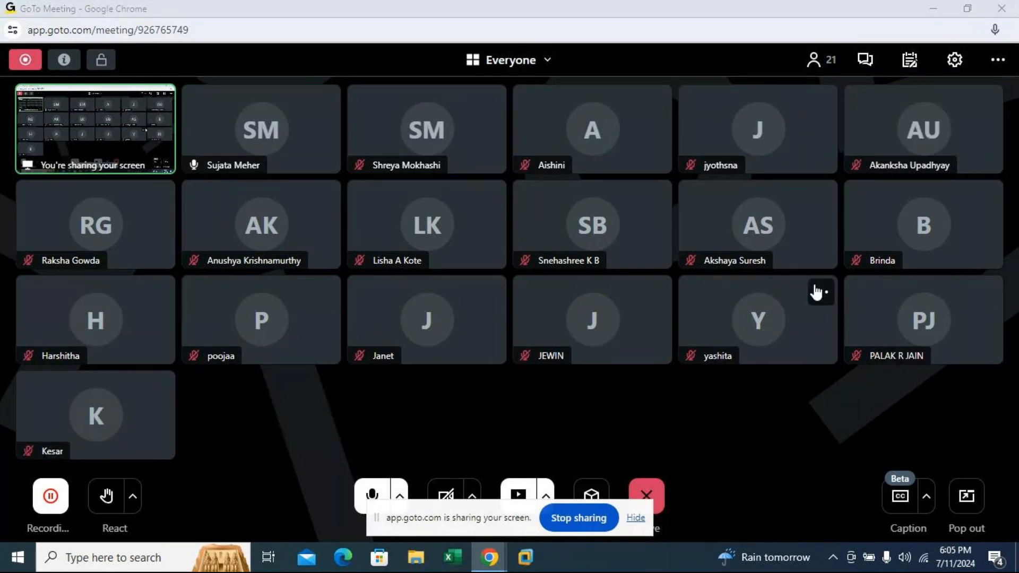
Minimise the meeting window, move the sharing bar out of the way, and resume the ECC virtual machine in VMware Workstation.
left_click(934, 8)
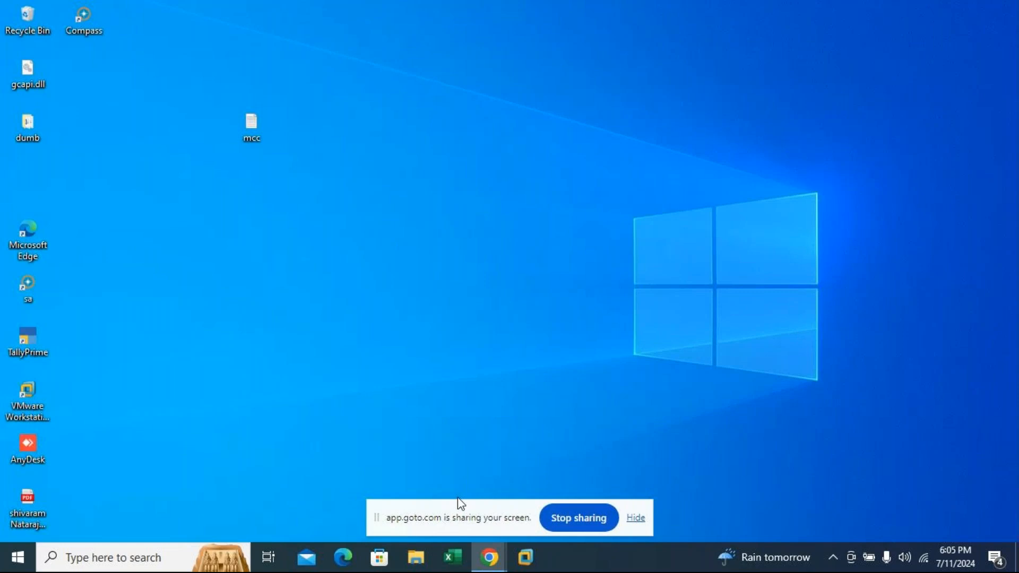
left_click_drag(448, 510, 621, 556)
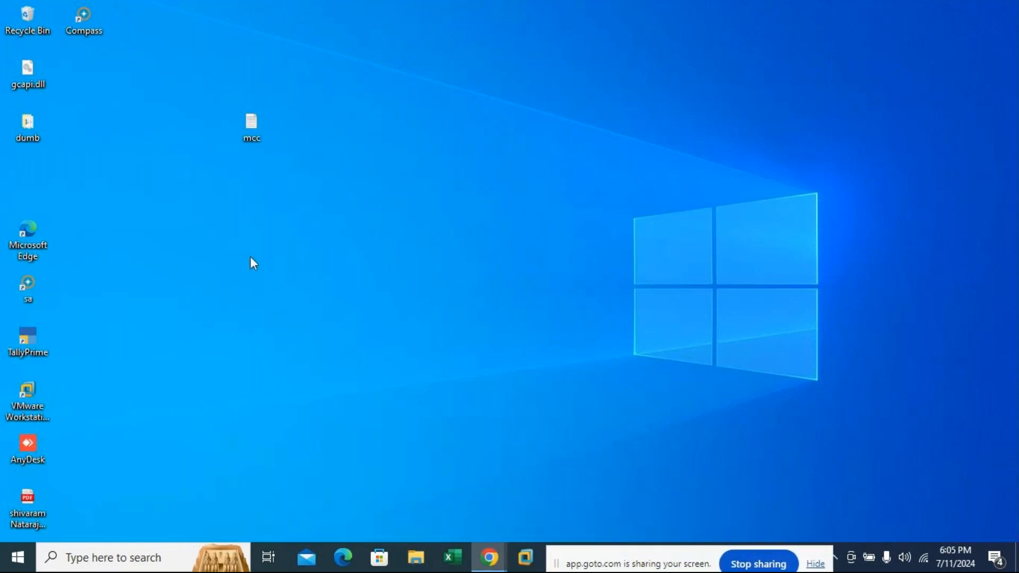
left_click(27, 397)
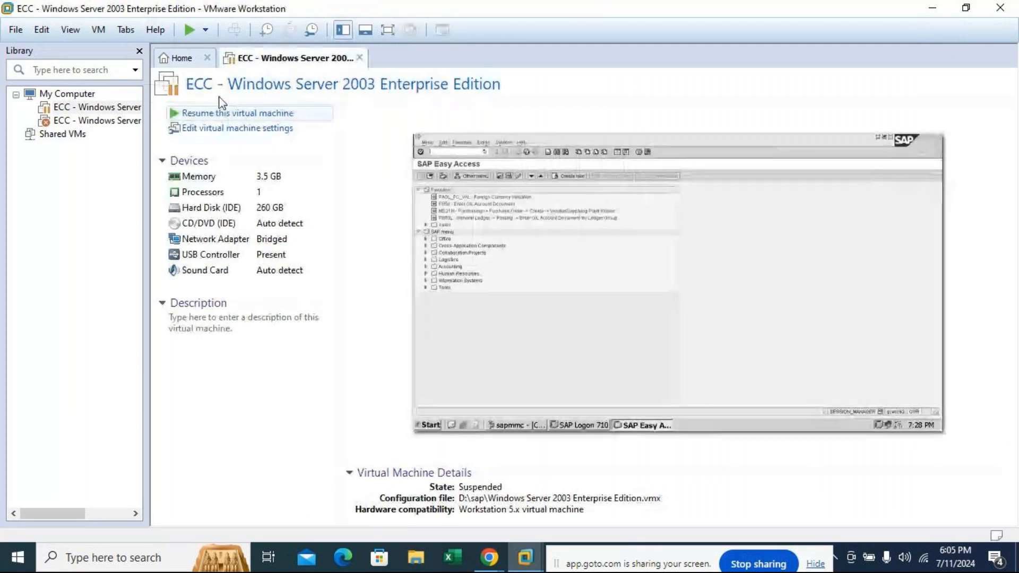
left_click(194, 113)
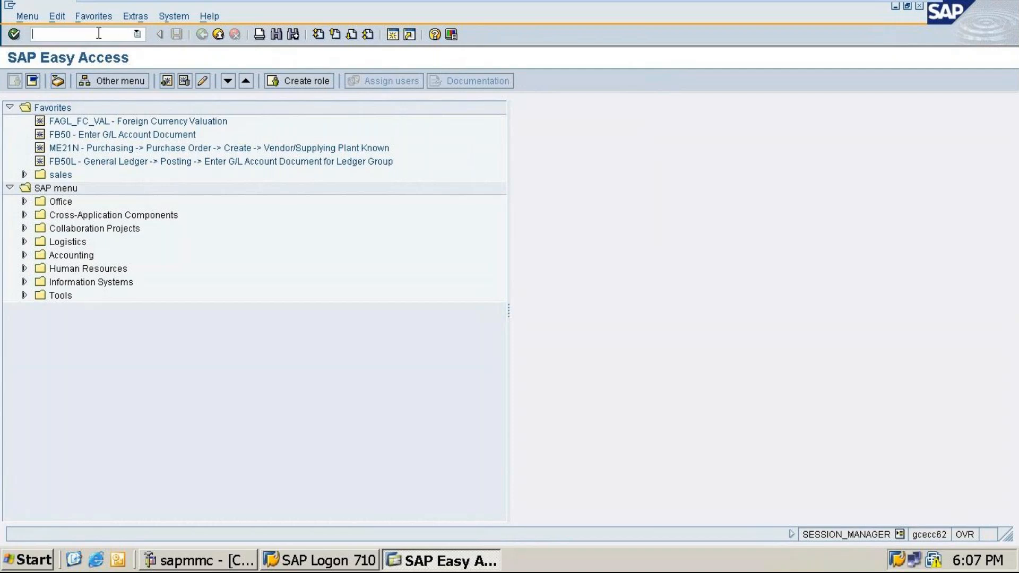
Run transaction SPRO, open the SAP Reference IMG, and expand Enterprise Structure down to the Definition node.
type("spro")
key("Return")
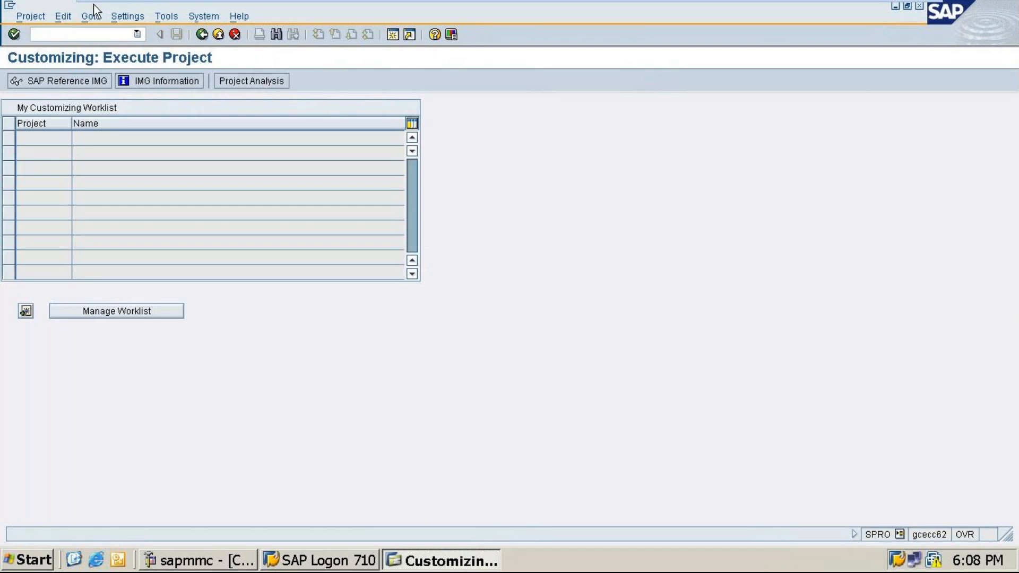
left_click(40, 81)
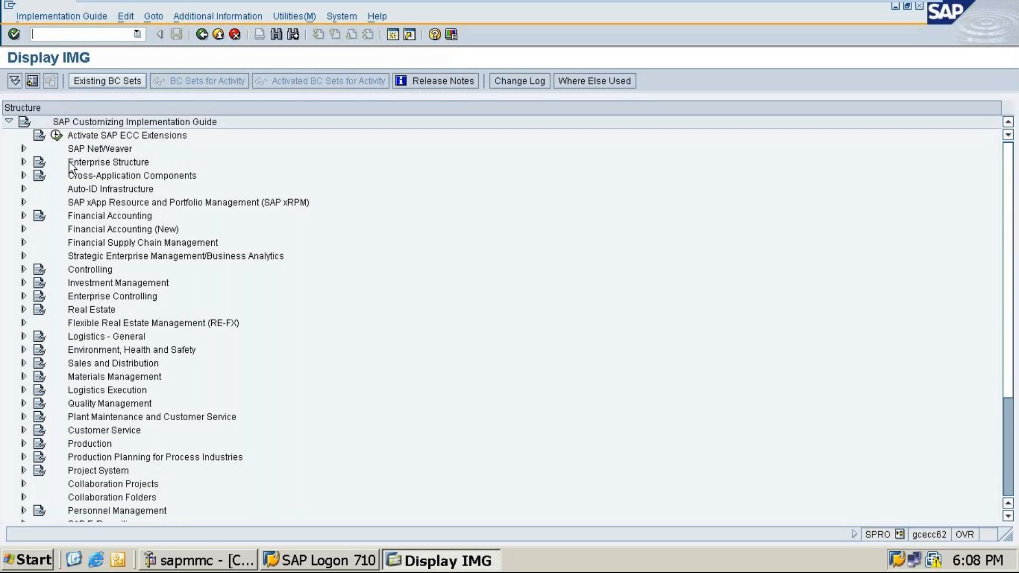
left_click(24, 162)
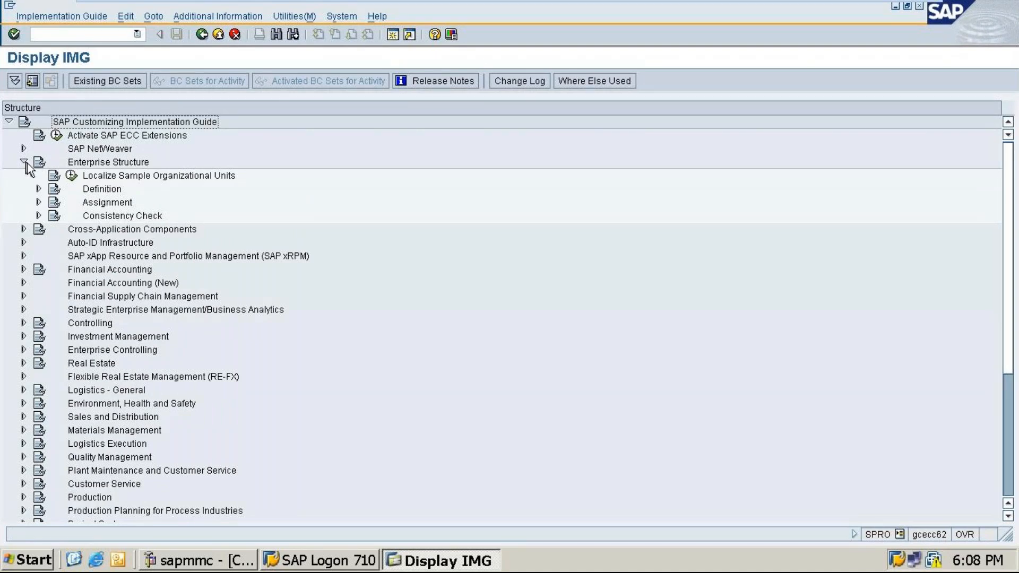
left_click(38, 189)
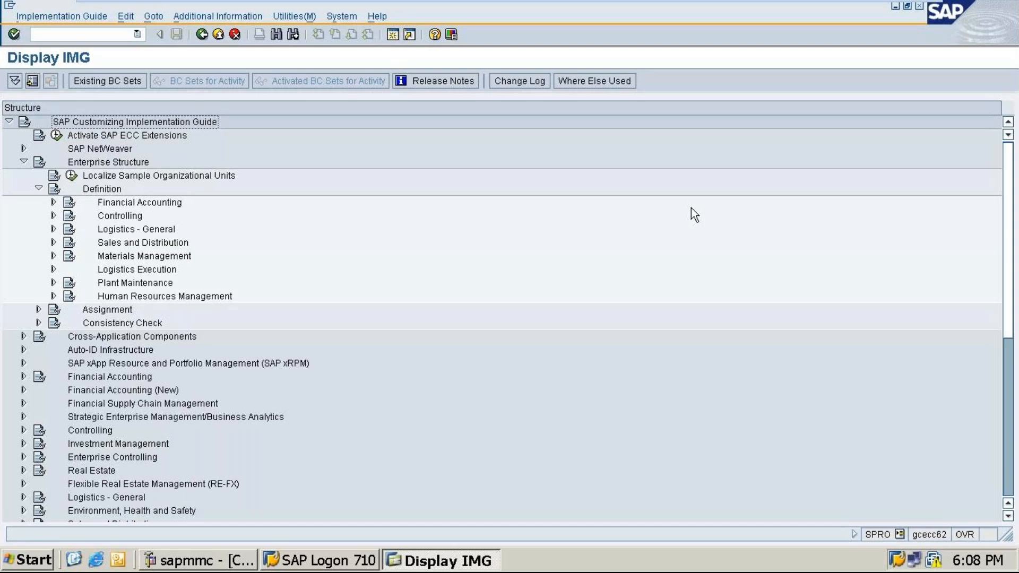
Minimise the virtual machine and open a blank, maximised Notepad window on the host desktop.
mouse_move(877, 3)
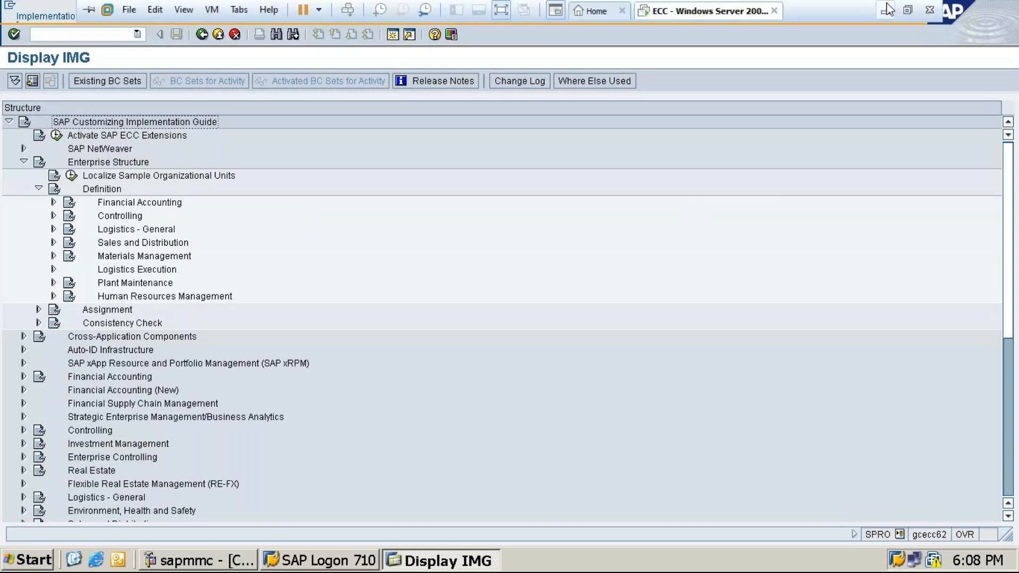
left_click(886, 10)
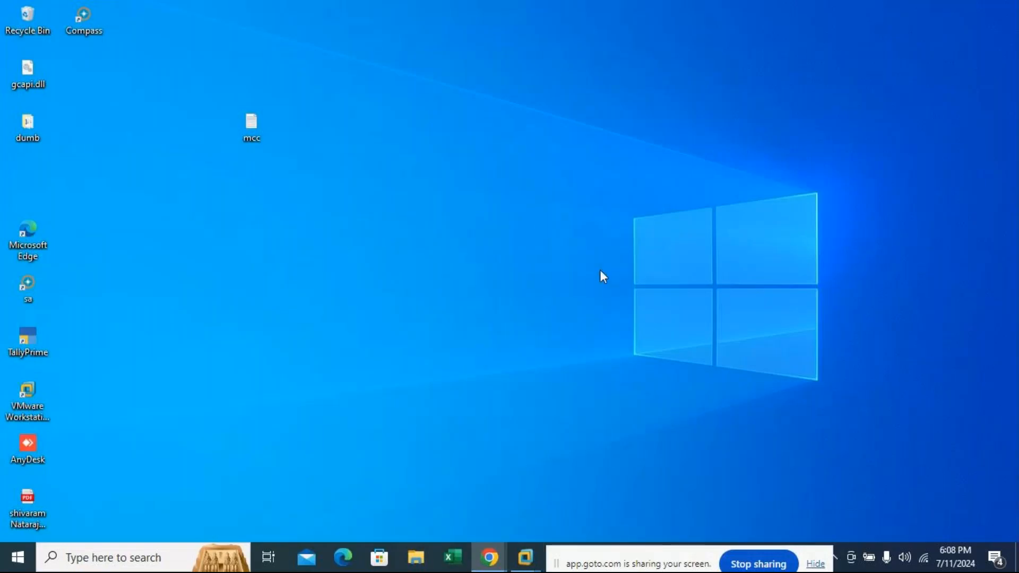
key("super+r")
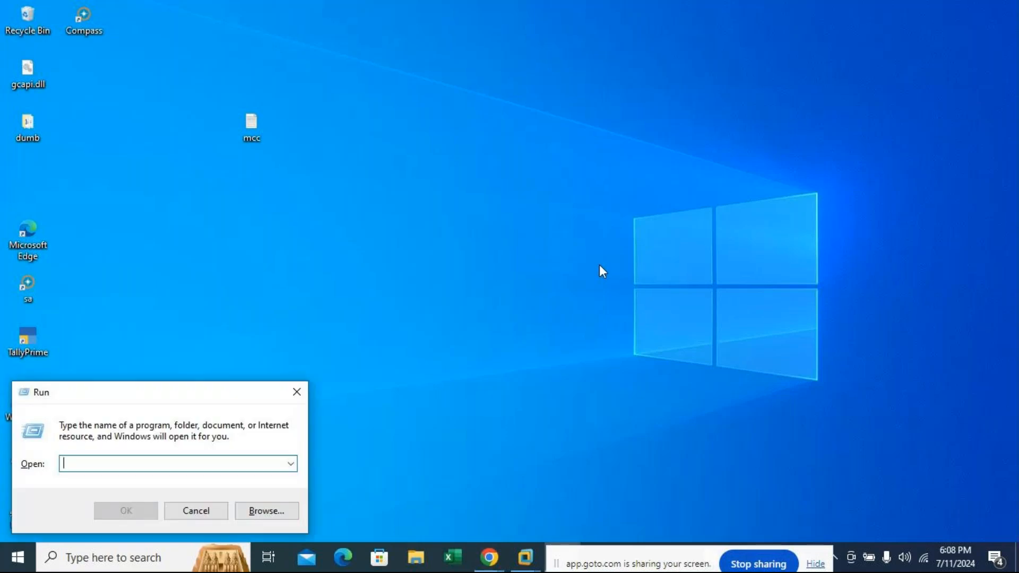
type("notepad")
key("Return")
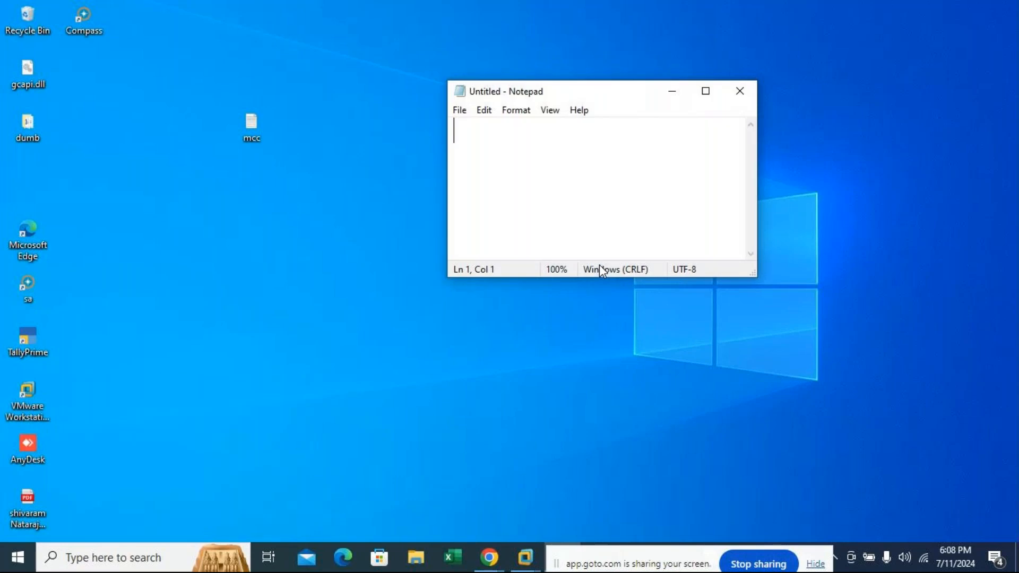
left_click(706, 91)
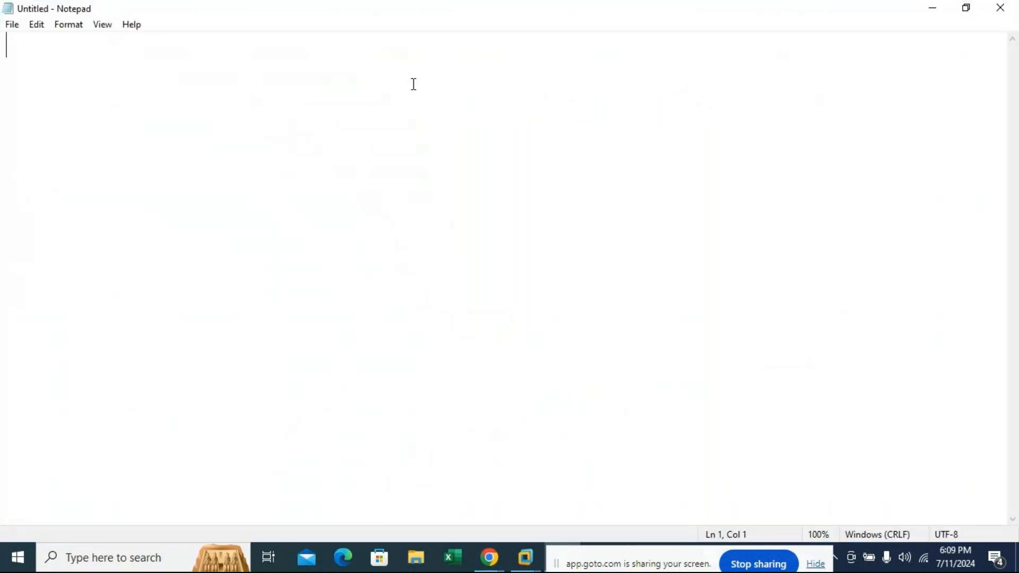
Write "Open the virtual machine->" as the first line of the note.
type("Open t")
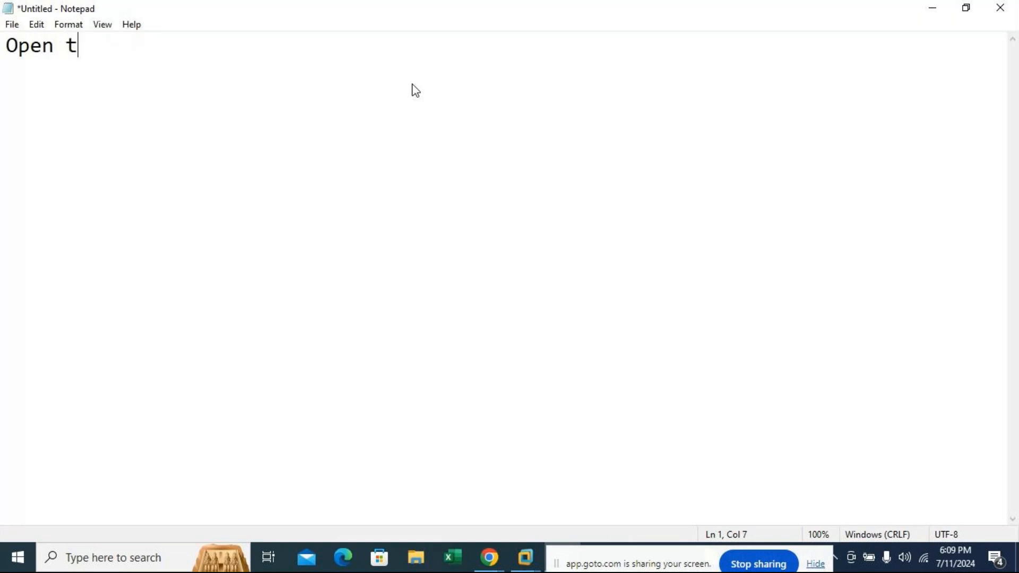
type("he vir")
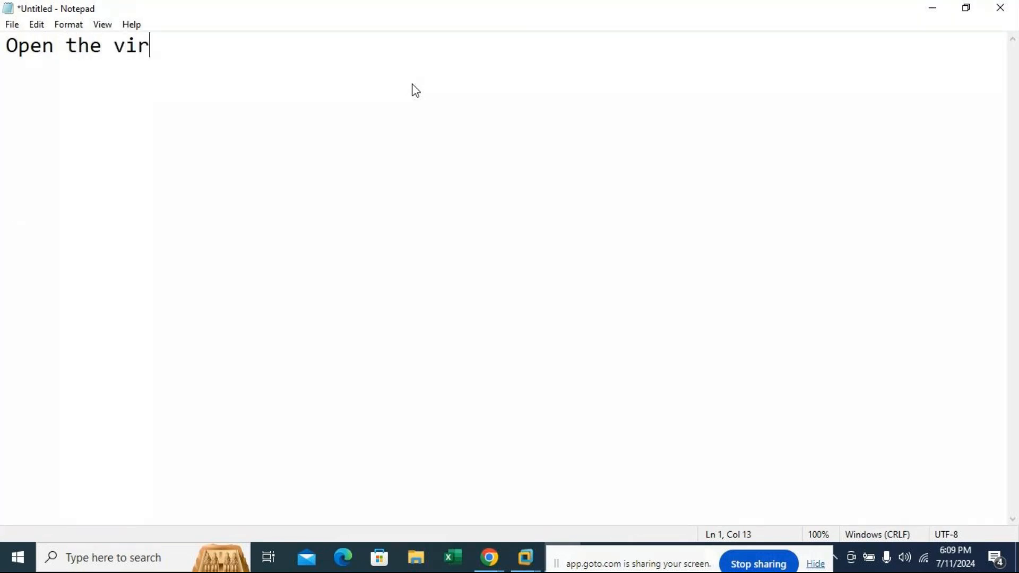
type("tual m")
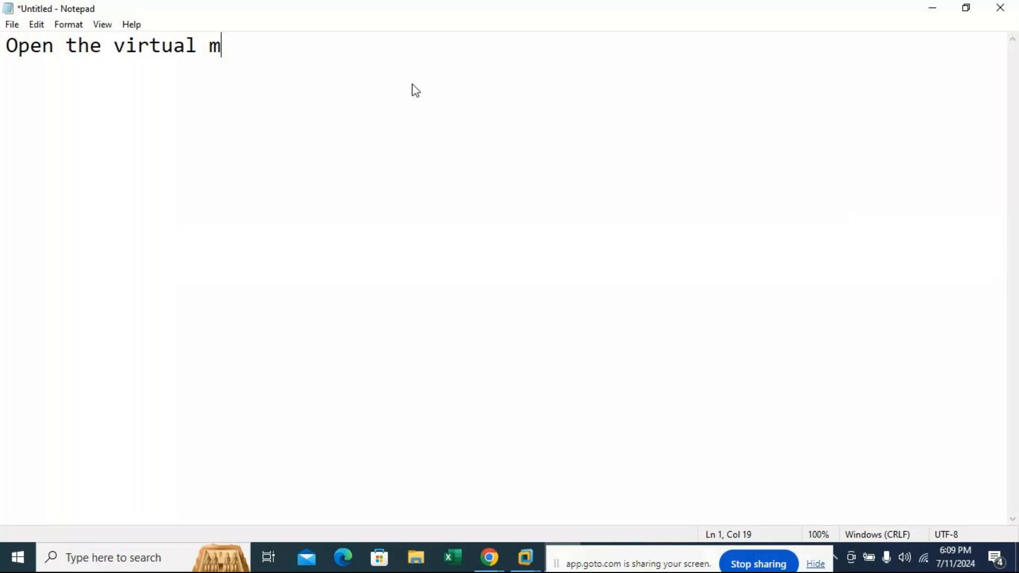
type("achine")
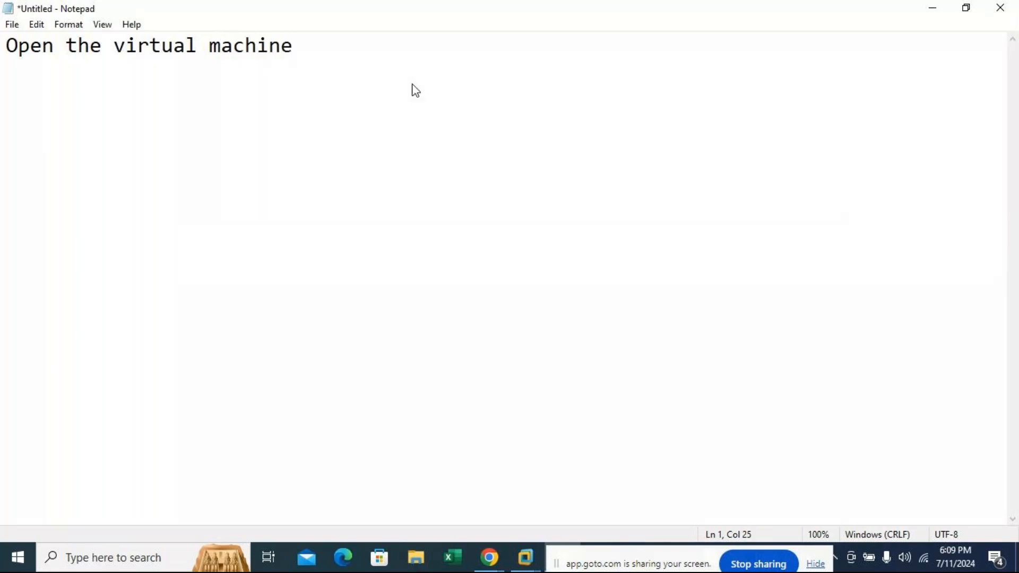
type("->")
Replace the word "Open" at the start of the first line with "Double click on".
left_click(64, 47)
key("BackSpace")
key("BackSpace")
key("BackSpace")
key("BackSpace")
key("BackSpace")
type("Dou")
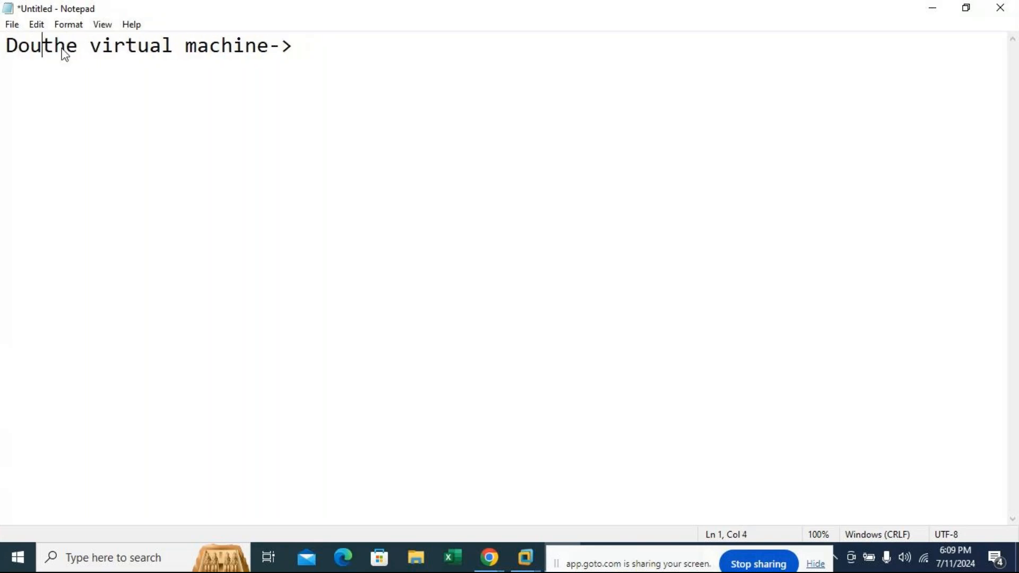
type("ble clic")
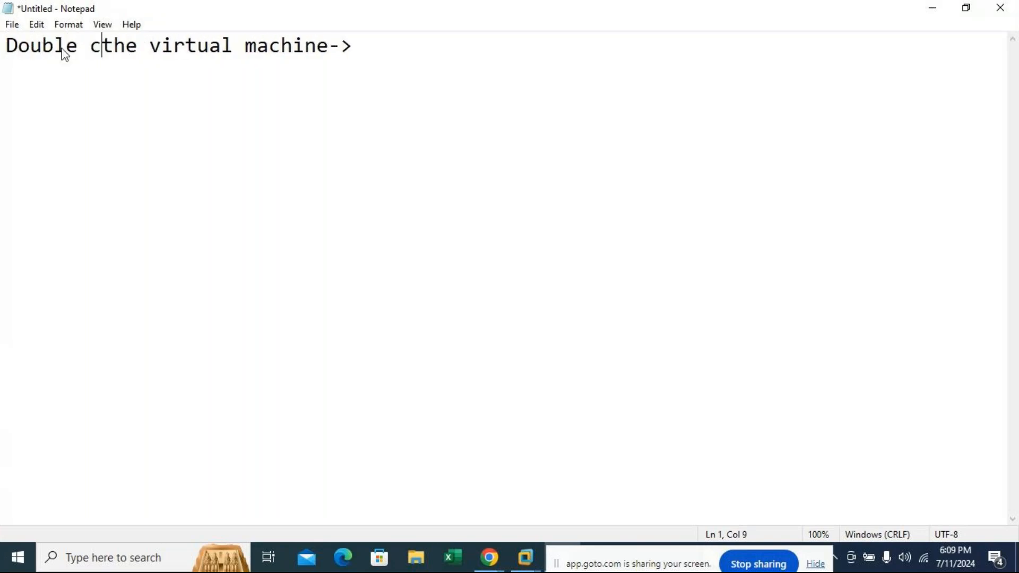
type("k ")
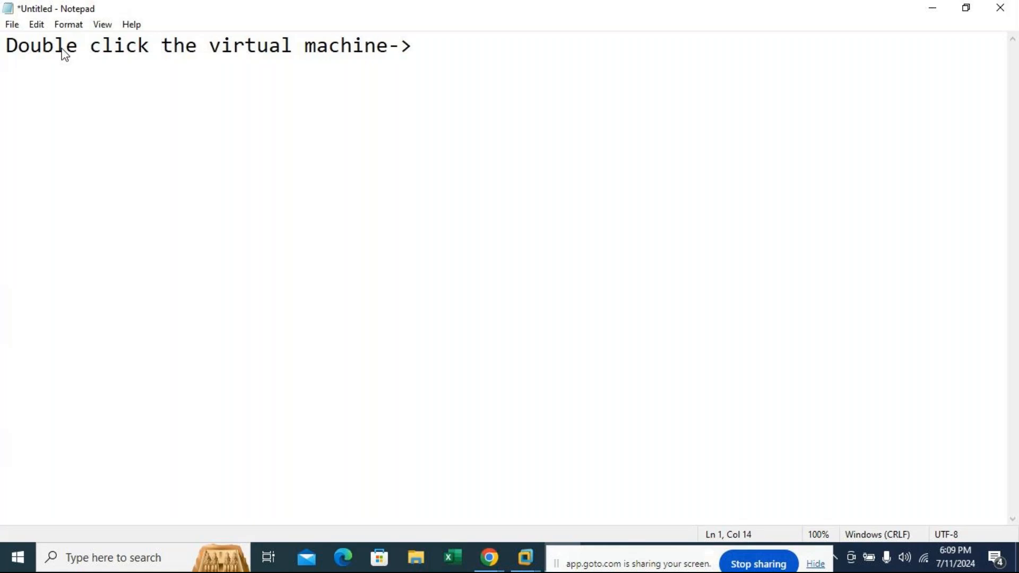
type("on")
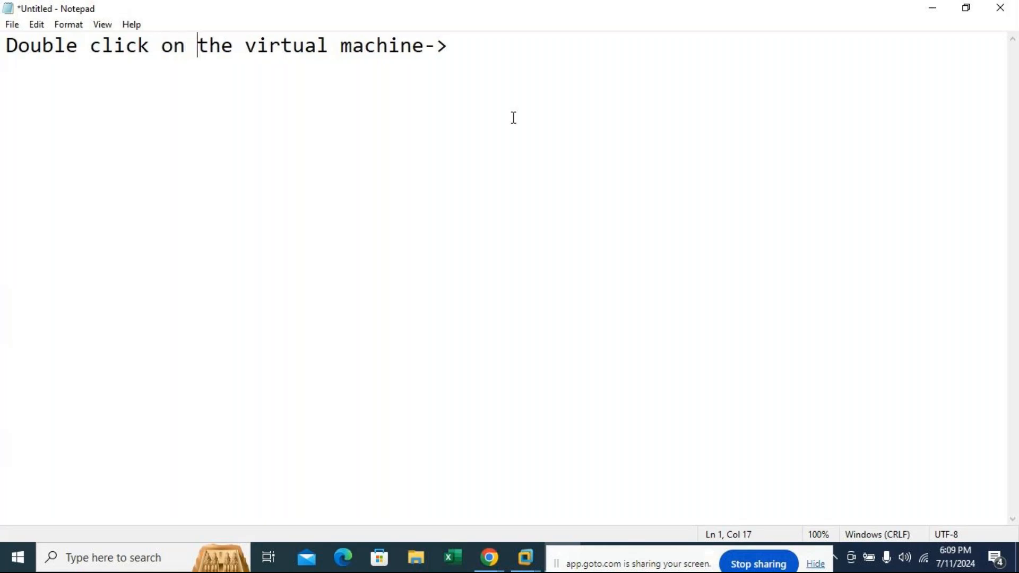
Number the first line with "1)" and remove the arrow from its end.
left_click(485, 56)
left_click(5, 47)
type("1")
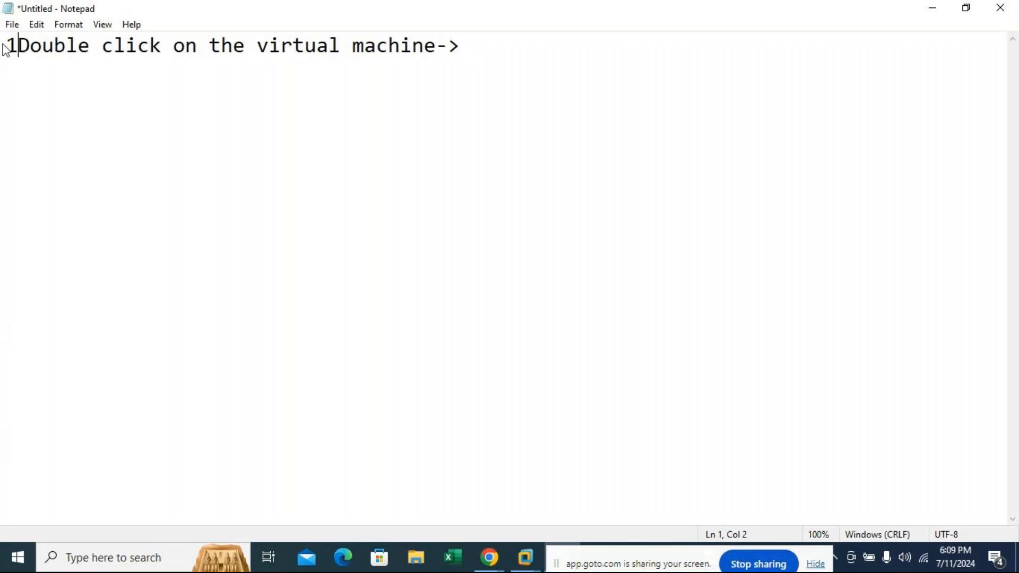
type(")")
left_click(478, 39)
key("BackSpace")
key("BackSpace")
Add a second line reading "2)Click resume the virtual machine".
key("Return")
type("2)")
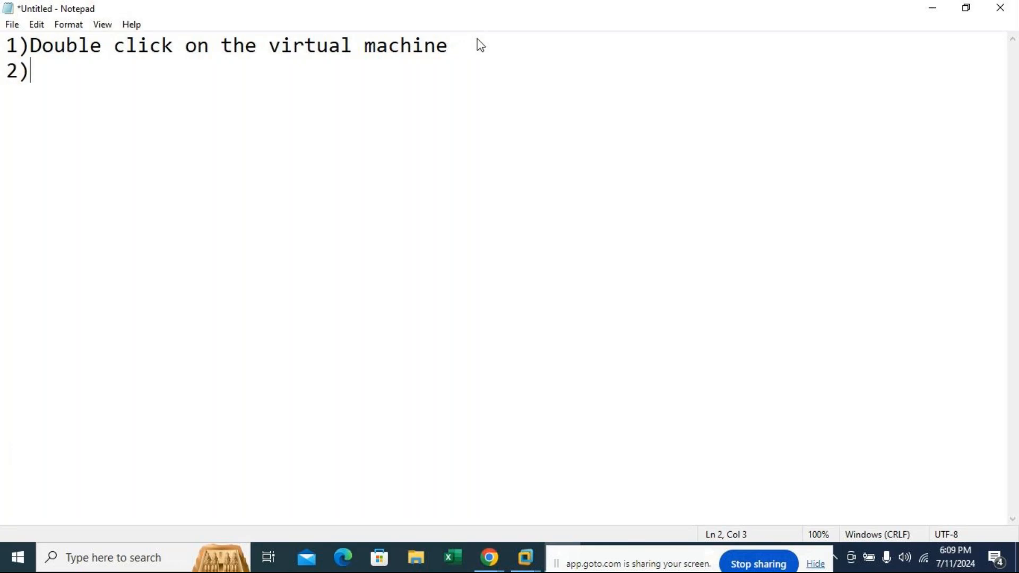
type("Click res")
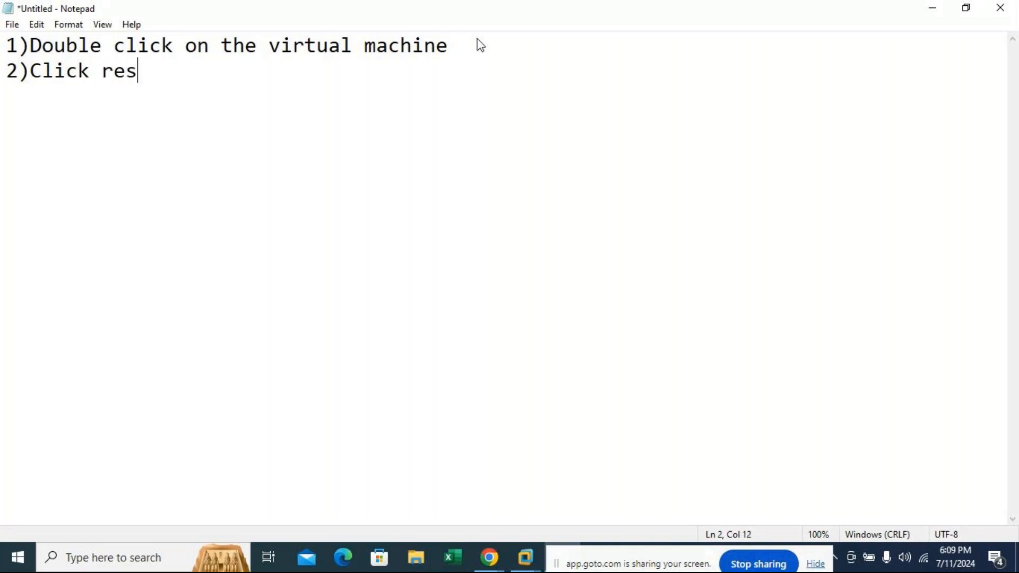
type("ume th")
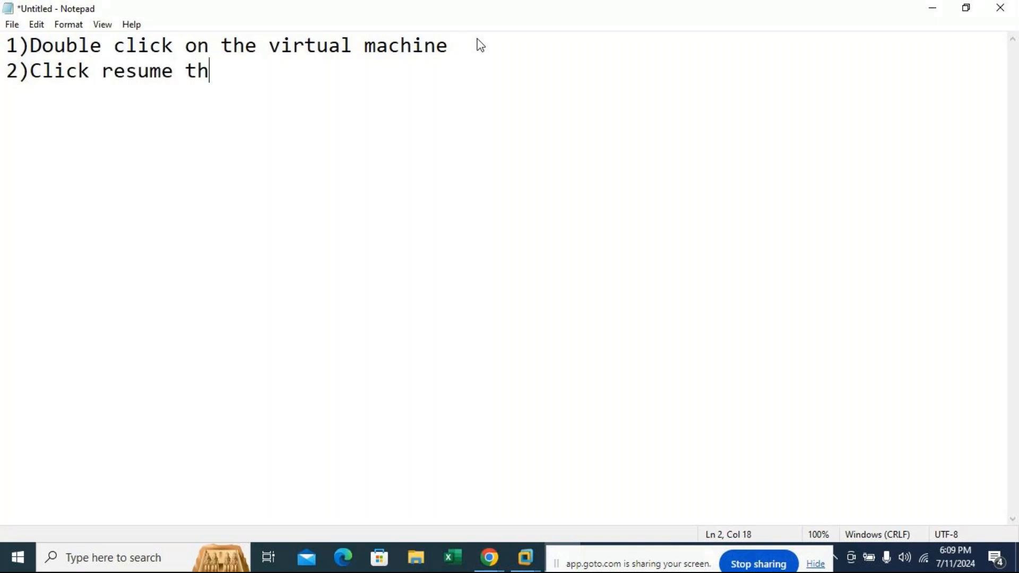
type("e virt")
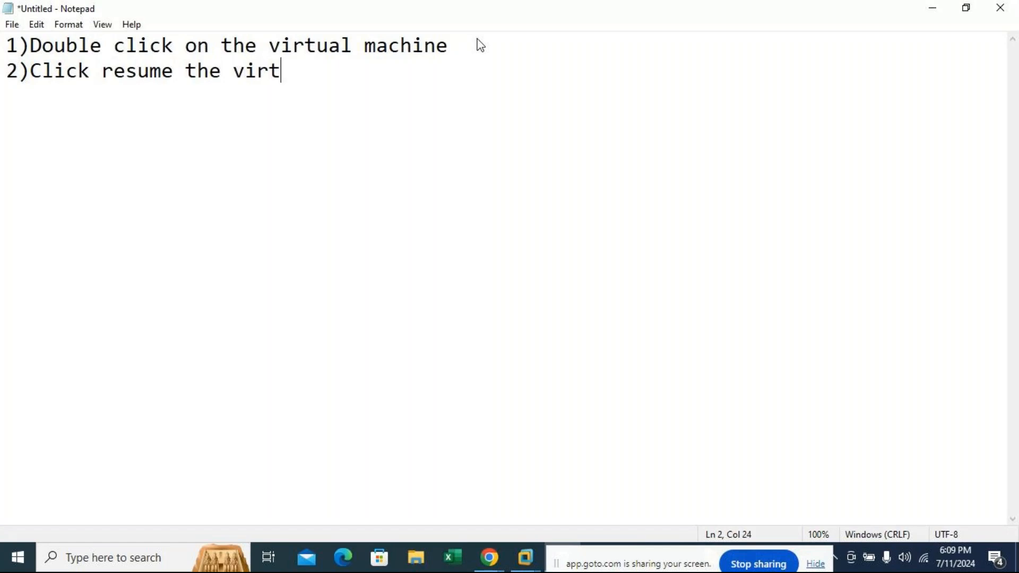
type("ual machine")
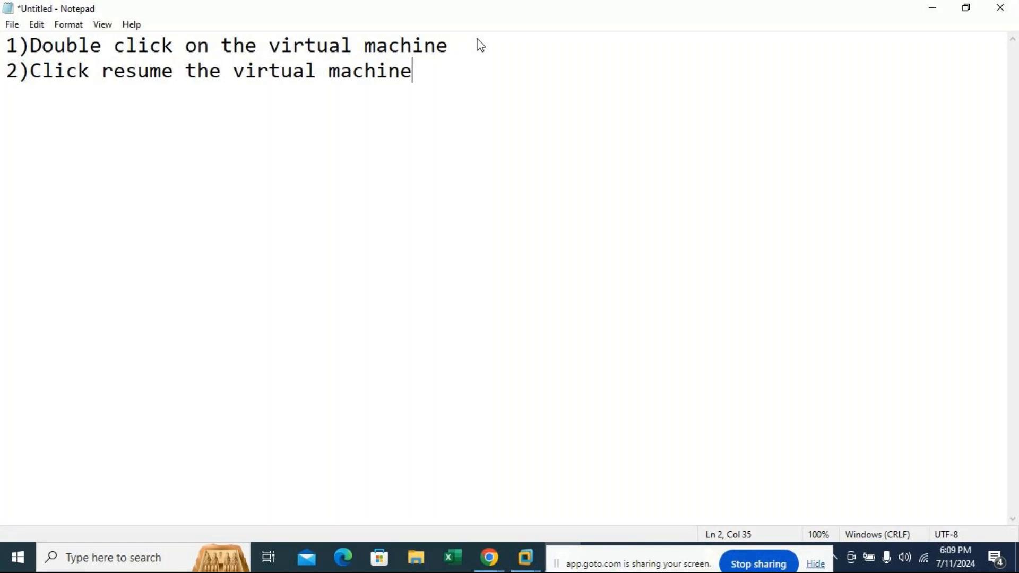
Add the lines "3)Sap Easy Access" and "4)In the T-code Bar-Type SPRO" to the note.
key("Return")
type("3)Sap E")
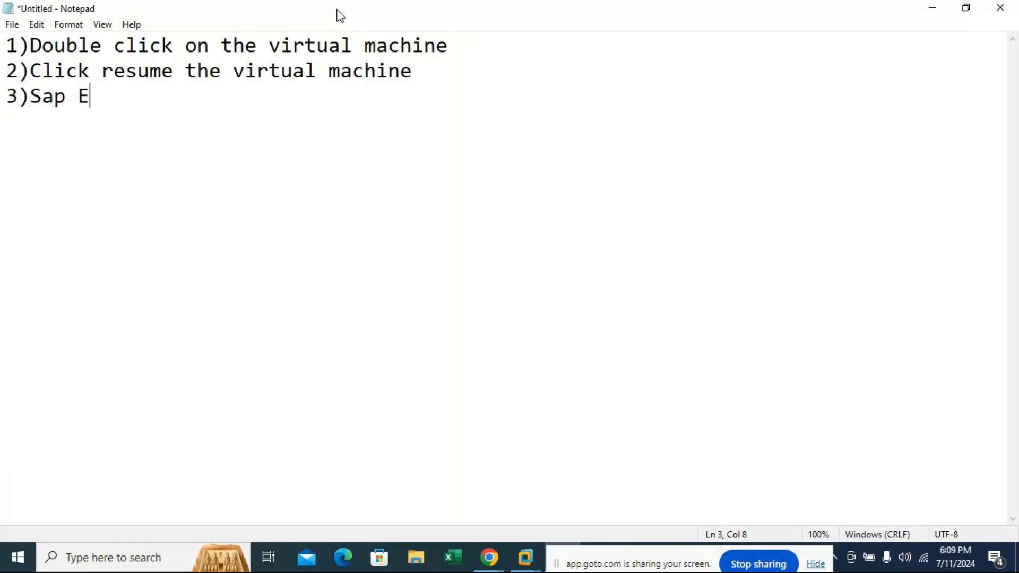
type("asy Access")
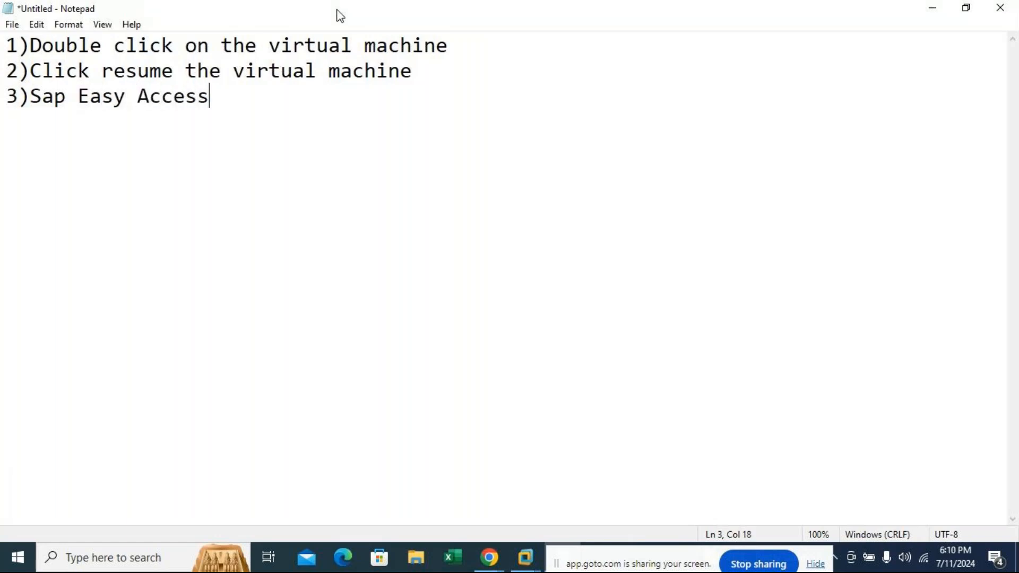
key("Return")
type("4)In ")
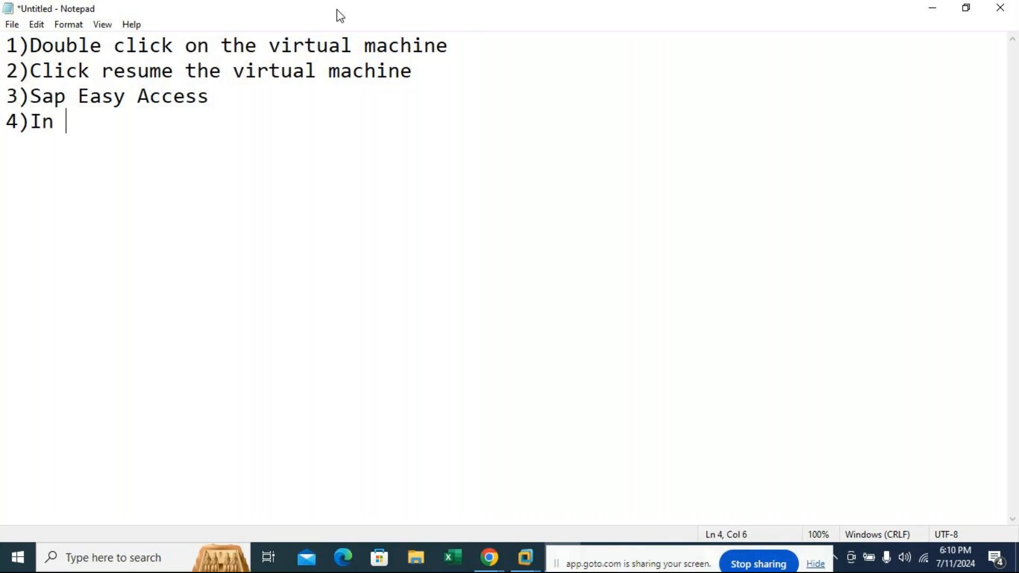
type("the T-code ")
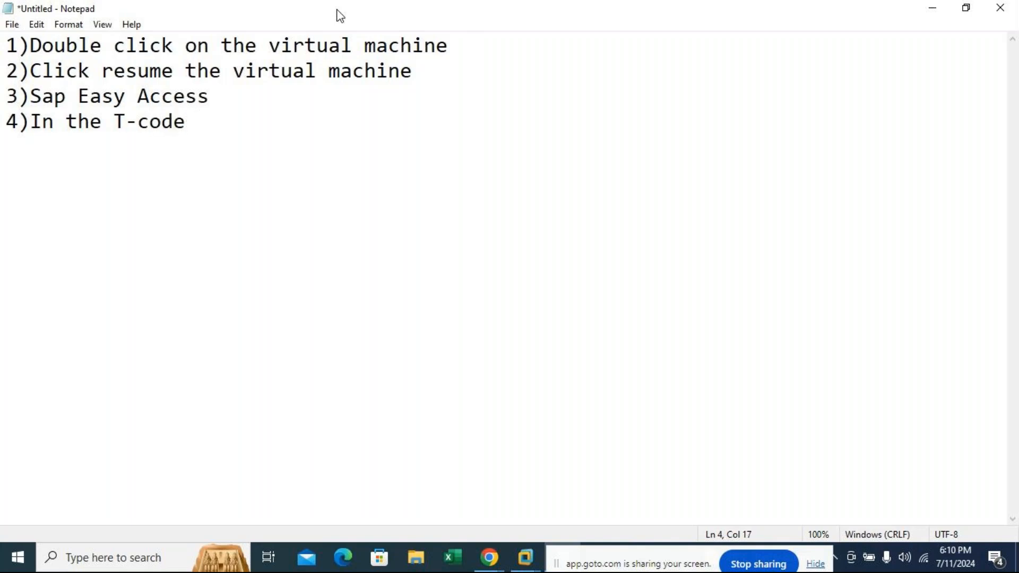
type("Bar-Type SPRO")
Add a fifth line reading "5)Click on SAP Reference IMG" and start a new line below it.
key("Return")
type("5)")
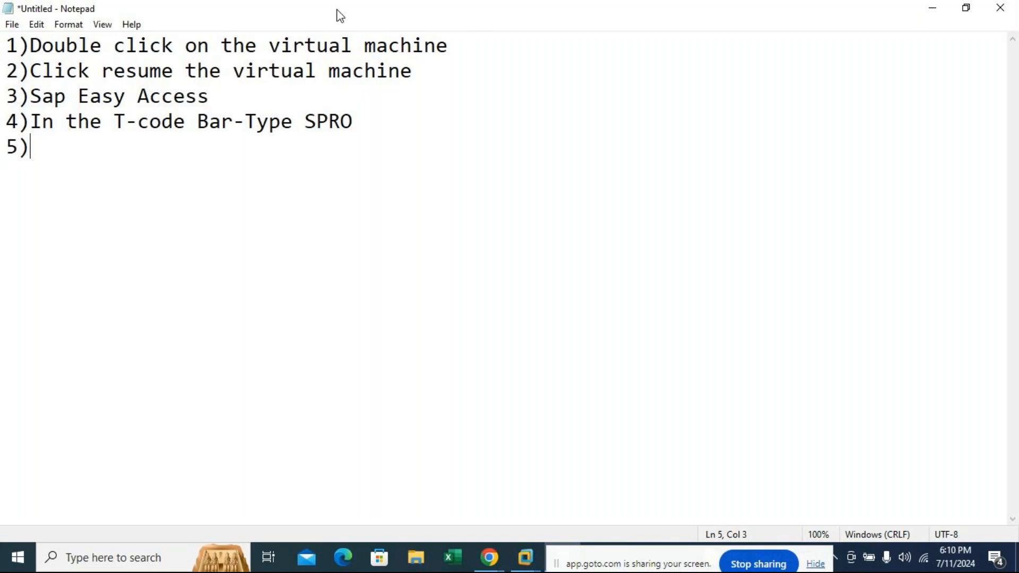
type("Click on SA")
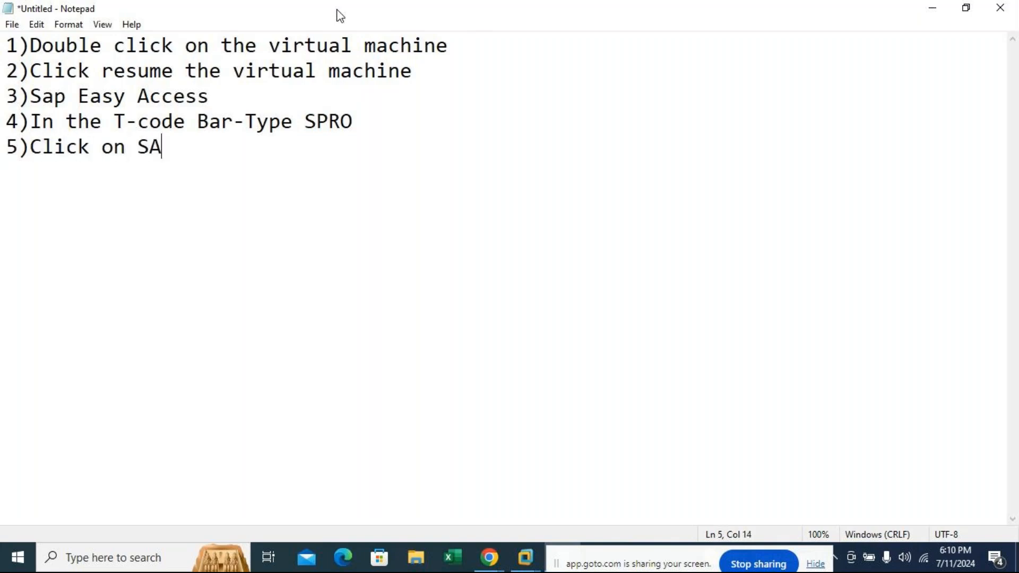
type("P Reference")
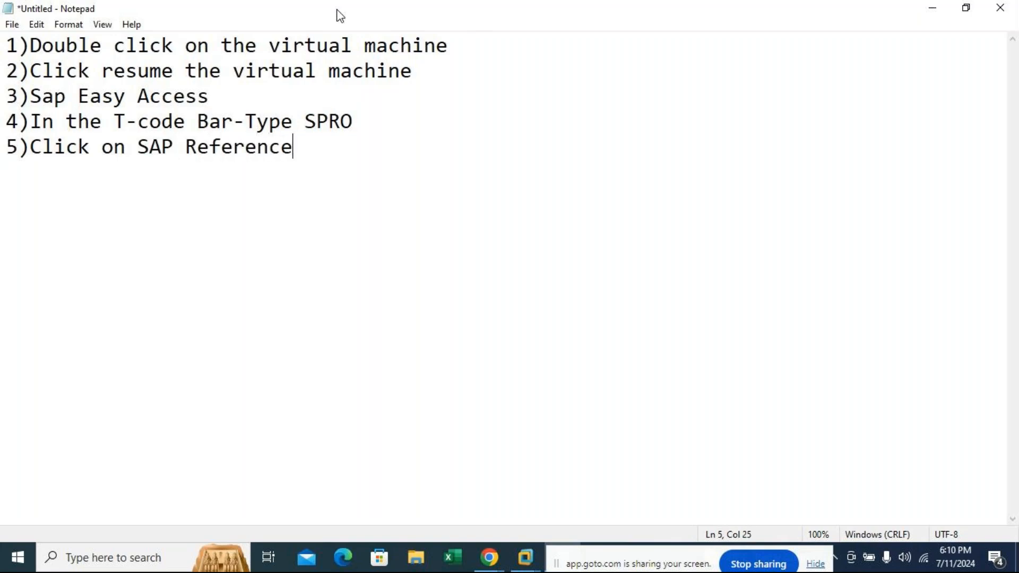
type(" IMG")
key("Return")
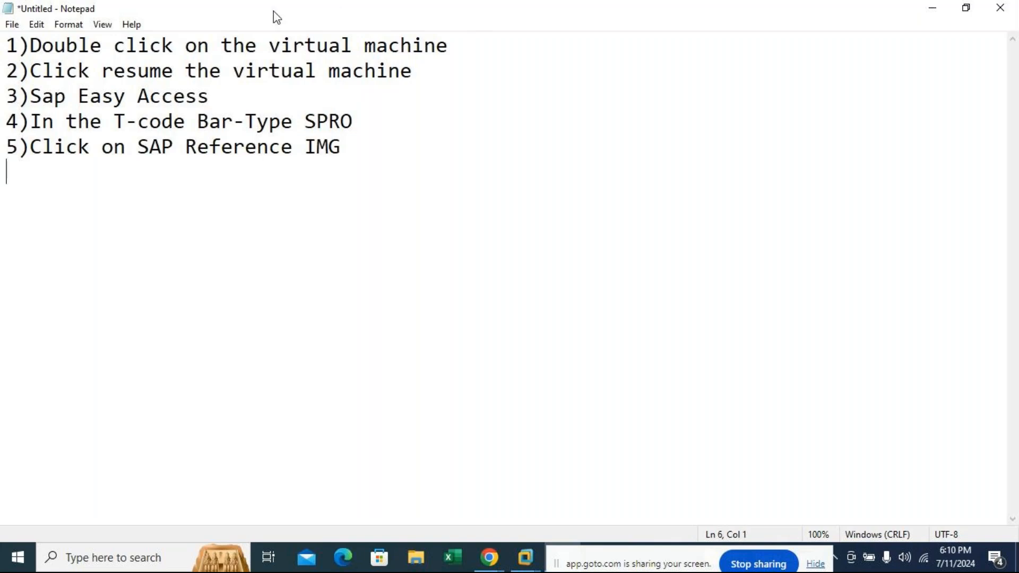
Insert a new line above the numbered list and begin it with "To install vitual machine ECC-6 For".
left_click(6, 45)
key("Return")
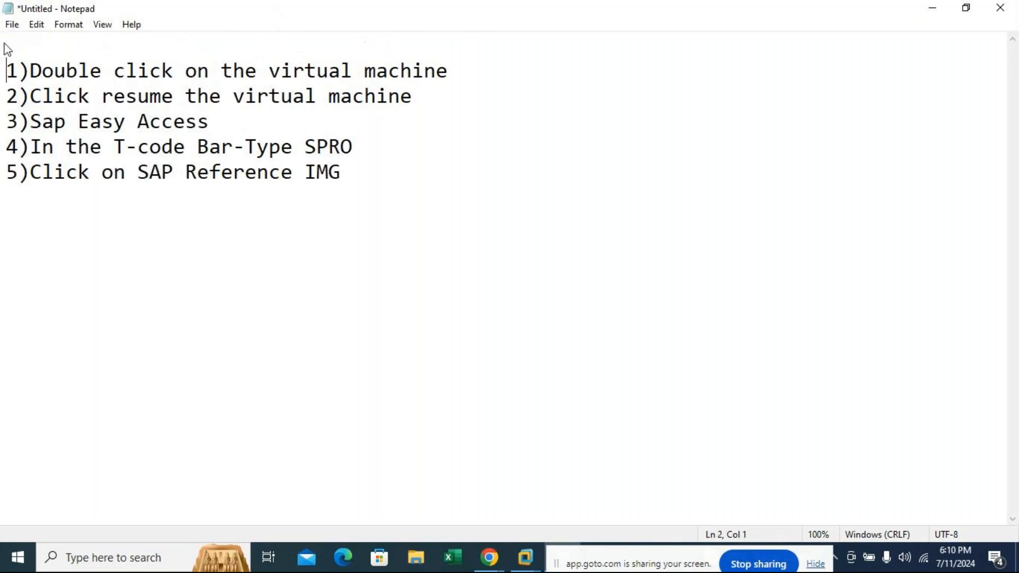
left_click(14, 39)
type("To install vitual ")
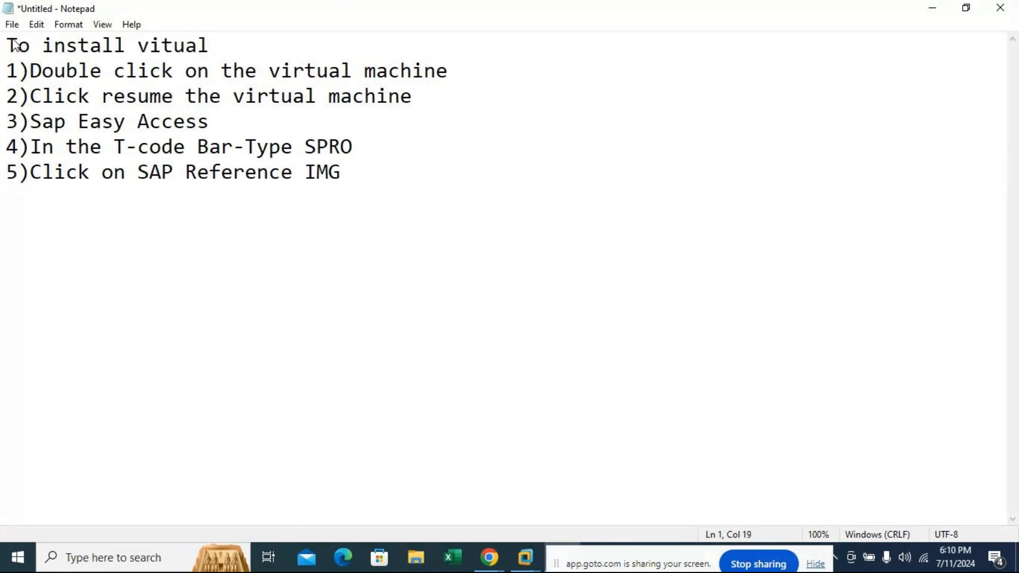
type("machine ECC")
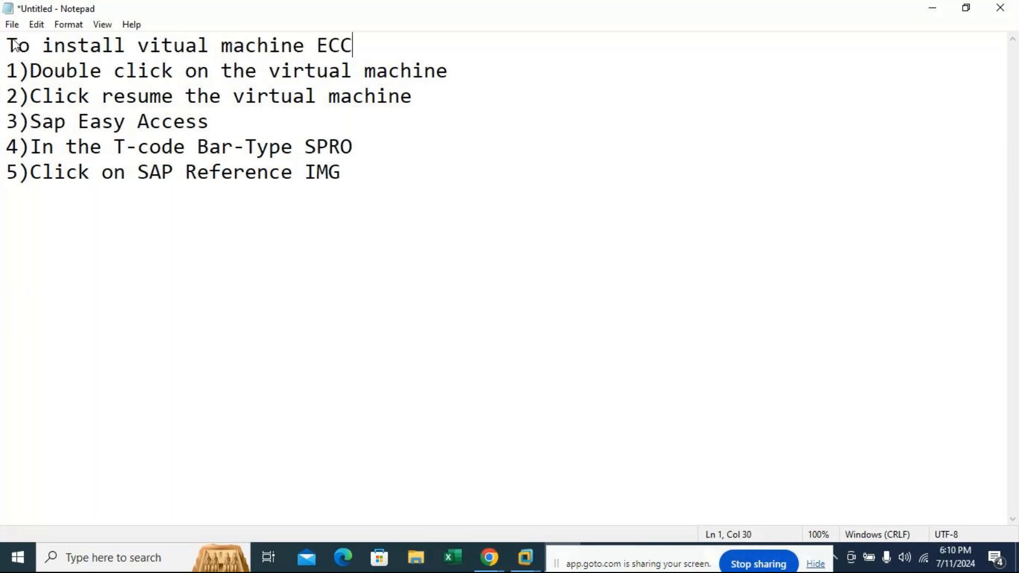
type("-6.")
key("BackSpace")
type("For ")
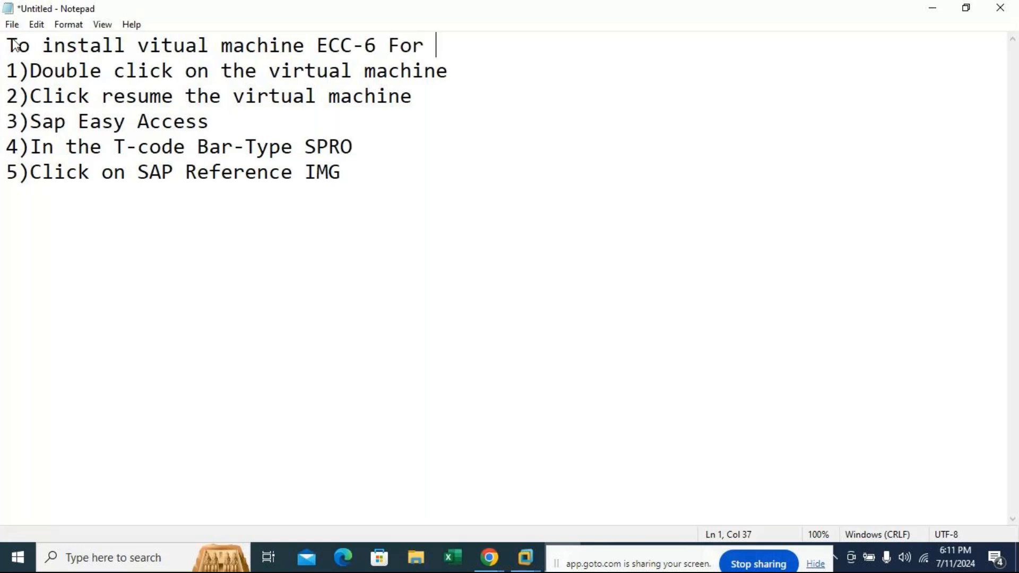
Continue the introductory line with "SAP the minimum requirements are-".
type("SAp")
key("BackSpace")
key("BackSpace")
type("P the ")
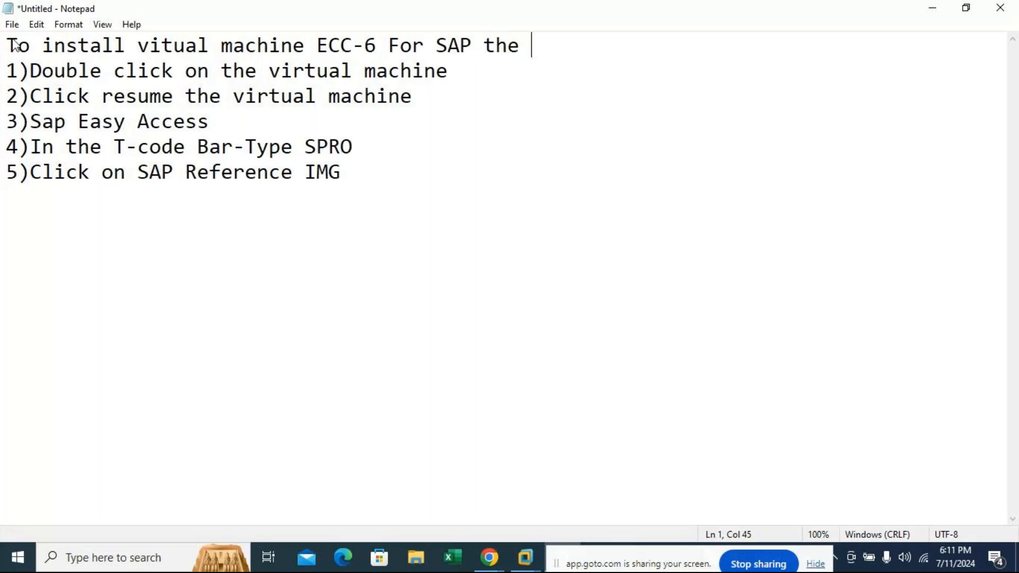
type("minimum ")
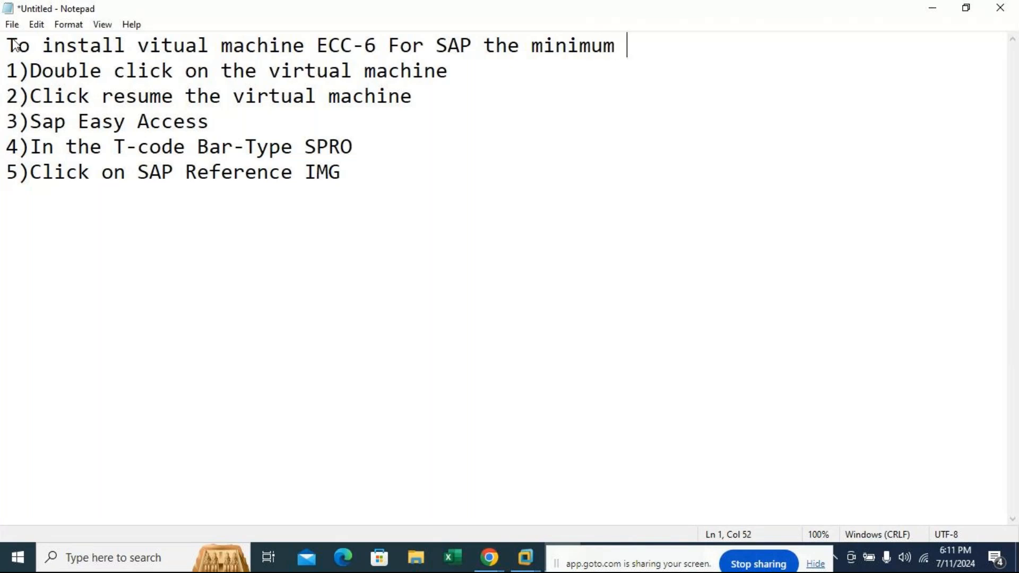
type("requiremennt")
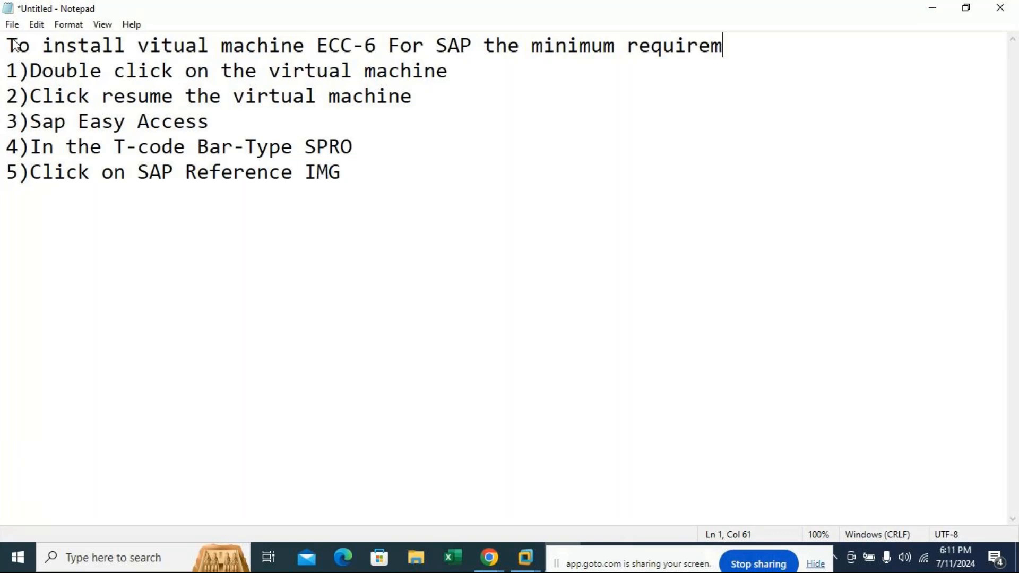
key("BackSpace")
key("BackSpace")
type("ts are-")
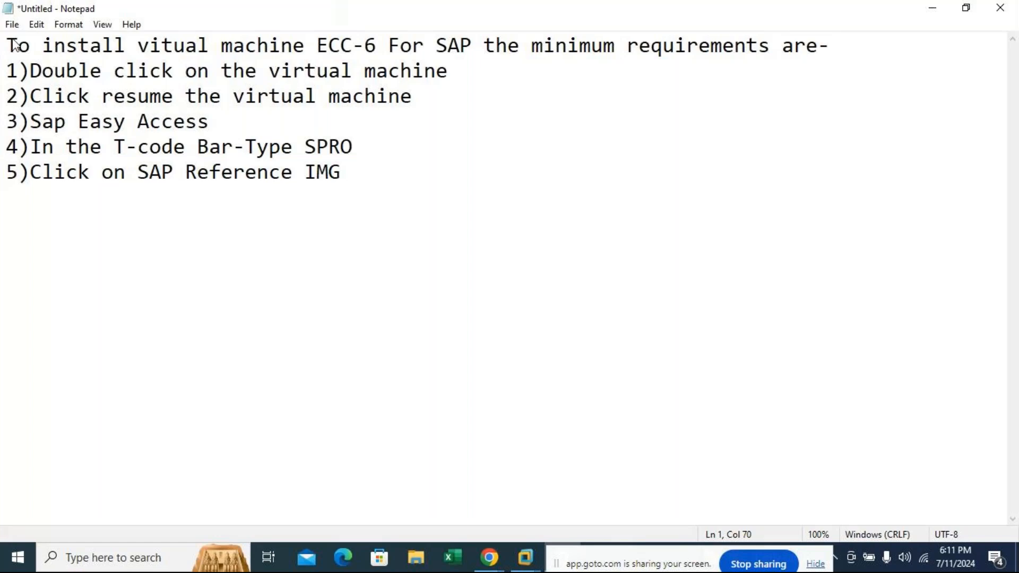
Finish the introductory line with "8 GB RAM & 260 GB Free Space in your Laptop".
type("8 GB RAM ")
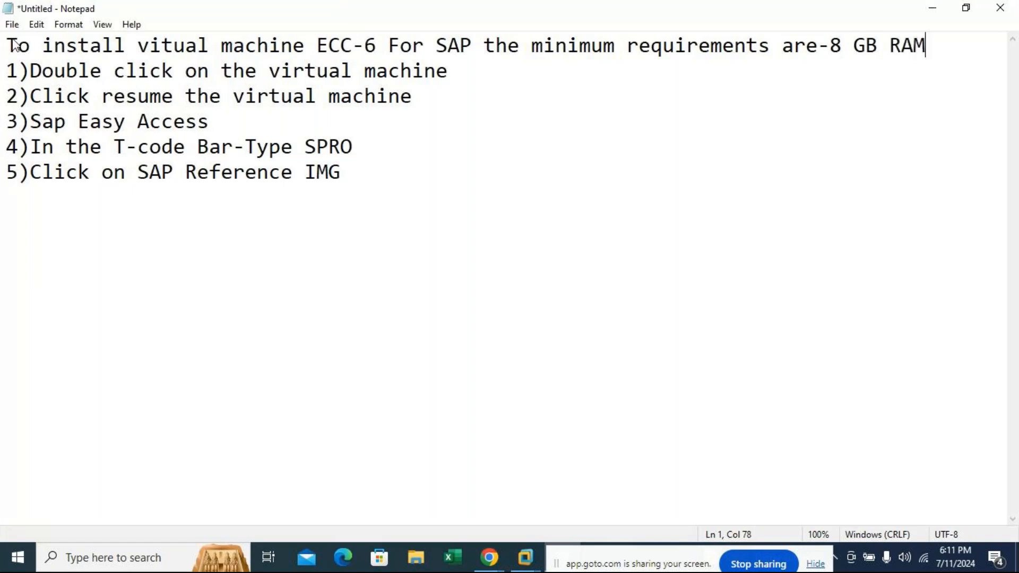
type("& 260 ")
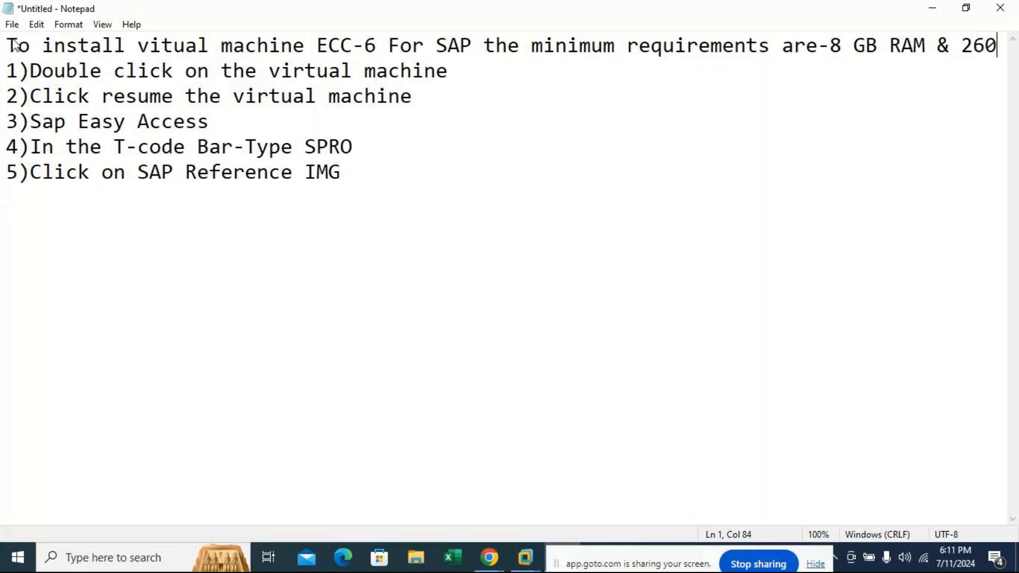
type("GB ")
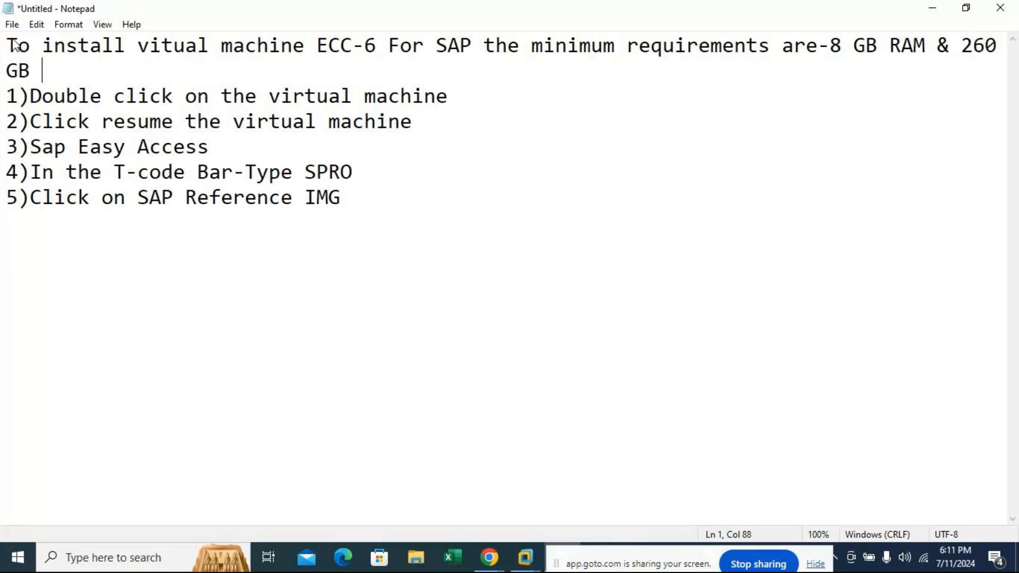
type("Free Sao")
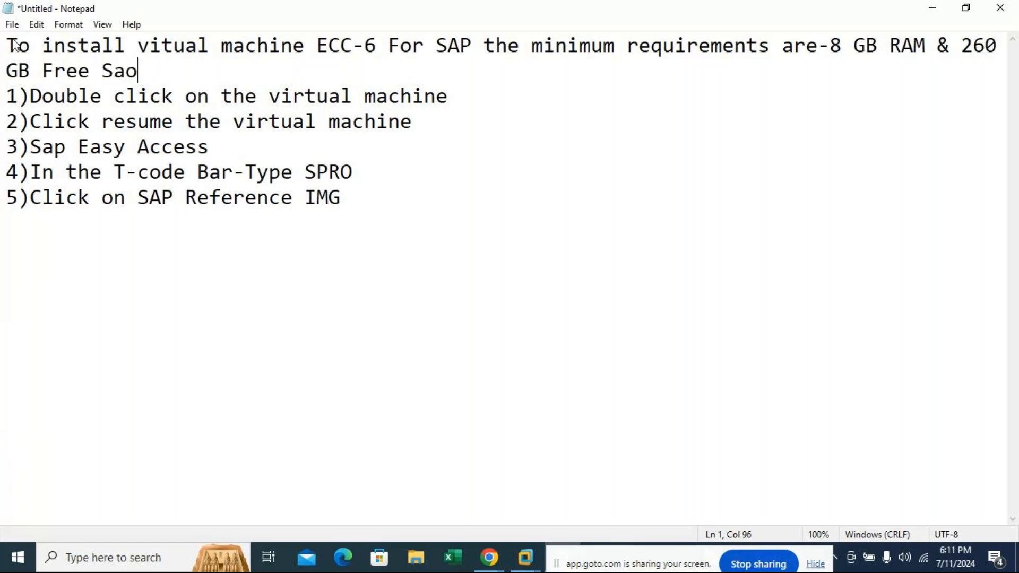
key("BackSpace")
key("BackSpace")
type("pace in your ")
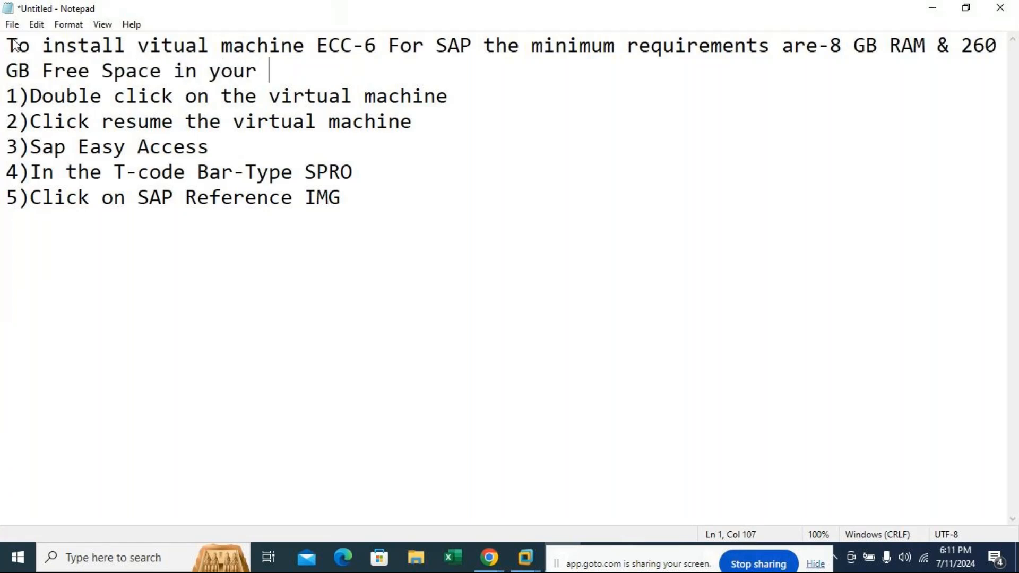
type("Laptop")
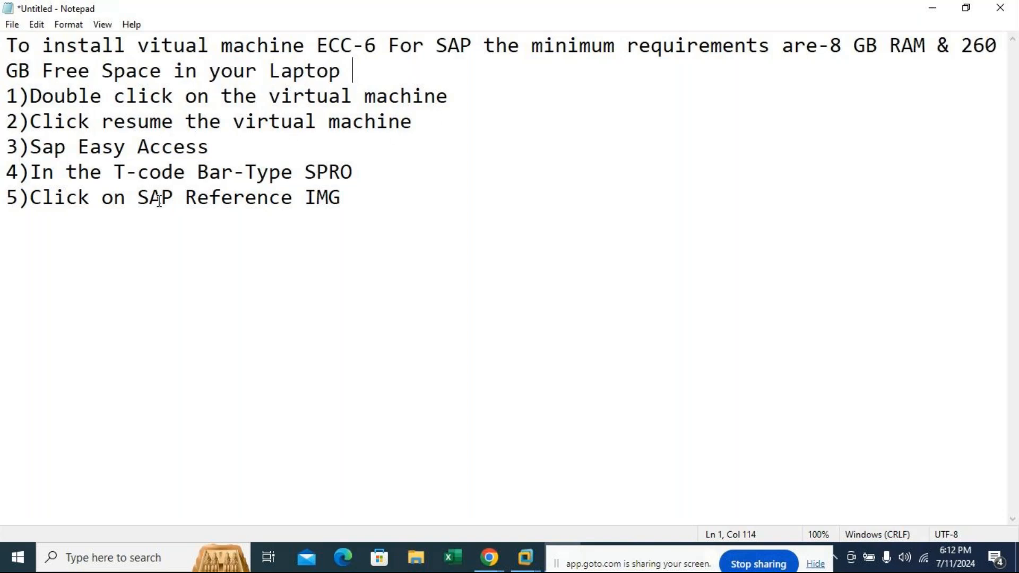
Move the text "In the T-code Bar-Type SPRO" from item 4 to the end of item 3, joined with a hyphen.
left_click(35, 147)
left_click_drag(30, 147, 210, 147)
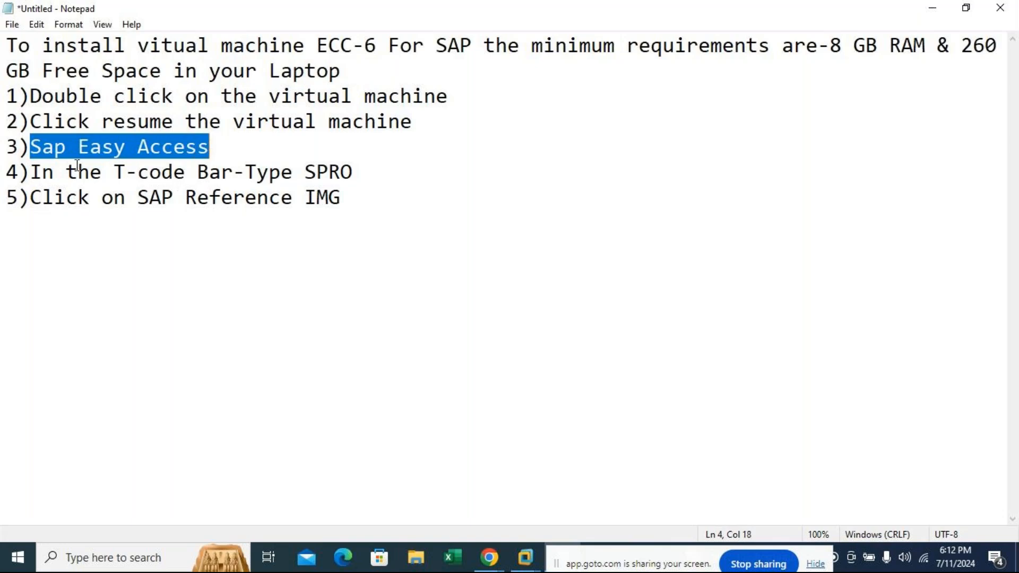
left_click(383, 177)
left_click(30, 172)
left_click_drag(31, 172, 382, 173)
key("ctrl+c")
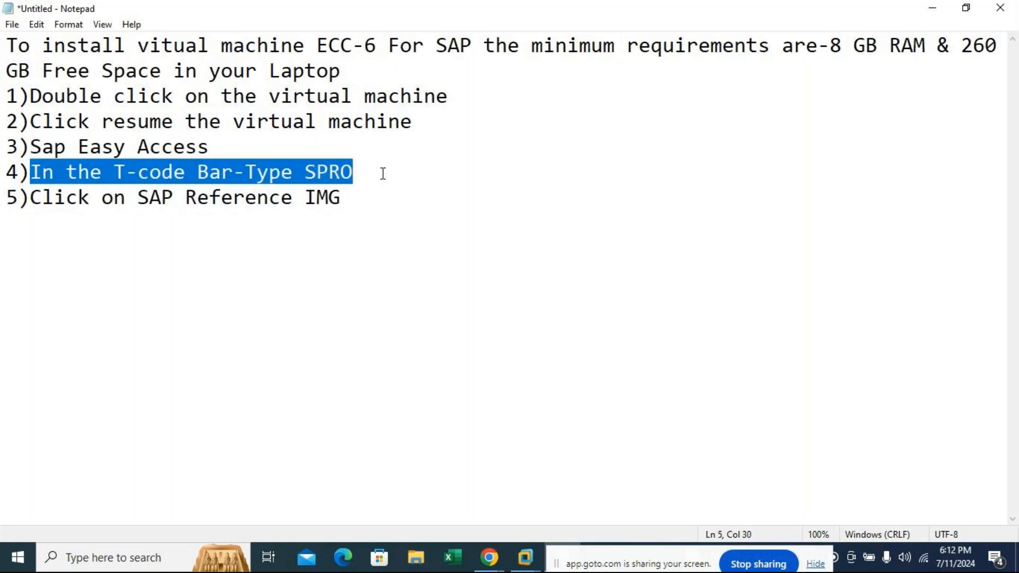
key("BackSpace")
left_click(229, 147)
type("-")
key("ctrl+v")
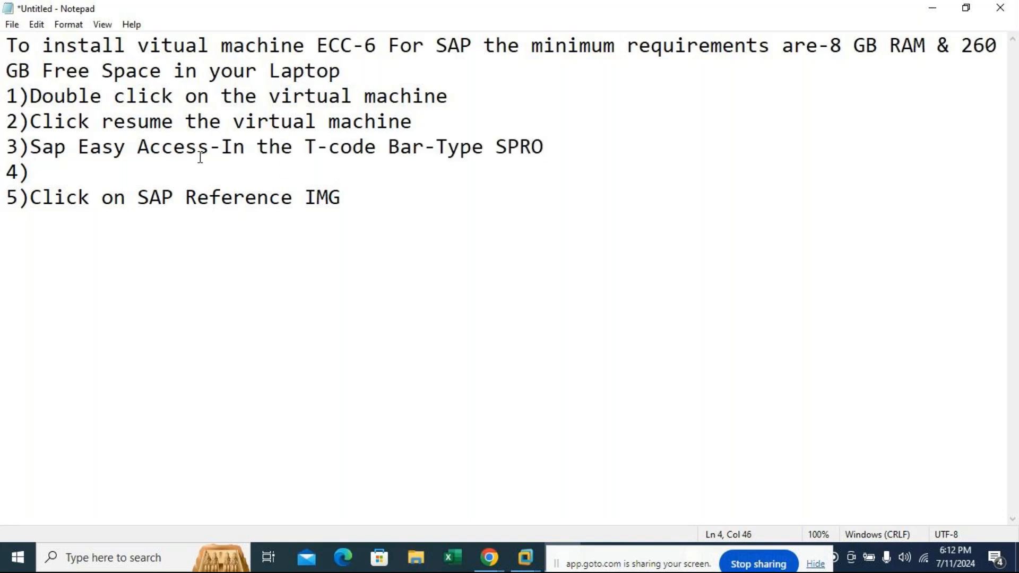
Move the text "Click on SAP Reference IMG" from item 5 into the empty item 4.
left_click_drag(30, 198, 376, 203)
key("ctrl+x")
left_click(43, 176)
key("ctrl+v")
left_click(177, 248)
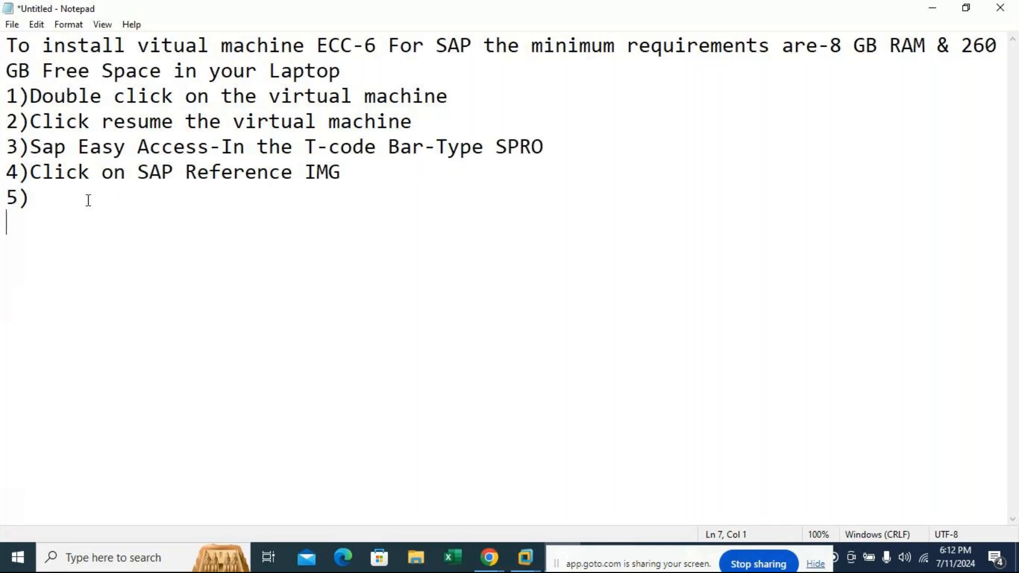
Switch to the ECC virtual machine and look through its power options without choosing one.
left_click(526, 557)
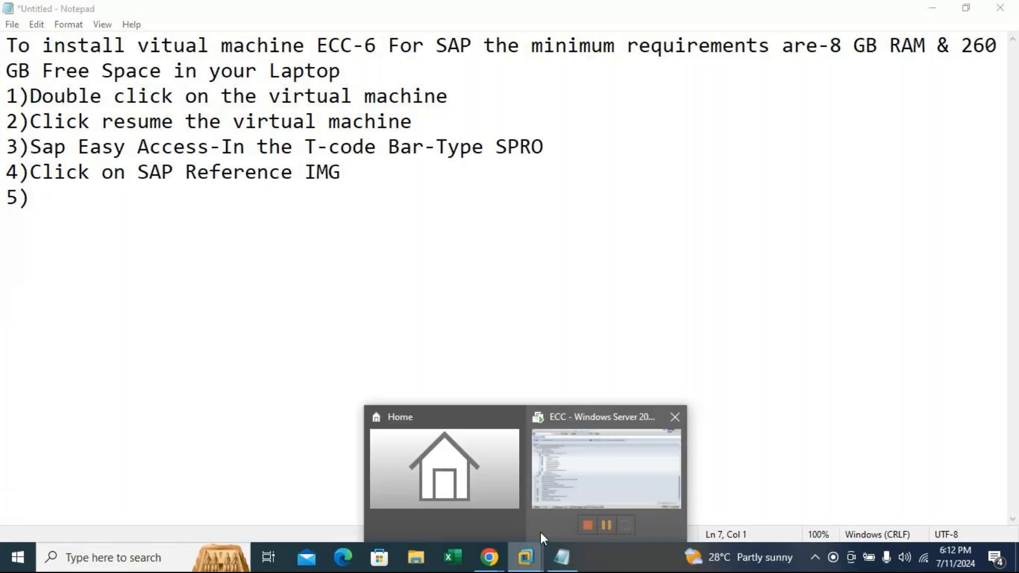
left_click(588, 478)
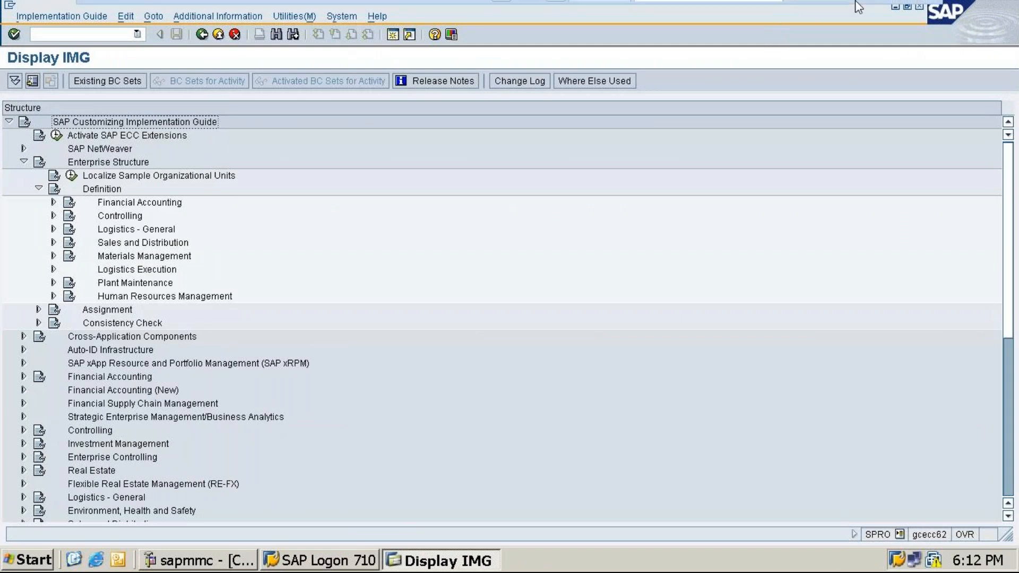
mouse_move(865, 2)
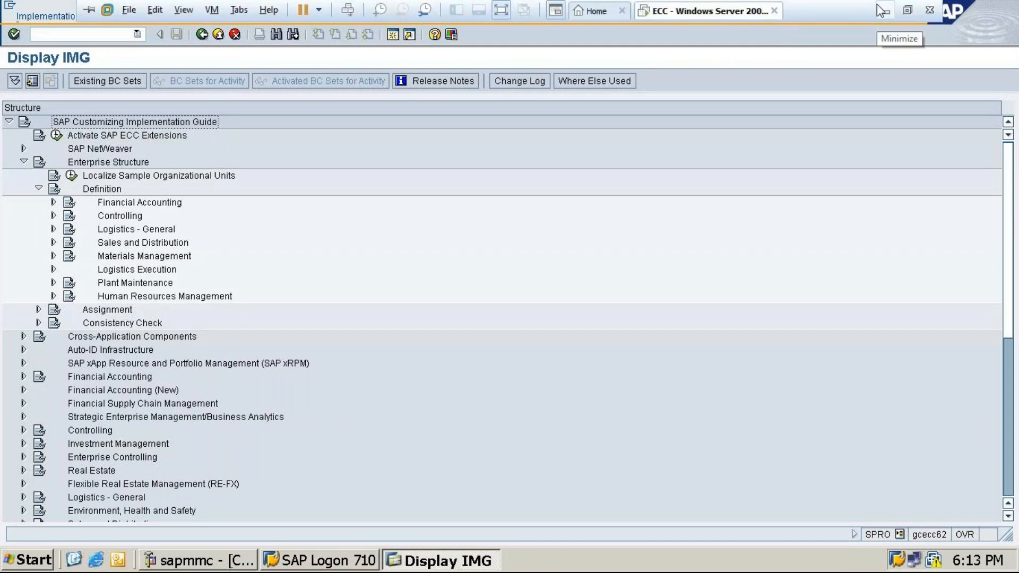
left_click(321, 11)
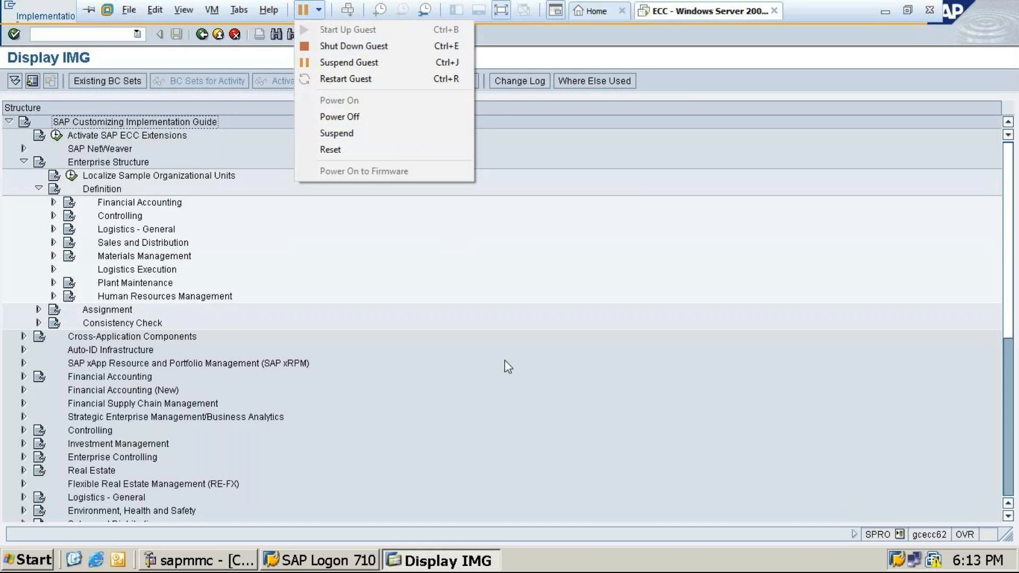
left_click(500, 377)
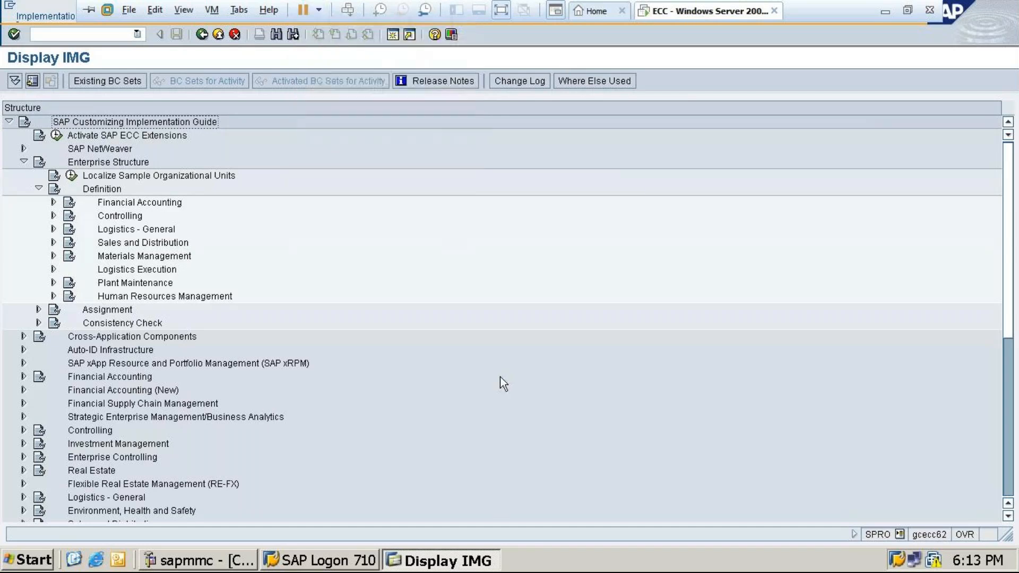
Return to Notepad and fill in item 5 with "Go to Enterprise Structure".
left_click(885, 11)
left_click(30, 204)
type("D")
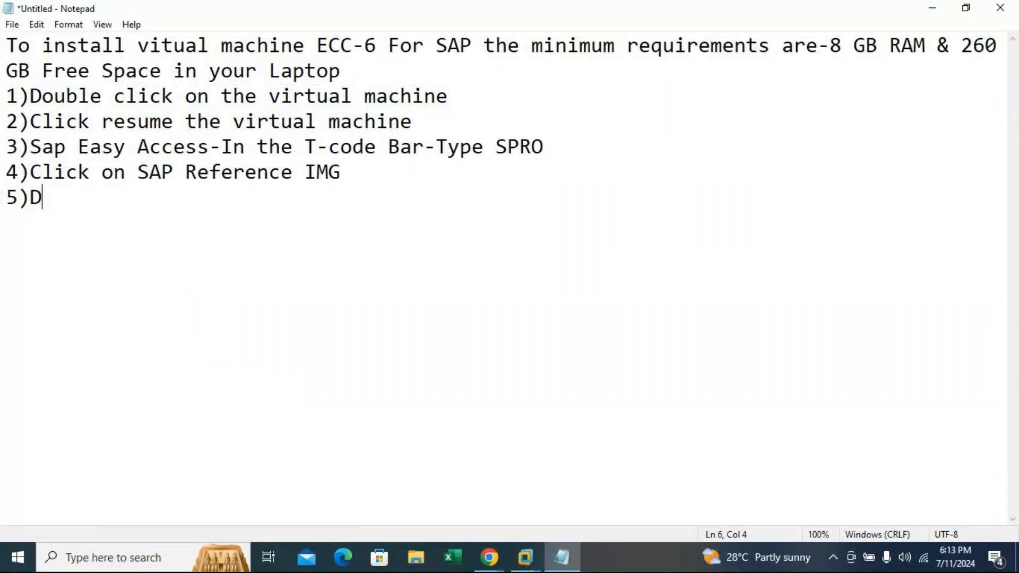
key("BackSpace")
type("Go to Enterprise ")
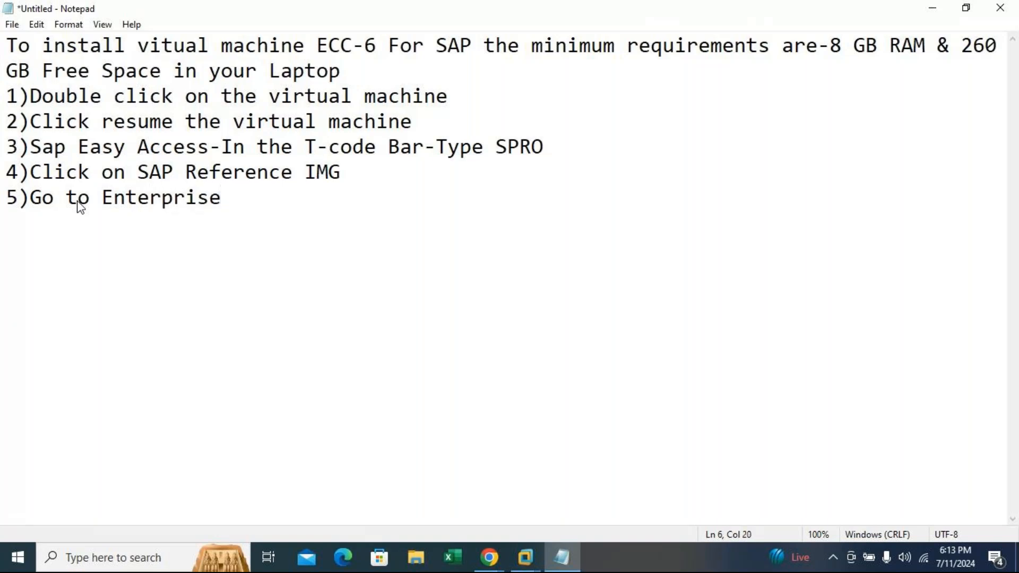
type("Structure")
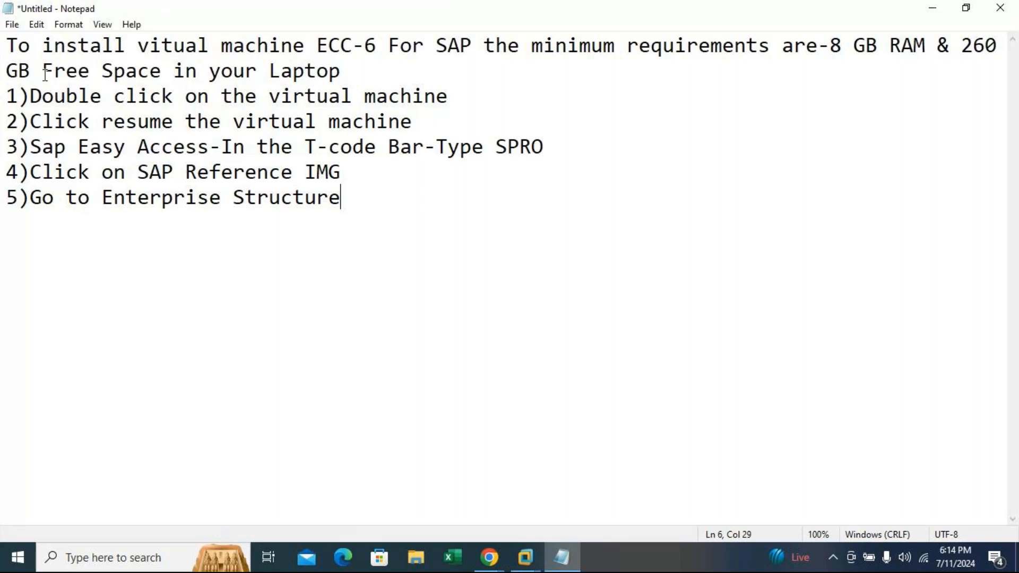
Bring the ECC virtual machine back up and review its power options again.
left_click(526, 557)
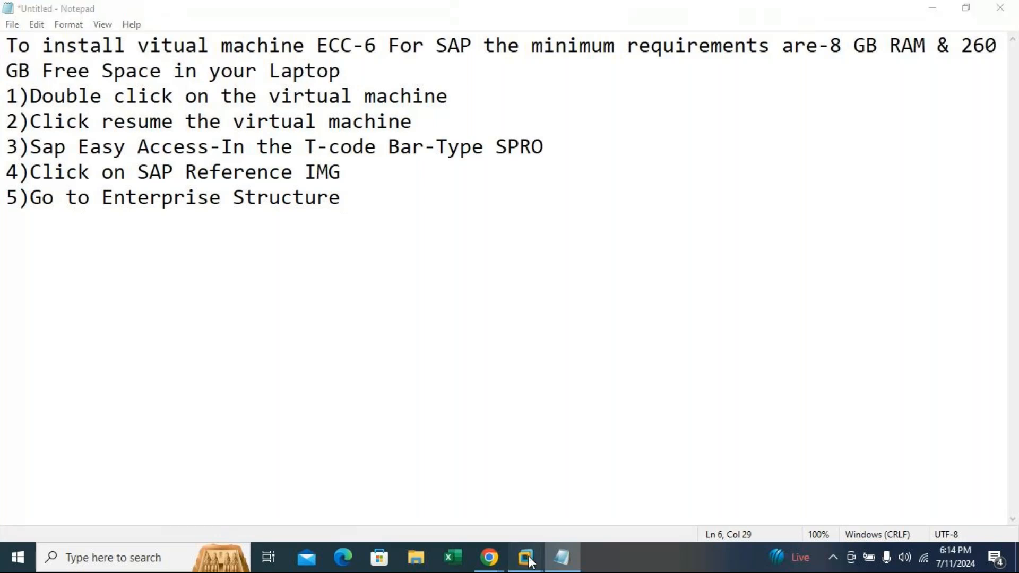
left_click(603, 500)
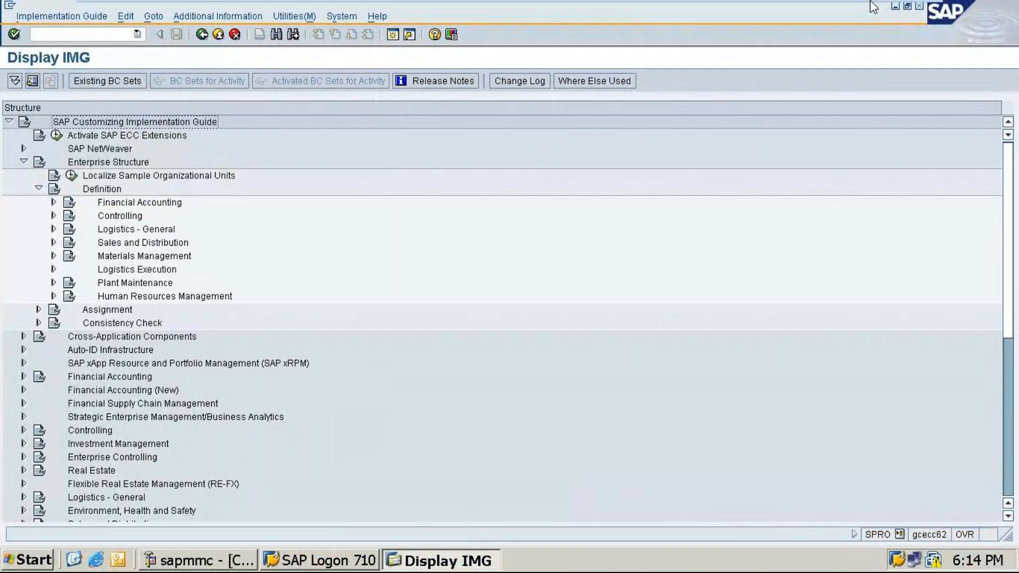
mouse_move(885, 8)
mouse_move(373, 1)
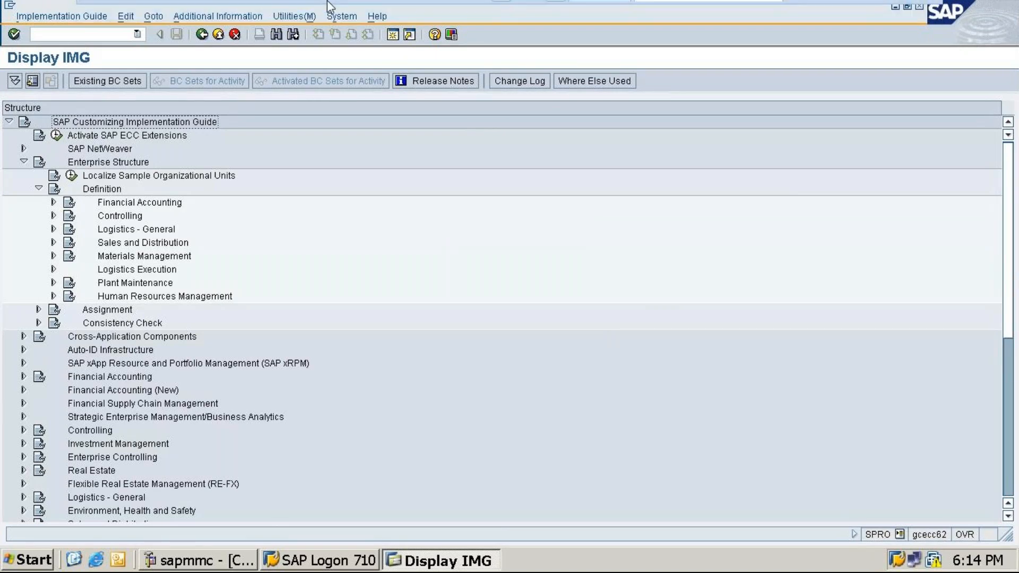
left_click(319, 9)
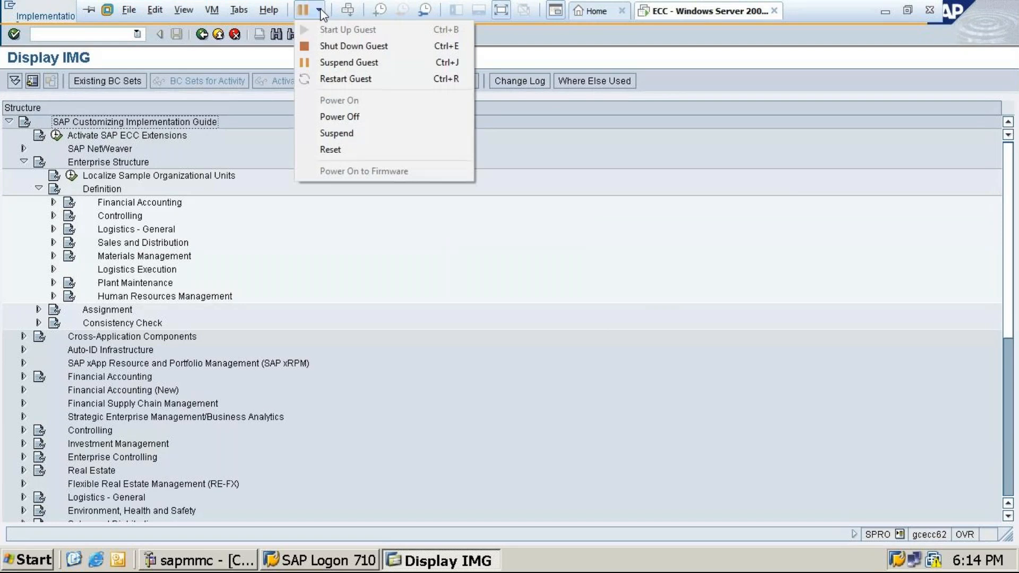
left_click(504, 256)
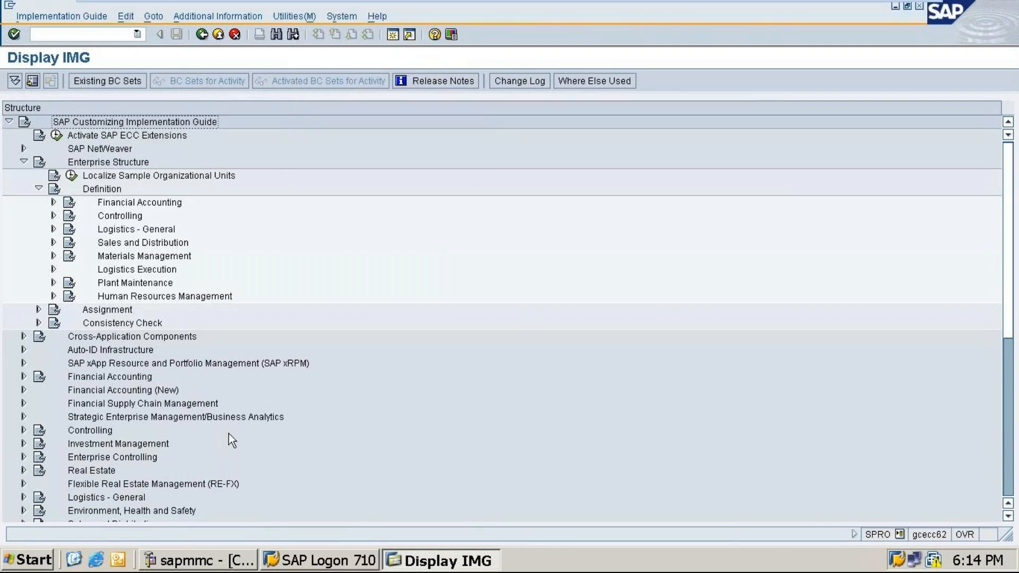
Suspend the guest operating system of the ECC virtual machine.
mouse_move(349, 1)
mouse_move(479, 1)
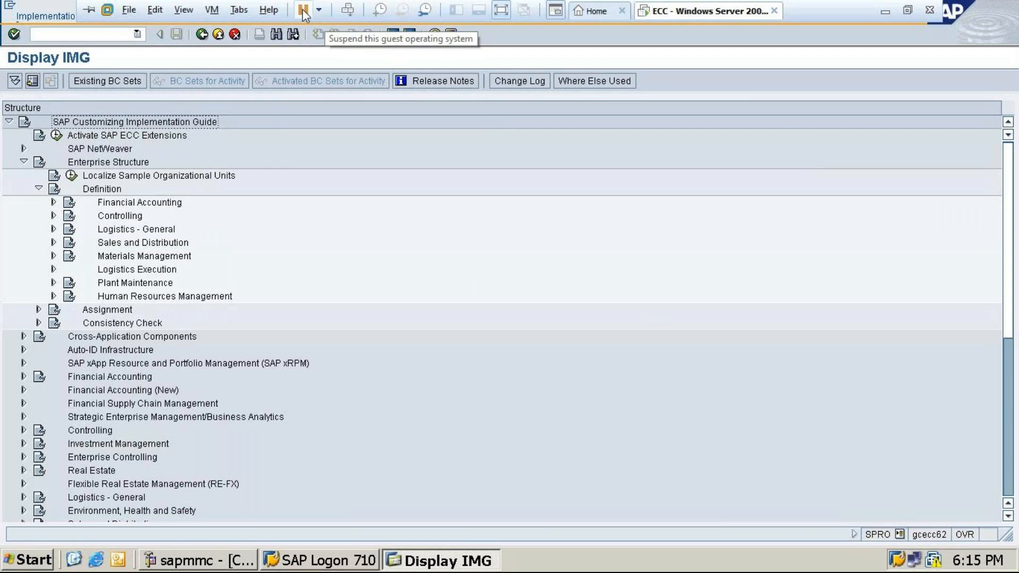
left_click(321, 12)
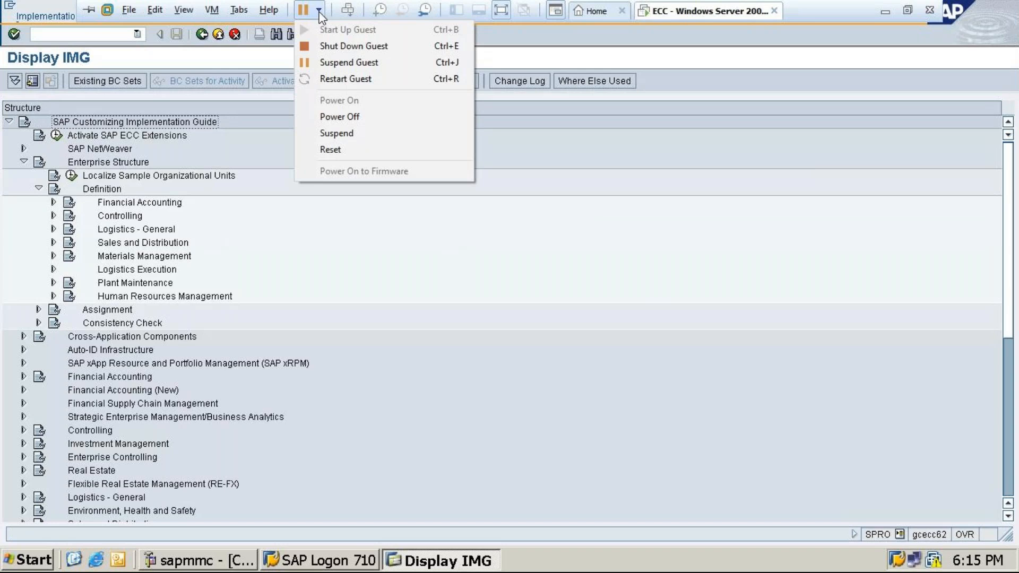
left_click(329, 62)
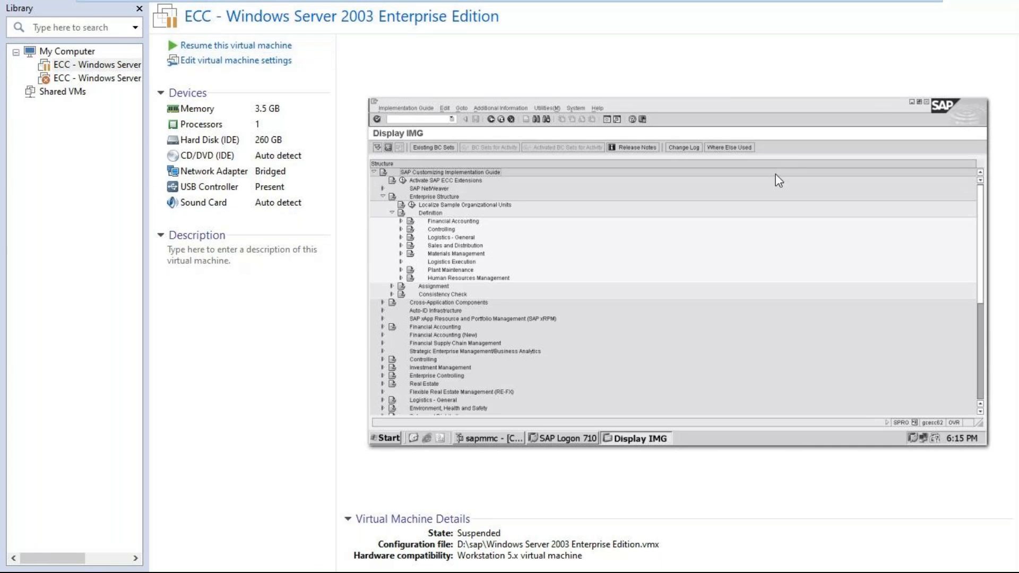
mouse_move(786, 12)
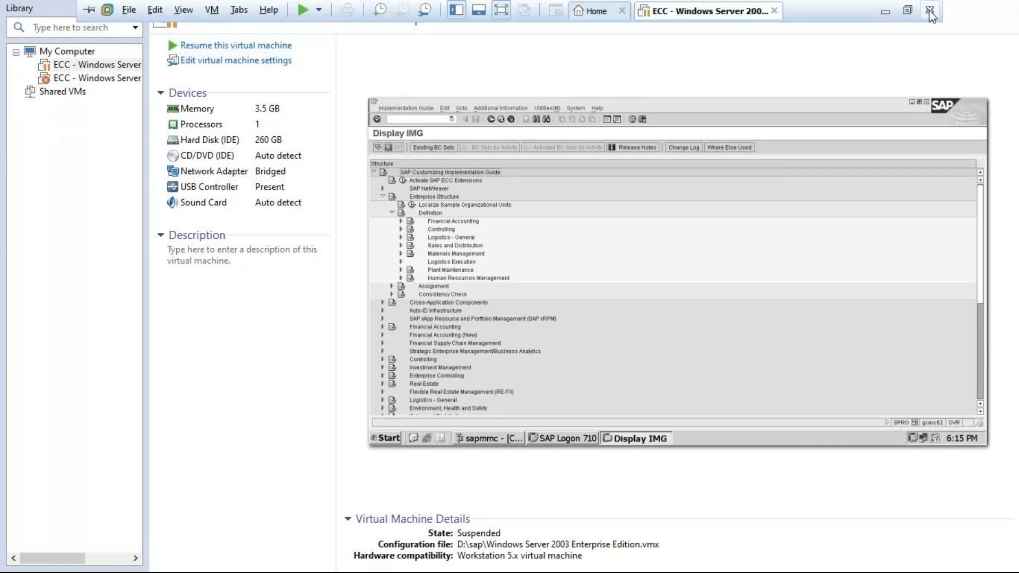
Close VMware Workstation, clear Notepad out of the way, and relaunch VMware Workstation from the desktop.
left_click(938, 12)
left_click(939, 12)
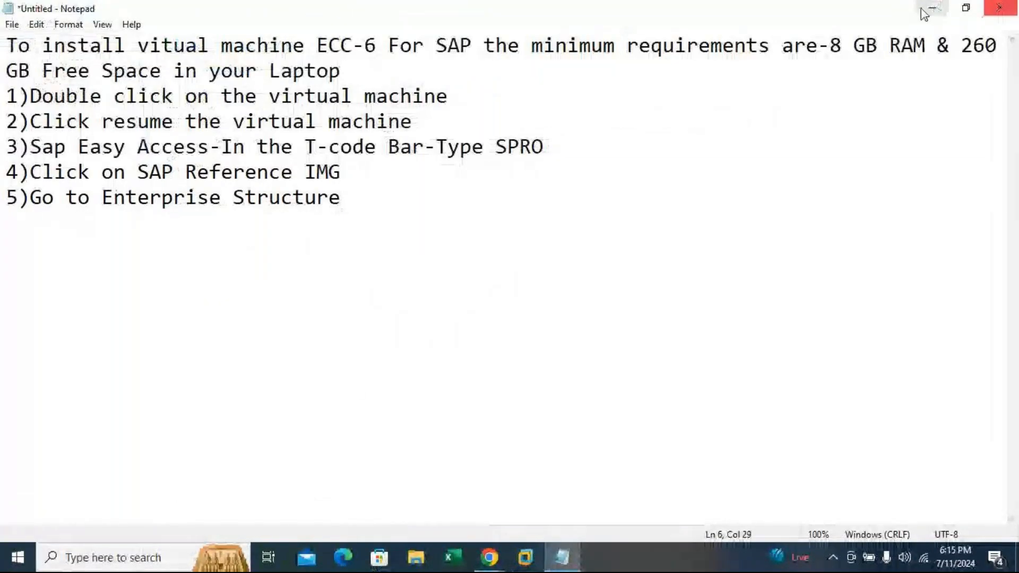
left_click(932, 5)
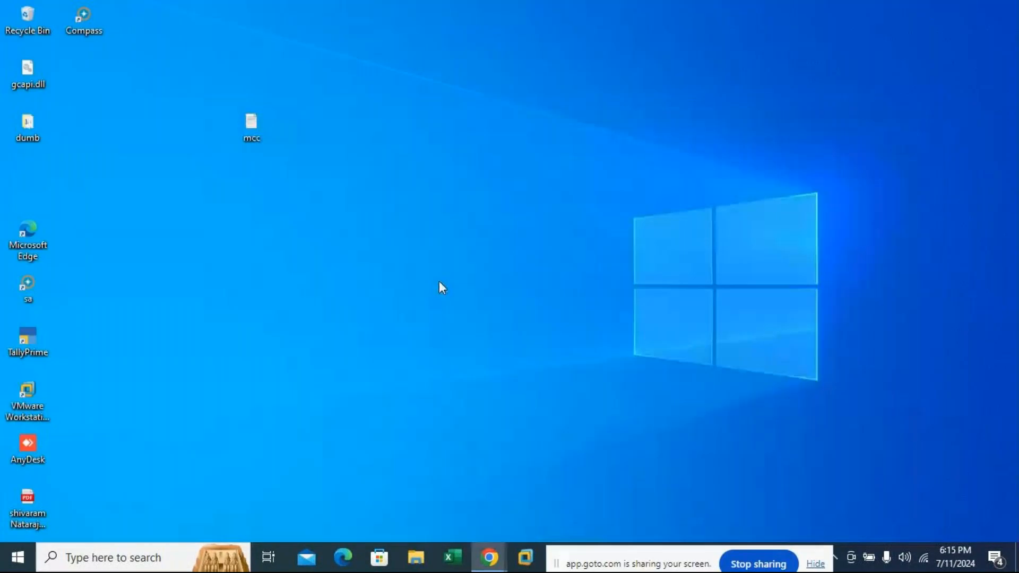
left_click(25, 390)
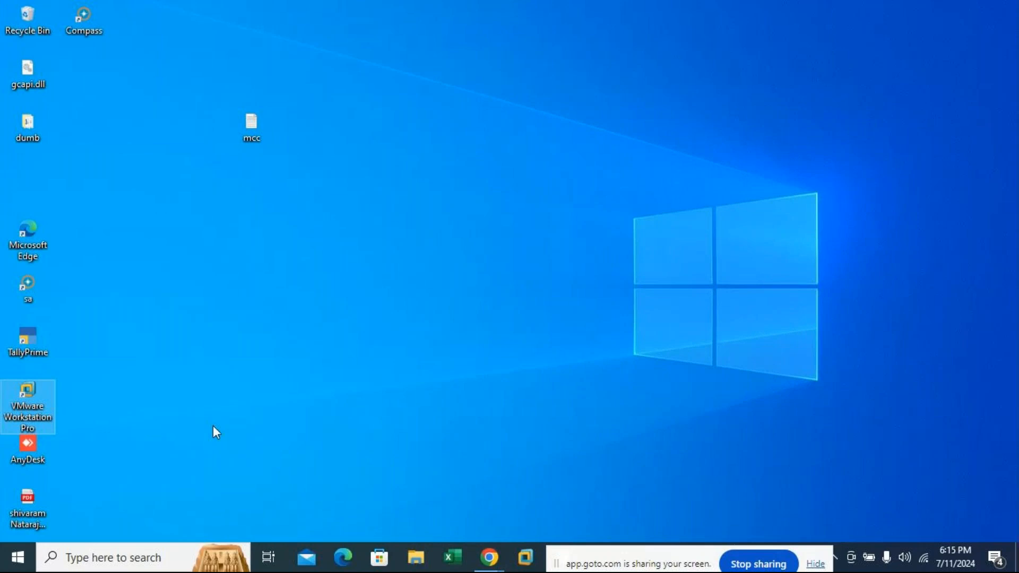
key("Return")
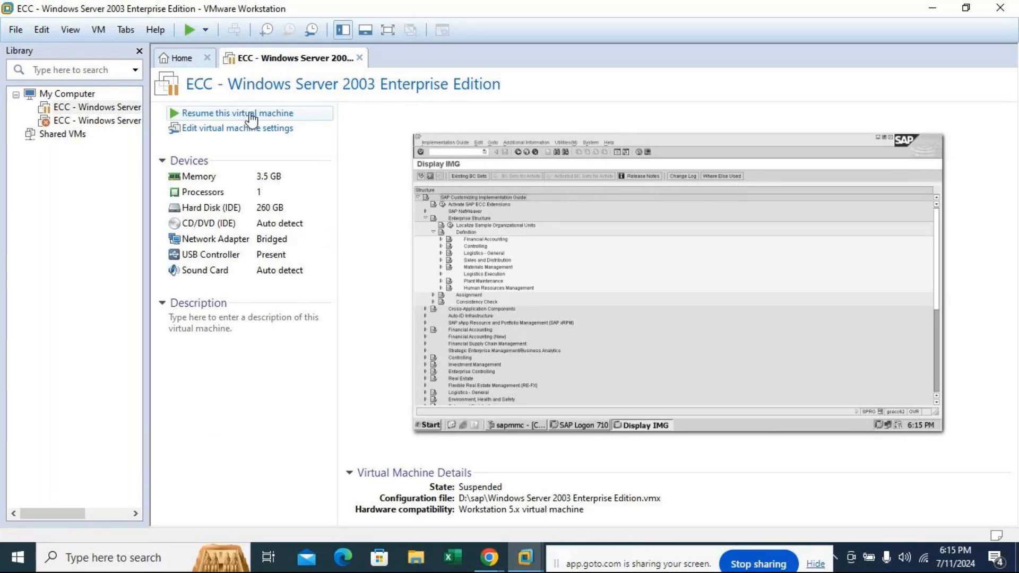
Resume the ECC - Windows Server 2003 Enterprise Edition virtual machine, dismissing the error dialog and retrying.
left_click(251, 120)
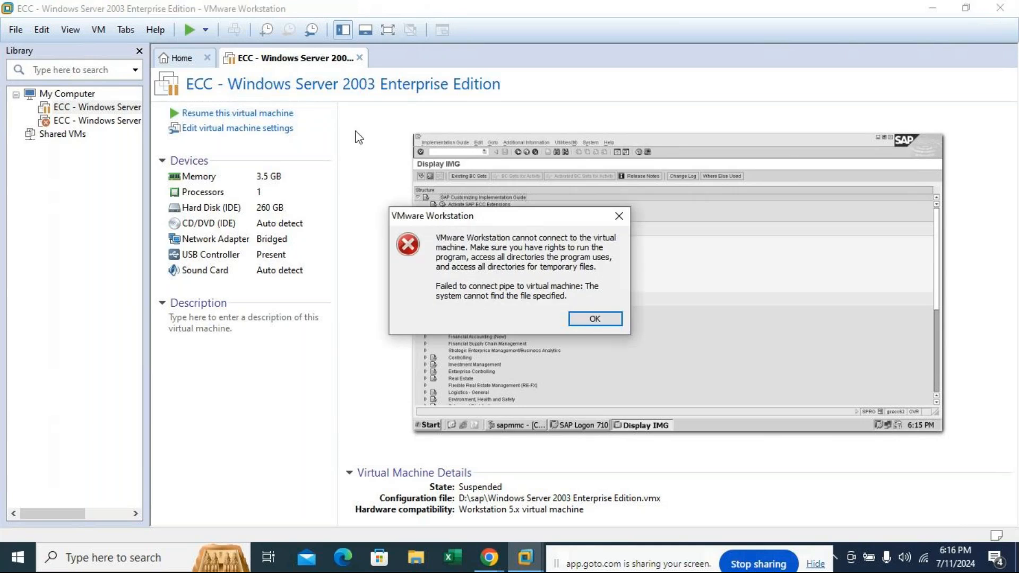
left_click(620, 216)
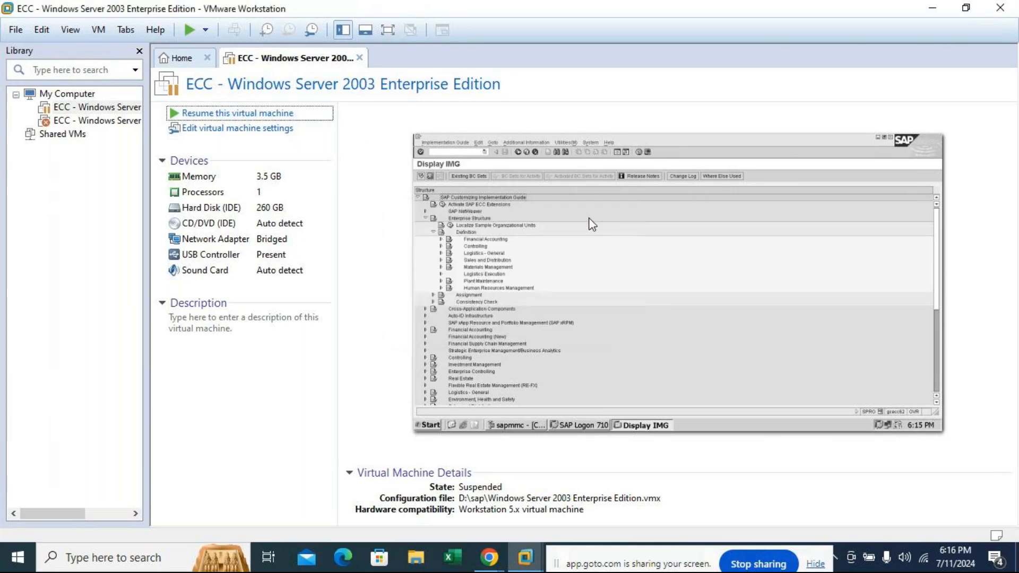
left_click(196, 115)
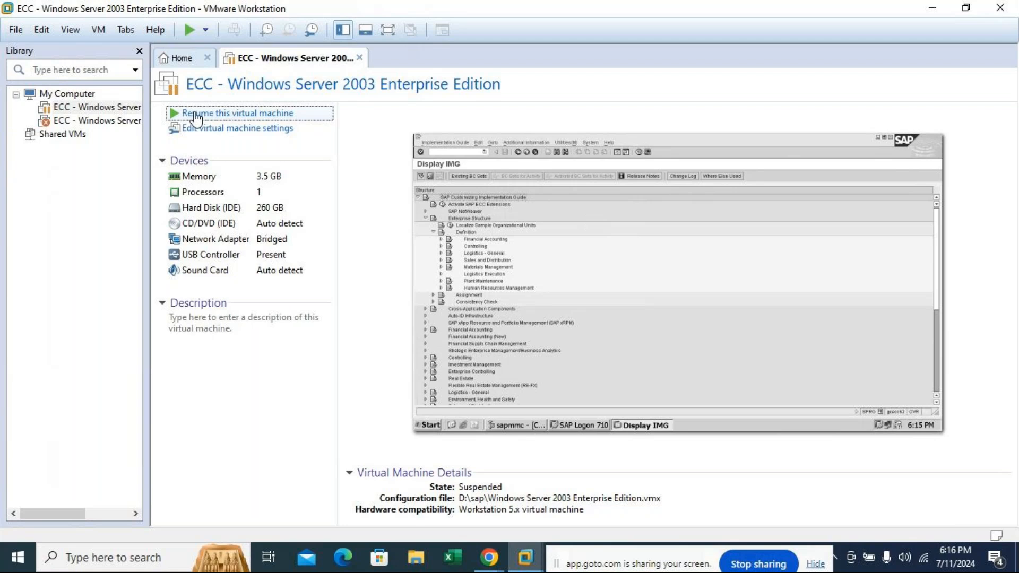
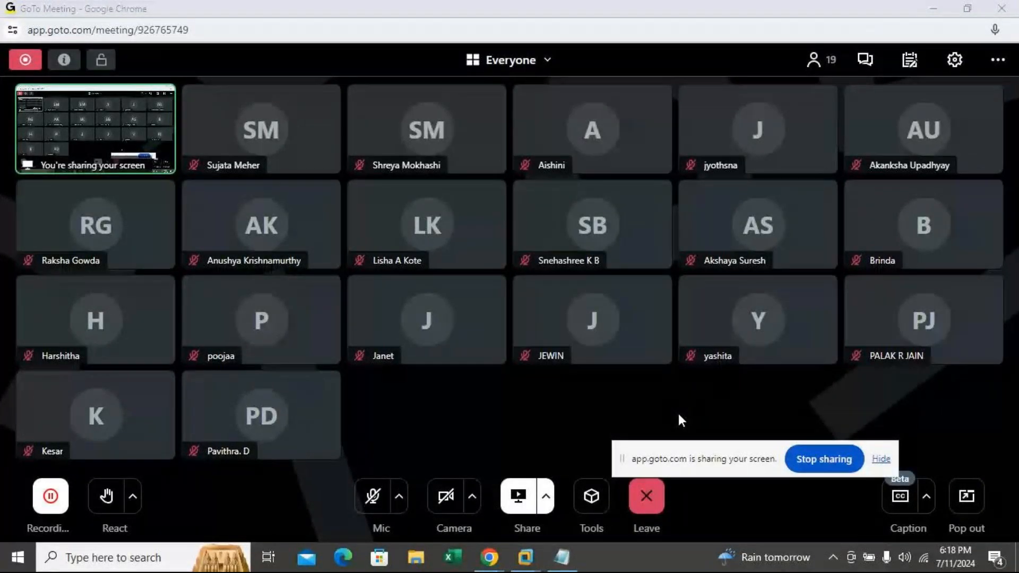
Check the Wi-Fi connection and available networks, and minimize GoTo Meeting to return to the ECC virtual machine.
left_click(922, 560)
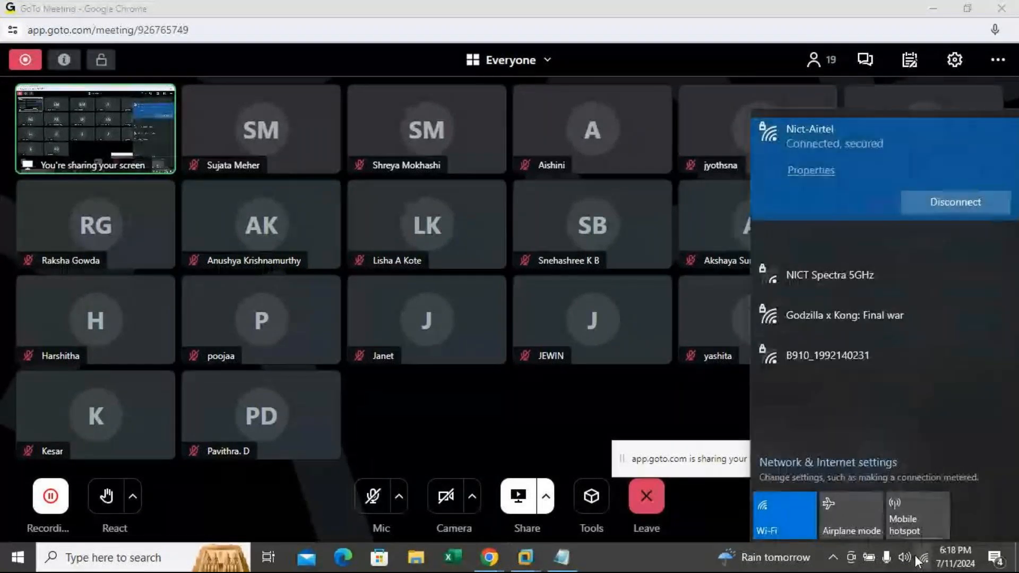
left_click(840, 250)
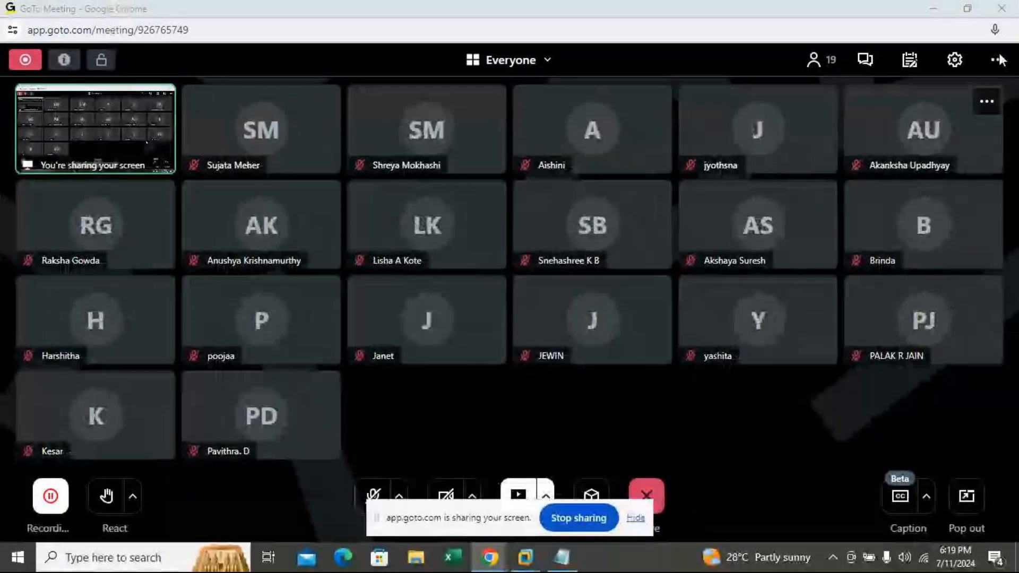
left_click(933, 8)
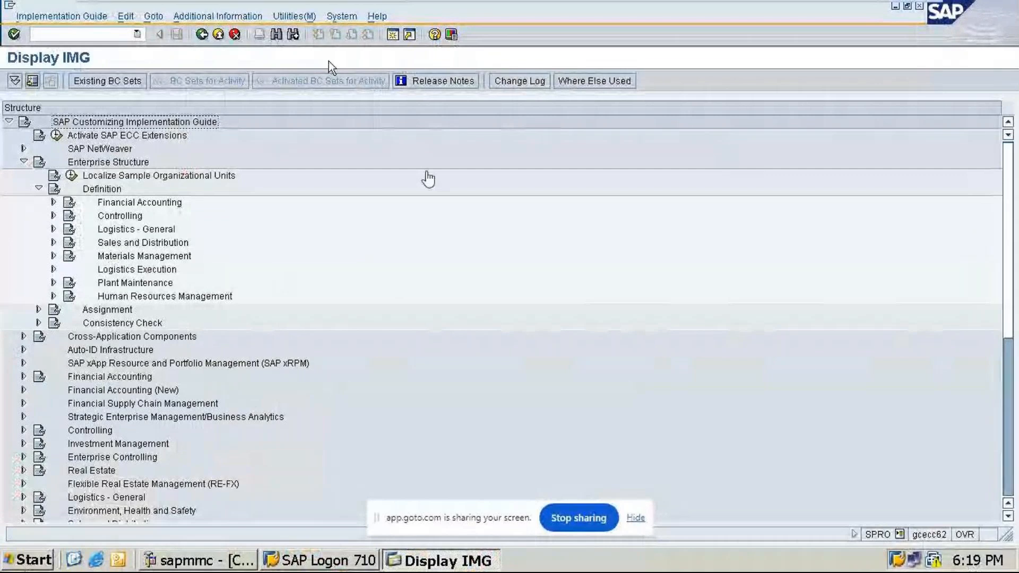
Move the screen-sharing bar out of the way and switch from the virtual machine to the GoTo Meeting window.
left_click_drag(481, 518, 641, 564)
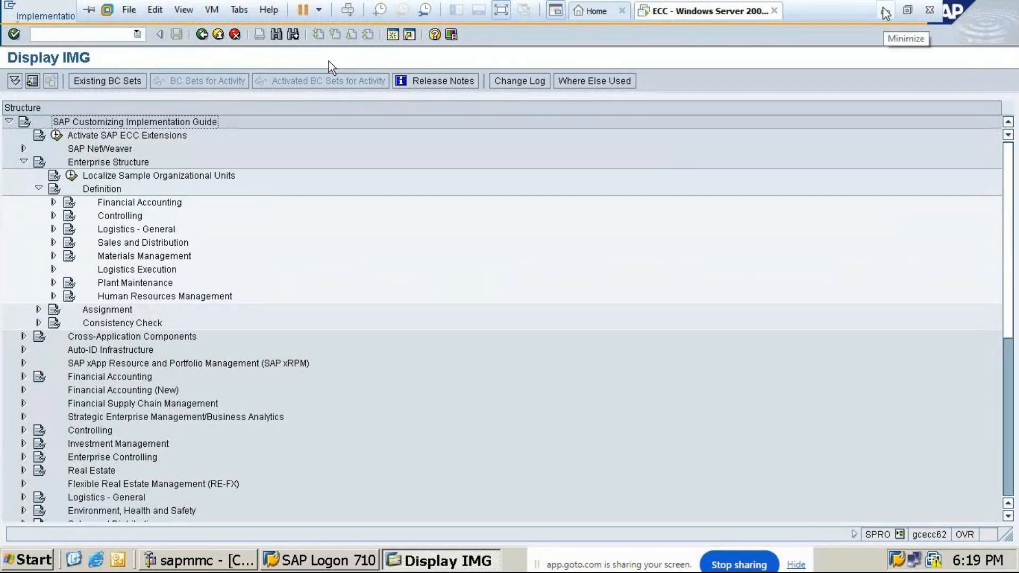
left_click(885, 12)
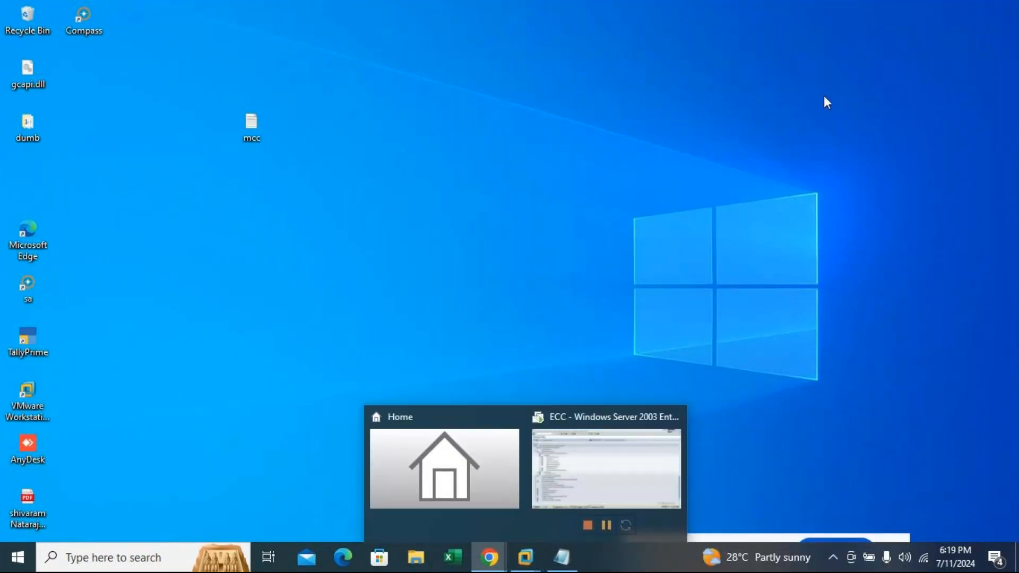
mouse_move(479, 567)
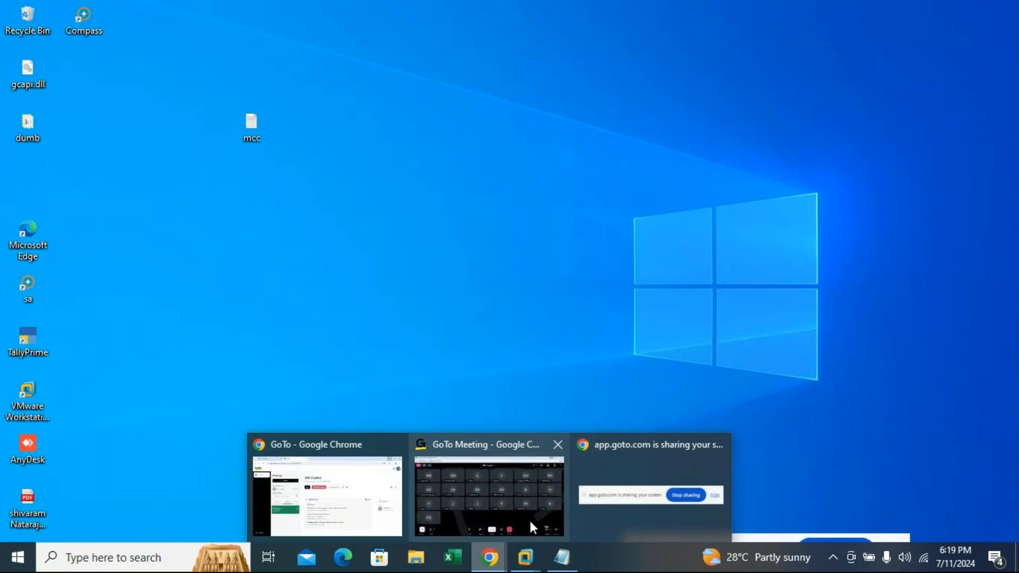
left_click(530, 521)
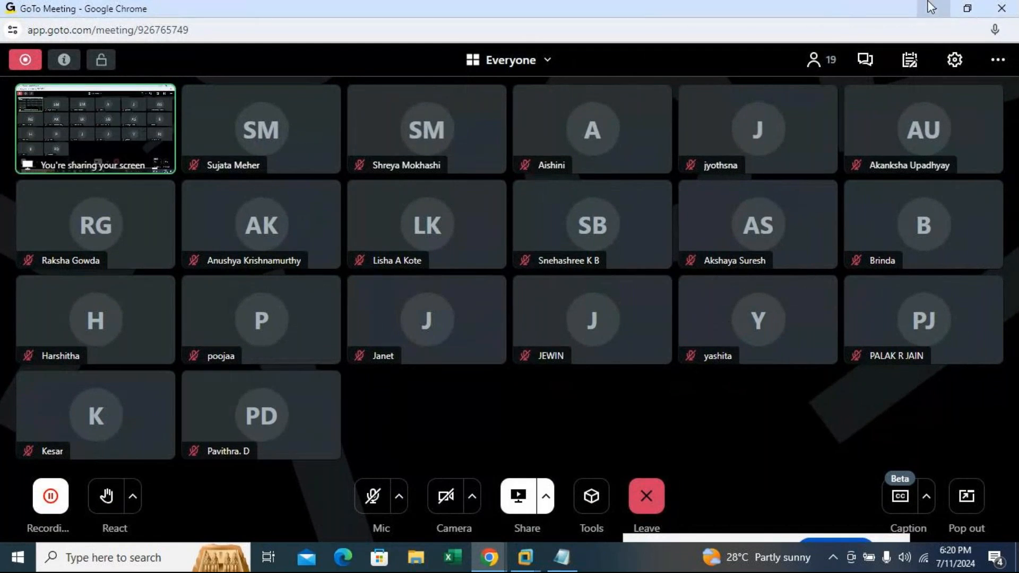
Send everyone the meeting chat message "Is the screen is visible to you all?" and put the chat and meeting window away.
left_click(865, 62)
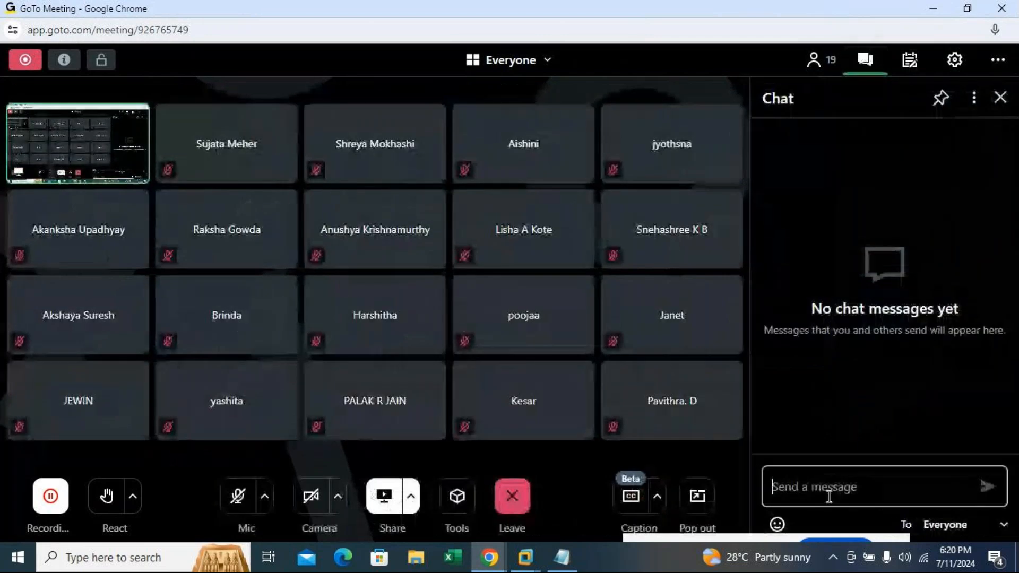
left_click(829, 497)
type("I")
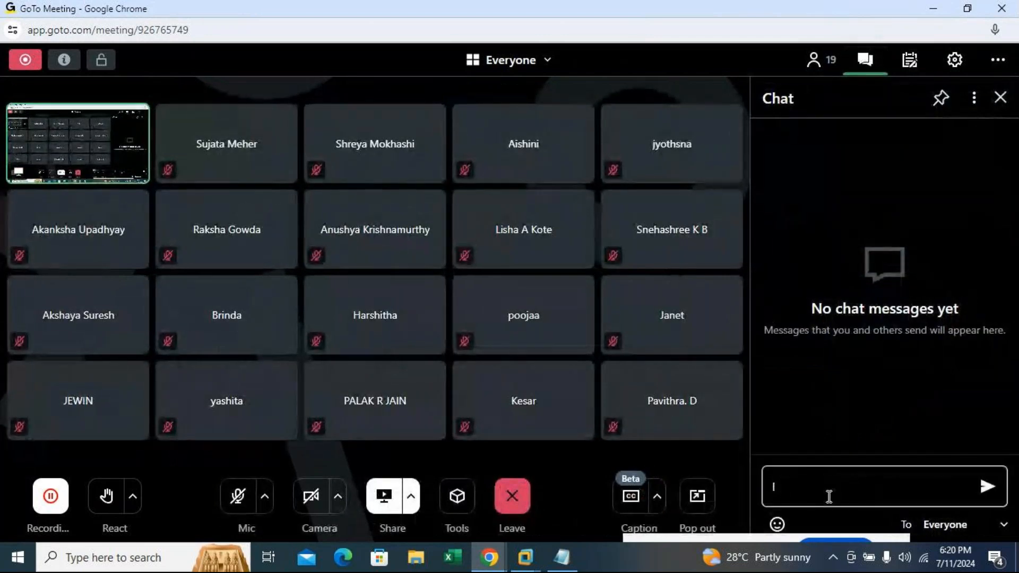
type("s the screen is visible")
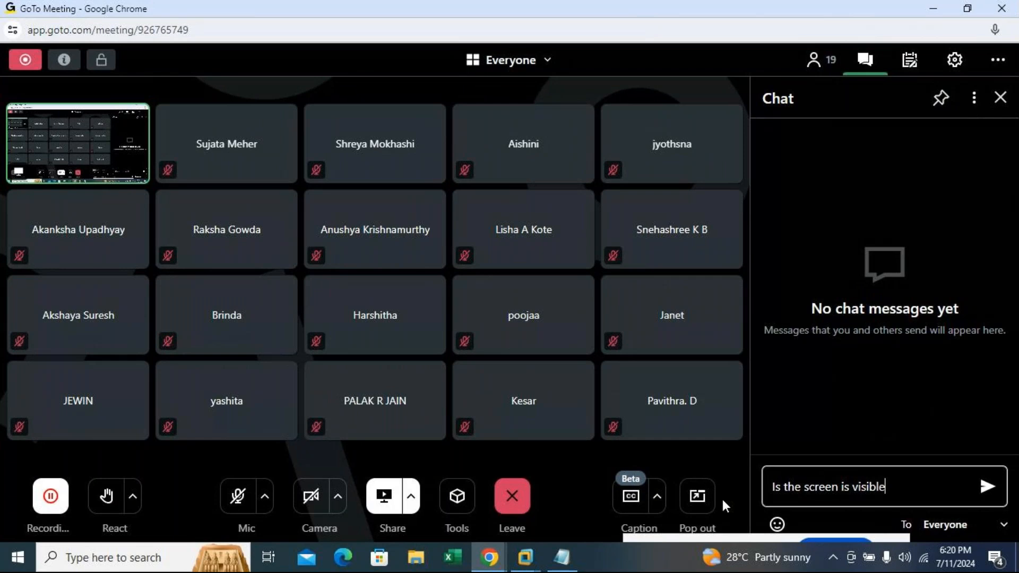
type(" to you all?")
key("Return")
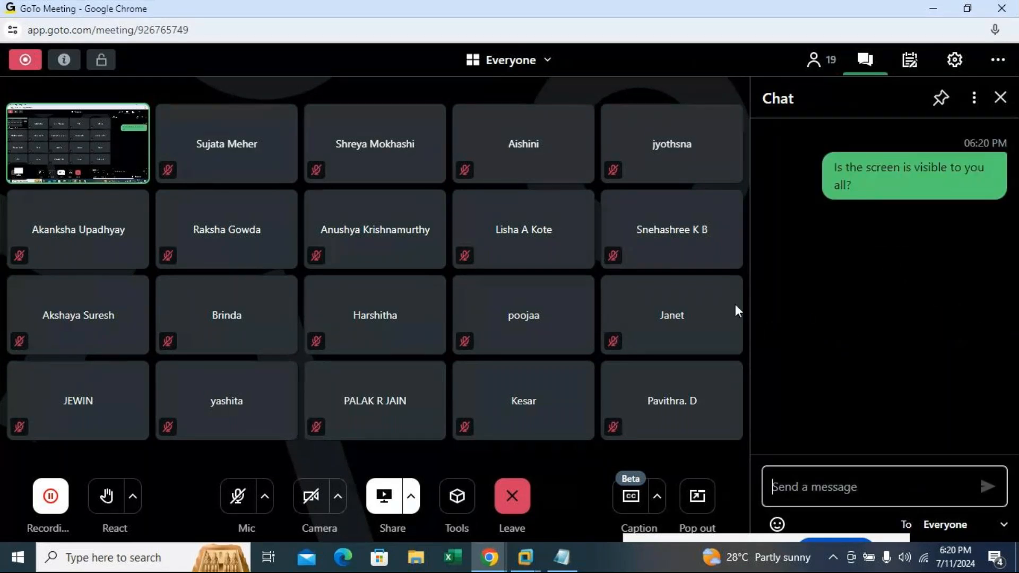
left_click(1001, 98)
left_click(933, 9)
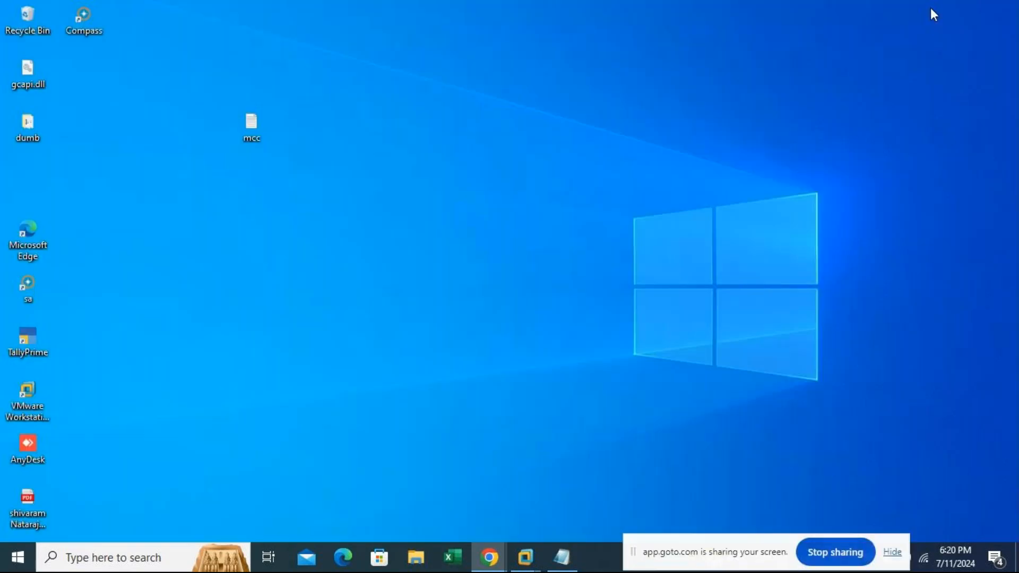
Reopen the GoTo Meeting window, unmute the microphone, and minimize the meeting again.
mouse_move(489, 557)
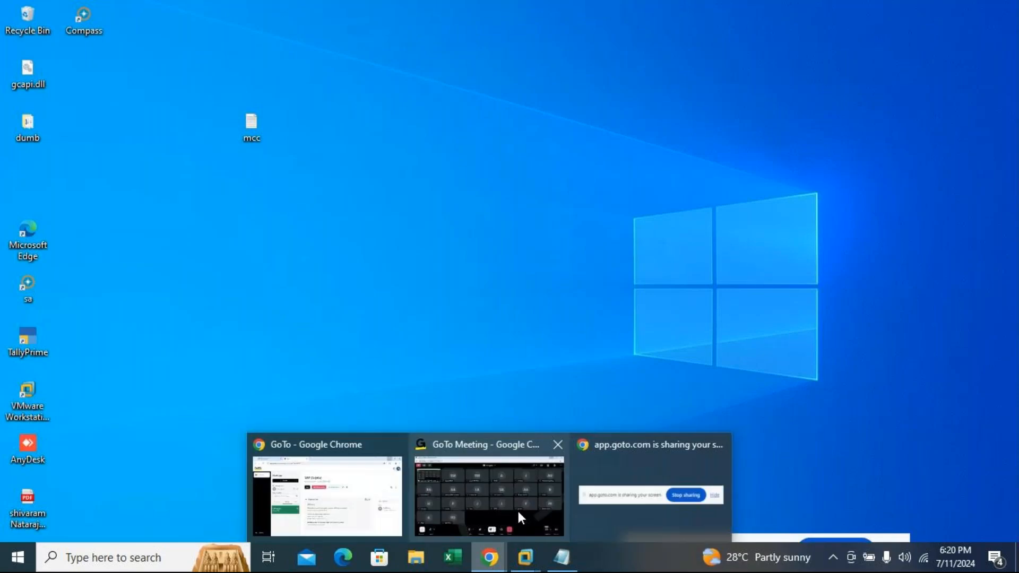
left_click(518, 513)
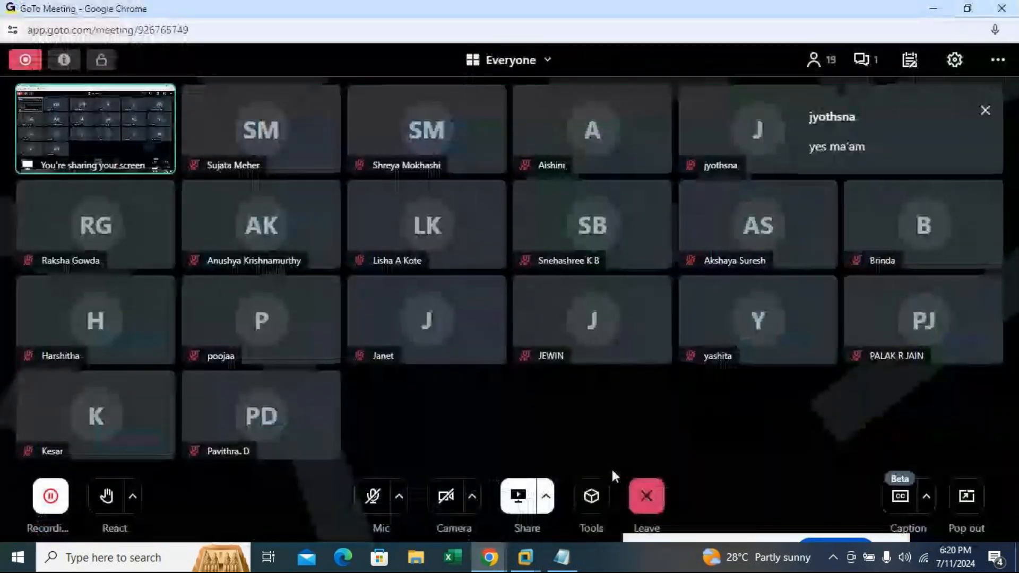
left_click(376, 503)
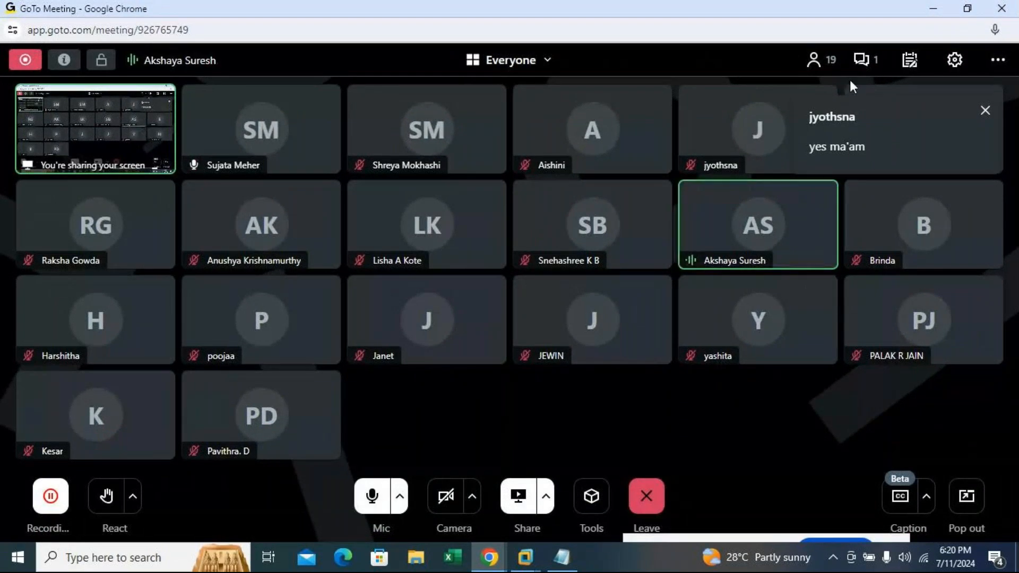
left_click(933, 6)
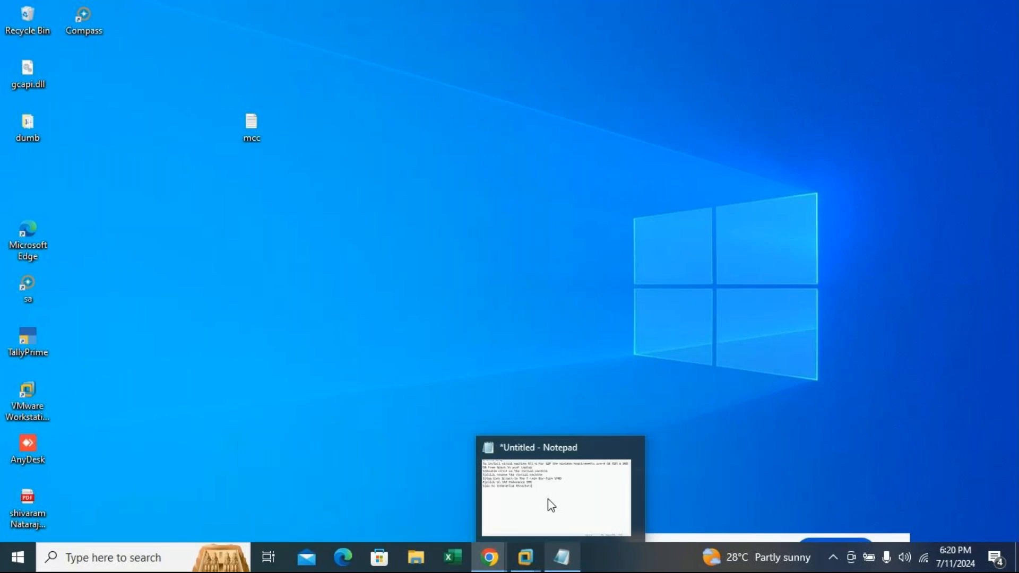
Switch to the ECC virtual machine and expand Financial Accounting under Enterprise Structure's Definition in the IMG tree.
mouse_move(526, 557)
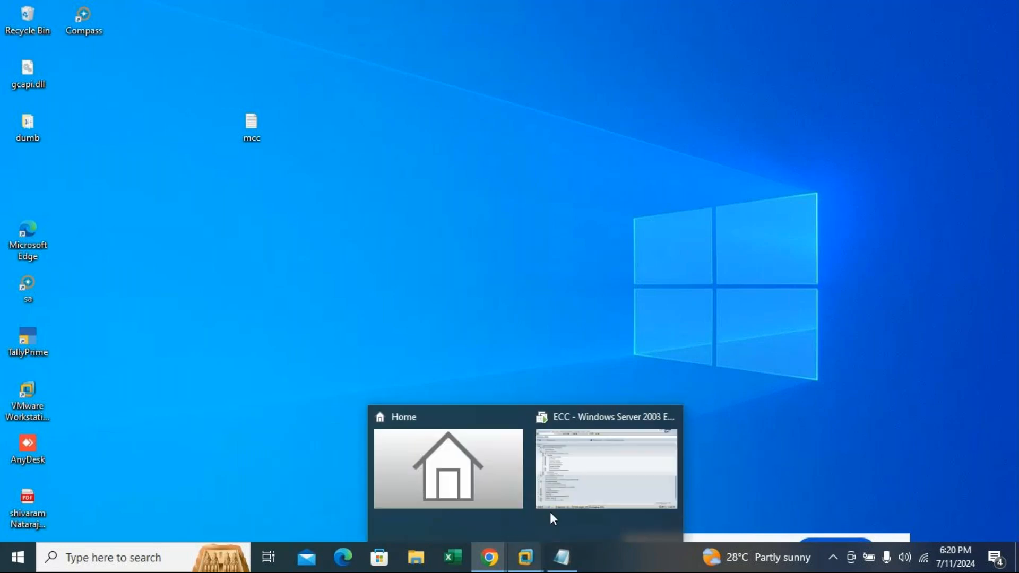
left_click(647, 482)
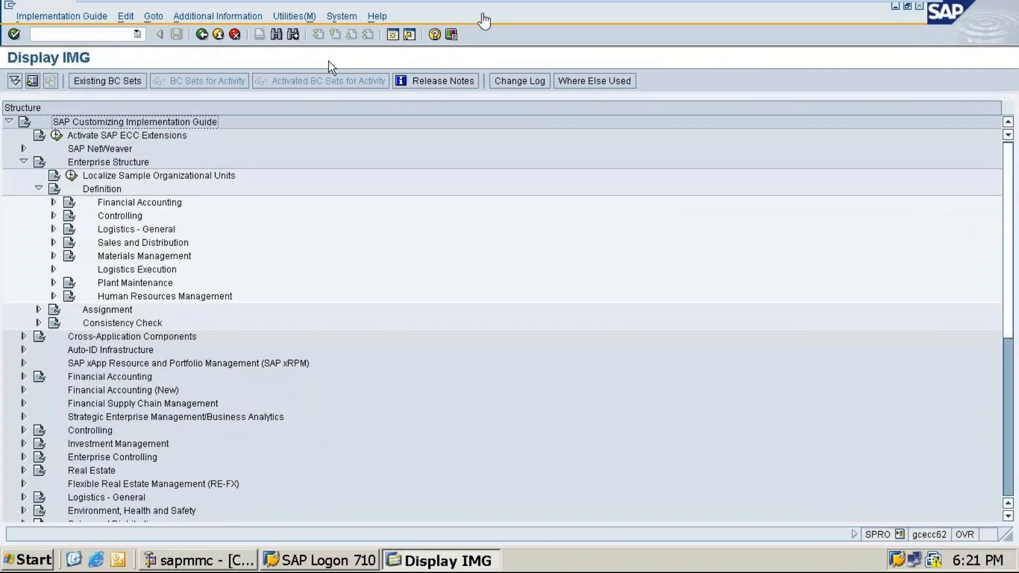
mouse_move(318, 11)
left_click(54, 202)
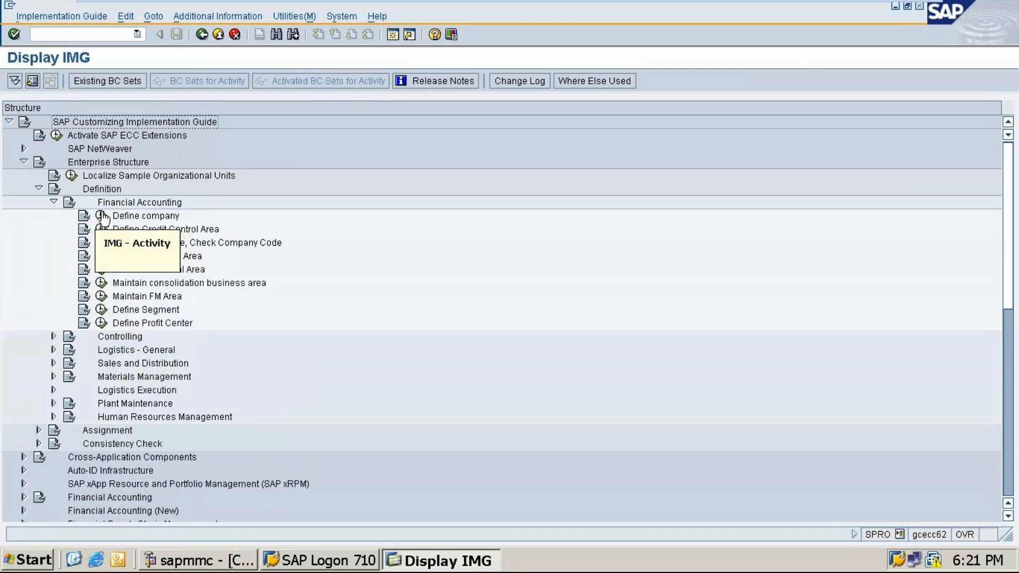
Switch to Notepad and extend item 5 after "Enterprise Structure" with "->Financial Accounting->".
left_click(889, 9)
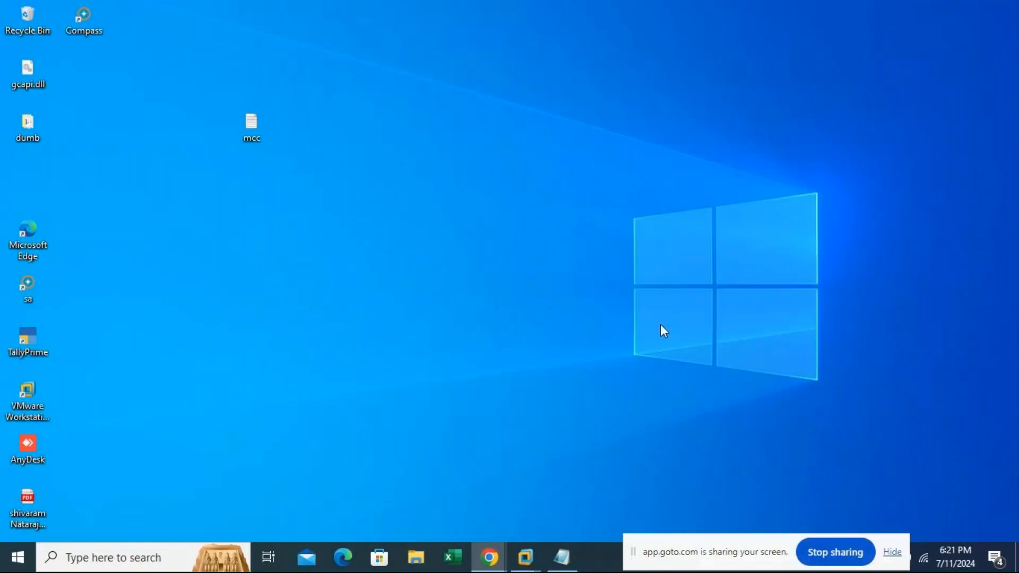
left_click(562, 557)
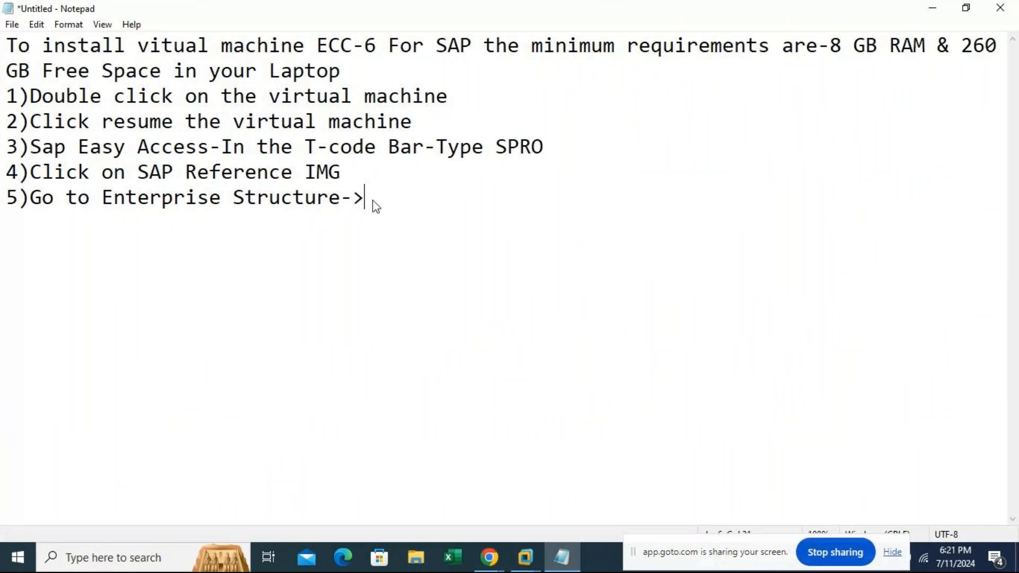
type("->Financial")
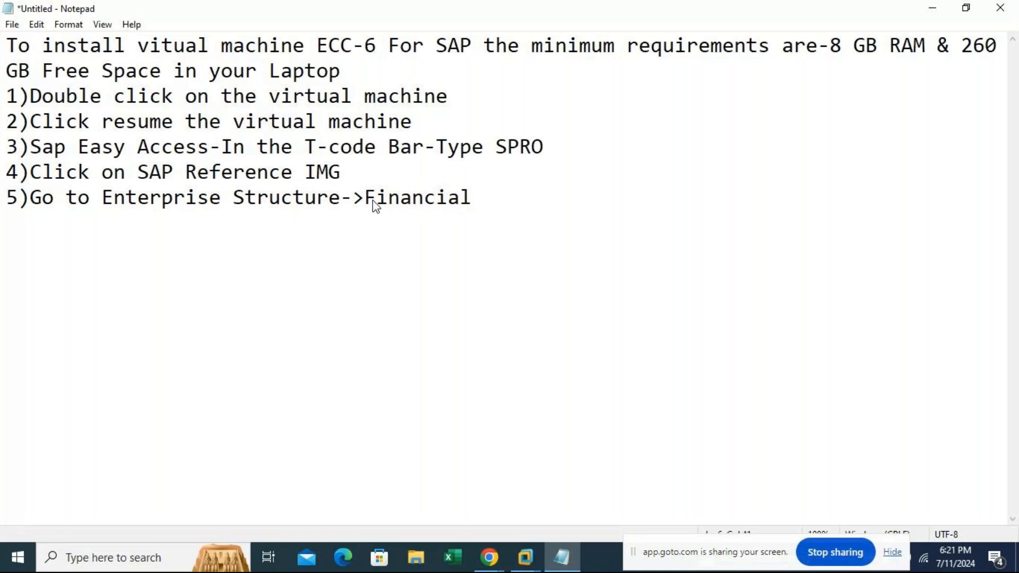
type(" Accou")
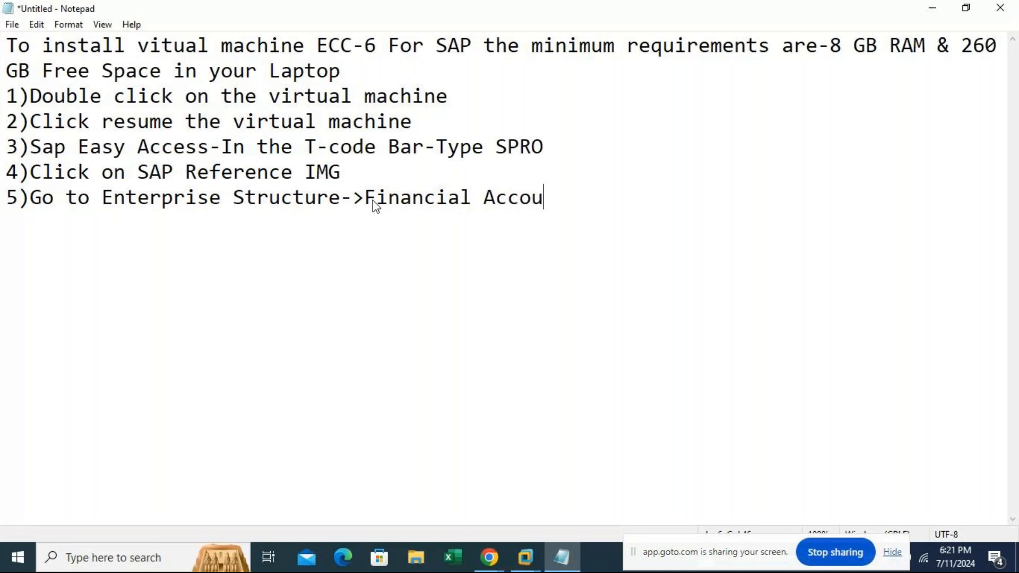
type("nting->")
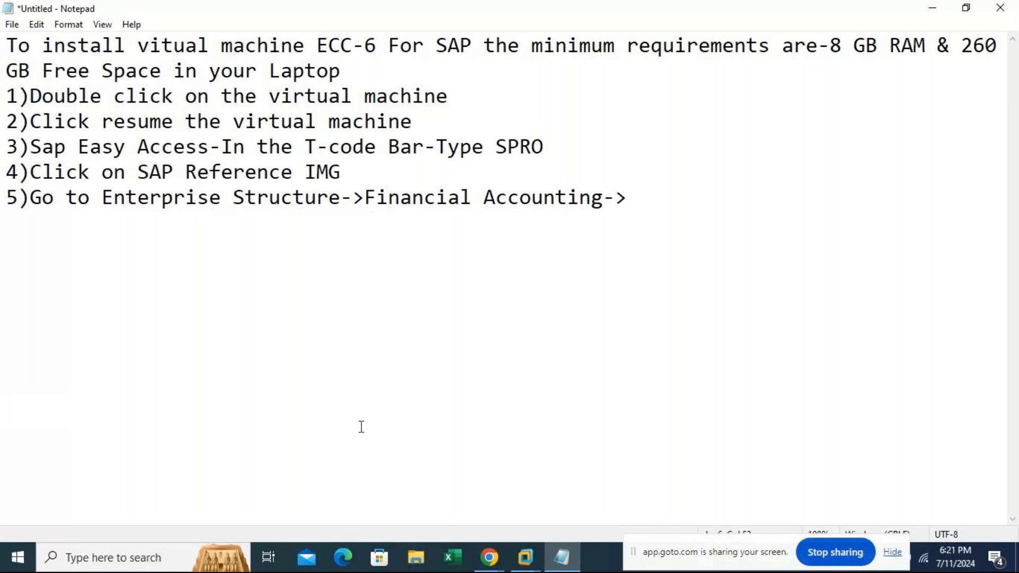
Return to the ECC virtual machine and collapse the Definition and Enterprise Structure nodes in the IMG tree.
mouse_move(525, 558)
left_click(608, 482)
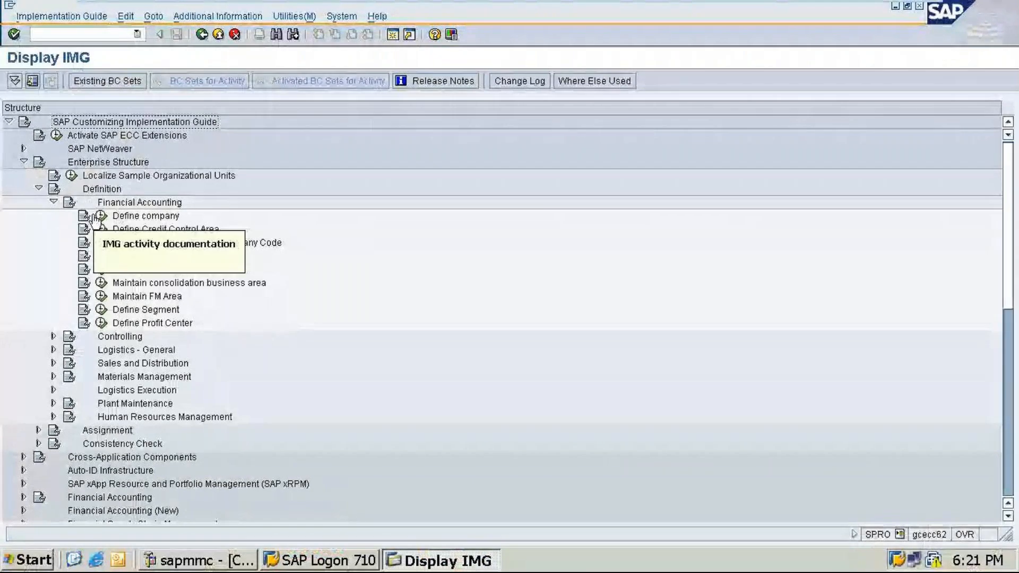
left_click(39, 189)
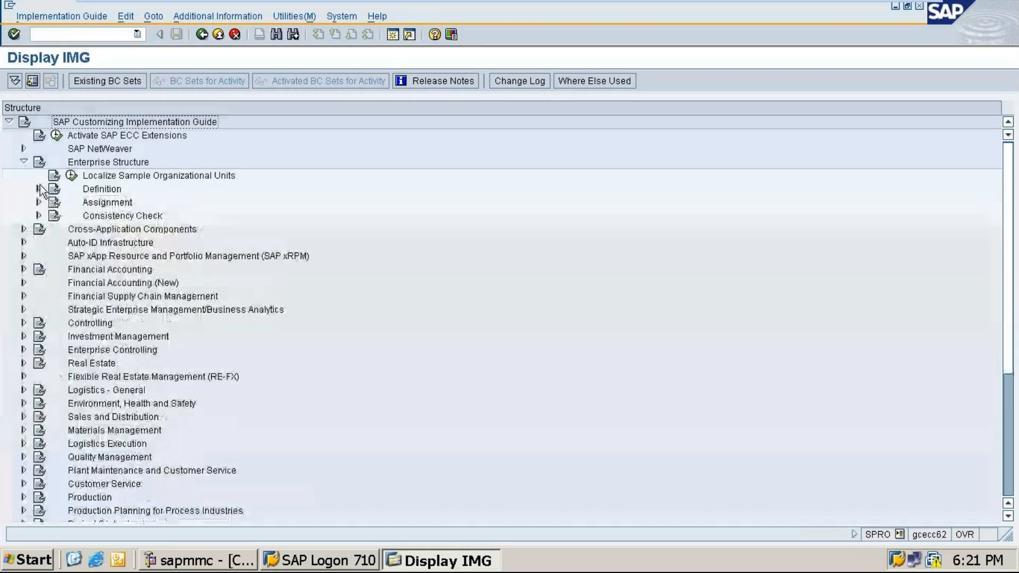
left_click(23, 161)
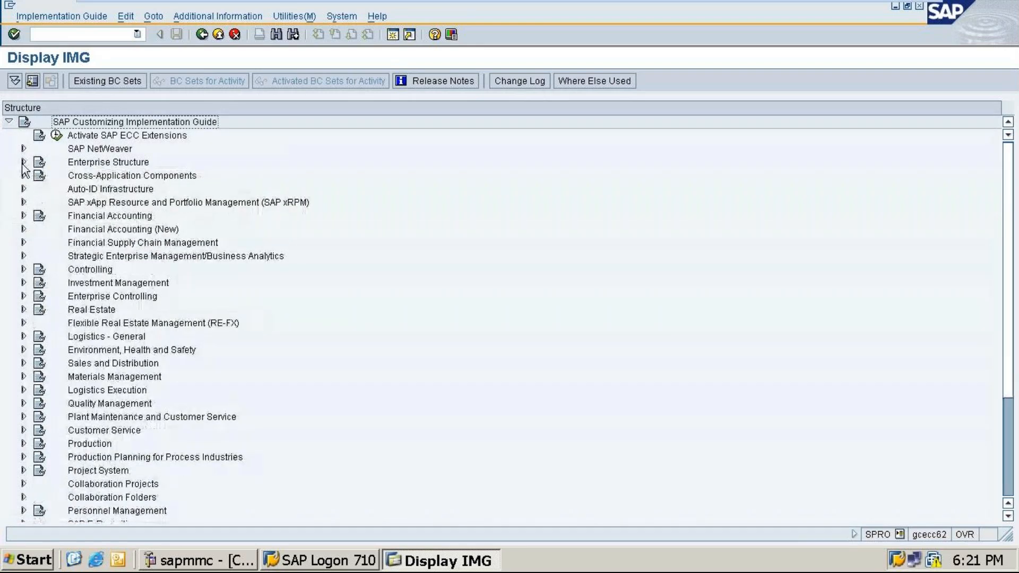
Expand Enterprise Structure, Definition and Financial Accounting in the IMG tree.
left_click(24, 162)
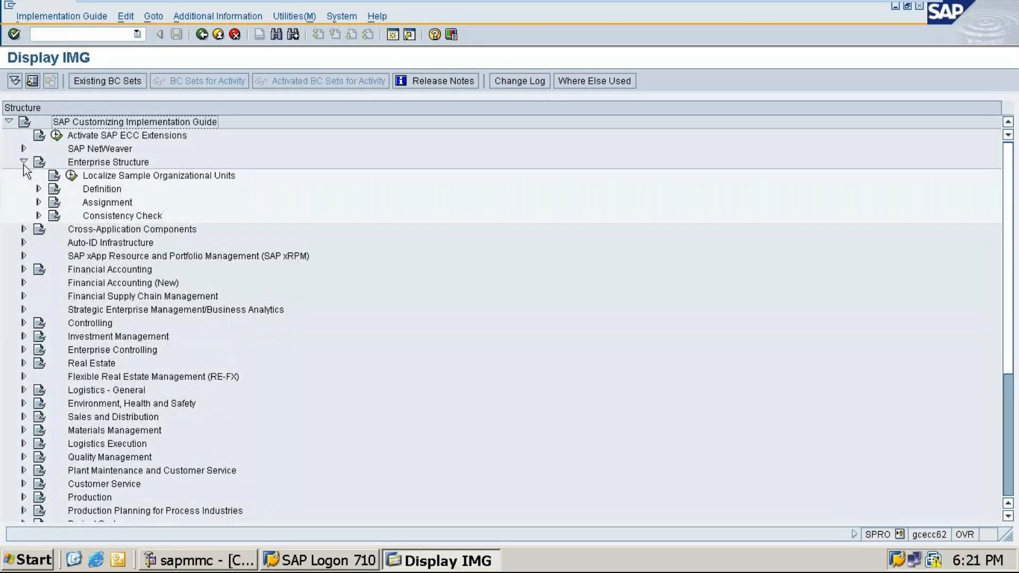
left_click(38, 189)
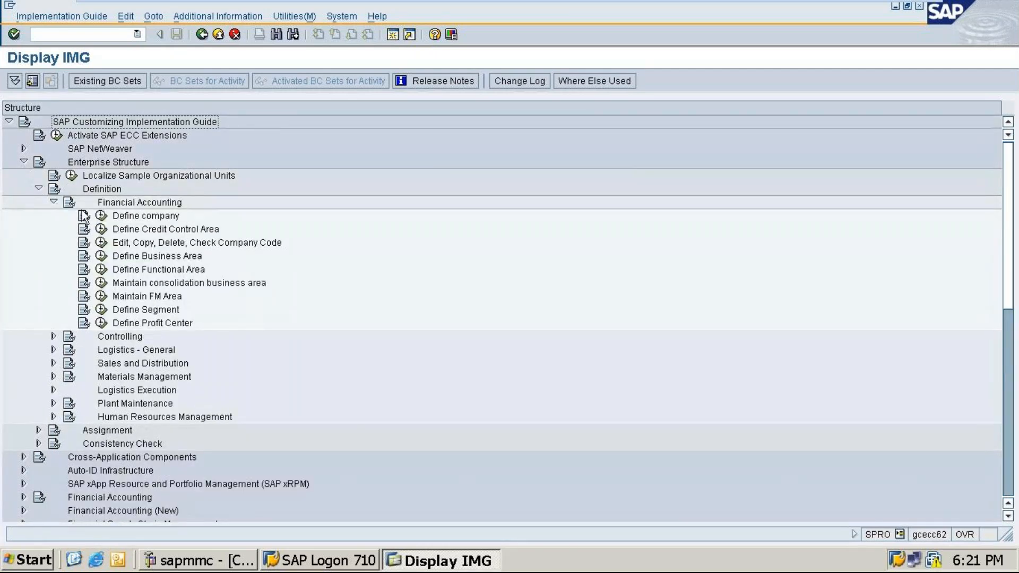
Switch to Notepad and, in item 5, insert "Define->" before "Financial Accounting" and add "Define Company" at the end.
left_click(894, 7)
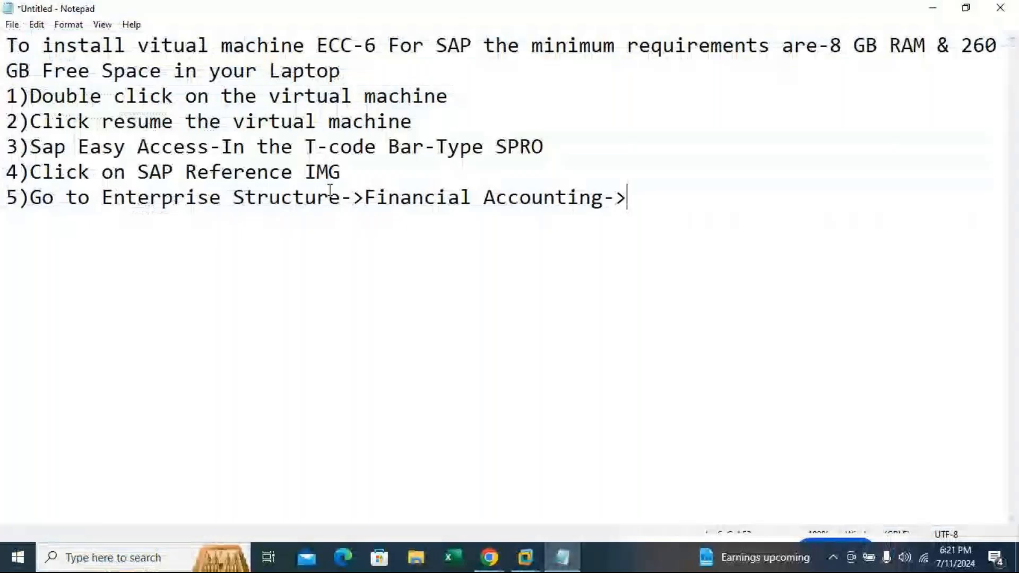
left_click(365, 199)
type("Define")
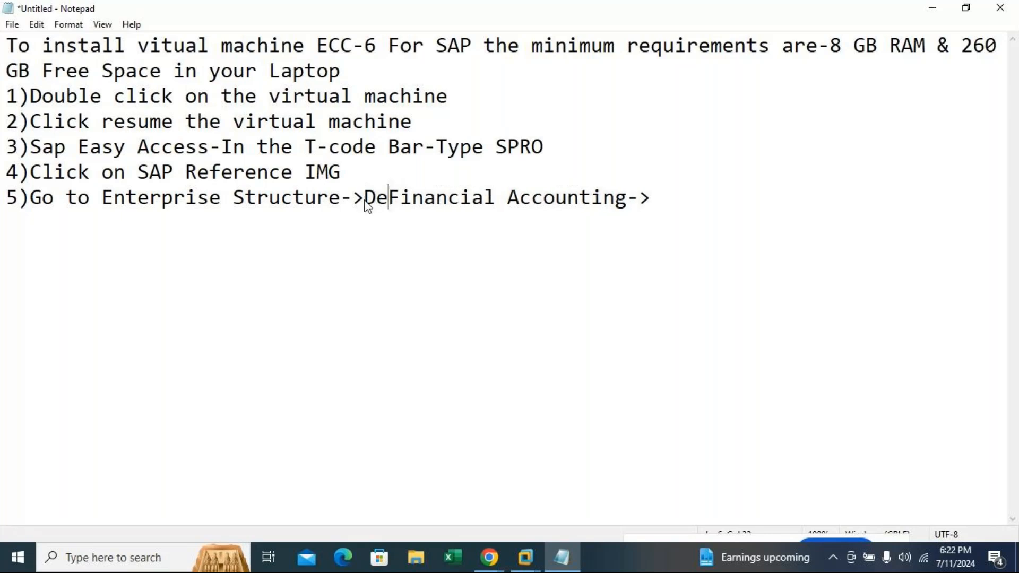
type("->")
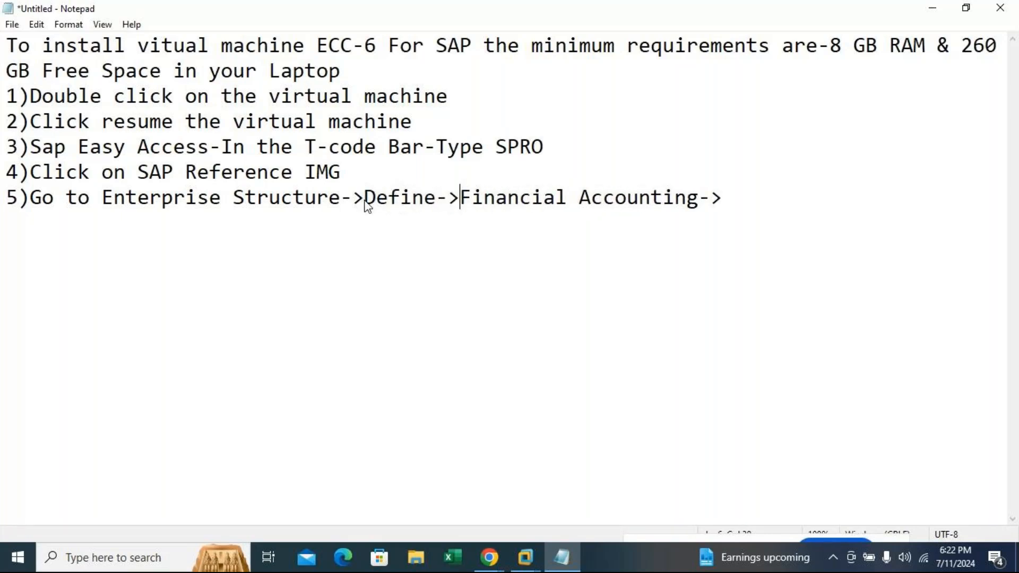
left_click(745, 203)
type("Define Company")
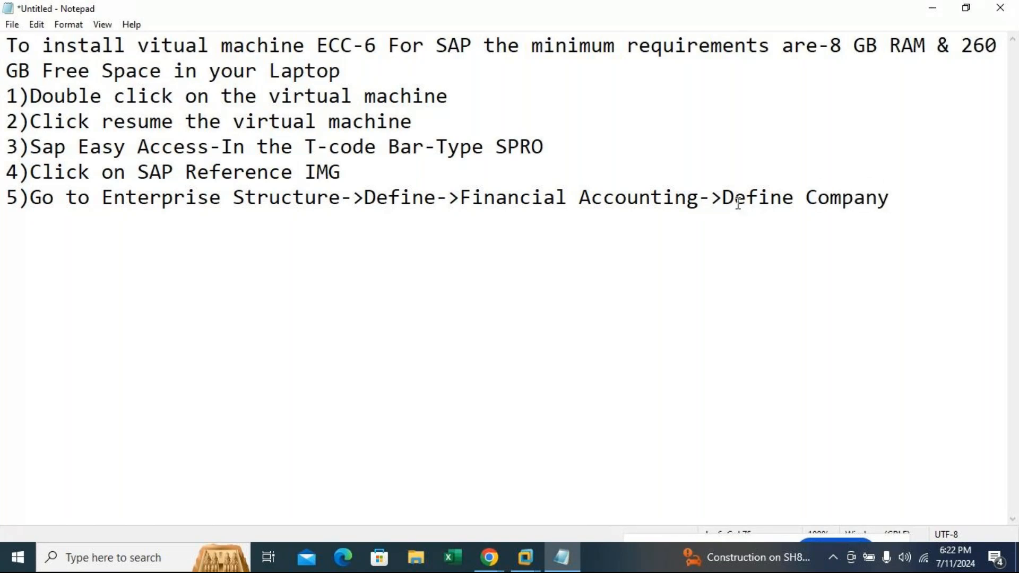
Switch to the ECC virtual machine and select the IMG activity of Define company under Financial Accounting.
left_click(526, 558)
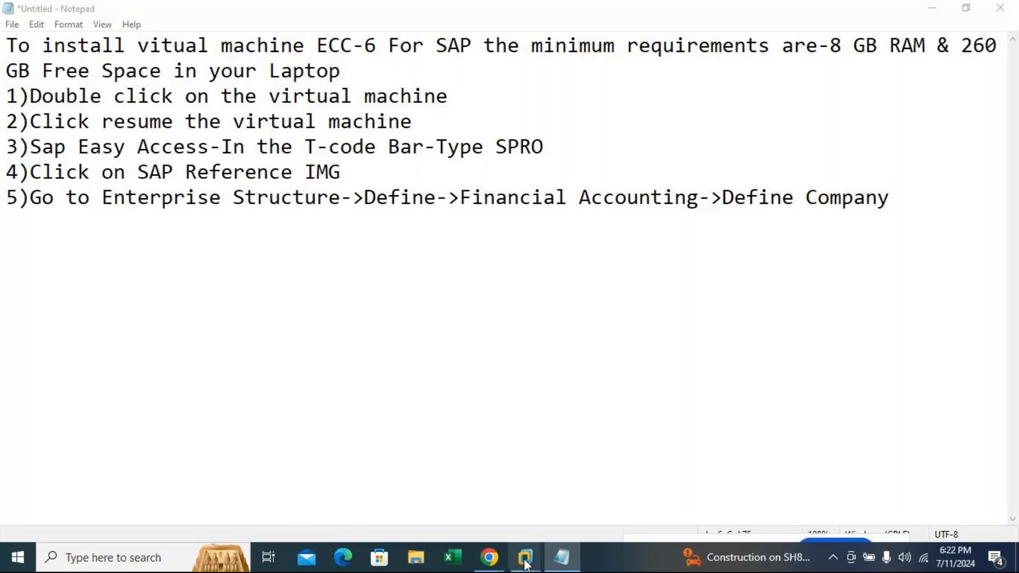
left_click(593, 467)
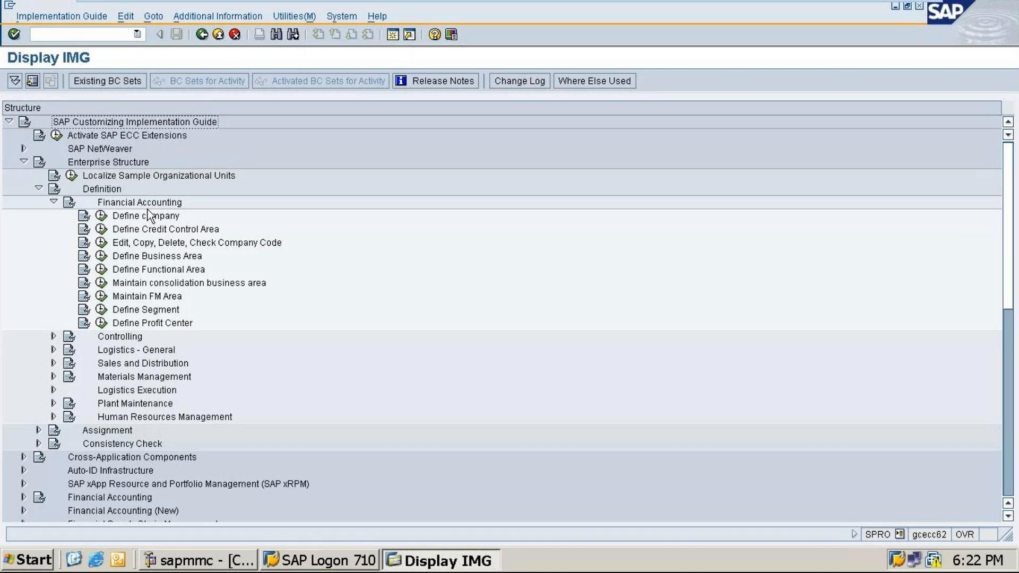
left_click(103, 218)
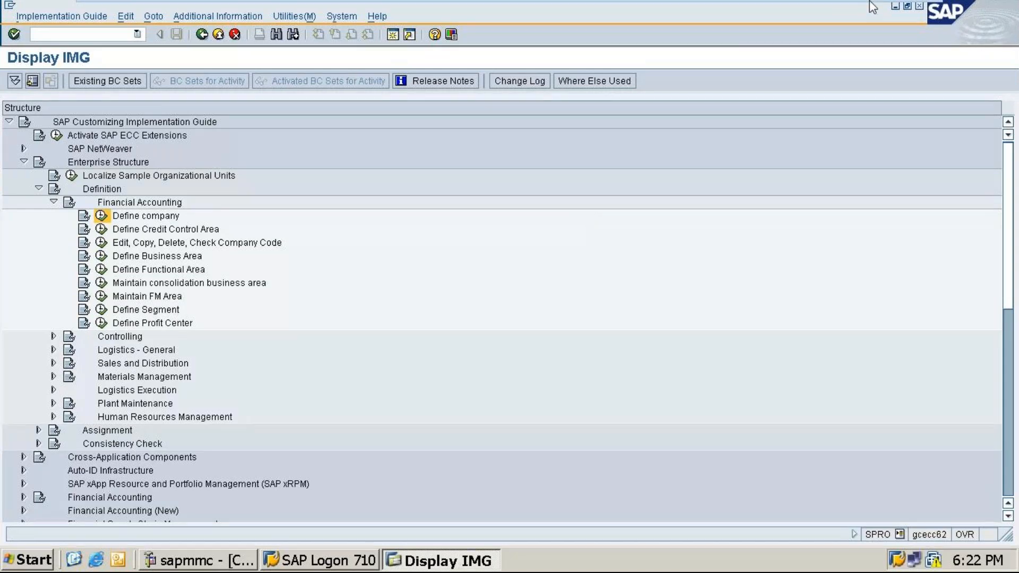
Switch to Notepad and extend item 5 after "Define Company" with "->click on IMG Activity".
left_click(884, 8)
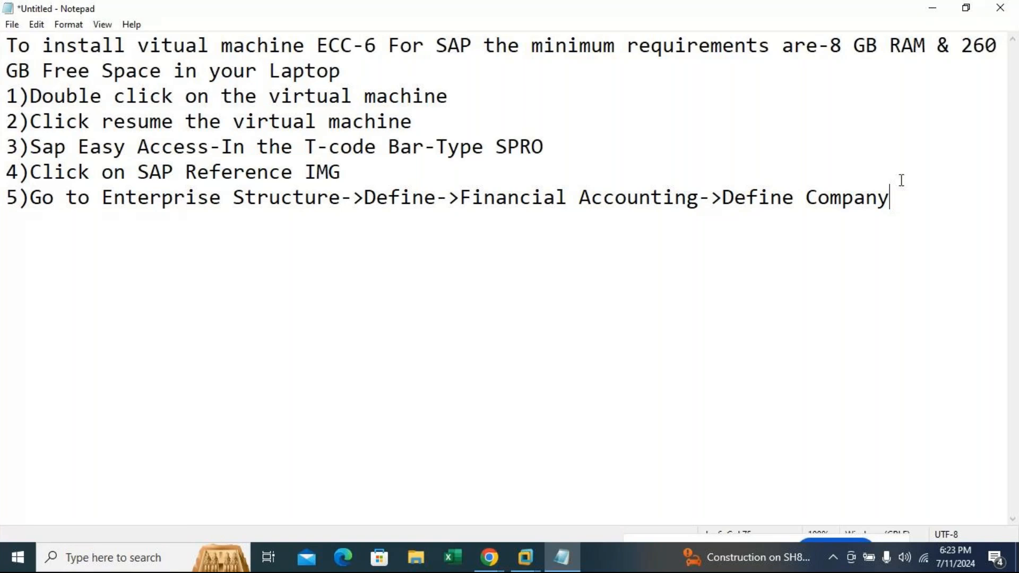
type("->click o")
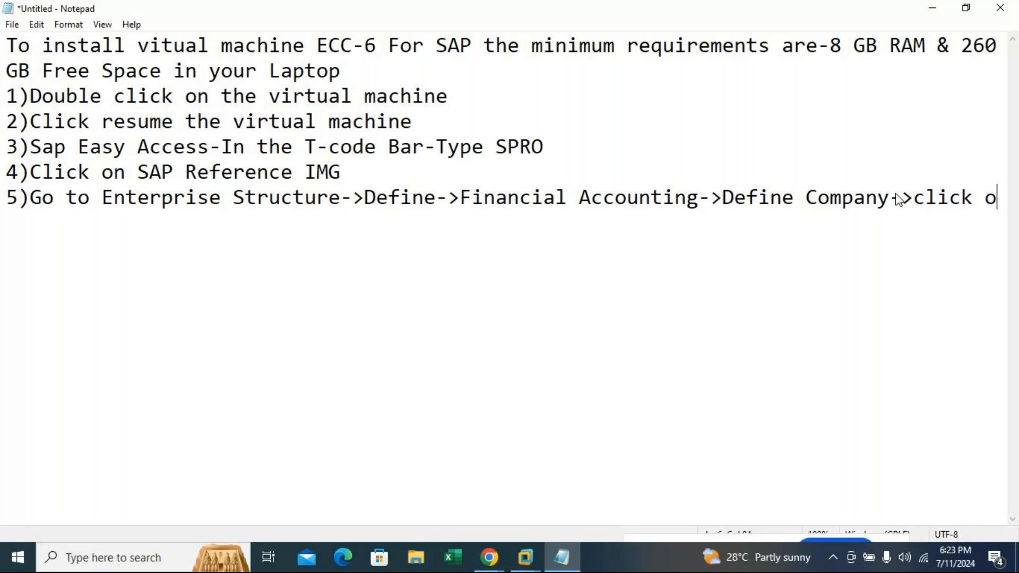
type("n IMG")
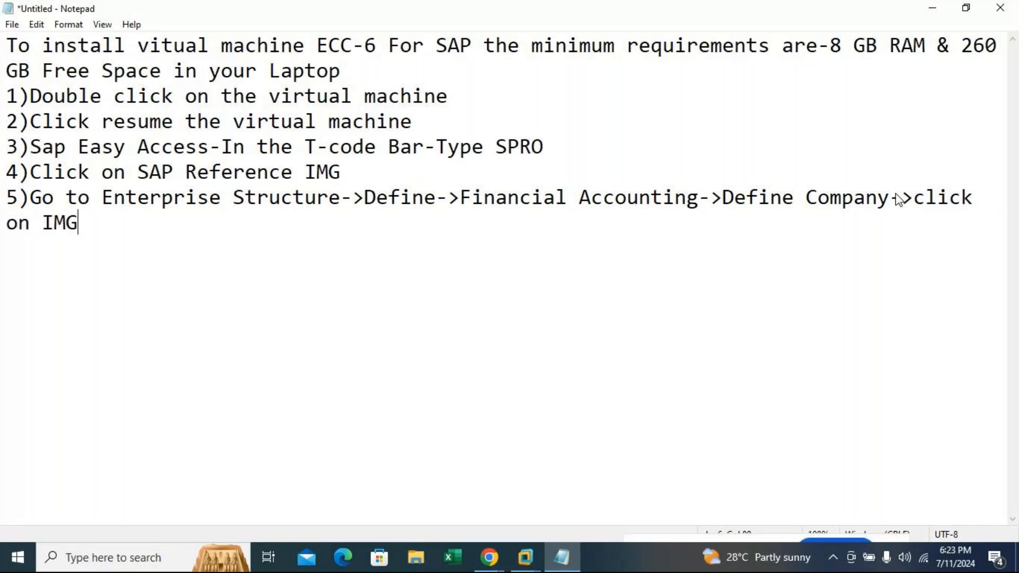
type(" Activity")
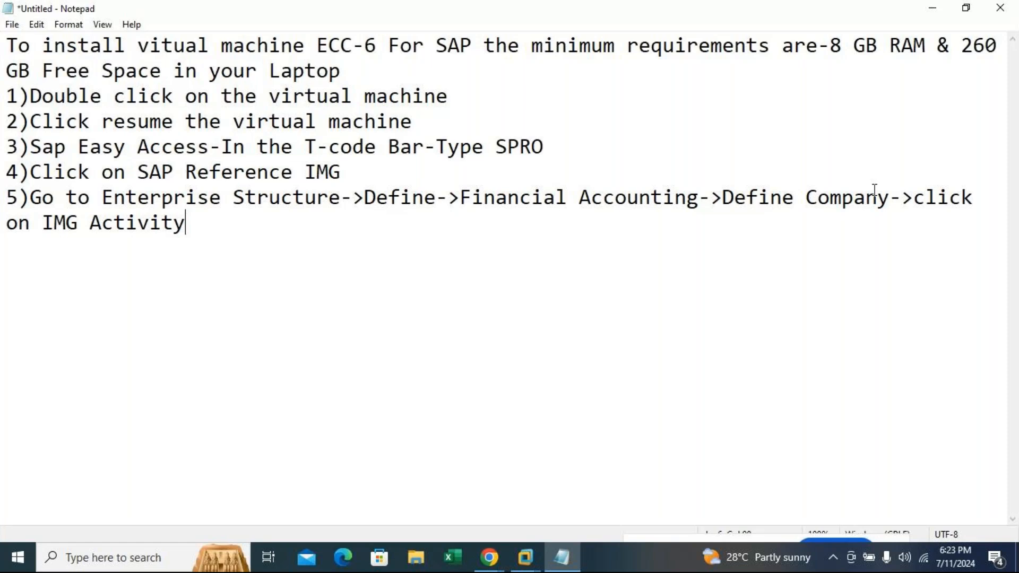
Return to the ECC virtual machine and execute the Define company activity to show the internal trading partners overview.
left_click(526, 557)
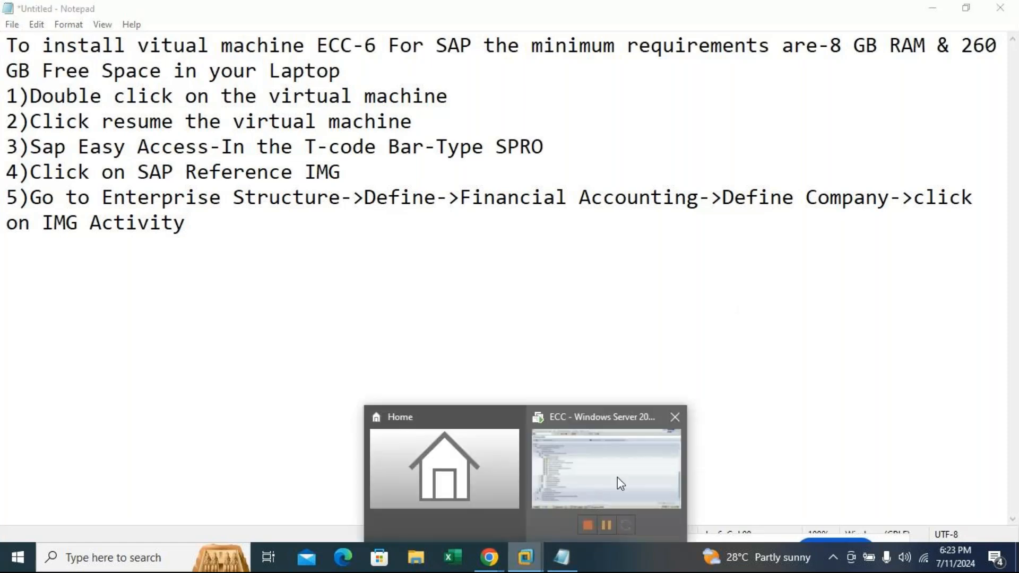
left_click(617, 476)
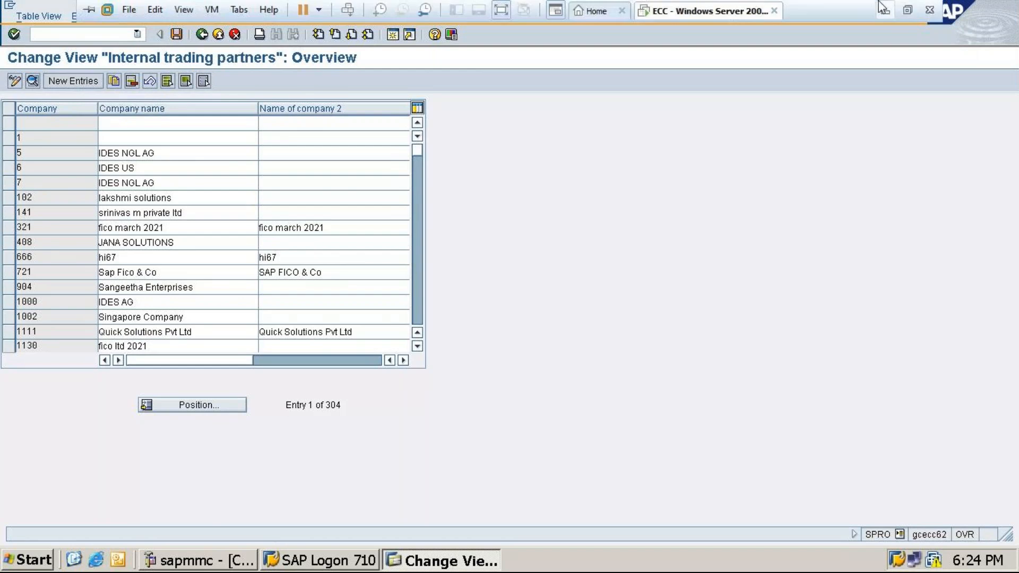
Bring up the Notepad notes briefly, return to the ECC virtual machine and go back from the company overview to the IMG tree.
left_click(884, 8)
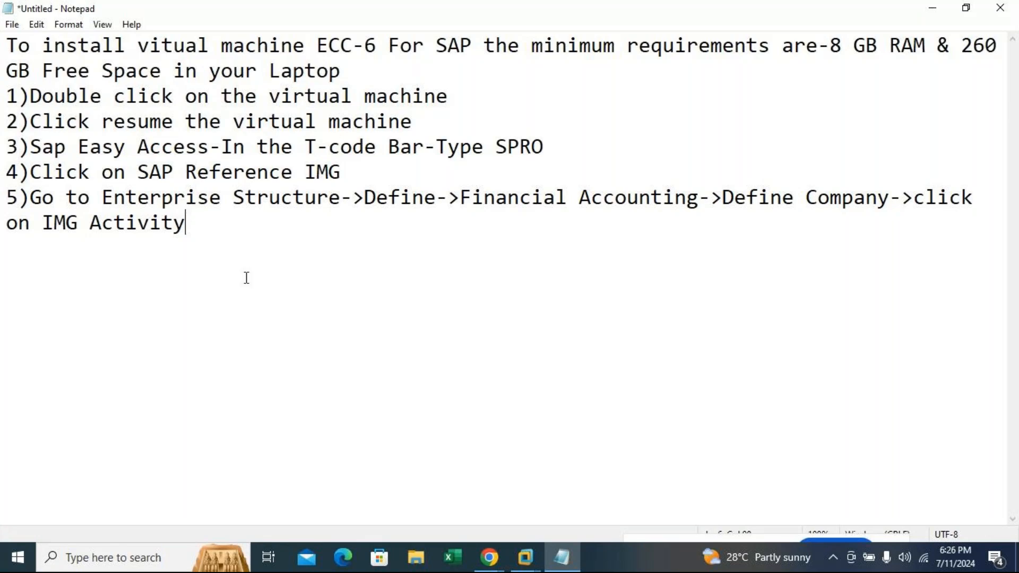
left_click(525, 558)
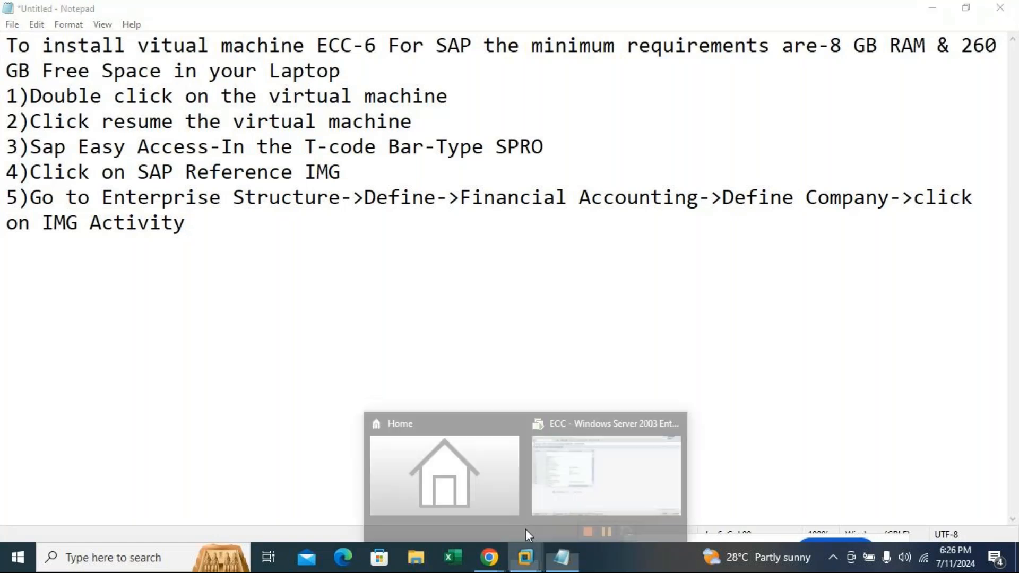
left_click(589, 479)
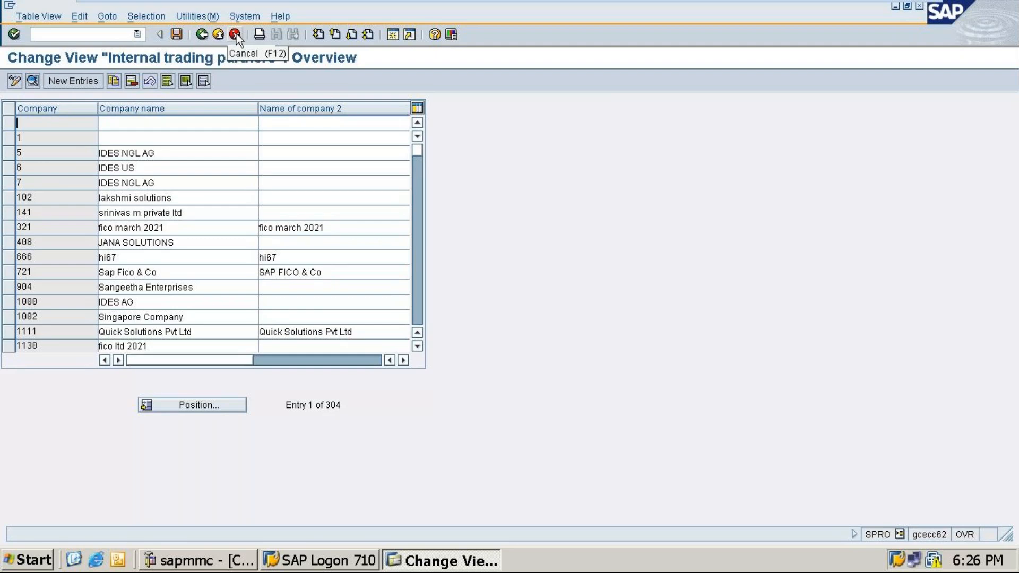
left_click(203, 34)
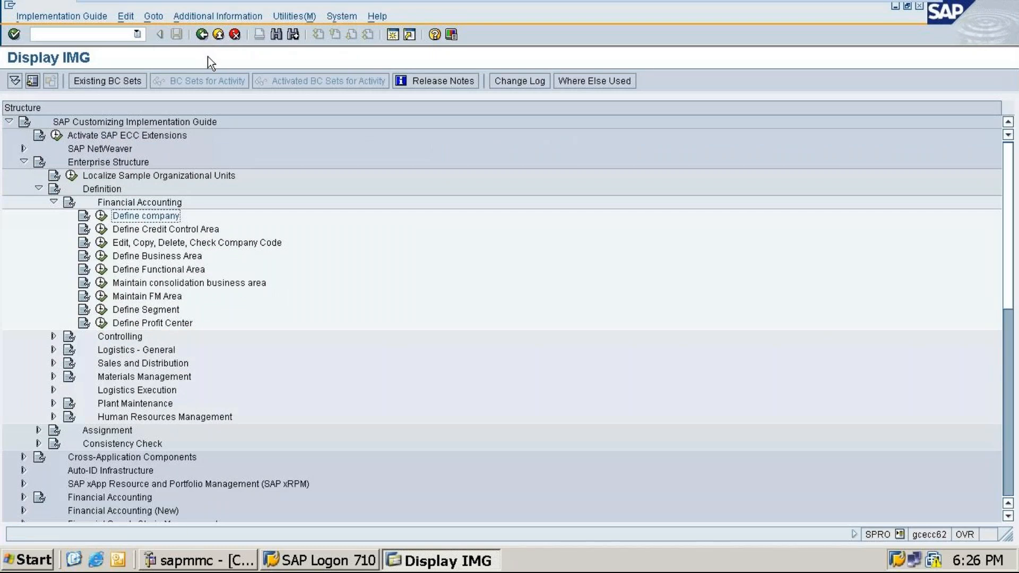
Switch to the GoTo Meeting window, look at the share options, move the screen-sharing notice above the taskbar, and minimize the meeting.
mouse_move(835, 4)
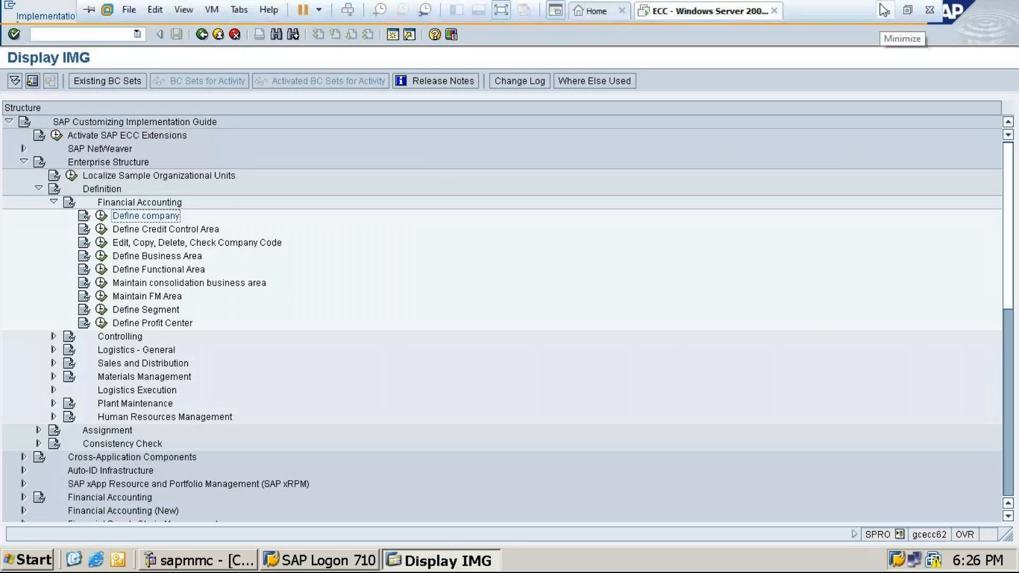
left_click(885, 9)
mouse_move(490, 557)
left_click(515, 501)
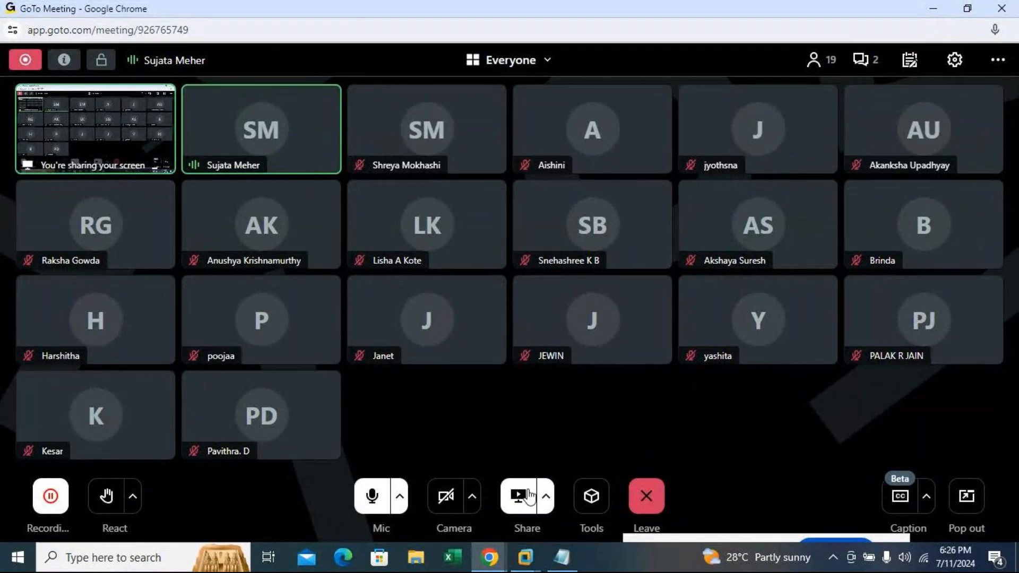
left_click(546, 496)
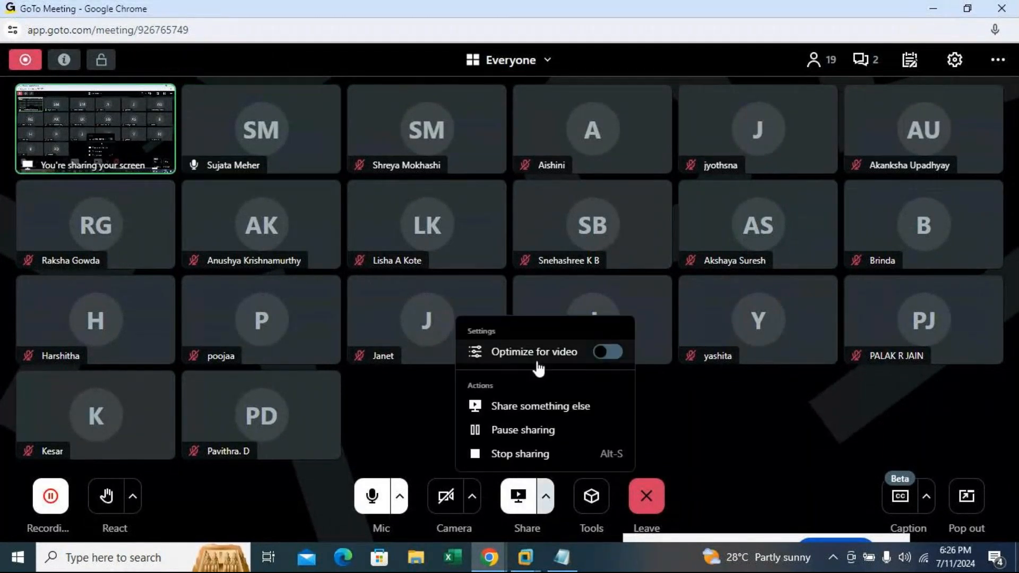
left_click(696, 423)
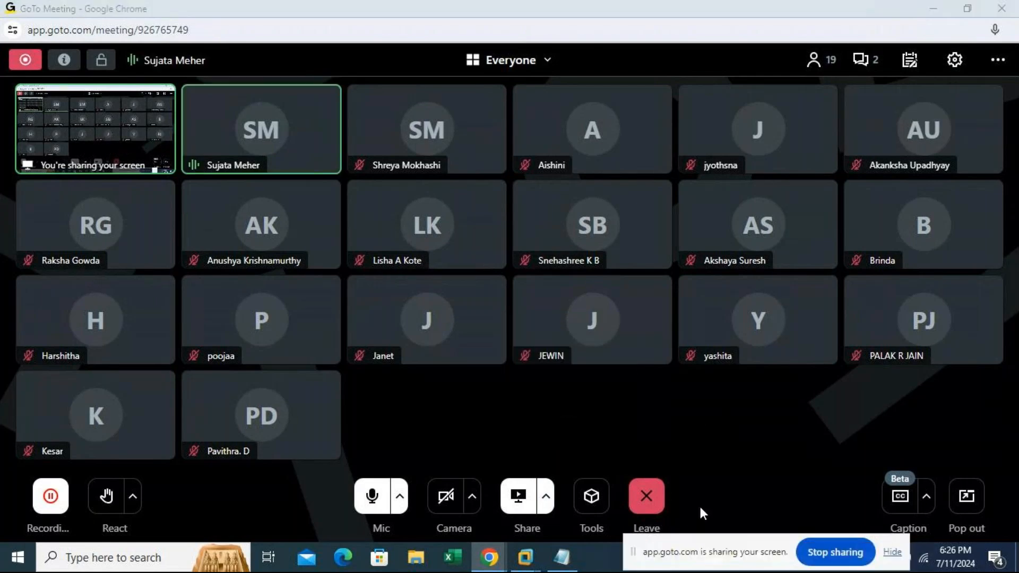
left_click_drag(685, 550, 701, 441)
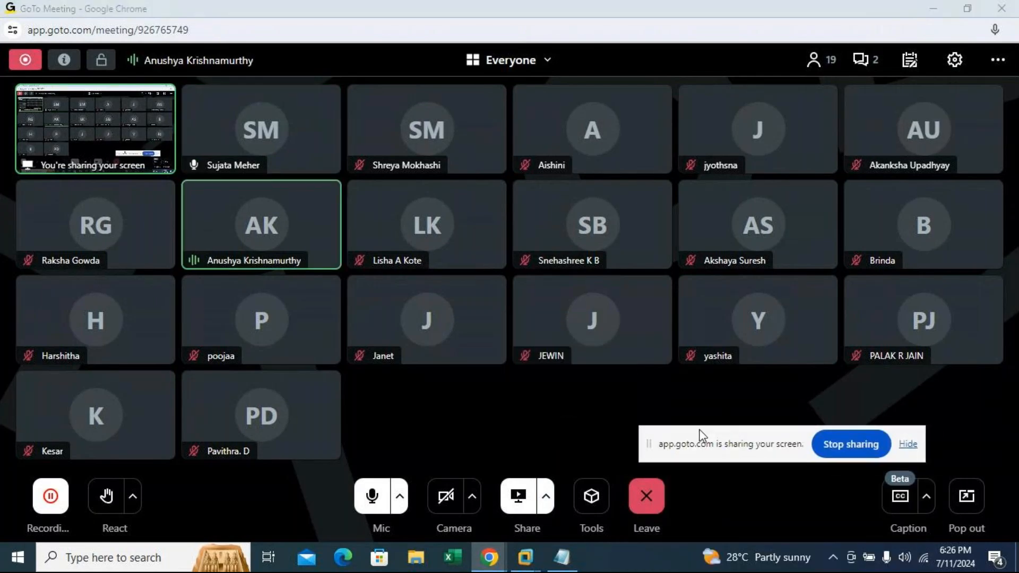
left_click(934, 8)
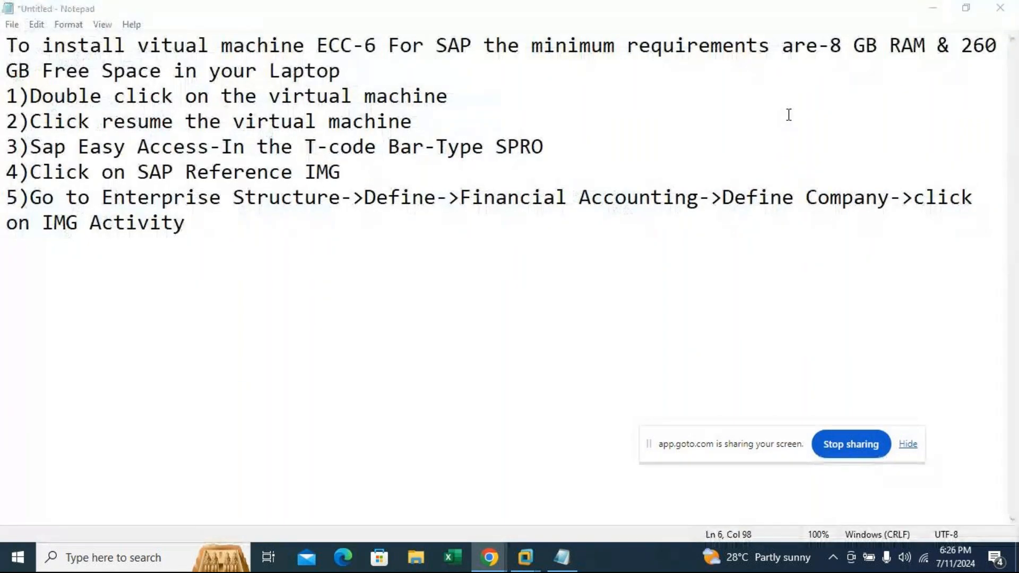
Return to the ECC virtual machine and go back from the IMG tree to the SAP Easy Access screen.
mouse_move(528, 544)
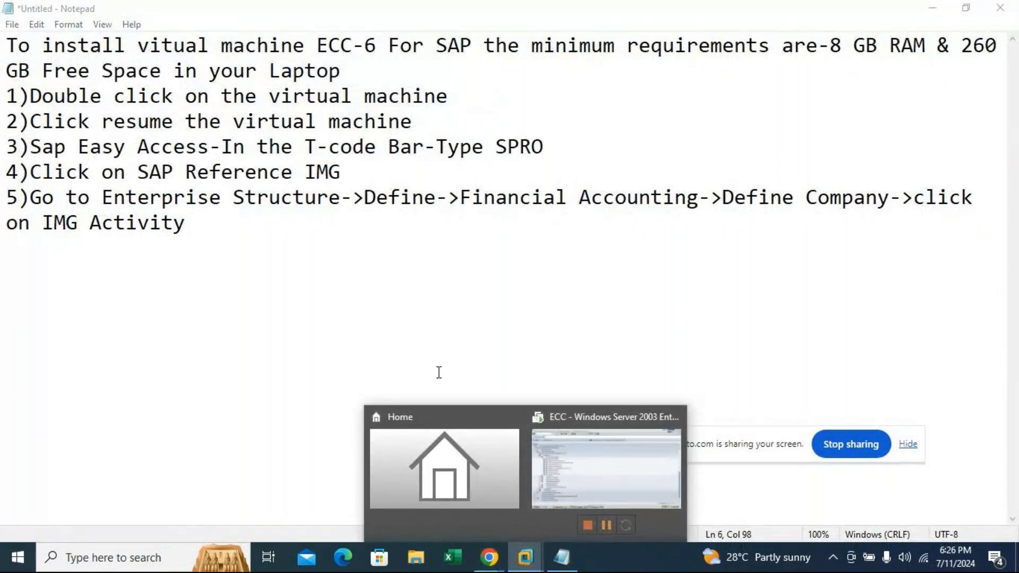
left_click(601, 443)
left_click(203, 36)
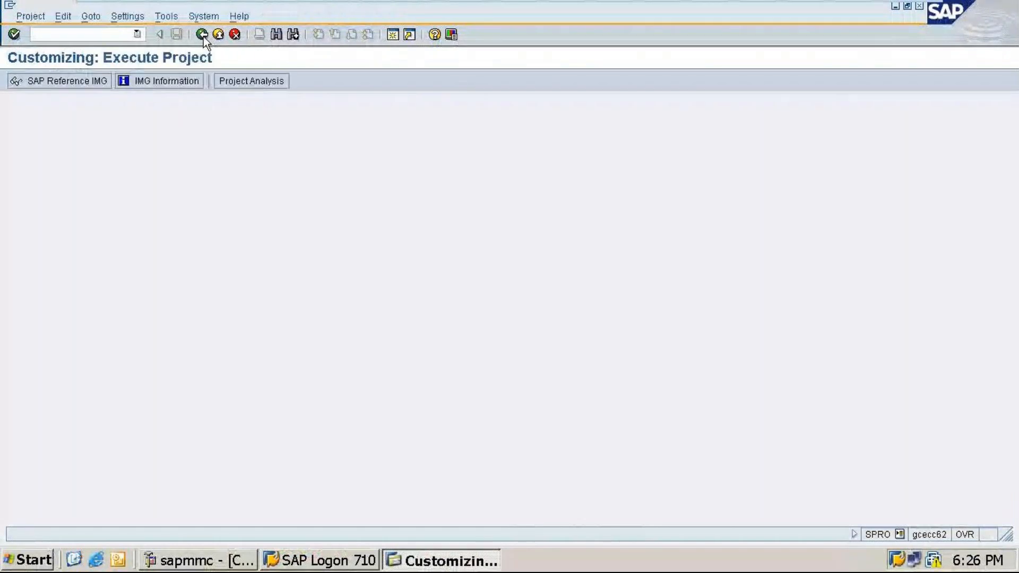
left_click(203, 36)
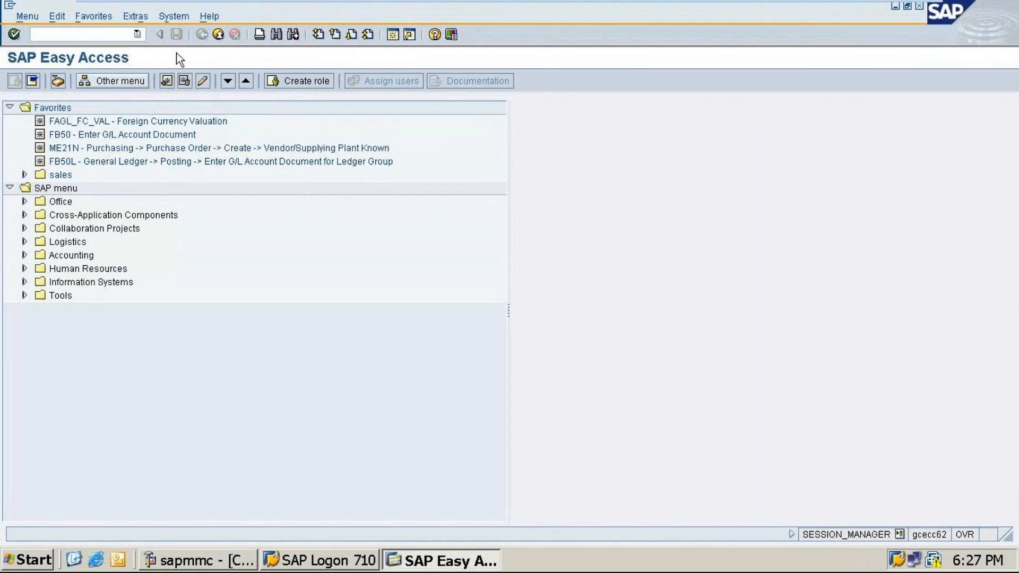
Run transaction SPRO and display the SAP Reference IMG.
type("spro")
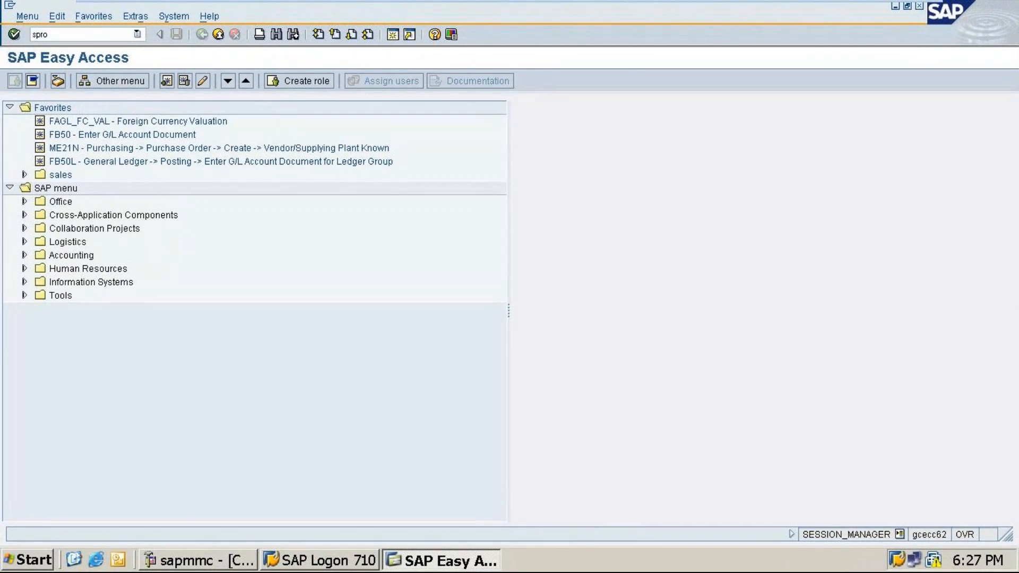
key("Return")
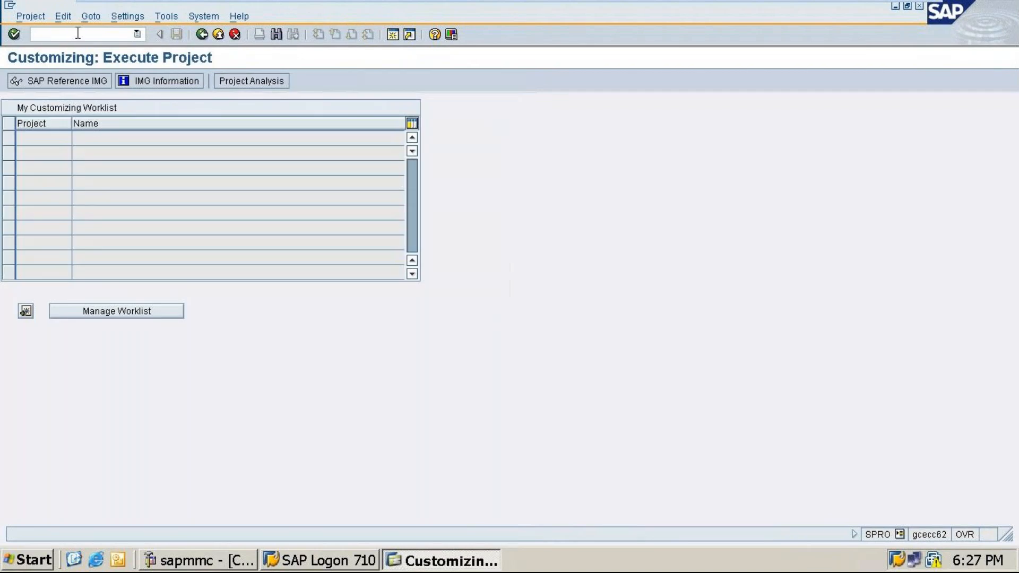
left_click(68, 81)
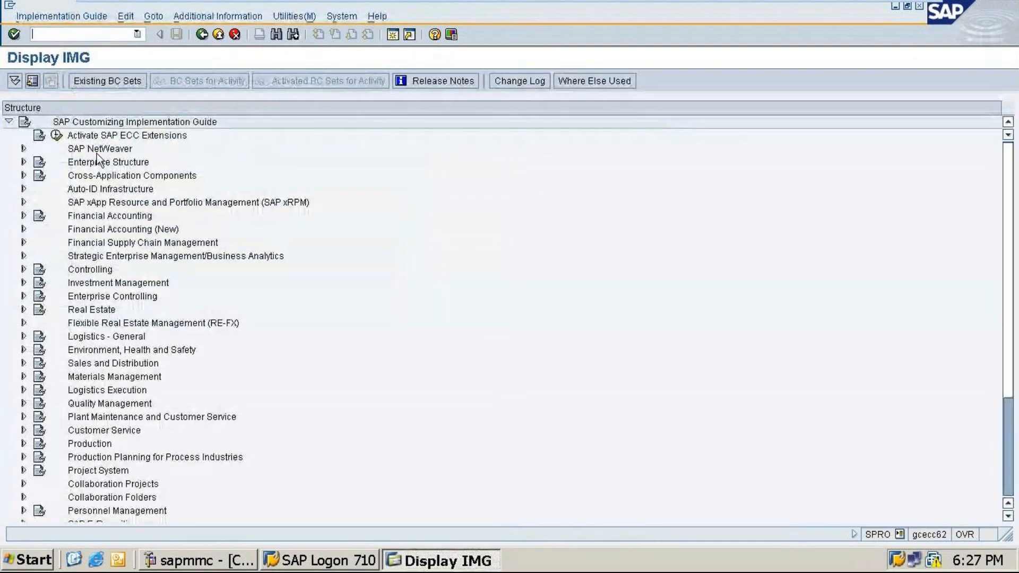
Expand Enterprise Structure, its Definition node and Financial Accounting to list the Define company activity.
left_click(24, 162)
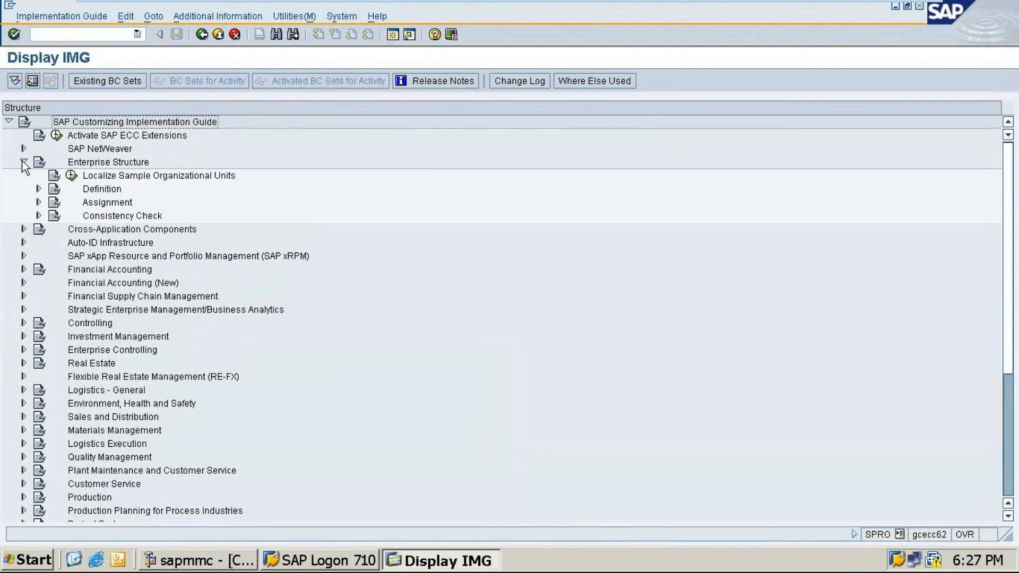
left_click(38, 189)
left_click(53, 202)
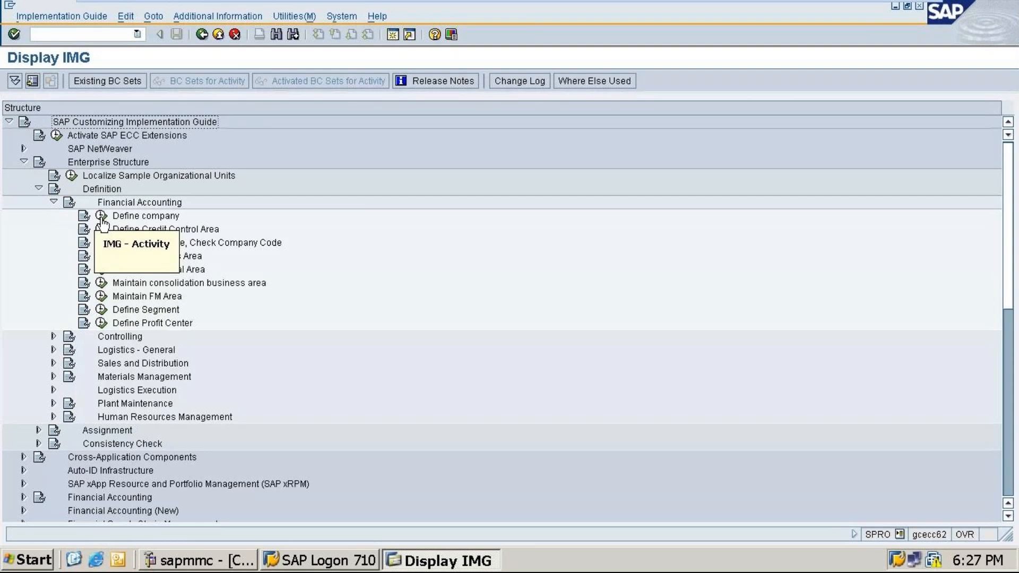
Execute the Define company activity and start a new company entry.
left_click(101, 217)
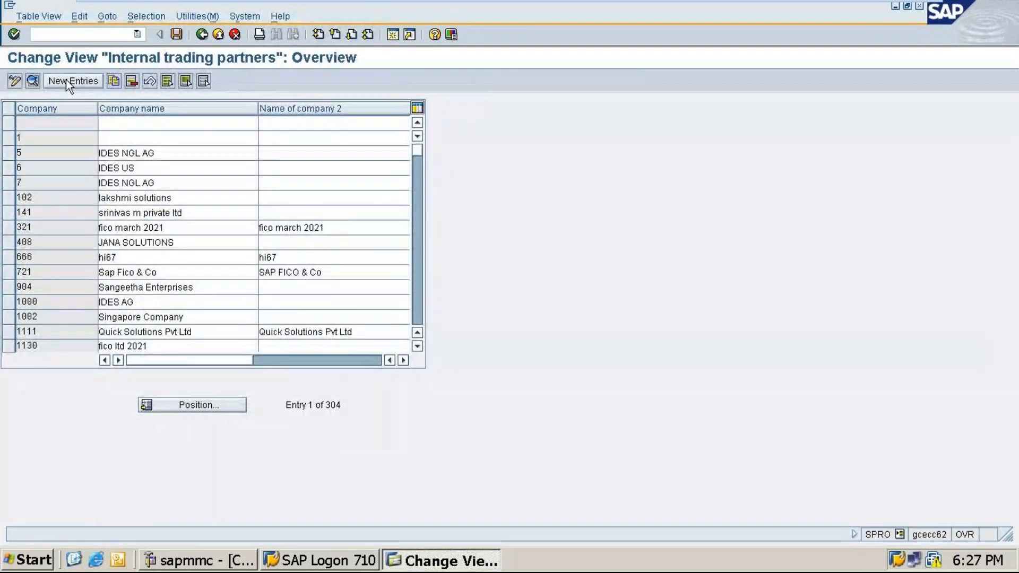
left_click(68, 82)
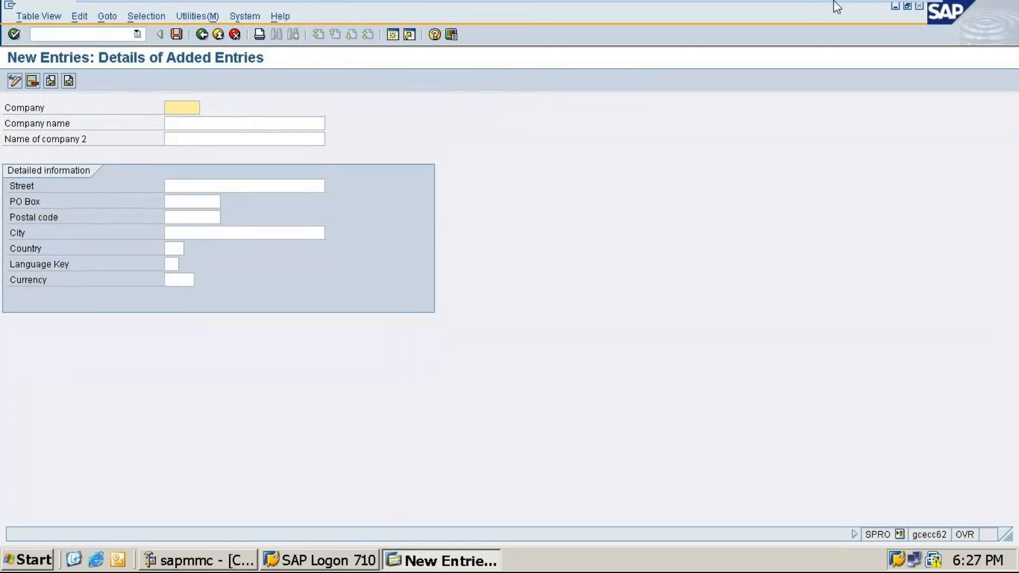
Switch to the Notepad notes and add the line "Company - 6digit(alpha numeric)" below the IMG Activity step.
left_click(886, 7)
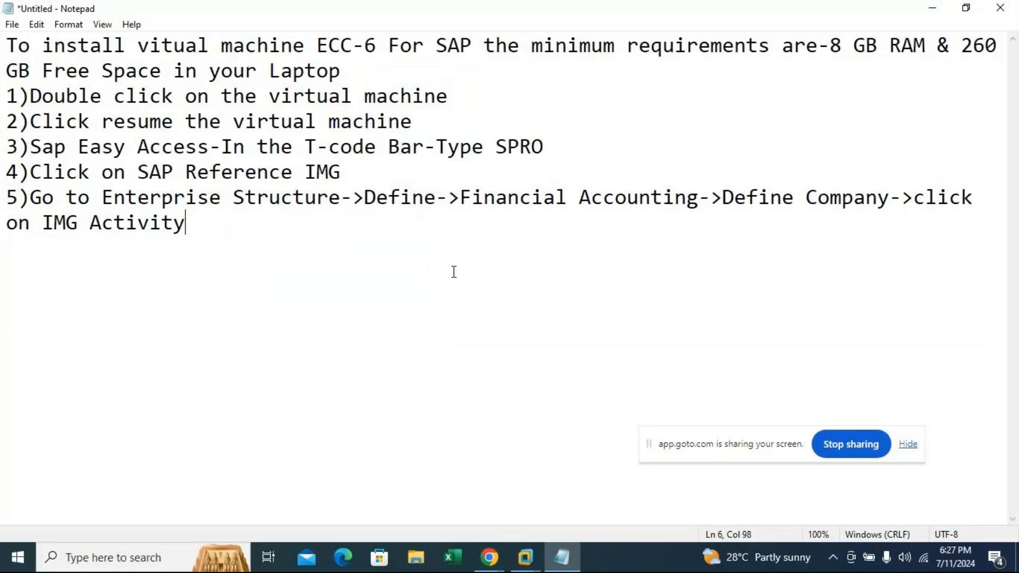
key("Return")
key("BackSpace")
type("Company ")
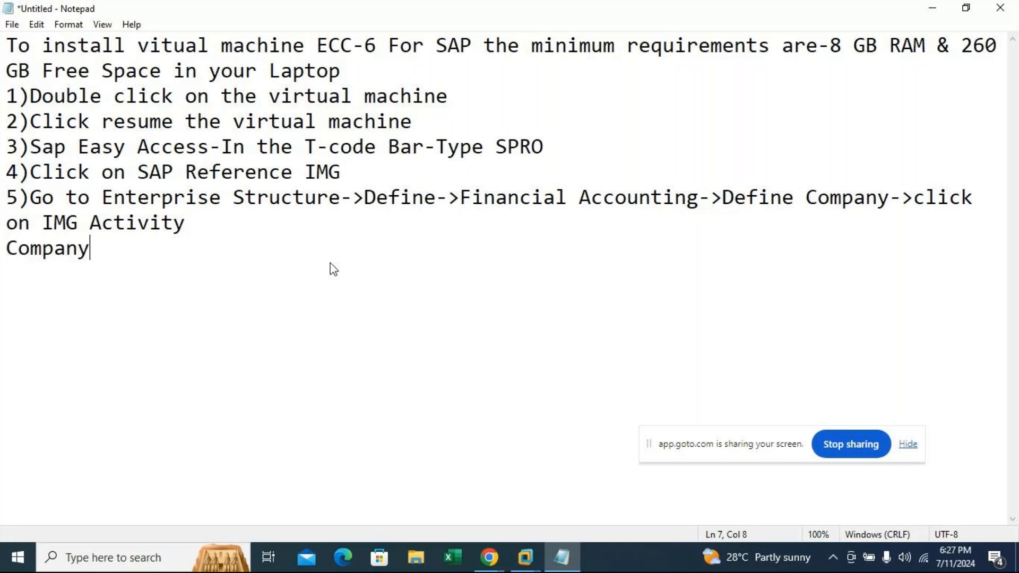
type("-")
key("BackSpace")
type("- 6digit(alph")
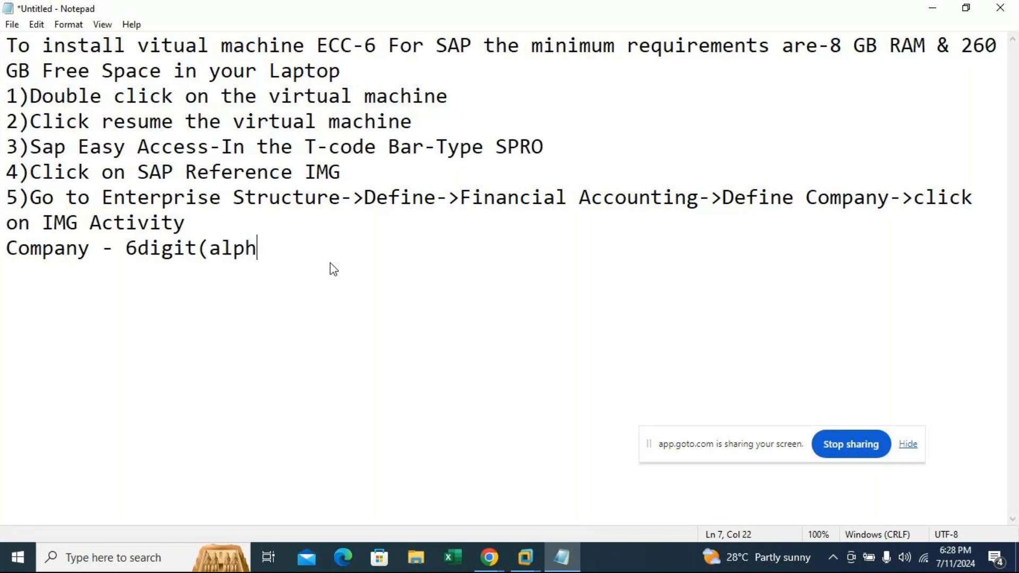
type("a num")
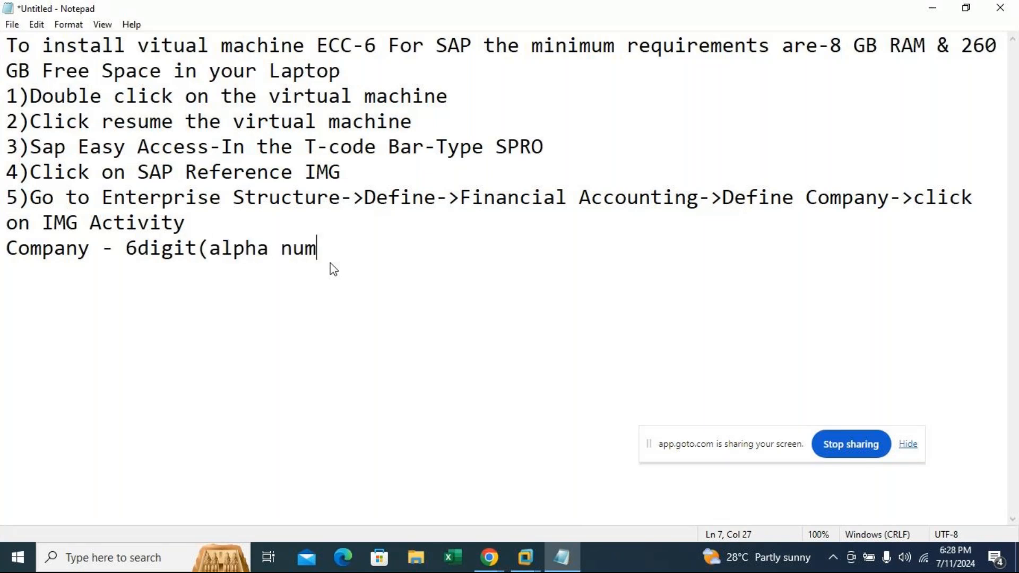
type("eric)")
Add the line "Example-TASM28" under the company digit note and start a new line.
key("Return")
type("E")
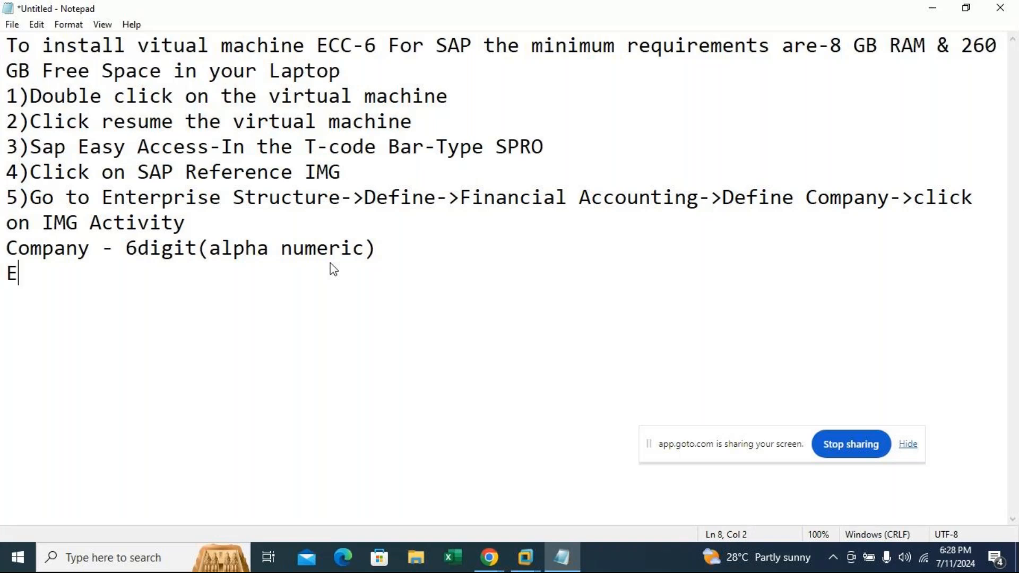
type("xample-Tata")
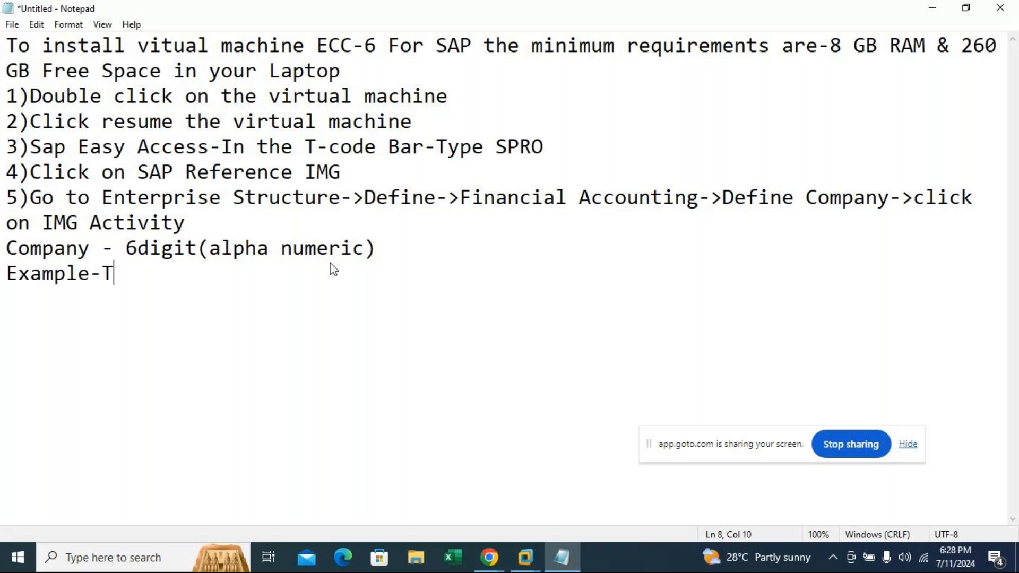
key("BackSpace")
key("BackSpace")
key("BackSpace")
key("BackSpace")
type("SM")
type("Co")
key("BackSpace")
type("O")
key("BackSpace")
key("BackSpace")
key("BackSpace")
key("BackSpace")
type("TASM28")
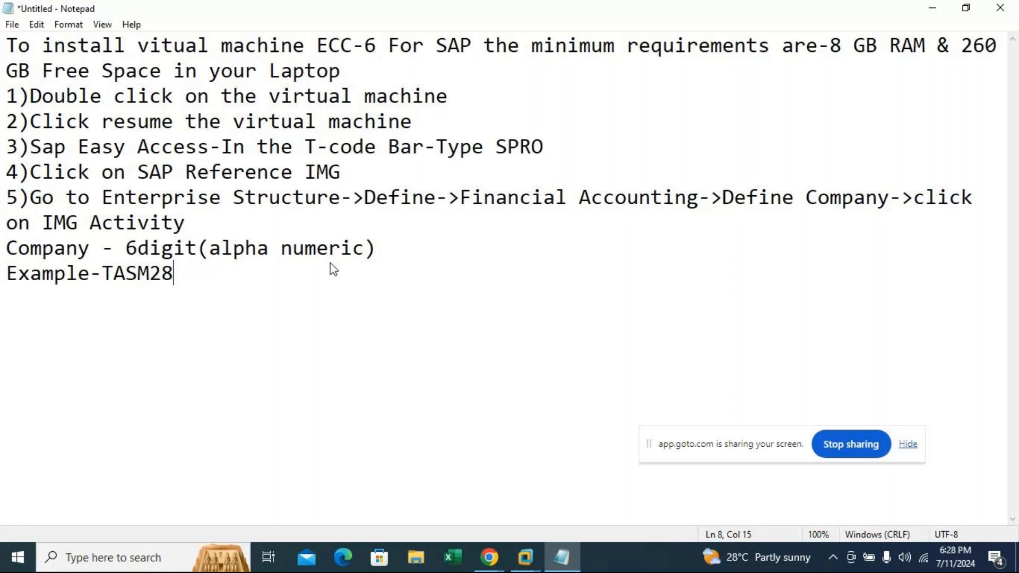
key("Return")
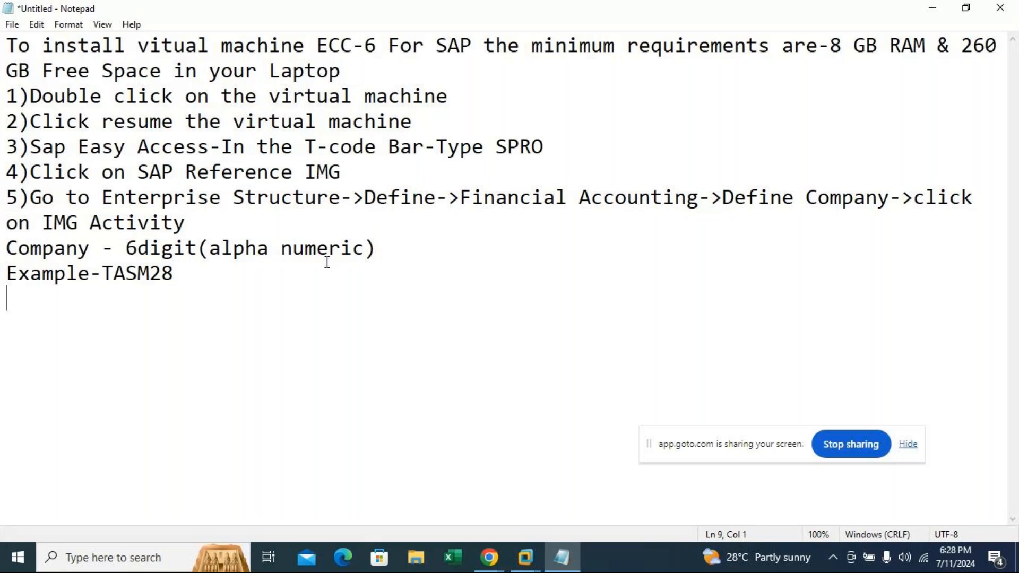
Switch to the ECC virtual machine, set the new entry's company to TASM28 and begin the company name with "S".
left_click(525, 560)
type("TASM28")
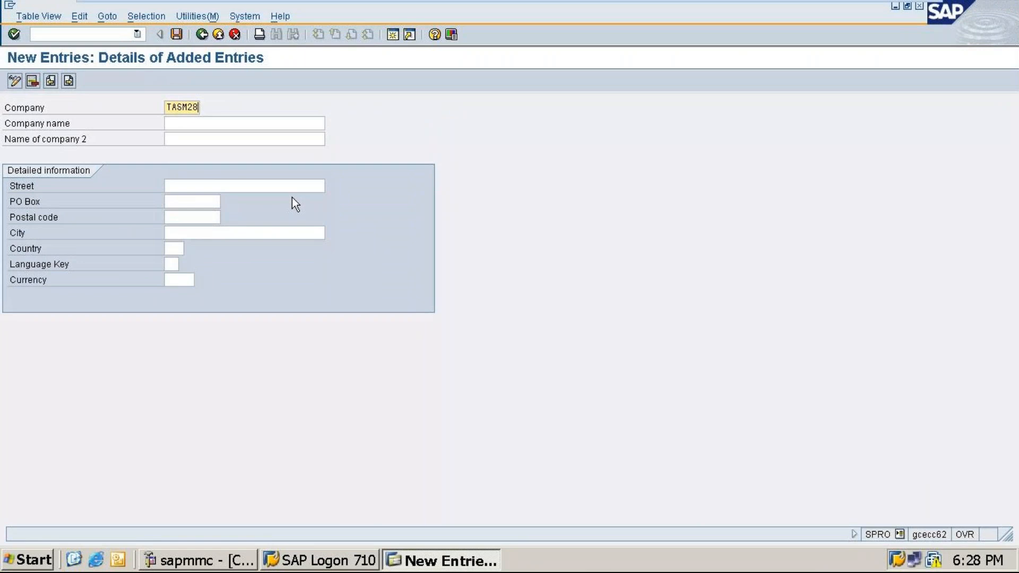
key("Tab")
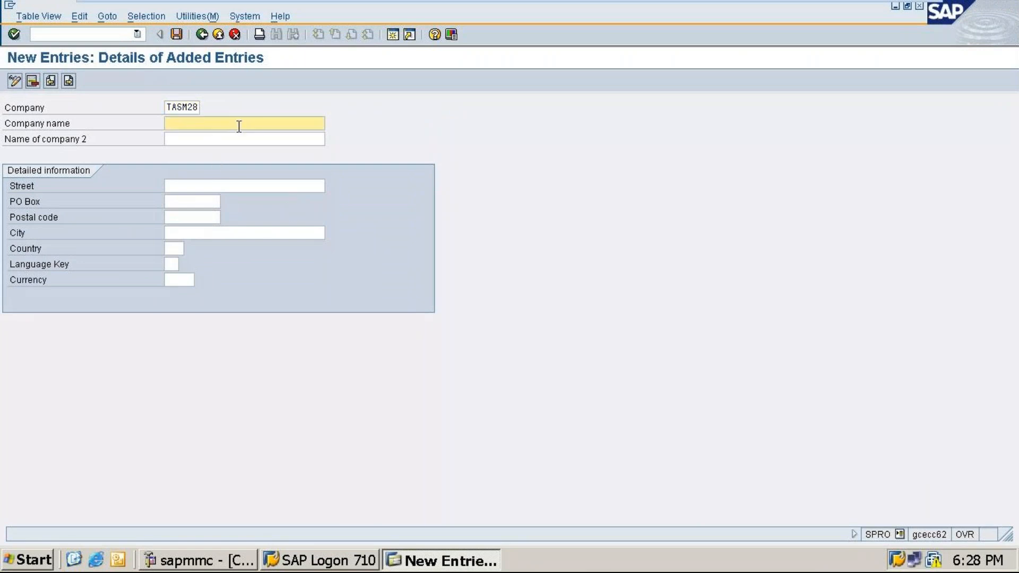
type("S")
Check the participants in the GoTo Meeting window and return to the new company entry in the ECC virtual machine.
mouse_move(804, 1)
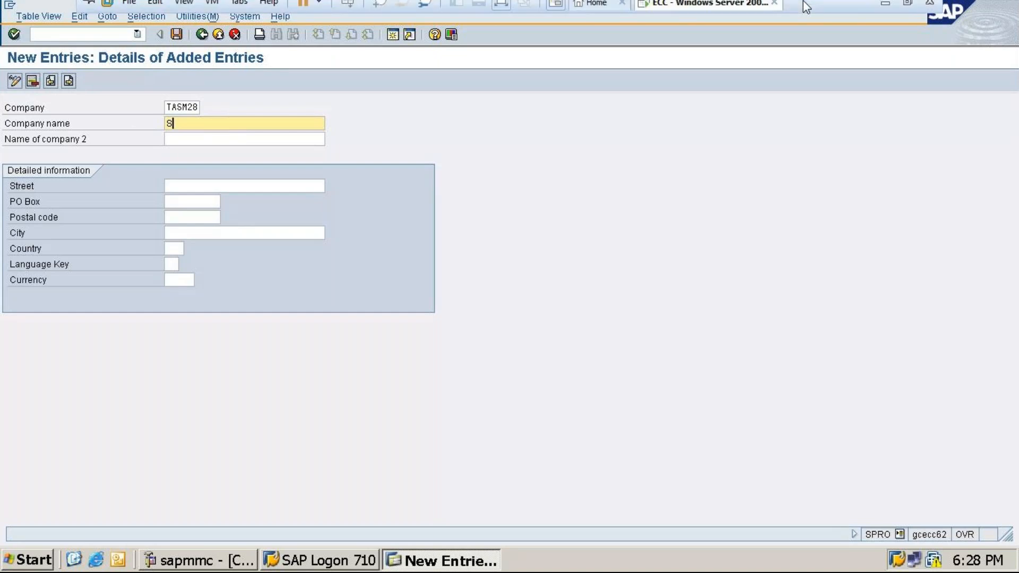
left_click(882, 12)
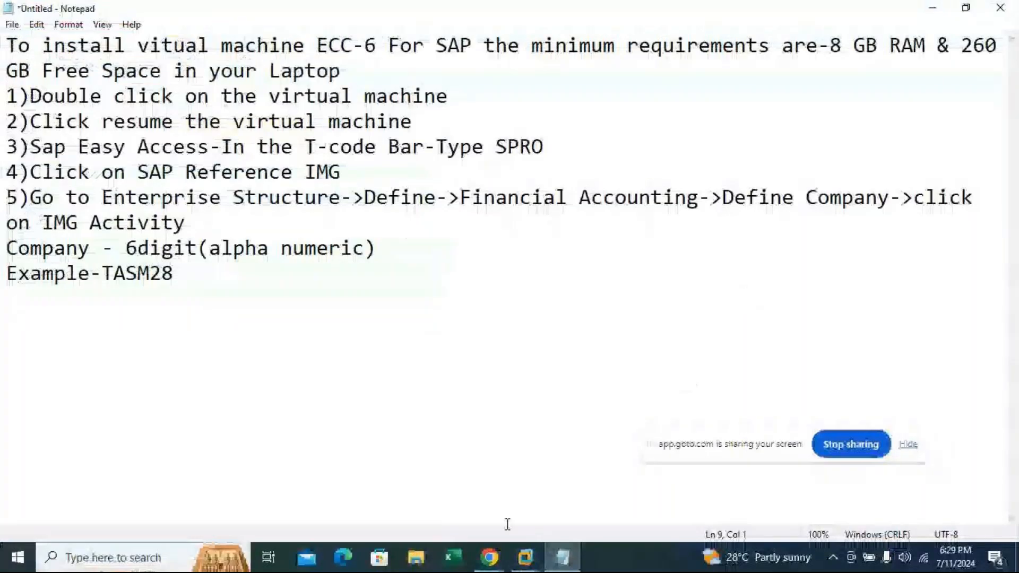
mouse_move(494, 552)
left_click(486, 520)
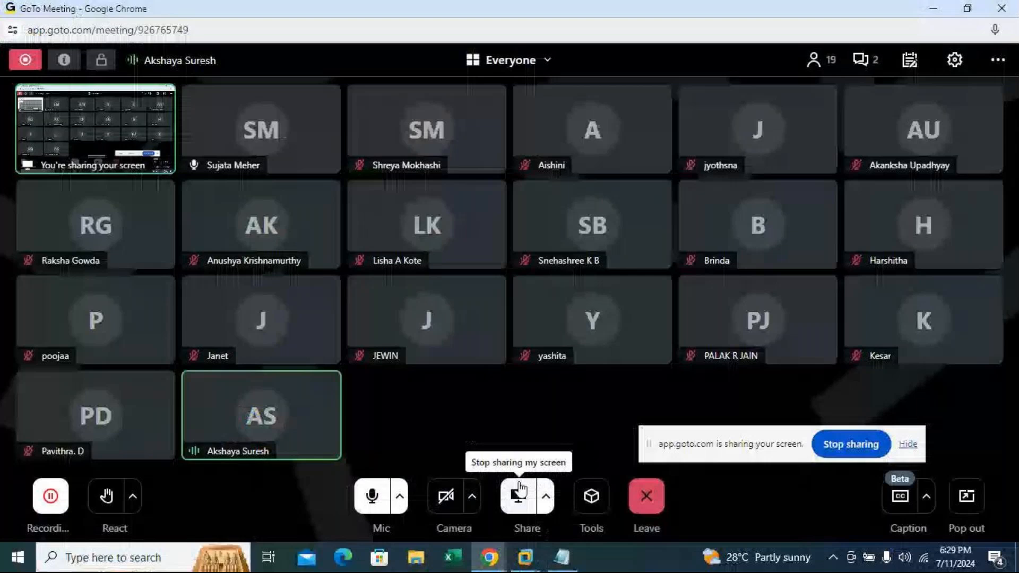
left_click(545, 499)
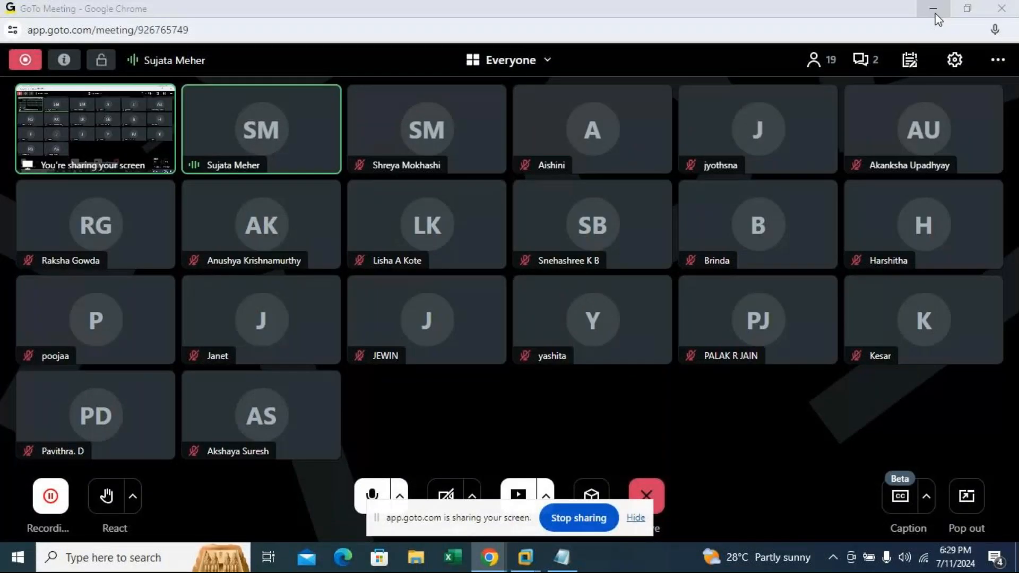
left_click(933, 9)
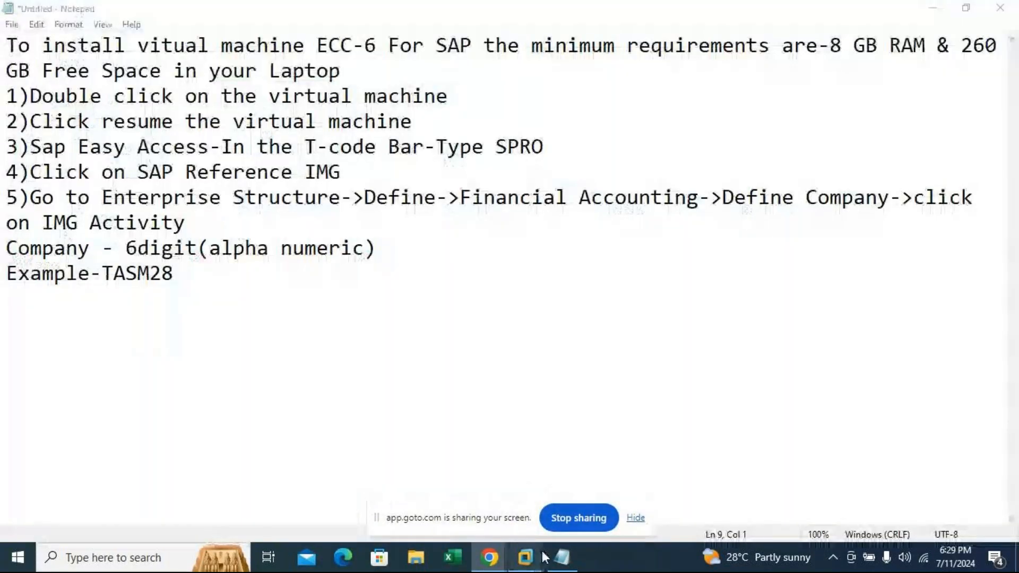
mouse_move(539, 552)
left_click(581, 474)
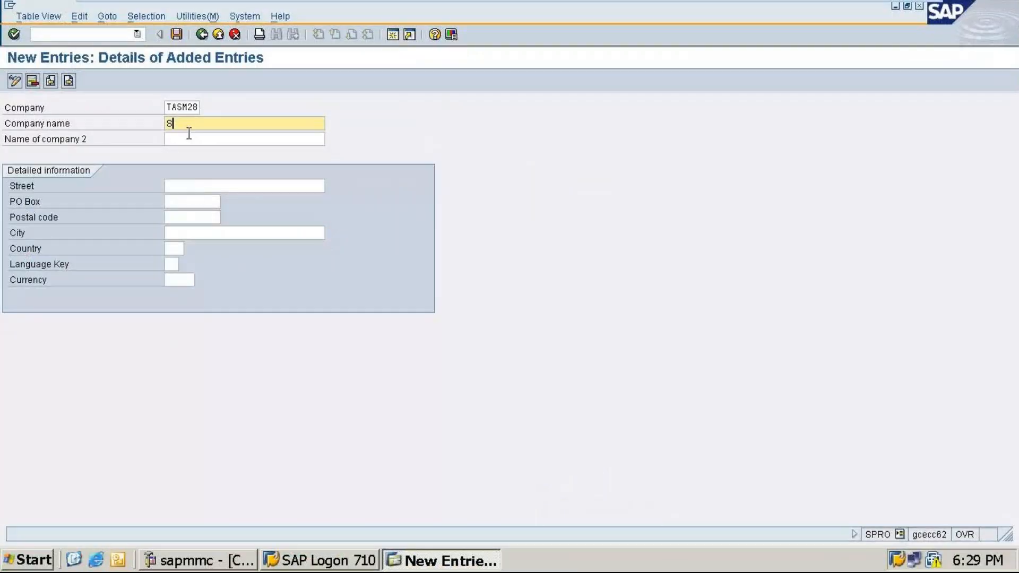
Complete the company name as "Sujata & Company 28" and set the city to Bangalore.
type("ujata & Company 28")
left_click(185, 234)
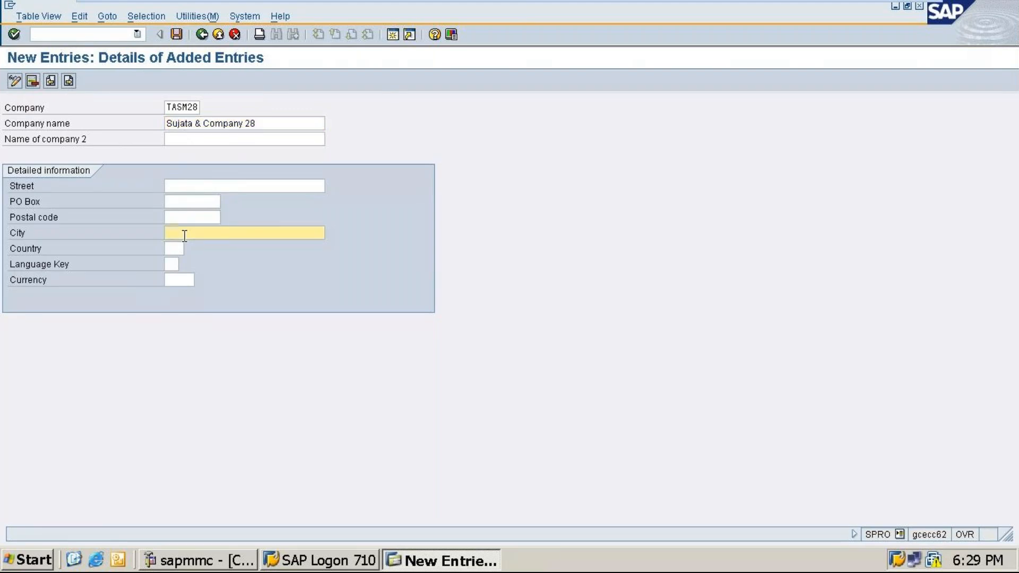
type("Bangalore")
Set the country to in, the language key to en and the currency to inr, and fill in the postal code.
left_click(178, 247)
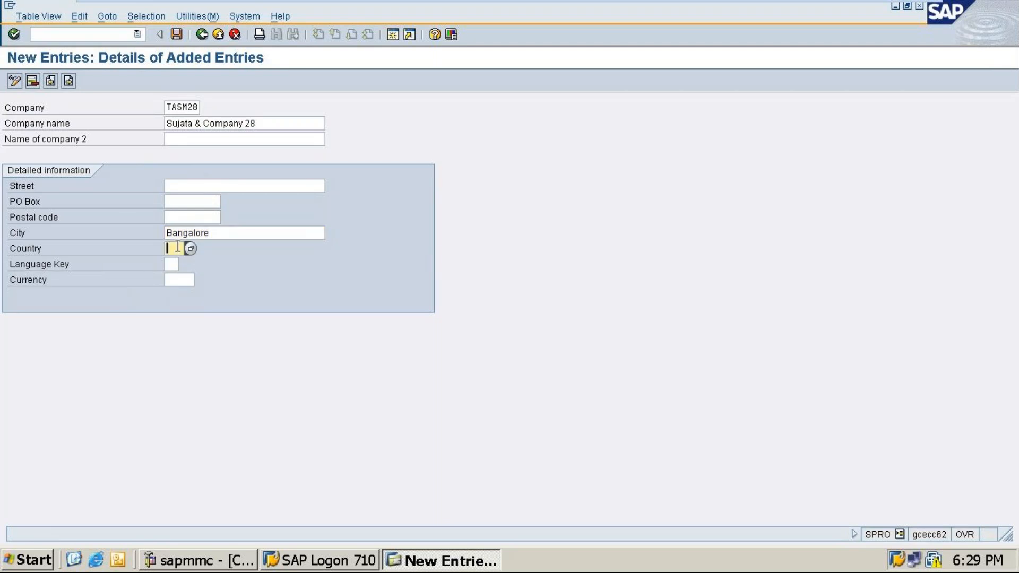
type("in")
left_click(171, 263)
type("en")
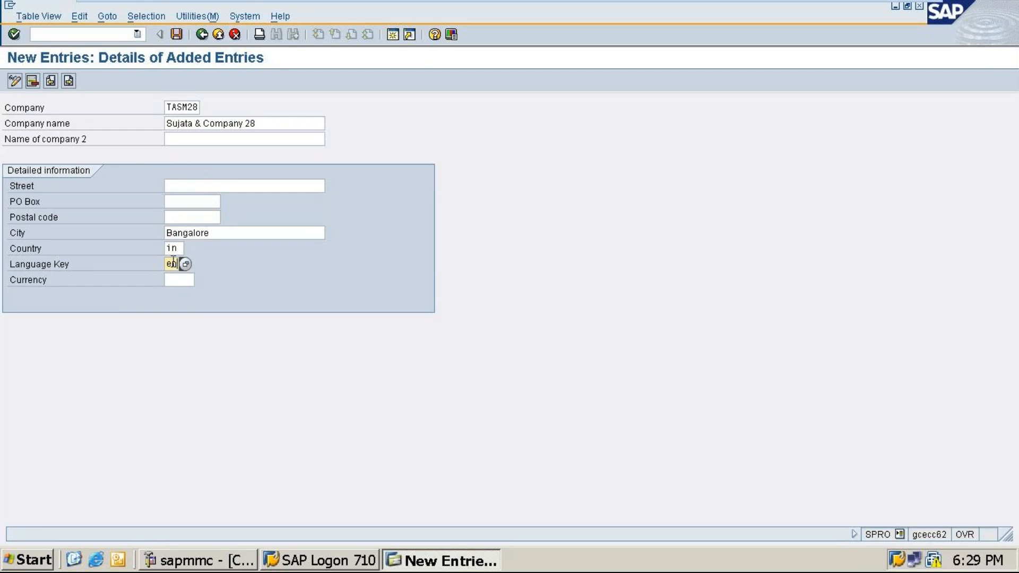
left_click(173, 280)
type("inr")
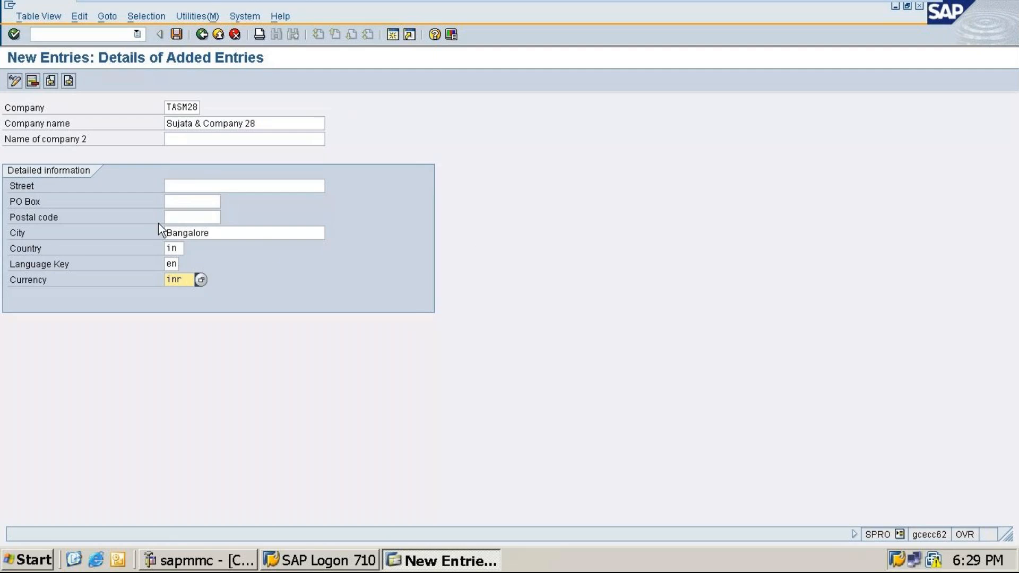
left_click(180, 215)
type("5")
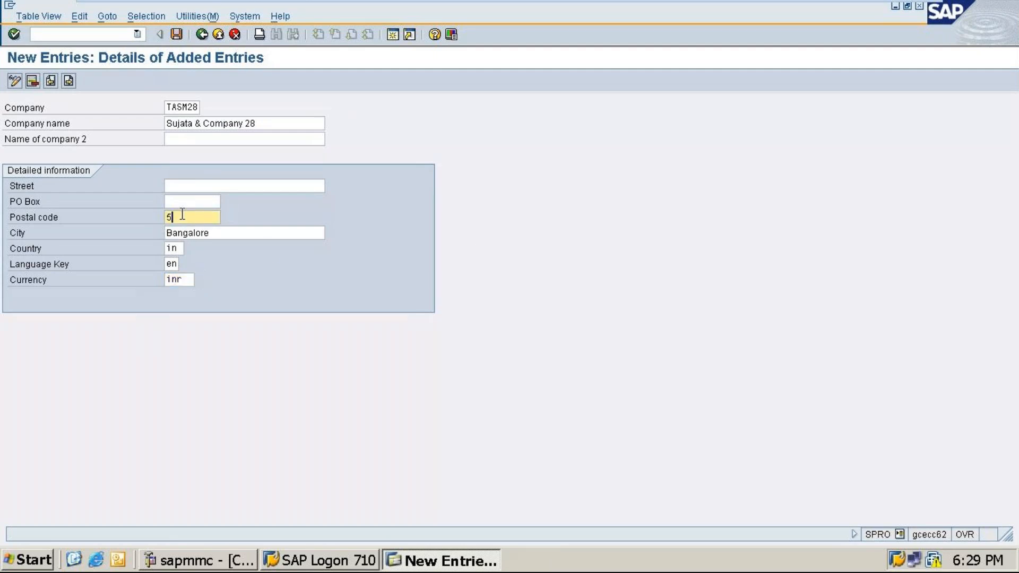
type("60011")
Look at the participants' reactions in the GoTo Meeting window and switch back to the ECC virtual machine.
mouse_move(604, 4)
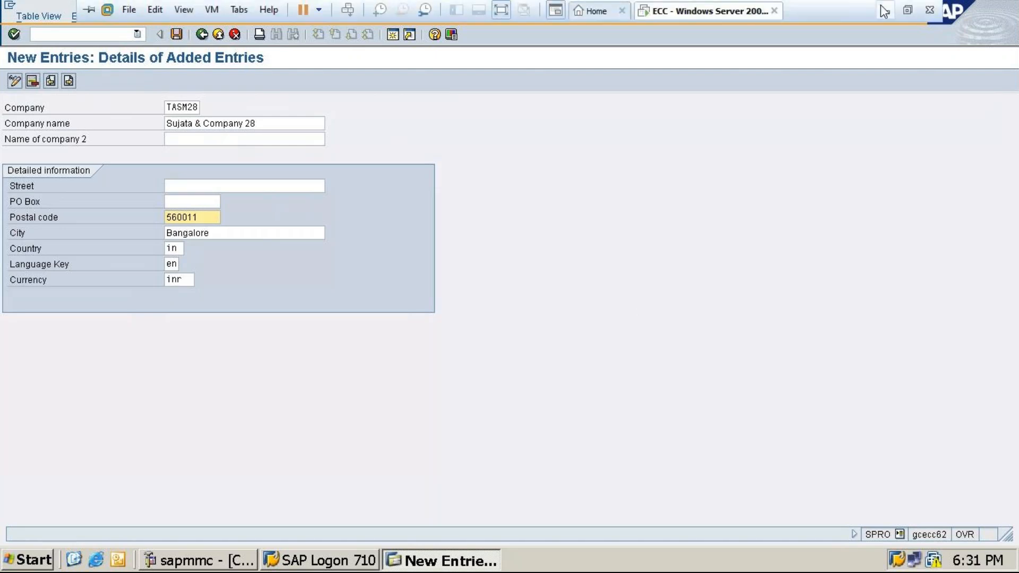
left_click(884, 11)
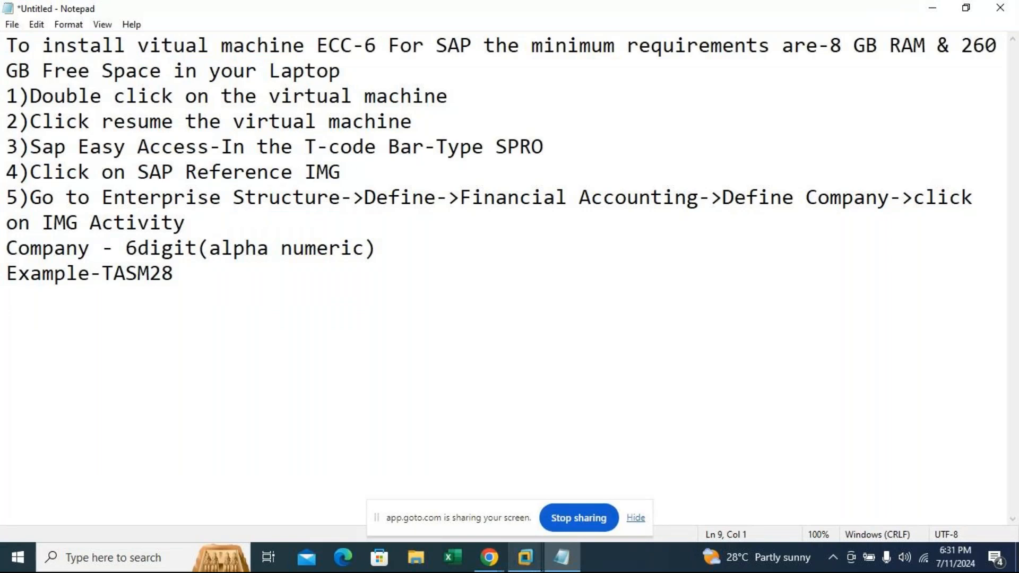
left_click(494, 558)
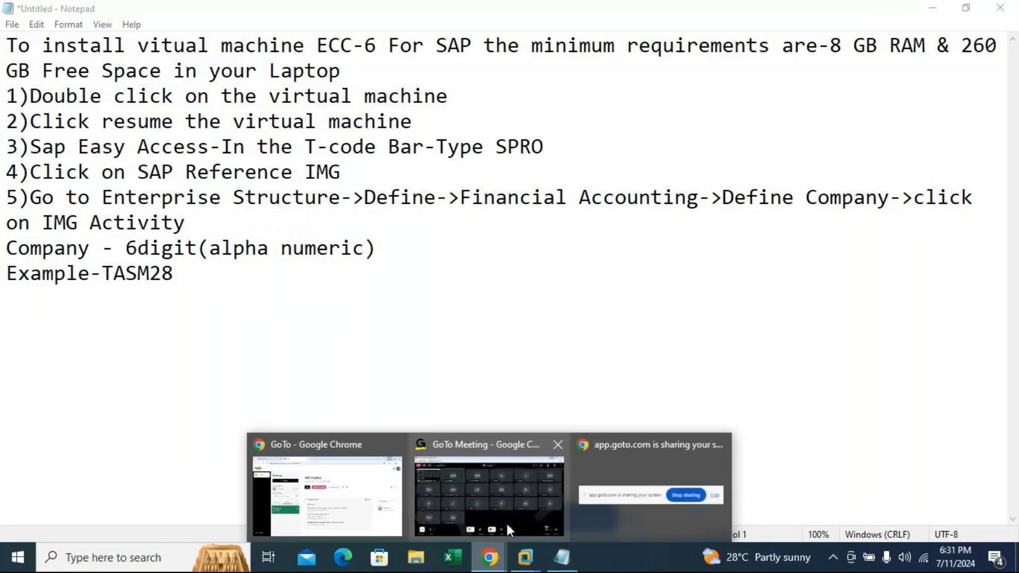
left_click(535, 504)
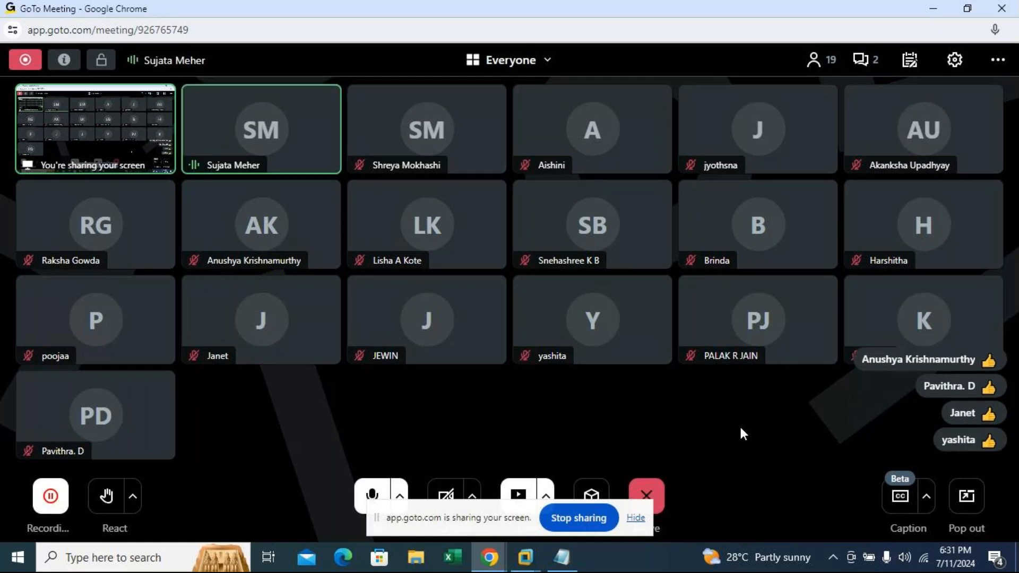
left_click(933, 8)
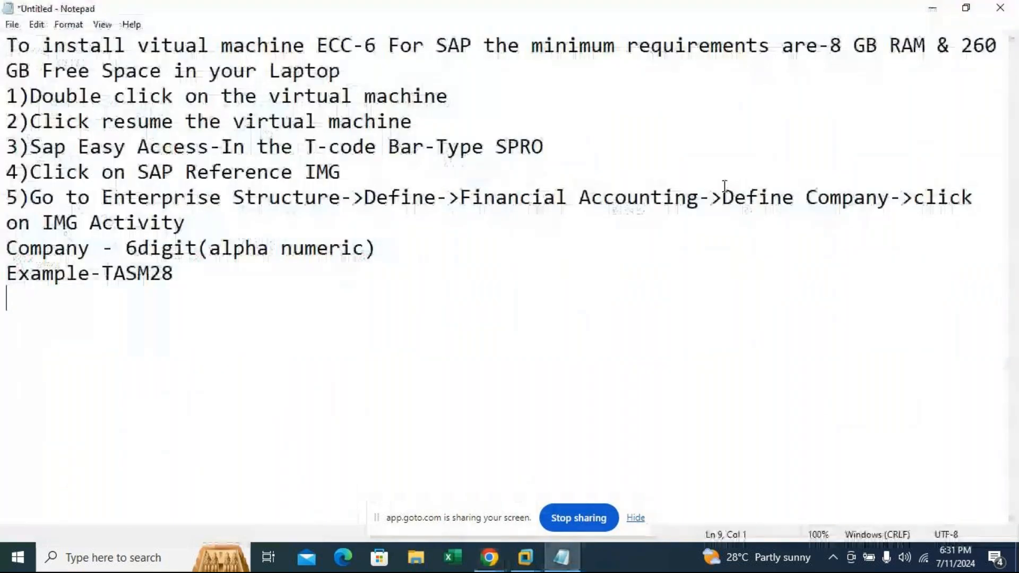
mouse_move(525, 558)
left_click(582, 480)
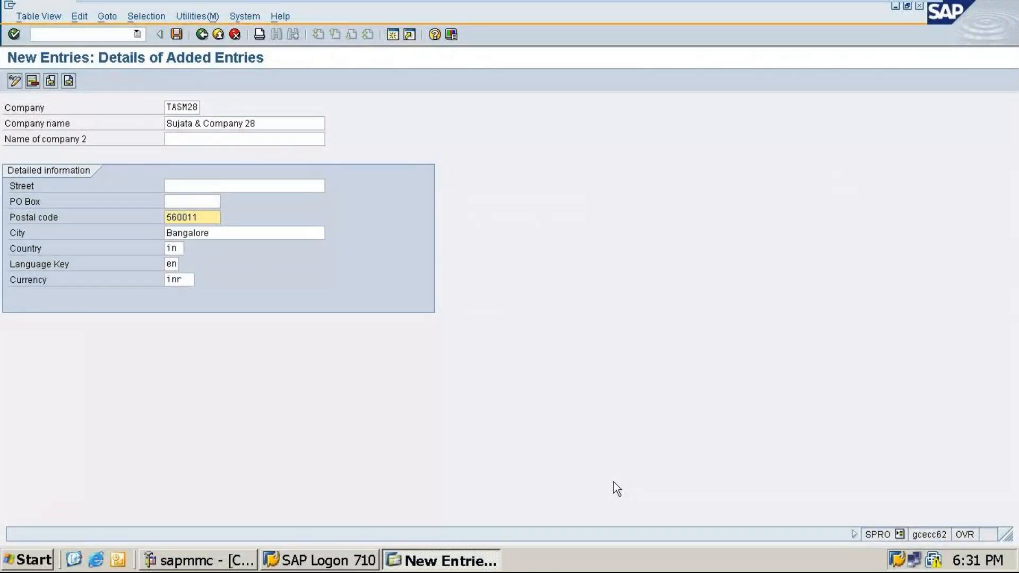
Save the company entry under a new customizing request with the short description "Sujata & company 28".
left_click(176, 34)
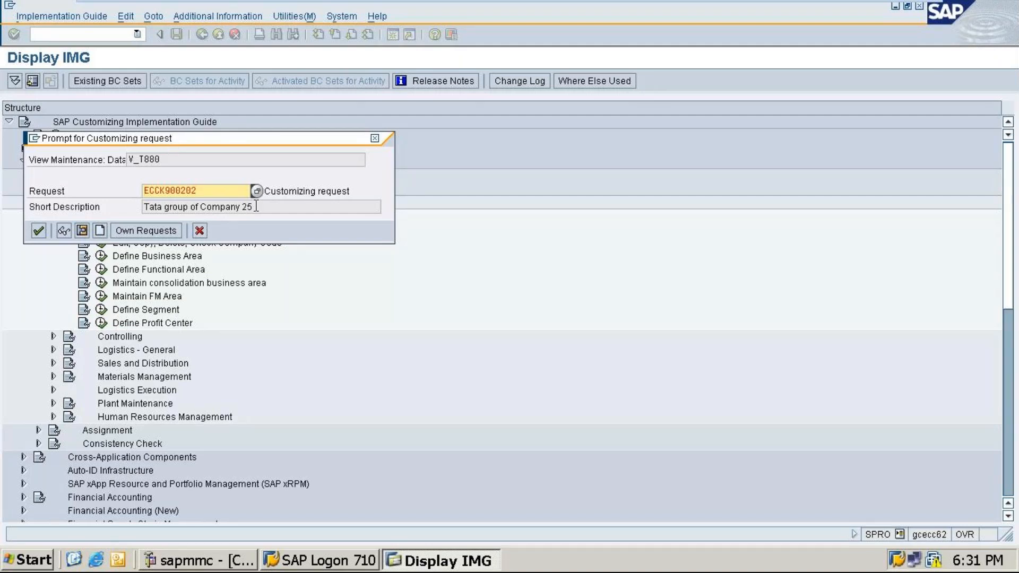
left_click(99, 232)
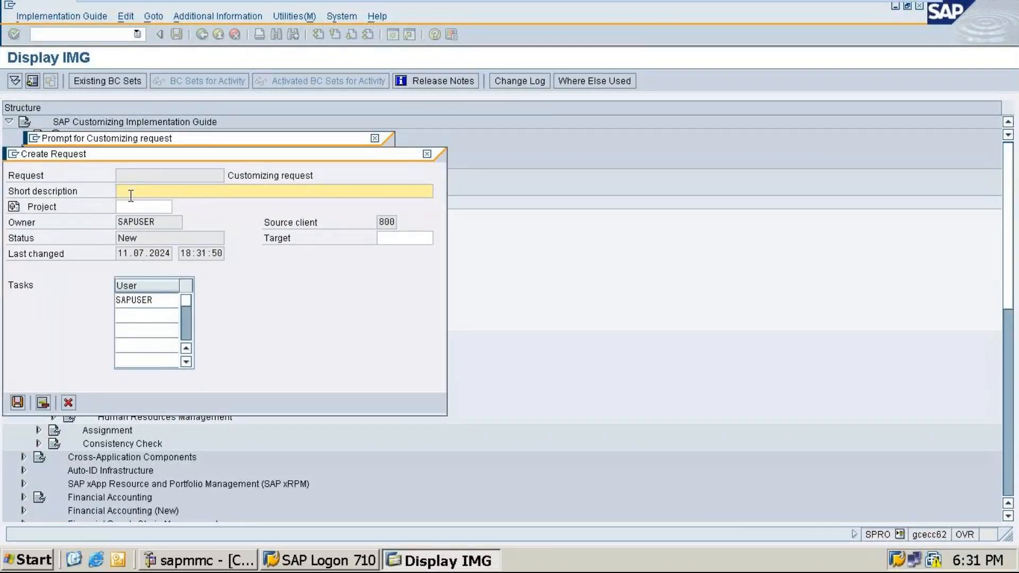
type("Sujata & company")
type("28")
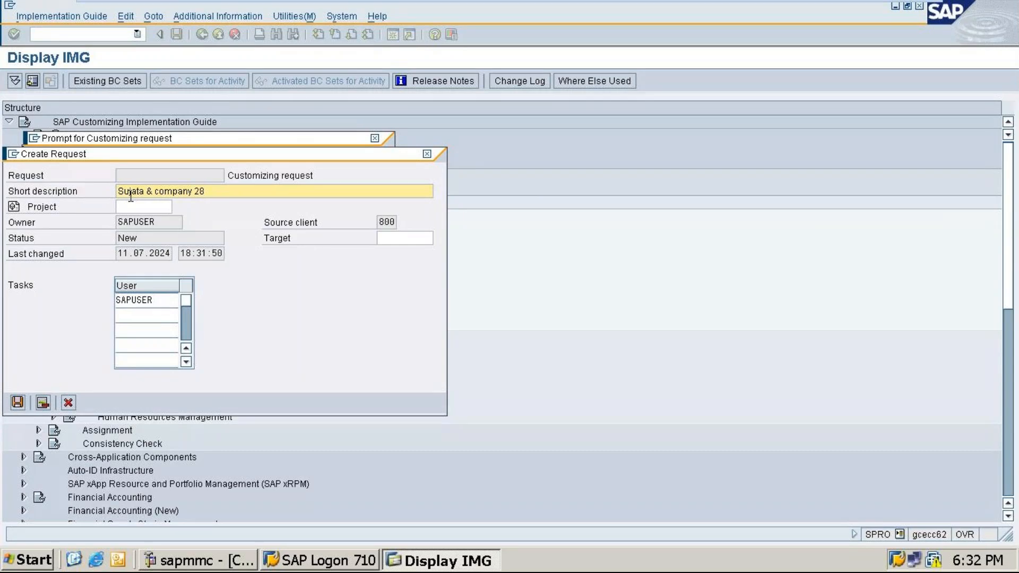
left_click(20, 404)
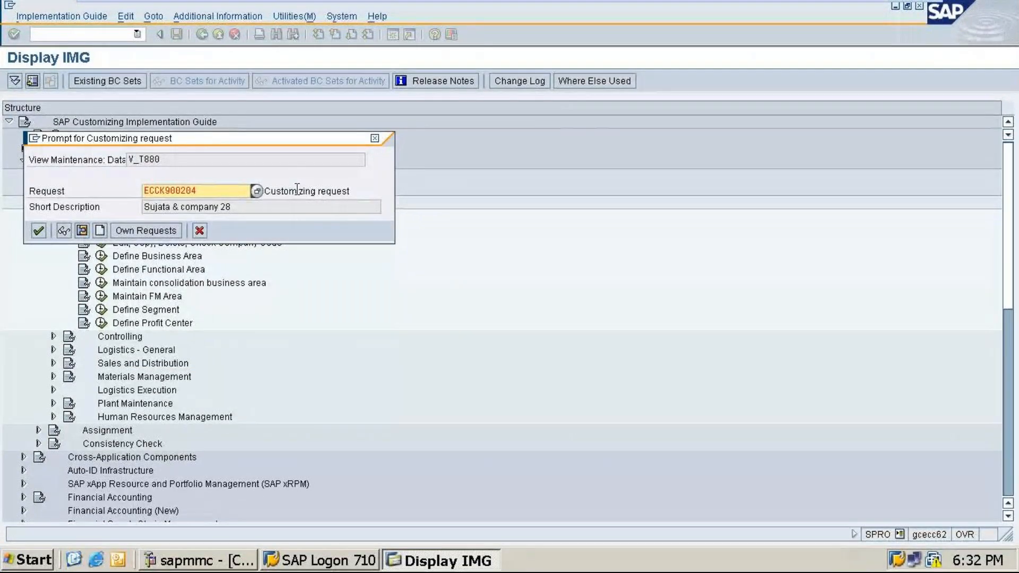
left_click(38, 232)
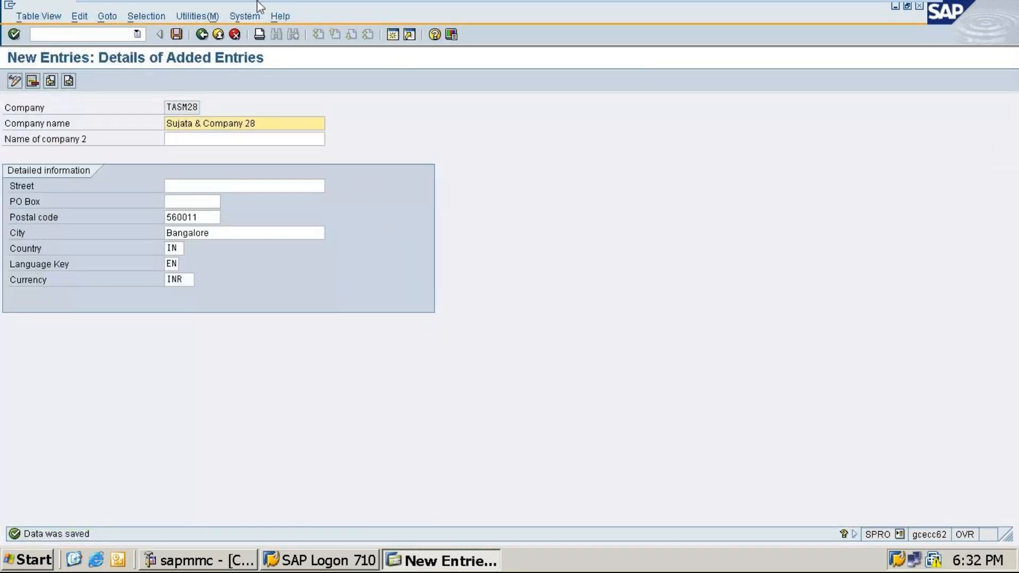
Go back to the Internal trading partners overview and save it.
left_click(201, 35)
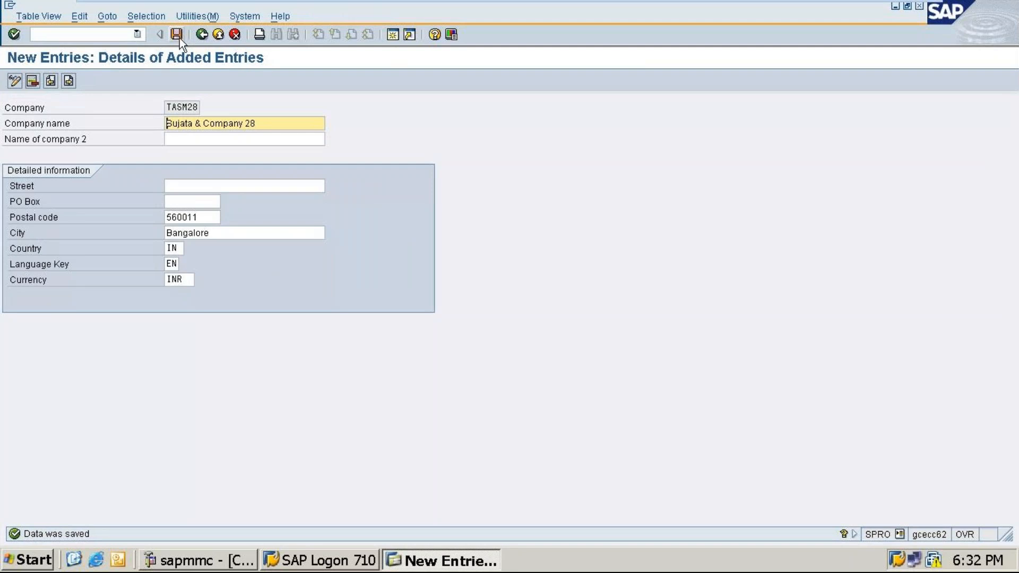
left_click(206, 37)
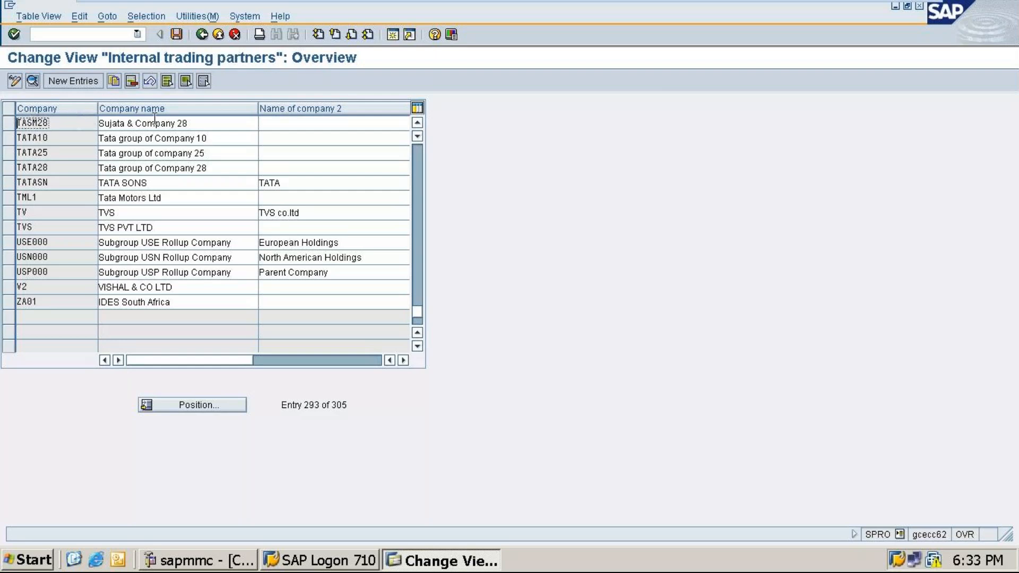
left_click(177, 35)
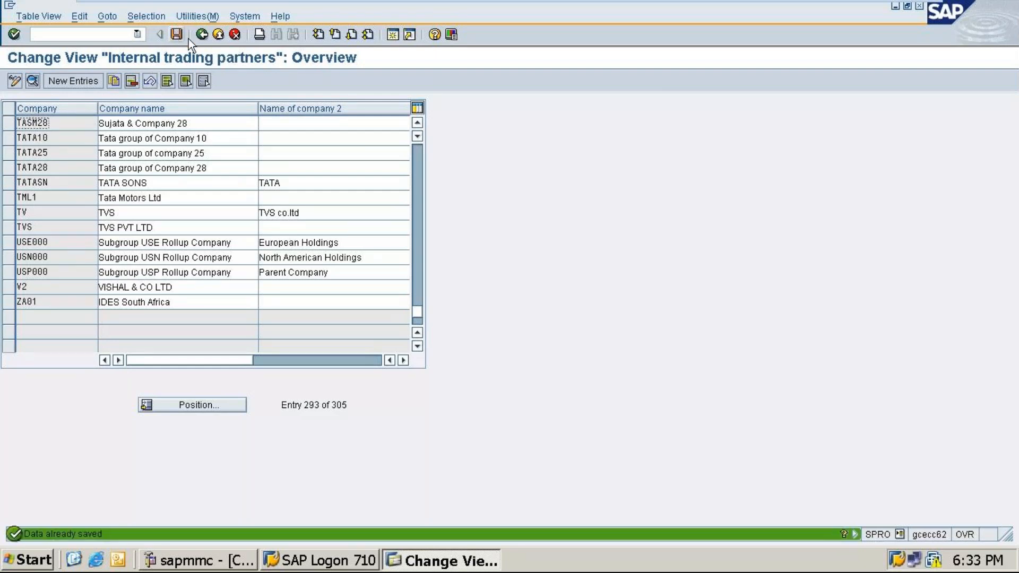
left_click(202, 34)
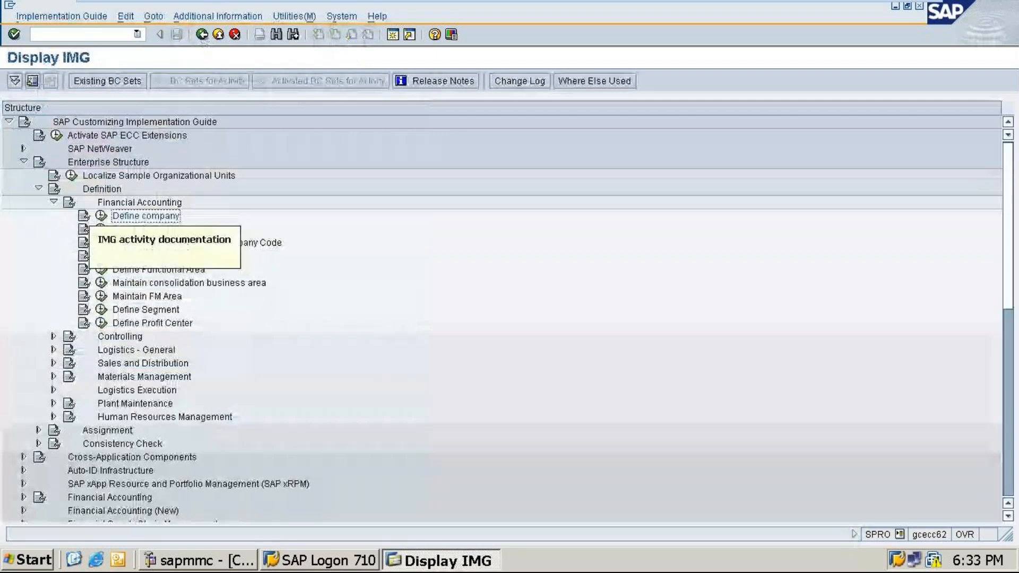
left_click(100, 216)
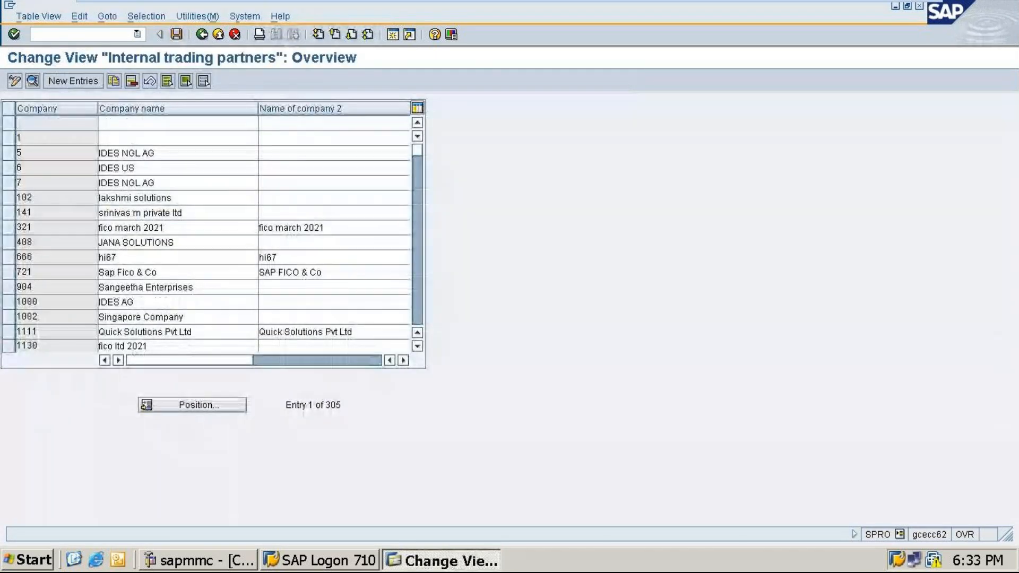
left_click(72, 81)
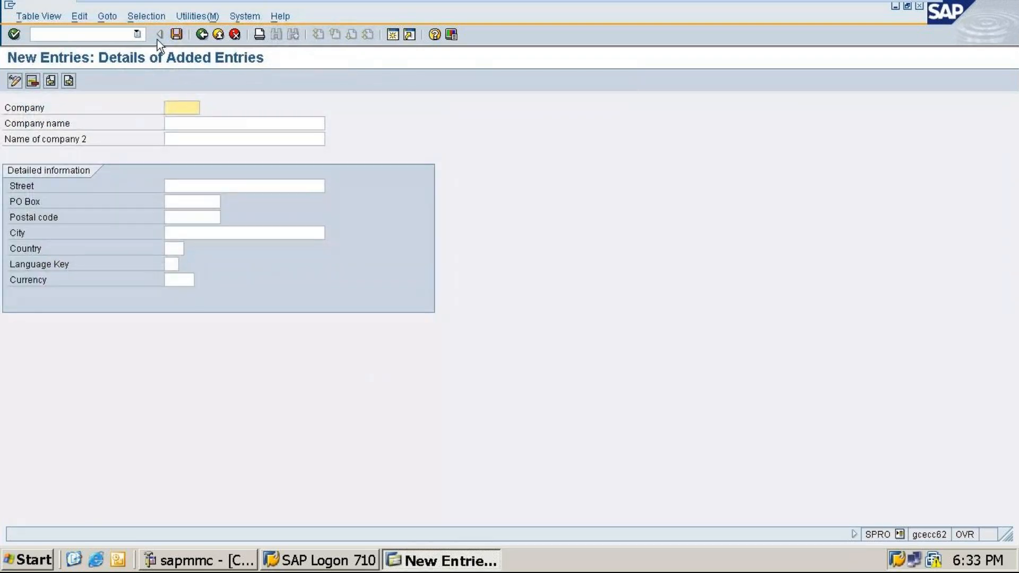
left_click(202, 35)
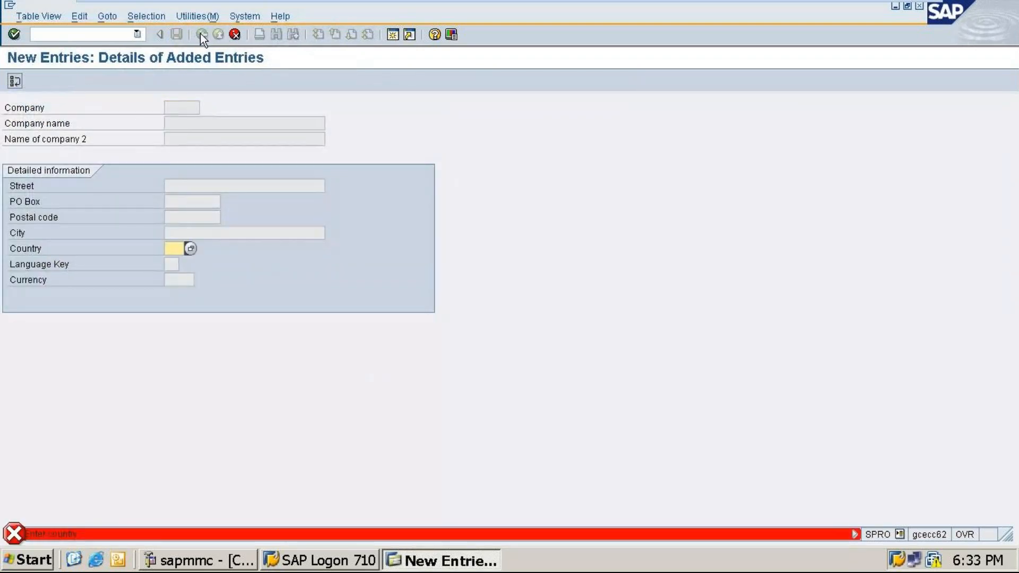
left_click(234, 36)
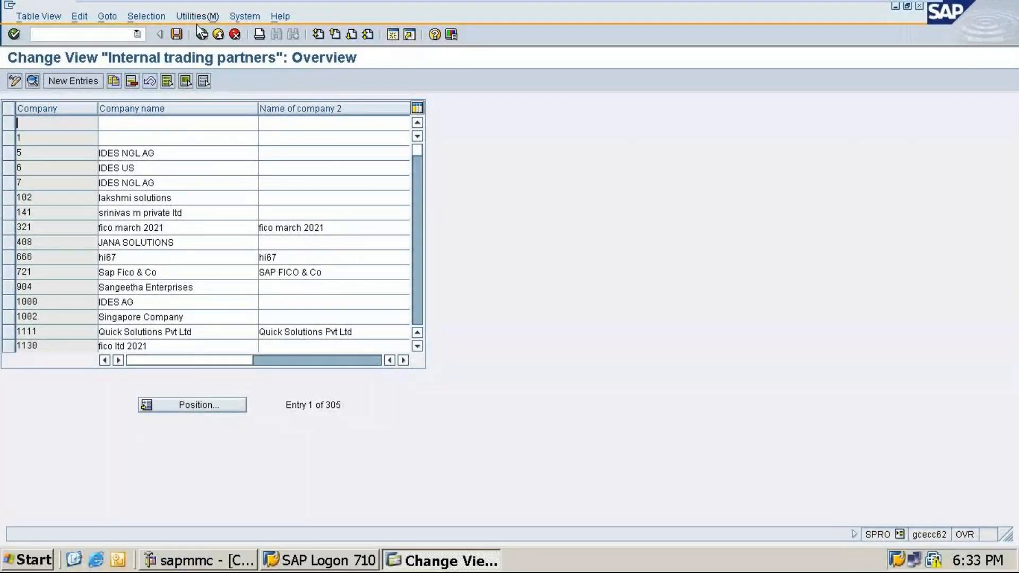
Return to the IMG structure, reopen Define company and position the Internal trading partners list at company TASM28.
left_click(207, 36)
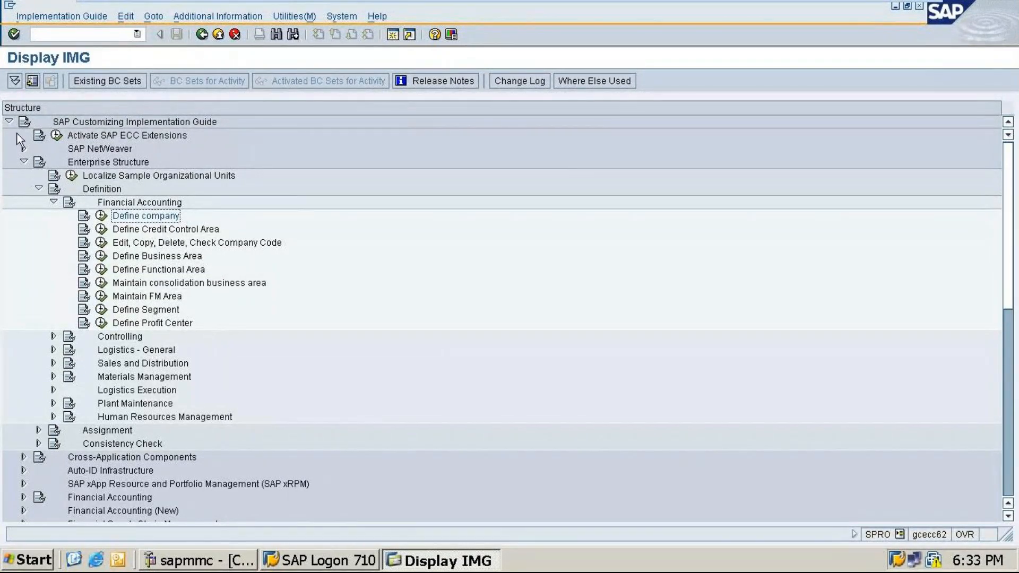
left_click(101, 215)
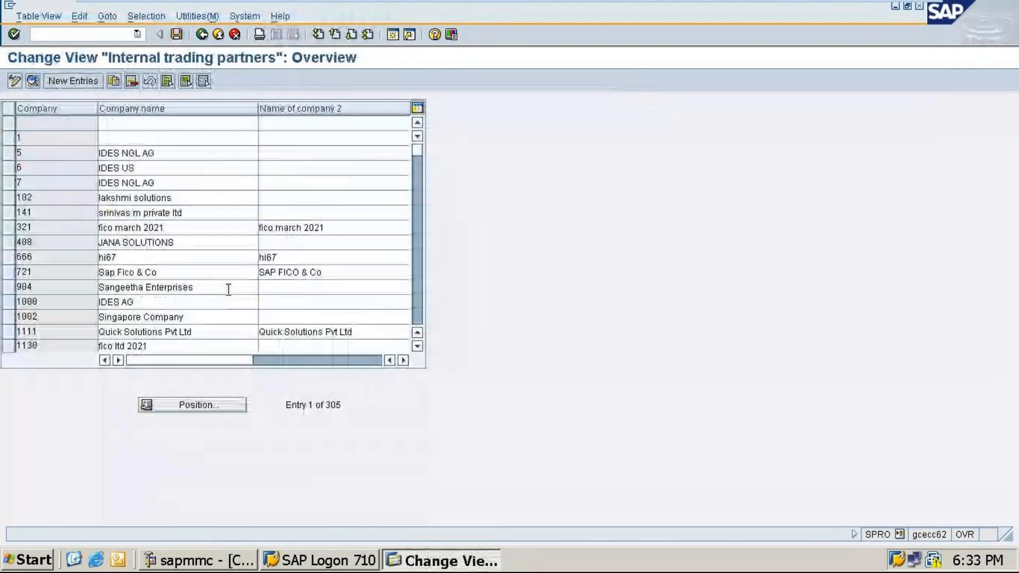
left_click(202, 404)
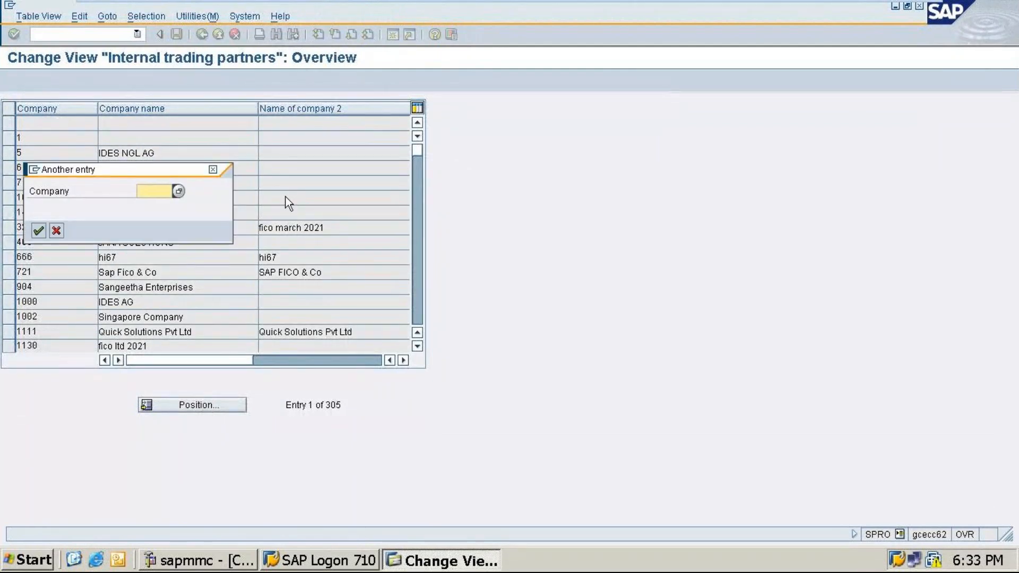
type("T")
type("AS")
type("M")
type("28")
left_click(38, 231)
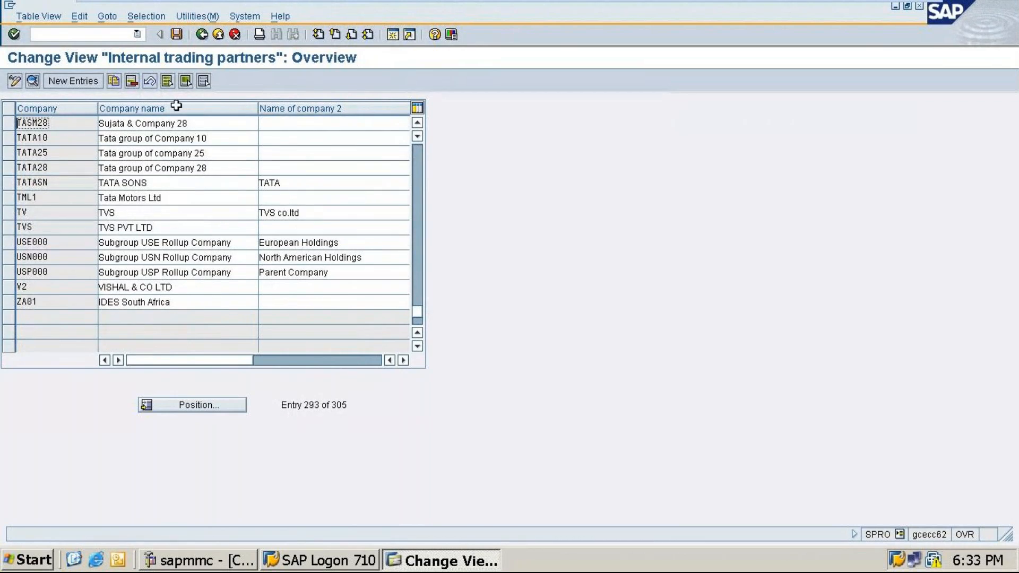
Reopen Define company from the IMG and start a new entry with company TAGP24 named "Tata group of company 24".
left_click(203, 35)
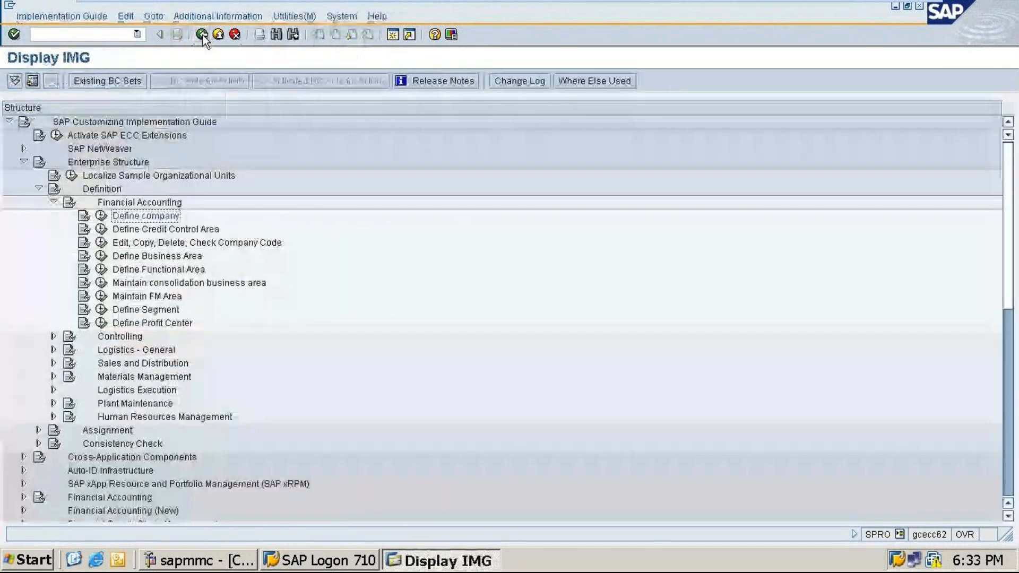
left_click(101, 219)
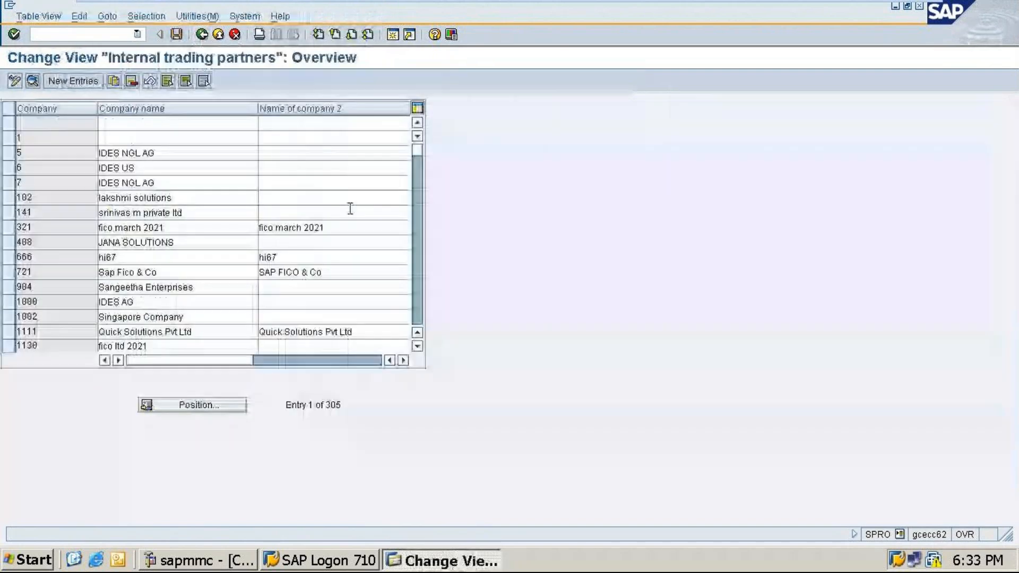
left_click(74, 81)
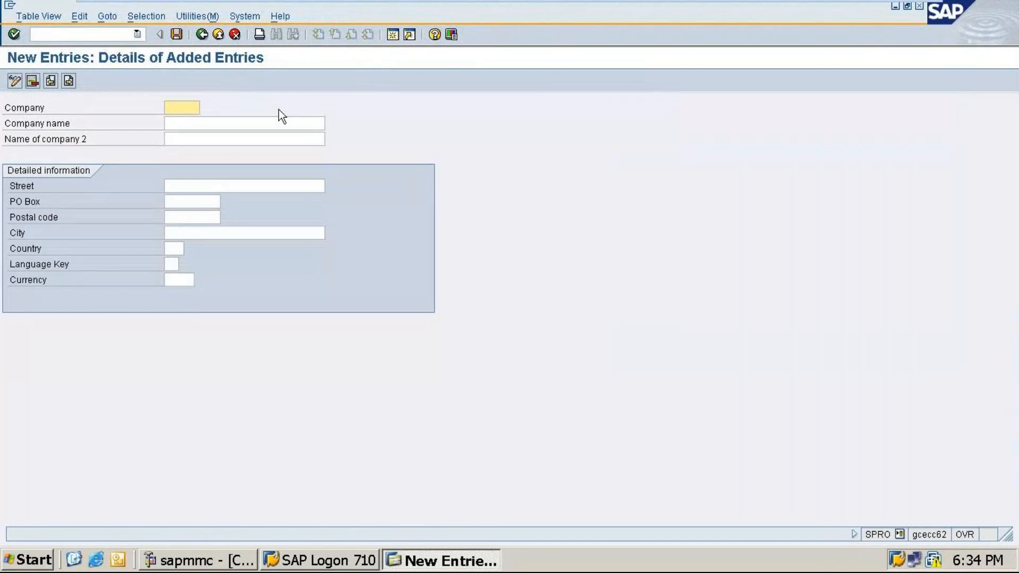
type("TAT")
key("BackSpace")
type("GP")
type("24")
left_click(265, 122)
type("Tata")
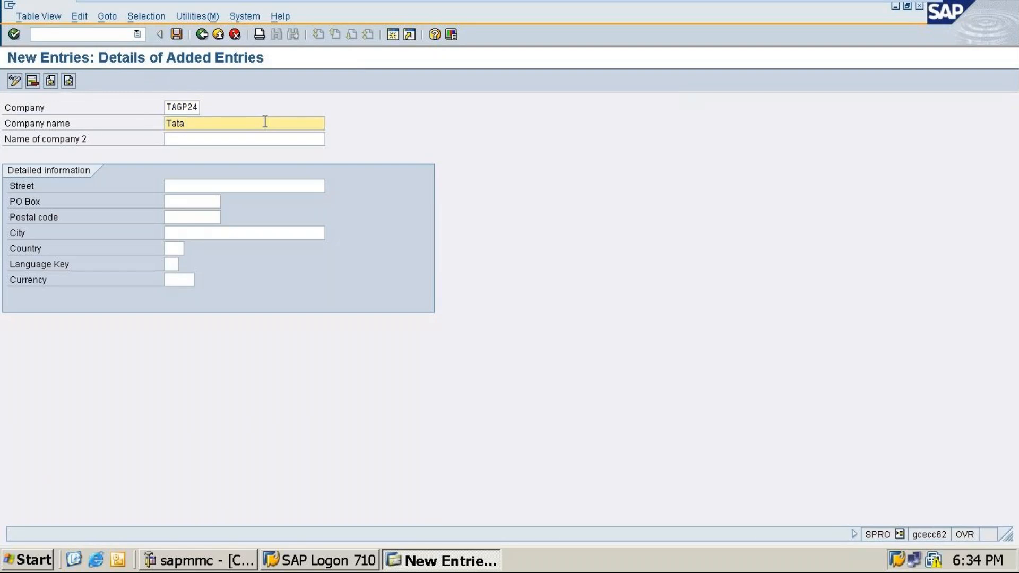
type(" group of company 24")
left_click(200, 218)
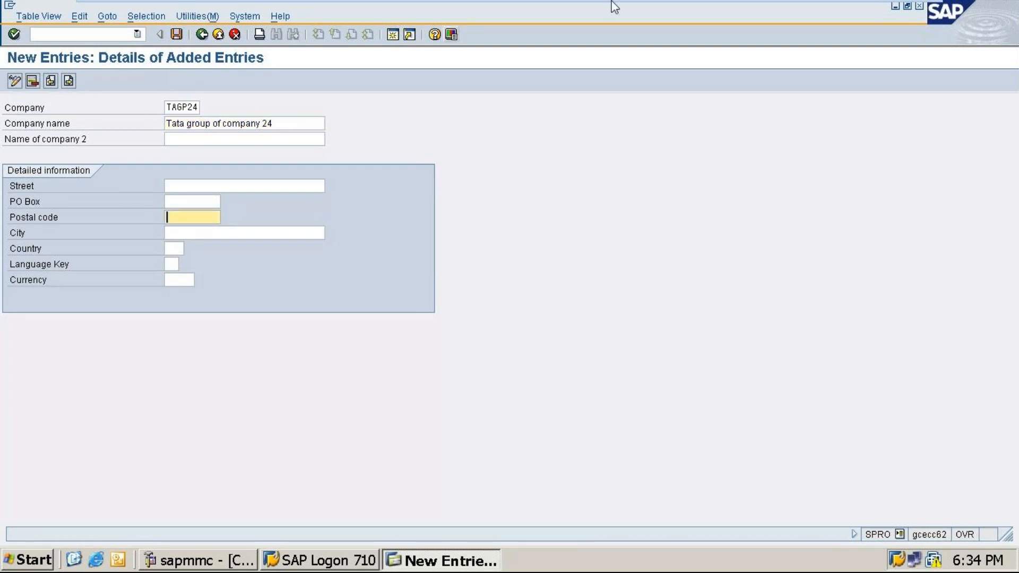
Check the participants in the GoTo Meeting window and switch back to the ECC virtual machine.
left_click(884, 7)
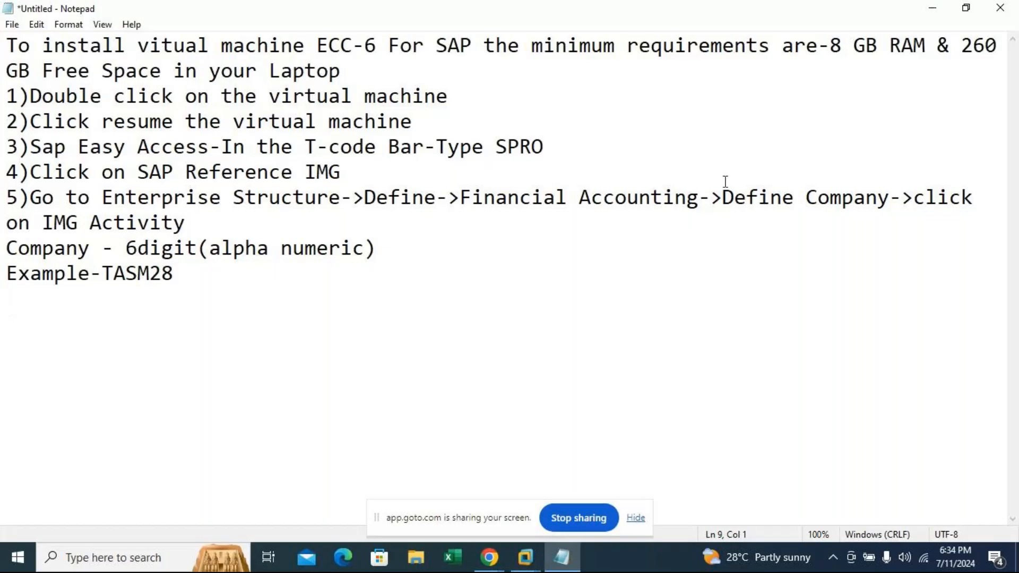
mouse_move(490, 557)
left_click(454, 498)
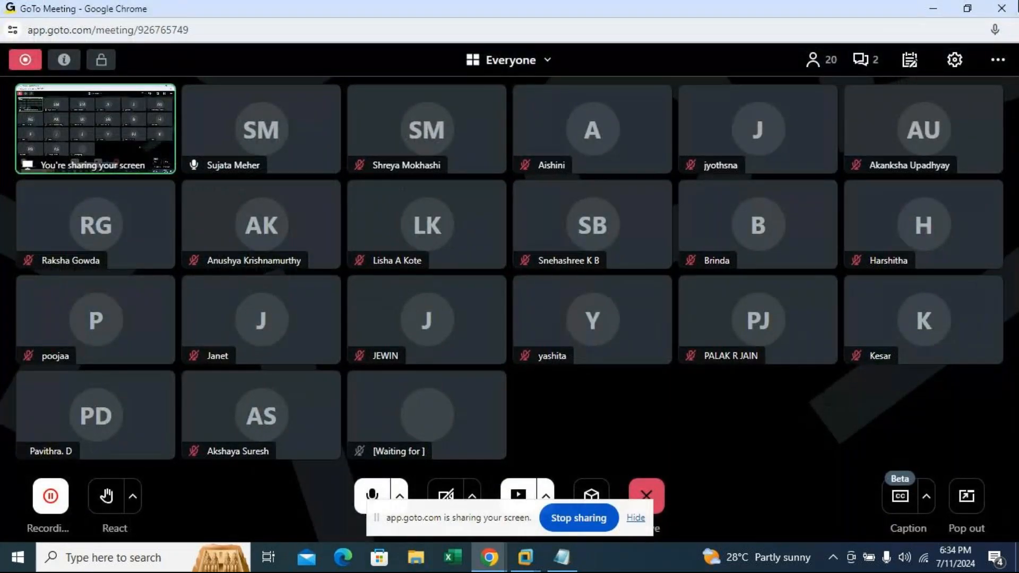
left_click(933, 8)
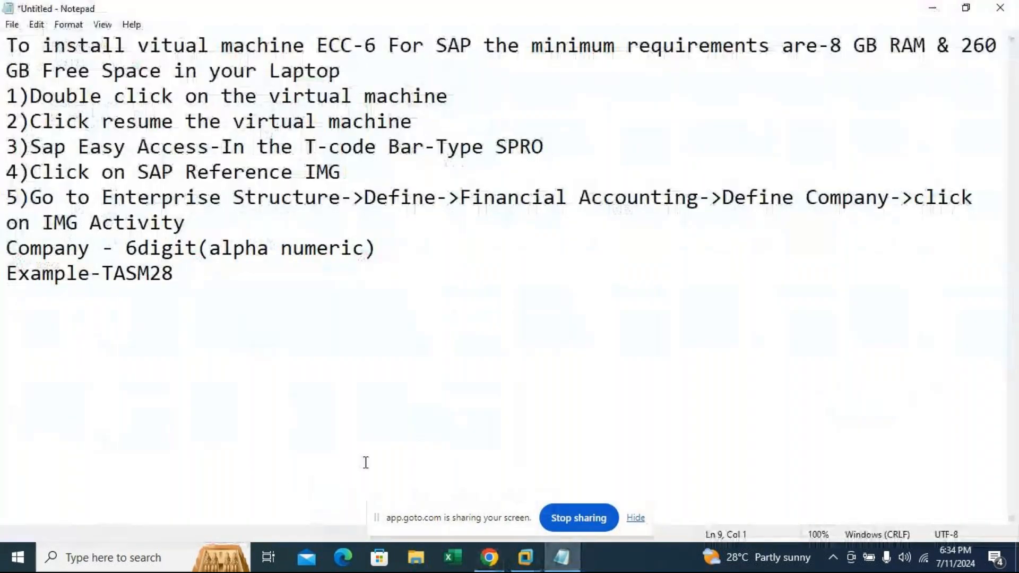
mouse_move(533, 542)
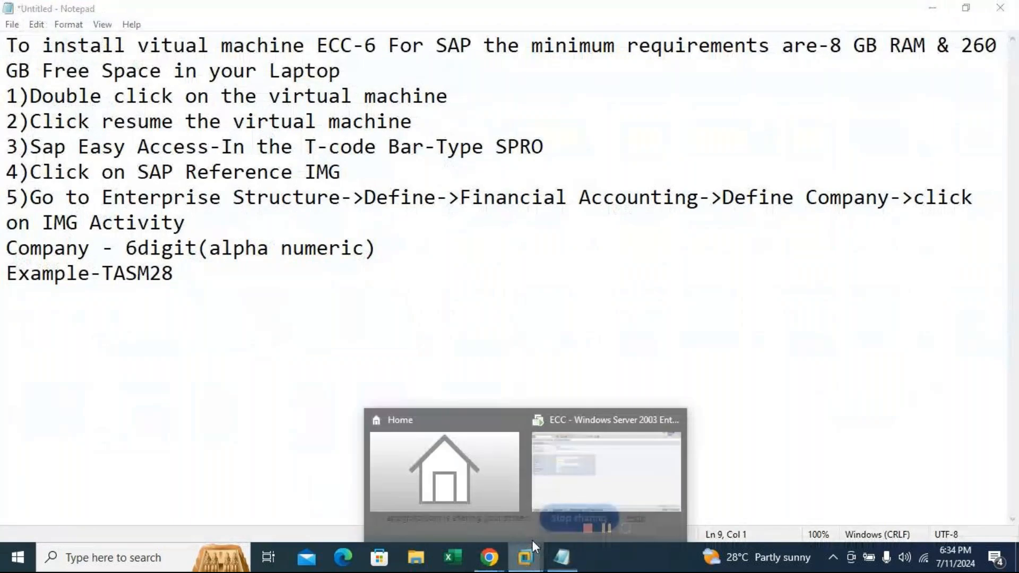
left_click(615, 489)
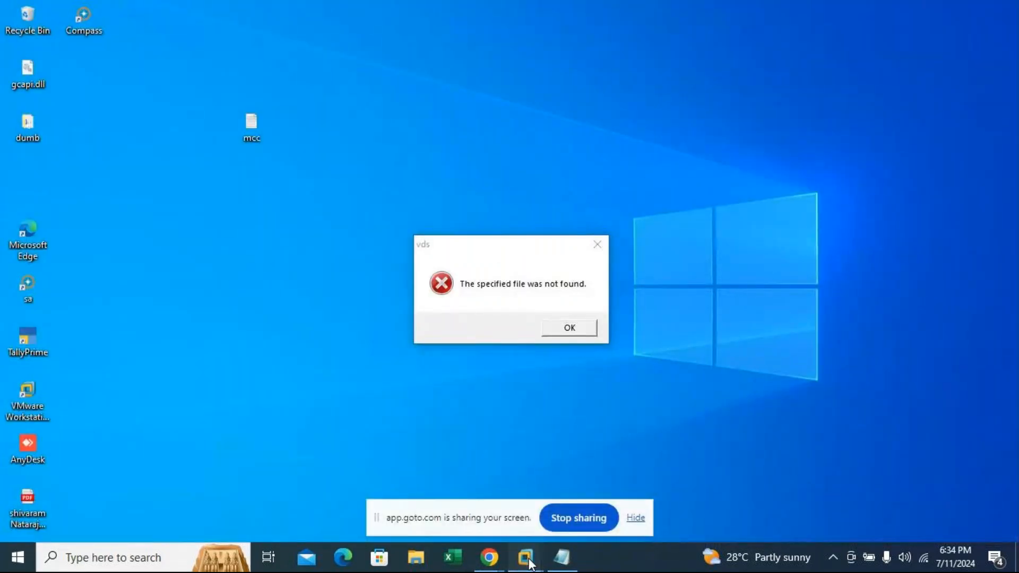
mouse_move(529, 559)
left_click(592, 490)
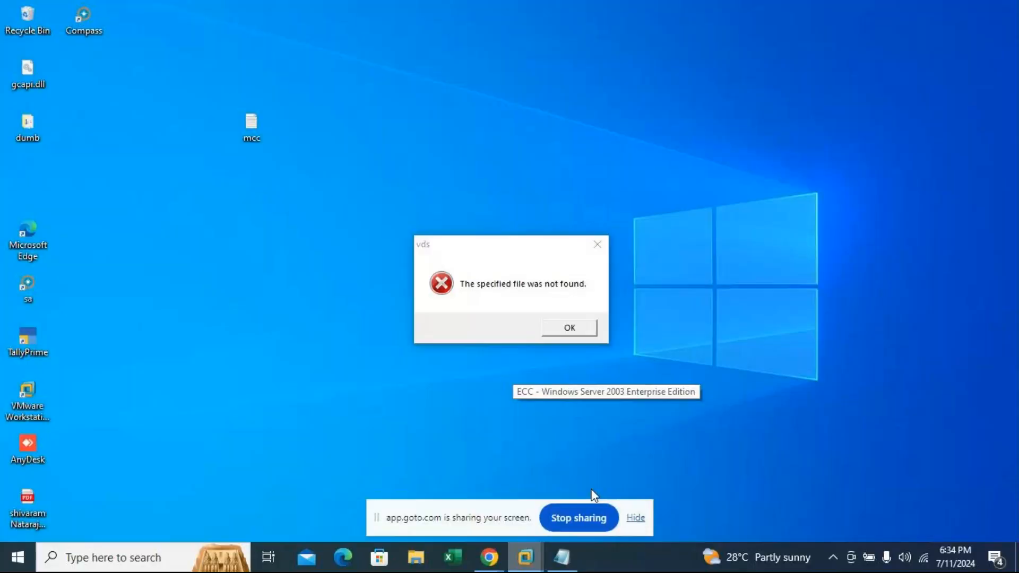
Fill in the postal code and the city Bangalore, and set the country to in and the language key to en.
type("56")
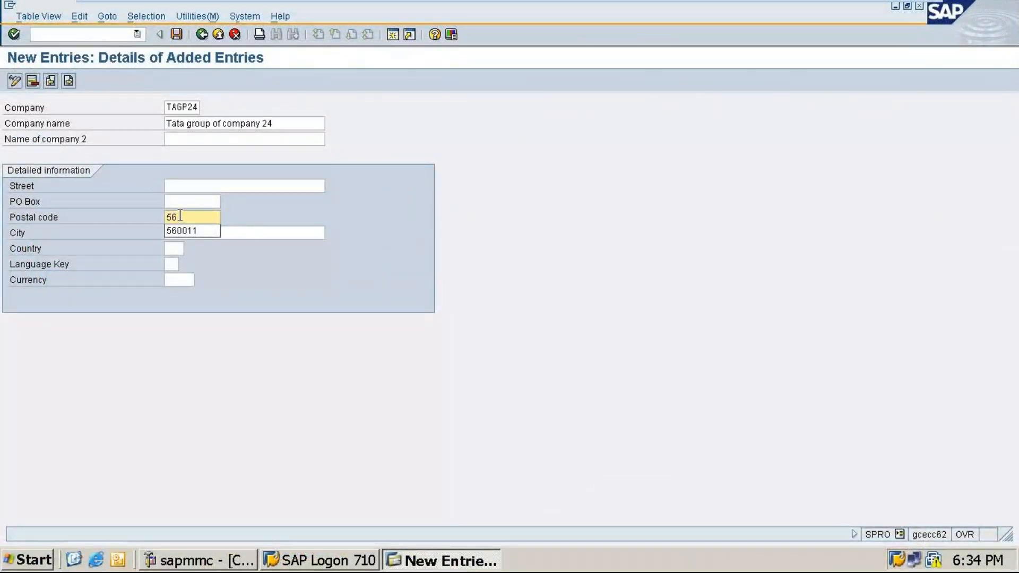
left_click(186, 230)
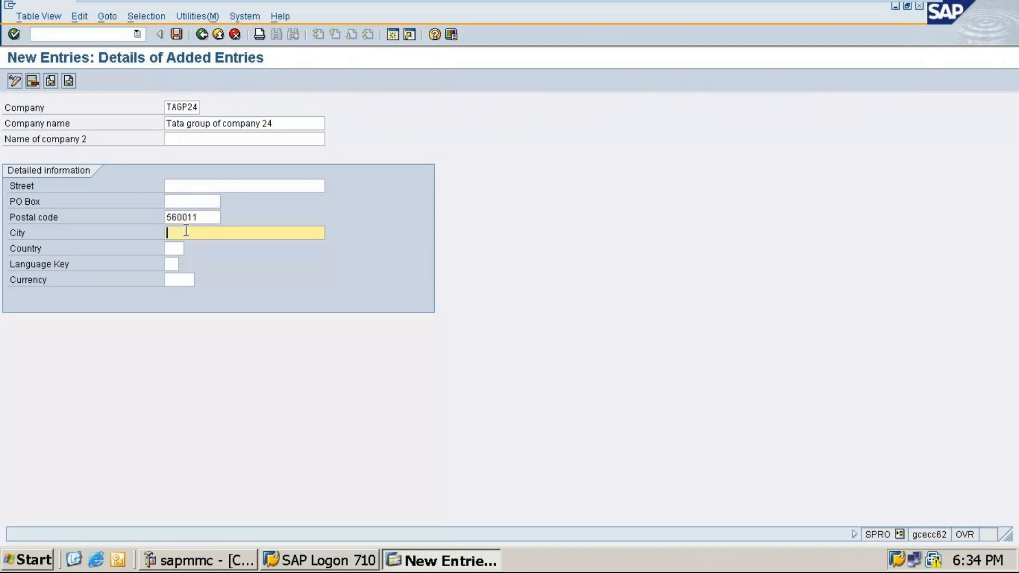
type("b")
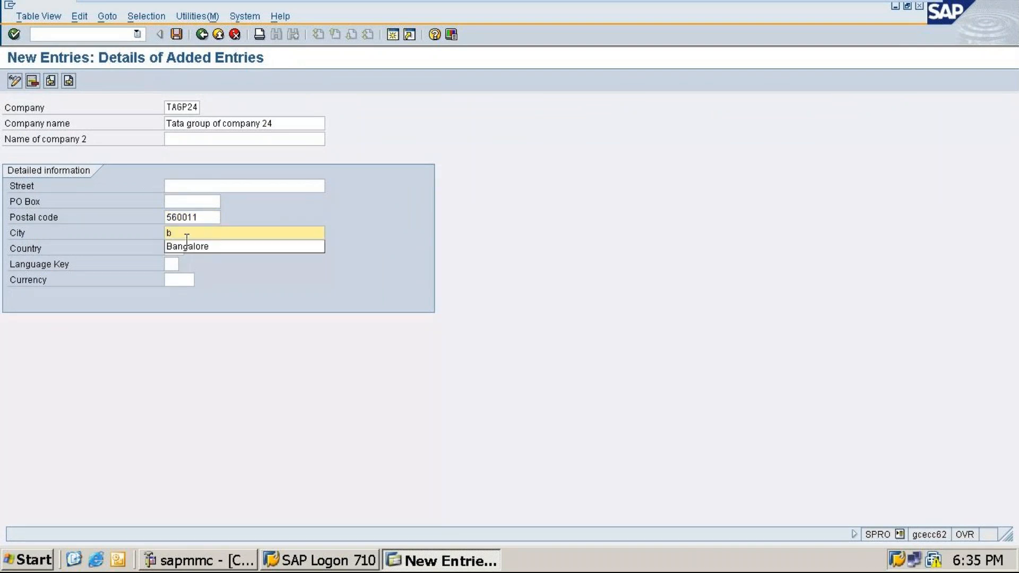
left_click(187, 245)
type("in")
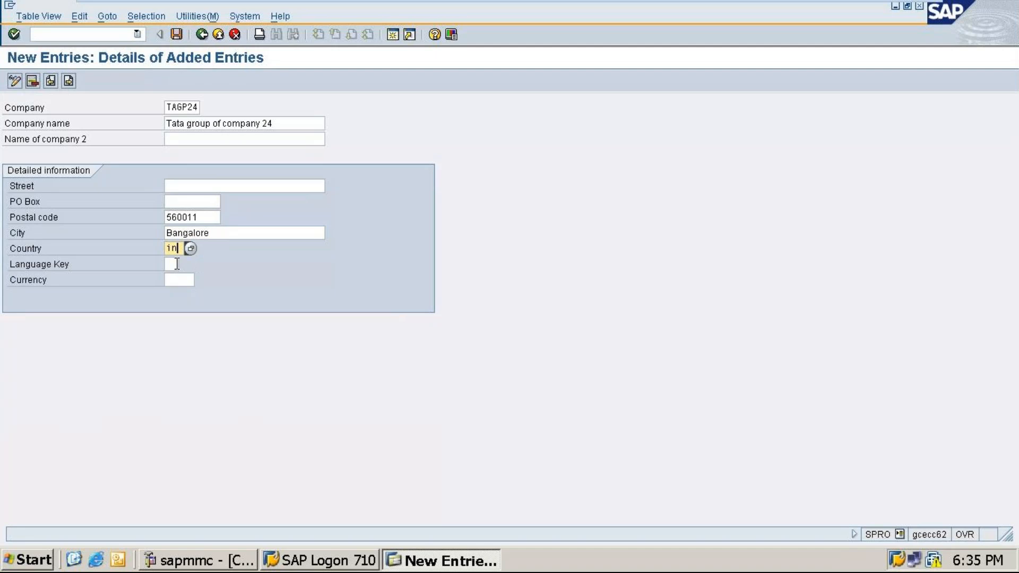
left_click(177, 264)
type("en")
Look up India in the value list of country codes and close the list.
left_click(181, 249)
left_click(191, 248)
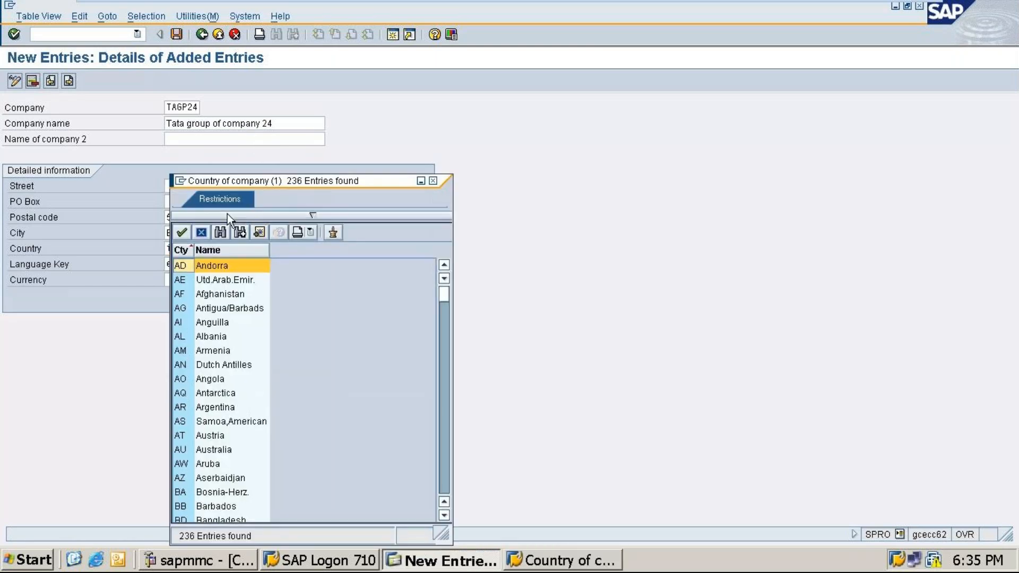
scroll(205, 355, "down", 14)
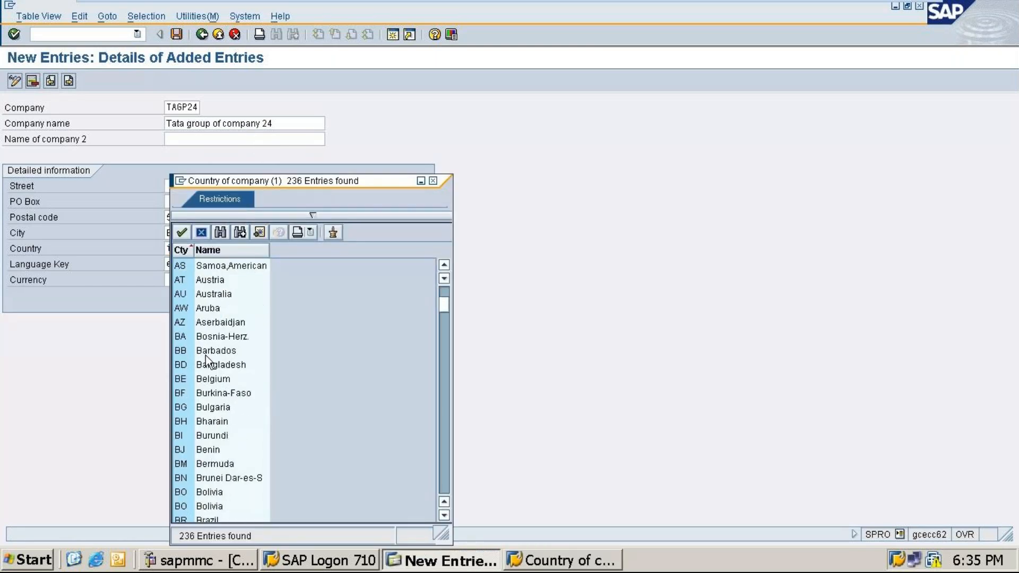
scroll(206, 356, "down", 15)
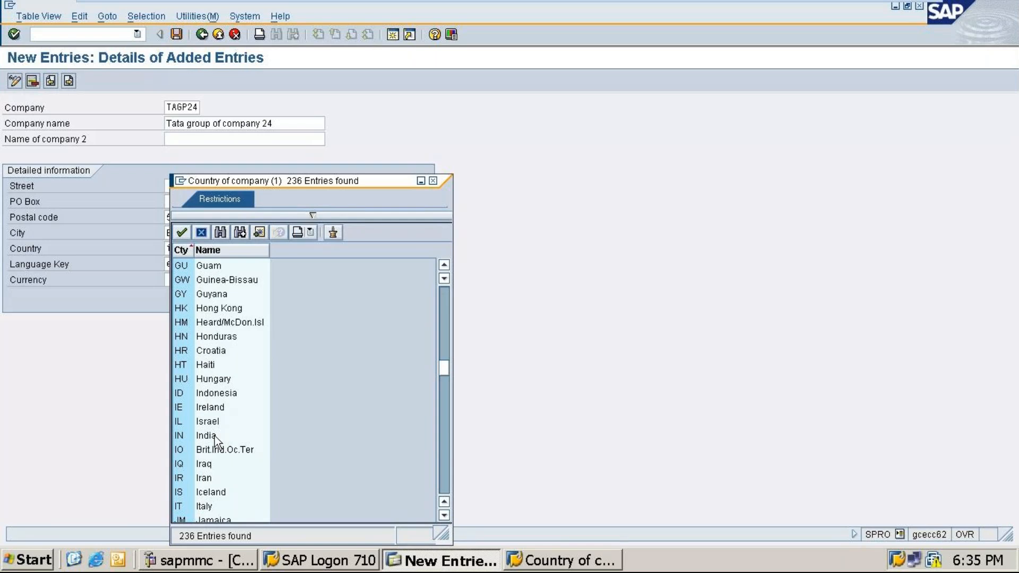
left_click(433, 181)
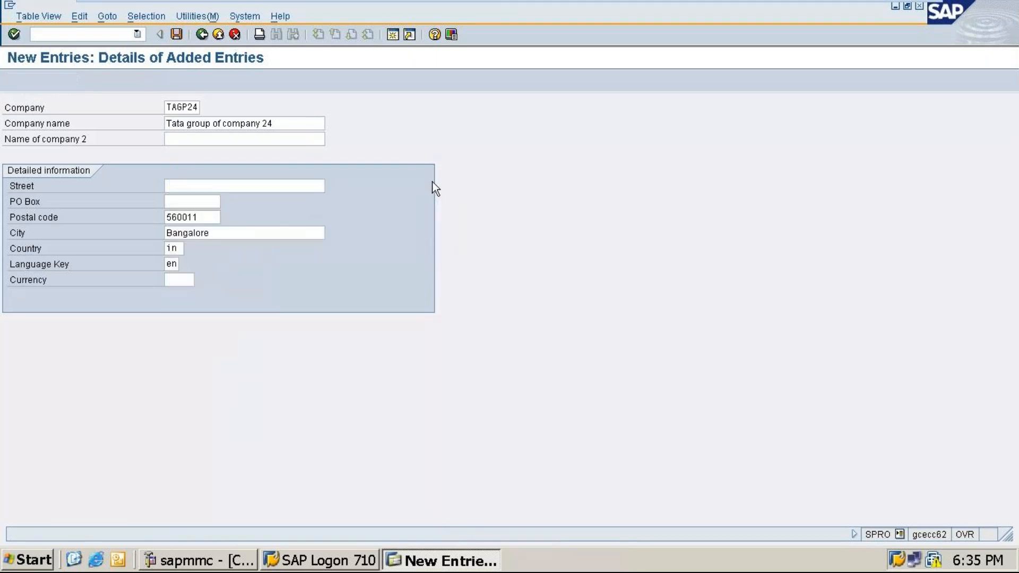
Choose EN (English) for the language key from its value list.
left_click(175, 264)
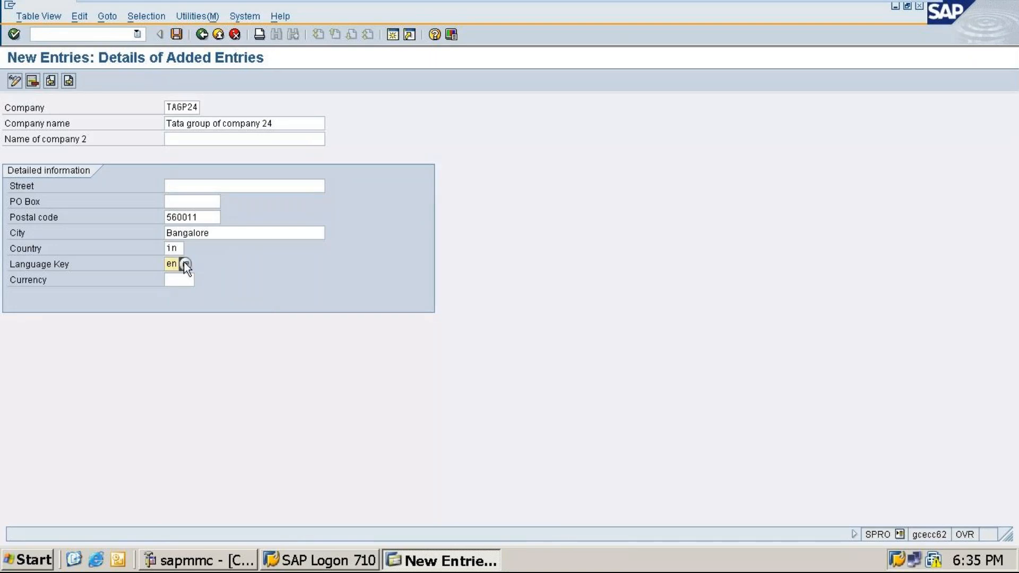
left_click(185, 264)
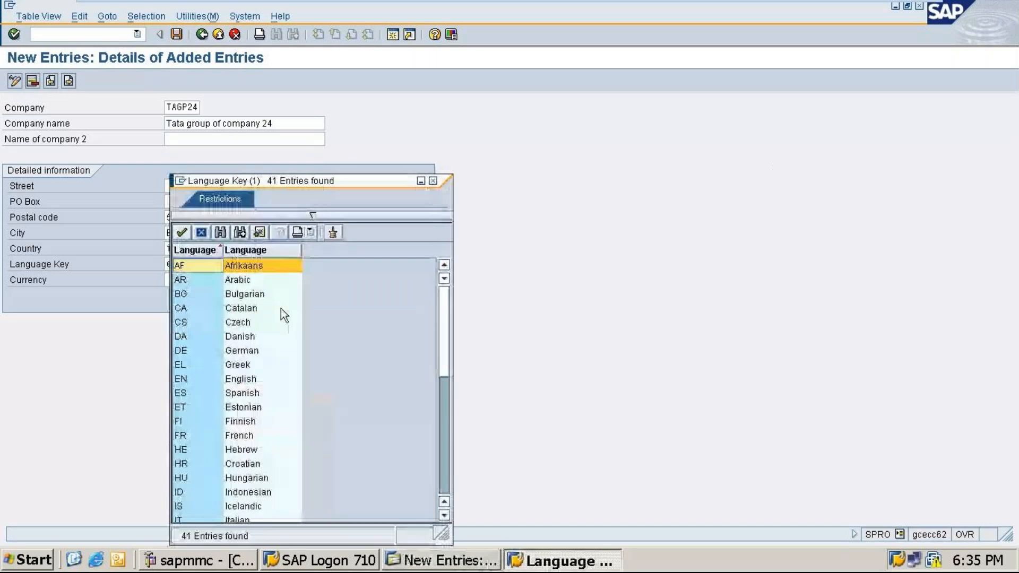
left_click(234, 379)
double_click(232, 380)
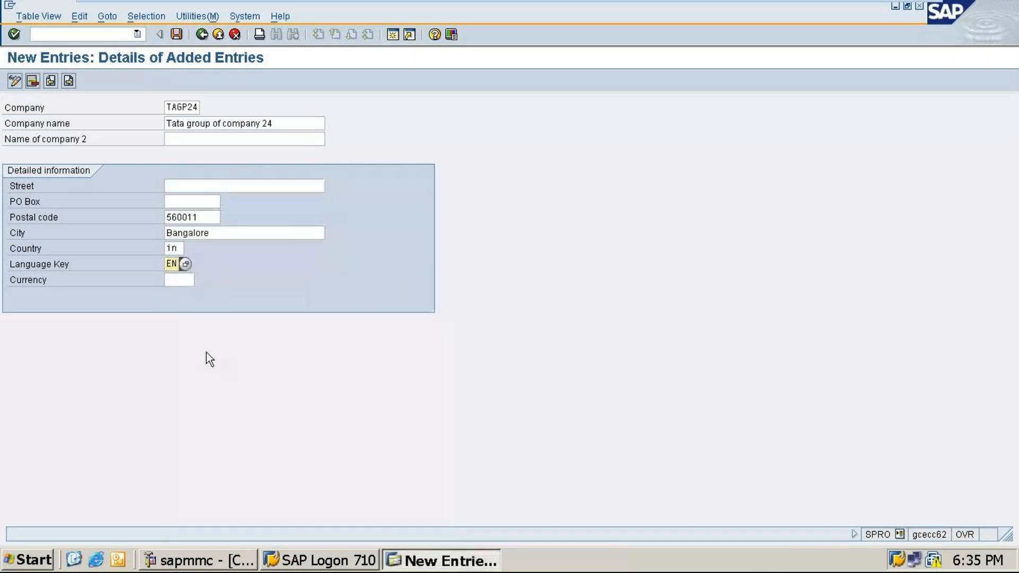
left_click(180, 277)
Browse the value list of country codes for the Country field and close it without choosing an entry.
left_click(177, 249)
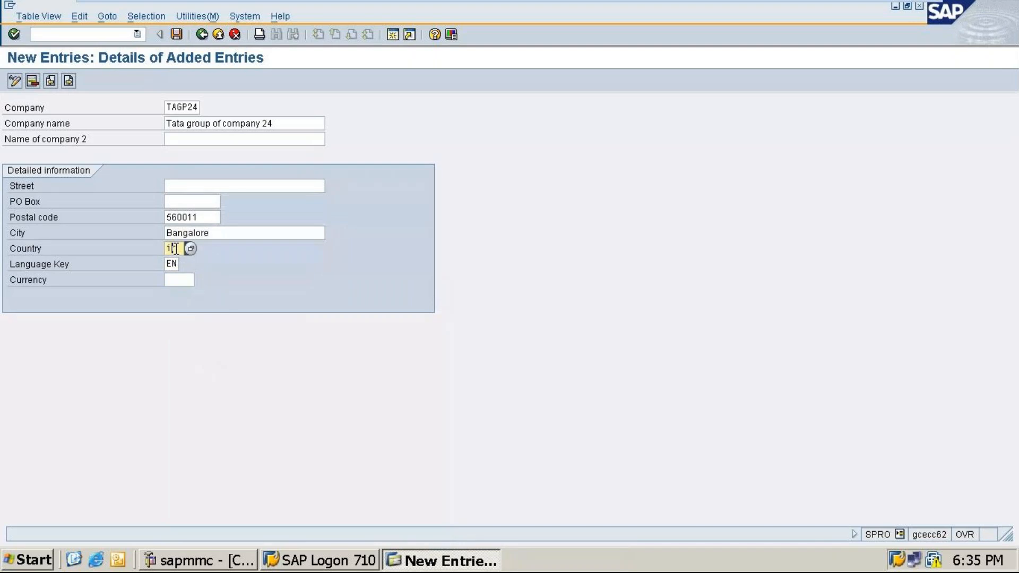
left_click(188, 248)
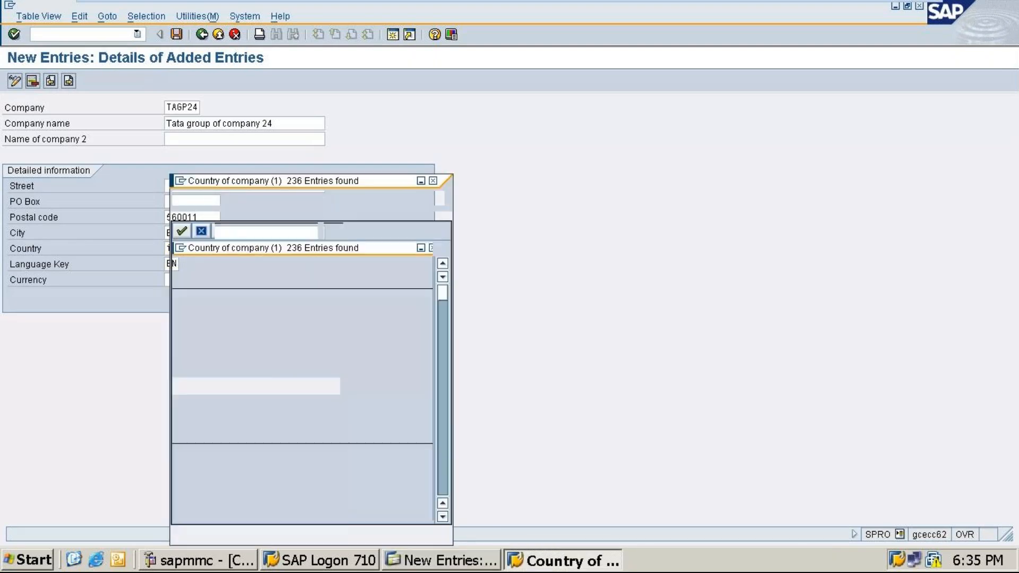
scroll(181, 393, "down", 6)
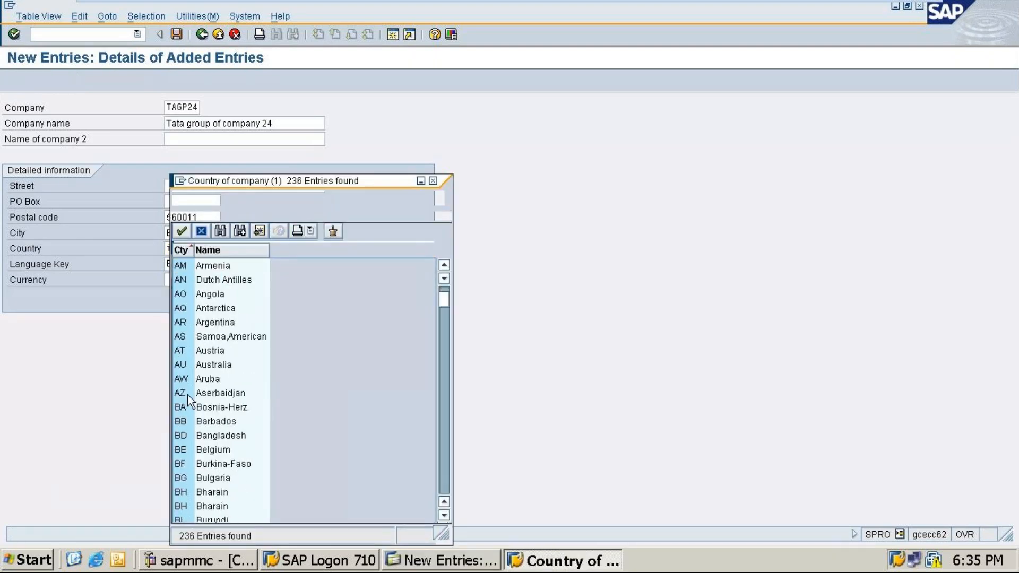
scroll(209, 430, "down", 6)
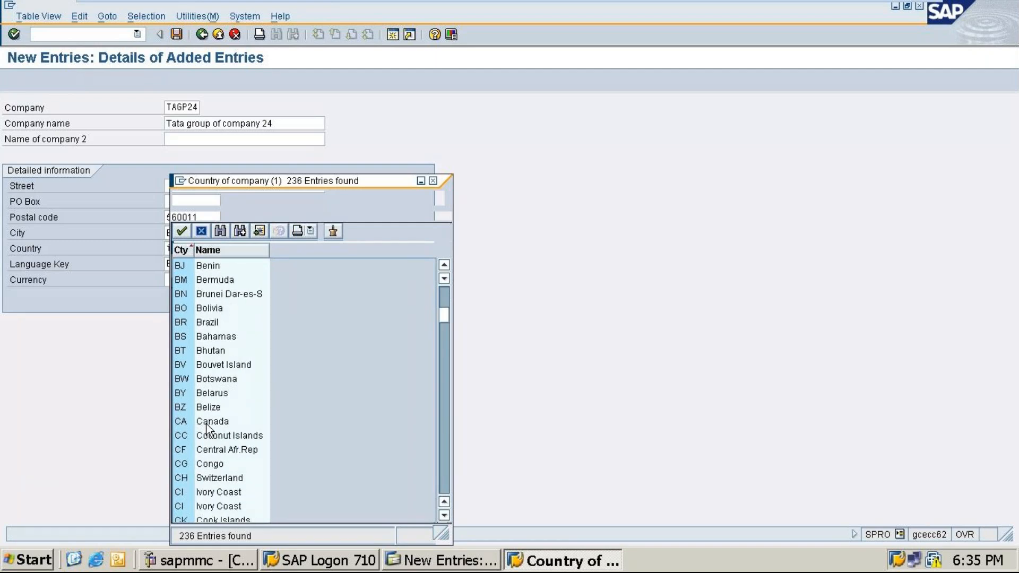
scroll(210, 433, "down", 6)
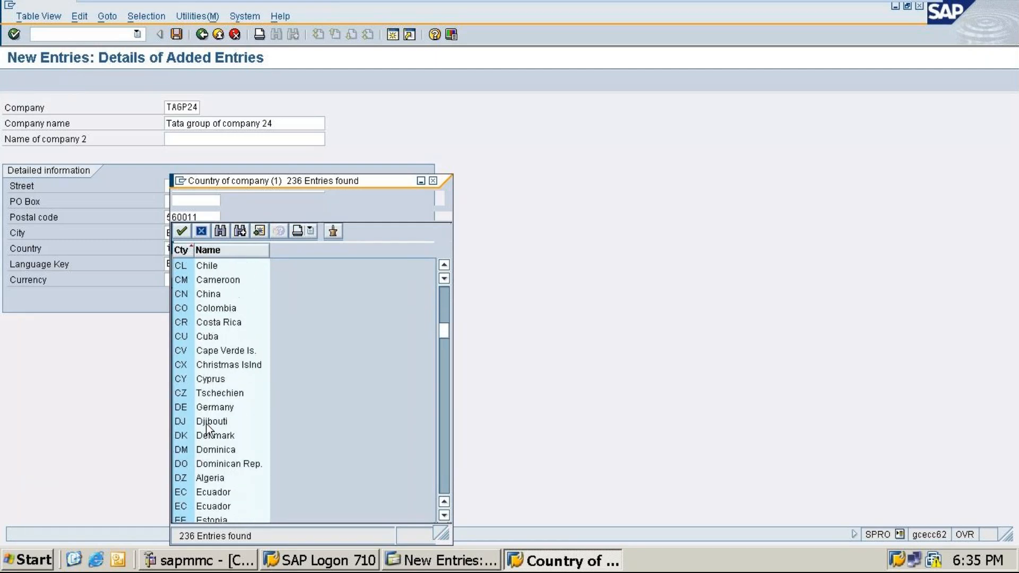
scroll(211, 437, "down", 6)
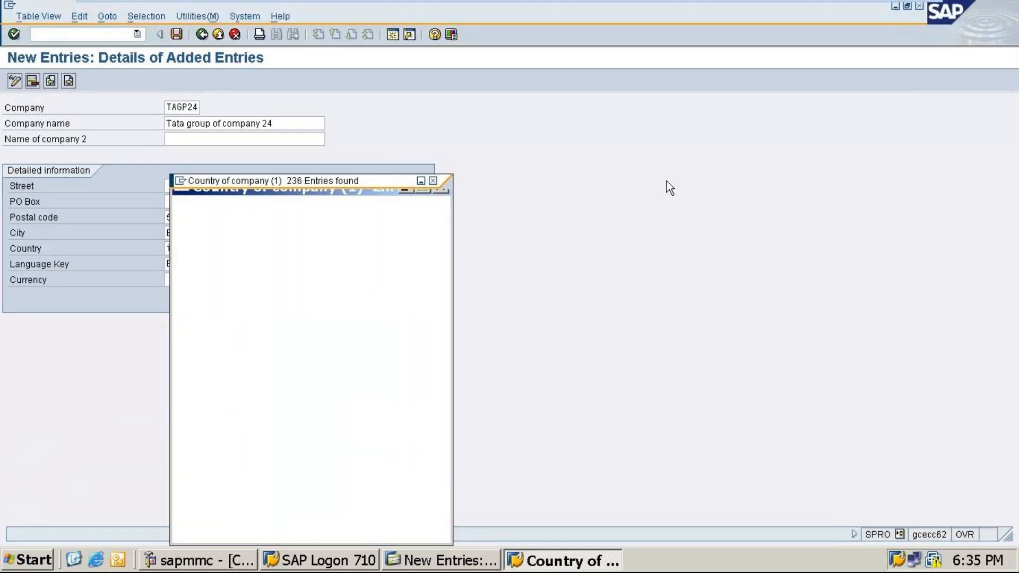
left_click(434, 182)
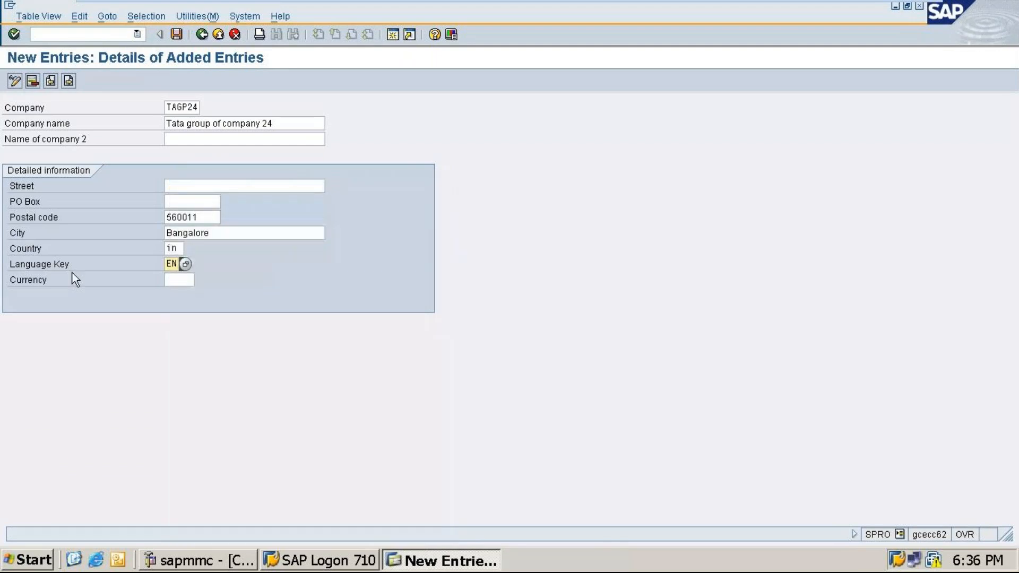
Set the currency to inr and try to save the new company TAGP24.
left_click(184, 279)
type("inr")
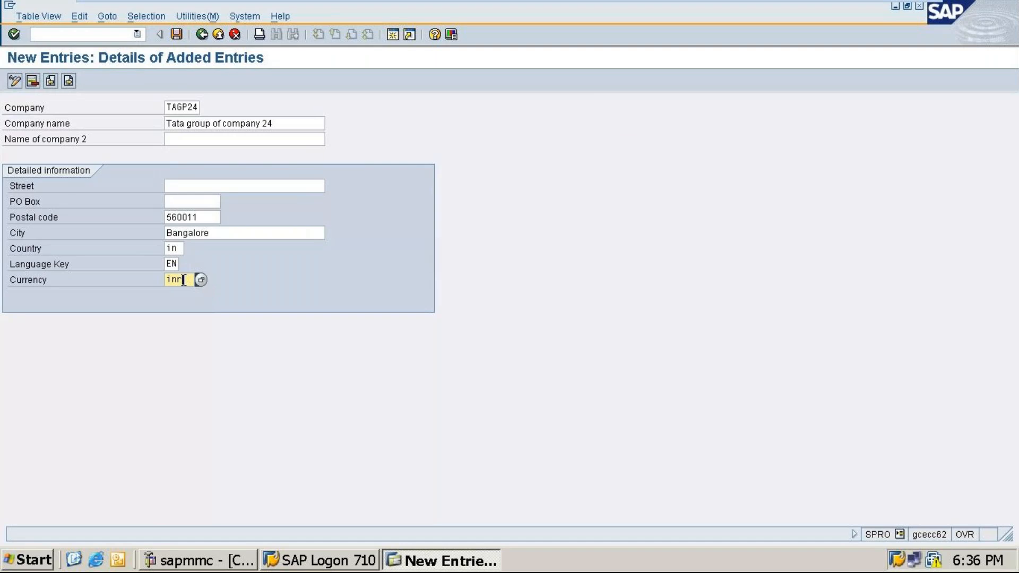
left_click(176, 34)
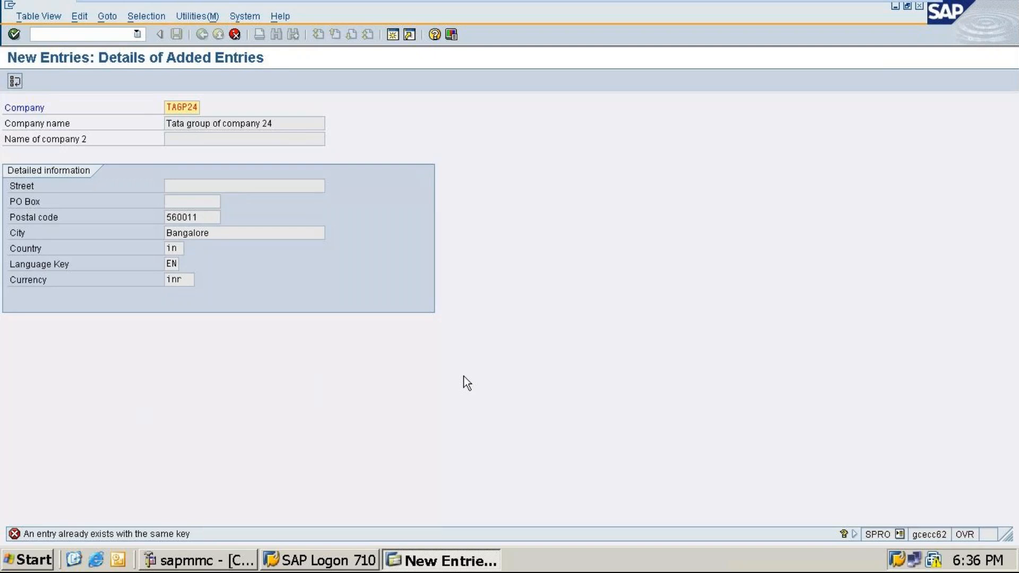
Cancel the maintenance of the TAGP24 entry and discard its changes.
left_click(235, 34)
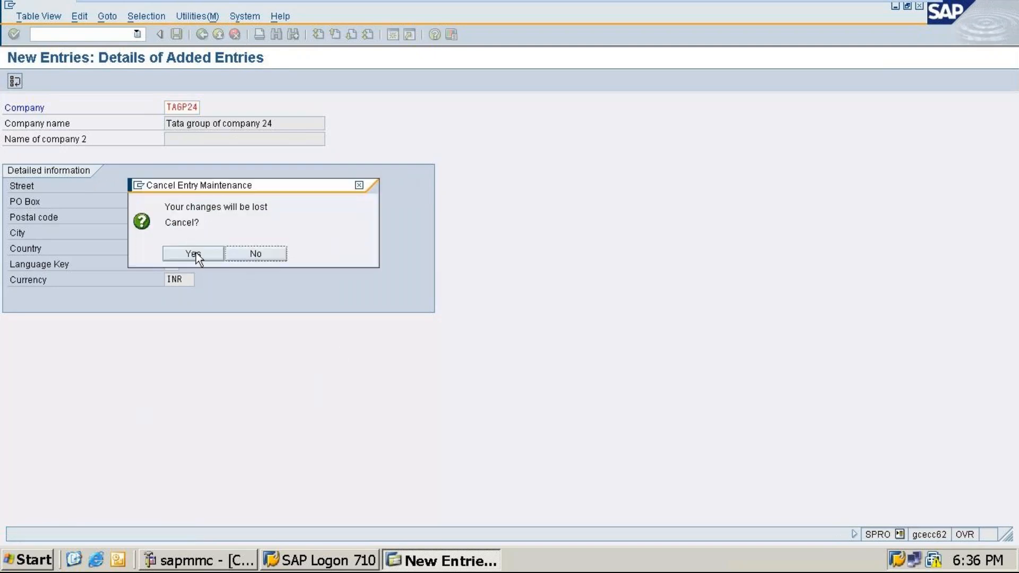
left_click(275, 256)
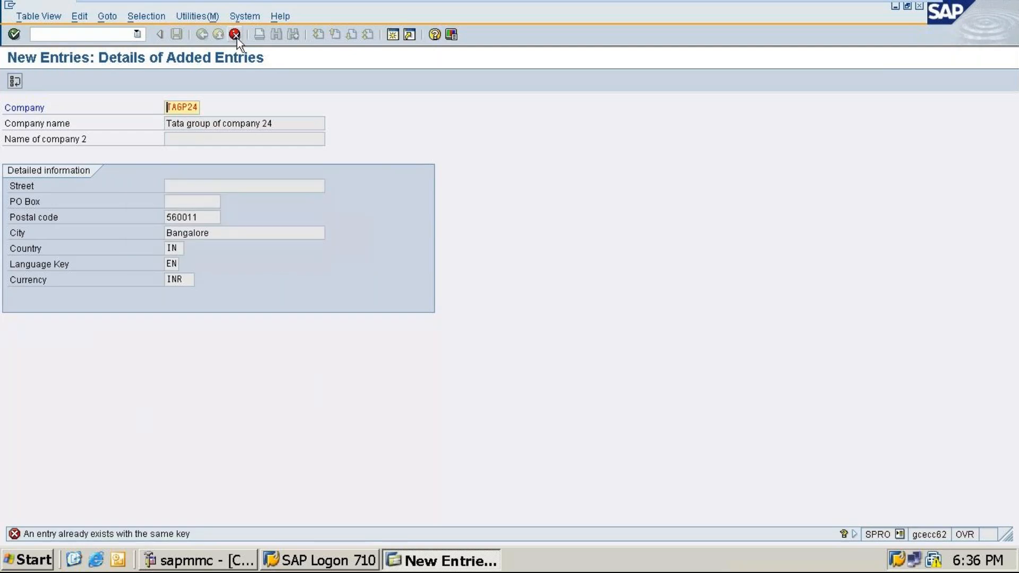
left_click(234, 34)
left_click(193, 254)
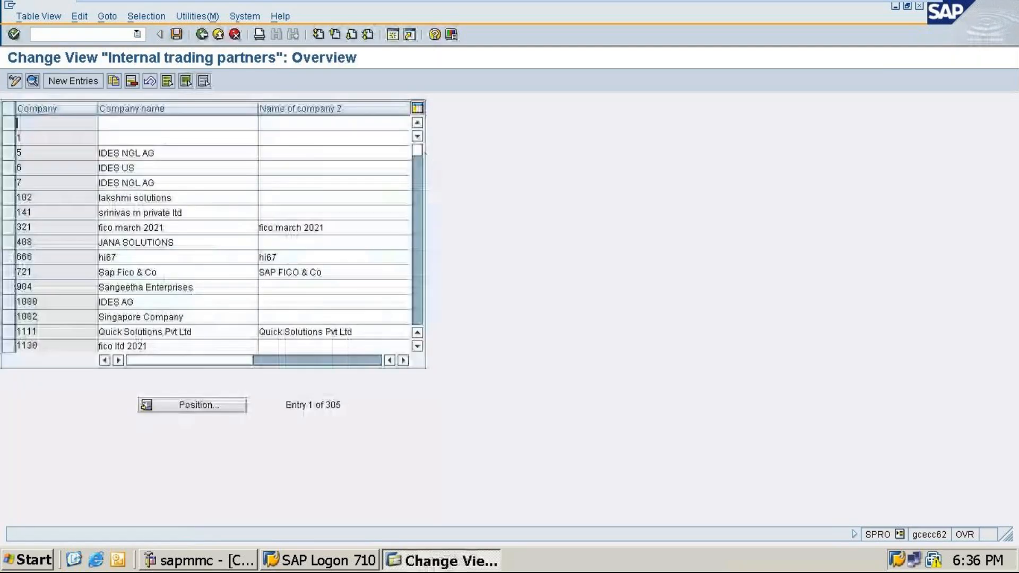
Start a new company entry with the code SUSM10 and the company name Sumi & Company 10.
left_click(77, 81)
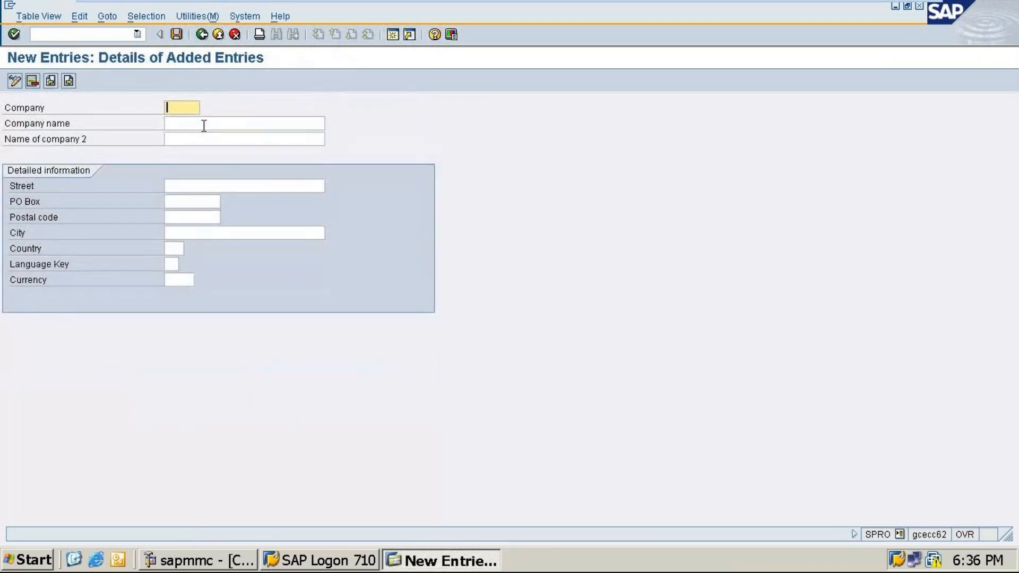
type("SUSM10")
left_click(204, 125)
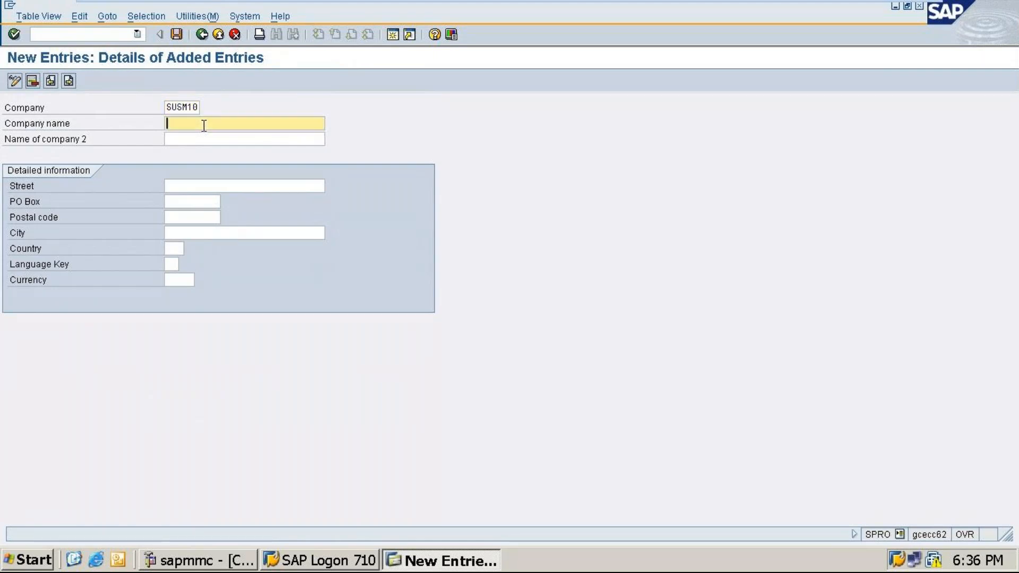
type("Sumi & Company 10")
Fill in the postal code and the city Bangalore, and set country in and language key en for SUSM10.
left_click(187, 218)
type("56")
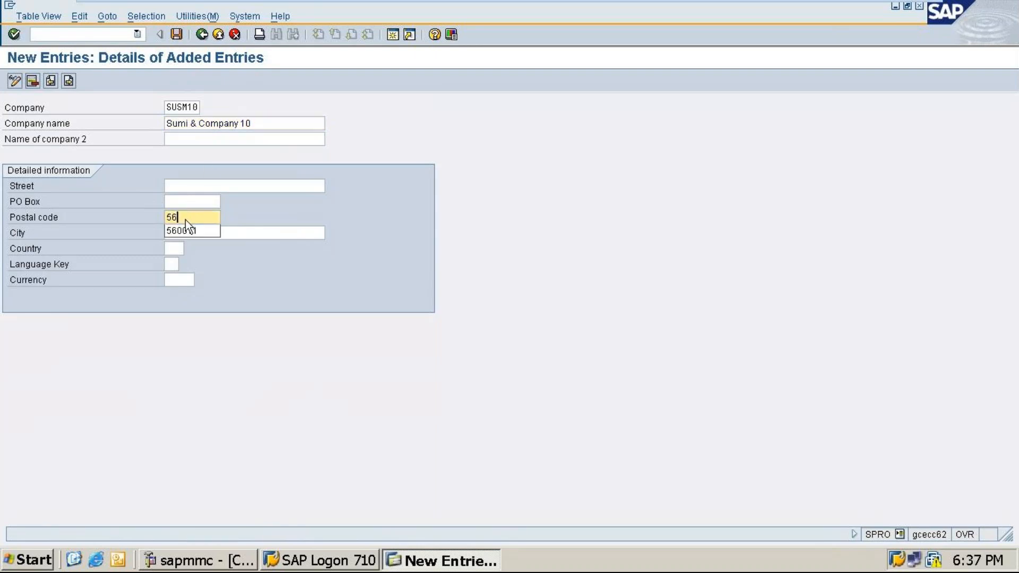
type("0011")
left_click(172, 235)
type("B")
left_click(181, 248)
left_click(171, 248)
type("in")
left_click(173, 264)
type("enn")
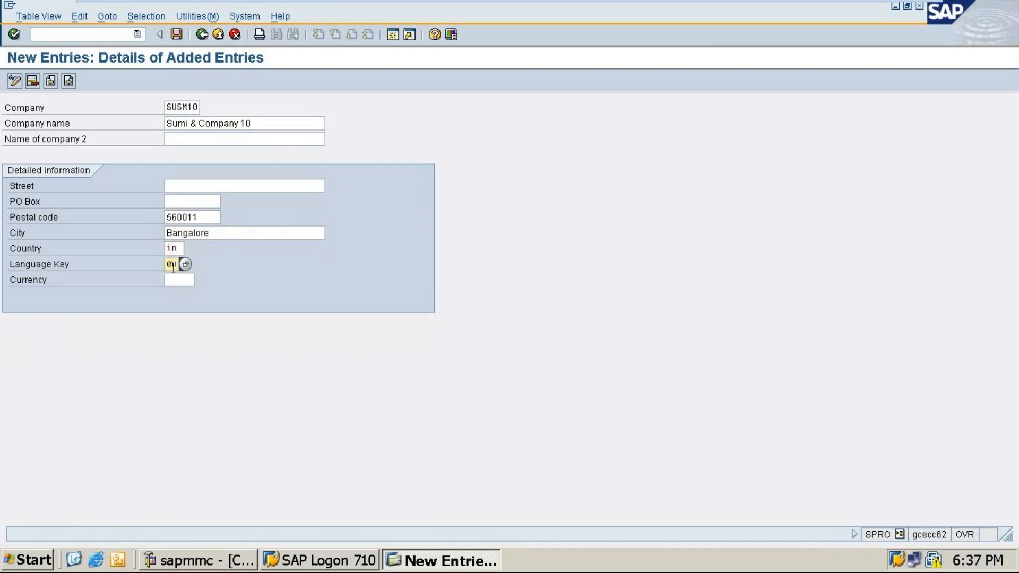
Set the currency to inr and save company SUSM10.
left_click(174, 280)
type("inr")
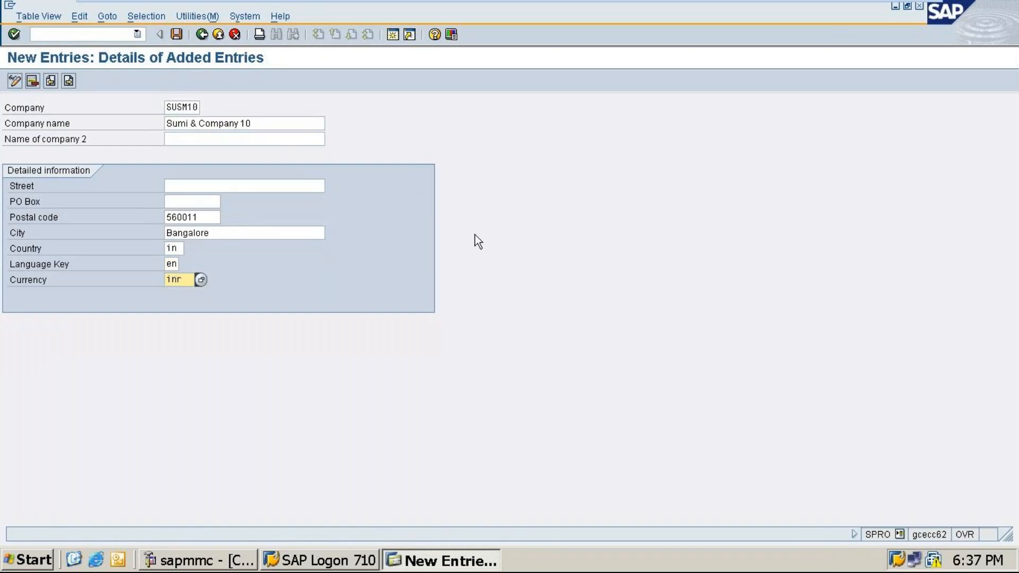
key("Return")
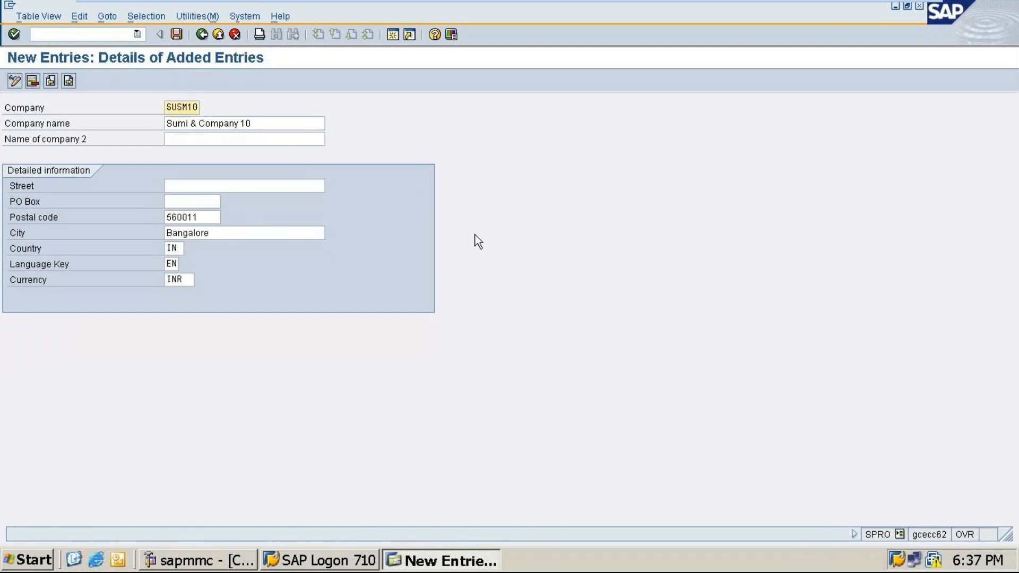
left_click(176, 34)
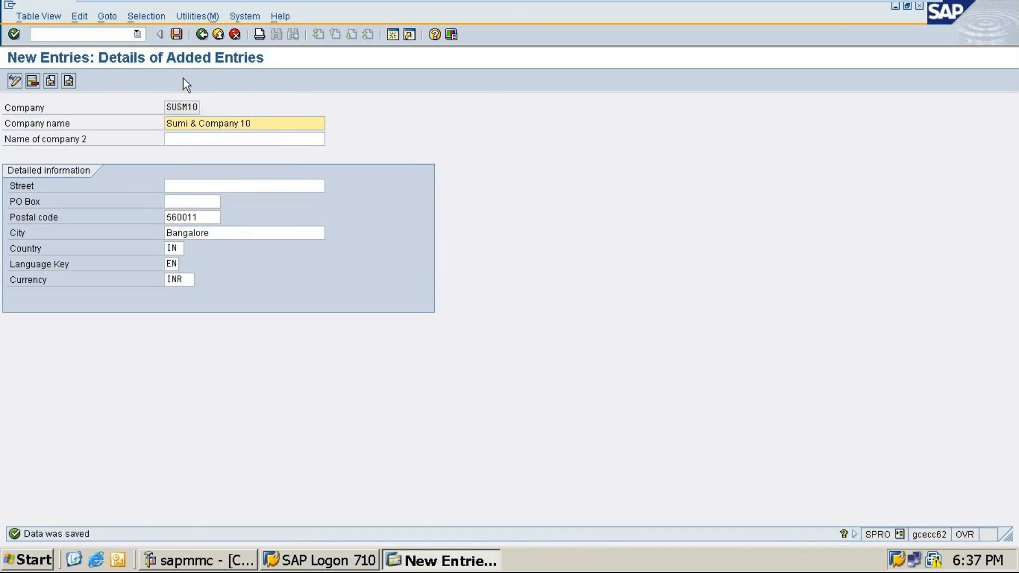
left_click(177, 34)
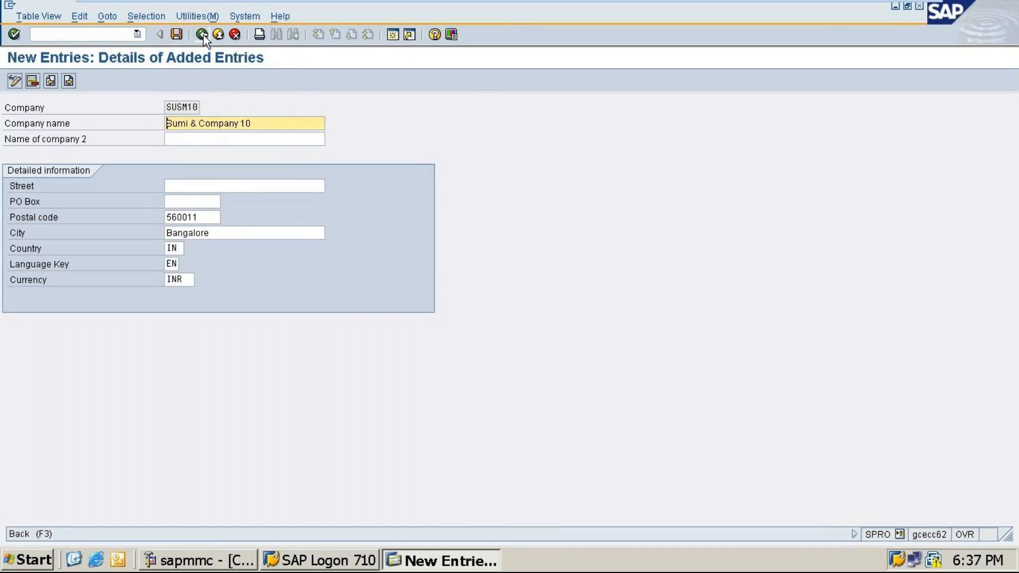
Leave the entry, reopen Define company from the implementation guide and position the company list at SMSM10.
left_click(202, 34)
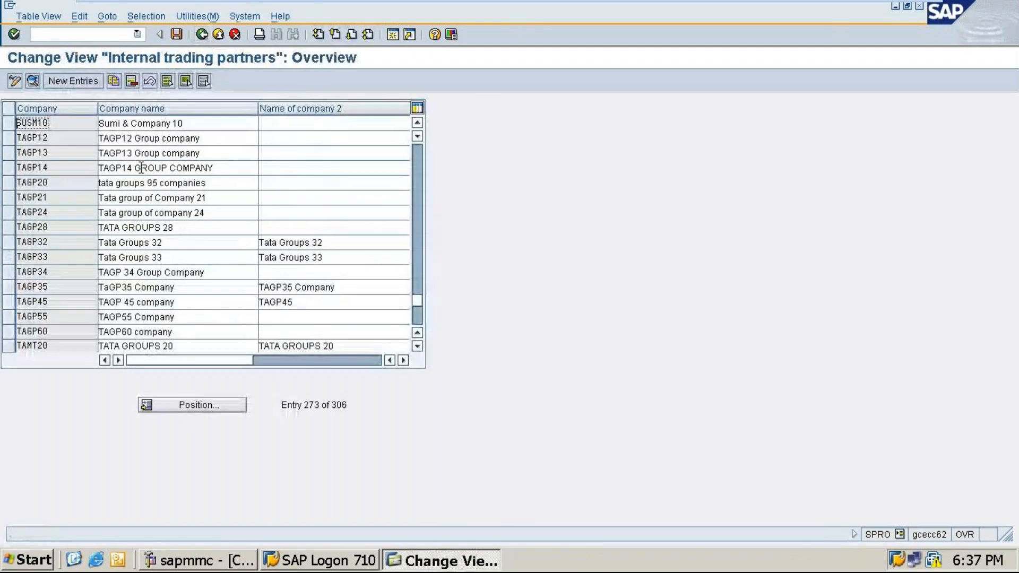
left_click(202, 35)
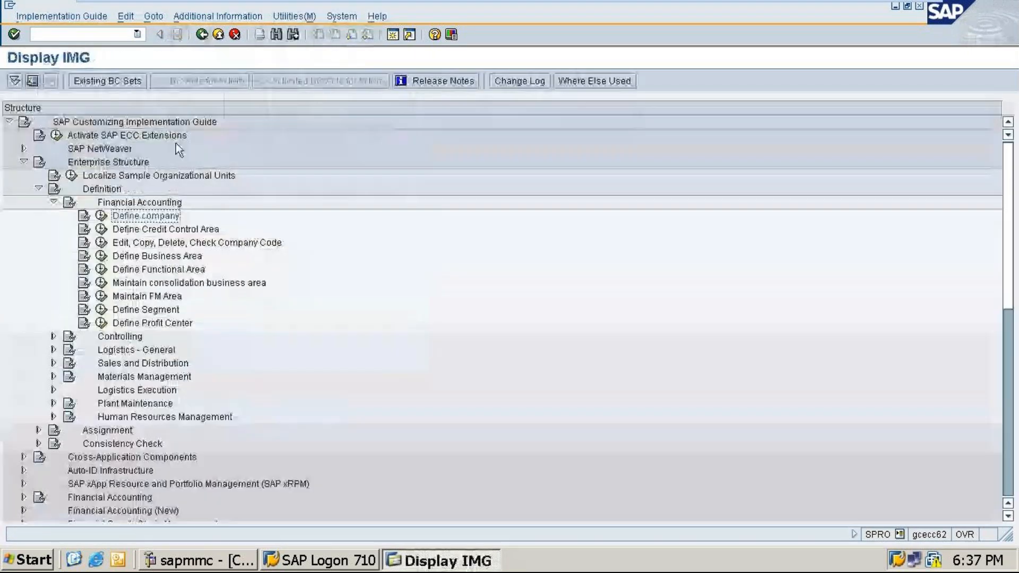
left_click(101, 215)
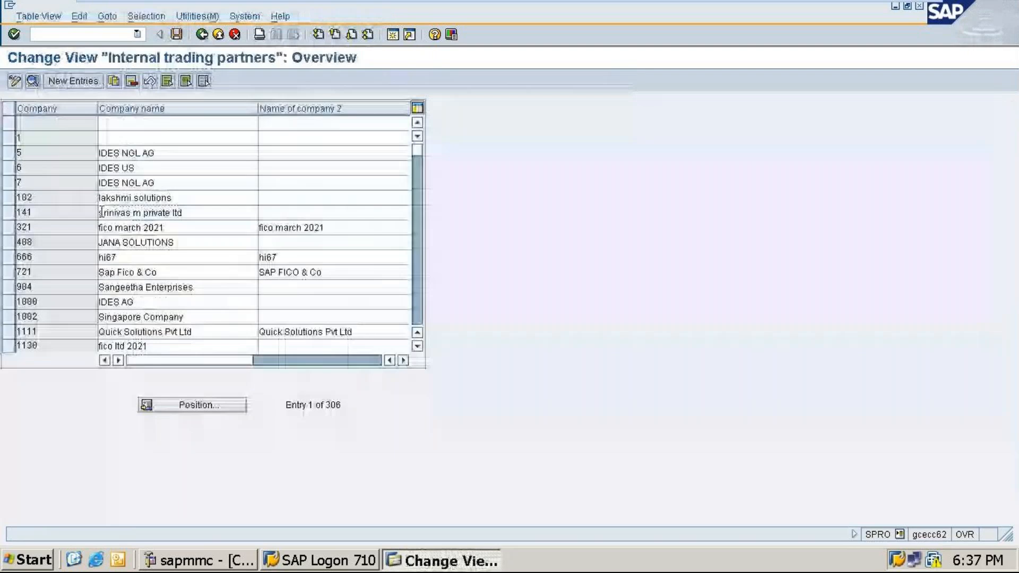
left_click(189, 406)
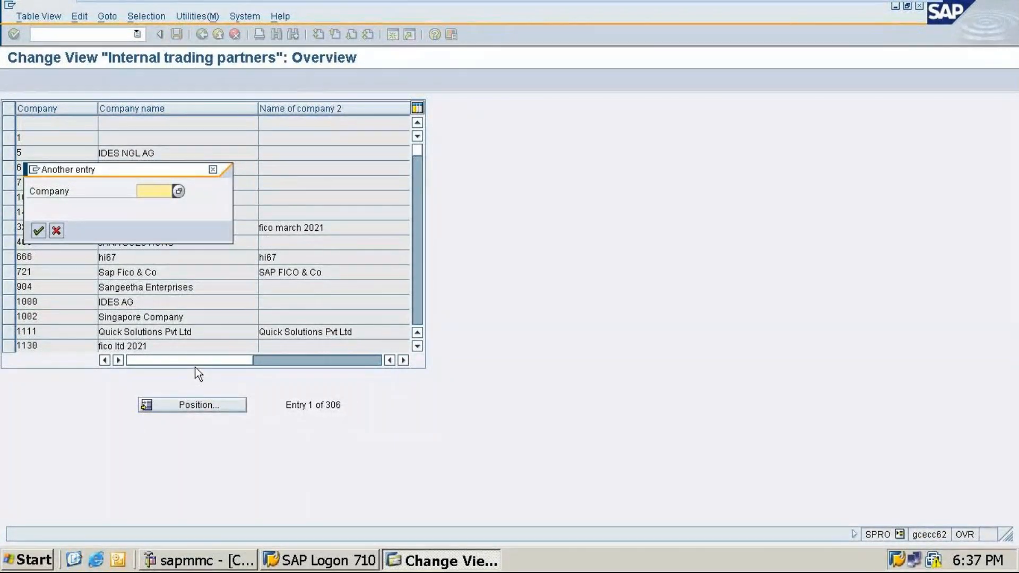
type("SMSM10")
key("BackSpace")
key("BackSpace")
type("10")
left_click(39, 231)
Position the company list at SUSM10.
left_click(201, 407)
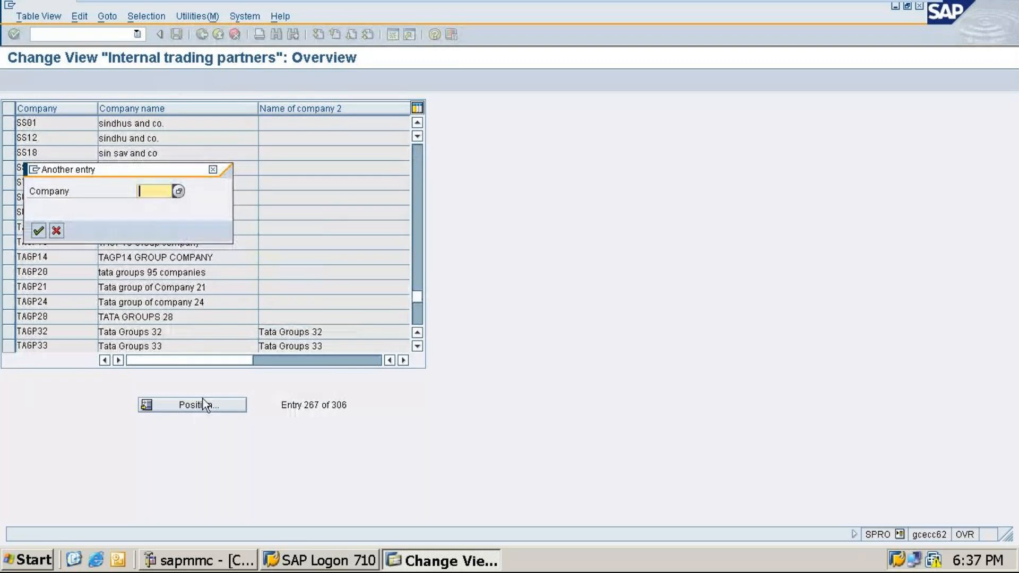
type("SU")
type("S")
type("M10")
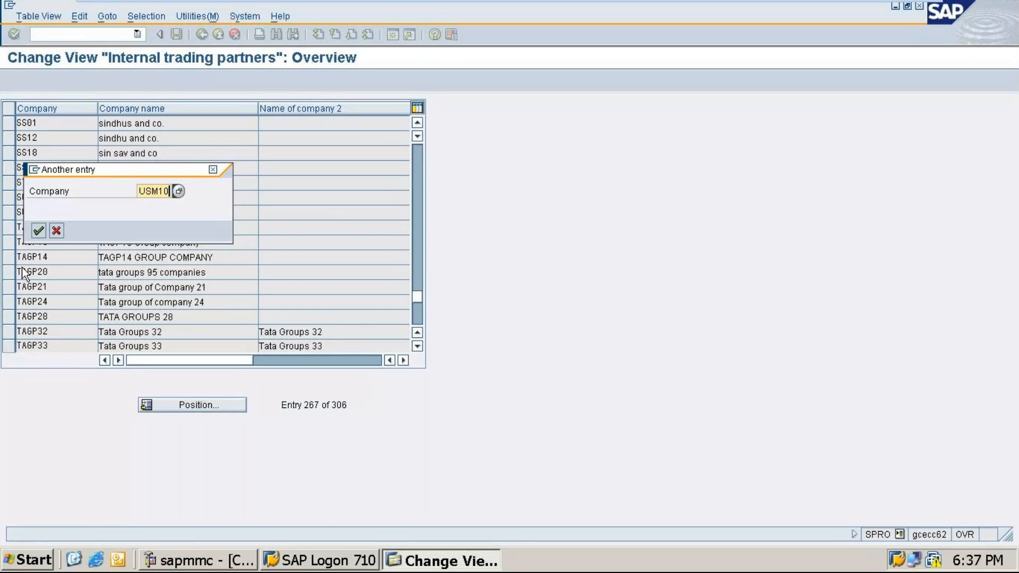
key("Return")
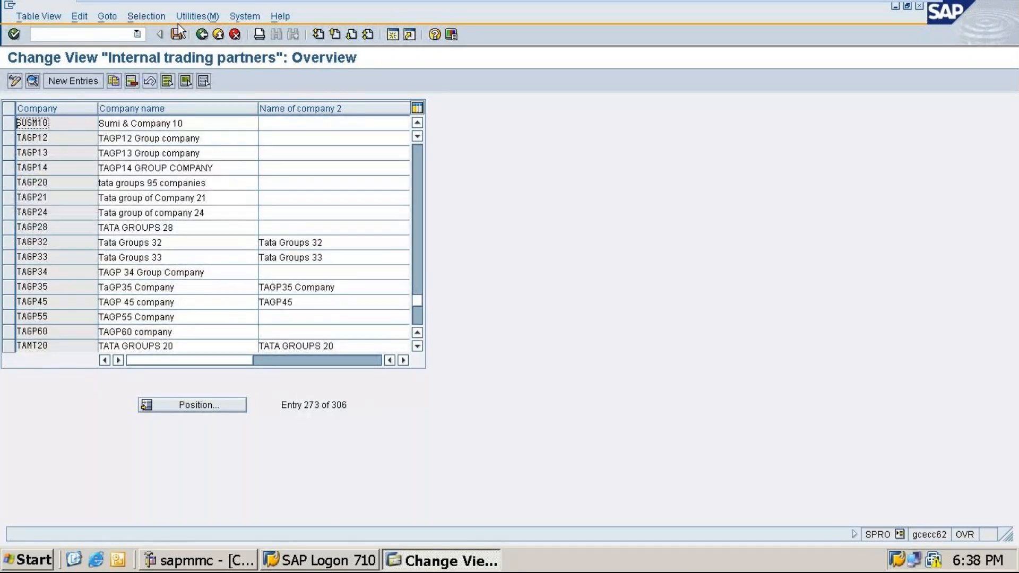
Return to the implementation guide, read the documentation of the Define company activity and close it.
left_click(205, 34)
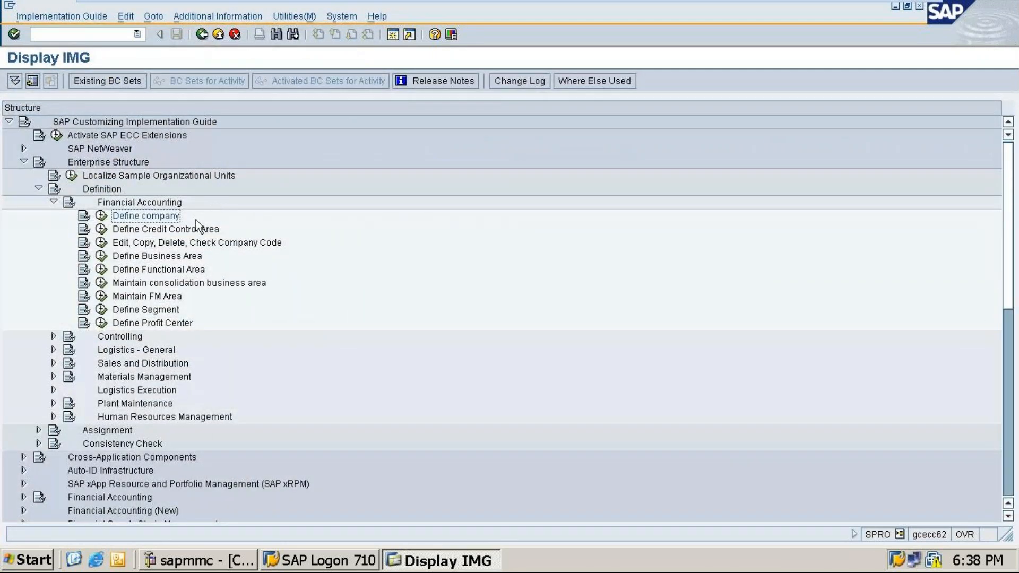
left_click(85, 216)
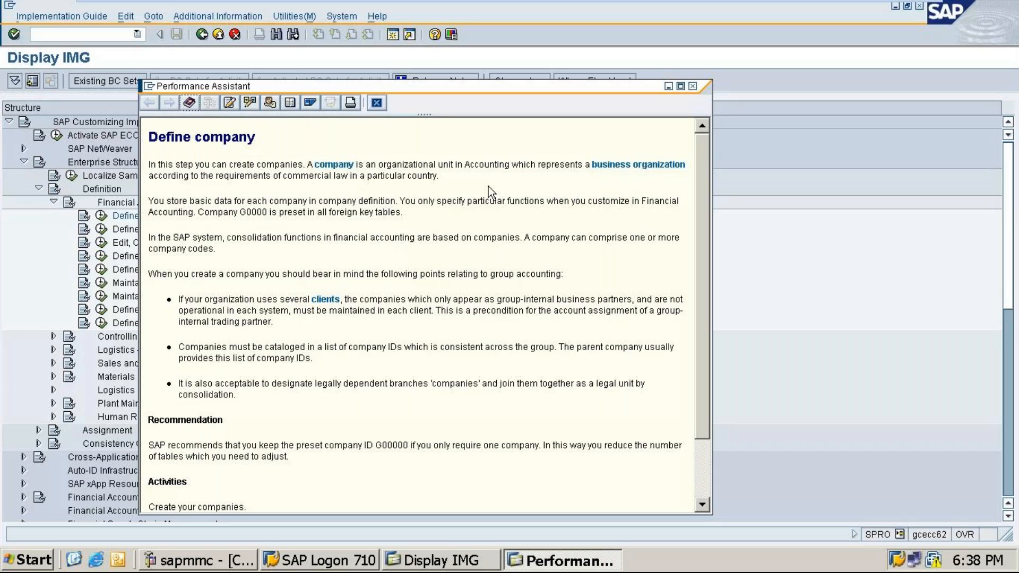
left_click(693, 88)
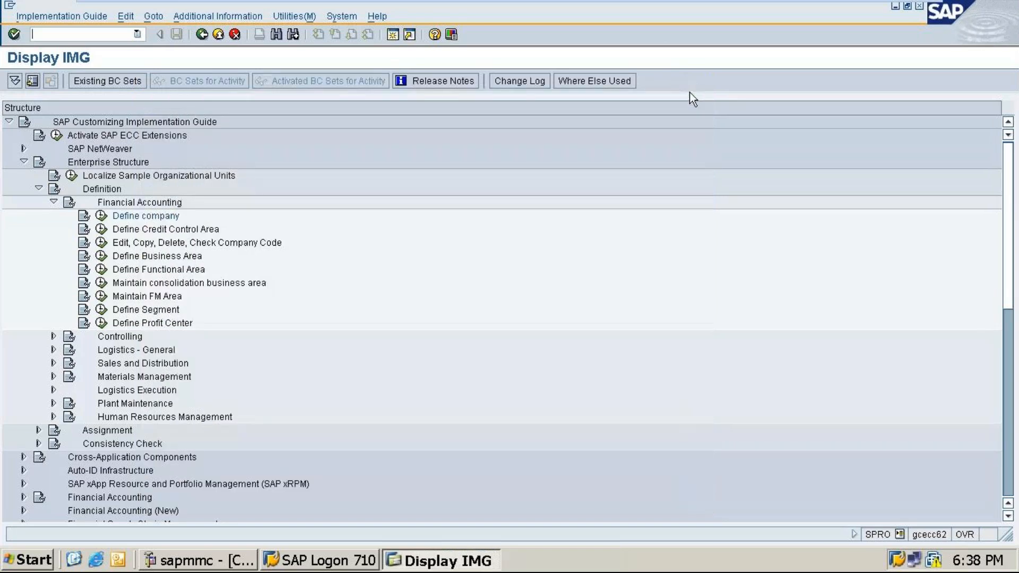
Reopen the Define company activity and look up SUSM10 in the company list again.
left_click(101, 216)
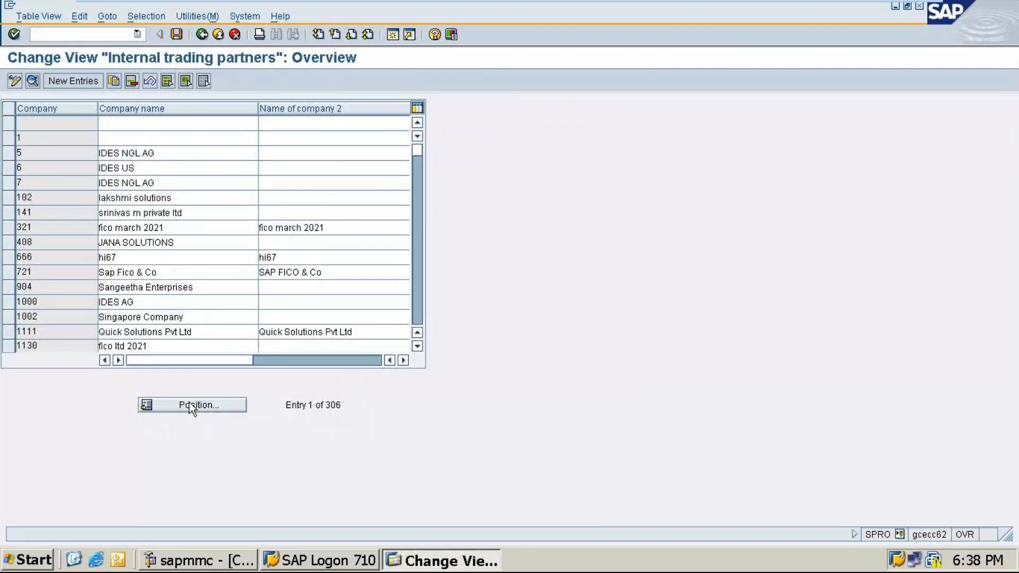
left_click(189, 403)
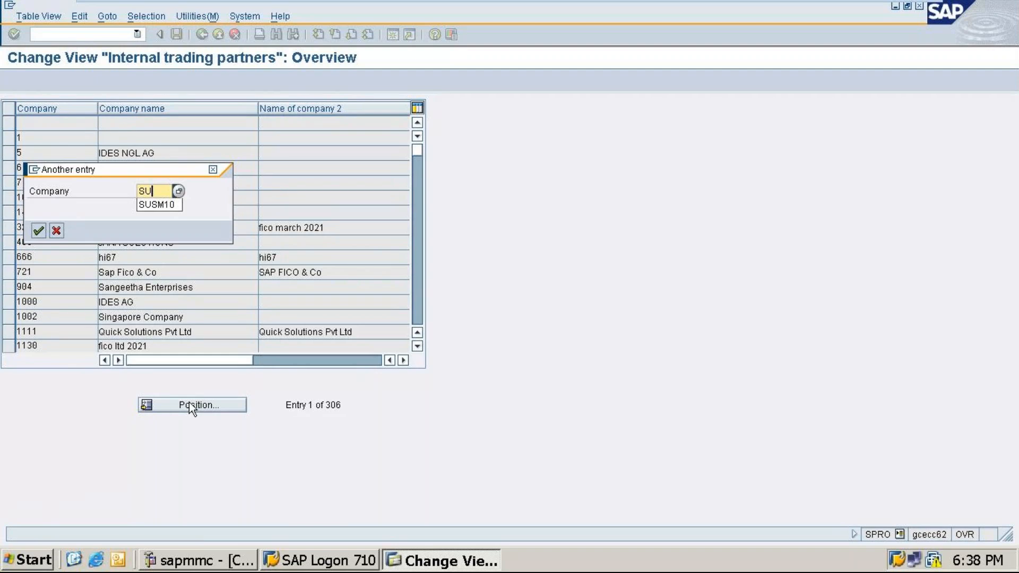
left_click(148, 202)
left_click(38, 231)
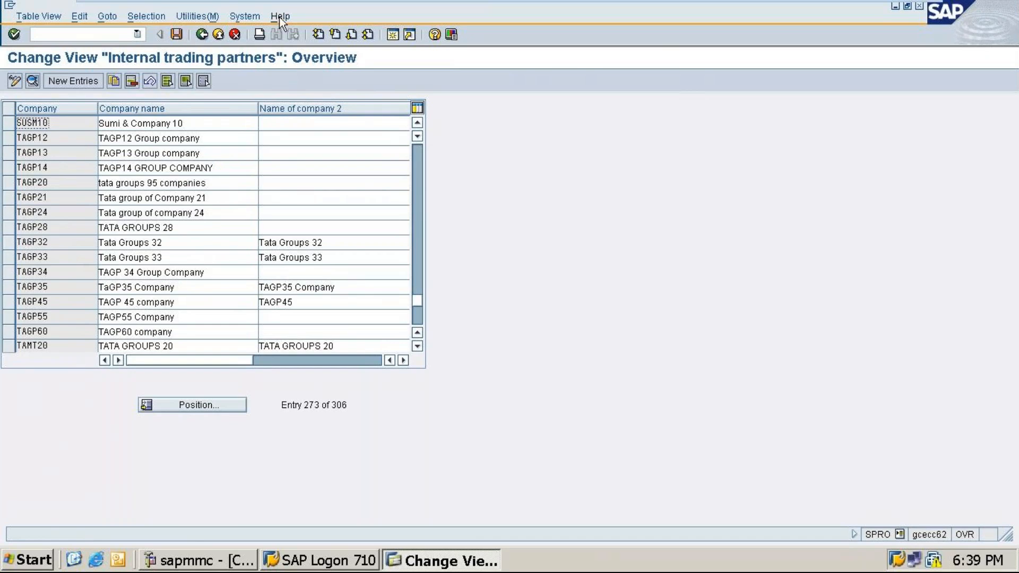
Return to the implementation guide, read the documentation of the Define company activity in a maximized window and close it.
left_click(202, 34)
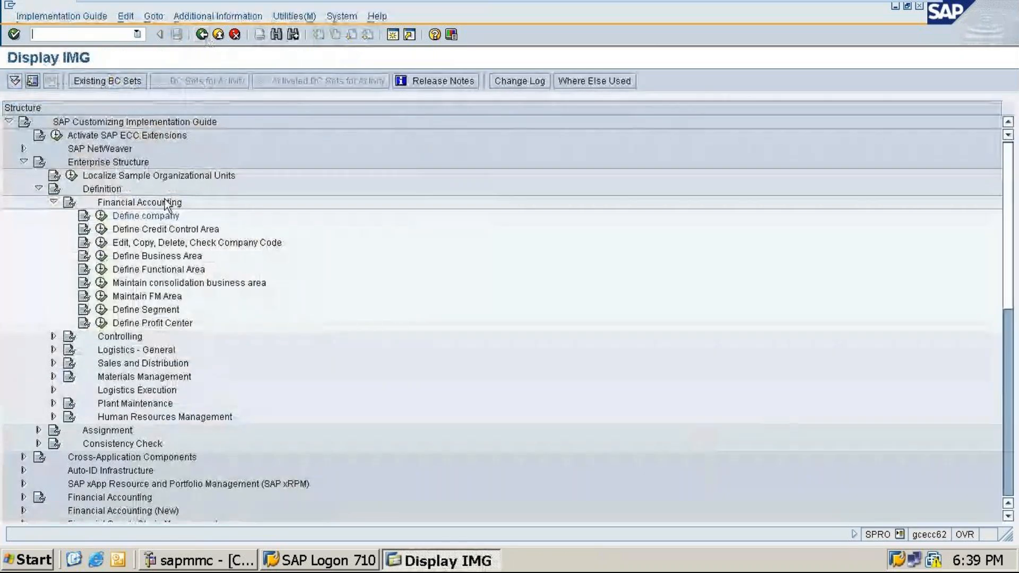
left_click(84, 229)
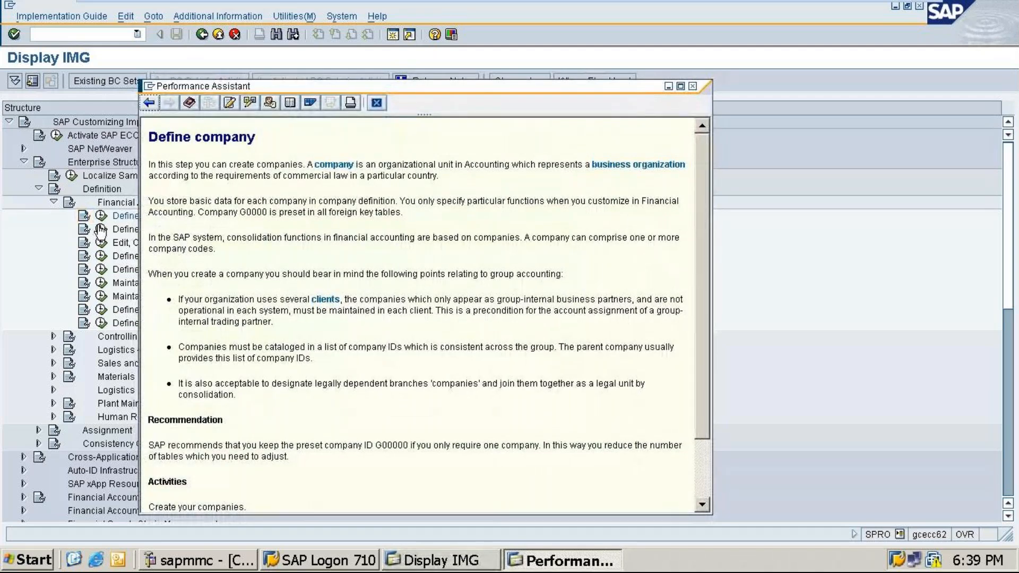
left_click(681, 86)
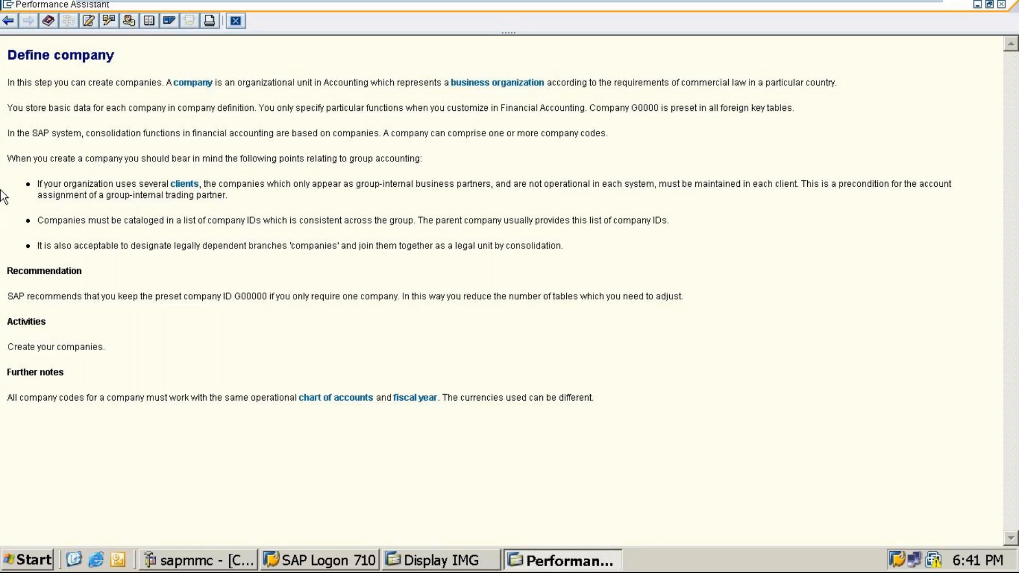
left_click(1003, 5)
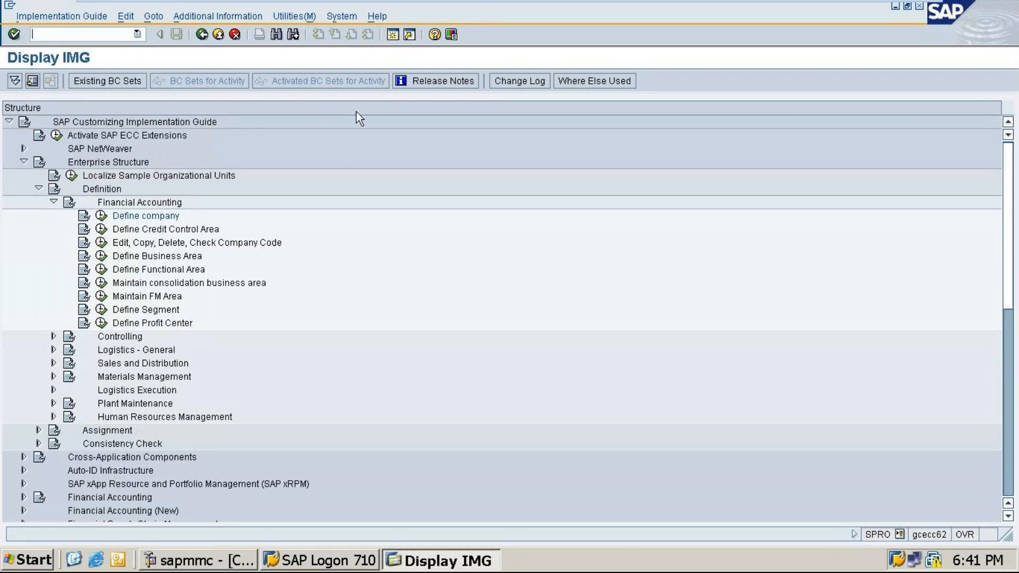
Open the documentation of Edit, Copy, Delete, Check Company Code and highlight its introduction and the company code key explanation while reading.
left_click(83, 245)
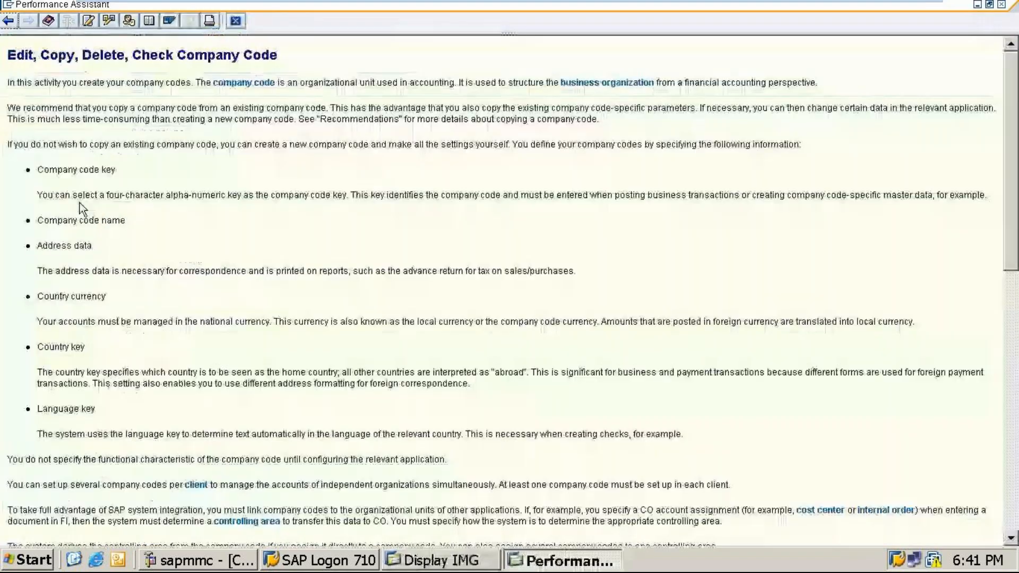
mouse_move(638, 6)
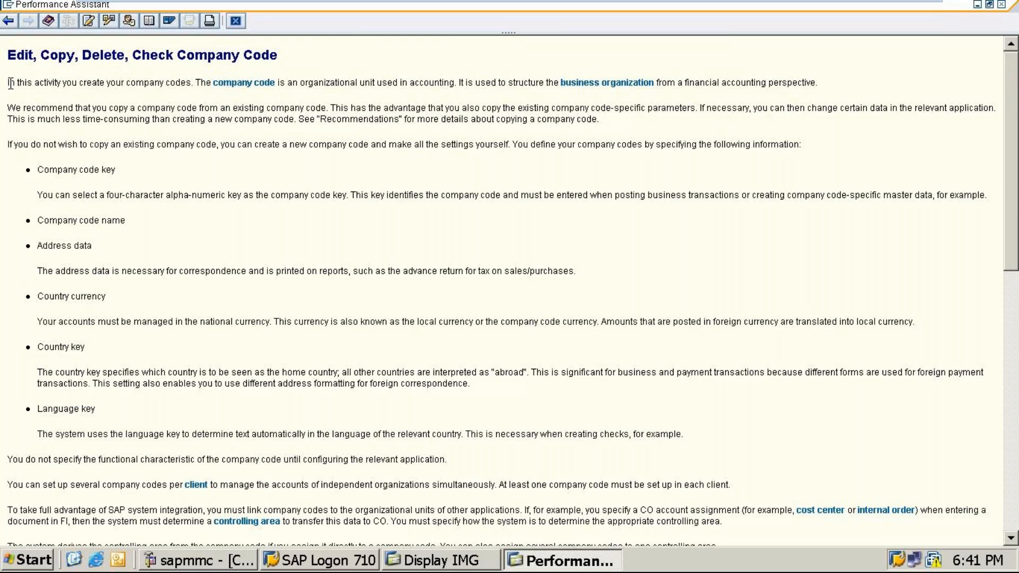
left_click_drag(10, 83, 829, 92)
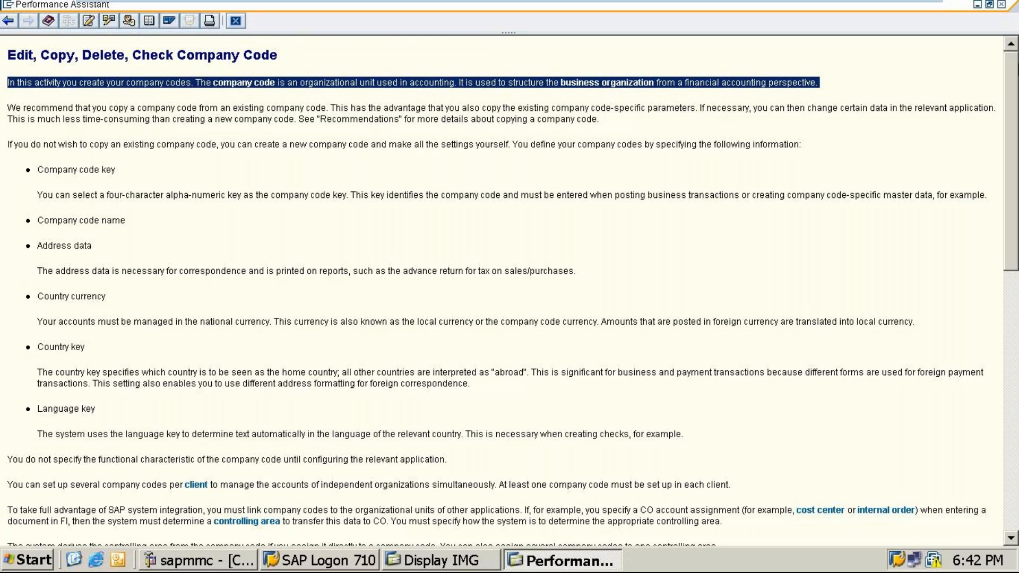
left_click_drag(39, 195, 130, 221)
left_click_drag(360, 206, 987, 196)
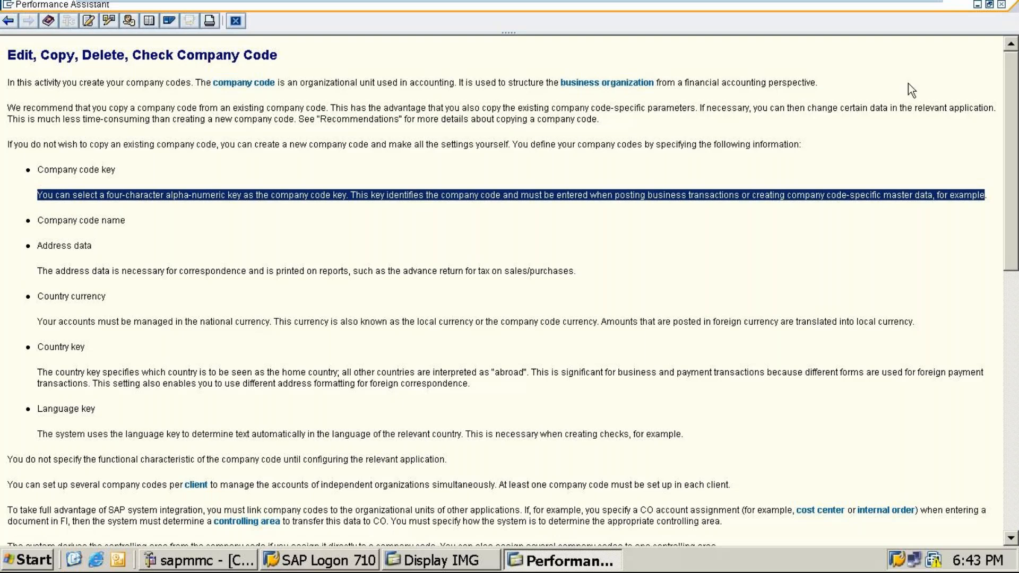
scroll(909, 84, "down", 3)
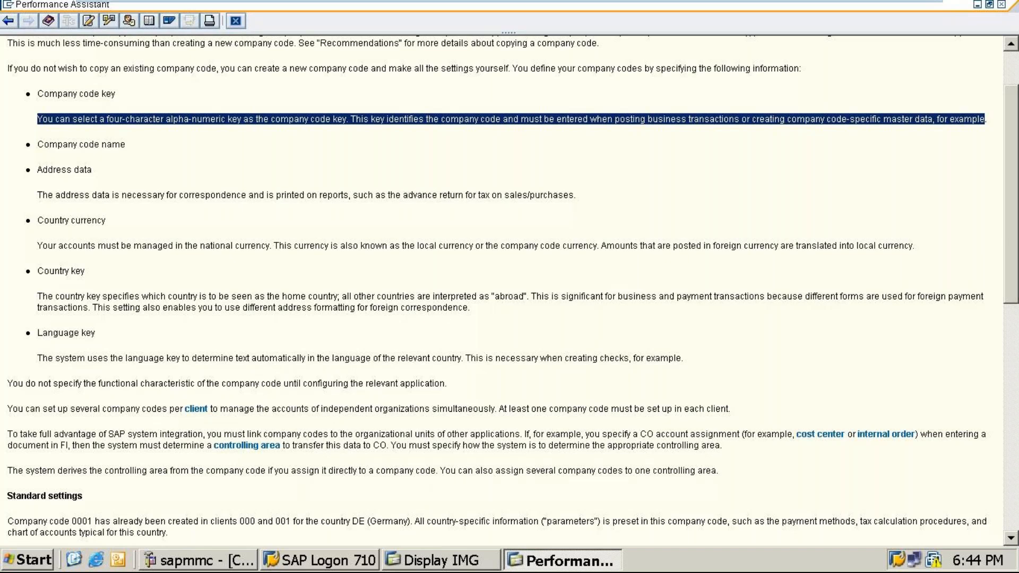
scroll(439, 414, "up", 3)
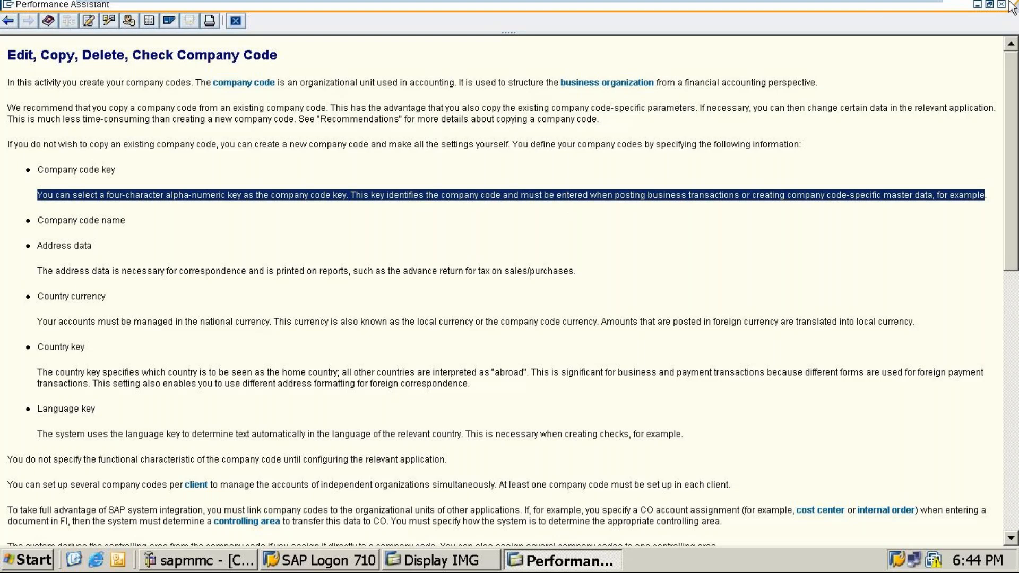
Check the GoTo meeting window, return to the ECC virtual machine and close the company code documentation.
left_click(881, 7)
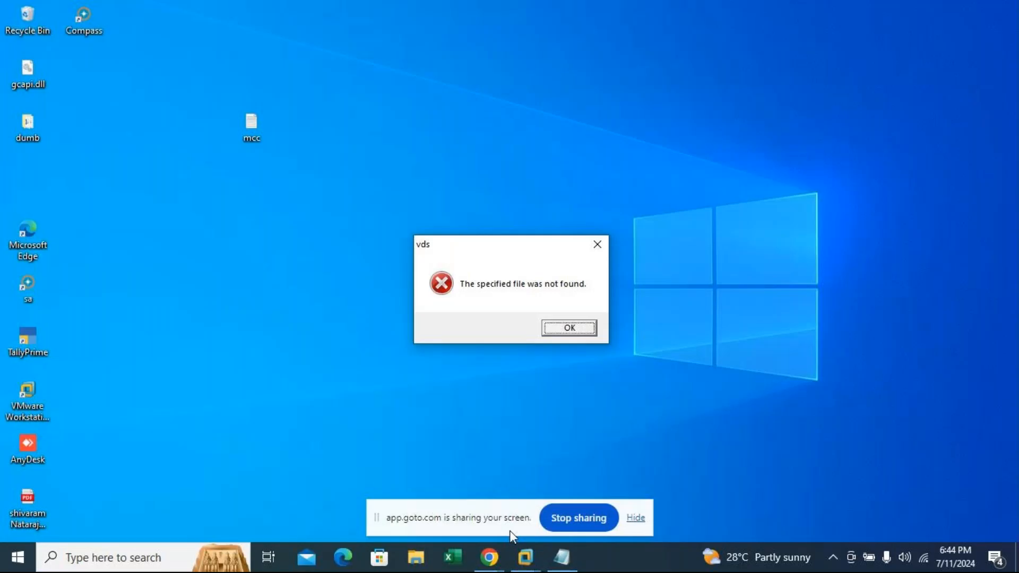
left_click(597, 244)
mouse_move(489, 557)
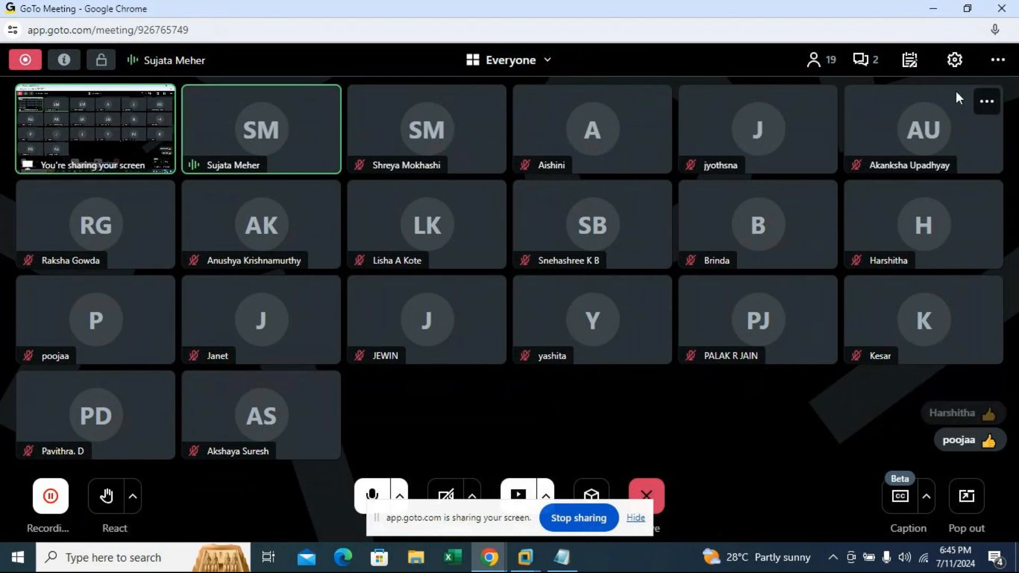
left_click(934, 8)
mouse_move(532, 556)
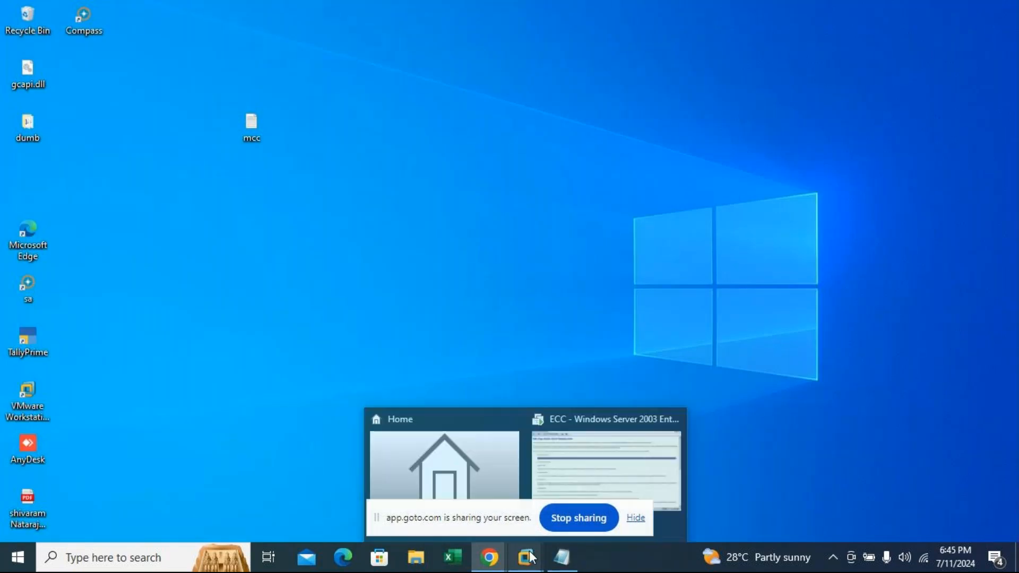
left_click(611, 480)
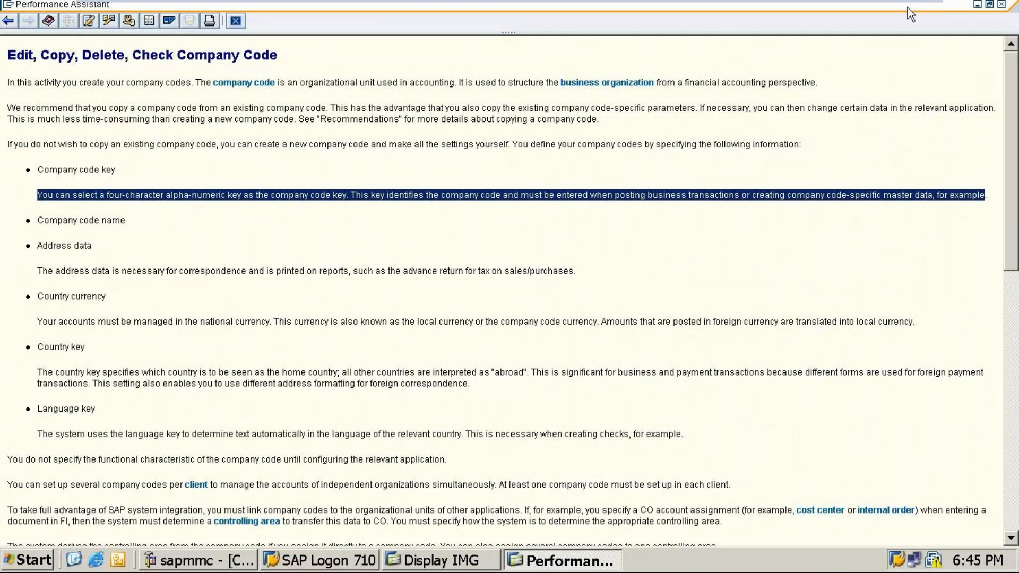
left_click(1001, 5)
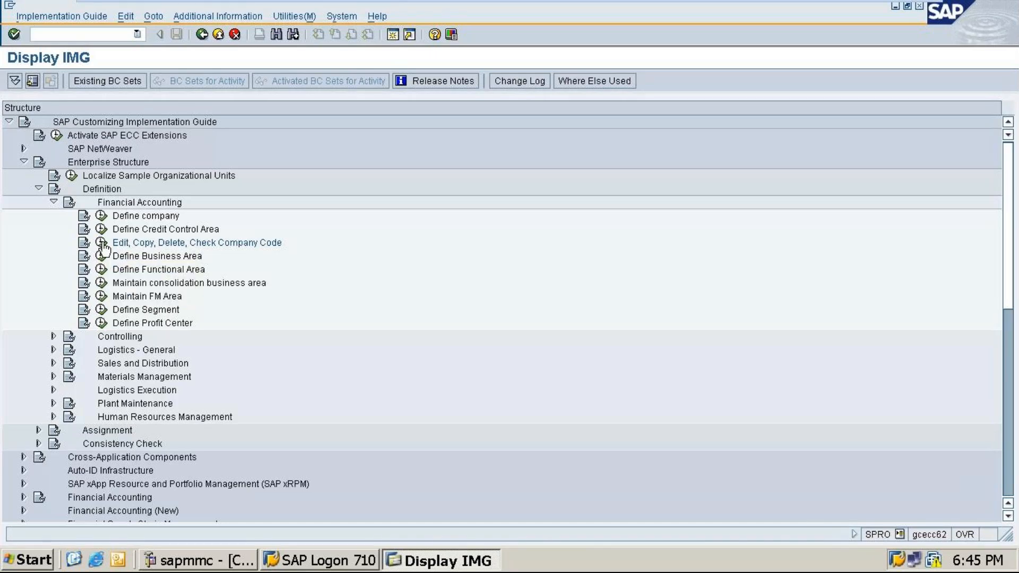
Switch to the Notepad notes and add the heading "To create Company code" with a line of asterisks beneath it.
left_click(887, 9)
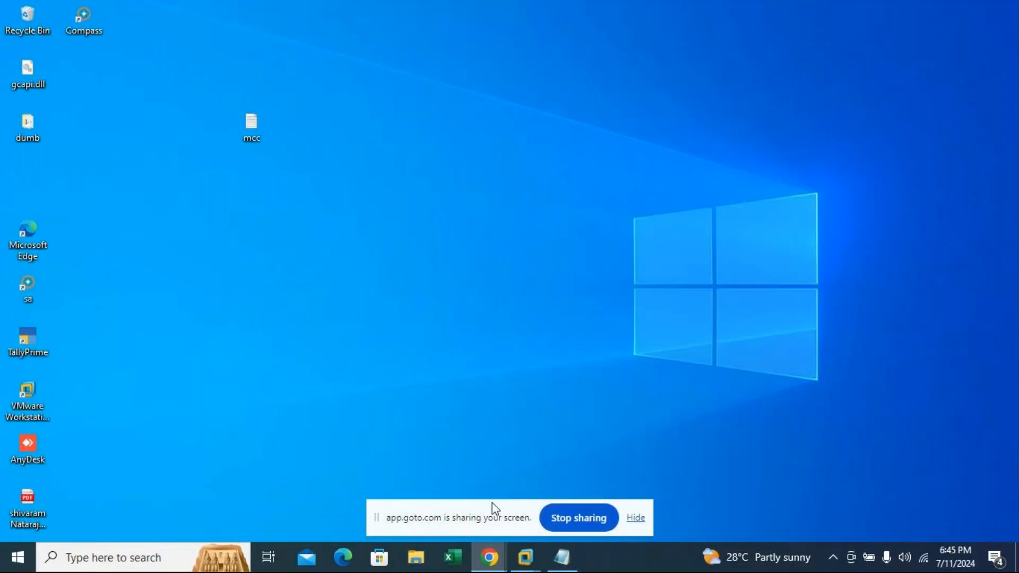
left_click(563, 558)
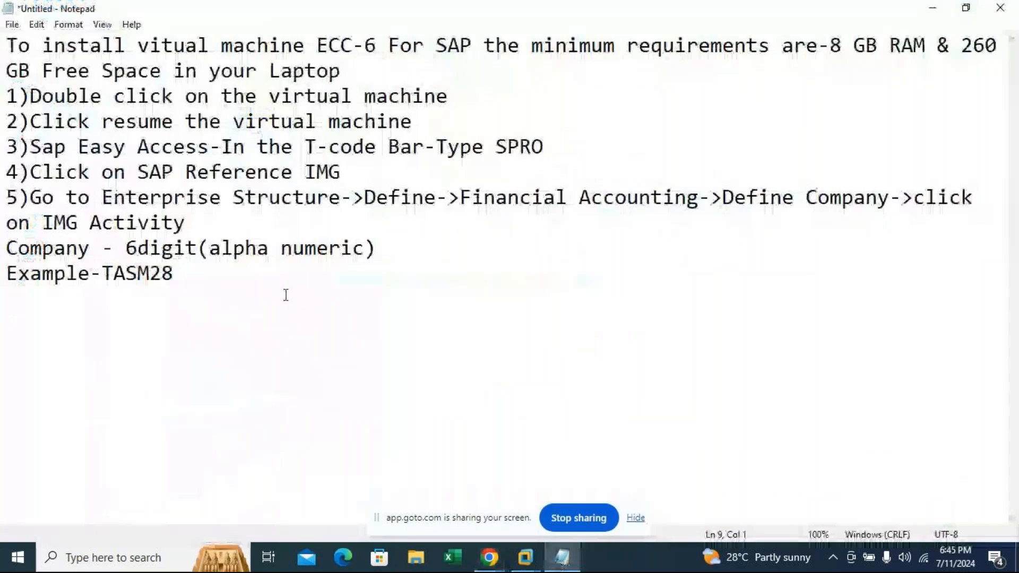
key("Return")
type("To create Company code")
key("Return")
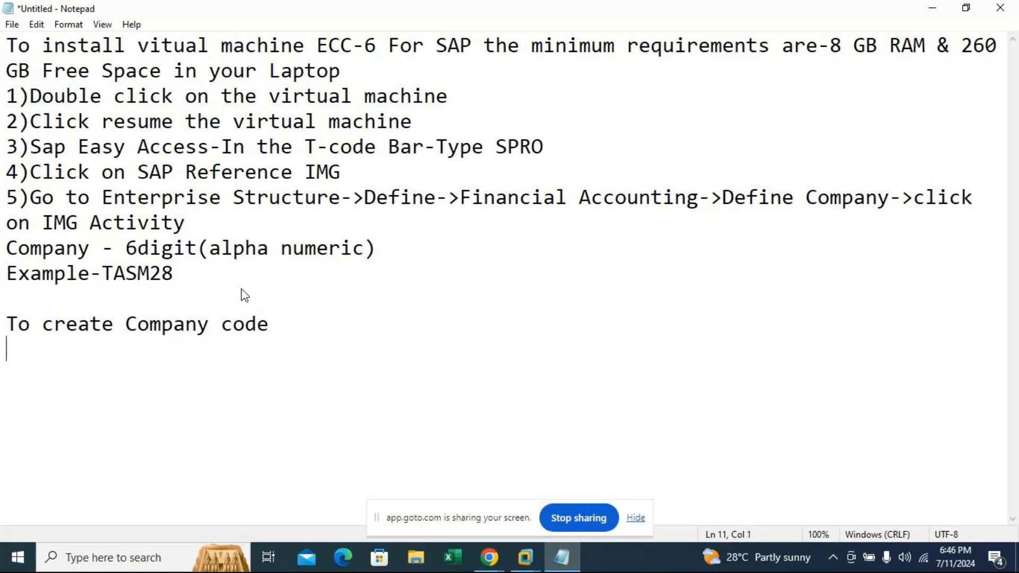
type("***************************")
key("Return")
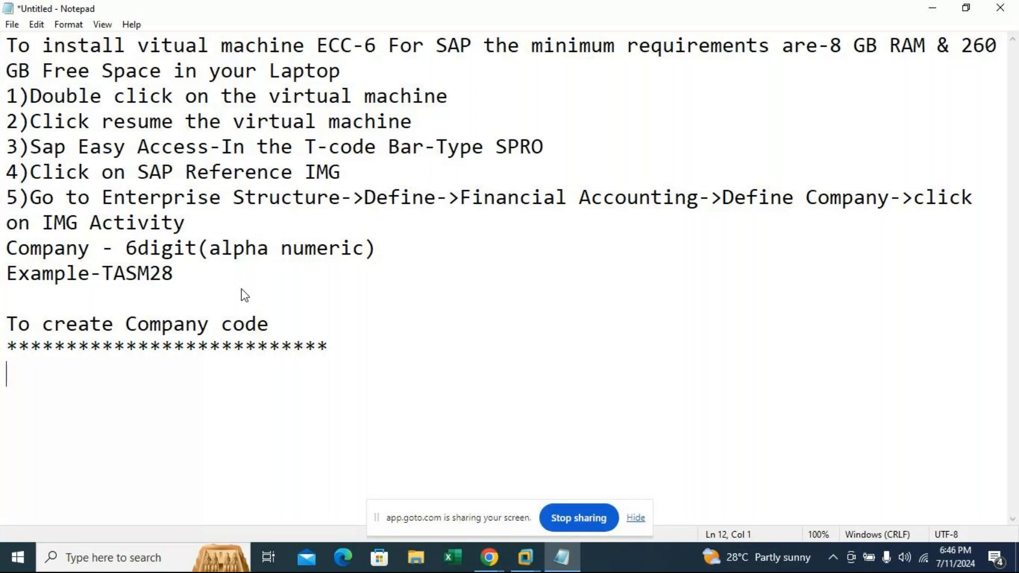
Write the path "Spro->Sap Reference IMG->Enterprise Structure->Definition->Finanacial" under the company code heading.
type("Spro->")
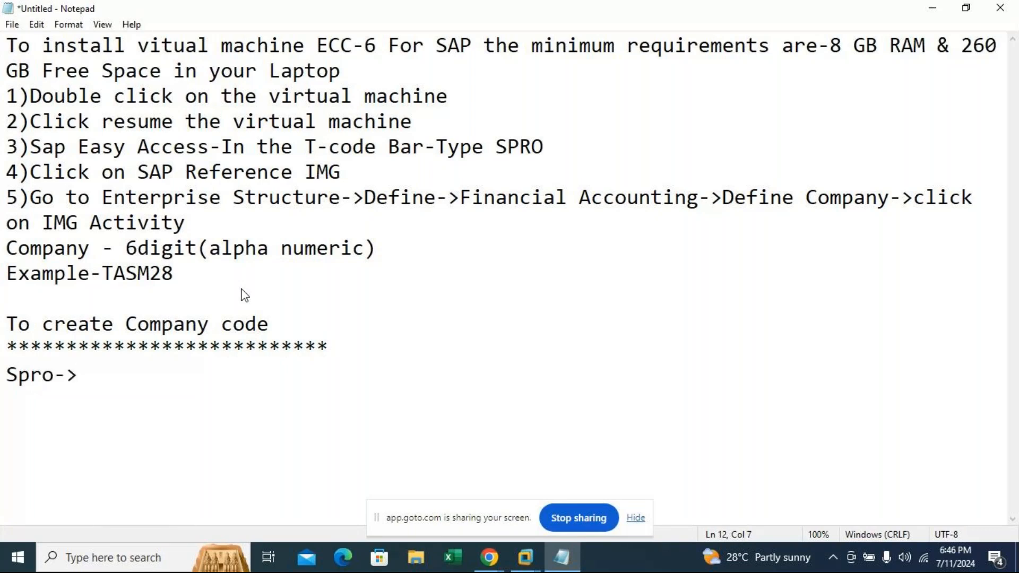
type("Sap Reference IMg")
key("BackSpace")
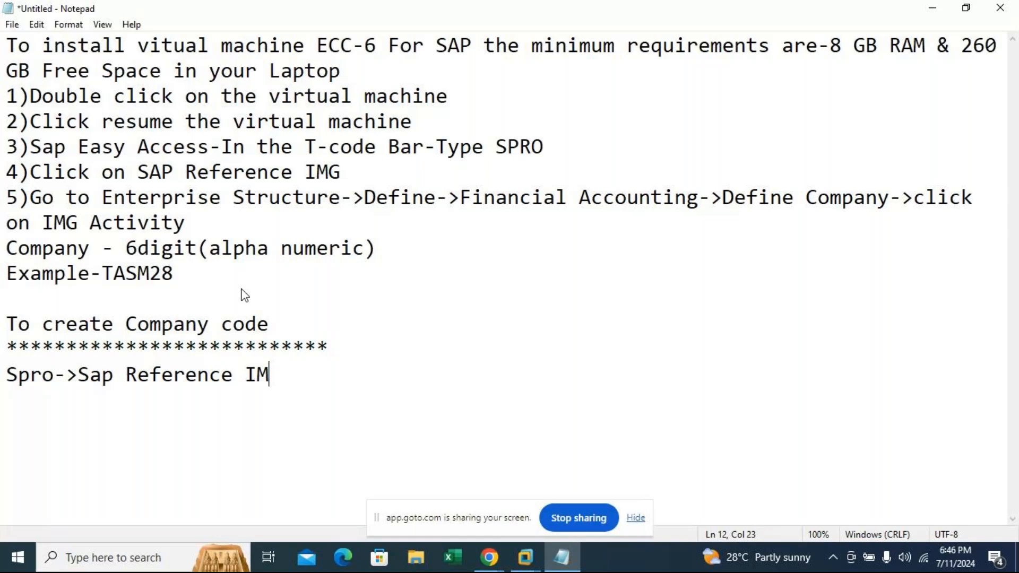
type("G->F")
key("BackSpace")
type("Enterp")
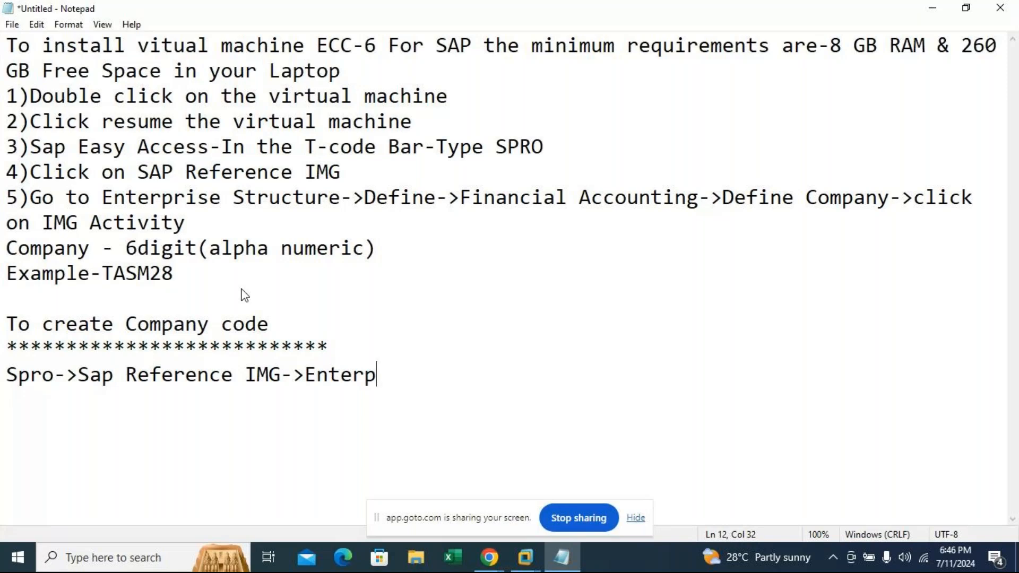
type("rise Struct")
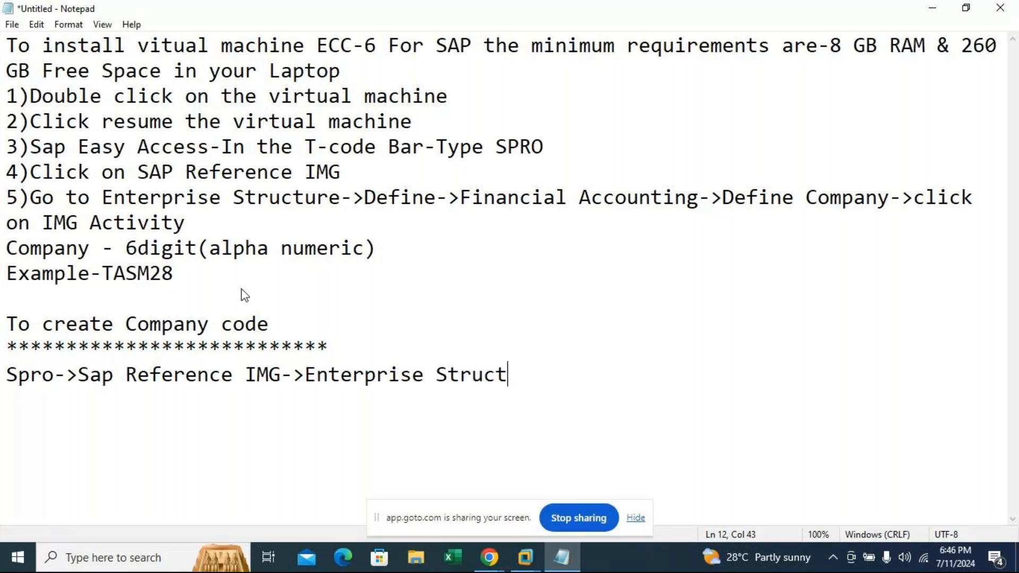
type("ure->Definition->Finanacial")
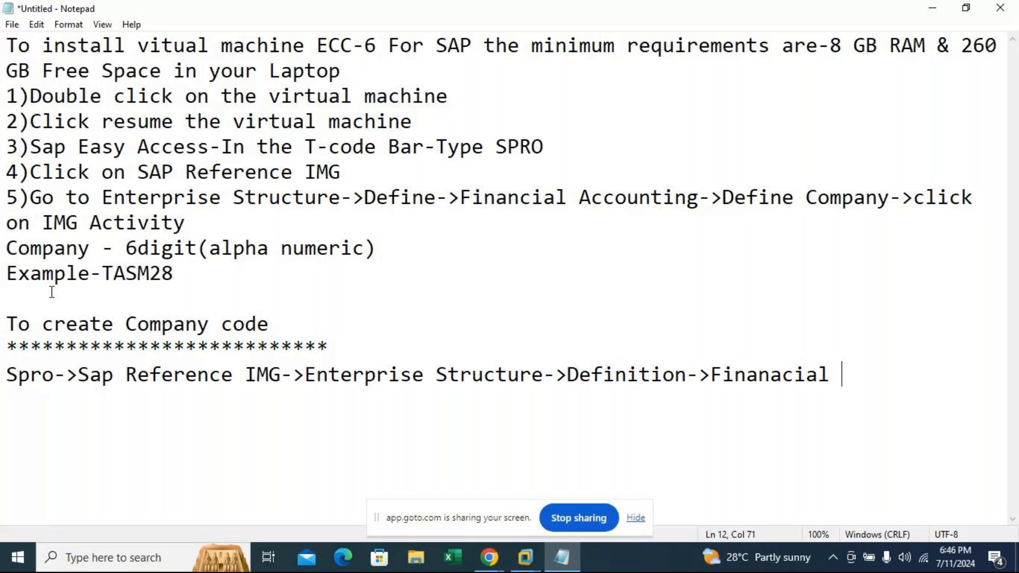
Change "Definition" to "Define" in the company code path and append "Accounting->" at its end.
left_click(686, 376)
key("BackSpace")
key("BackSpace")
key("BackSpace")
key("BackSpace")
key("BackSpace")
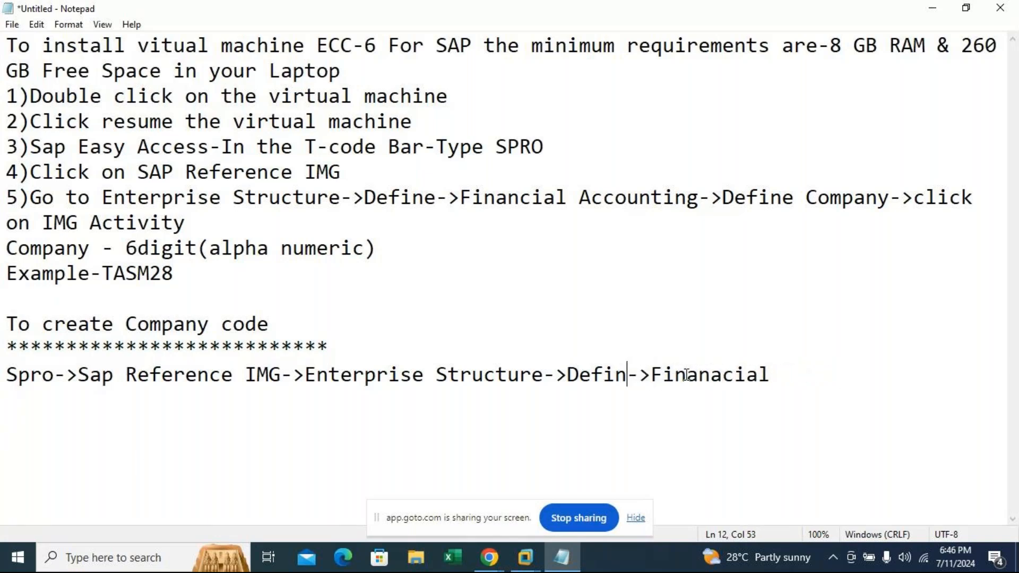
type("e")
left_click(806, 378)
type("Accounting->")
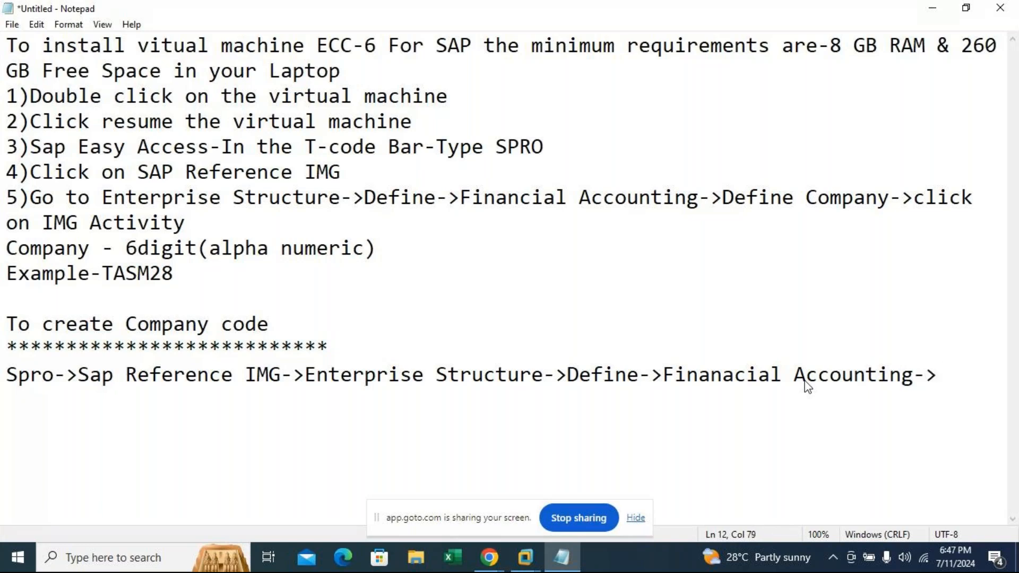
Check the company code activity's name in the virtual machine and continue the Notepad path with "Clicl on Edit,Delete,".
left_click(526, 558)
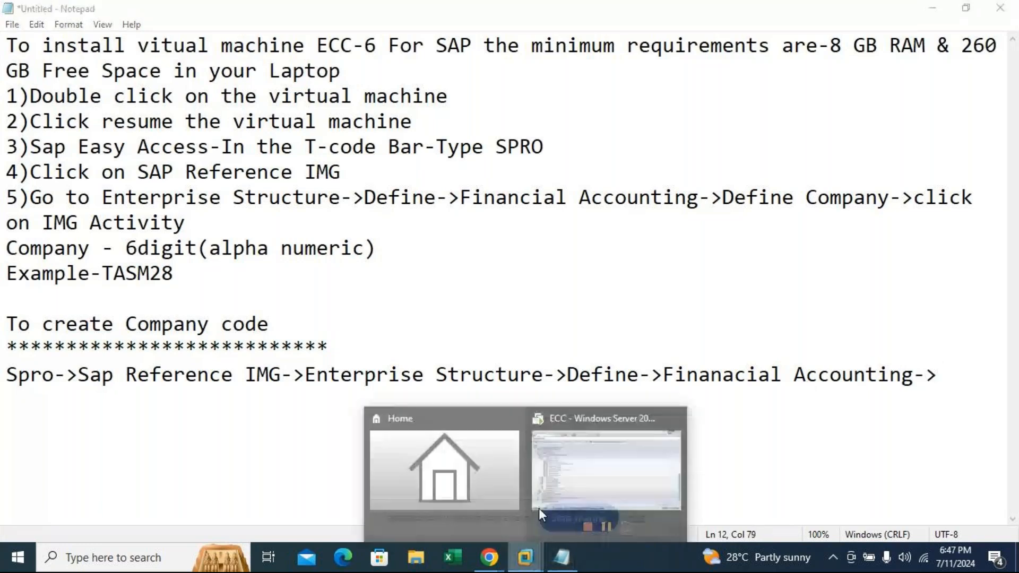
left_click(619, 474)
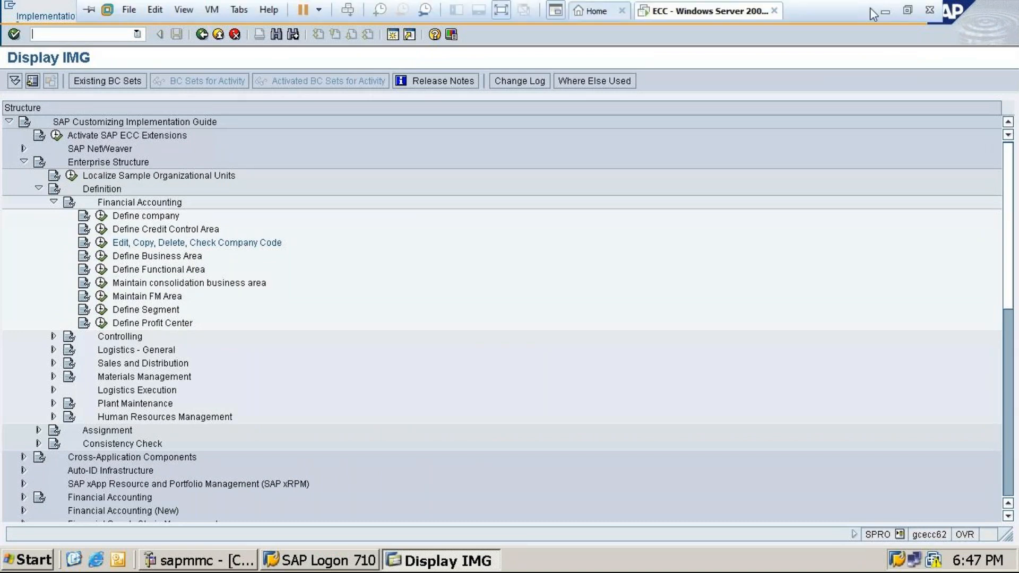
left_click(884, 10)
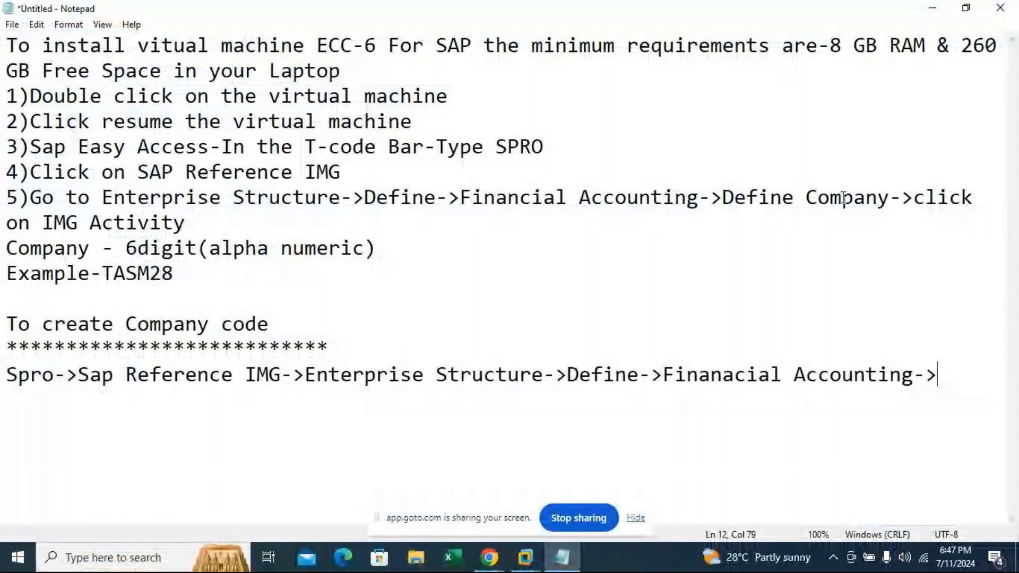
type("Clicl")
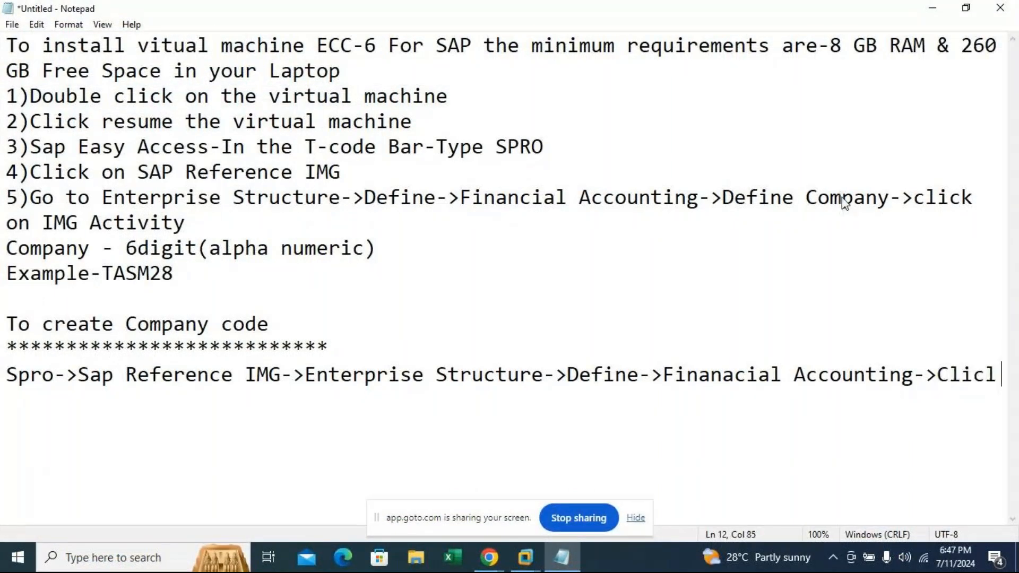
type(" on Edit,De;")
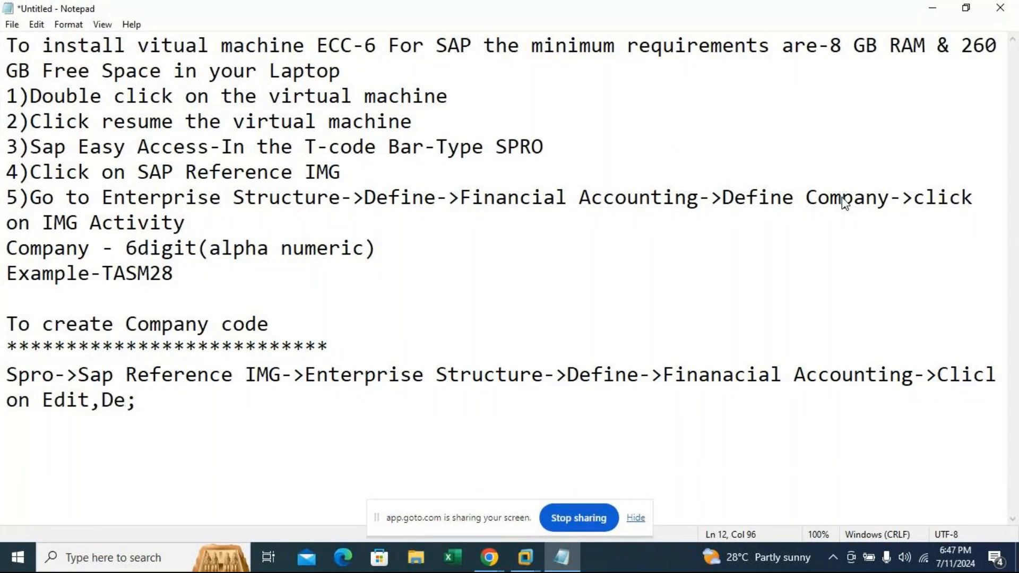
key("BackSpace")
type("lete")
key("BackSpace")
type(",")
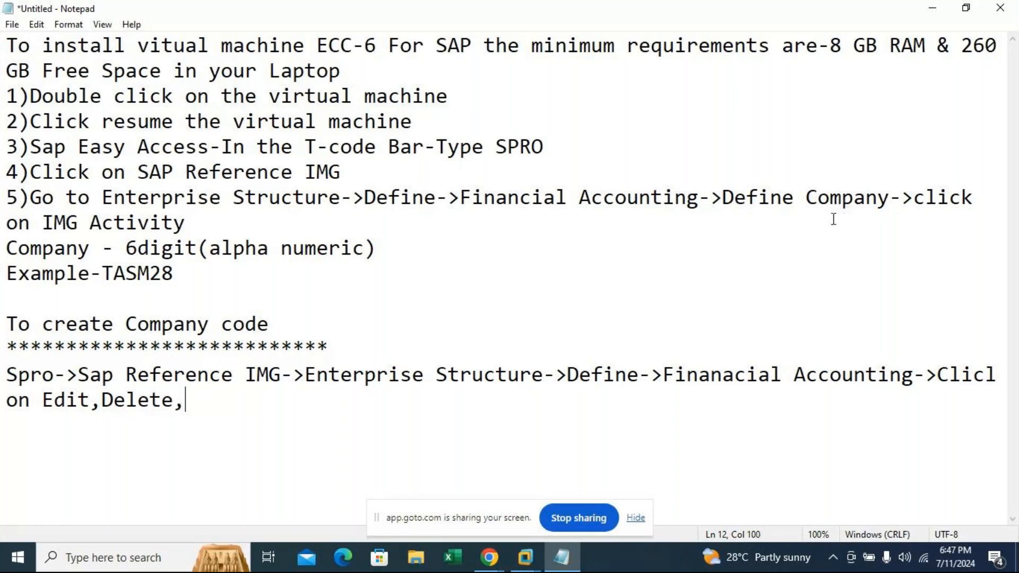
Check the company code activity's name in the virtual machine and insert "copy," between "Edit," and "Delete," in the Notepad path.
mouse_move(526, 558)
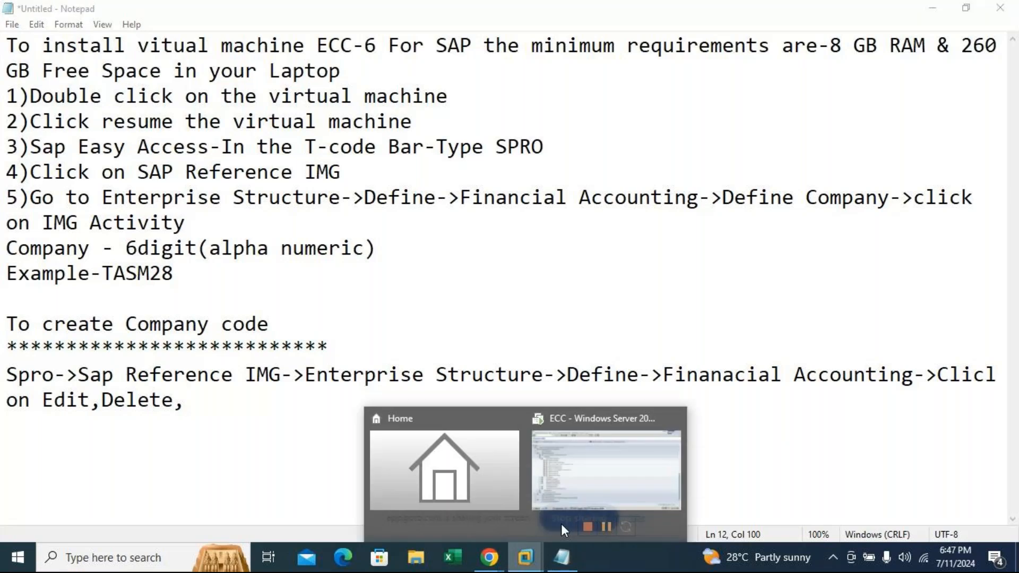
left_click(625, 482)
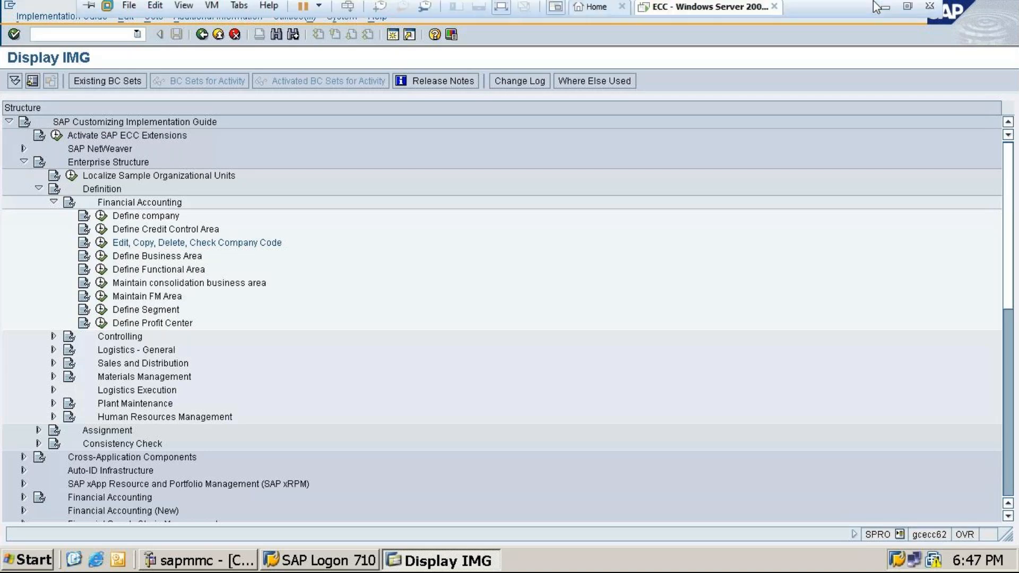
left_click(882, 7)
left_click(101, 401)
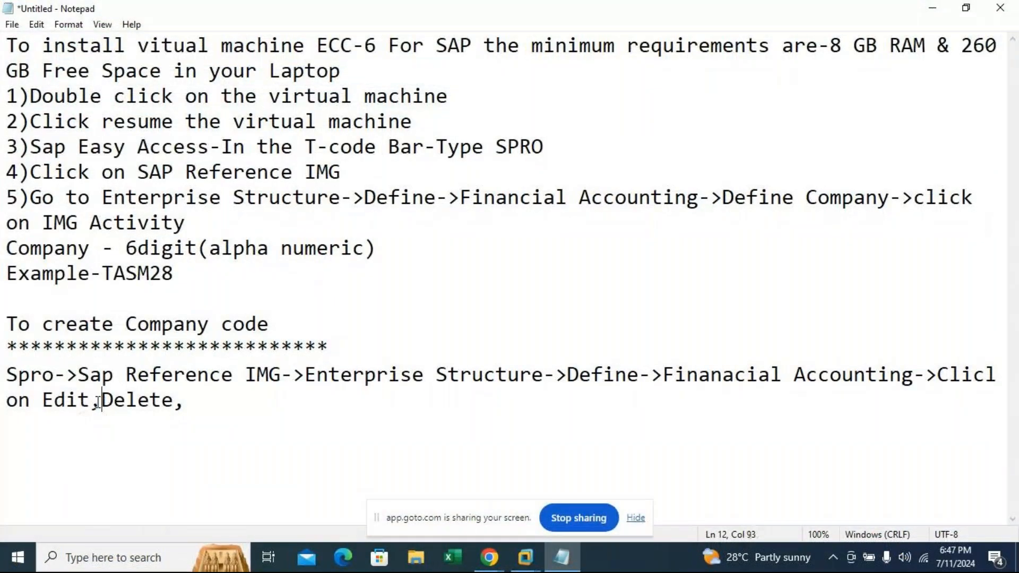
type("copu")
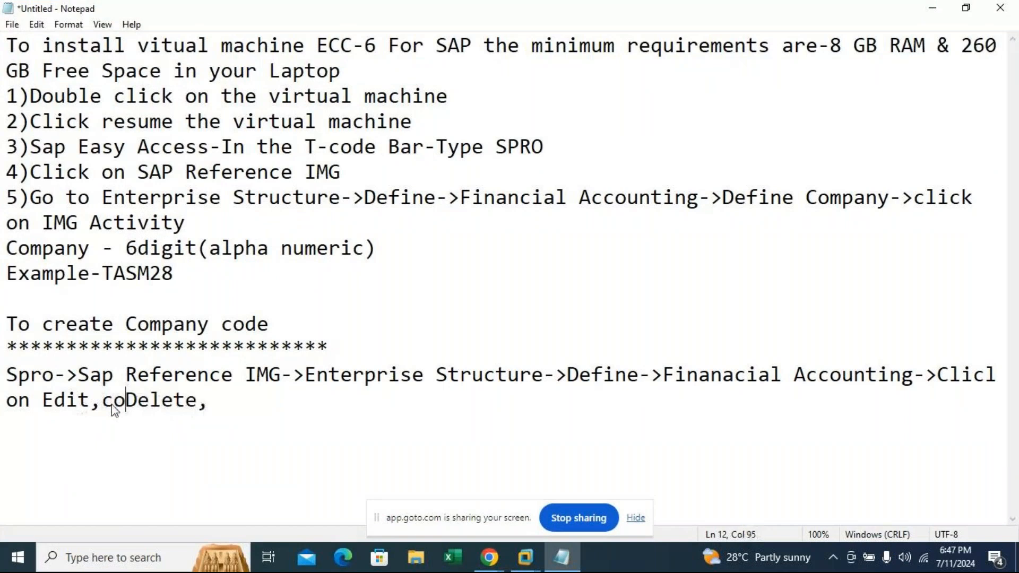
key("BackSpace")
type("u")
key("BackSpace")
type("y,")
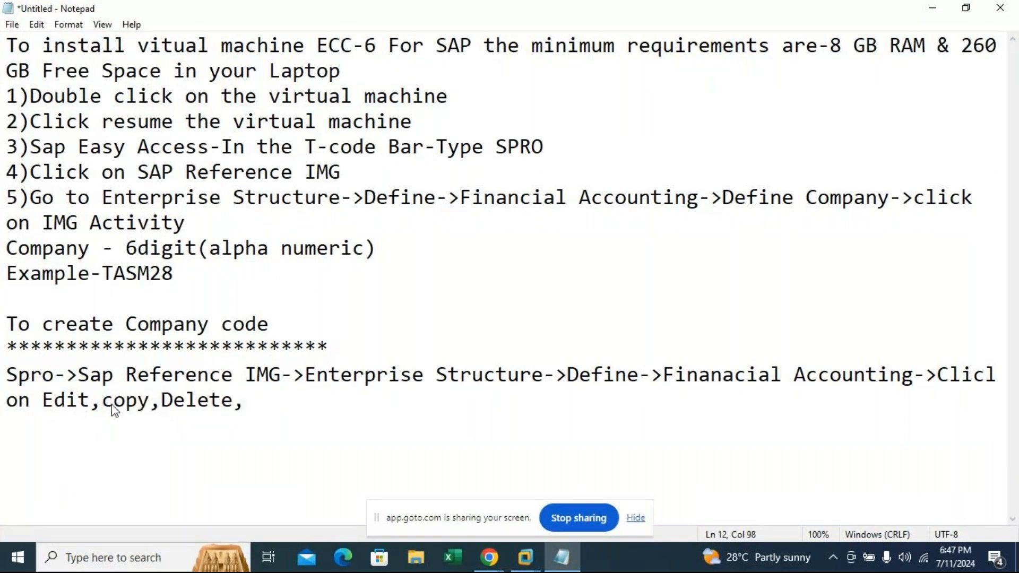
Replace the comma after "Delete" with " Check company code" and correct "Clicl" to "Click" in the path.
left_click(242, 405)
key("BackSpace")
type("Check company ")
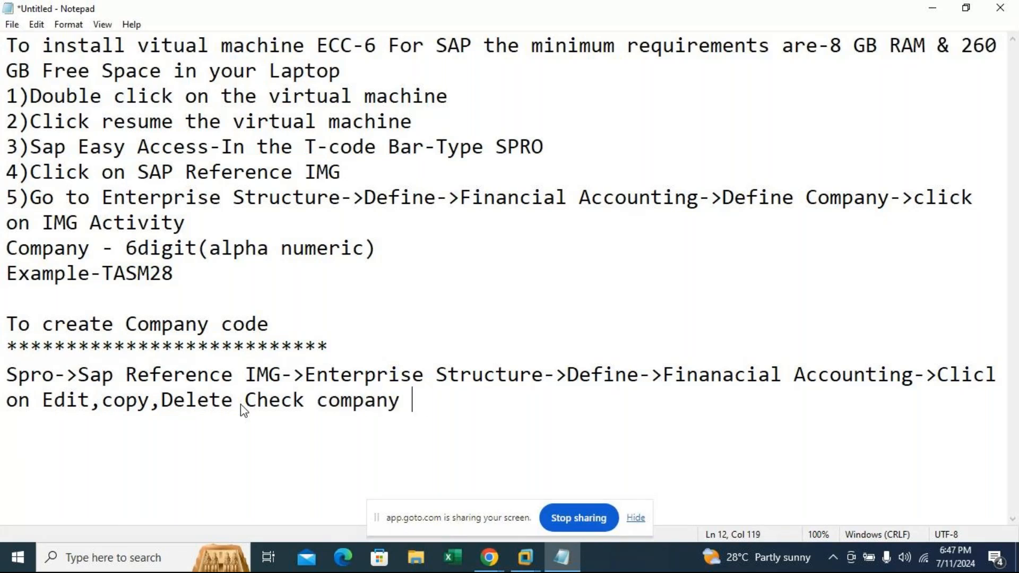
type("code")
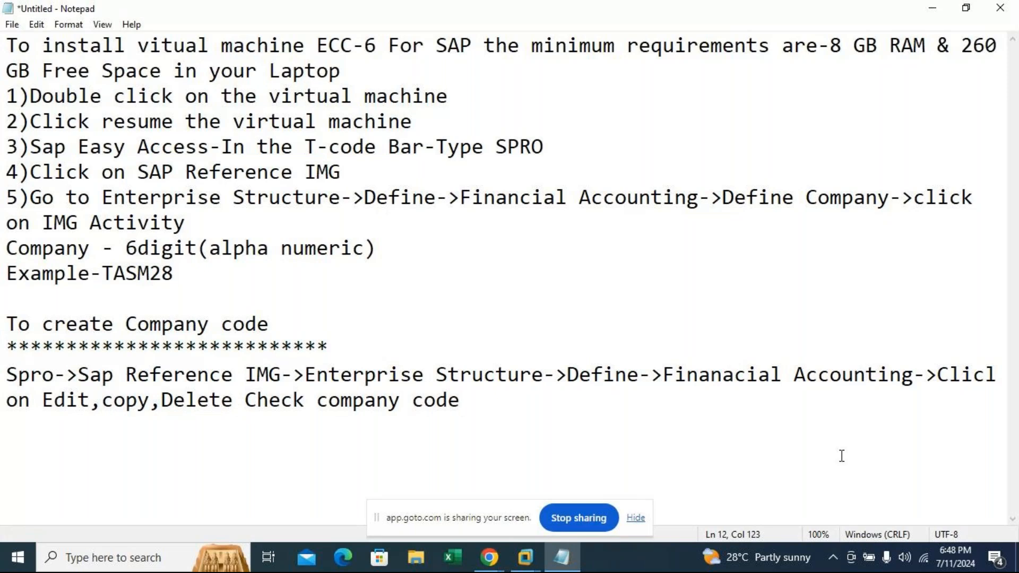
left_click(998, 376)
key("BackSpace")
type("k")
left_click(463, 400)
Switch to the ECC virtual machine, run the Edit, Copy, Delete, Check Company Code activity and choose Edit Company Code Data.
mouse_move(526, 558)
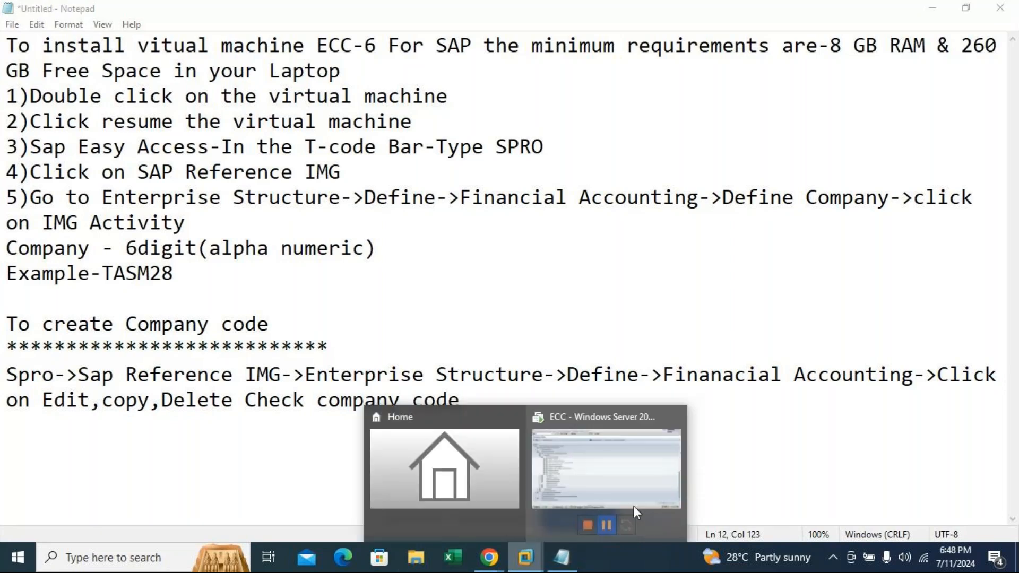
left_click(645, 486)
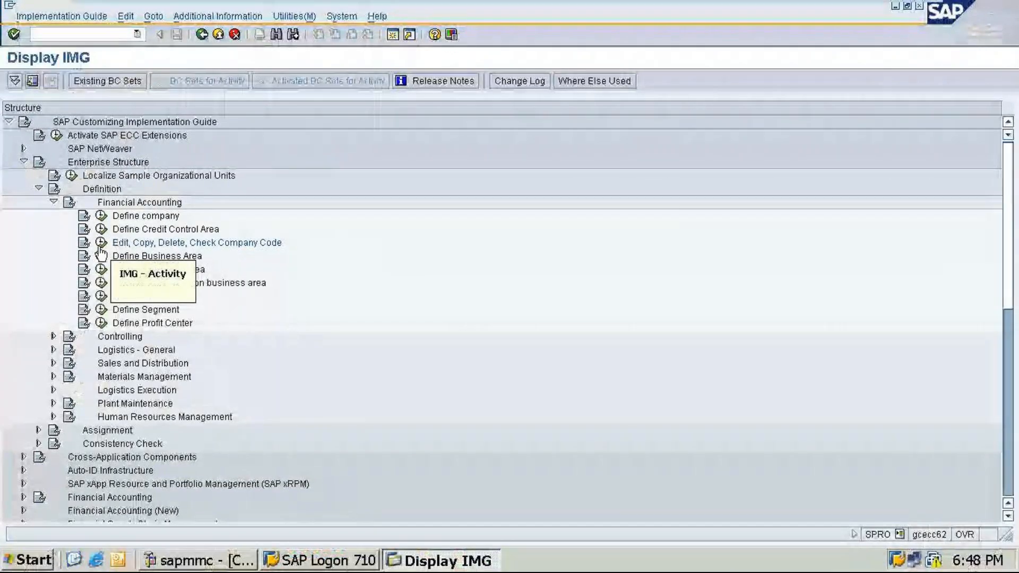
left_click(101, 243)
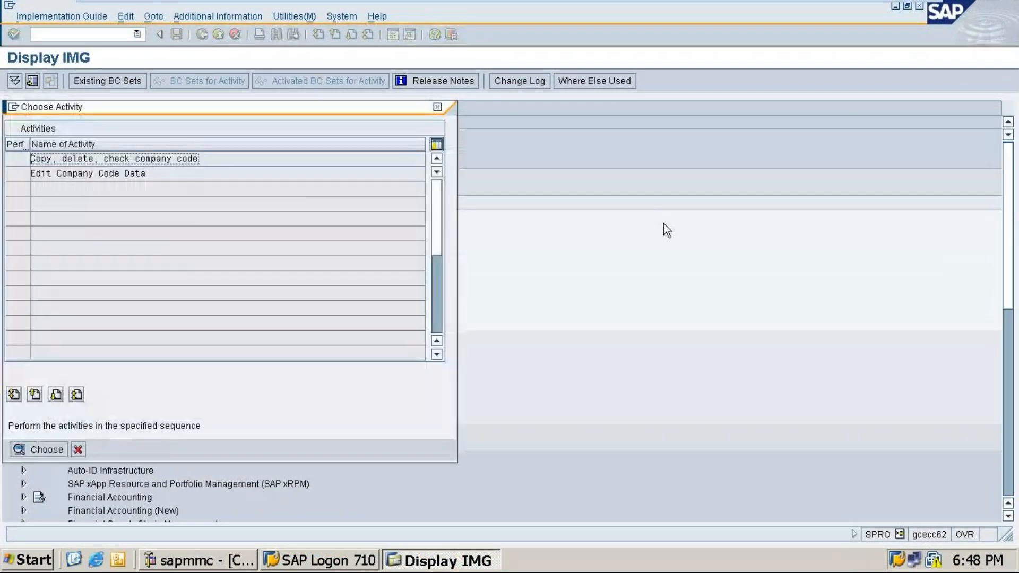
double_click(64, 174)
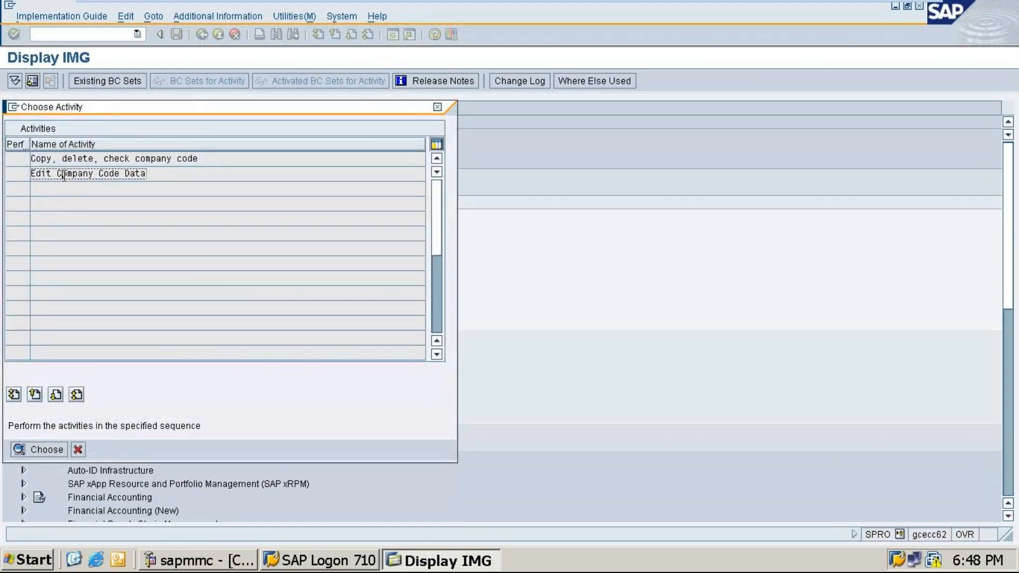
Return to Notepad and append "-> Click on Edit Company code Data" to the company code path.
left_click(895, 6)
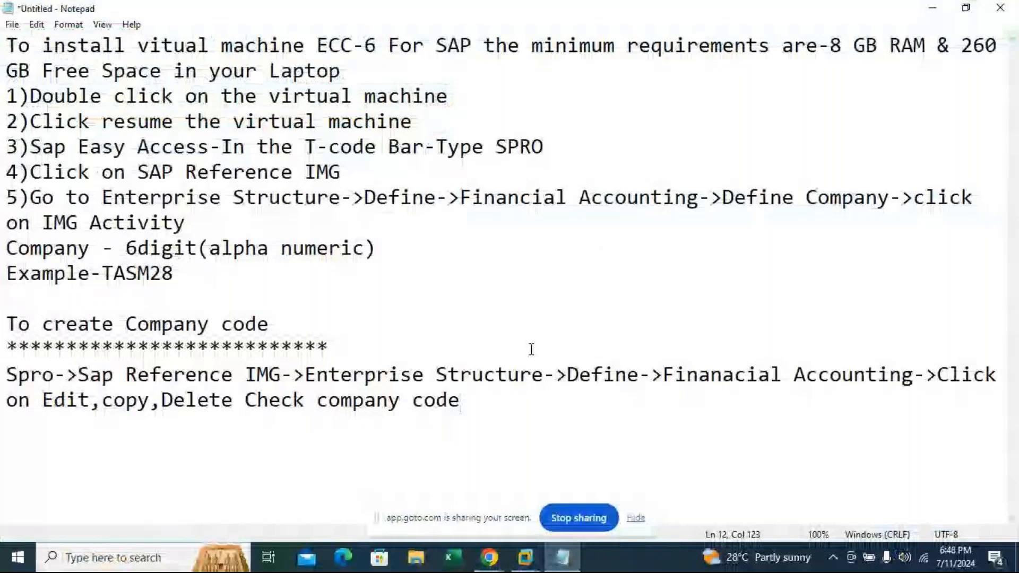
type("-> Cl")
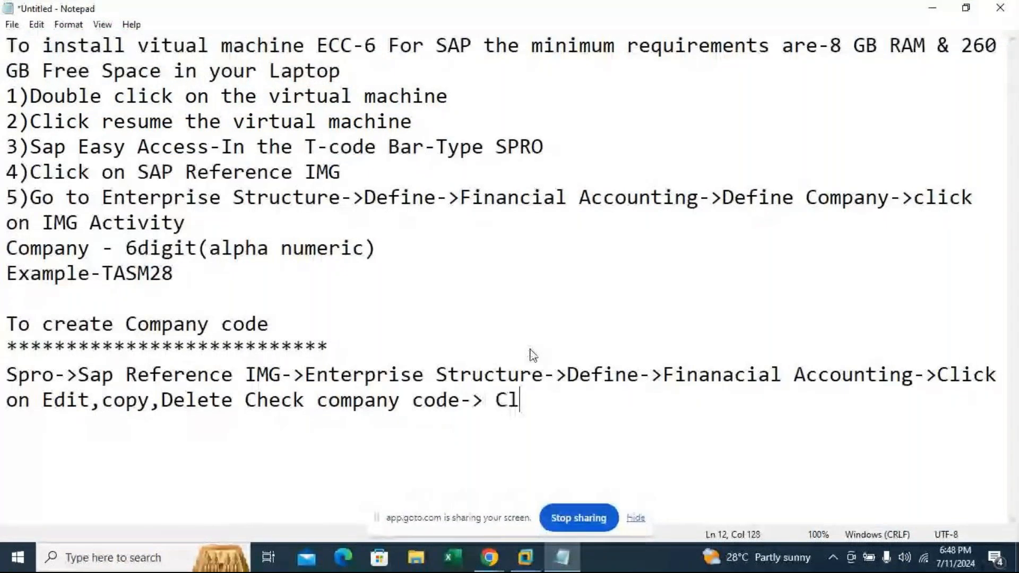
type("ick on")
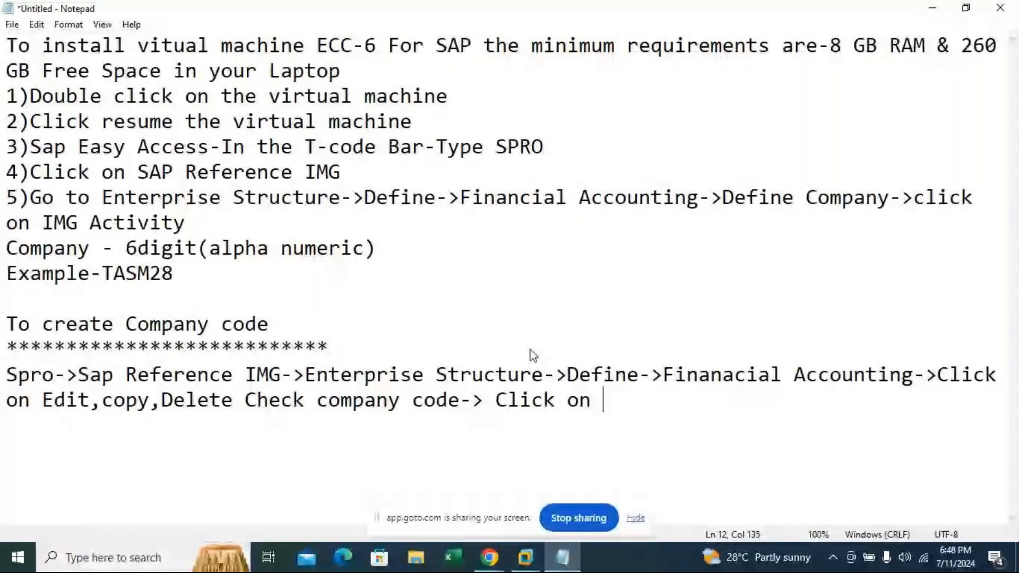
type(" Edit Company cod")
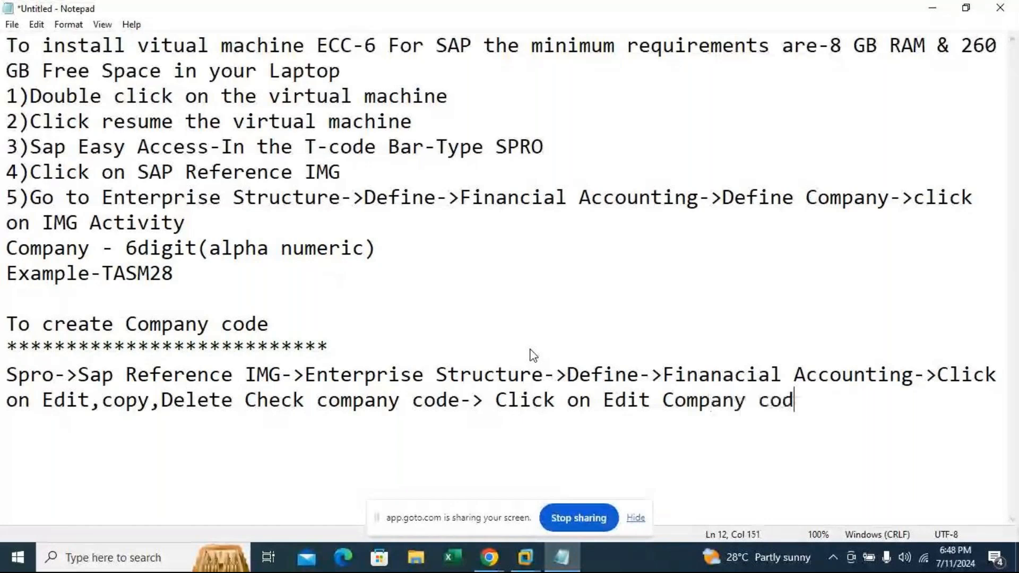
type("e Data")
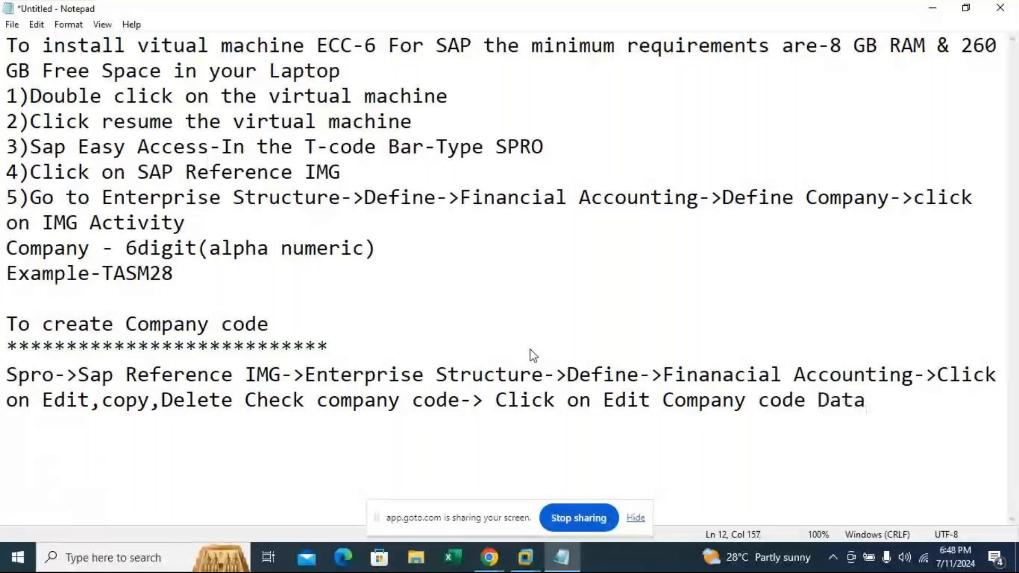
Check the Company Code overview in the virtual machine and finish the Notepad path with "->Click on new entries.".
key("alt+Tab")
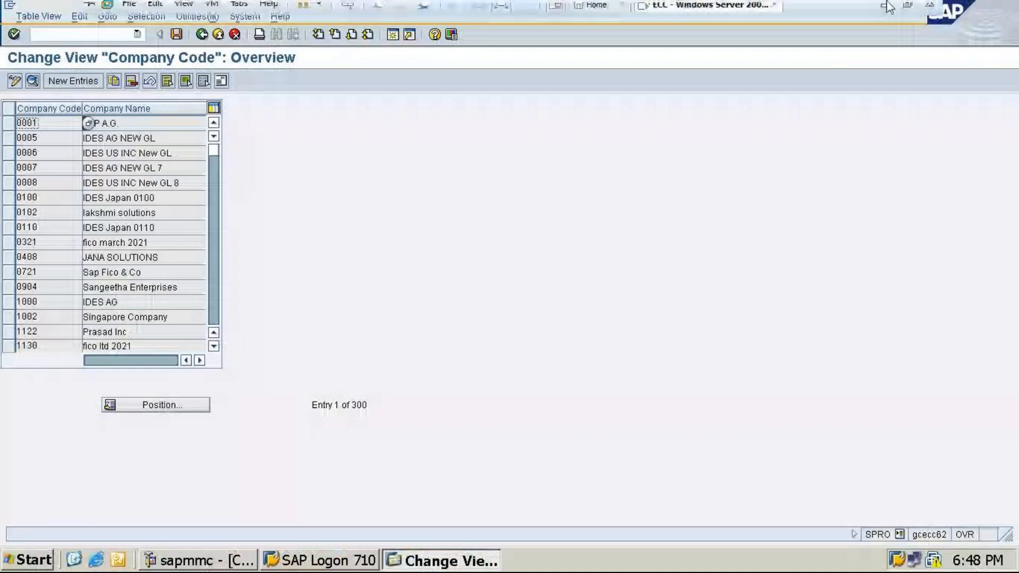
left_click(888, 4)
type(">Click on Edit,copy,Delete Check company code-> Click on Edit Company code Data->Click o")
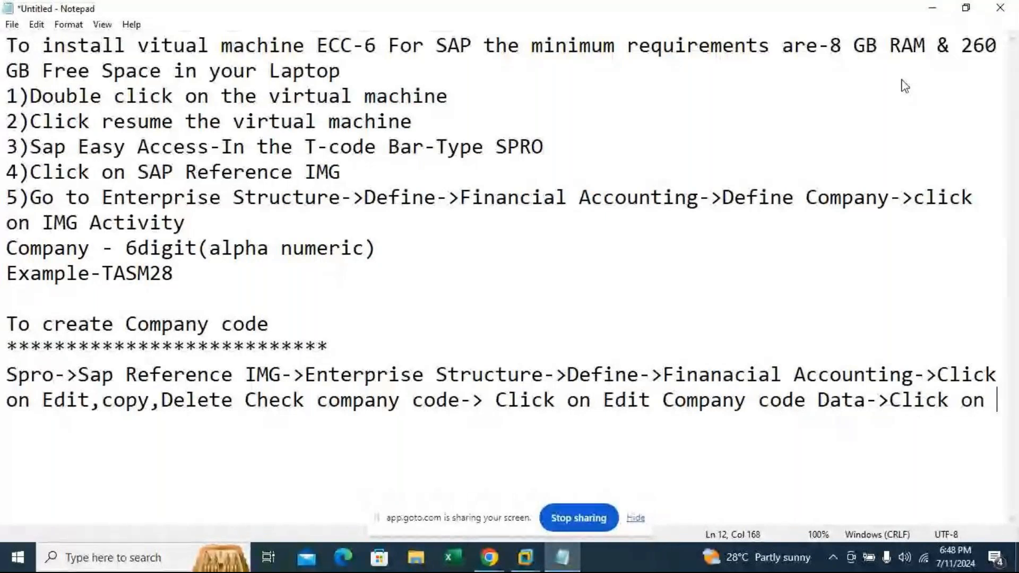
type("new entri")
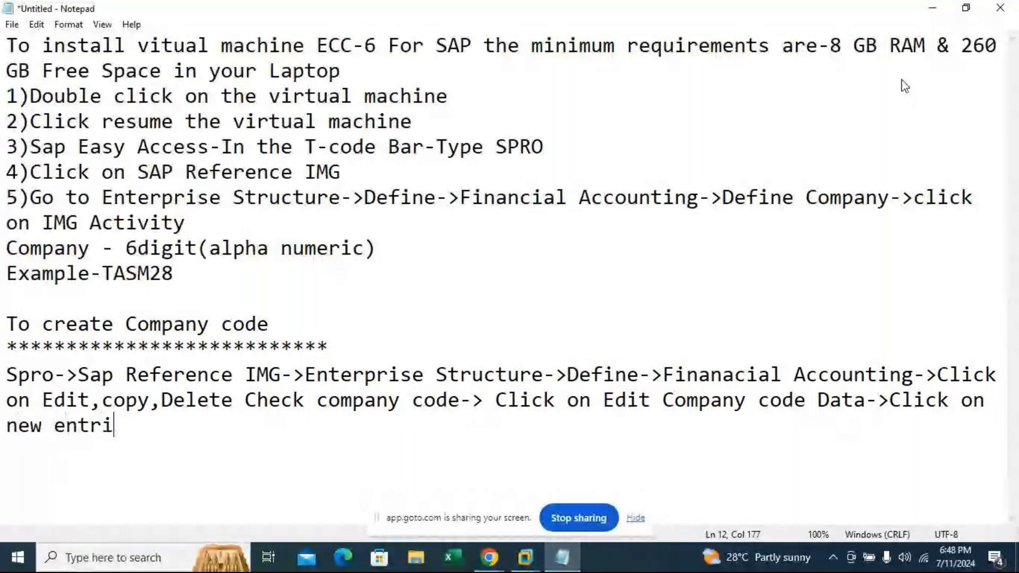
type("es.")
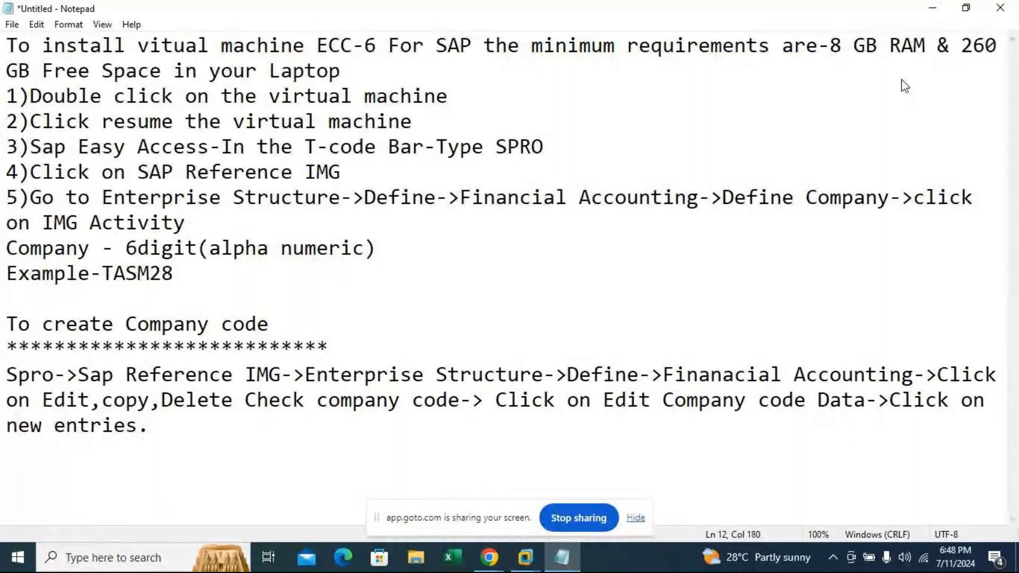
In the virtual machine, start a new company code entry with code SM28 and company name "Sujata & company 28".
mouse_move(526, 558)
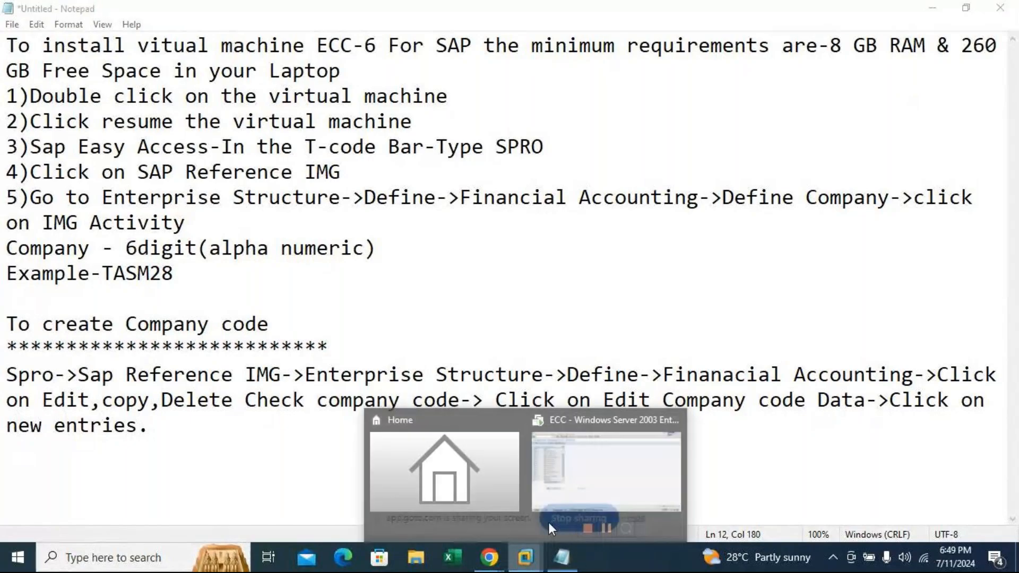
left_click(584, 483)
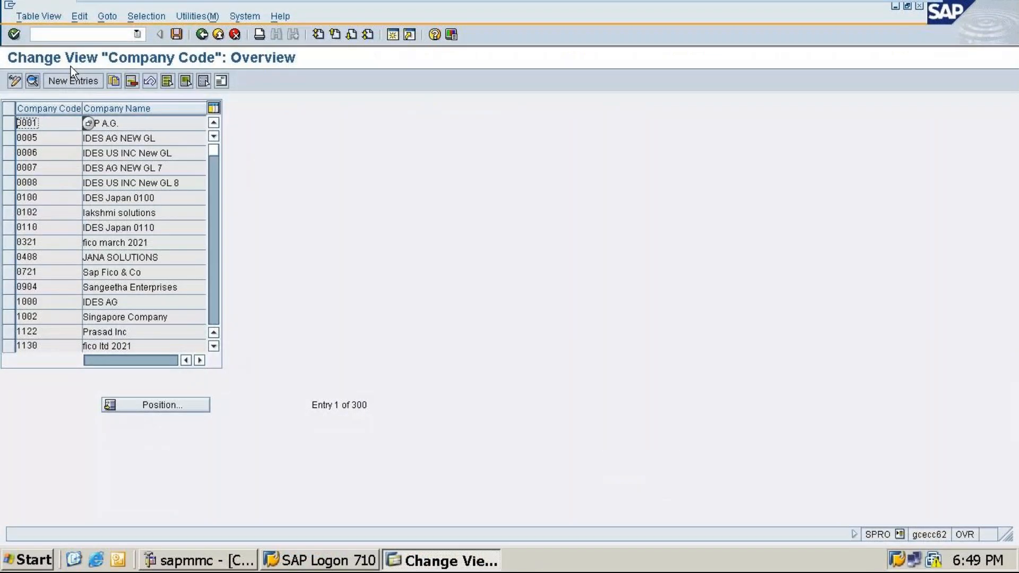
left_click(63, 78)
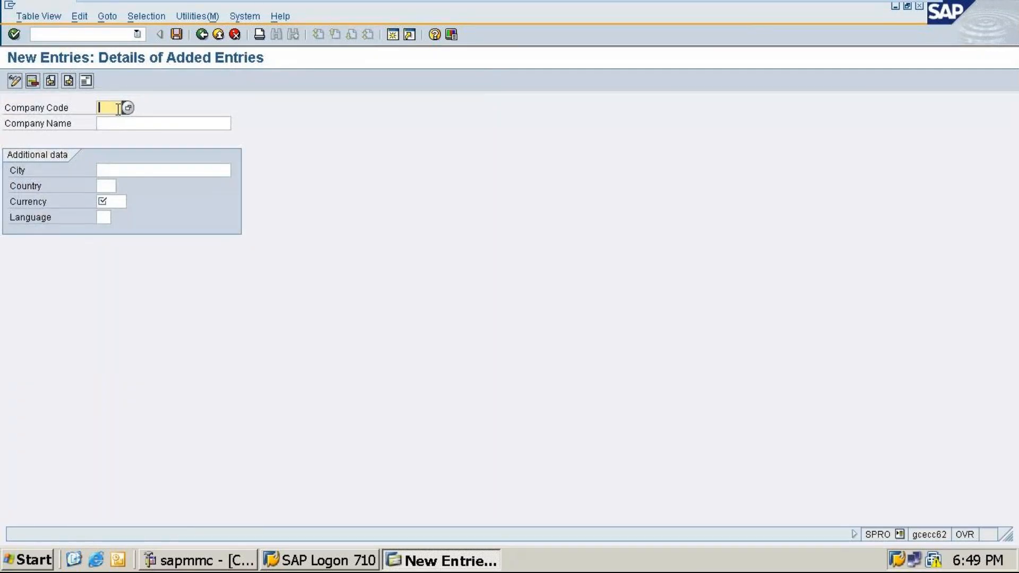
type("SM")
type("2")
type("5")
left_click(114, 125)
type("Su")
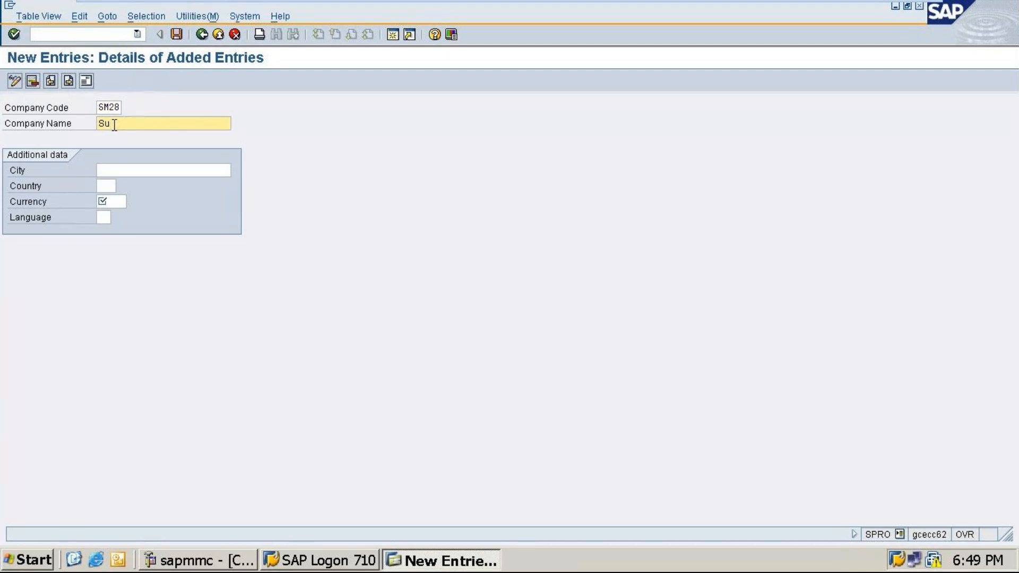
type("jata & company 28")
Fill in the additional data with city Bangalore, country "in", currency "inr" and language "en".
left_click(123, 170)
type("Bangalore")
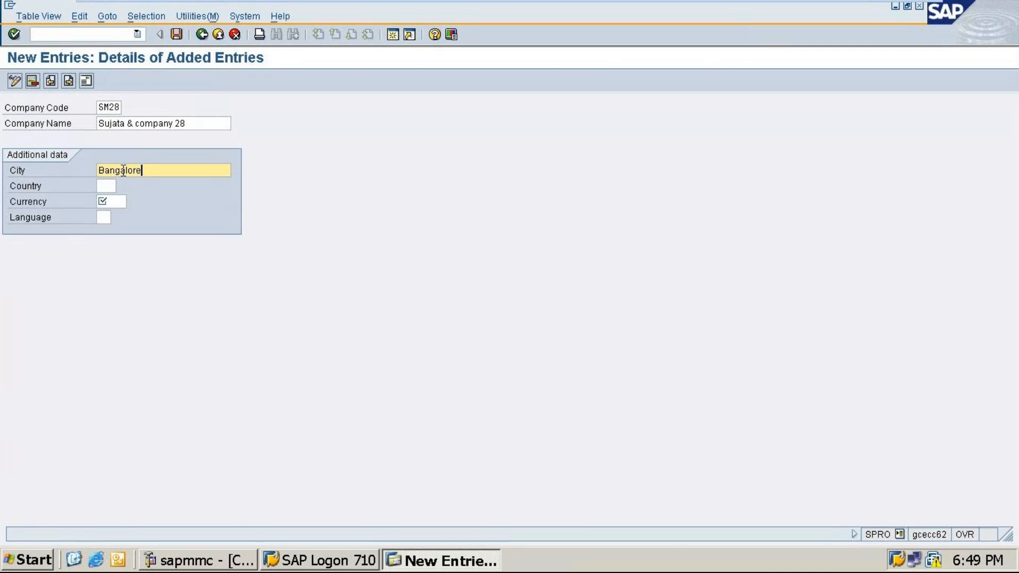
left_click(107, 186)
type("in")
left_click(111, 203)
type("inr")
left_click(107, 220)
type("en")
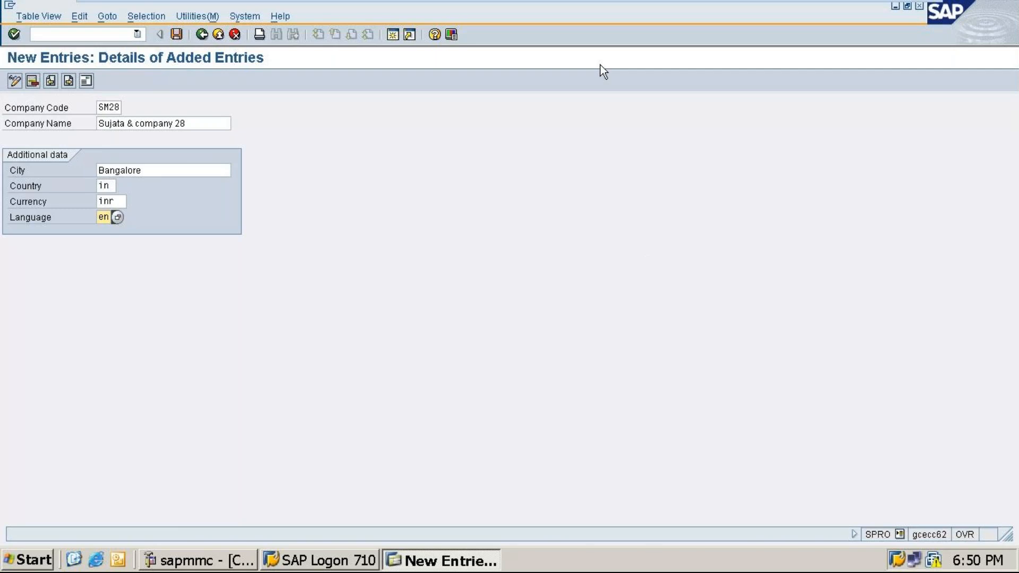
mouse_move(596, 2)
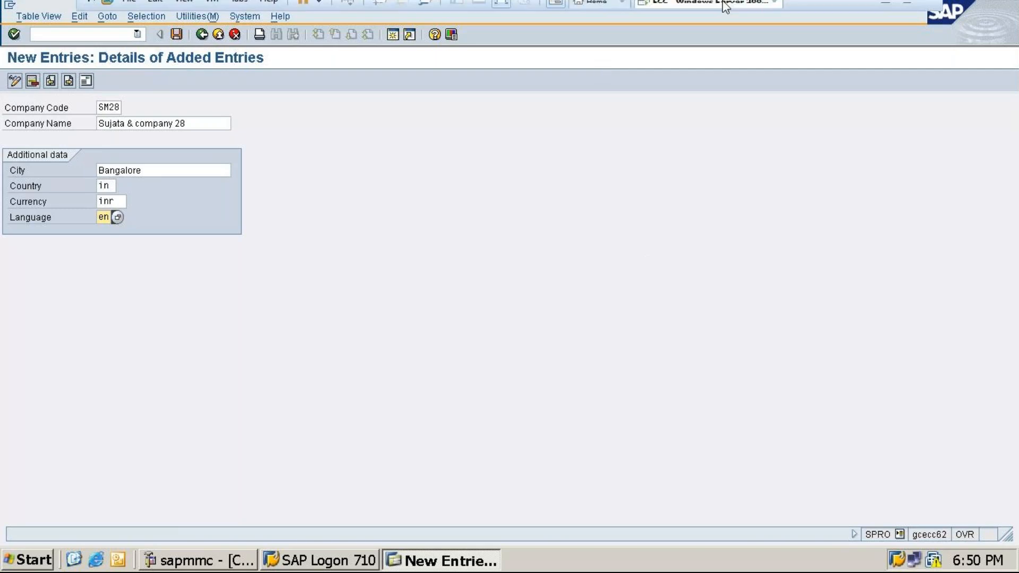
left_click(885, 11)
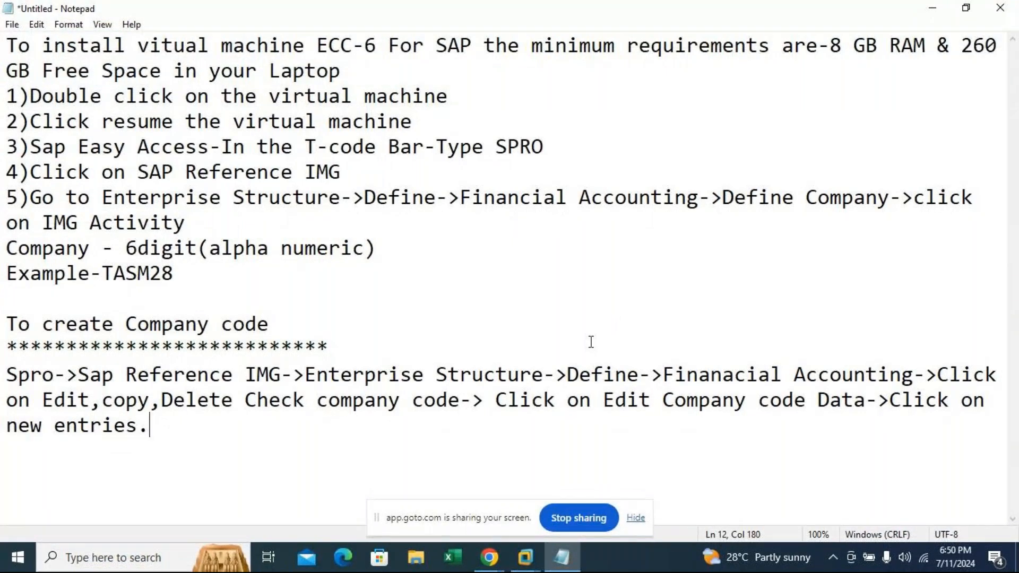
left_click(529, 559)
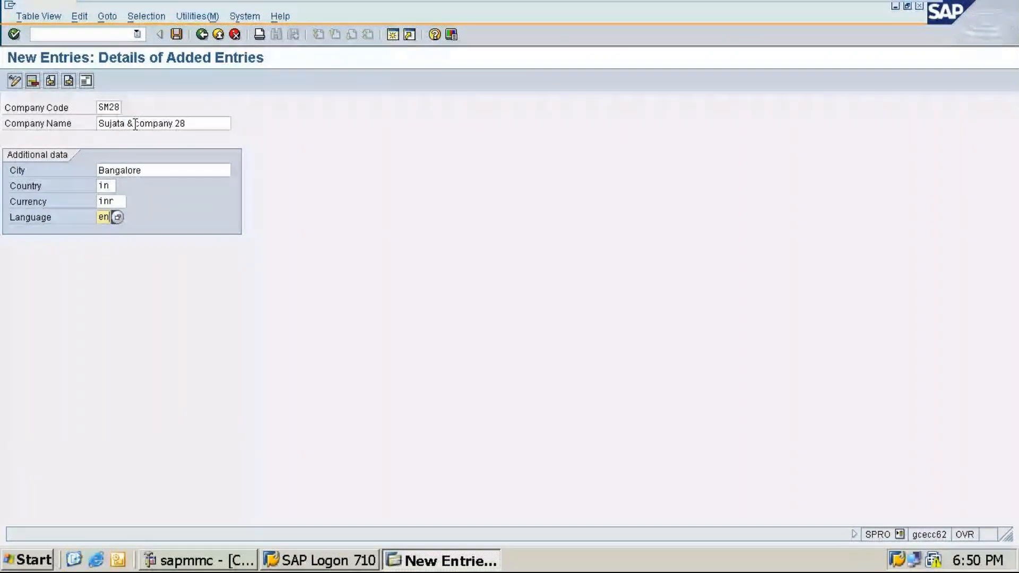
Save the new company code entry and enter "Sujata & company 28" as the name in its address.
left_click(179, 34)
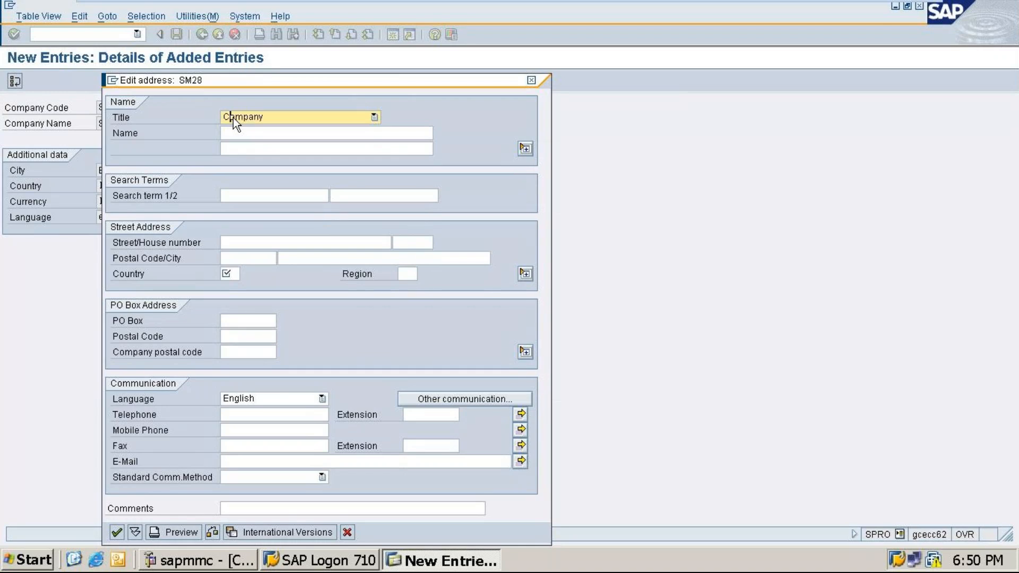
left_click(335, 129)
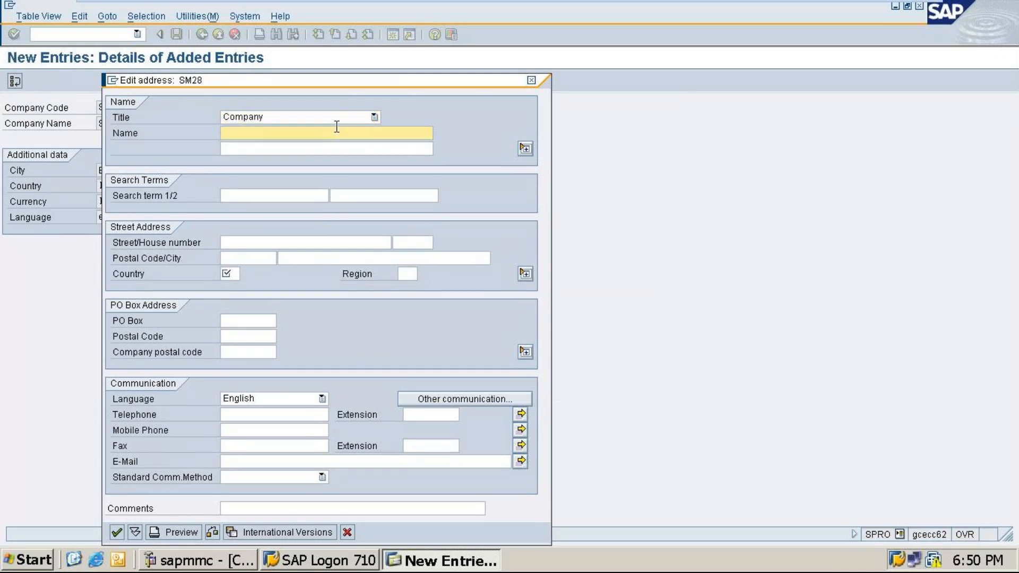
type("Sujata & company 28")
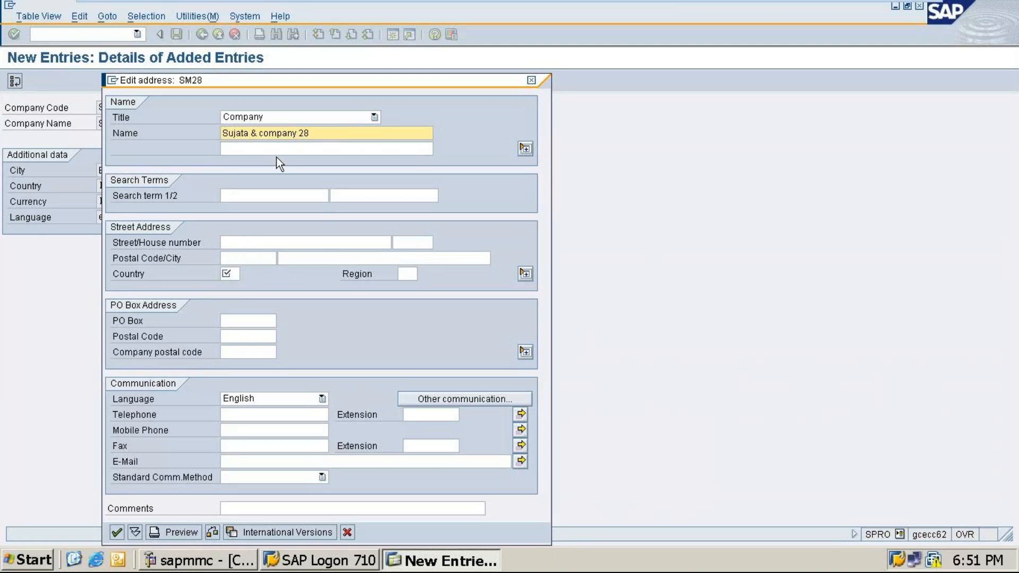
Fill in the street address with the postal code, the city Bangalore and the country "in".
left_click(257, 257)
type("560011")
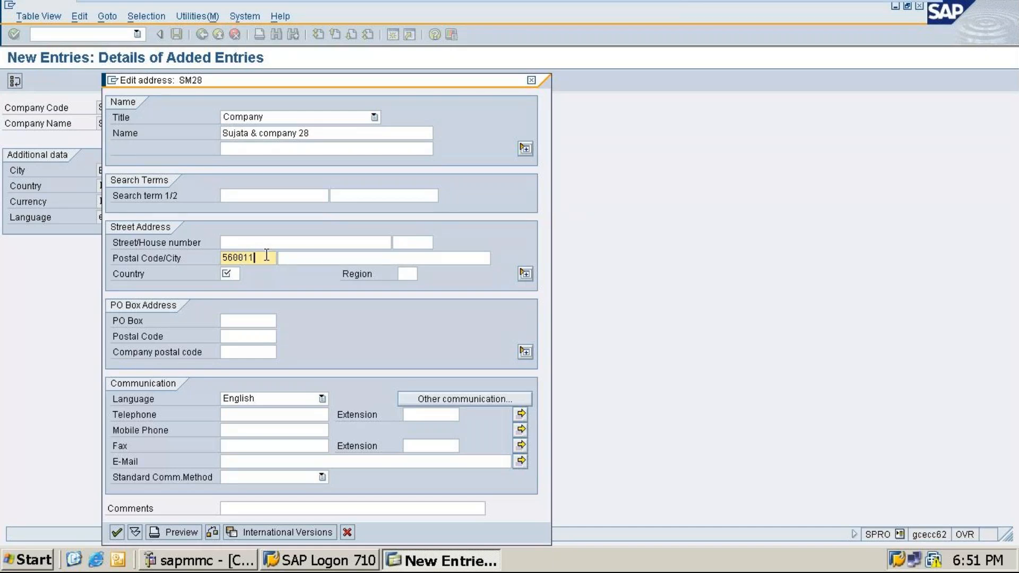
key("Tab")
type("ba")
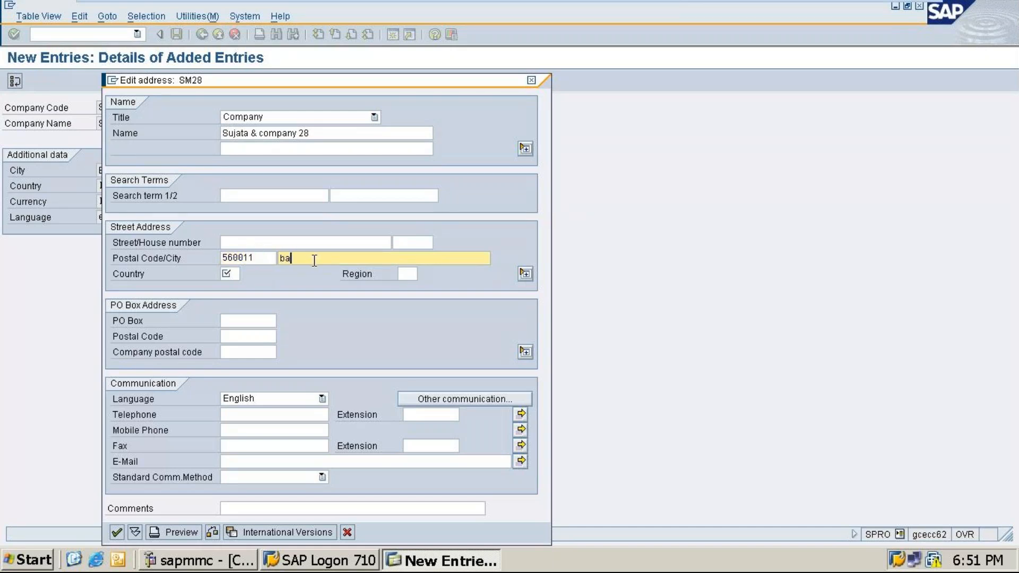
key("BackSpace")
key("BackSpace")
type("Bangalore")
left_click(231, 274)
type("in")
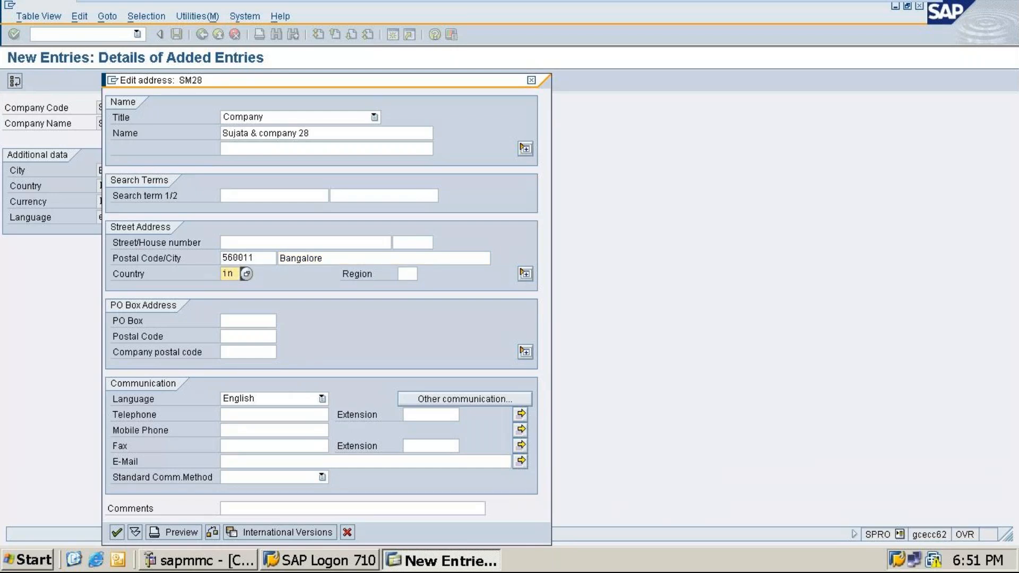
Set the region to 10 (Karnataka) in the SM28 address and choose Company as the title.
left_click(408, 272)
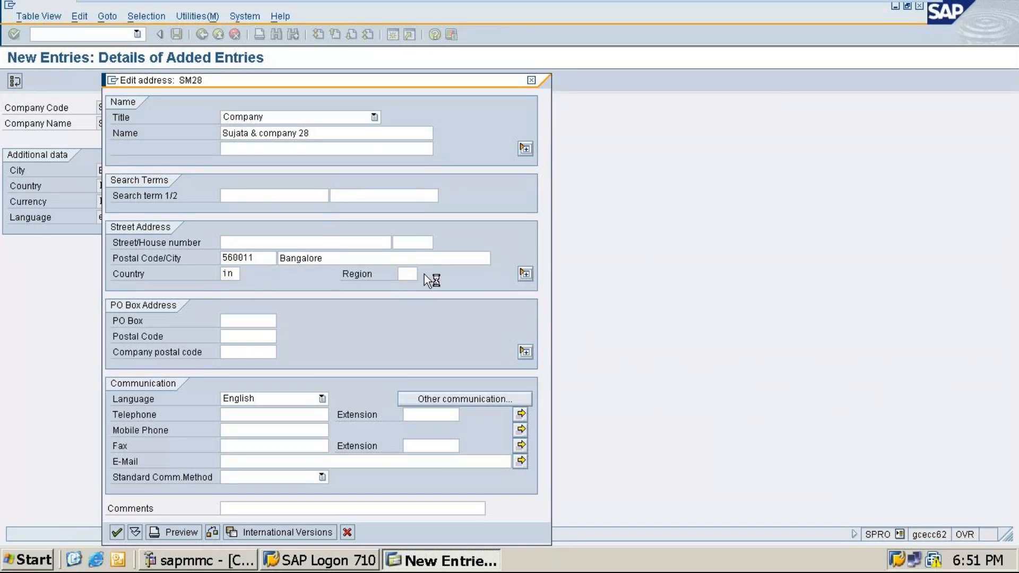
left_click(425, 274)
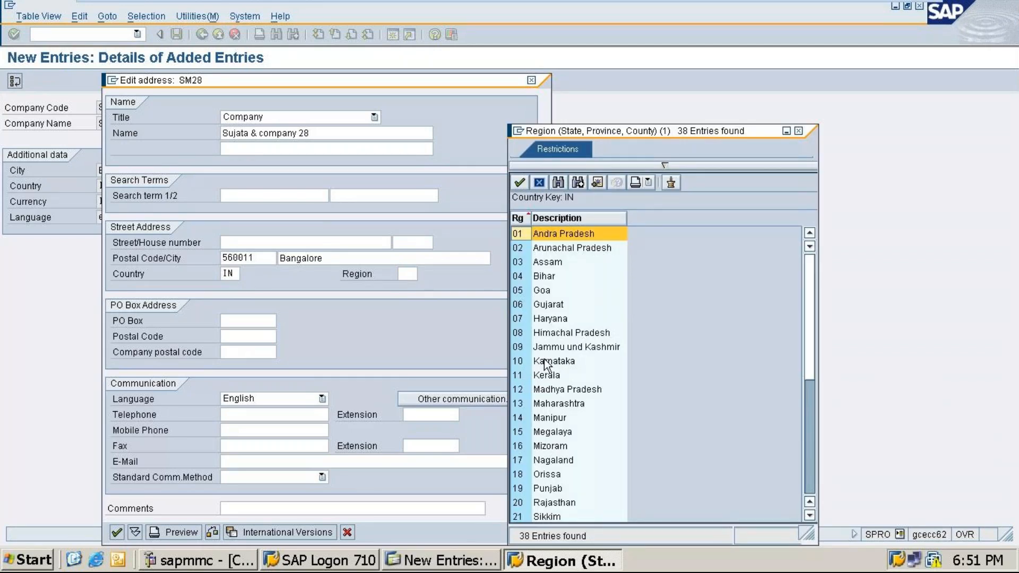
double_click(545, 362)
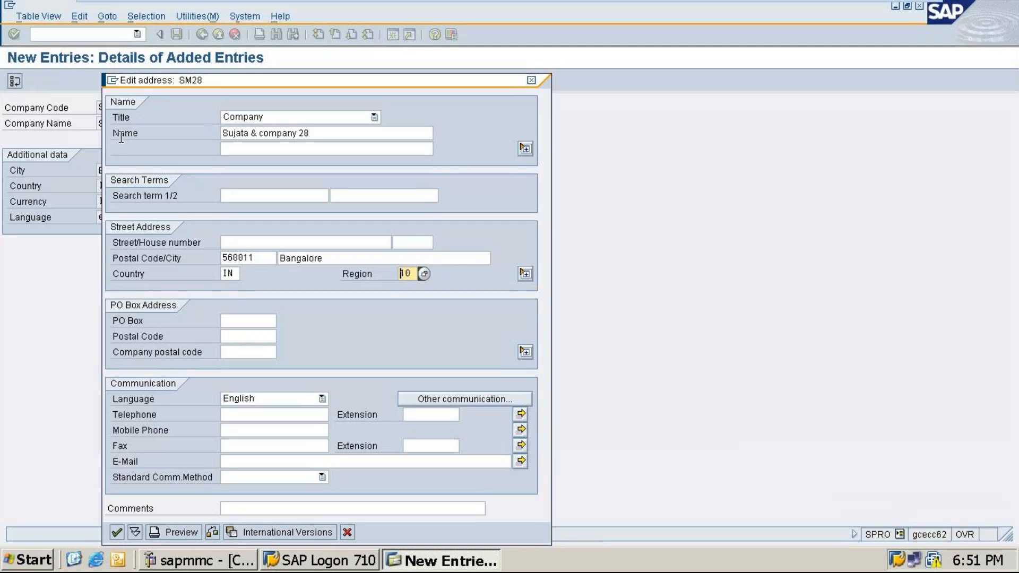
left_click(308, 119)
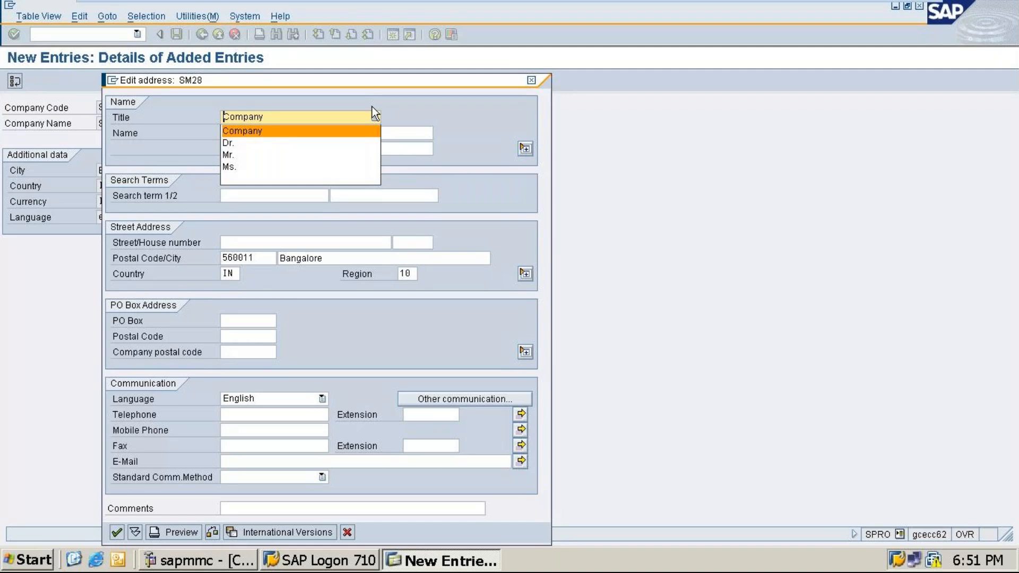
left_click(278, 132)
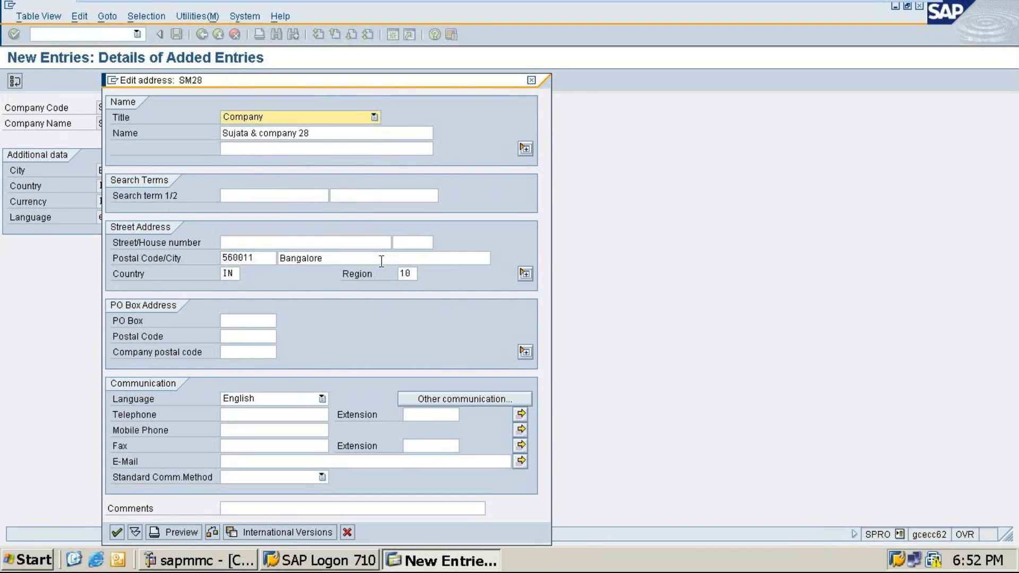
Confirm the address and the proposed customizing request to save company code SM28, and return to the implementation guide structure.
left_click(116, 532)
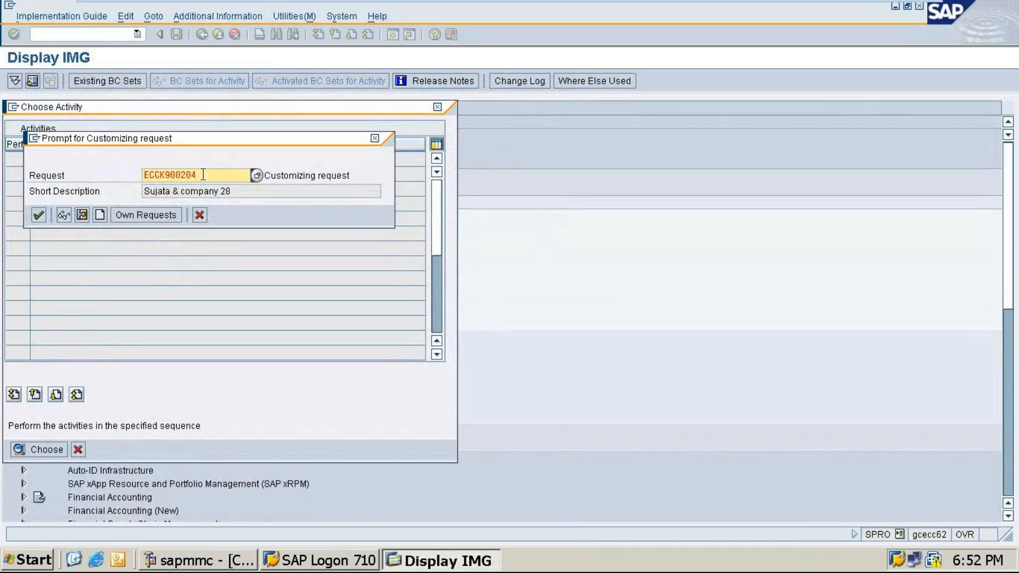
left_click(34, 217)
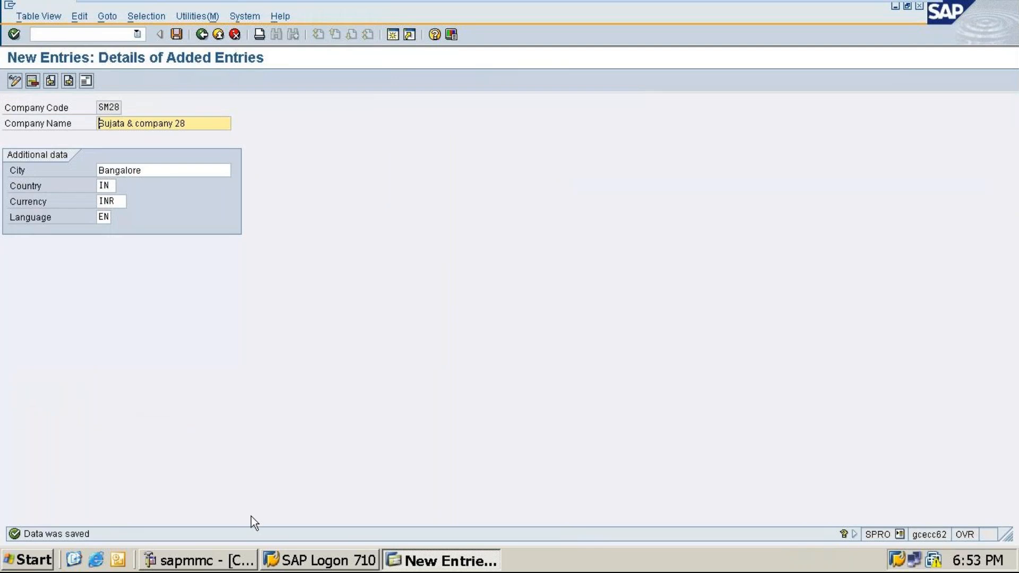
left_click(177, 32)
left_click(202, 35)
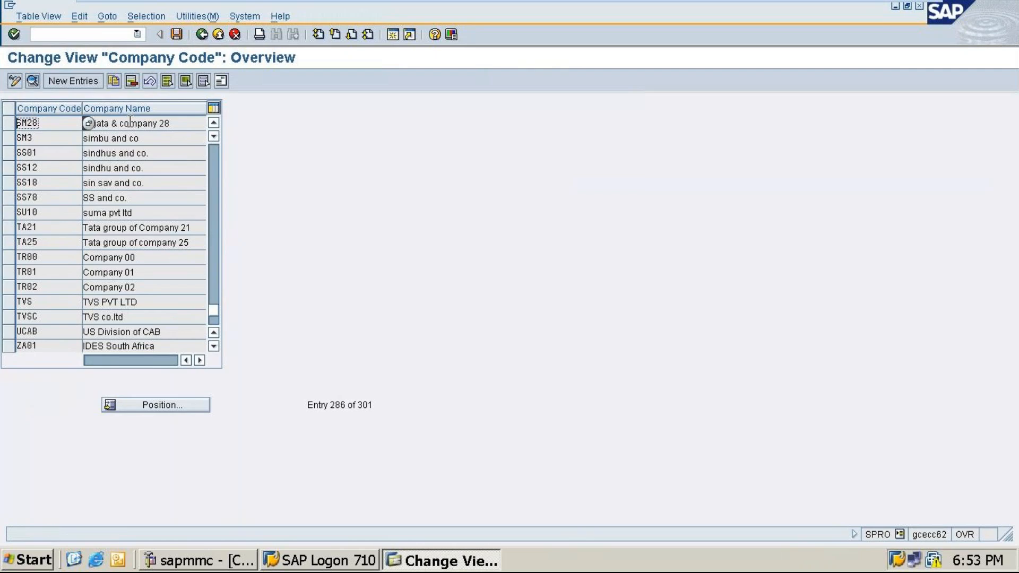
left_click(202, 35)
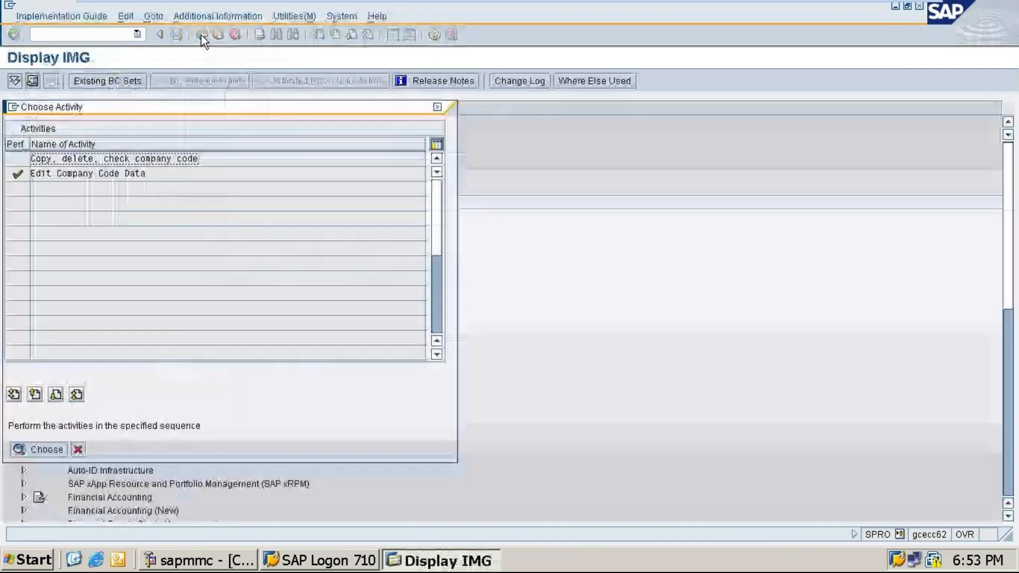
left_click(438, 106)
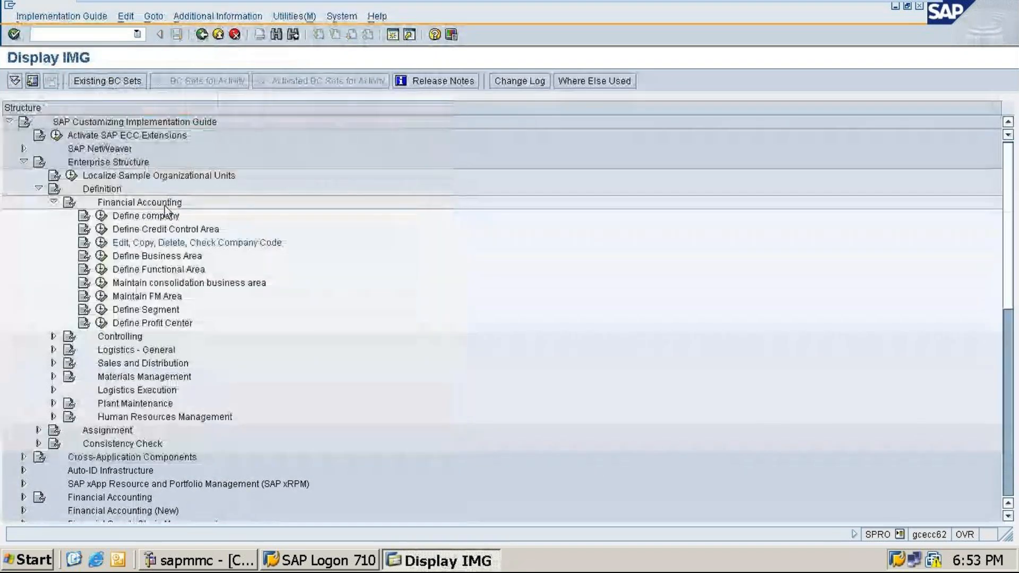
Open the Define company activity and position the company list at SUSM10.
left_click(101, 216)
left_click(204, 404)
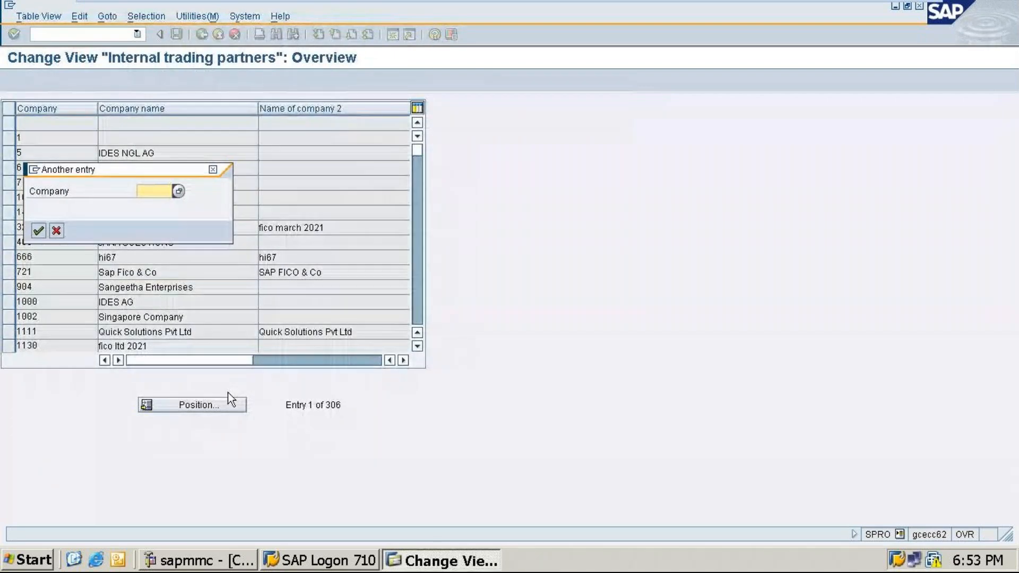
type("s")
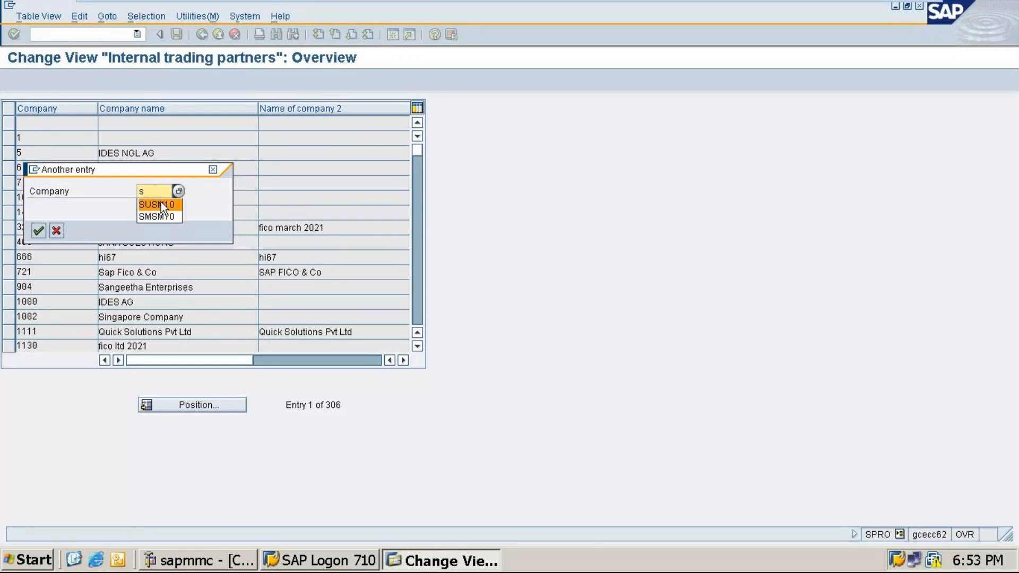
left_click(39, 230)
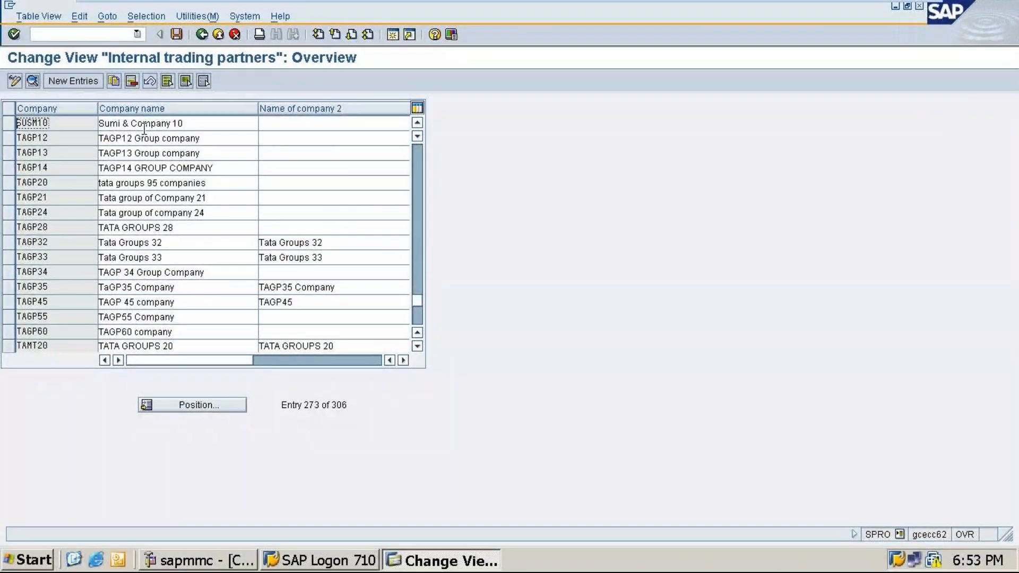
left_click(198, 405)
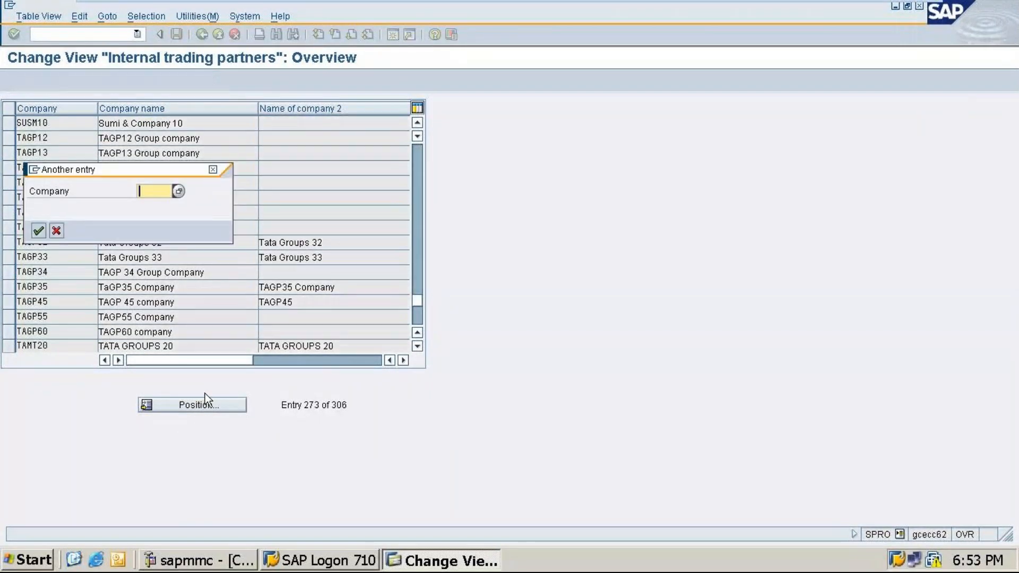
type("s")
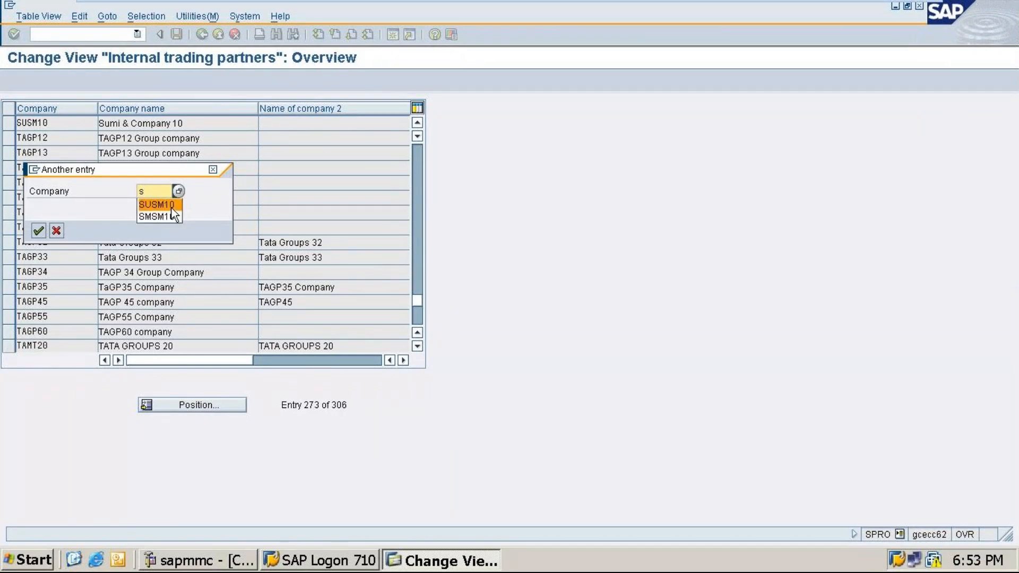
type("n")
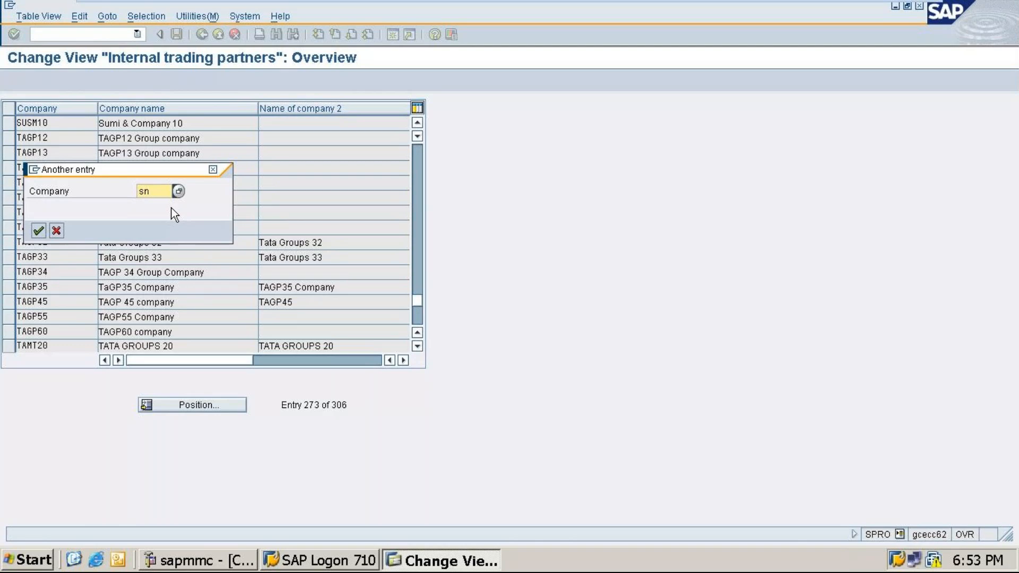
key("BackSpace")
key("BackSpace")
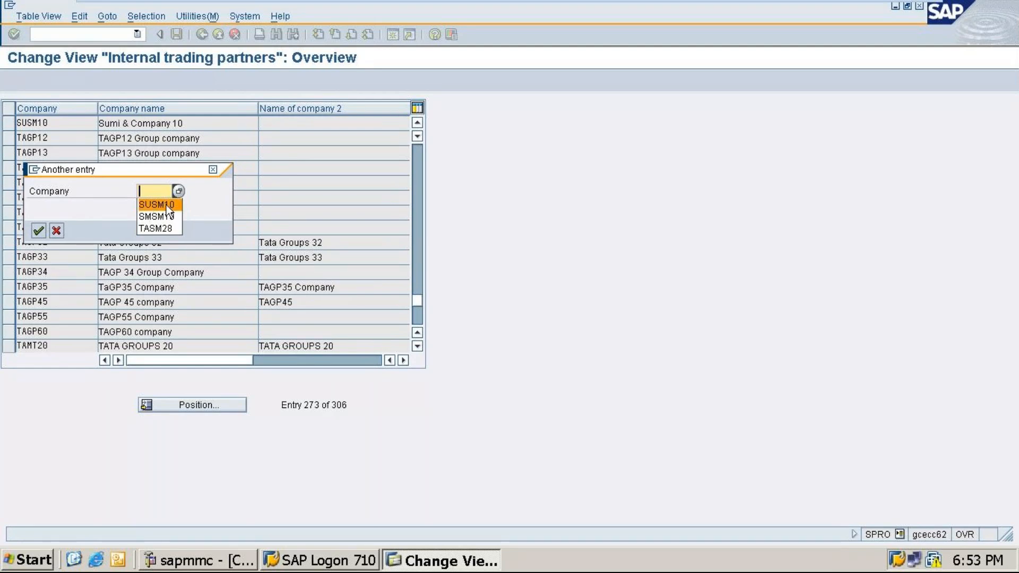
left_click(38, 231)
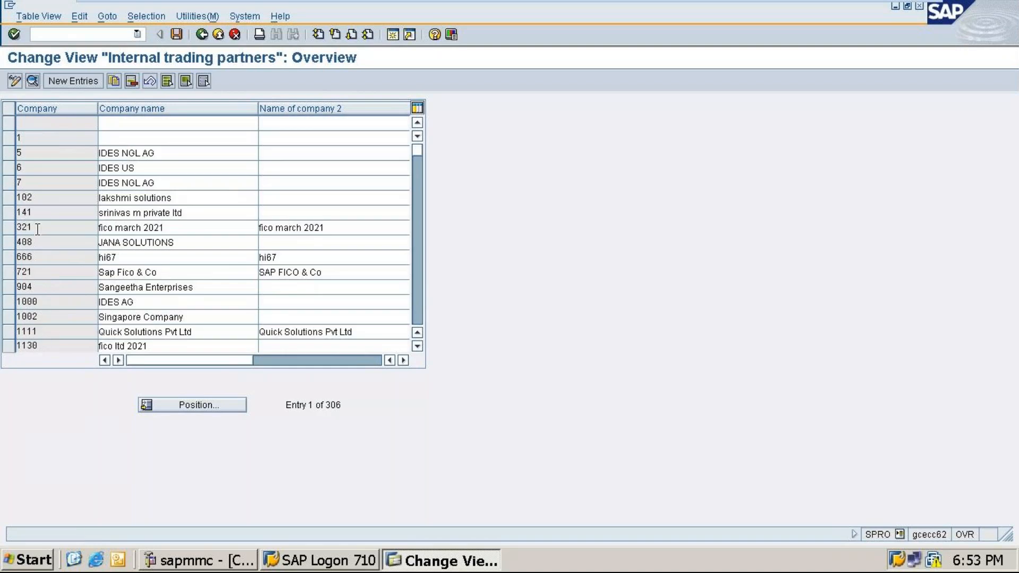
Position the company list at SUSM10 again and display that company's details.
left_click(199, 409)
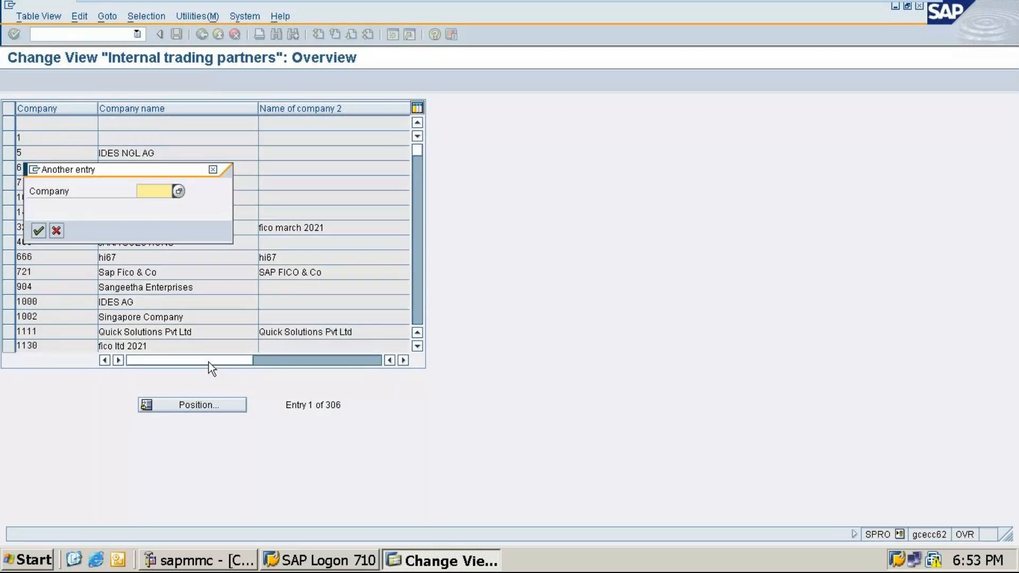
type("su")
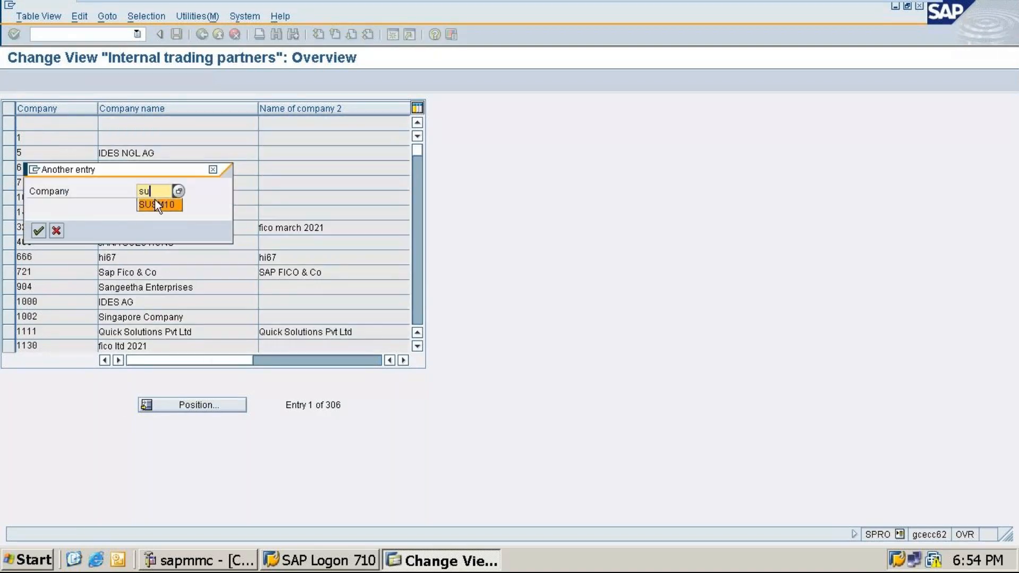
type("sm10")
key("Return")
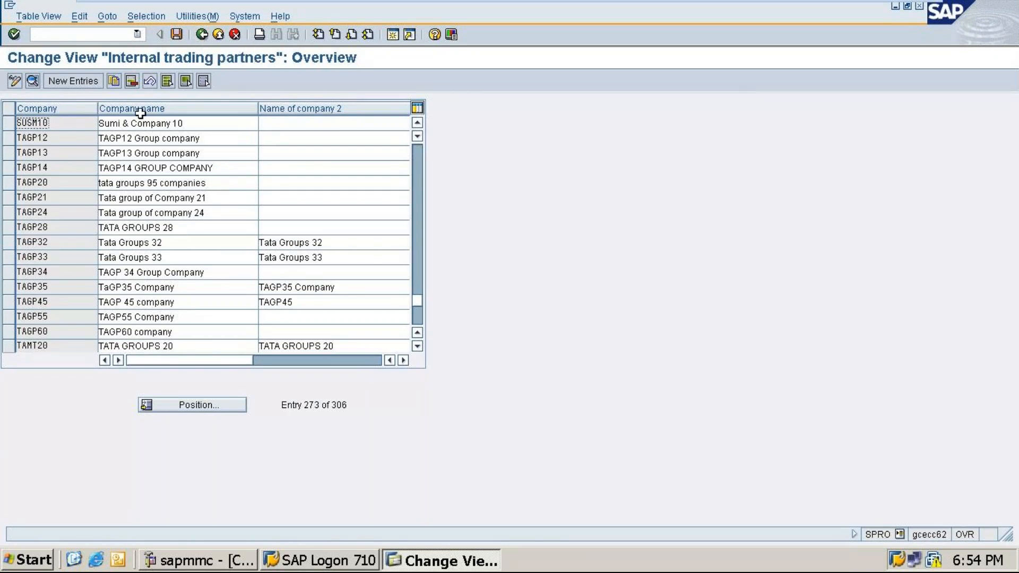
double_click(117, 126)
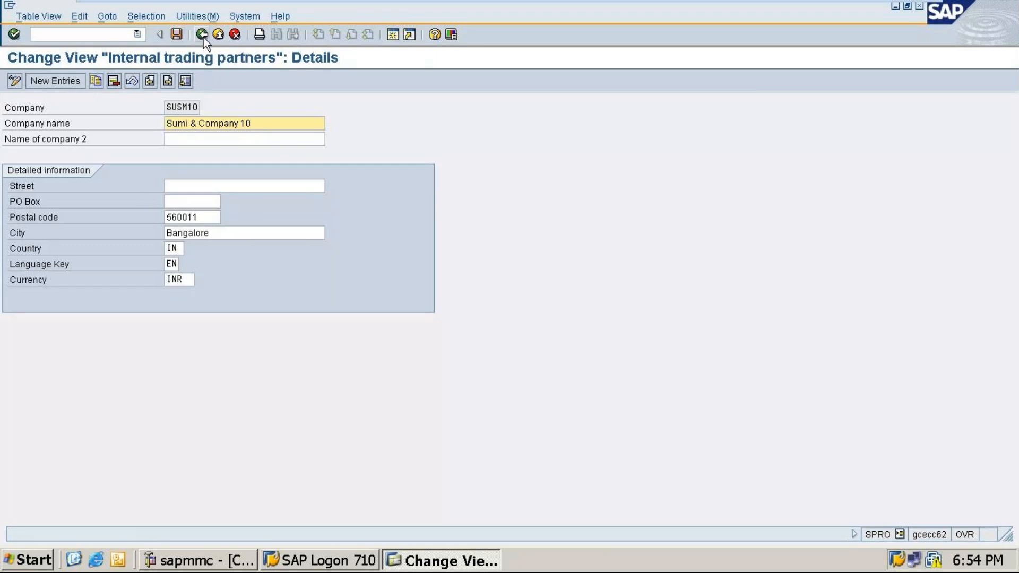
Check the meeting window in Chrome, move the screen-sharing bar clear of the meeting controls, and return to the ECC virtual machine.
mouse_move(839, 2)
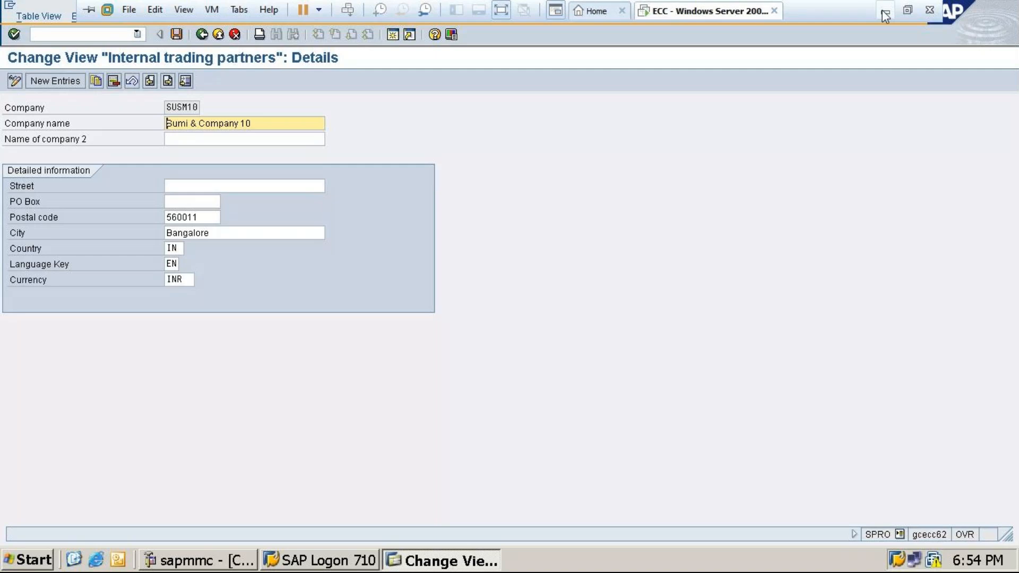
left_click(885, 13)
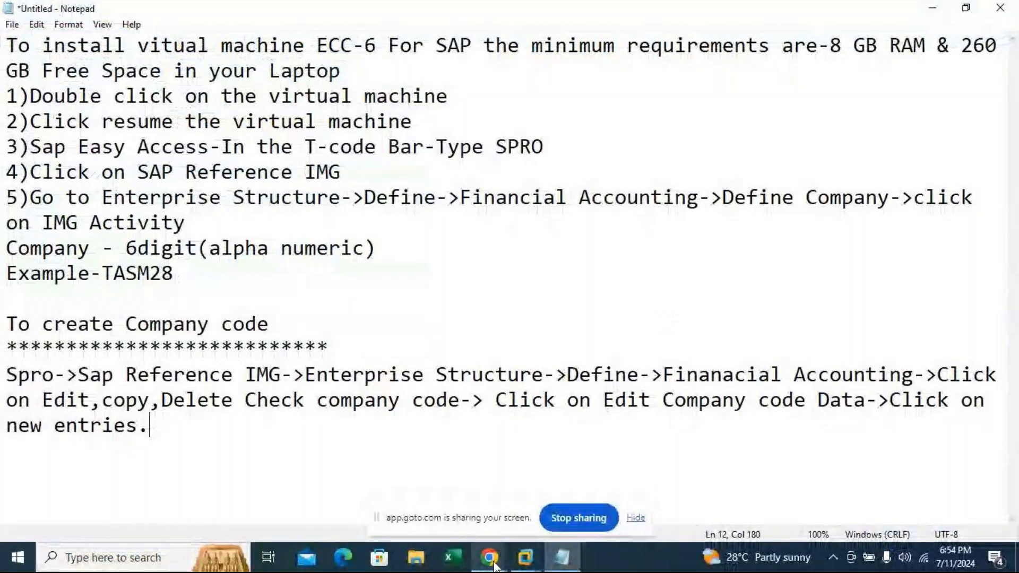
mouse_move(493, 562)
left_click(537, 526)
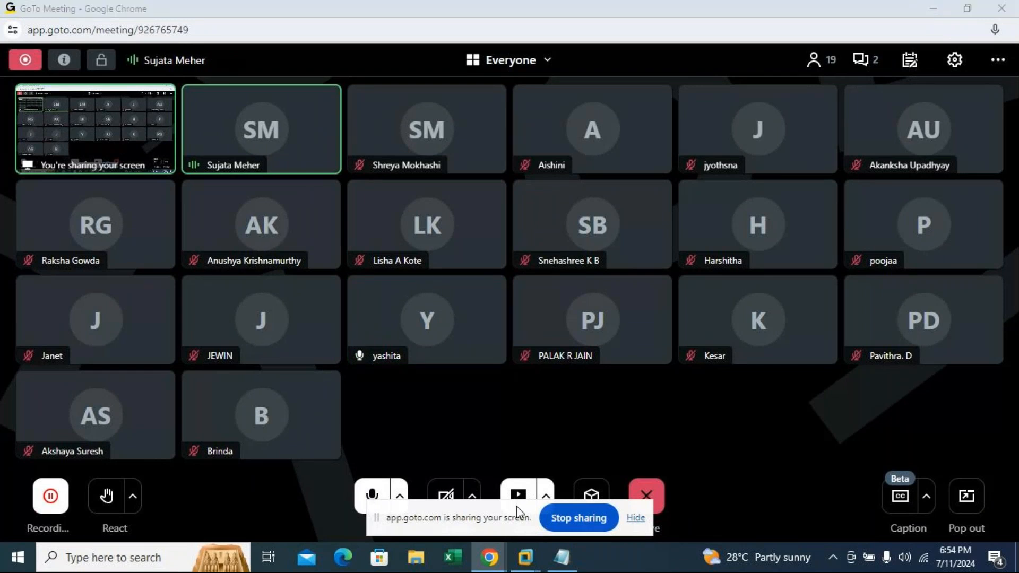
left_click_drag(493, 512, 708, 552)
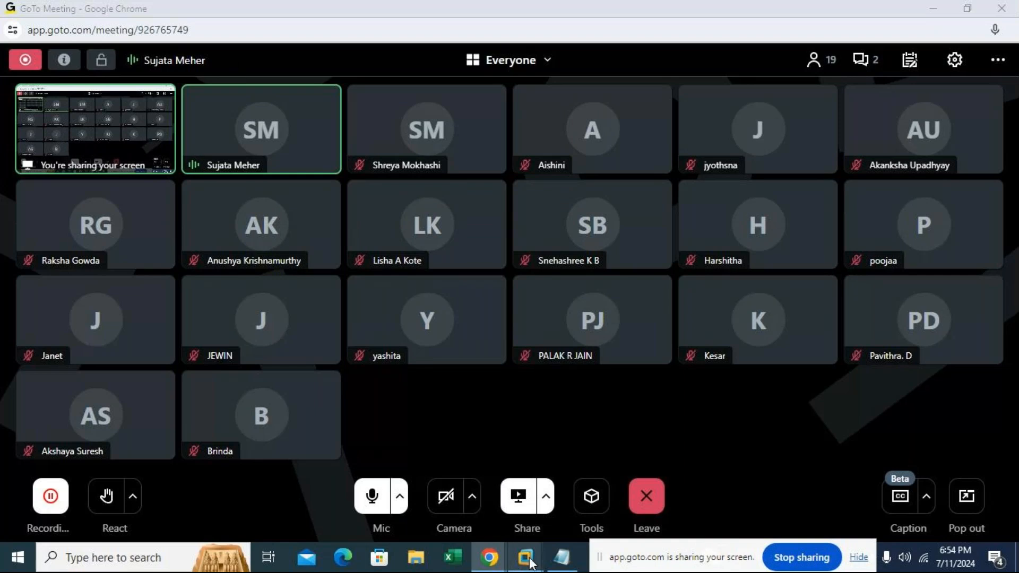
mouse_move(531, 563)
left_click(626, 470)
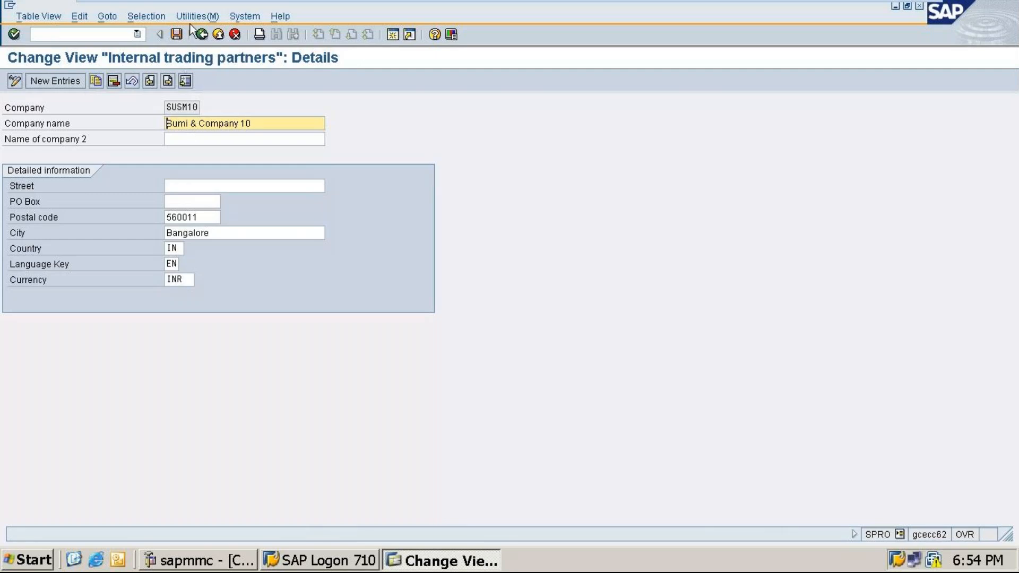
Leave the company details and start a new entry under Edit Company Code Data in the implementation guide.
left_click(205, 34)
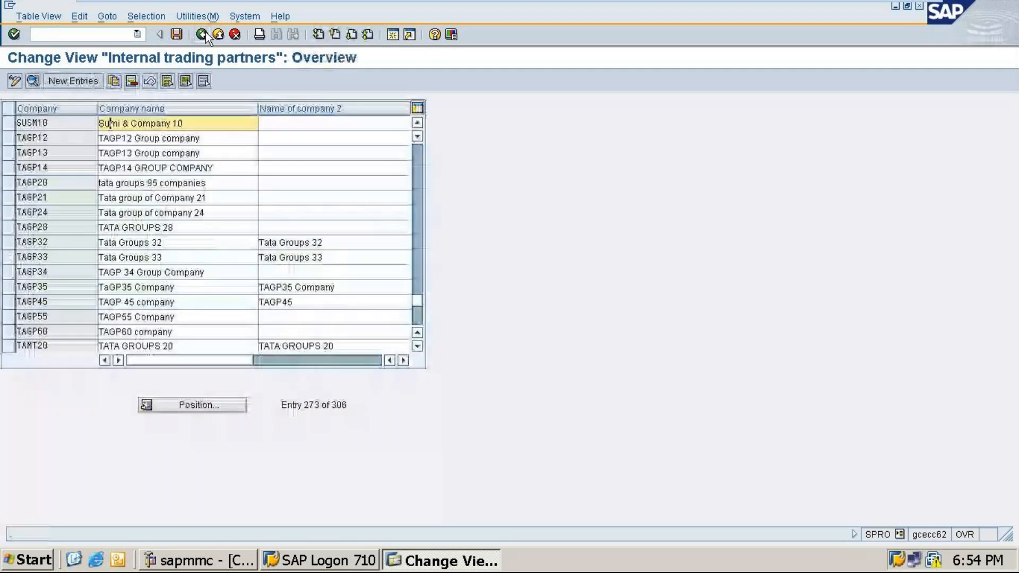
left_click(205, 34)
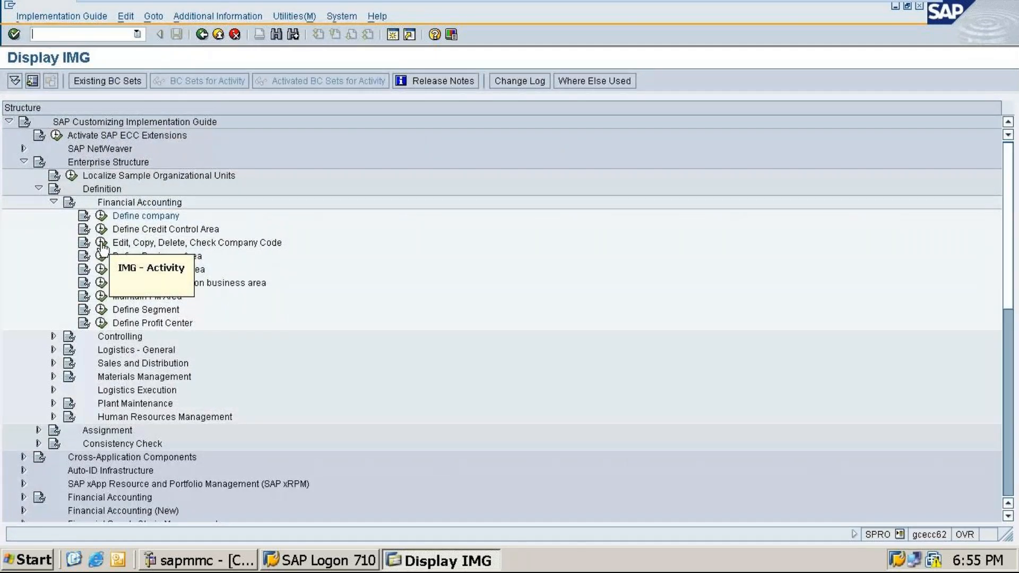
left_click(101, 242)
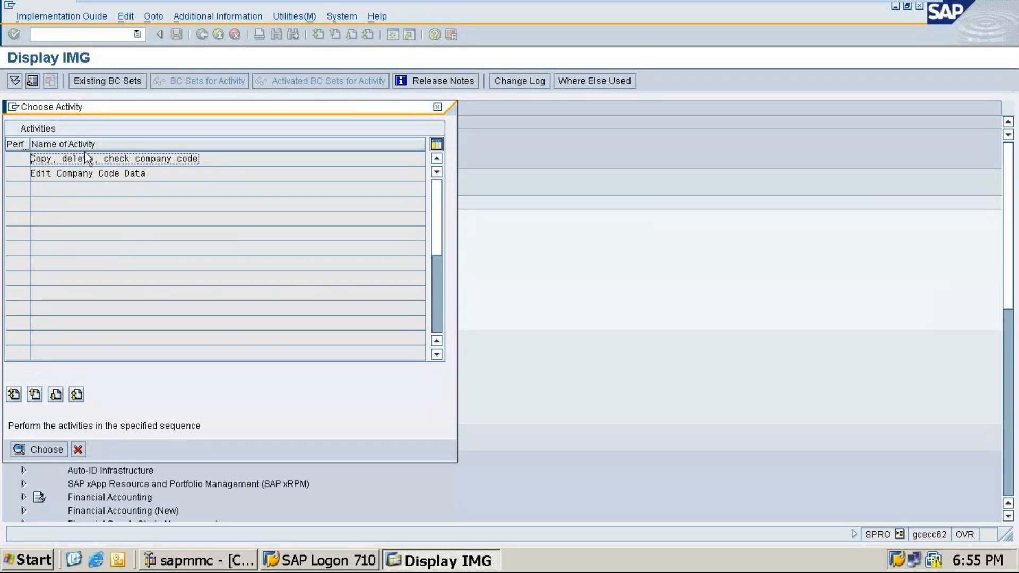
double_click(81, 174)
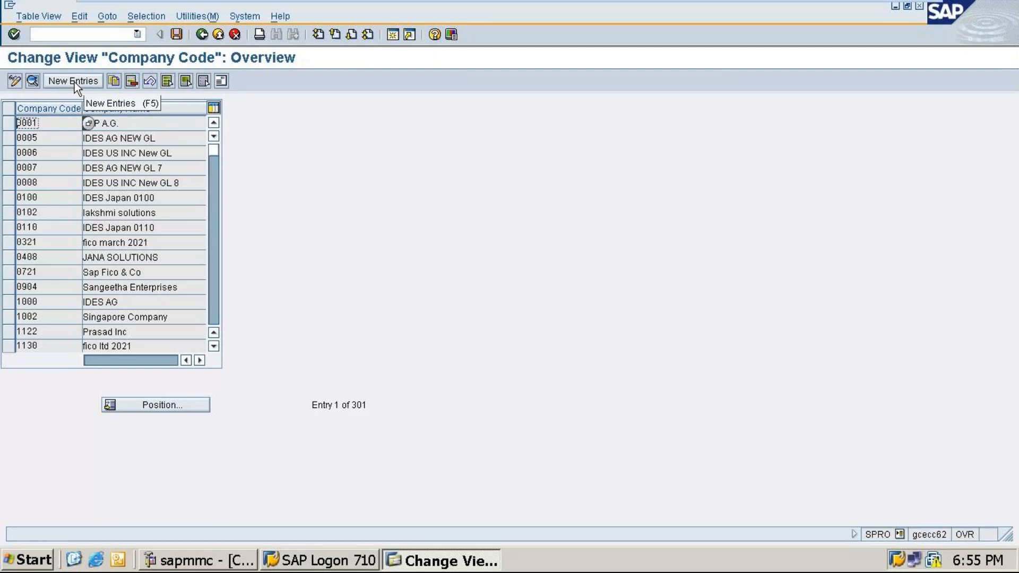
left_click(71, 80)
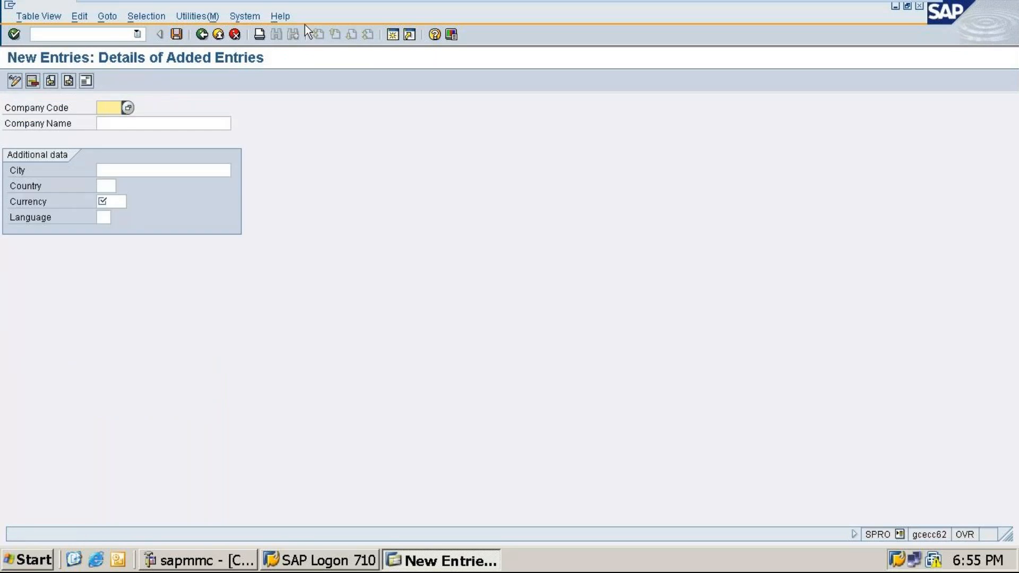
left_click(207, 35)
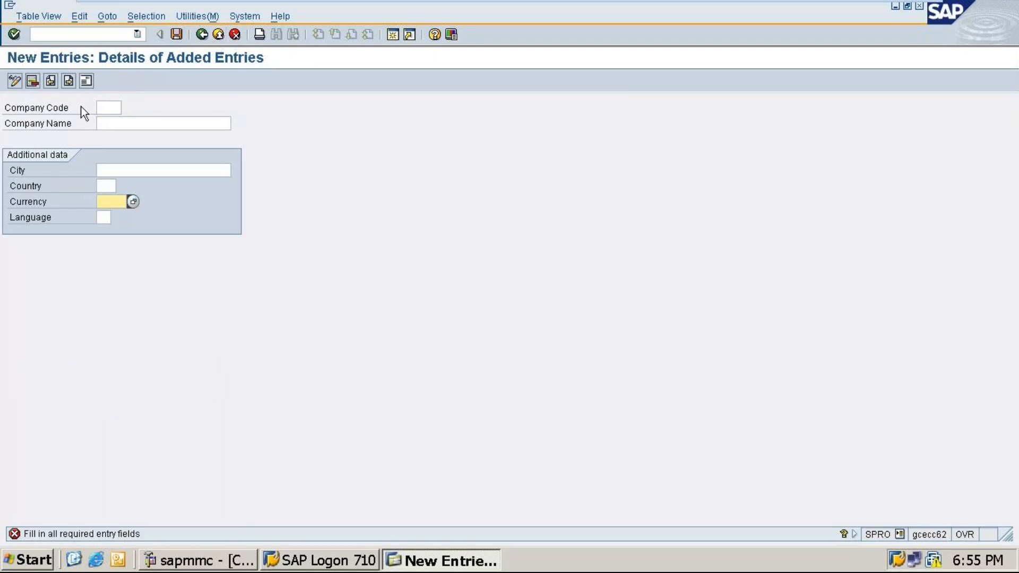
Enter company code SM10 with the company name Sujata & company 10 in the new entry.
left_click(108, 103)
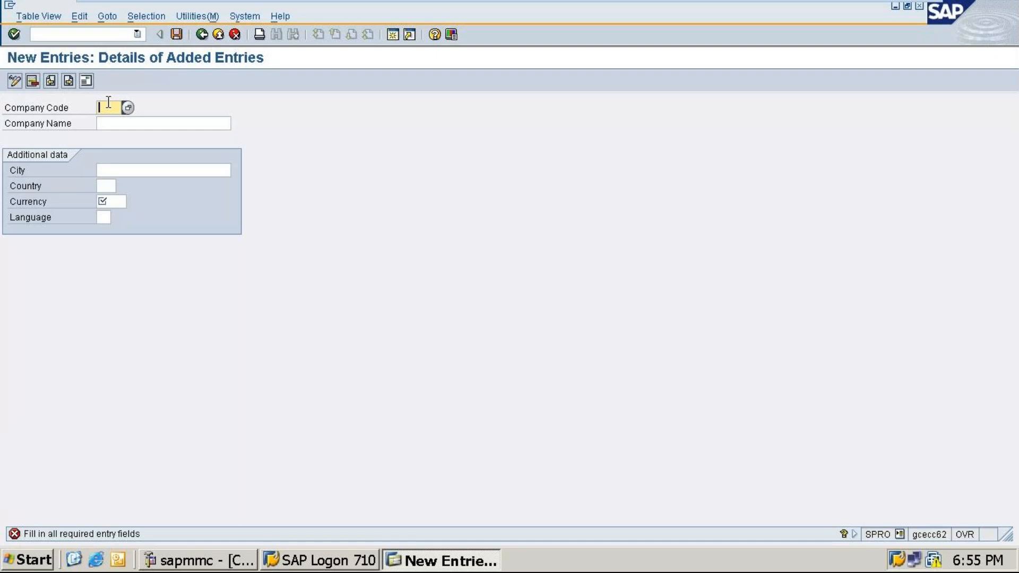
type("SM11")
key("BackSpace")
type("0")
left_click(194, 122)
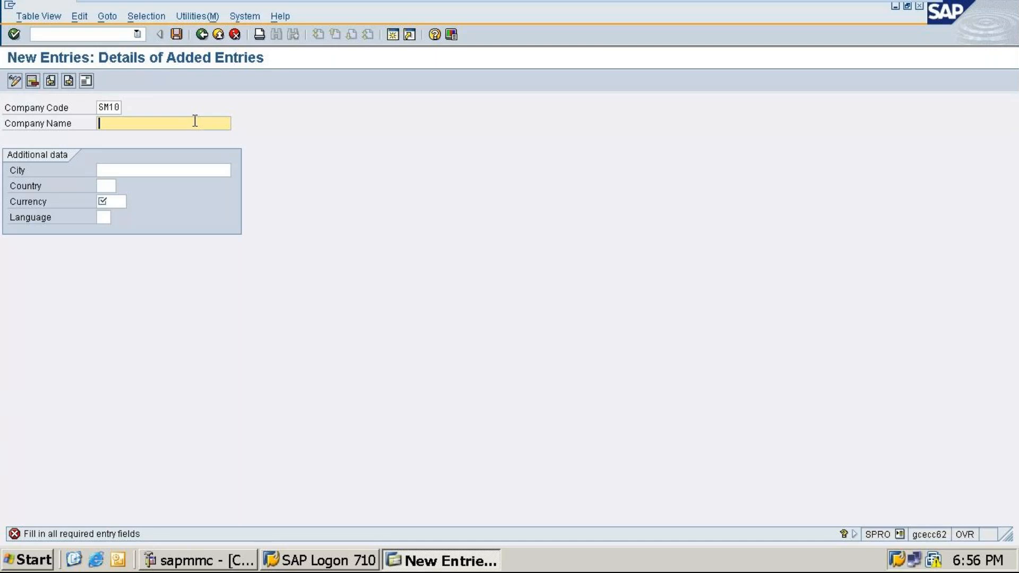
type("Sujat")
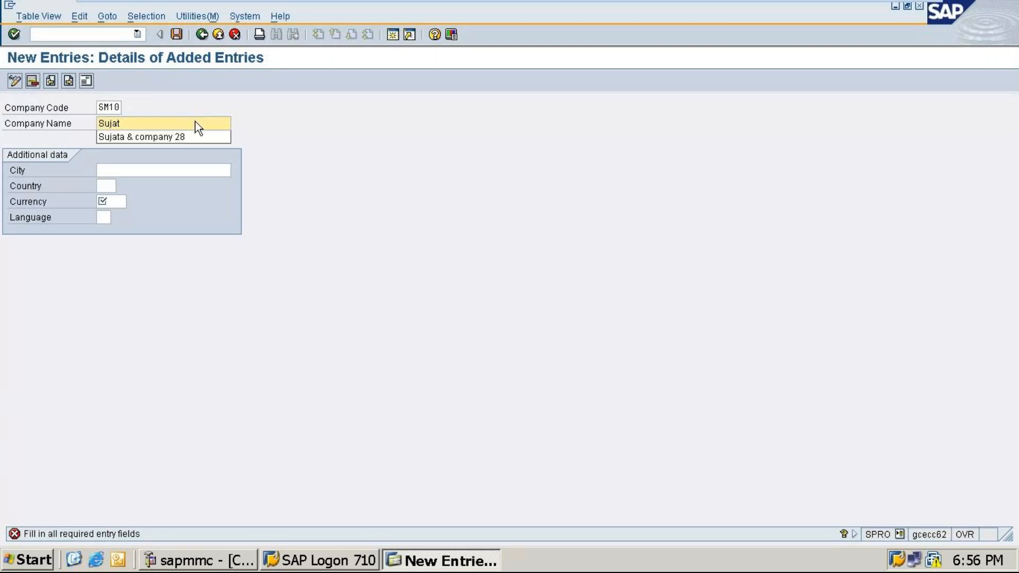
left_click(178, 138)
key("BackSpace")
key("BackSpace")
type("10")
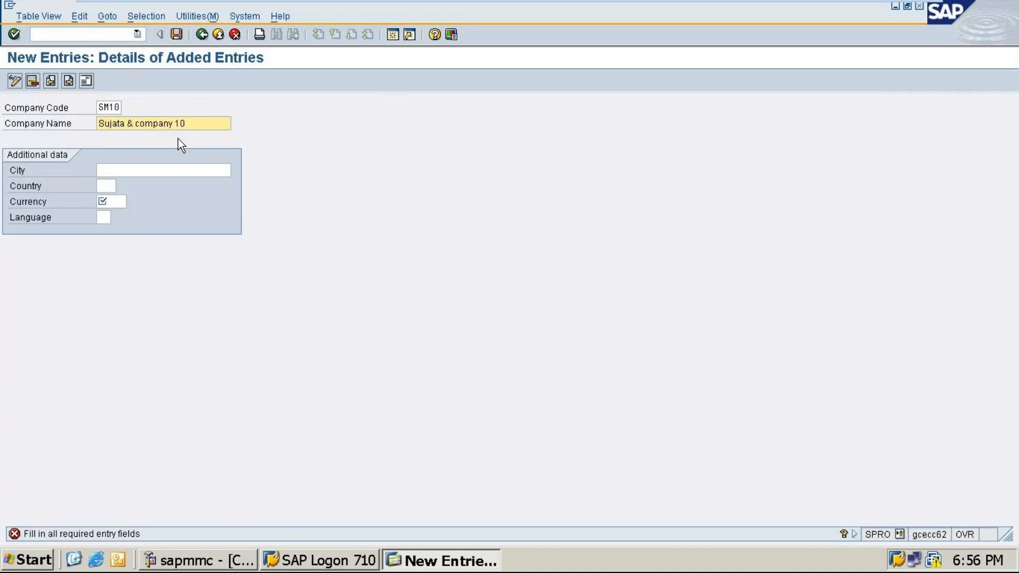
Set the SM10 entry's city to Bangalore, country to IN, currency to INR and language to EN, and submit it.
left_click(136, 171)
type("B")
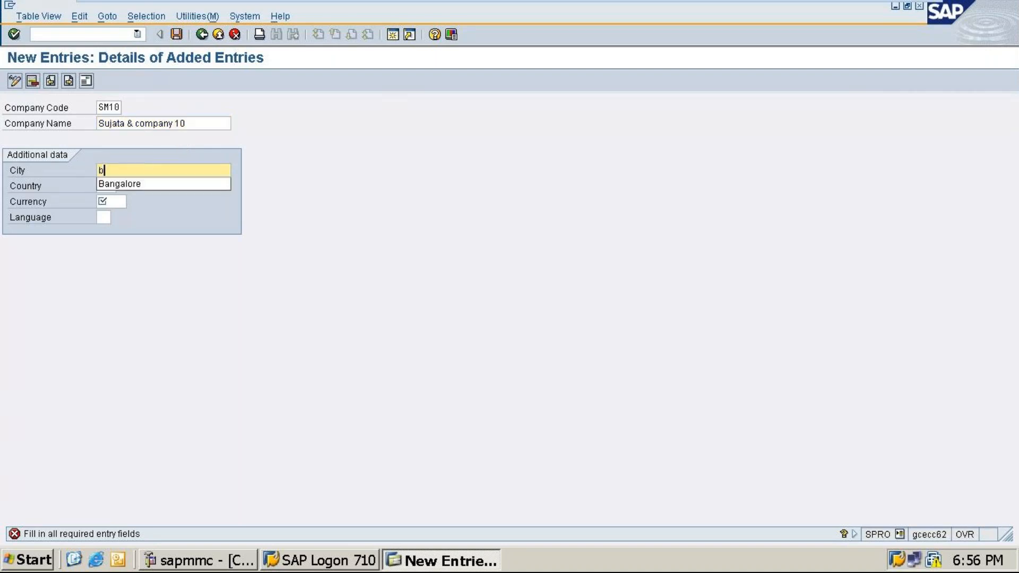
left_click(131, 188)
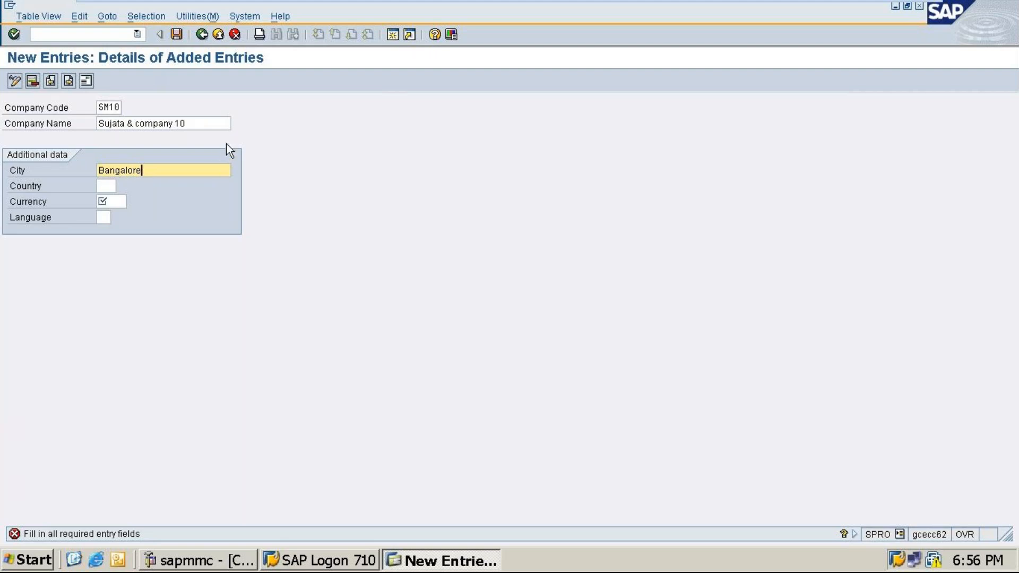
left_click(114, 187)
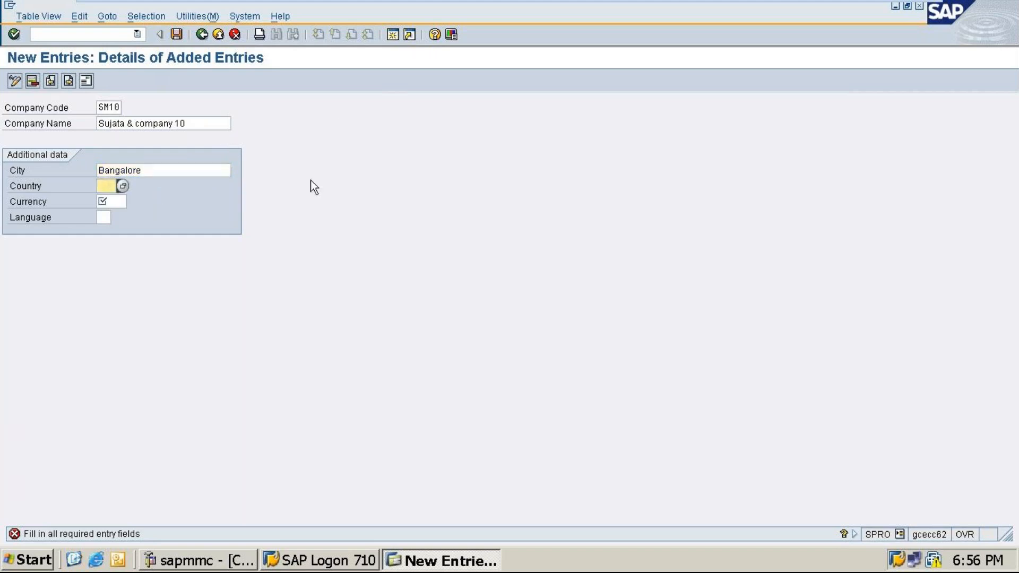
type("in")
left_click(122, 205)
type("i")
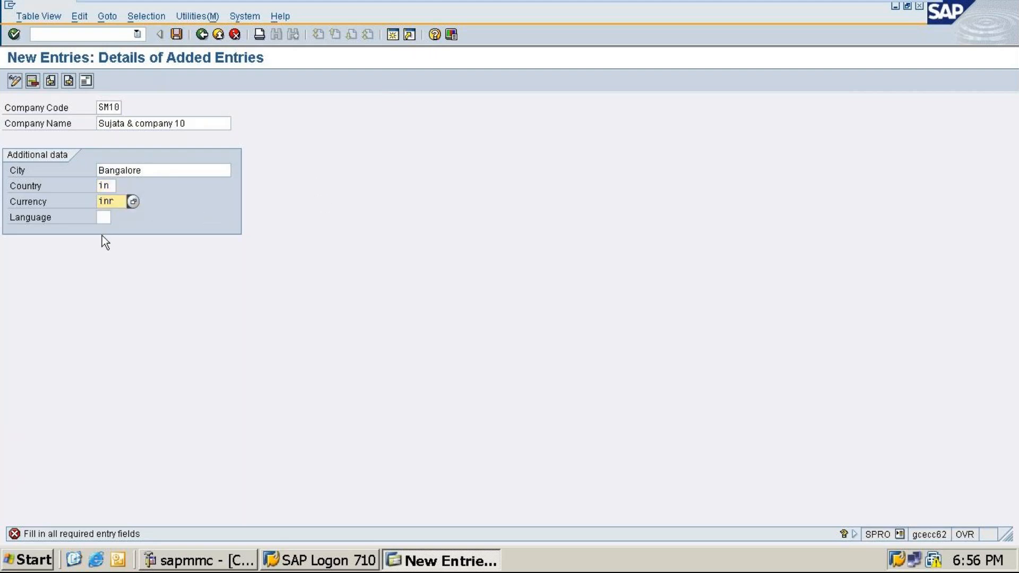
left_click(103, 217)
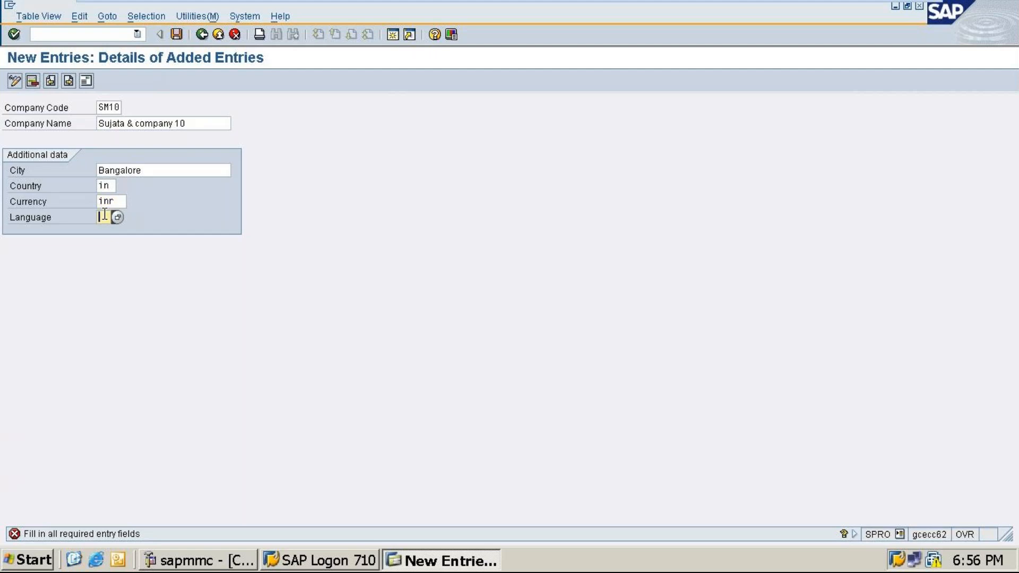
type("en")
key("Return")
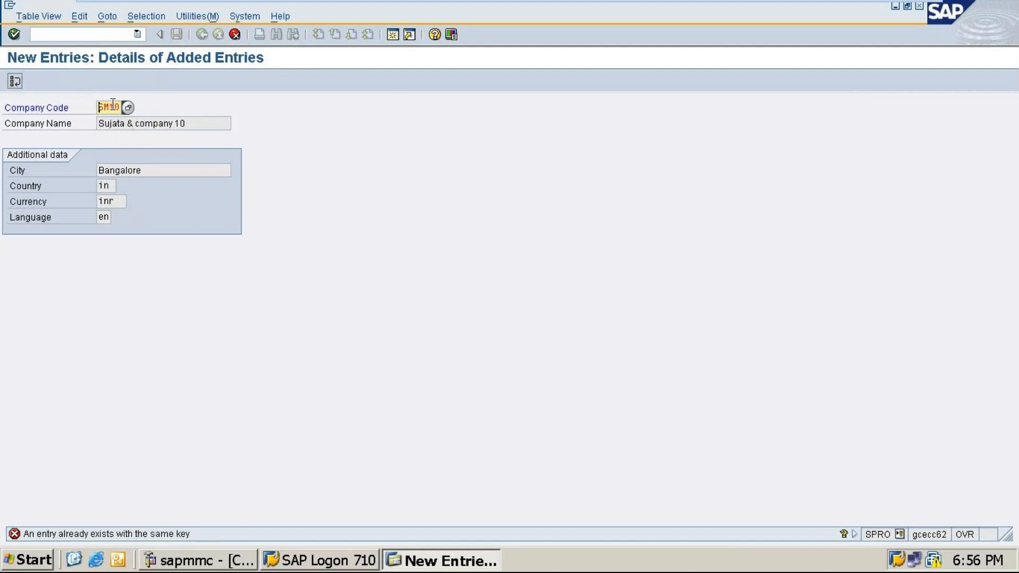
Clear the company code and cancel the entry, discarding its changes.
key("Delete")
key("Delete")
key("Delete")
key("Delete")
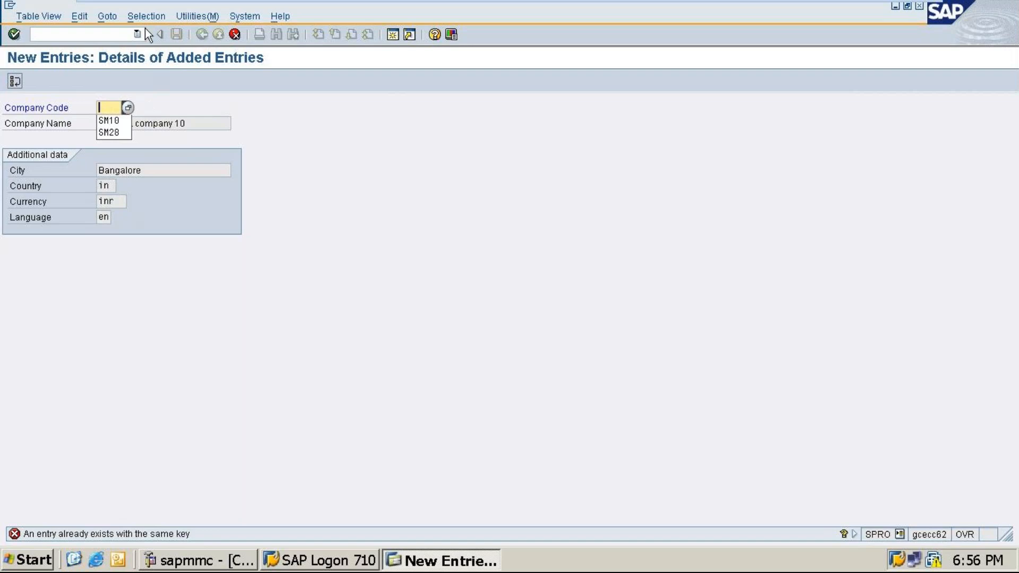
left_click(234, 34)
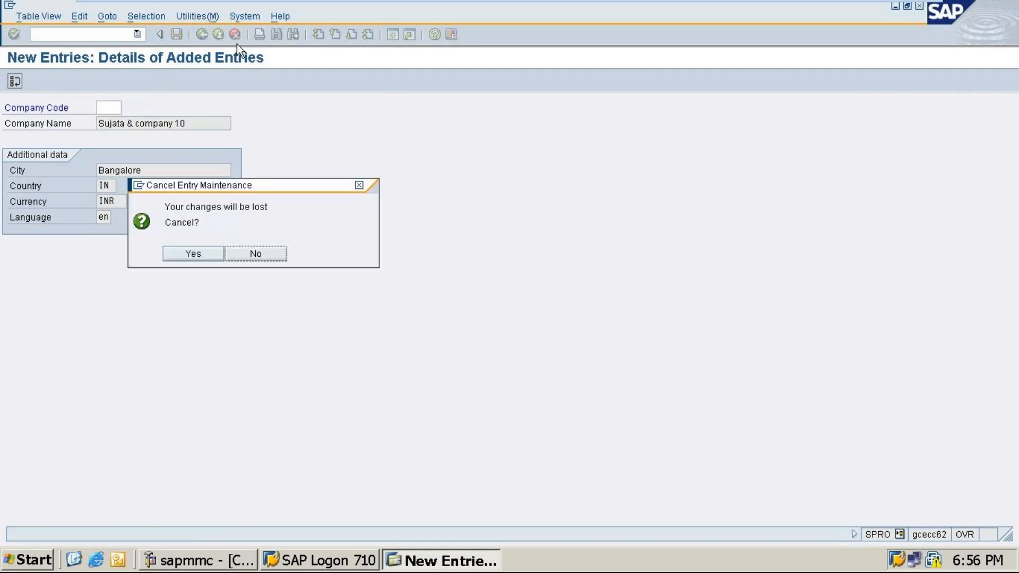
left_click(190, 252)
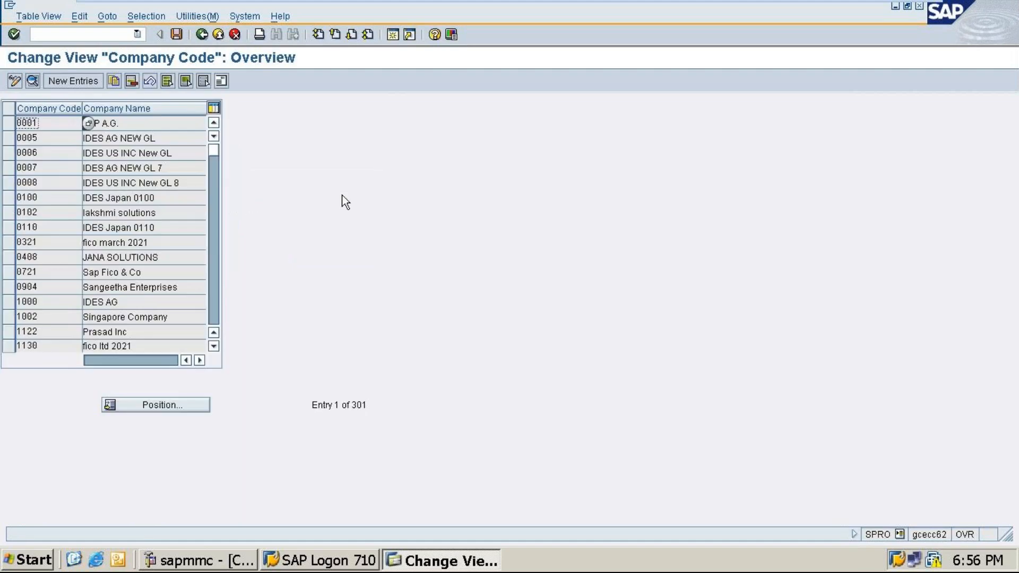
Position the company code list at SM10.
left_click(171, 406)
type("s")
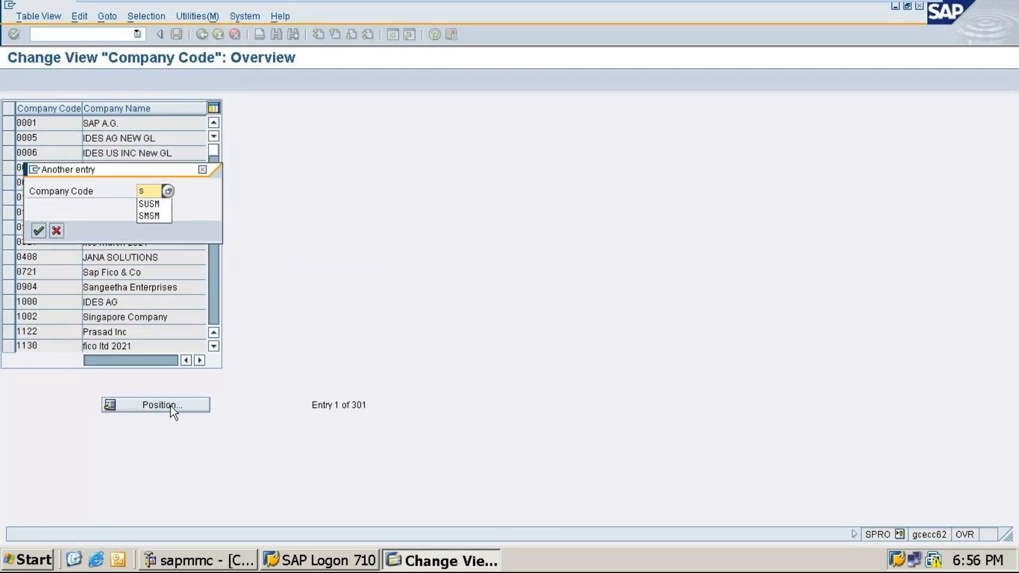
type("m10")
key("Return")
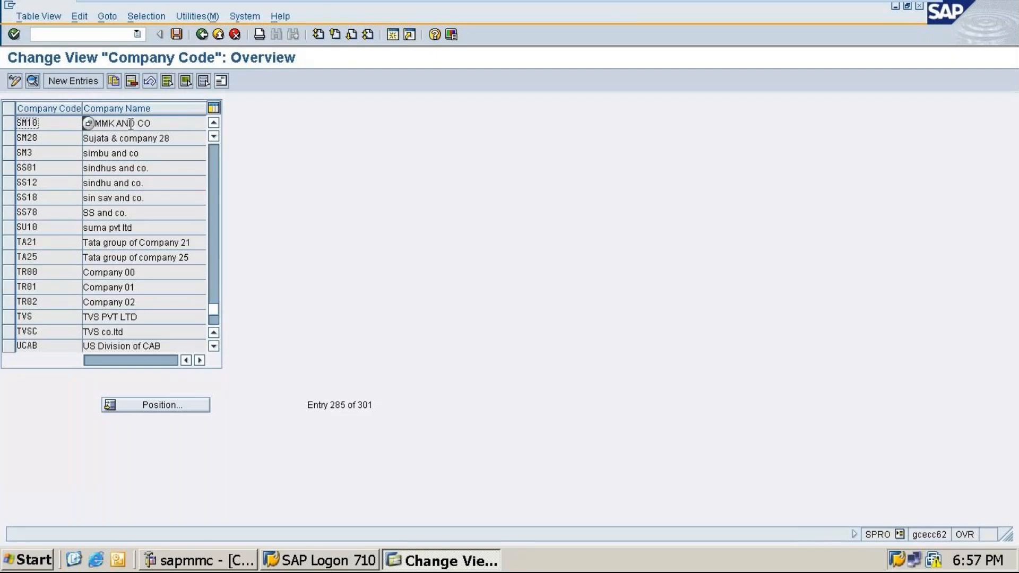
Start a new company code entry with code TA10 and company name Sujata & company 10.
left_click(67, 81)
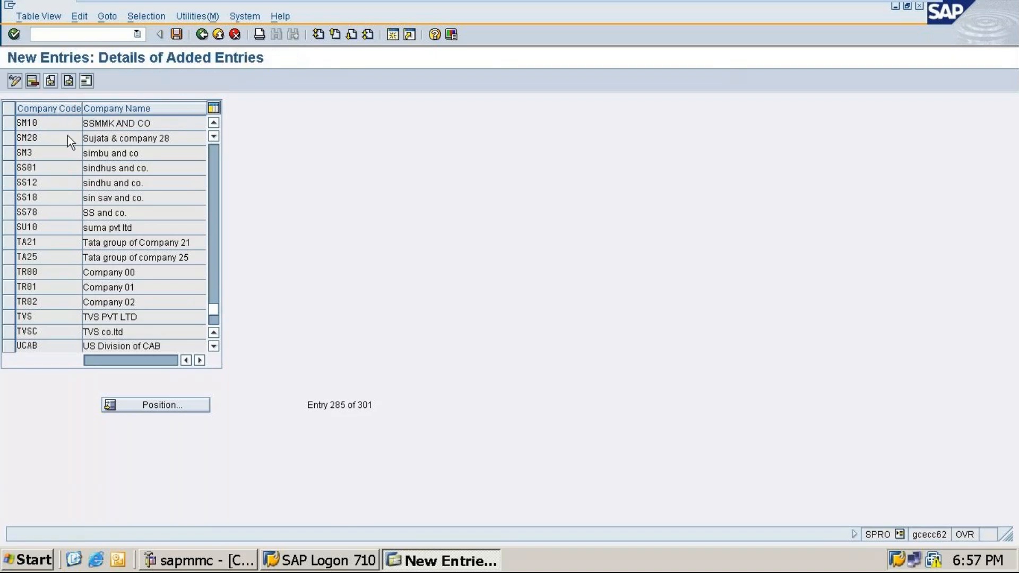
left_click(202, 35)
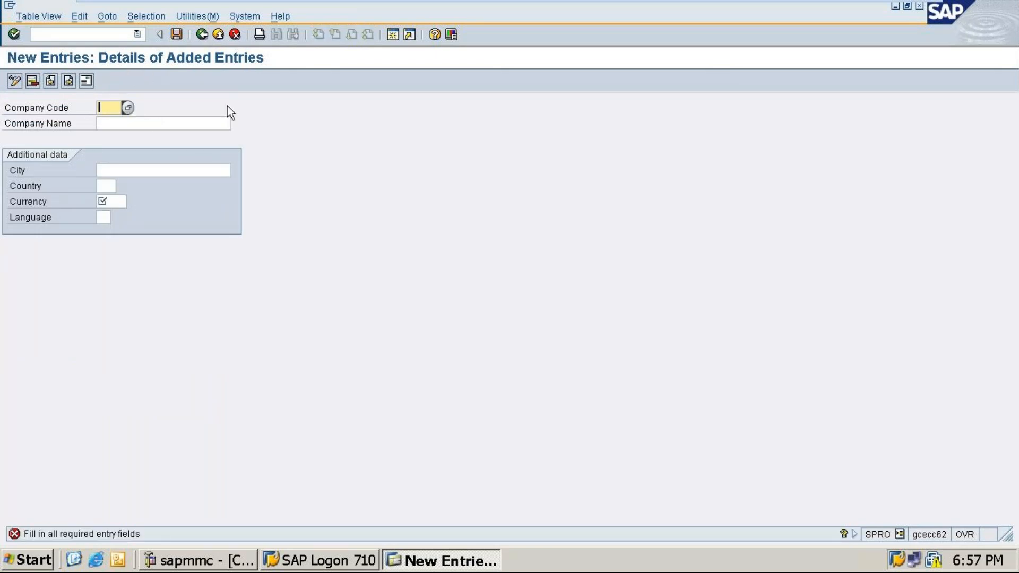
type("TA10")
left_click(146, 128)
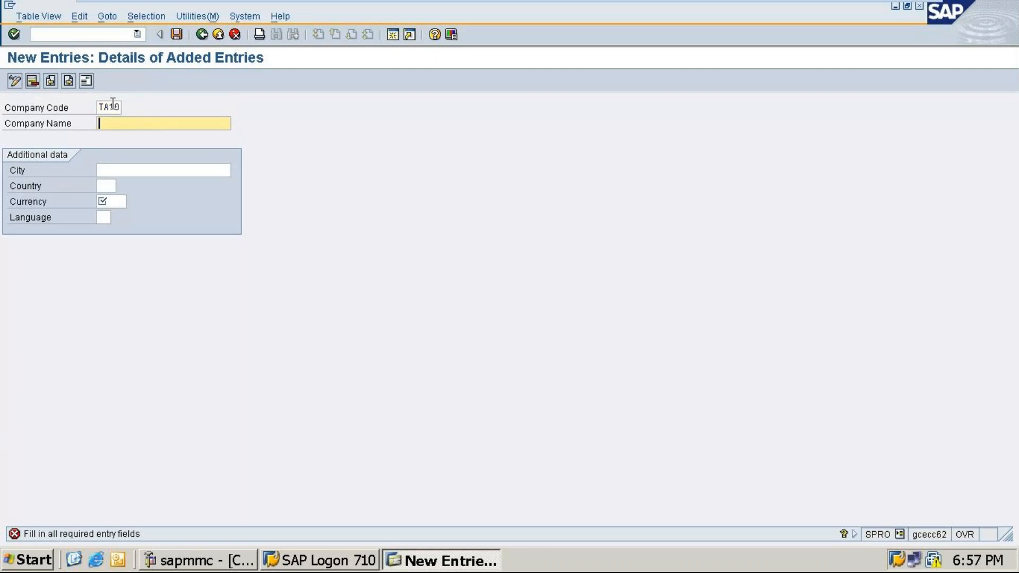
type("S")
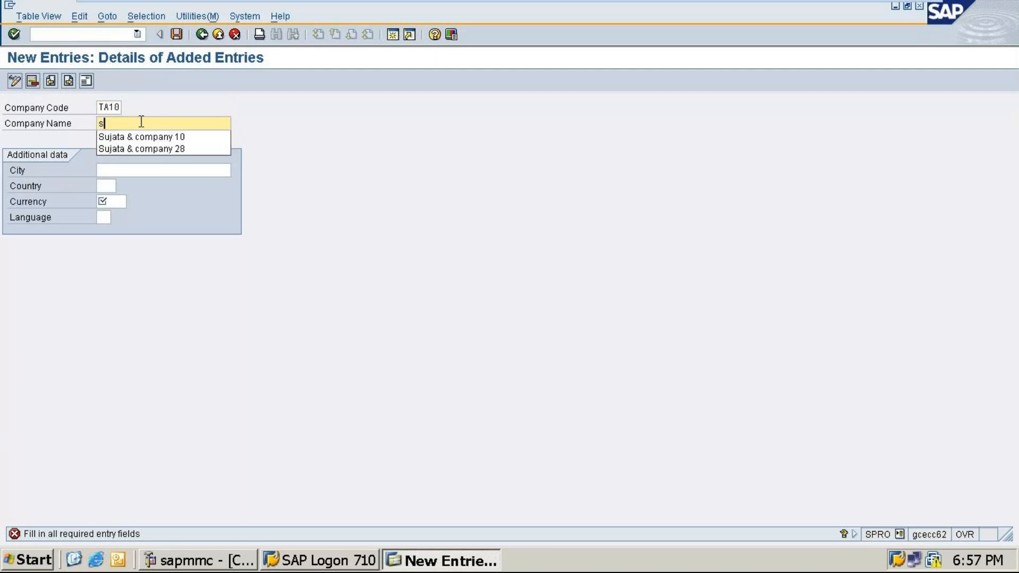
left_click(141, 137)
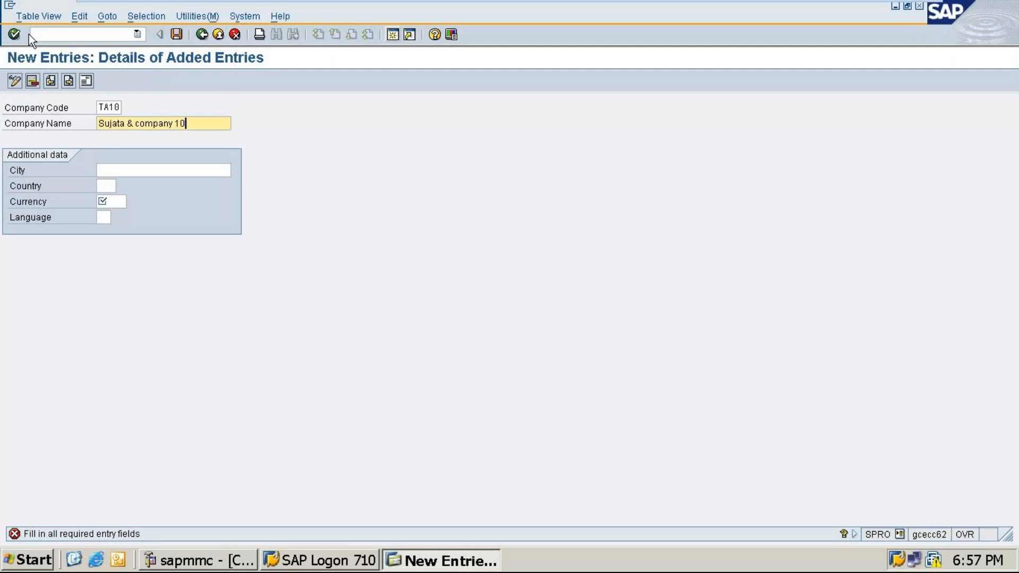
Set company code TA10's city to Bangalore, country to IN, currency to INR and language to EN, and submit the entry.
left_click(145, 171)
type("B")
left_click(162, 183)
left_click(102, 185)
type("in")
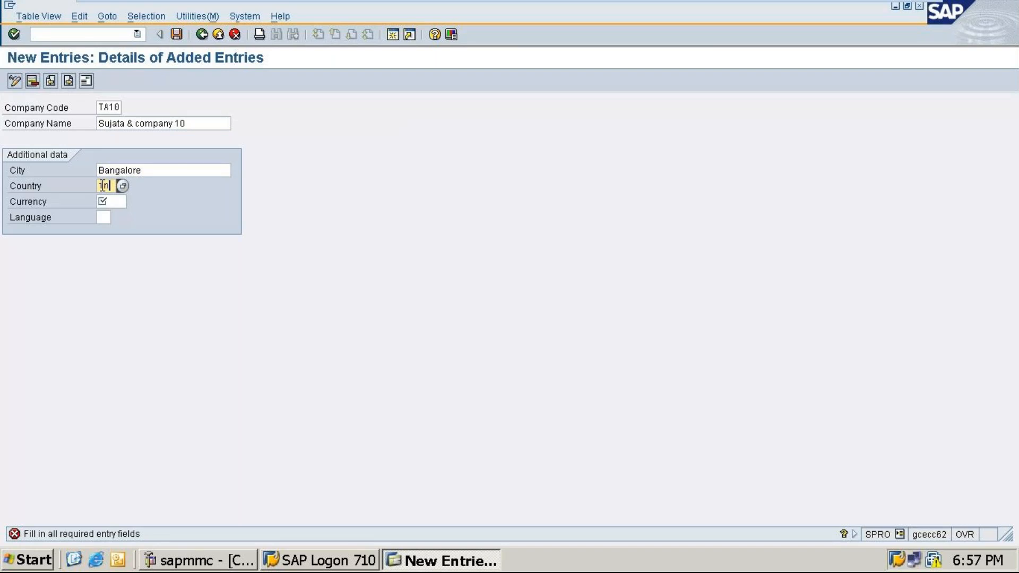
left_click(116, 200)
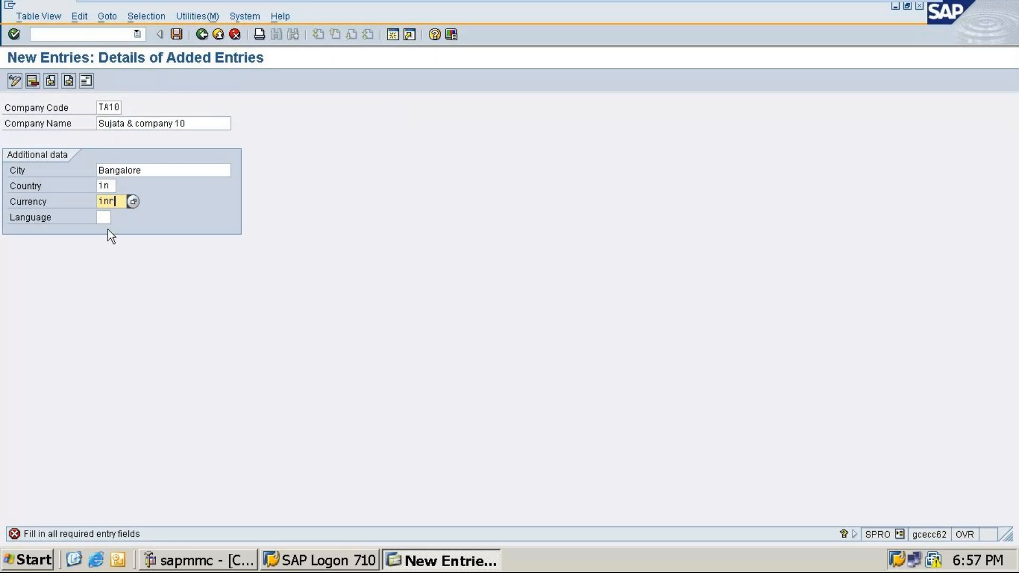
left_click(103, 217)
type("en")
key("Return")
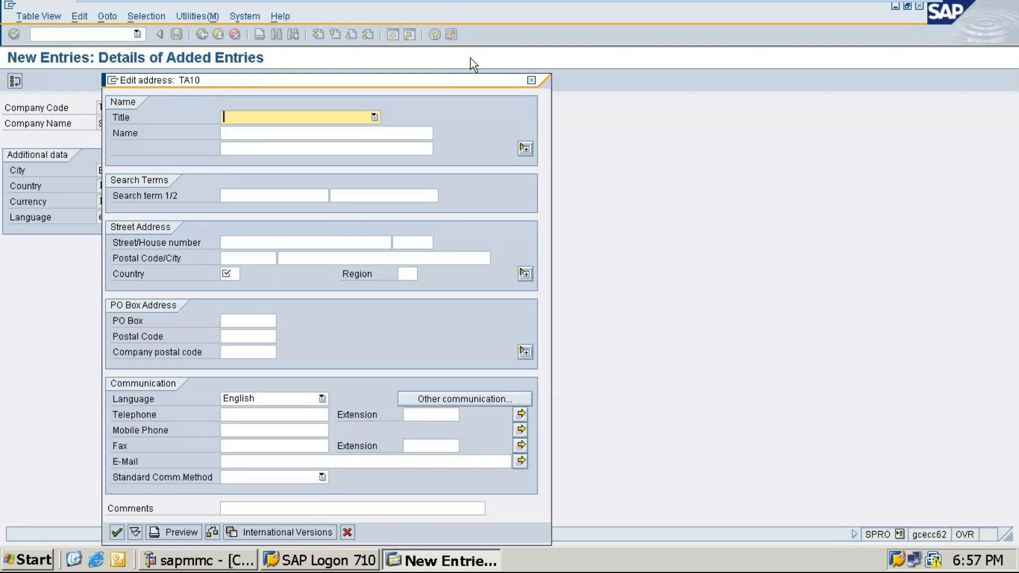
Move the address dialog clear of the entry data, then set the title to Company and the name to Sujata & company 10.
left_click_drag(263, 81, 439, 81)
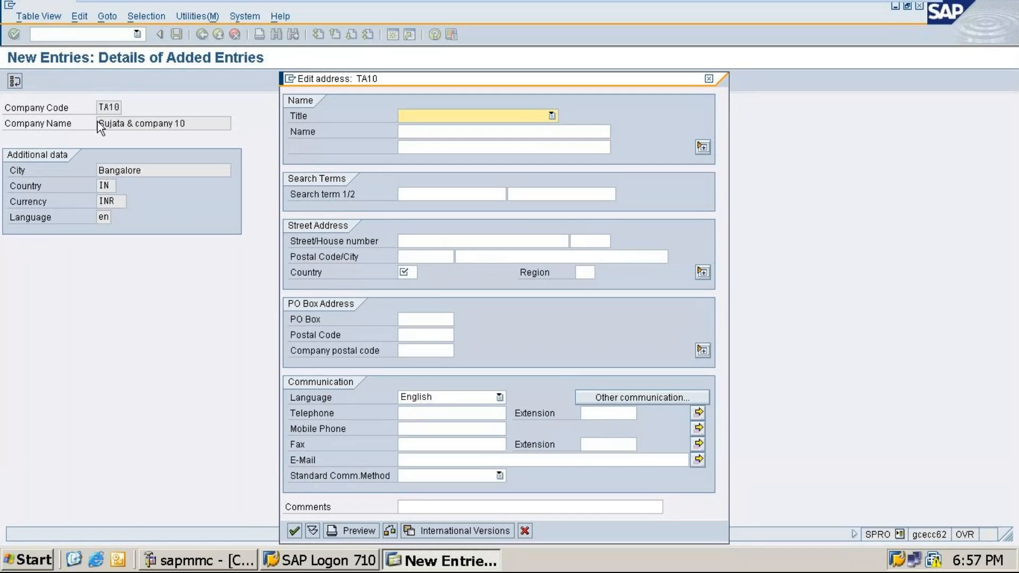
left_click(428, 116)
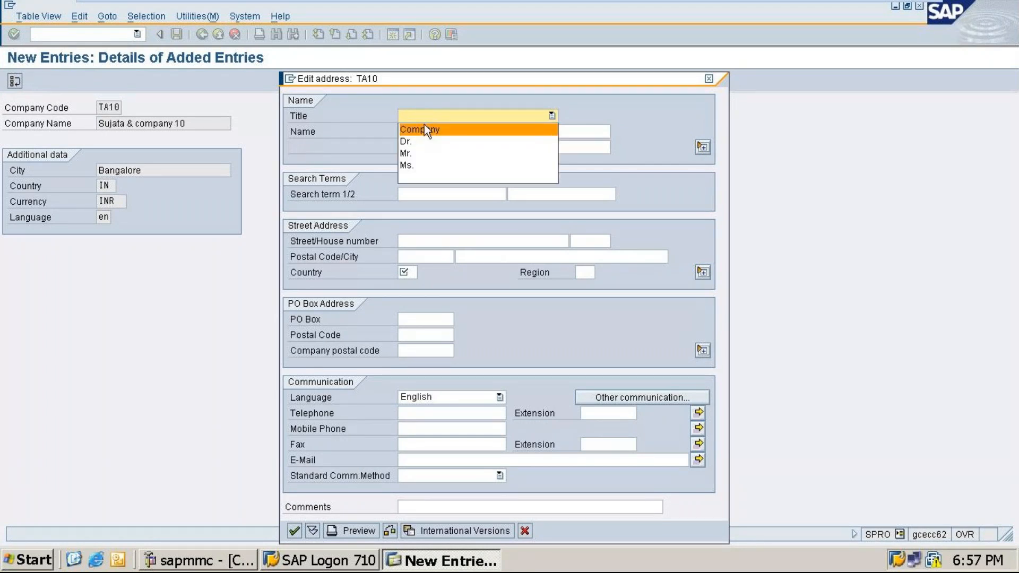
left_click(423, 130)
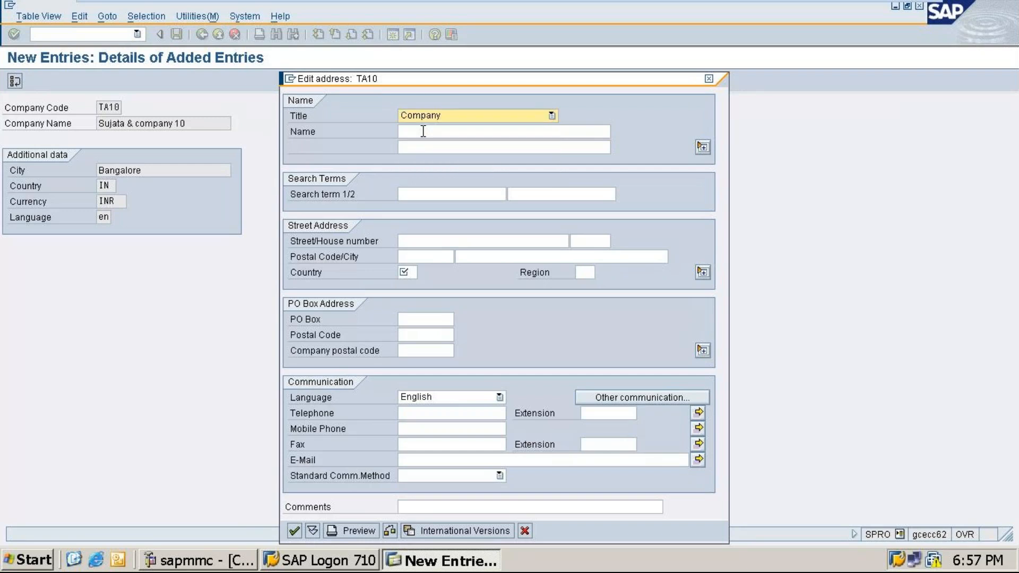
left_click(420, 132)
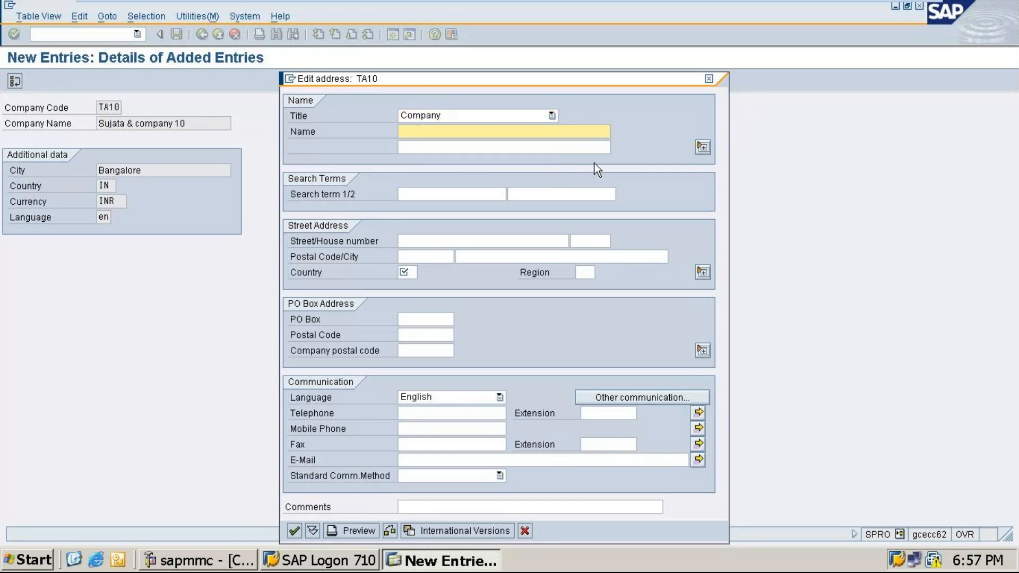
type("S")
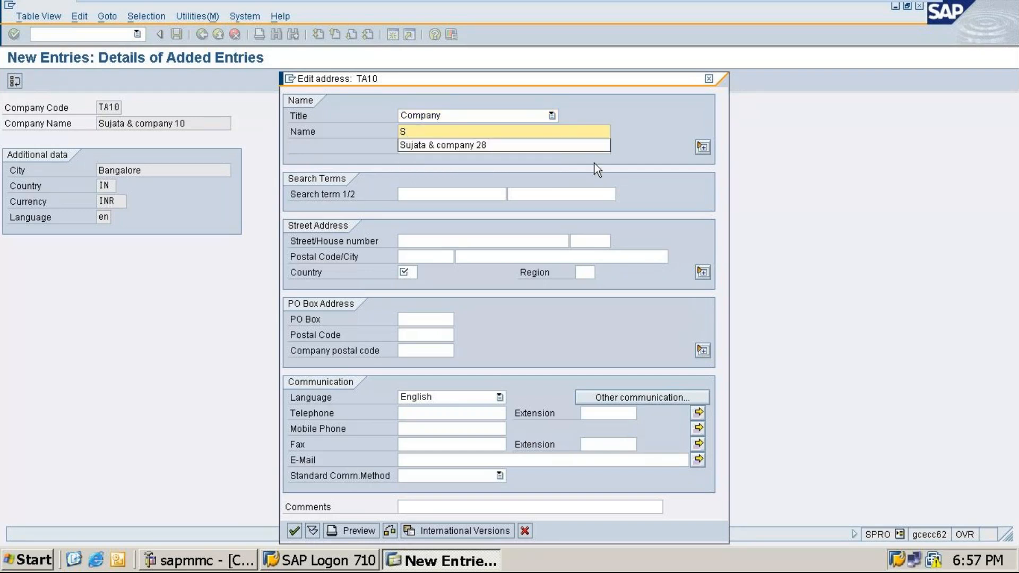
left_click(511, 145)
key("BackSpace")
key("BackSpace")
type("10")
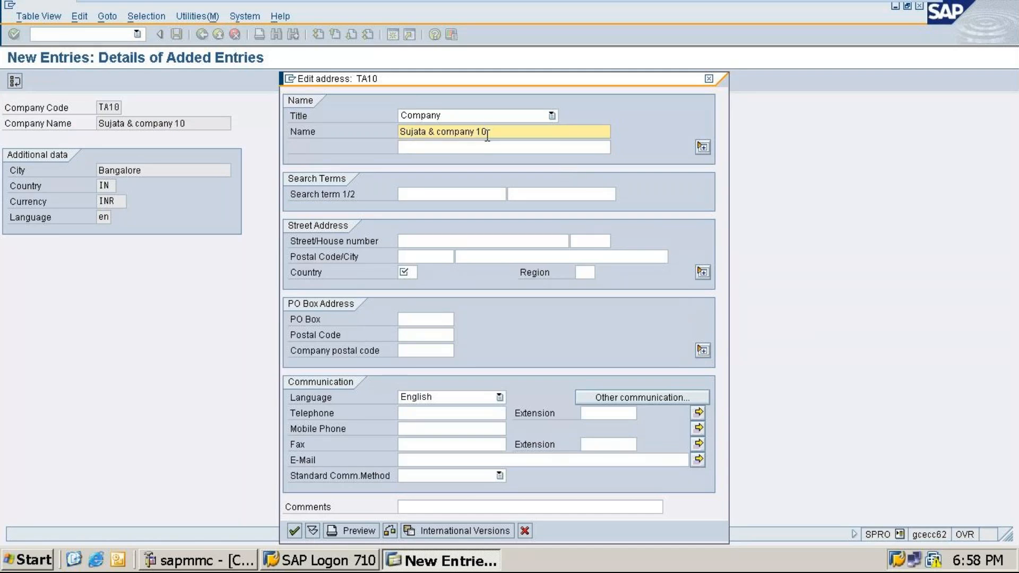
Fill in the street address with the postal code, city Bangalore, country IN and region 10, and confirm the address.
left_click(406, 257)
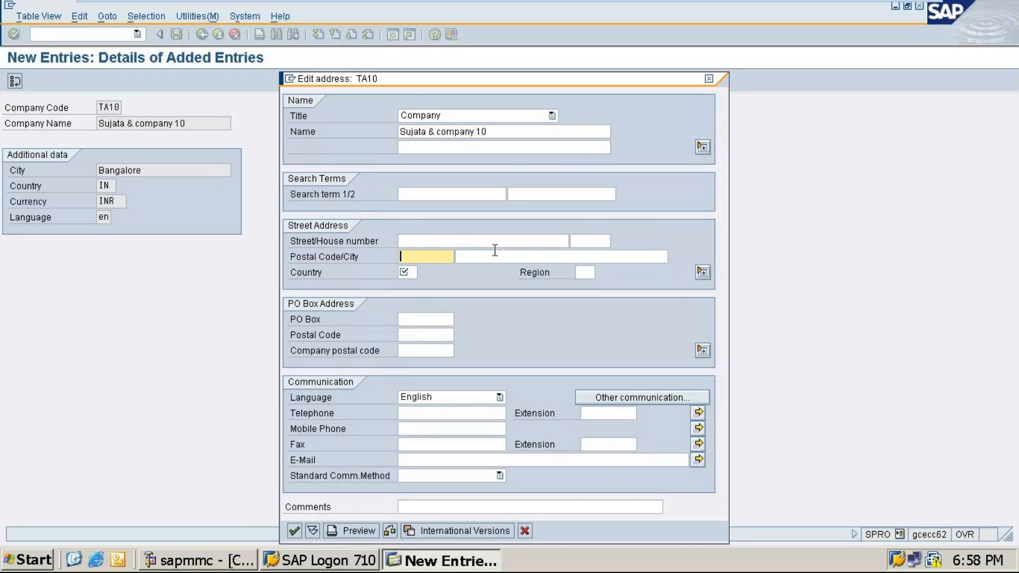
type("56")
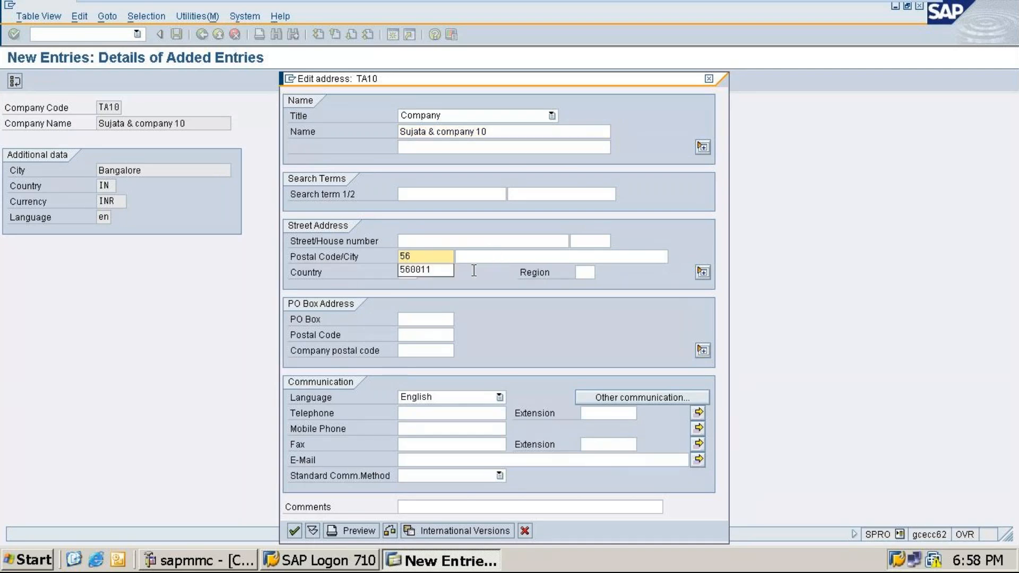
left_click(448, 272)
left_click(472, 257)
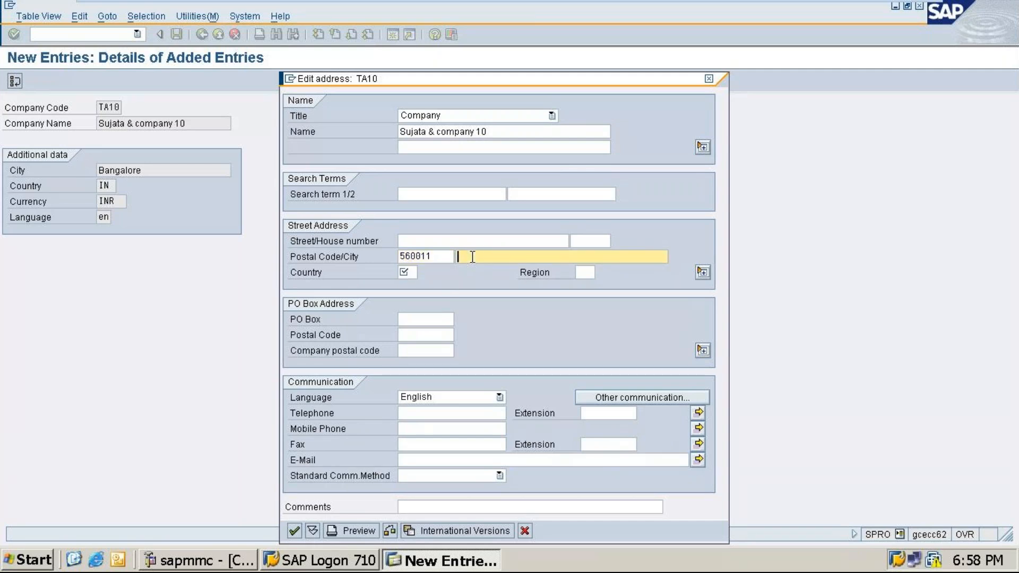
type("B")
left_click(474, 270)
left_click(415, 272)
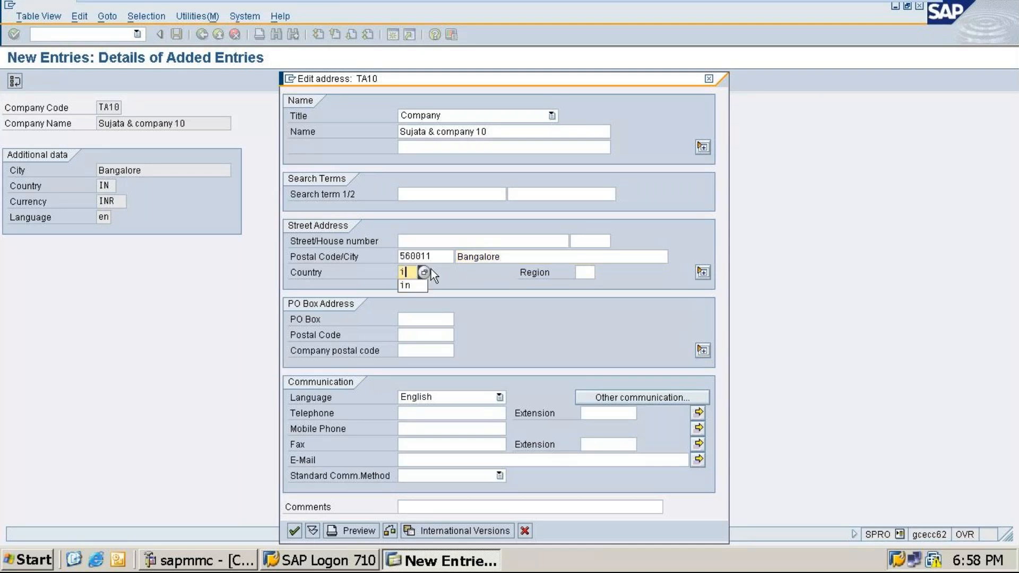
left_click(586, 274)
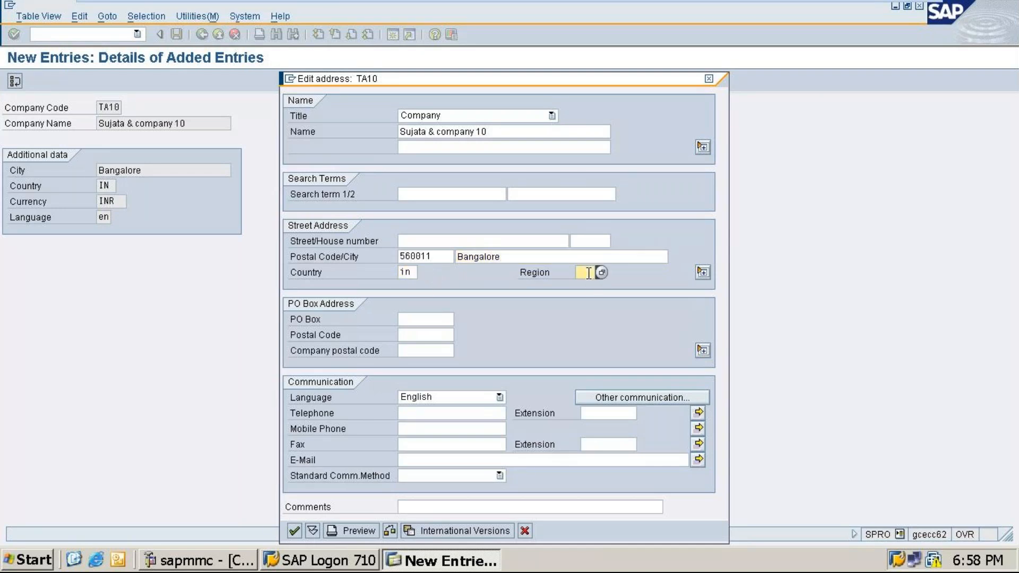
type("10")
left_click(294, 532)
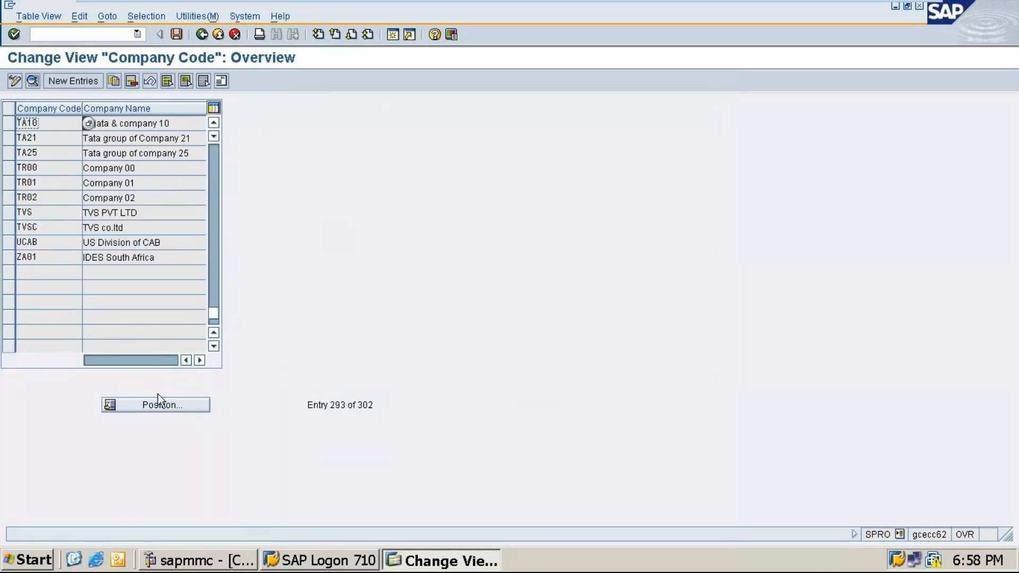
Save the TA10 company code entry and return to the implementation guide structure, closing the activity selection.
left_click(177, 34)
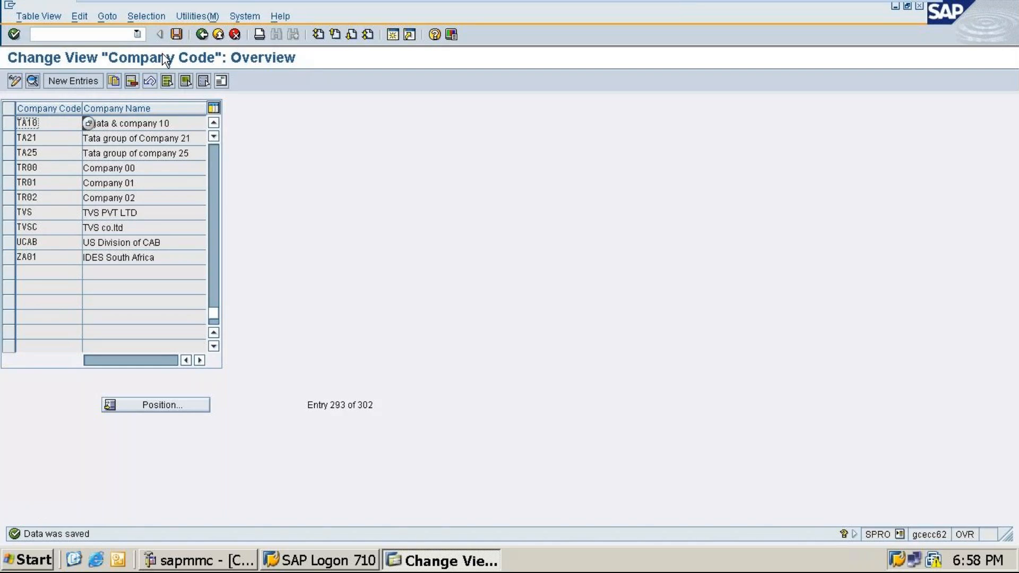
left_click(201, 35)
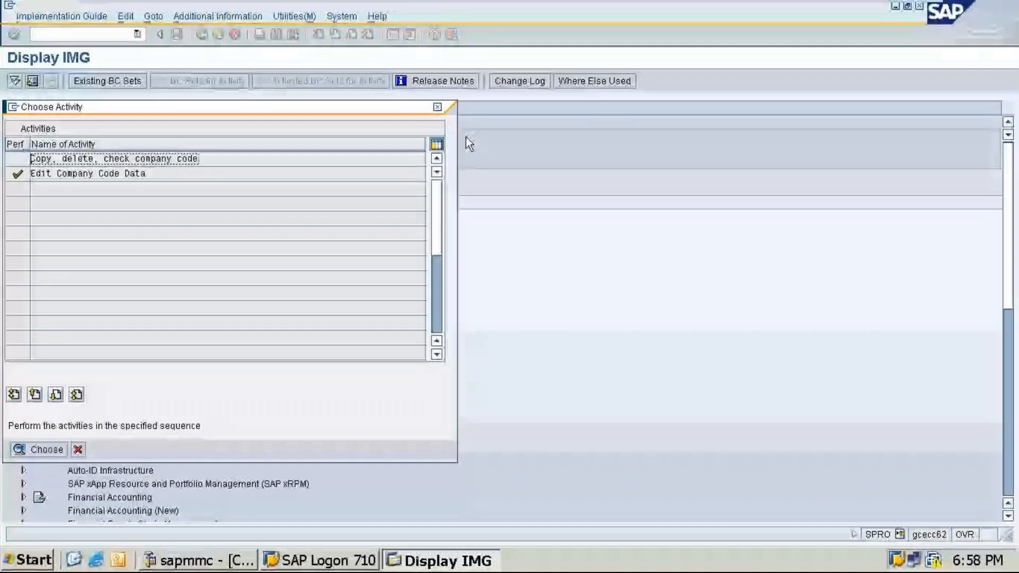
left_click(438, 107)
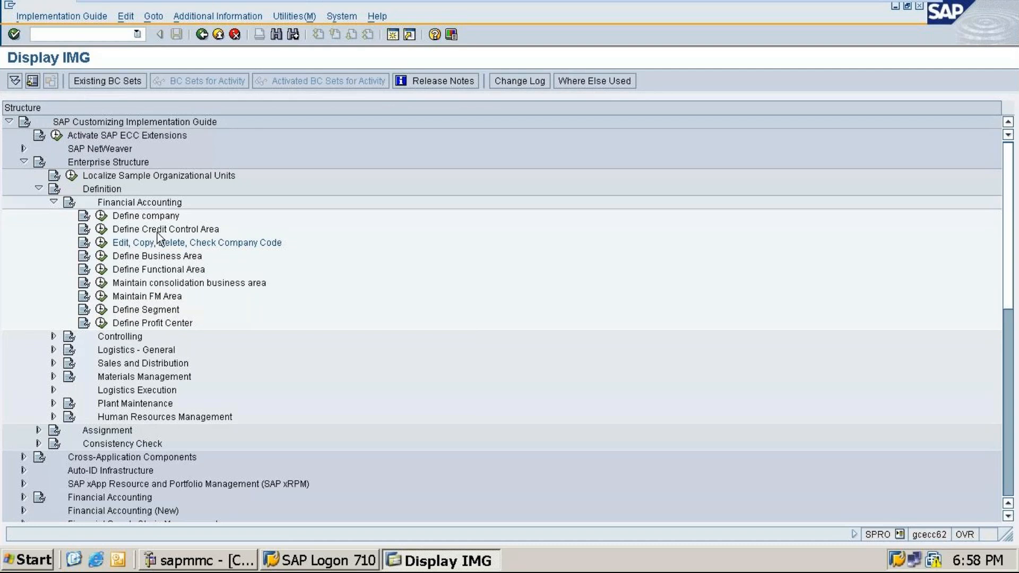
Read the Define Credit Control Area documentation, highlighting its definition and the note on company codes and currency, and close it.
left_click(84, 229)
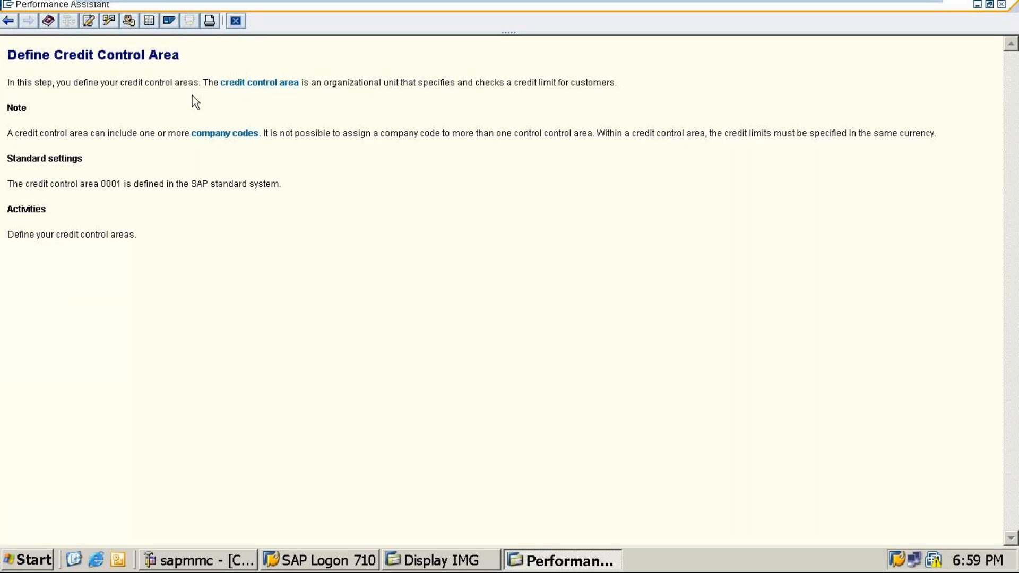
left_click_drag(7, 83, 614, 83)
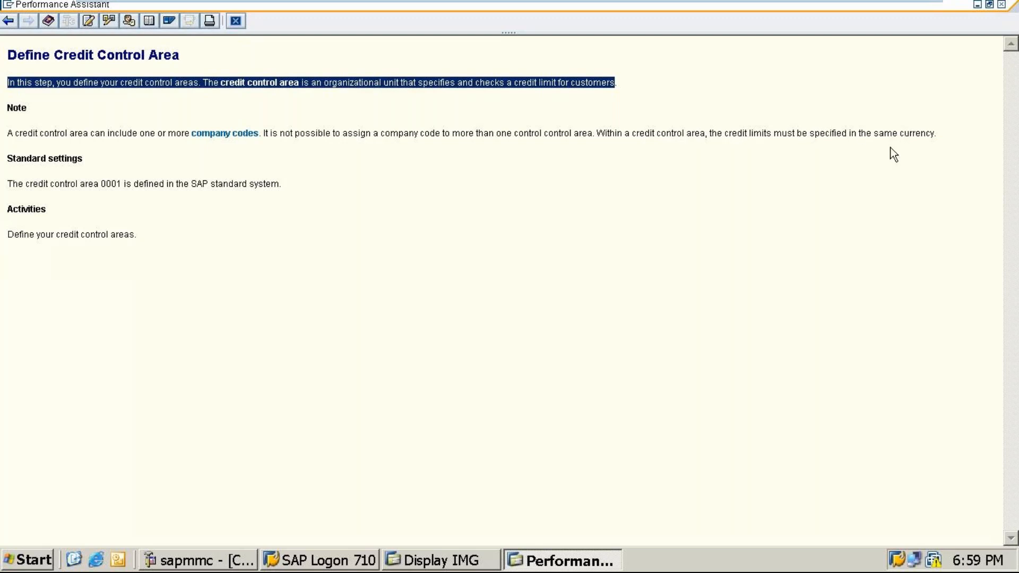
left_click(473, 238)
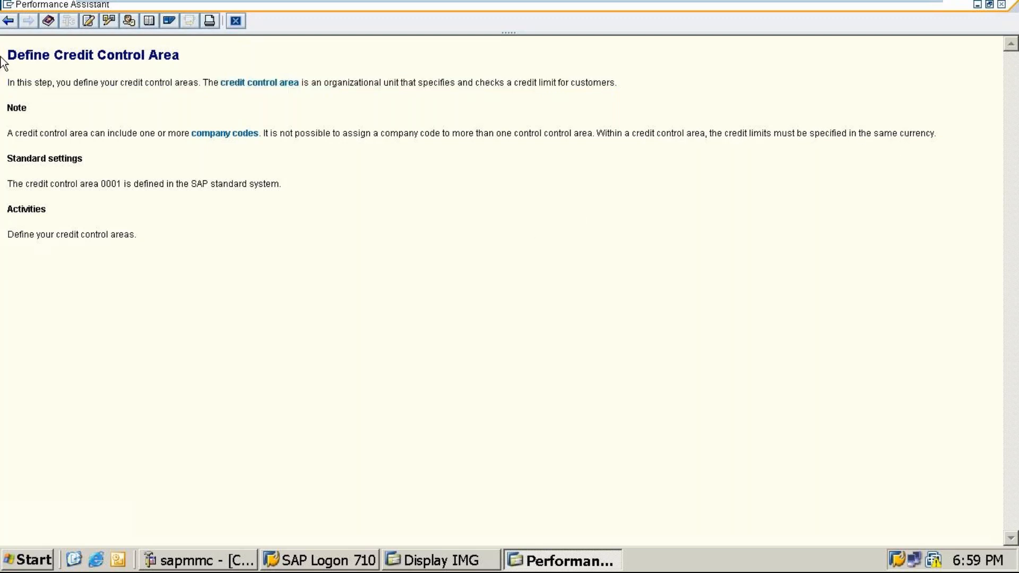
left_click_drag(7, 83, 253, 145)
left_click_drag(564, 143, 954, 132)
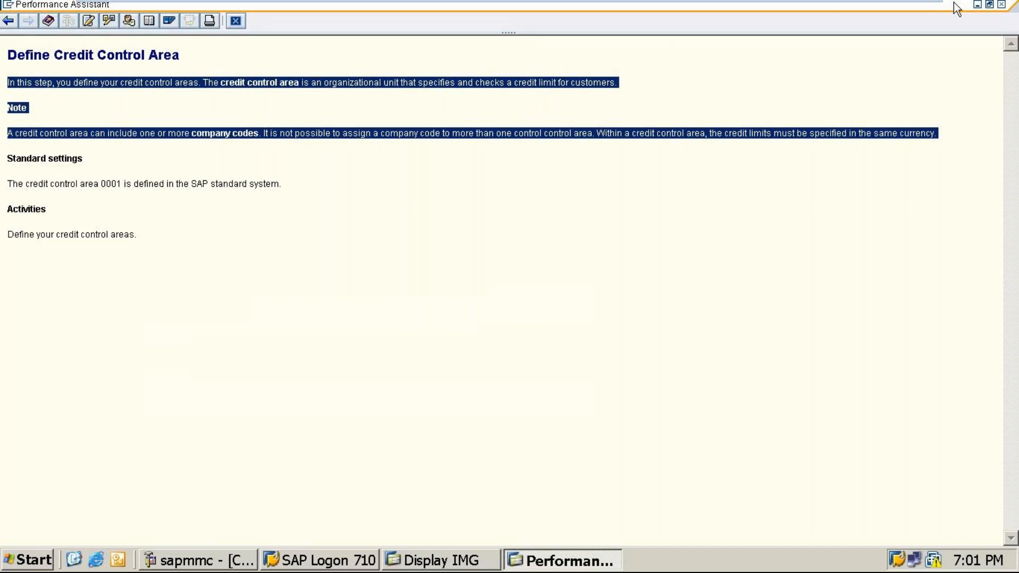
left_click(1001, 5)
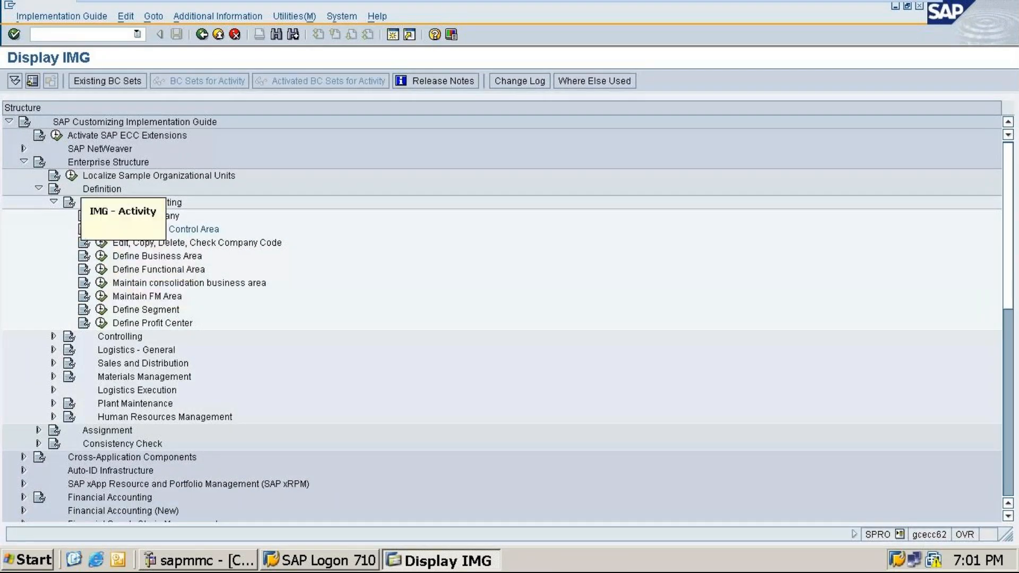
Open the Define Credit Control Area activity, review the details of credit control area 0001, and return to the implementation guide.
left_click(101, 230)
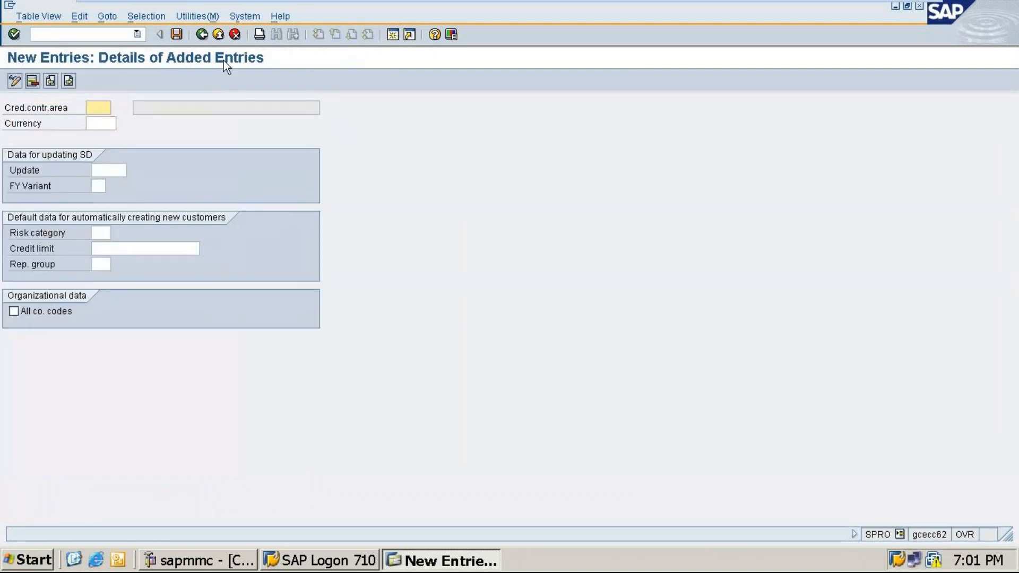
left_click(202, 35)
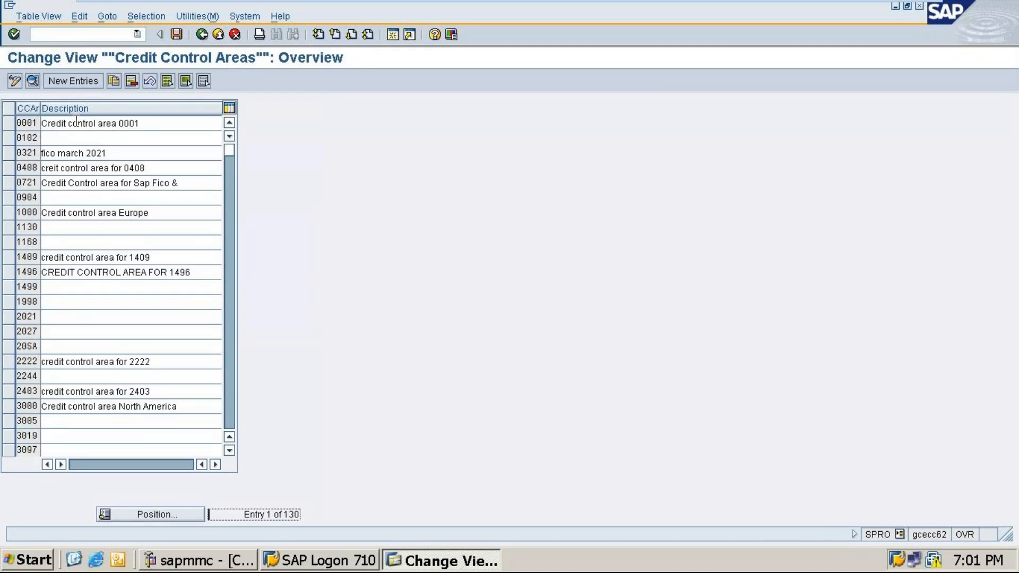
double_click(78, 121)
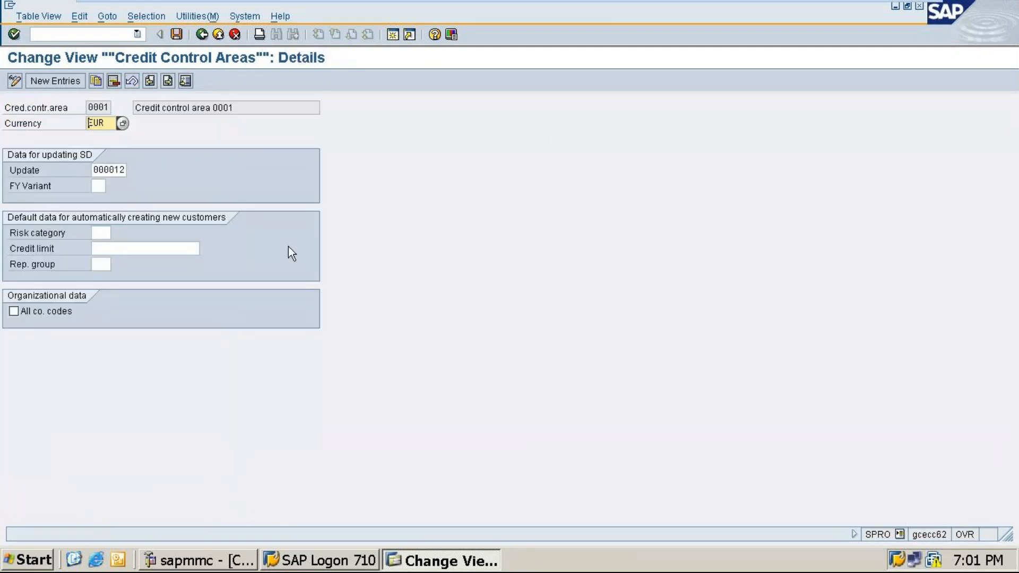
left_click(201, 34)
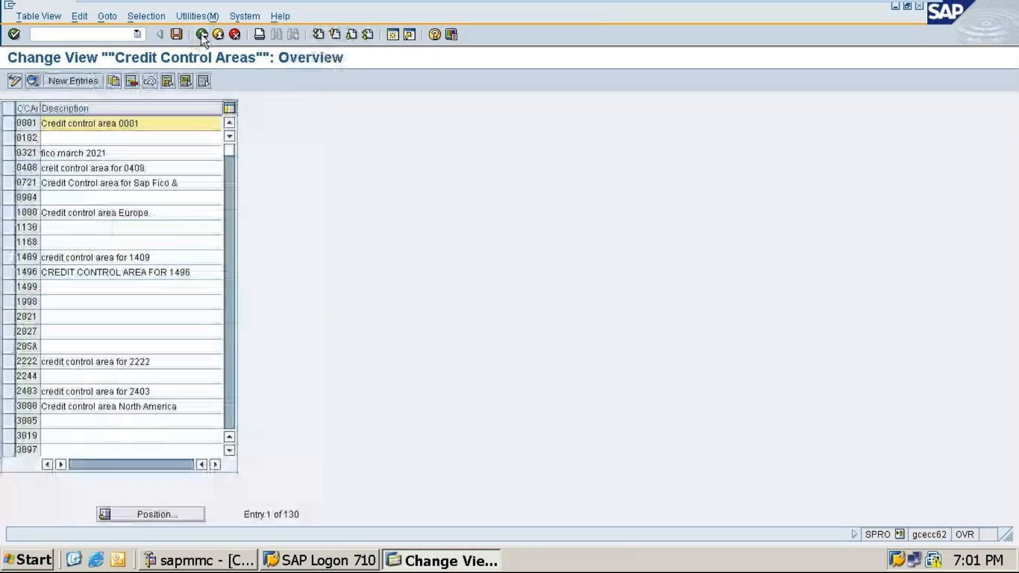
left_click(203, 35)
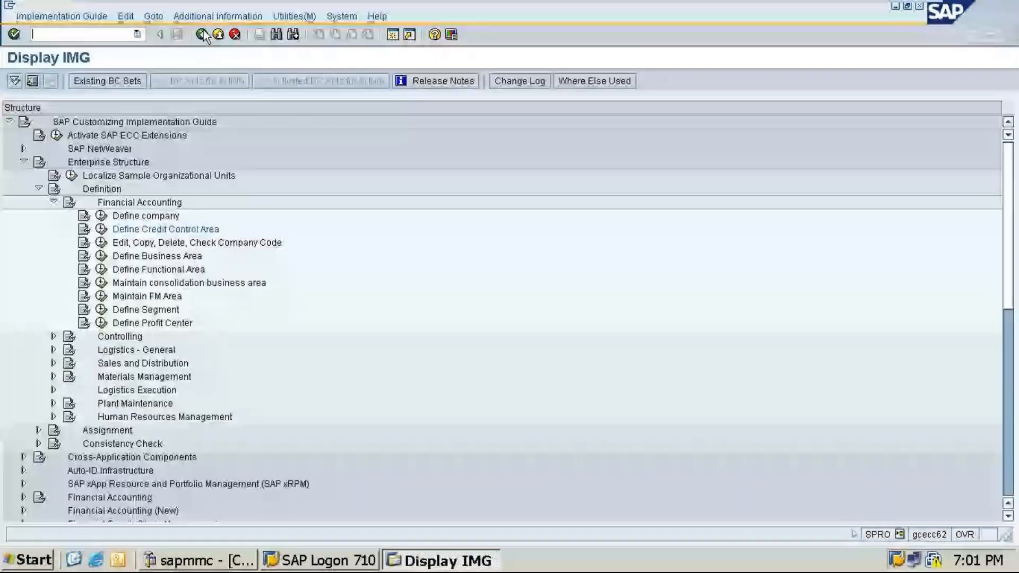
Start a new entry in Define Credit Control Area with code SM28 and currency INR, and move to its credit limit.
left_click(101, 230)
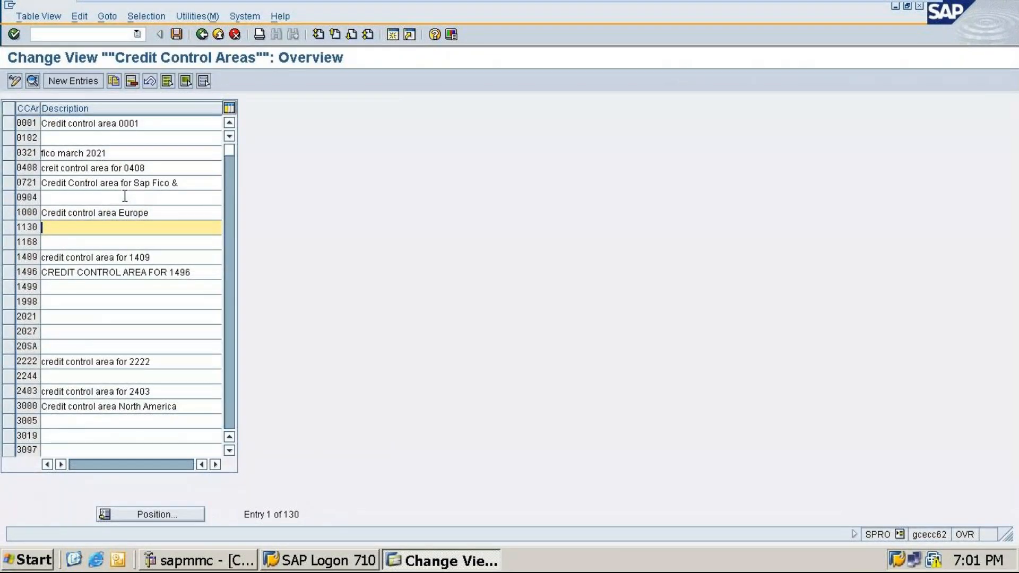
left_click(78, 82)
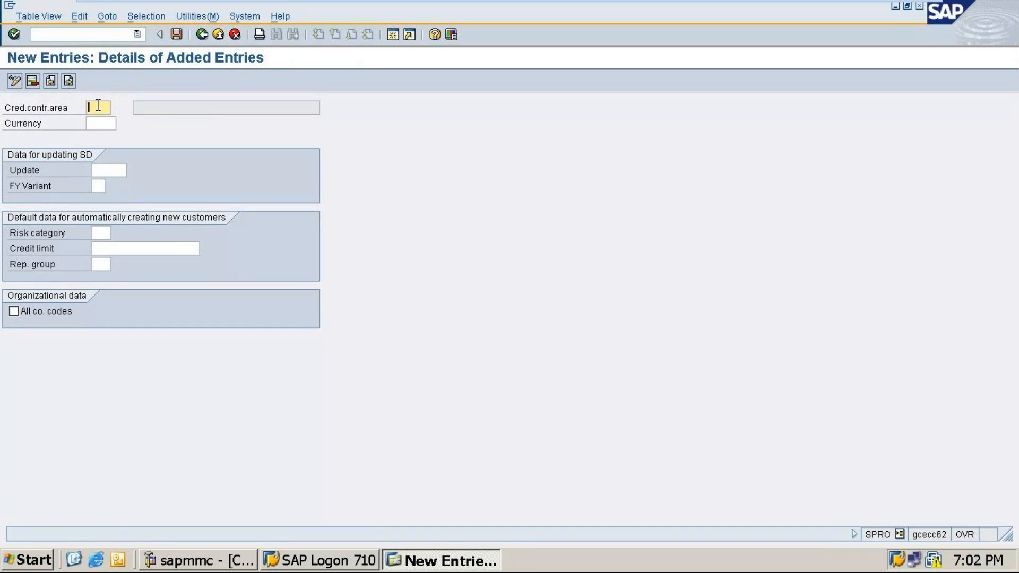
type("SM2")
type("8")
left_click(105, 122)
type("inr")
left_click(108, 248)
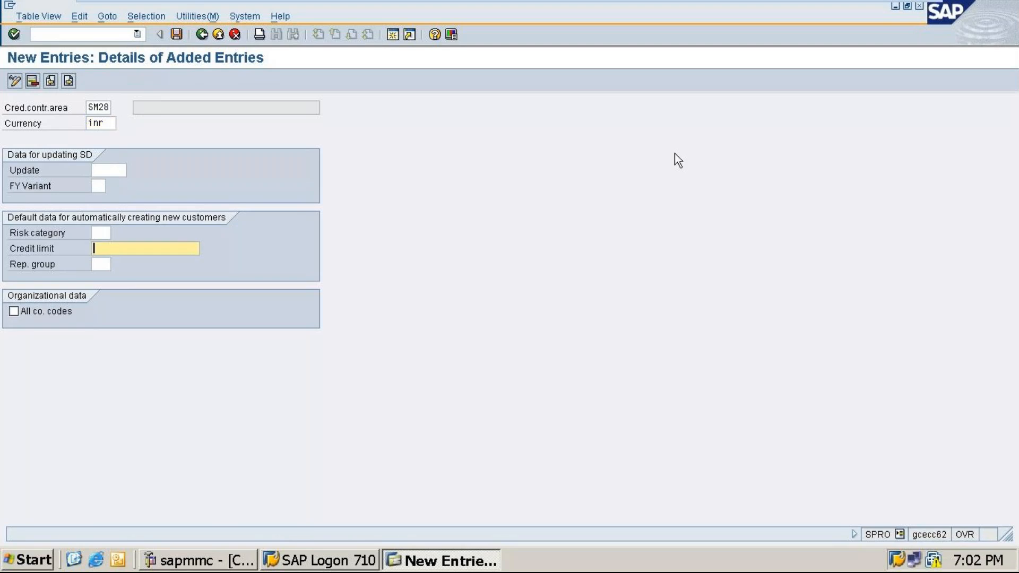
Set the credit limit of credit control area SM28 to 100000 and switch to the Notepad notes.
type("100000")
left_click(887, 7)
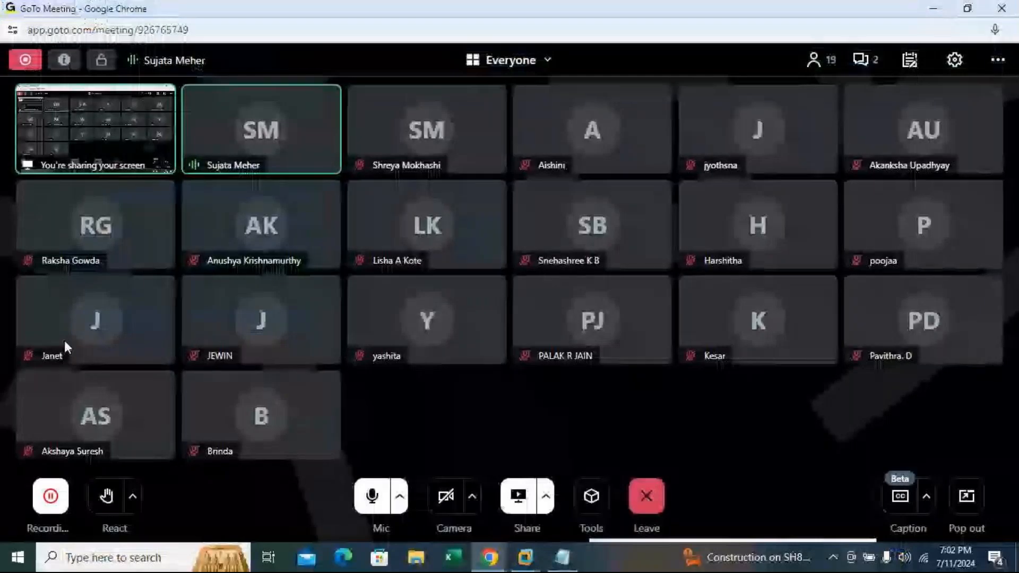
left_click(933, 8)
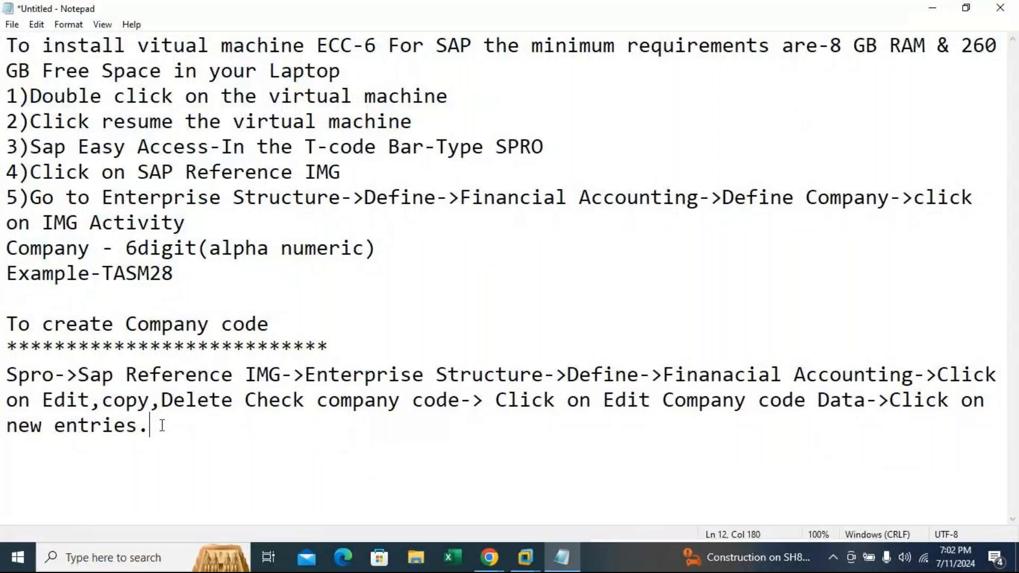
Add the heading "To create Credit control Aea" below the company code notes, separated by a blank line.
key("Return")
key("Return")
type("To cre")
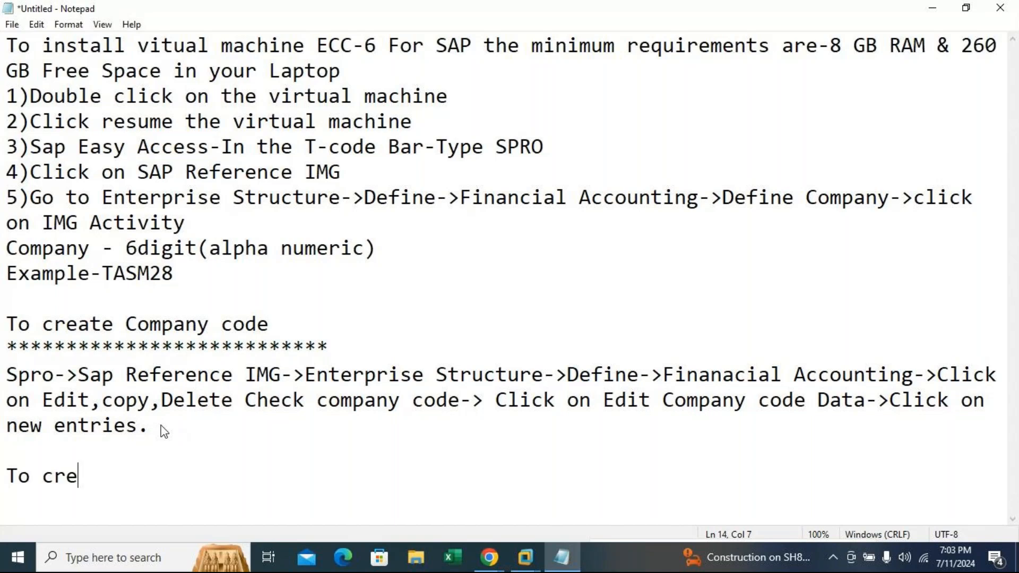
type("ate C")
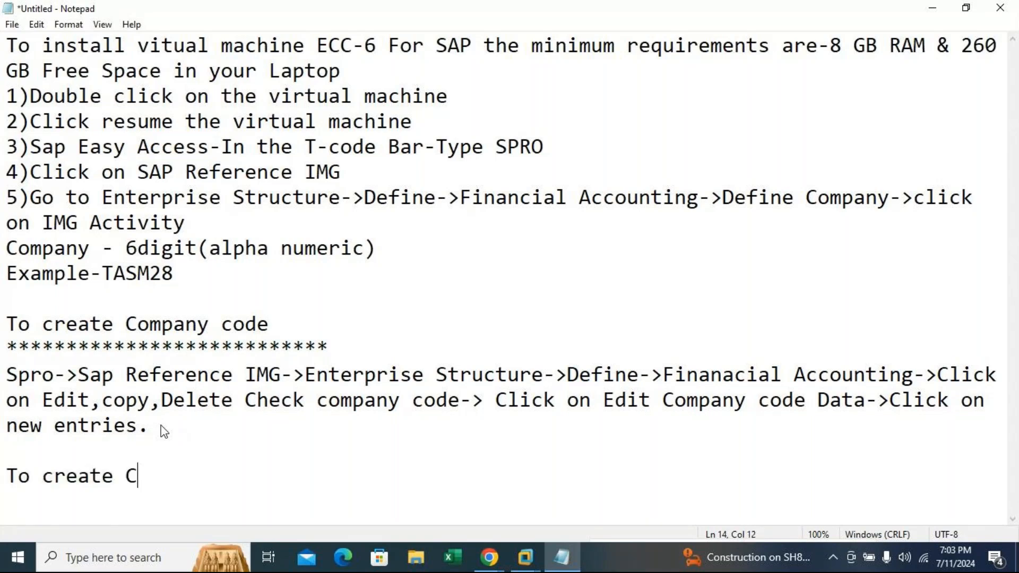
type("redit c")
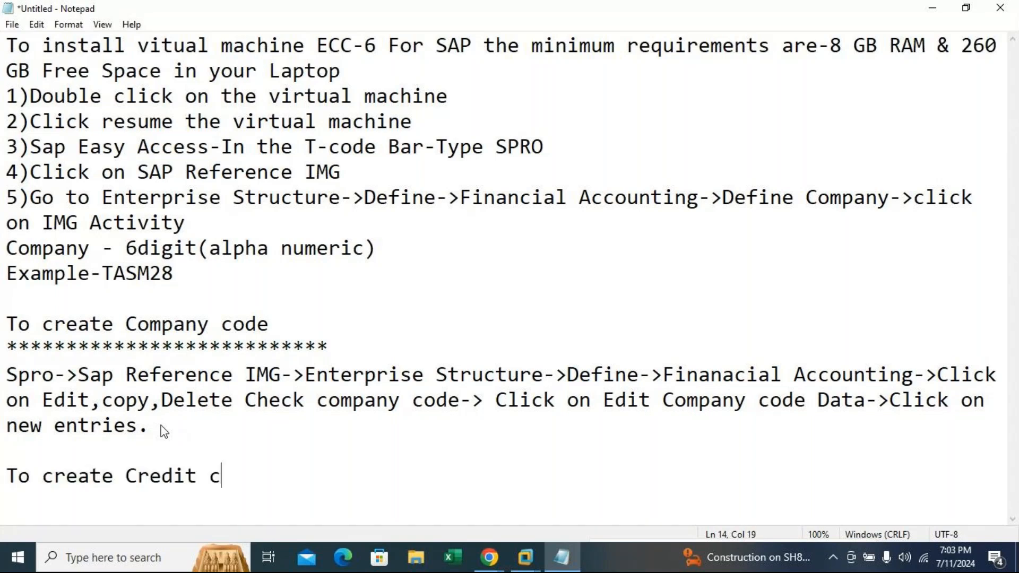
type("ontrol ")
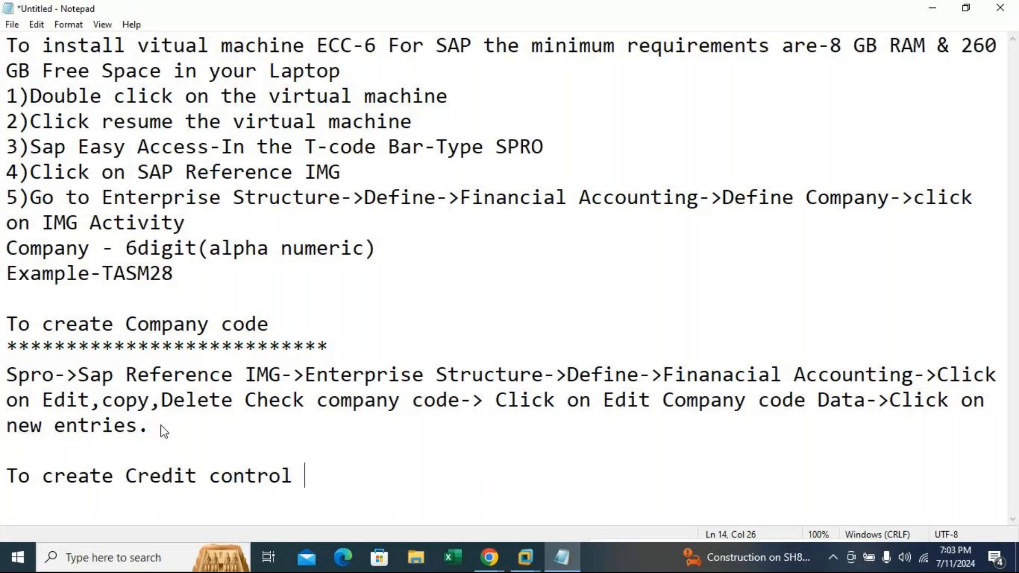
type("A")
right_click(163, 421)
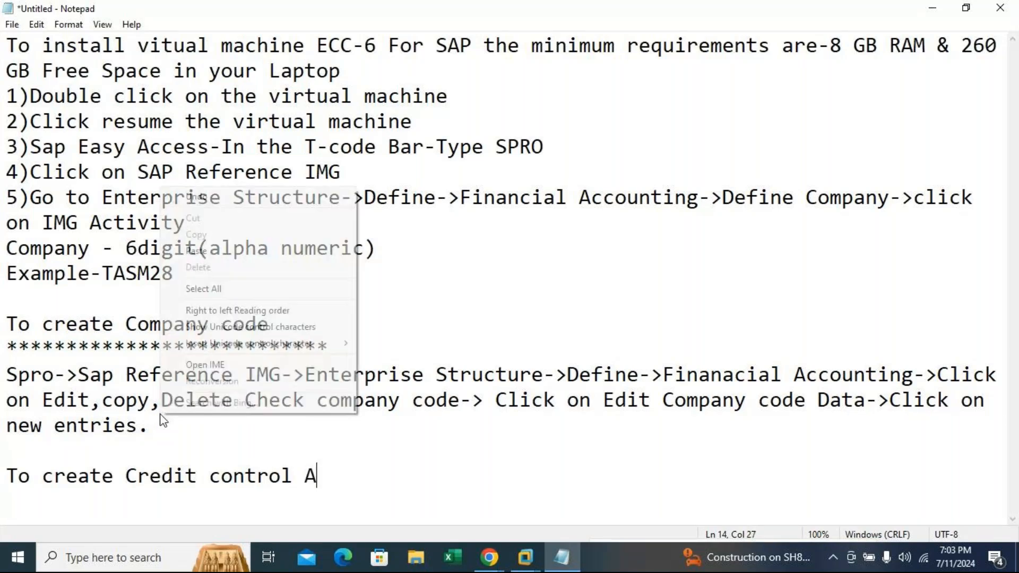
left_click(237, 310)
type("ea")
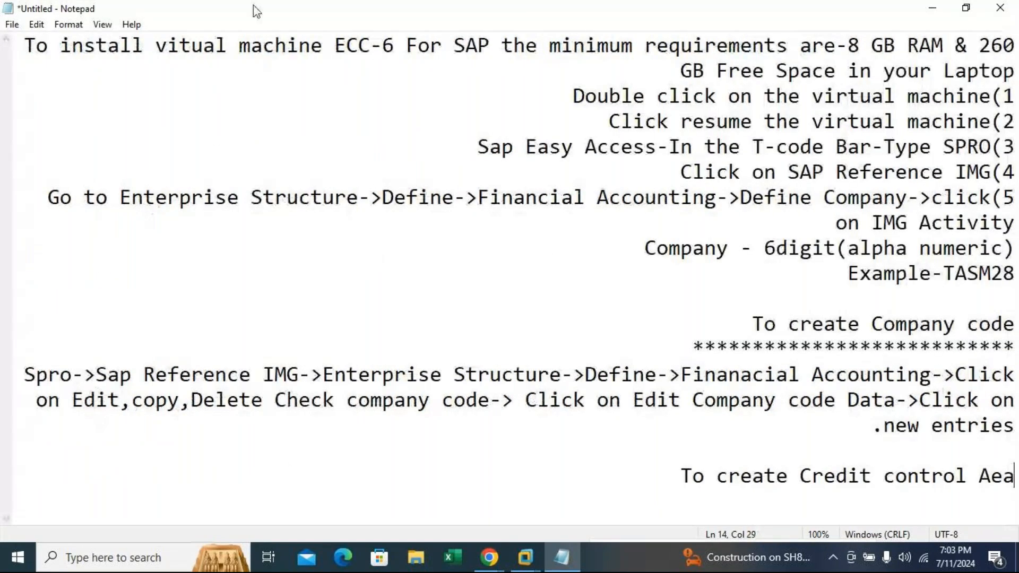
Try to undo the notes' switch to right-to-left reading order.
key("ctrl+z")
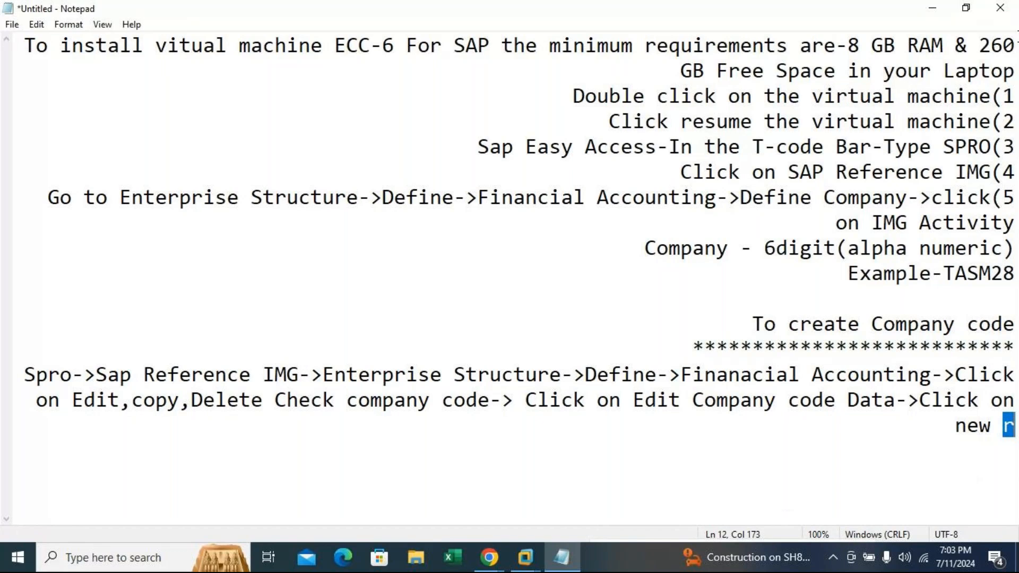
left_click(972, 9)
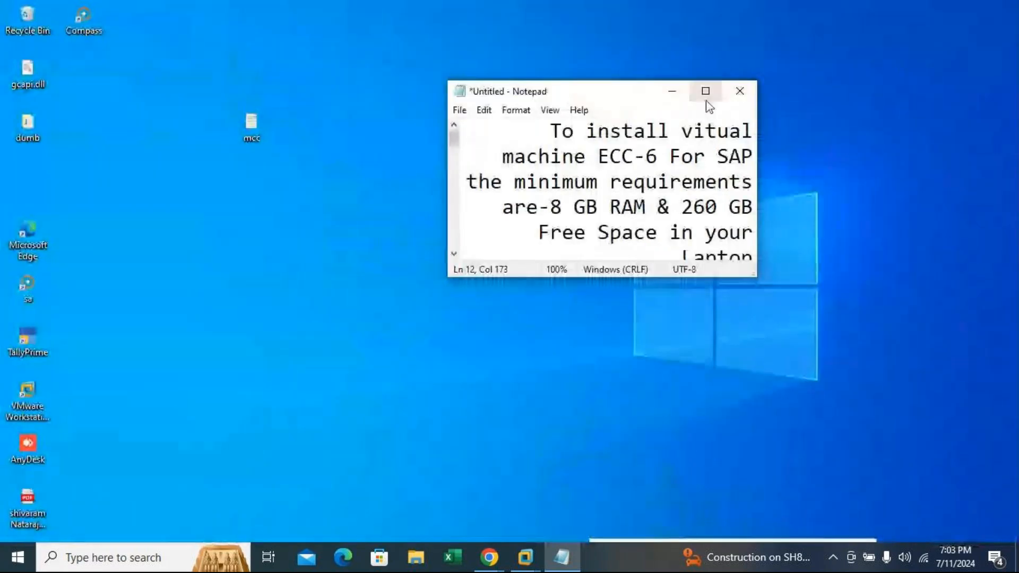
left_click(706, 91)
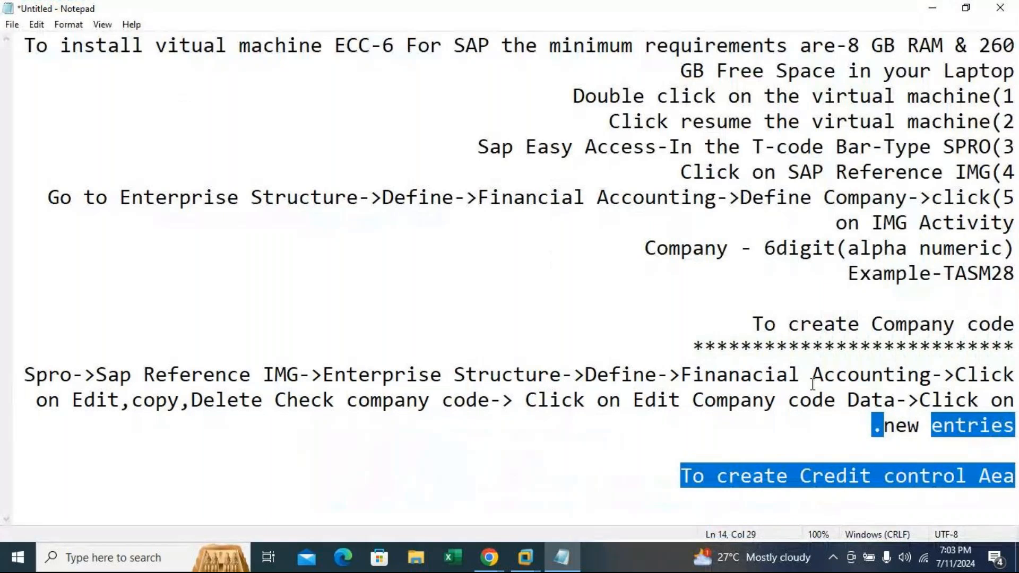
left_click(736, 431)
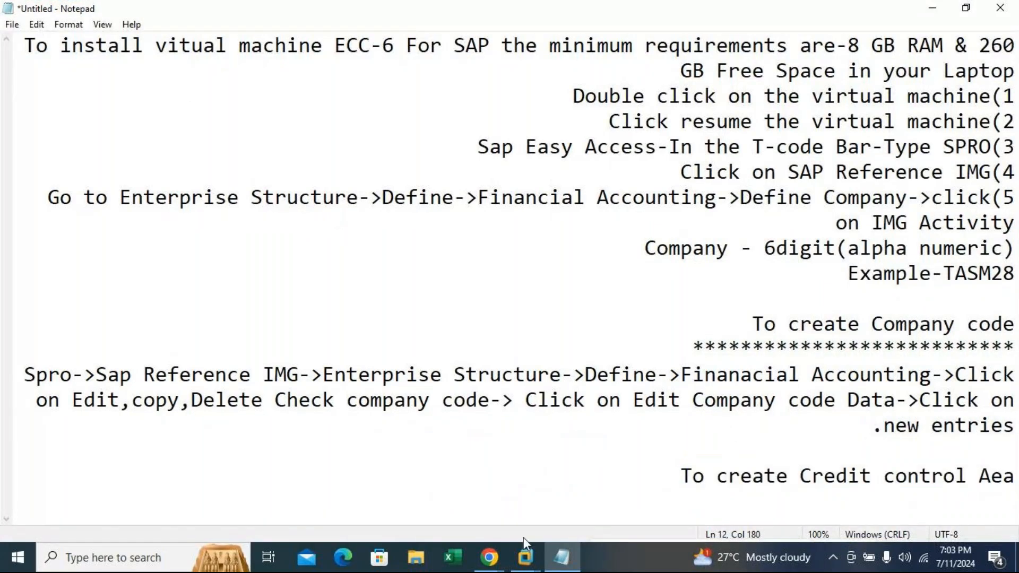
Hide the Notepad status bar while trying to restore the left-to-right text layout.
left_click(102, 24)
left_click(133, 57)
left_click(102, 24)
mouse_move(93, 42)
left_click(101, 25)
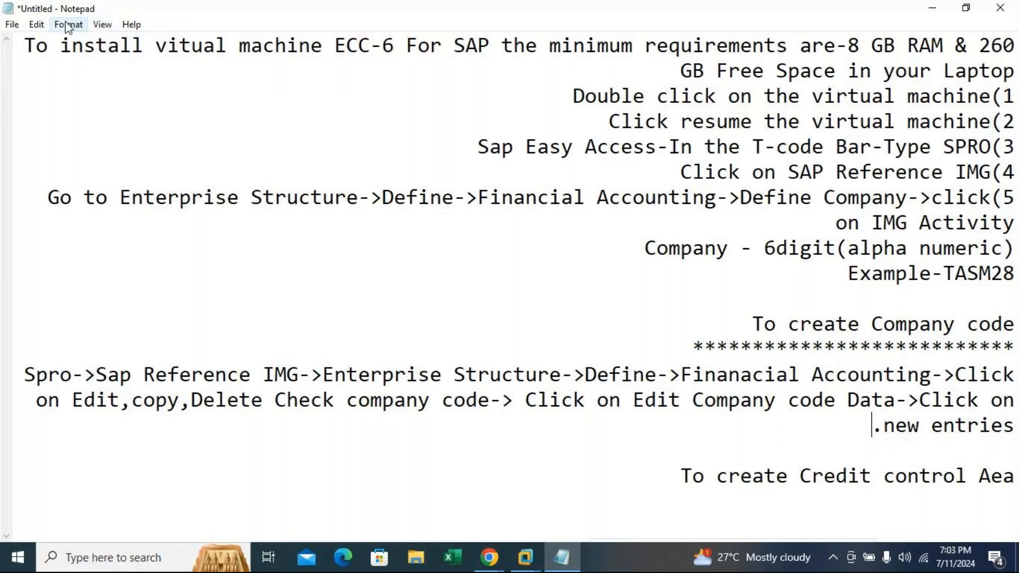
Undo the last text edit and reverse that undo in the notes.
left_click(47, 25)
left_click(183, 133)
key("ctrl+z")
left_click(817, 462)
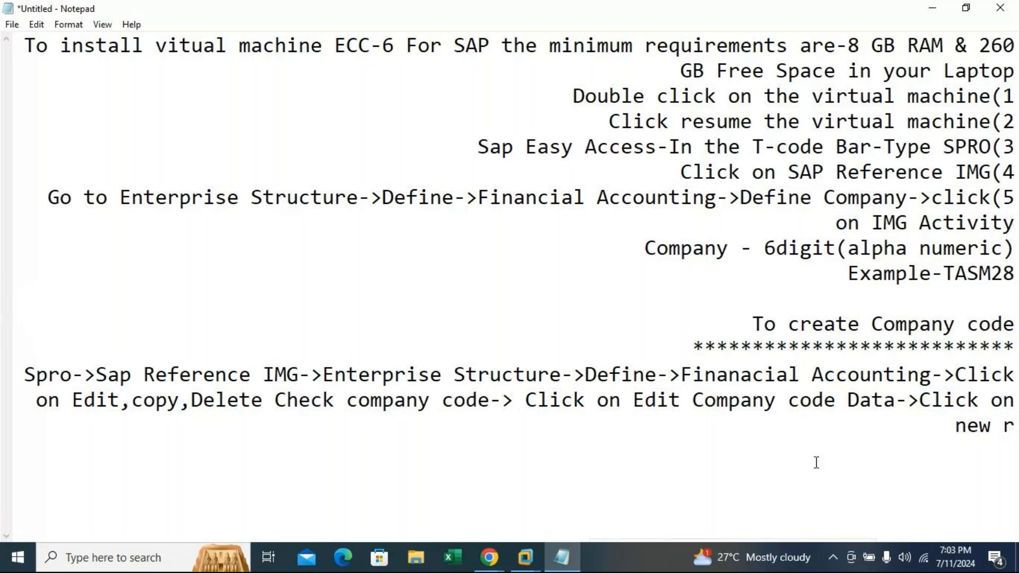
key("ctrl+z")
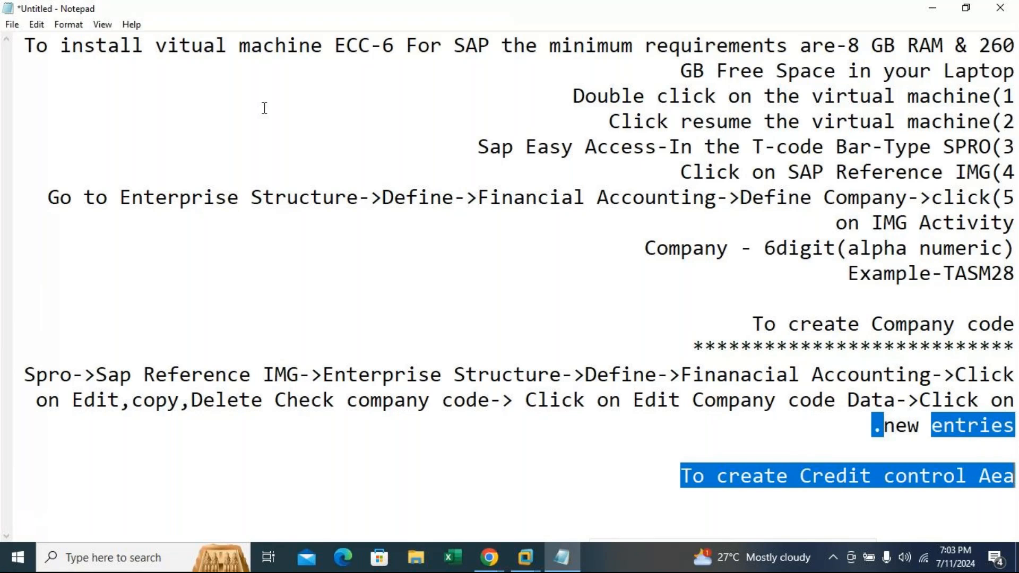
Show the status bar again and maximize the notes window after restoring it down.
left_click(104, 25)
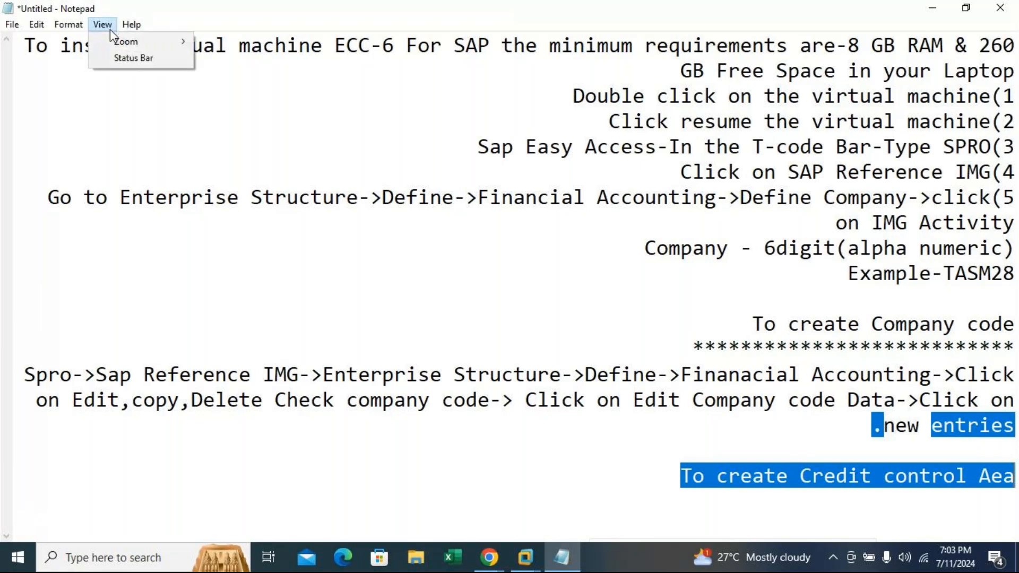
left_click(132, 60)
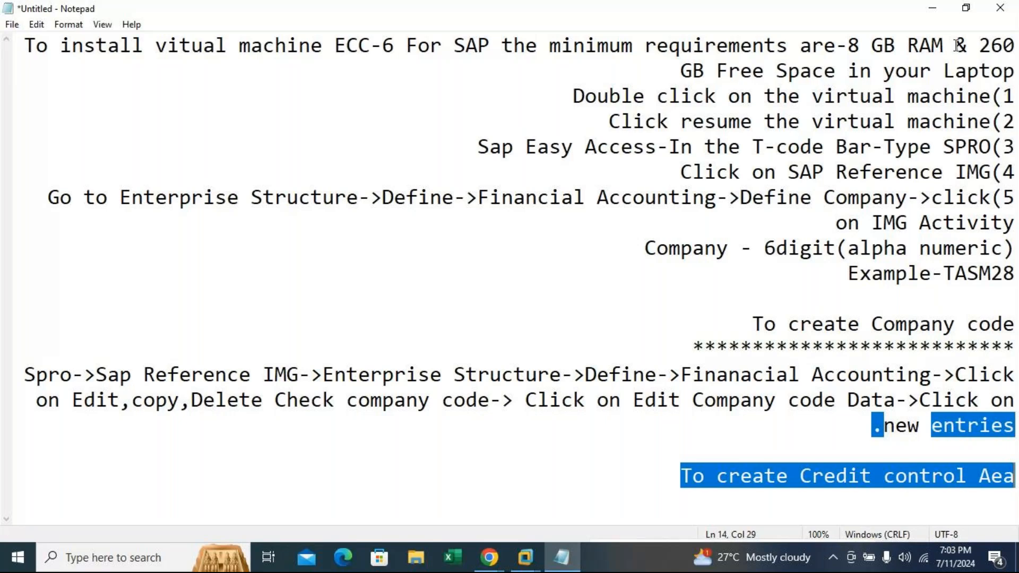
left_click(967, 7)
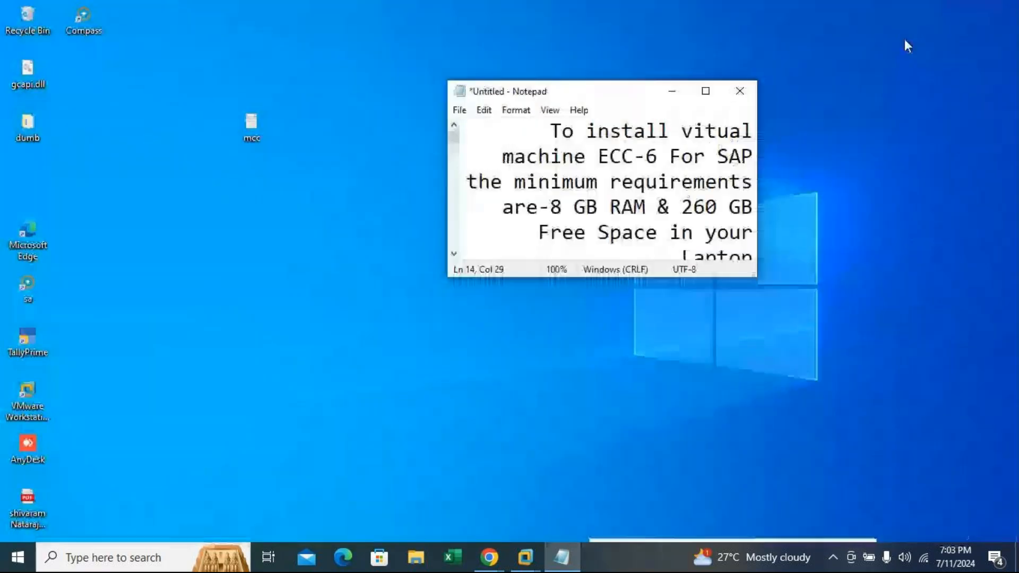
left_click(705, 91)
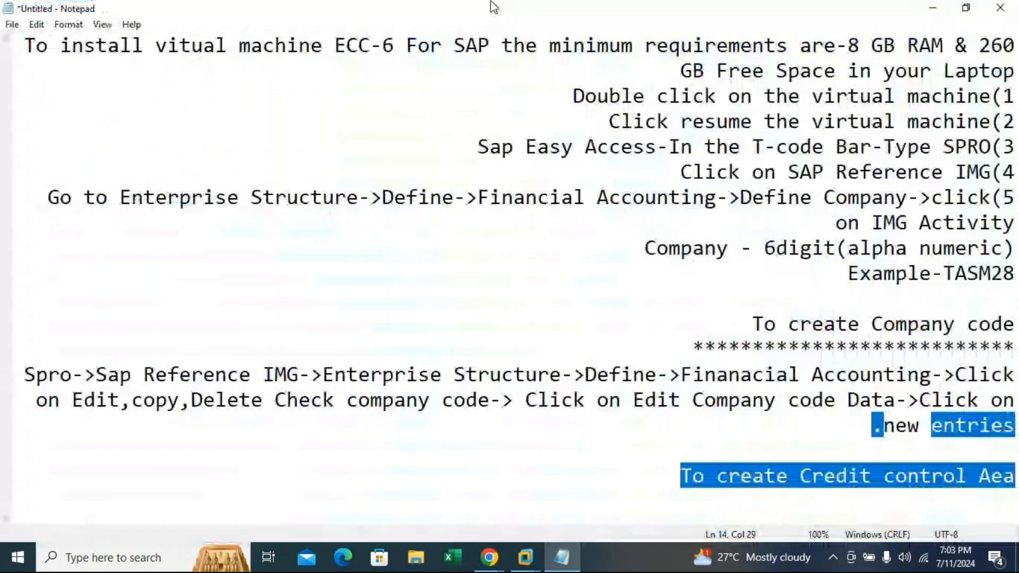
Try to fix the text layout by turning Word Wrap off and back on.
left_click(11, 25)
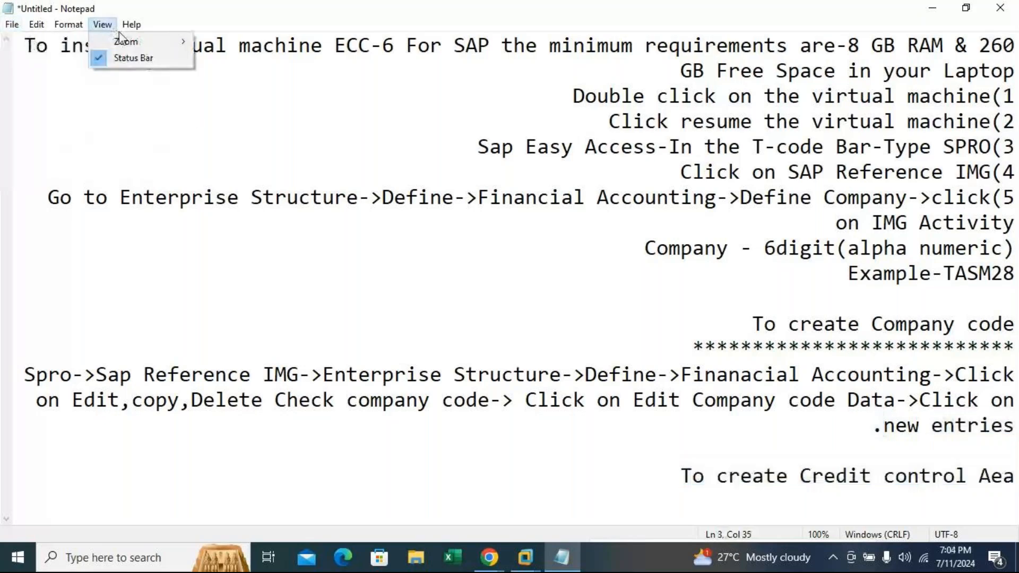
mouse_move(125, 28)
mouse_move(68, 25)
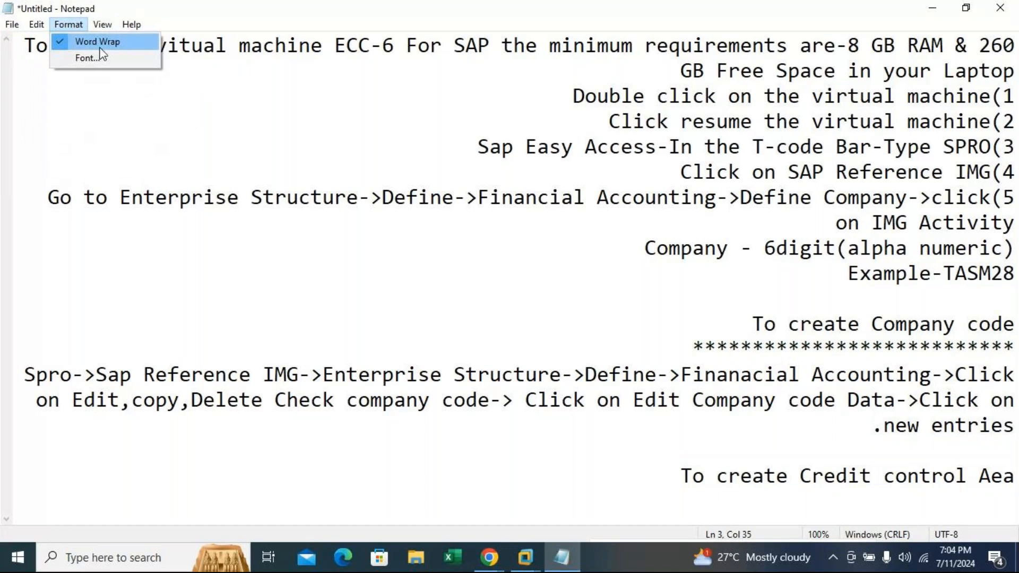
left_click(100, 47)
left_click(68, 25)
left_click(97, 42)
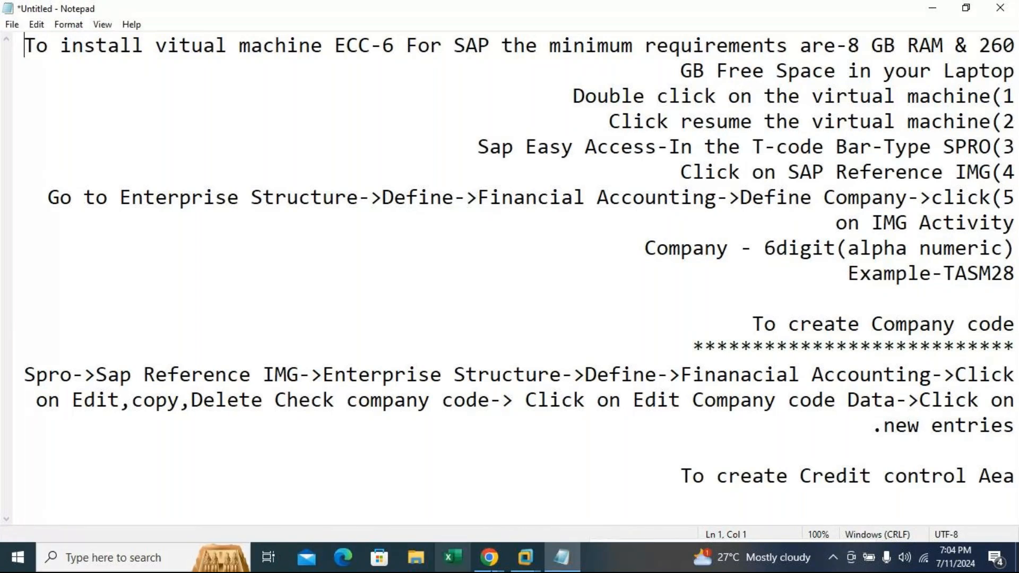
Switch back to SAP and save the new entry for credit control area SM28.
left_click(533, 546)
left_click(605, 475)
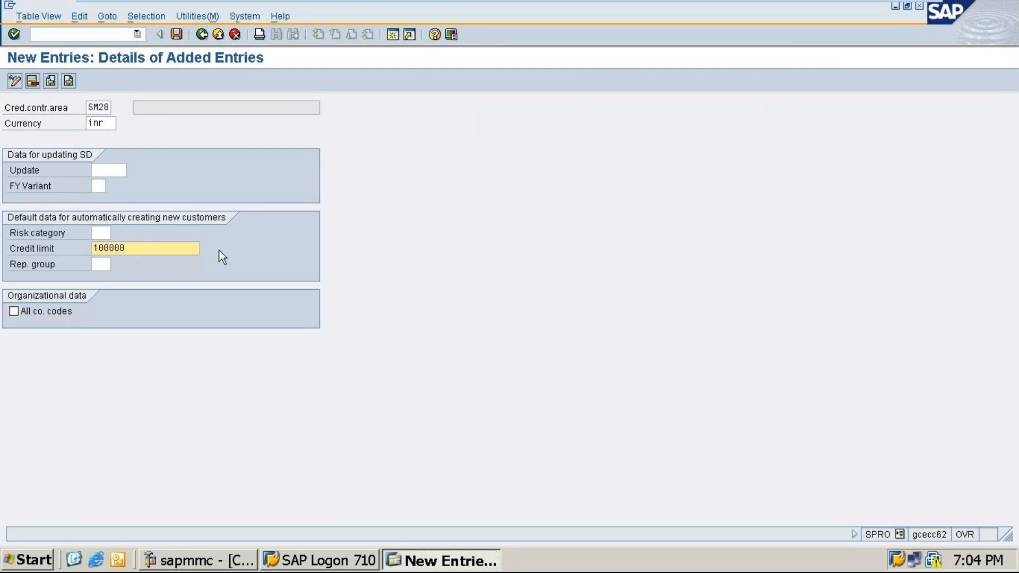
left_click(178, 33)
key("Return")
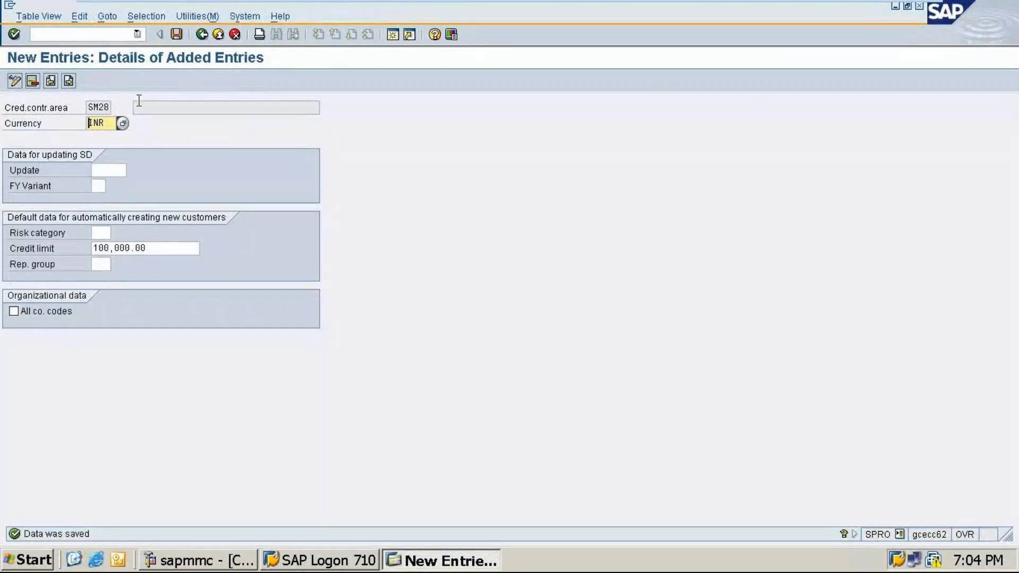
Return to the untitled Notepad notes and copy their entire text.
mouse_move(888, 7)
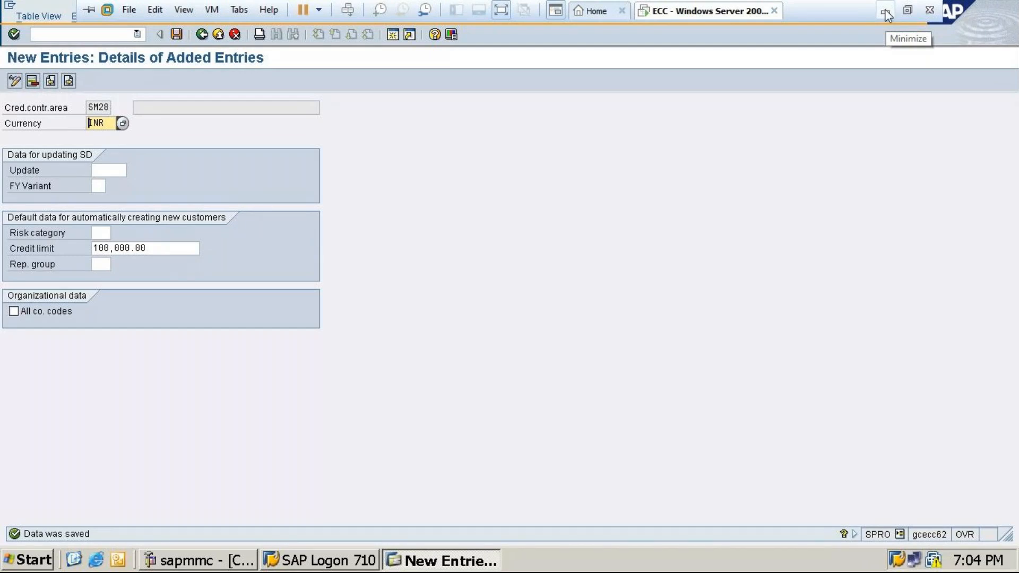
left_click(888, 15)
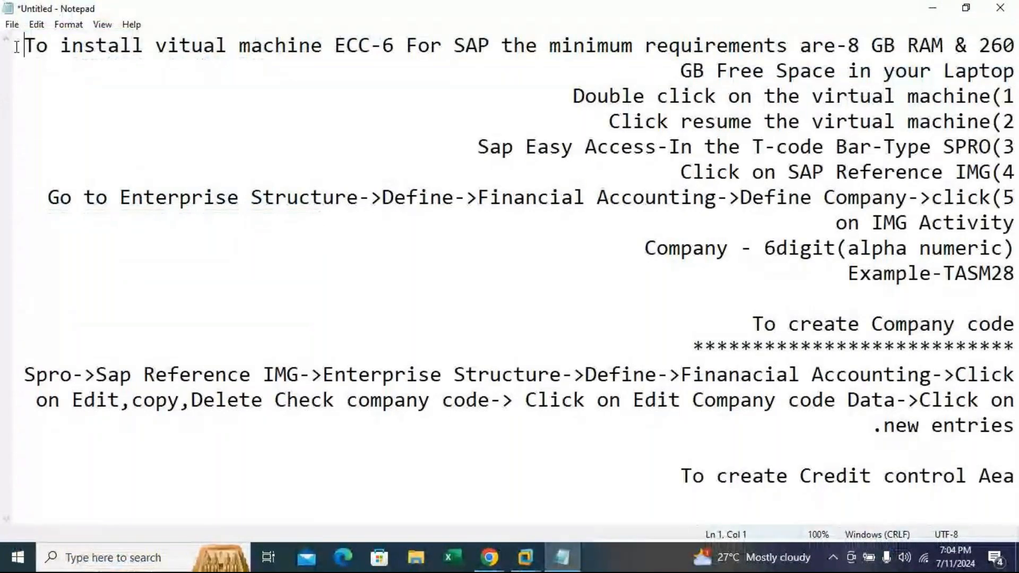
left_click_drag(17, 46, 1007, 508)
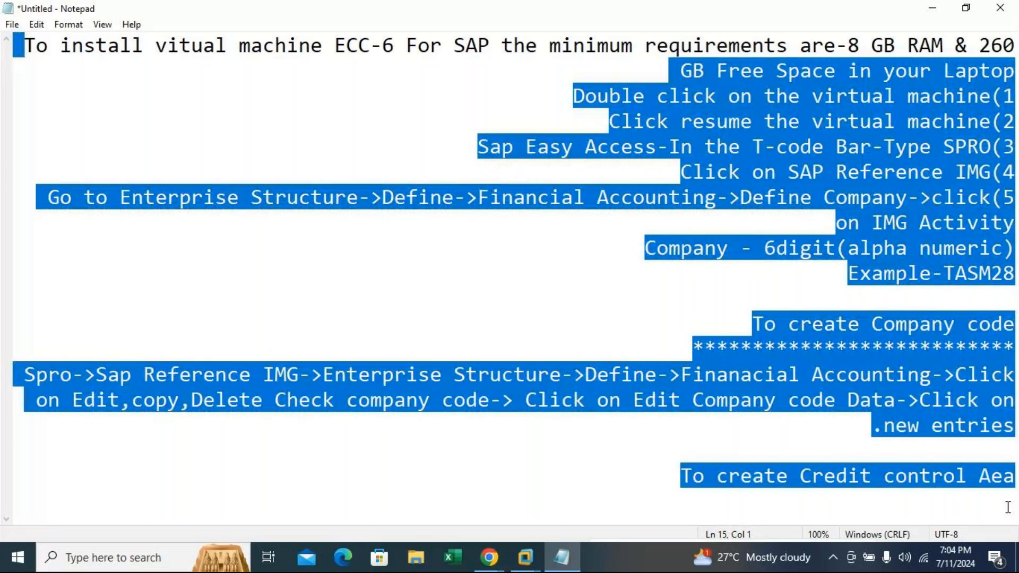
left_click(932, 8)
Create a new text document on the desktop and paste the copied notes into it in a maximized window.
right_click(345, 120)
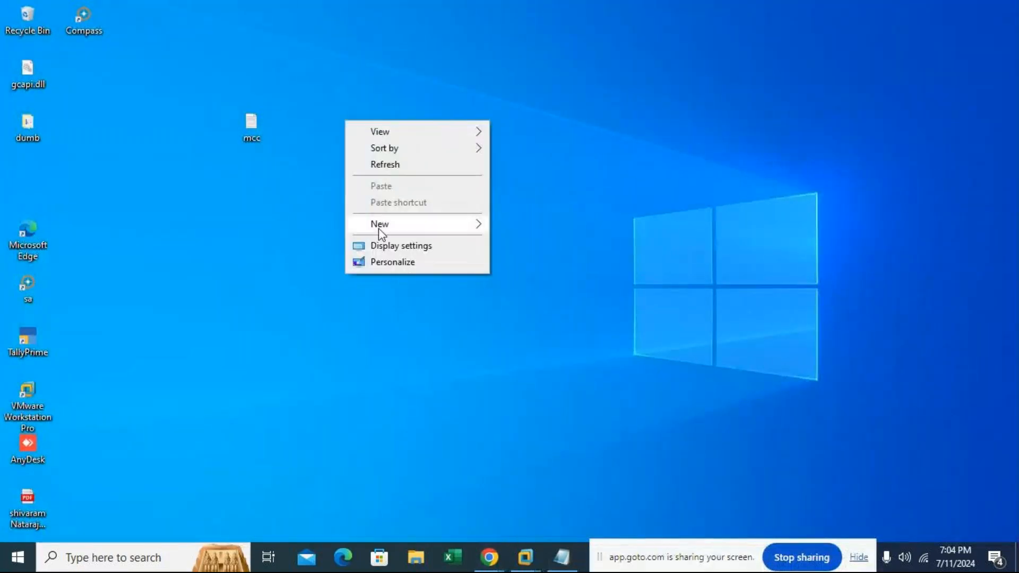
mouse_move(393, 225)
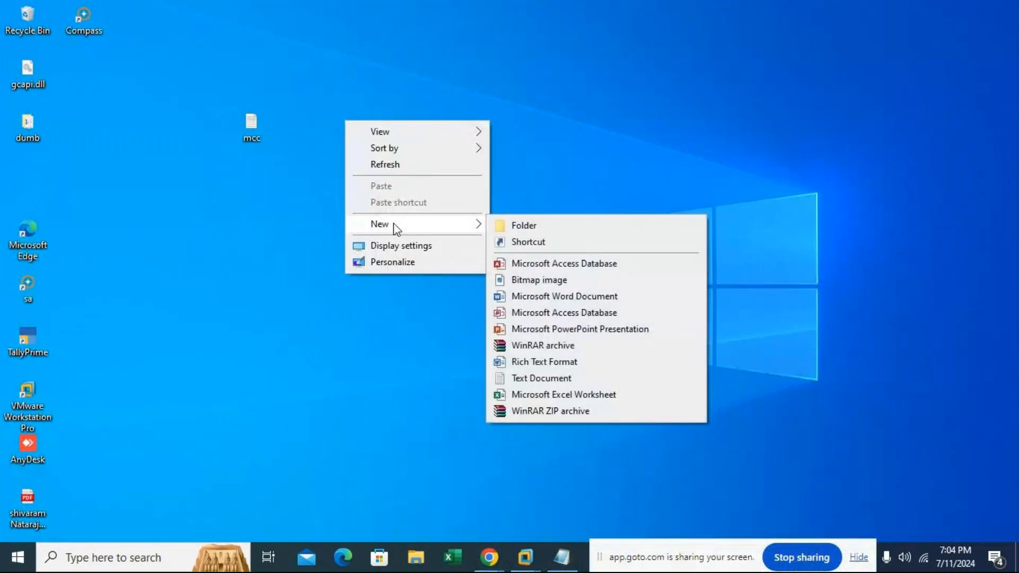
left_click(538, 382)
double_click(365, 128)
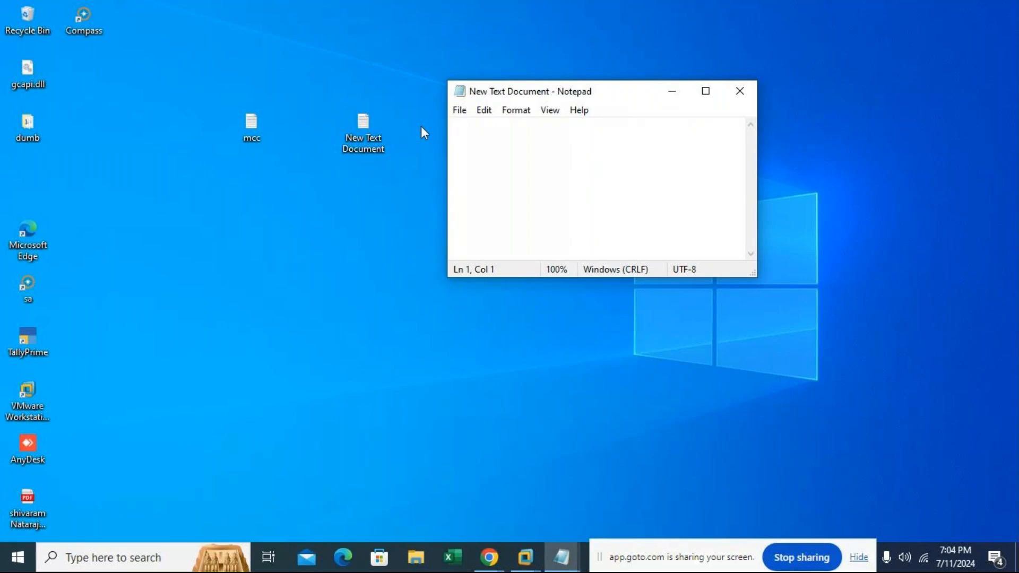
key("ctrl+v")
left_click(705, 91)
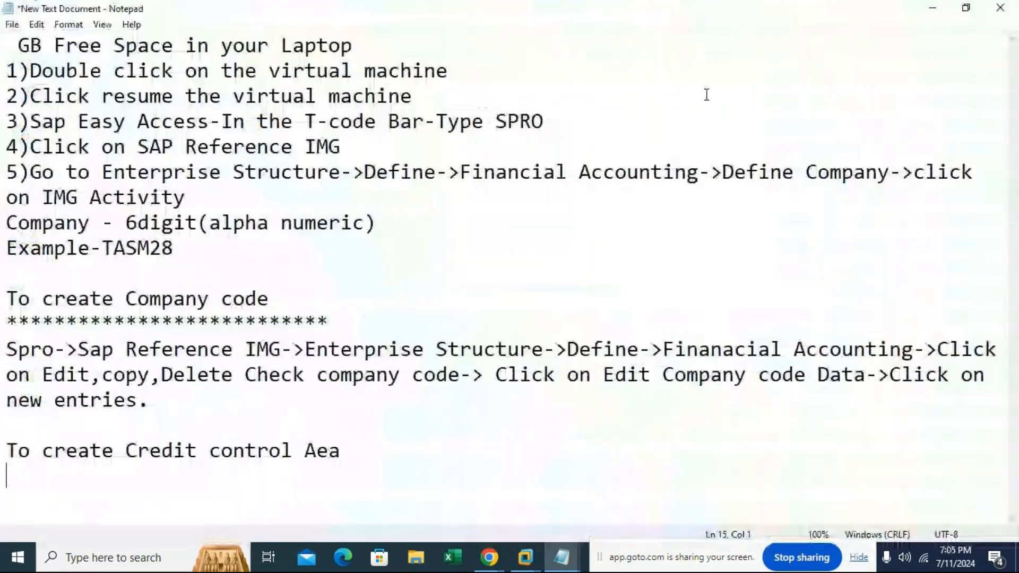
Close the old untitled Notepad document without saving it.
left_click(561, 558)
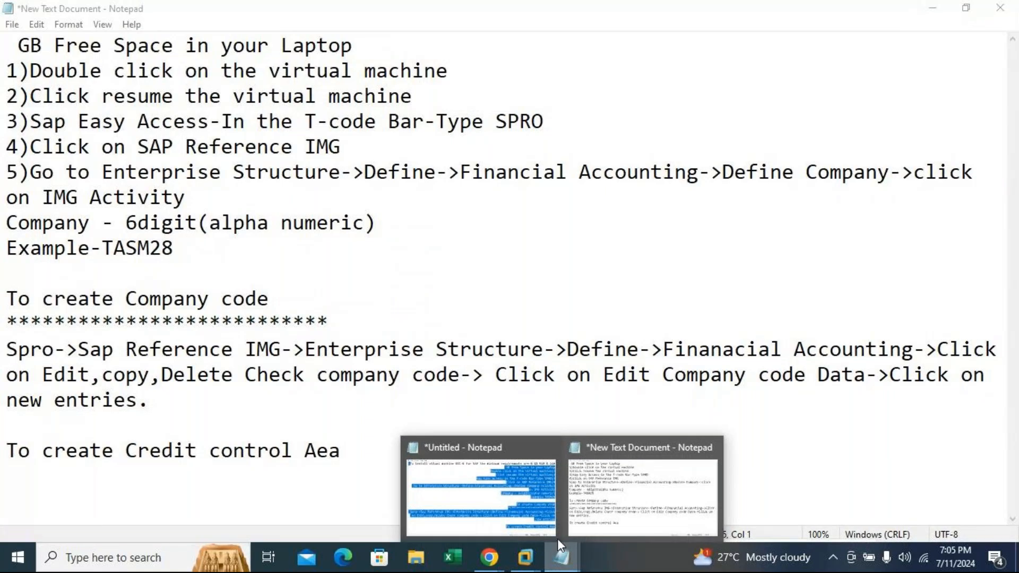
left_click(549, 447)
left_click(528, 279)
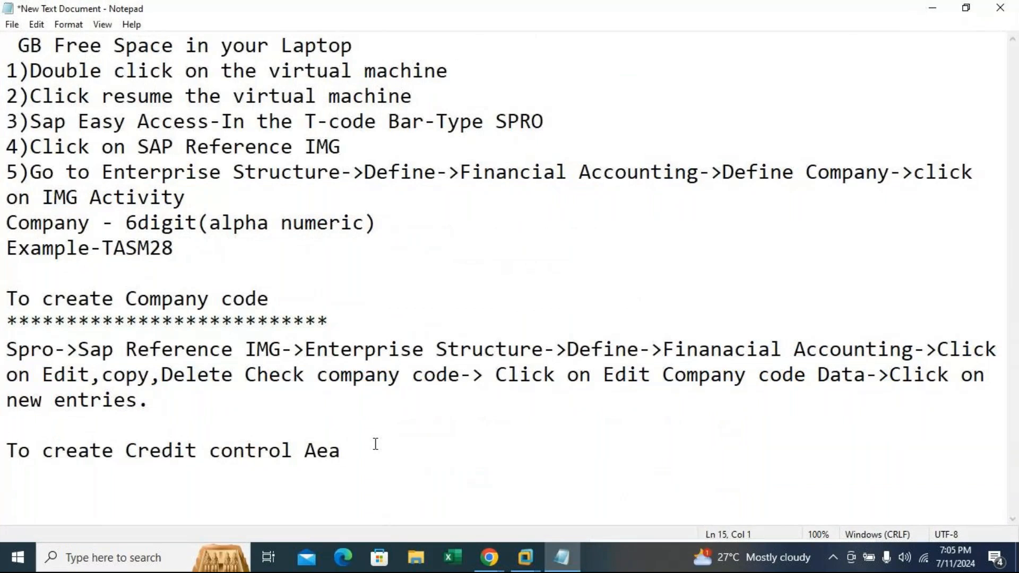
Begin the credit control area path with "Spro->" and append "Sap Reference IMG->Enterprise Structure->Define->Finanacial Accounting->" copied from the company code path.
type("Spro->")
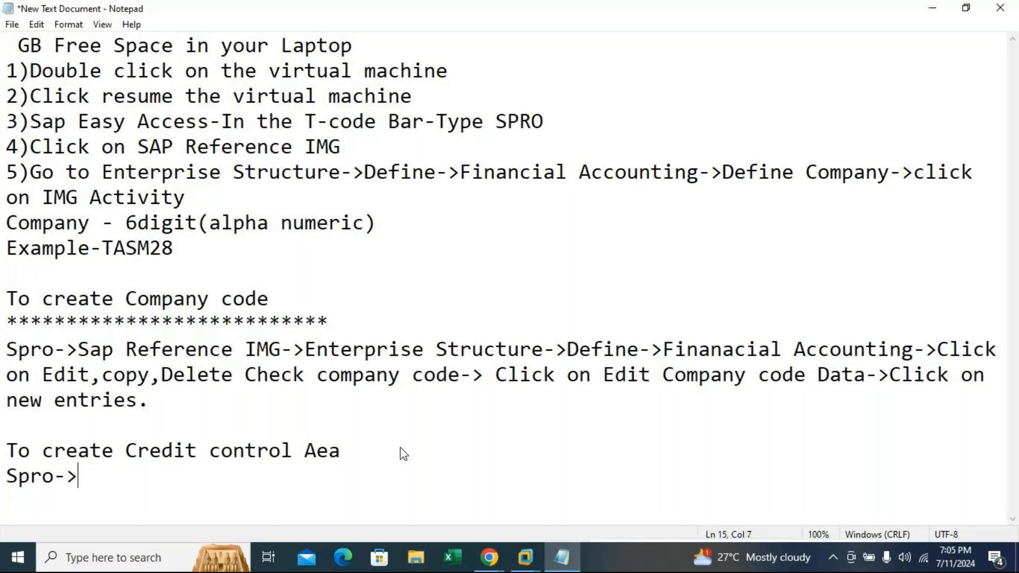
left_click_drag(78, 350, 99, 368)
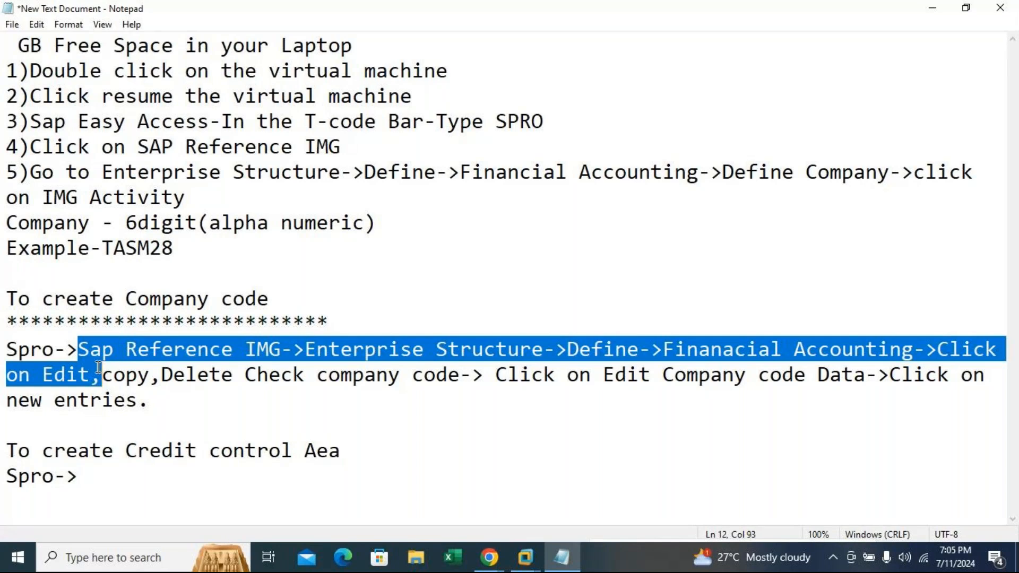
left_click_drag(98, 367, 773, 344)
left_click(522, 431)
left_click_drag(74, 349, 299, 349)
left_click_drag(485, 351, 937, 353)
key("ctrl+c")
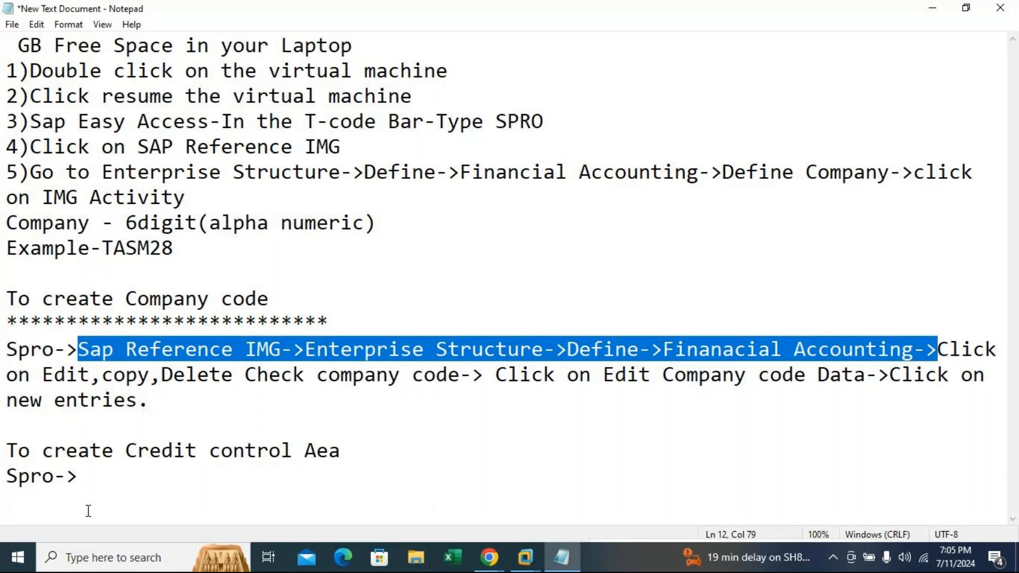
left_click(86, 478)
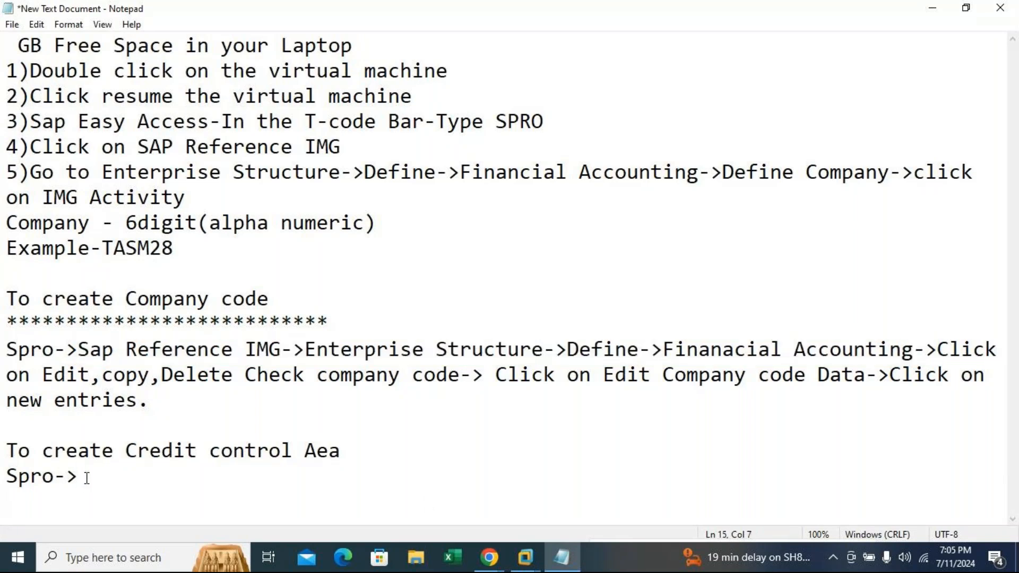
key("ctrl+v")
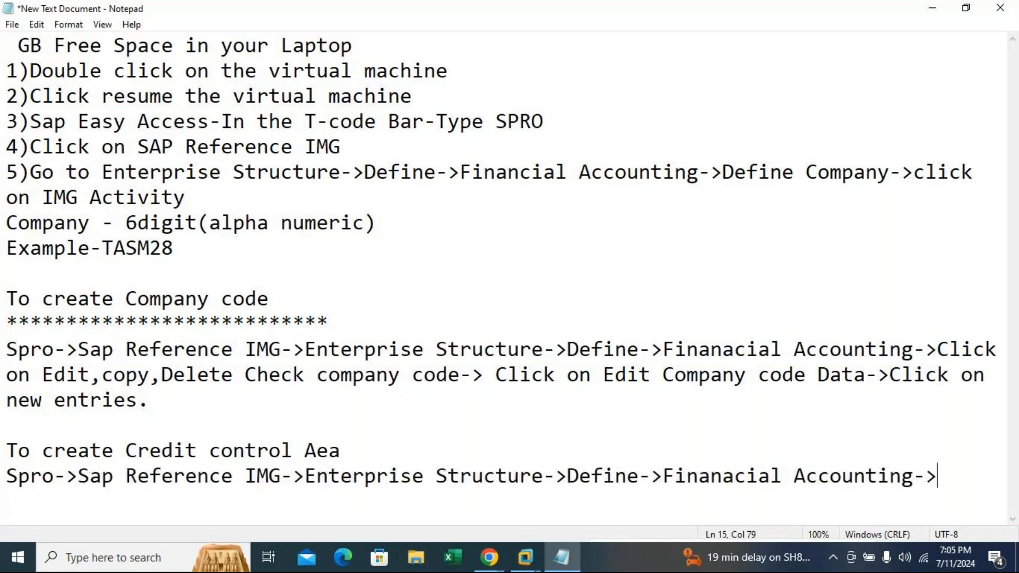
Switch to SAP and go back from the saved SM28 entry to the IMG structure.
left_click(538, 561)
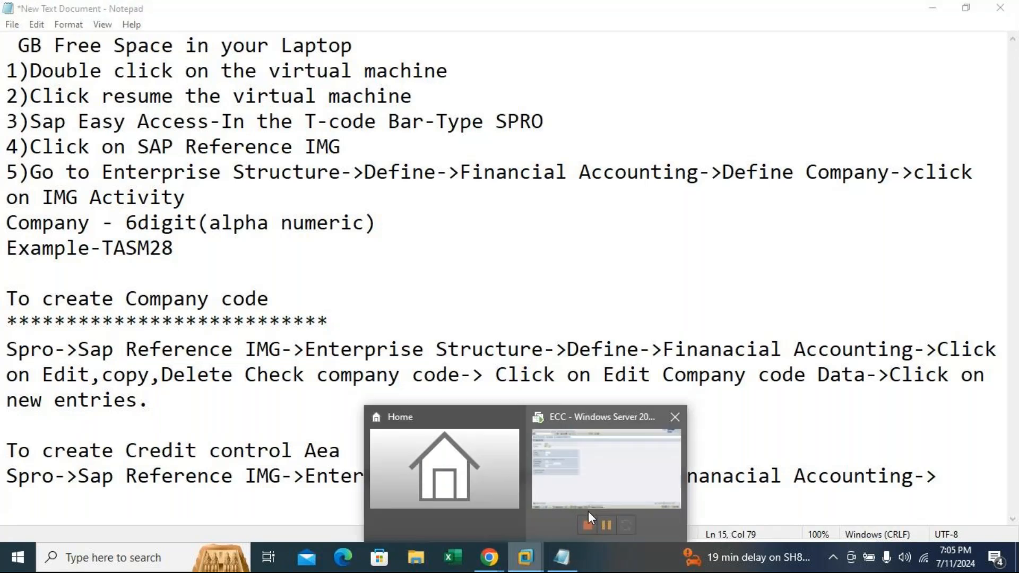
left_click(645, 473)
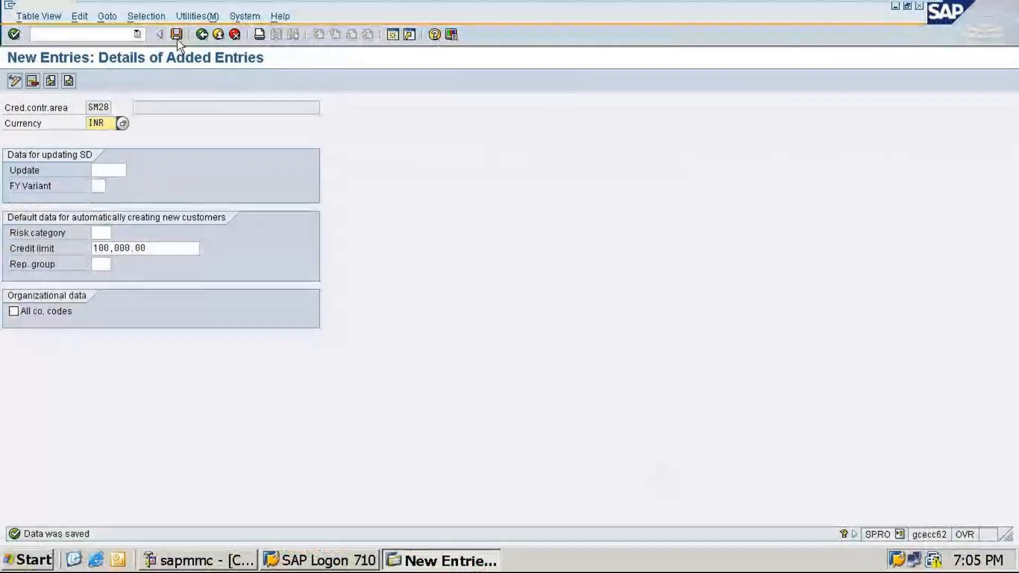
left_click(201, 34)
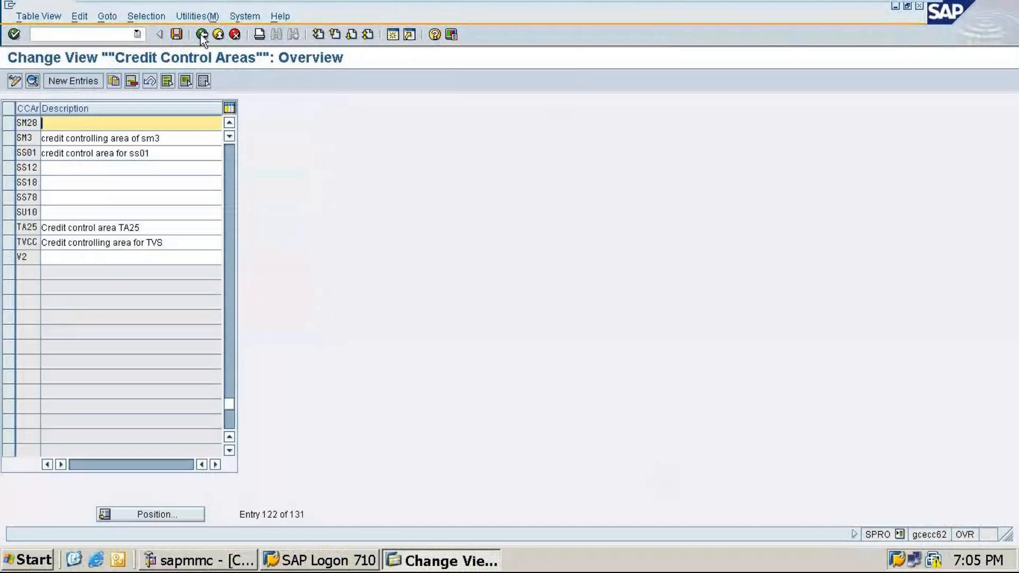
left_click(201, 34)
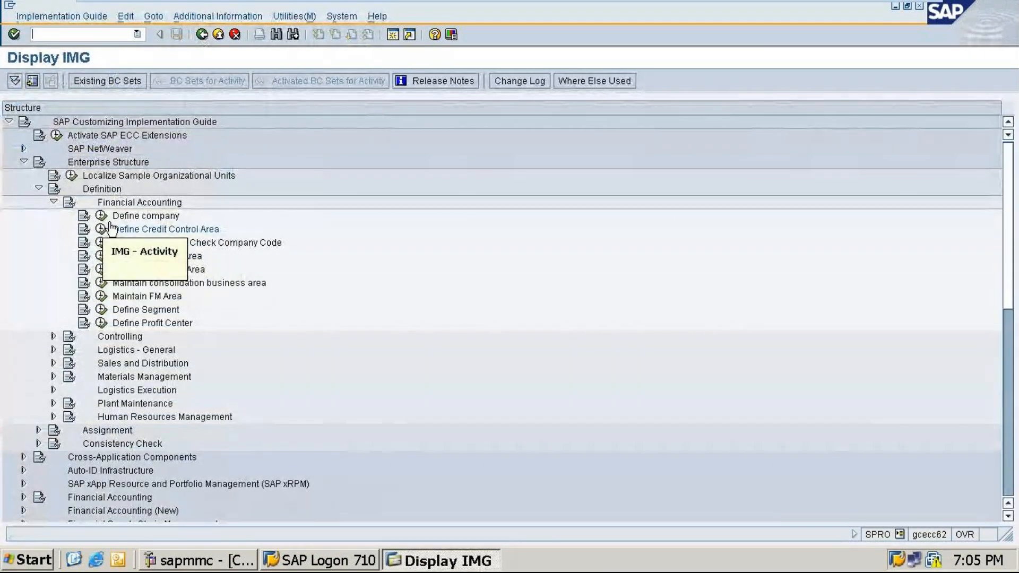
Return to the Notepad notes and extend the credit control path with "Define Credit control Area->click on new entries".
mouse_move(875, 2)
left_click(884, 13)
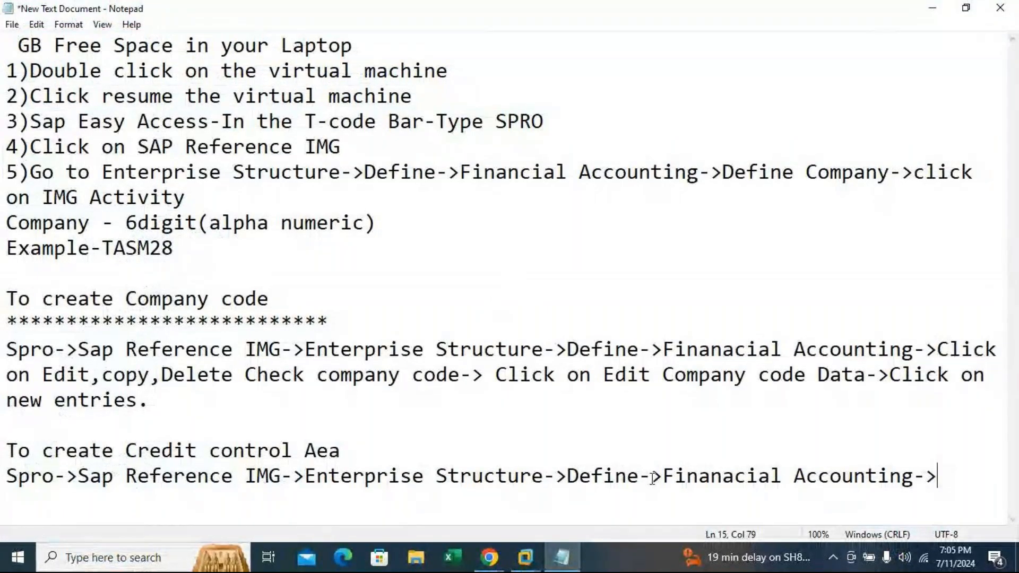
type("Define ")
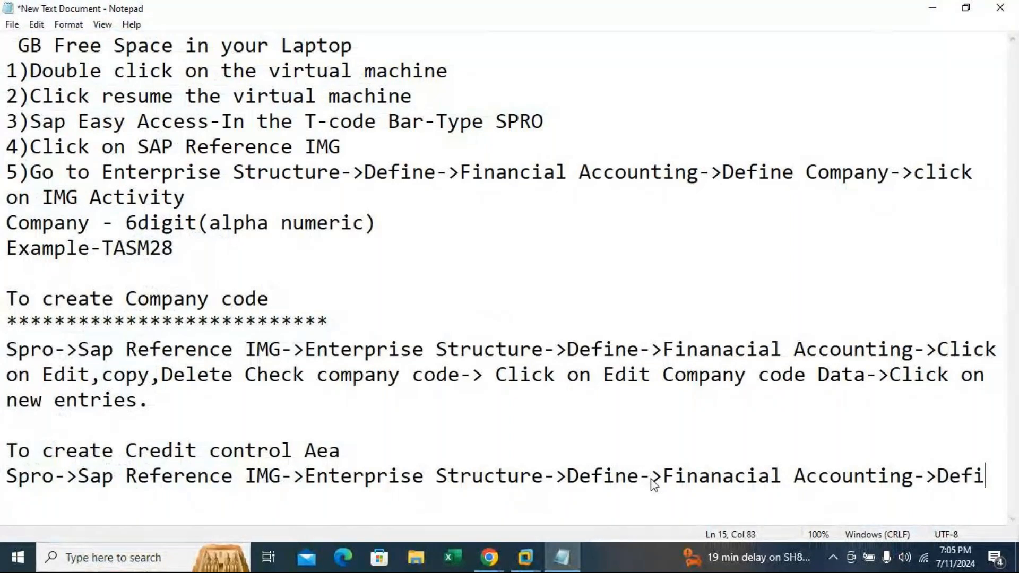
type("C")
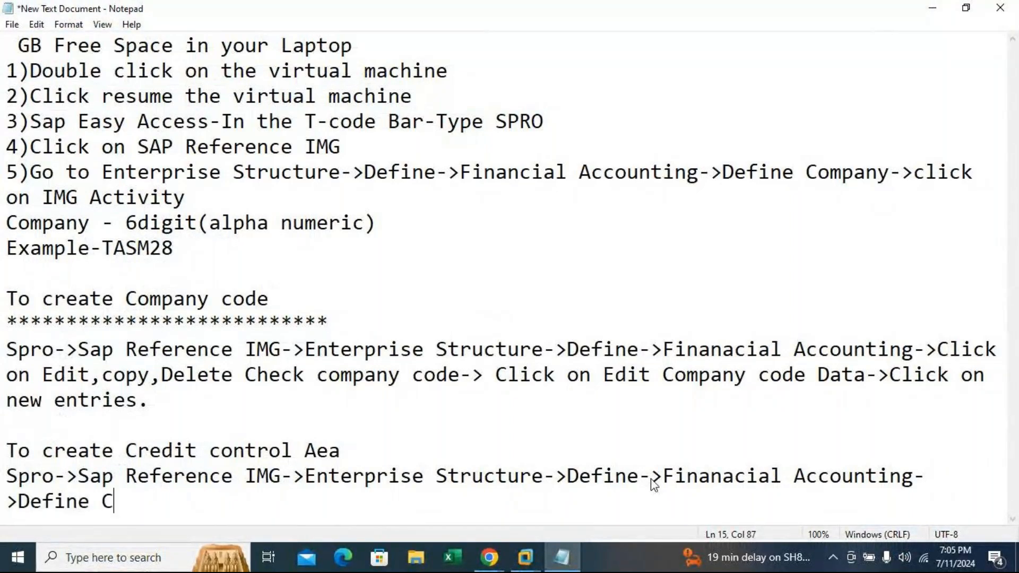
type("redit ")
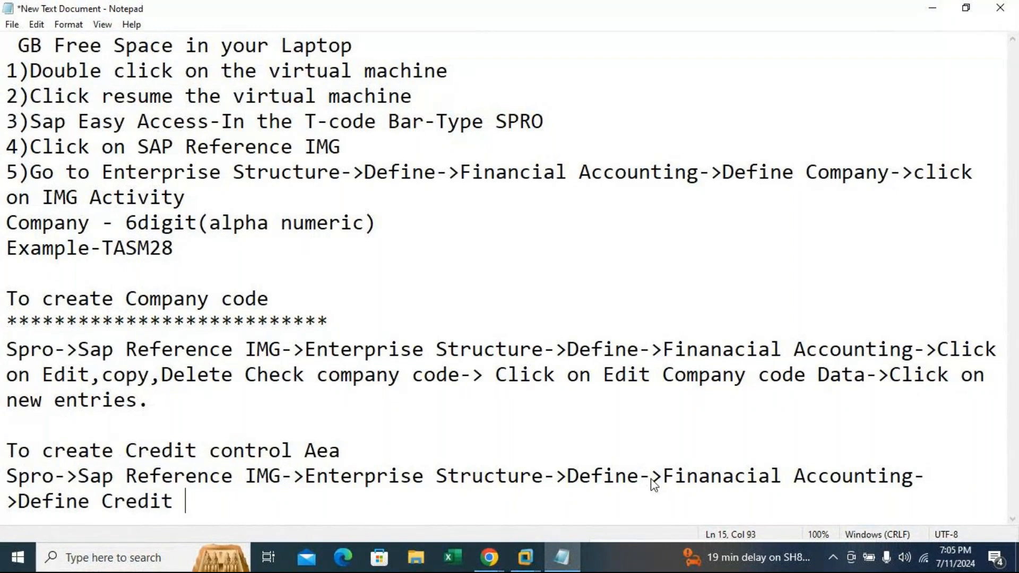
type("control ")
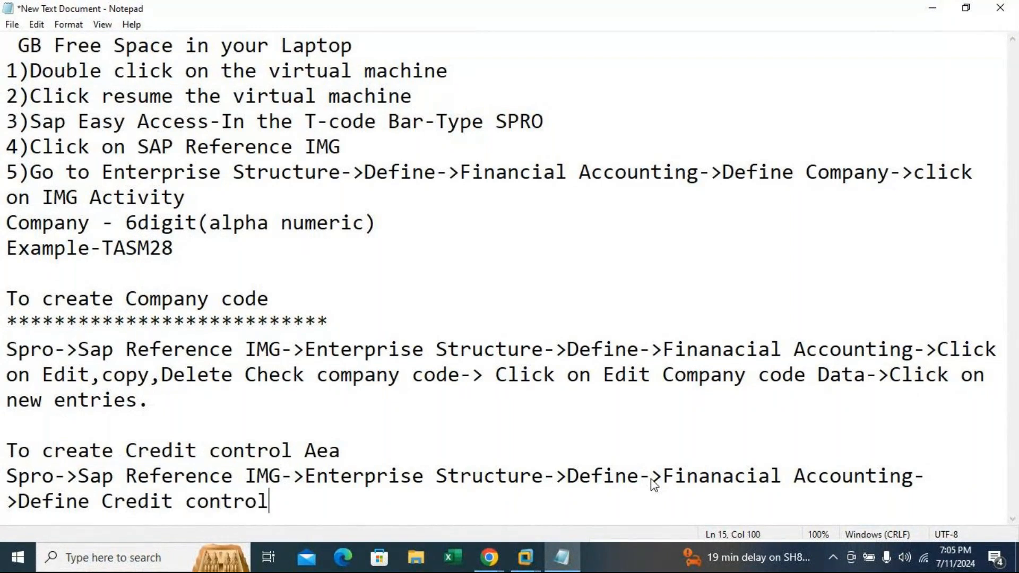
type("Area->")
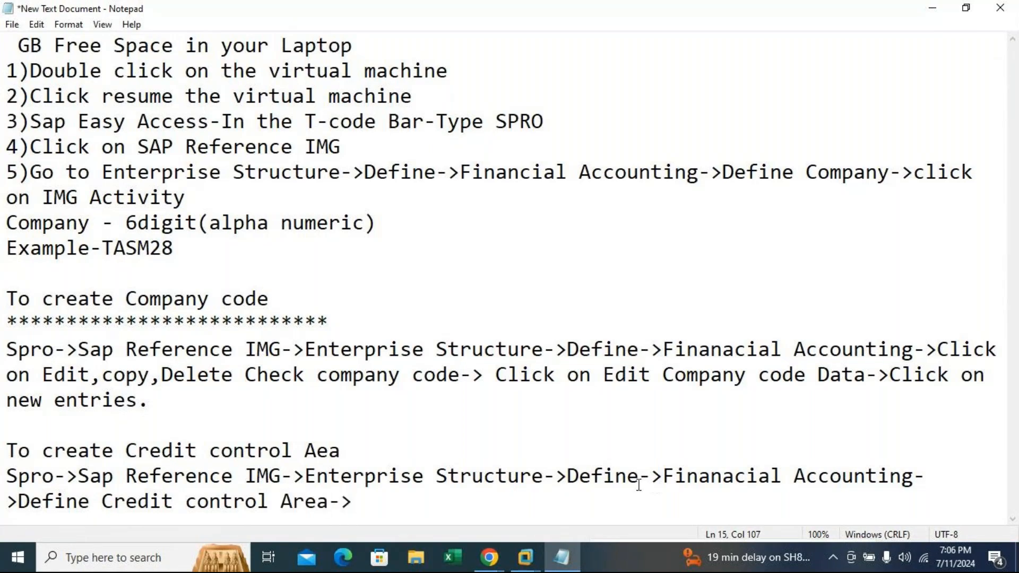
left_click(525, 563)
type("c")
type("lick on n")
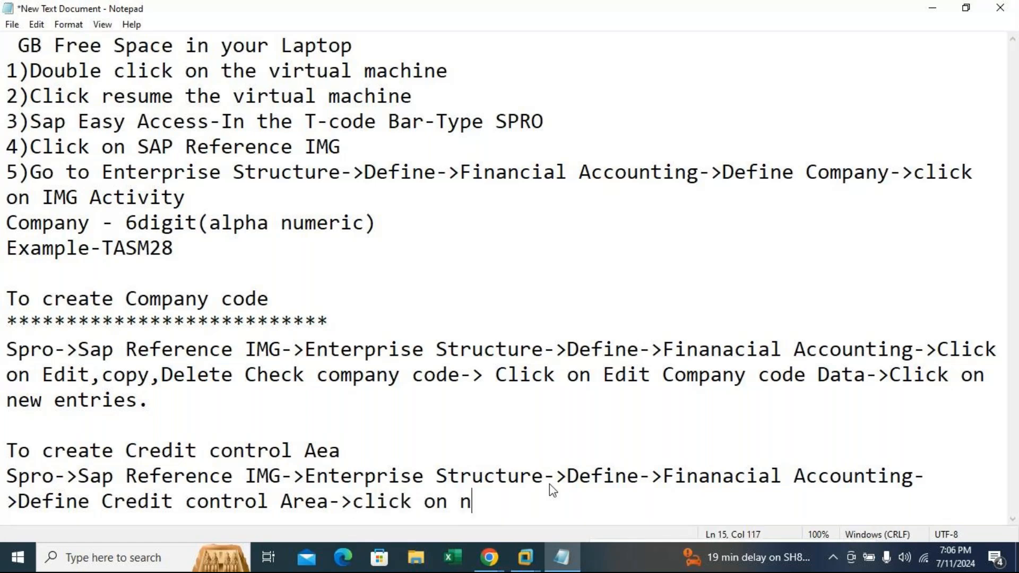
type("ew entries")
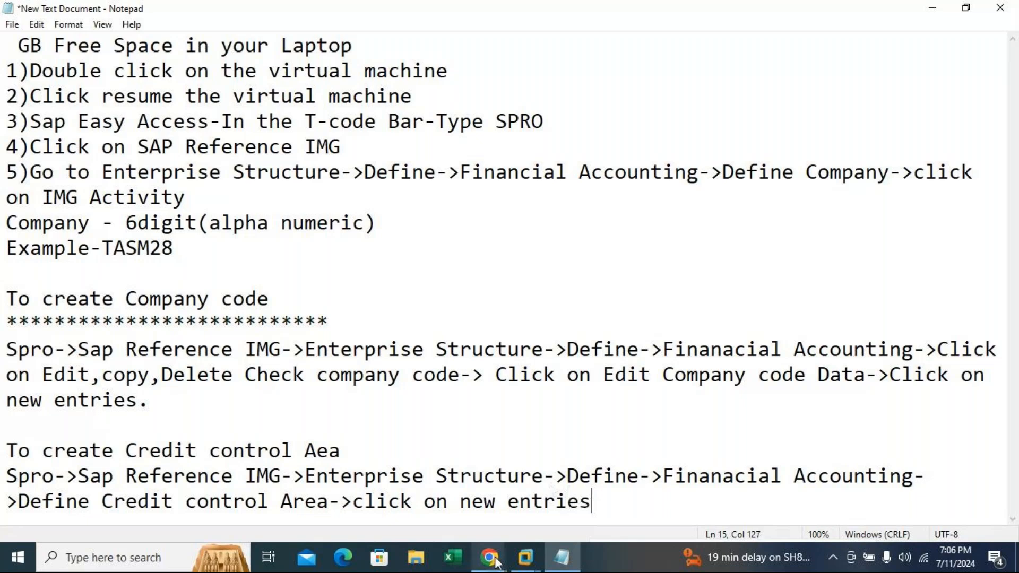
Switch to SAP and open the Define Credit Control Area activity under Financial Accounting.
left_click(525, 558)
left_click(589, 507)
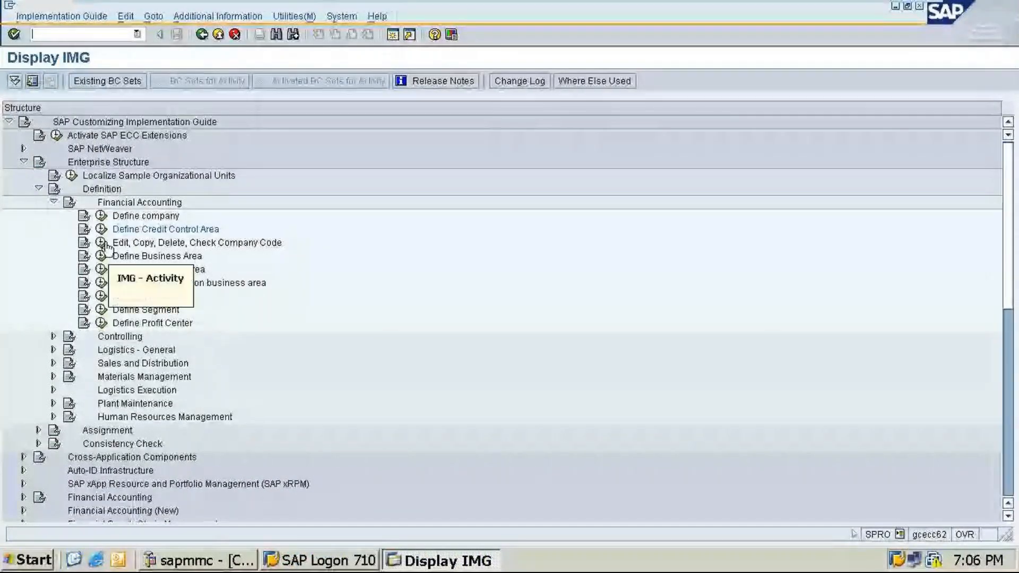
left_click(101, 229)
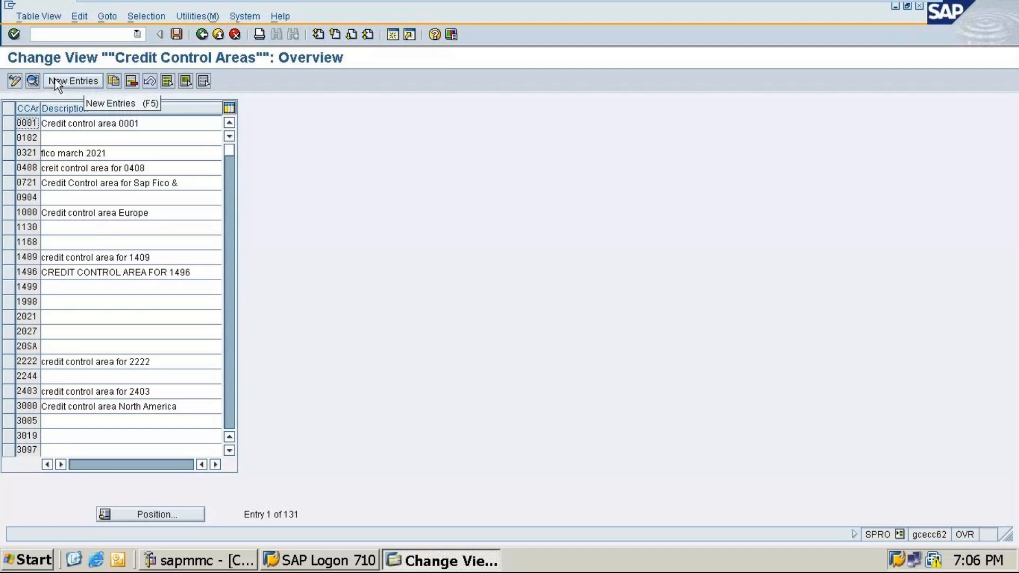
Return to Notepad, insert "IMG Activity->clicl on" before "new entries" in the credit control path, and end the line with "->".
left_click(895, 7)
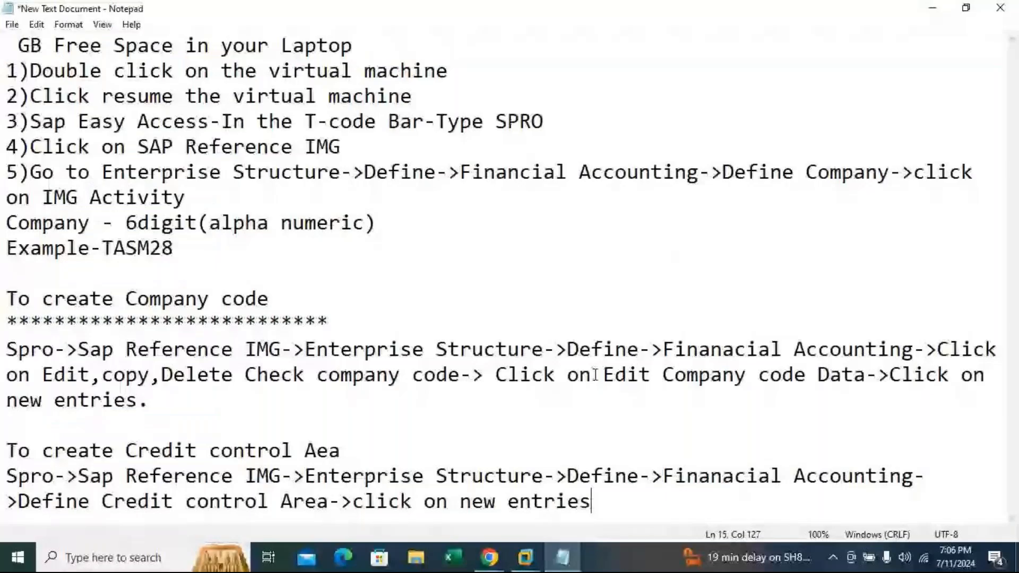
left_click(455, 500)
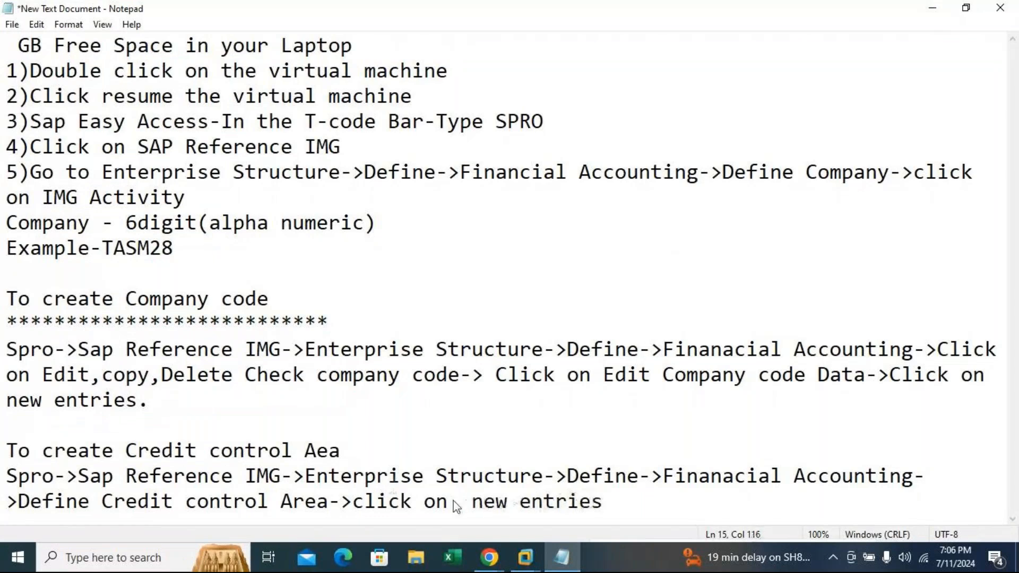
type("IMG Ac")
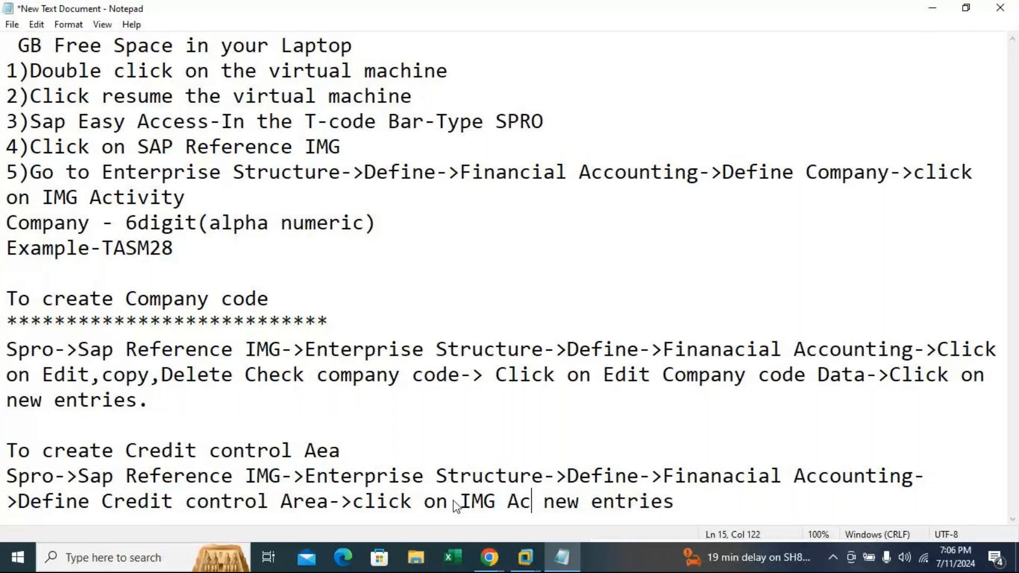
type("tivity")
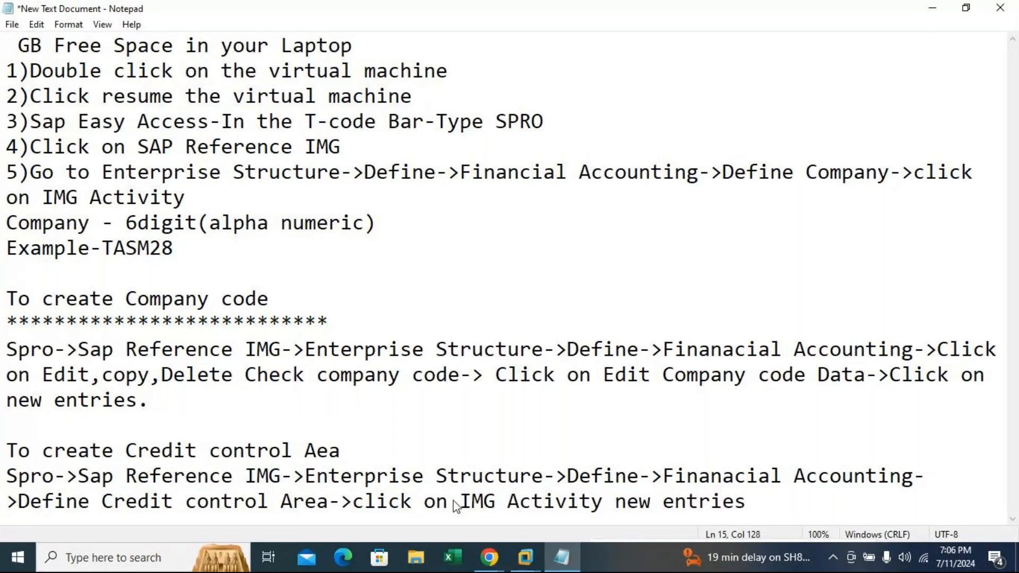
type("->")
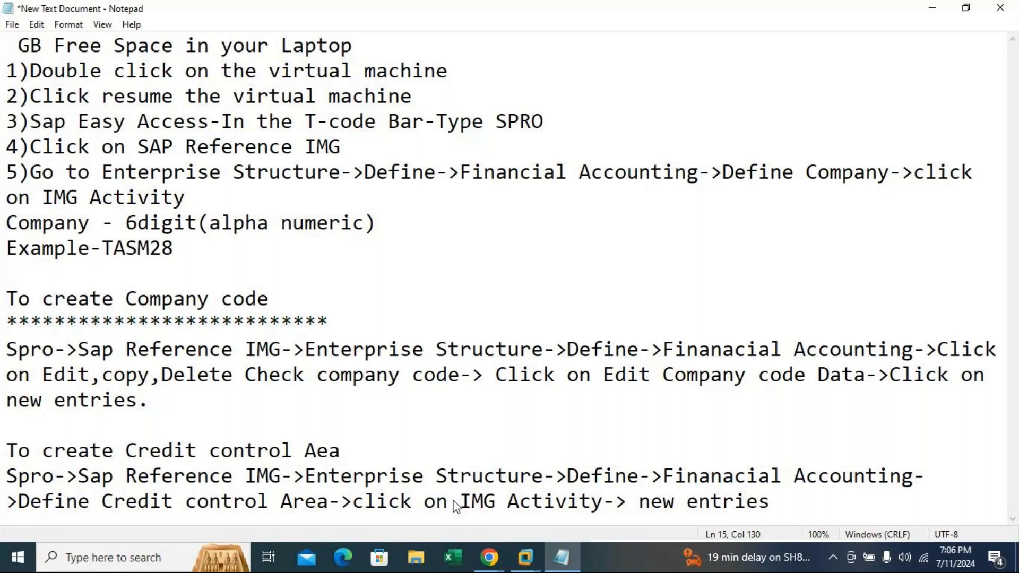
type("clicl o")
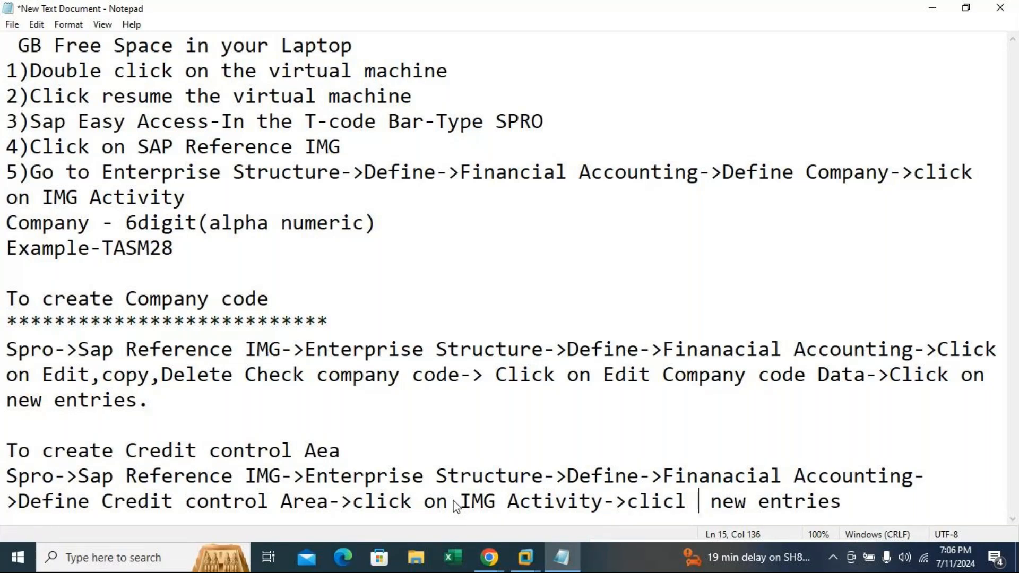
type("n")
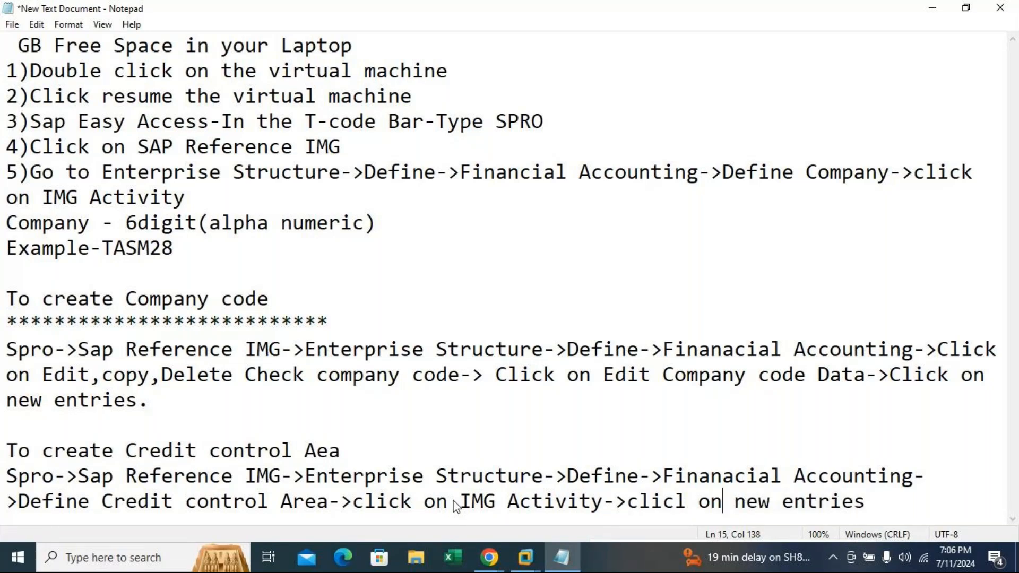
key("End")
type("->")
key("Return")
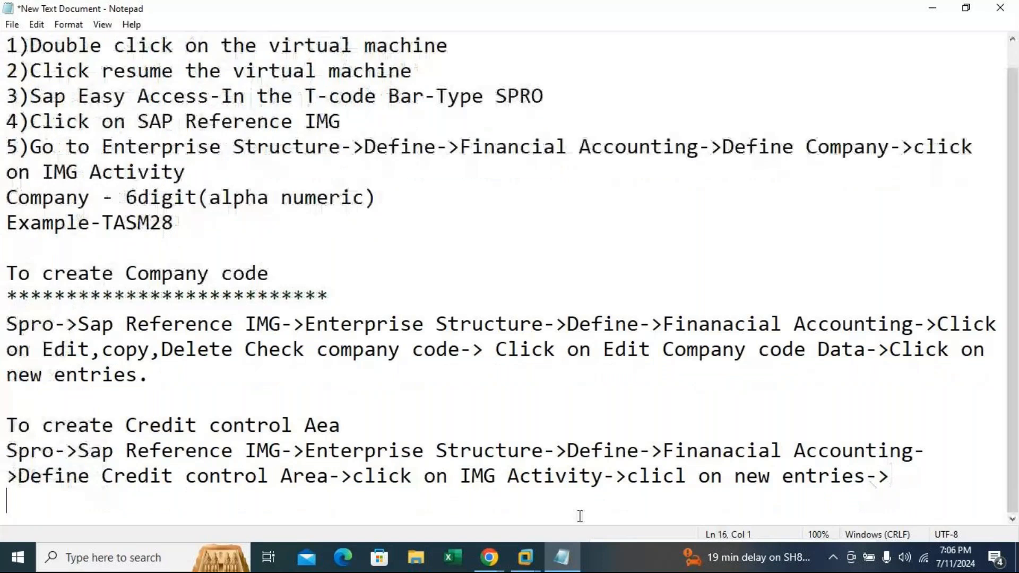
Switch to SAP and position the credit control areas list at entry SM28.
mouse_move(525, 558)
left_click(617, 489)
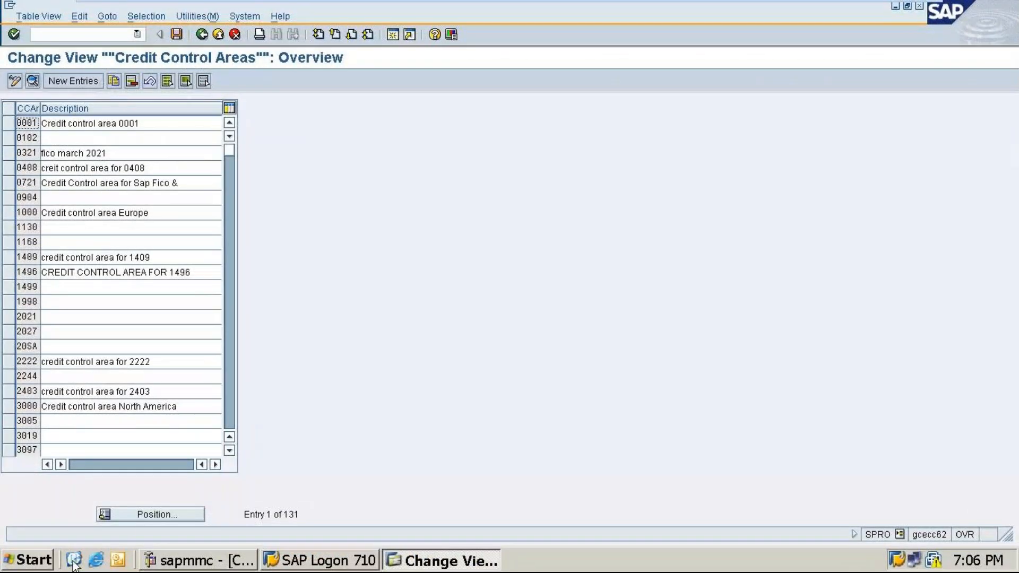
left_click(150, 515)
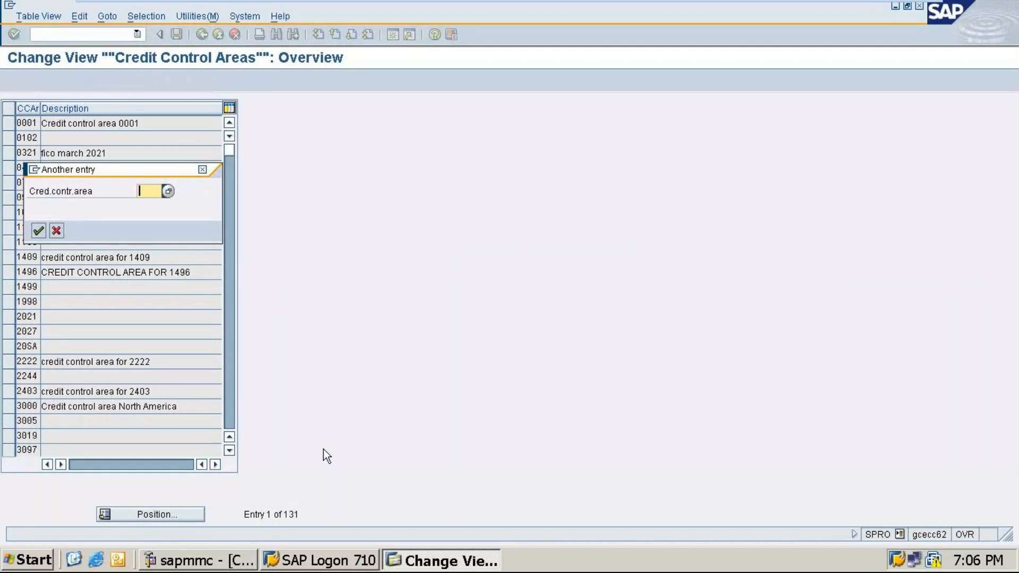
type("SM")
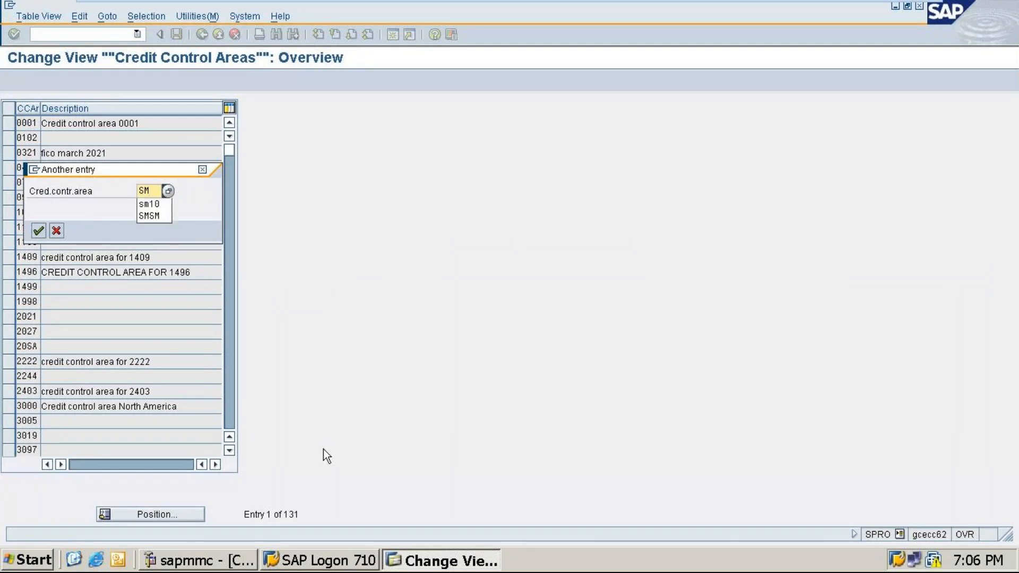
type("28")
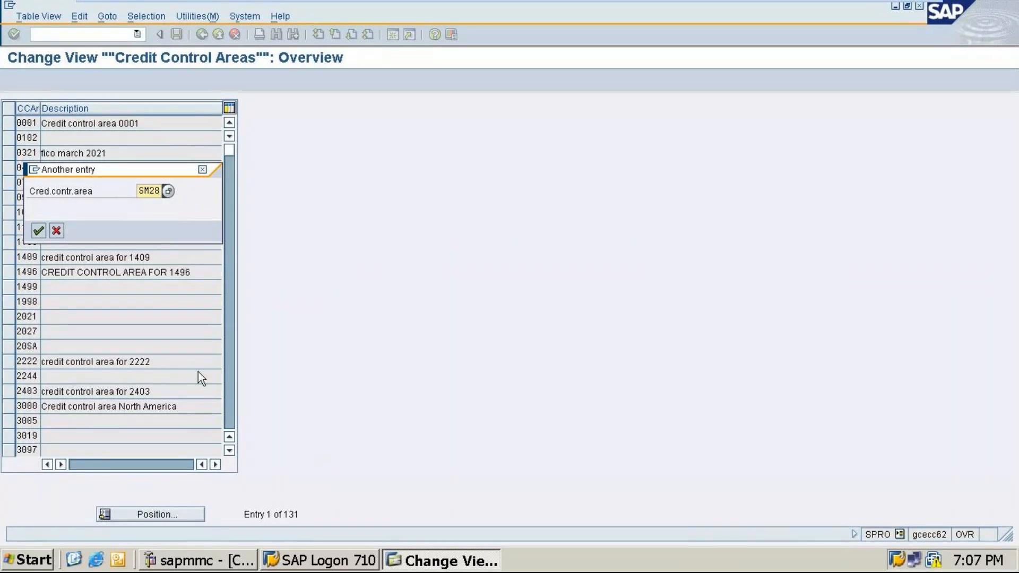
key("Return")
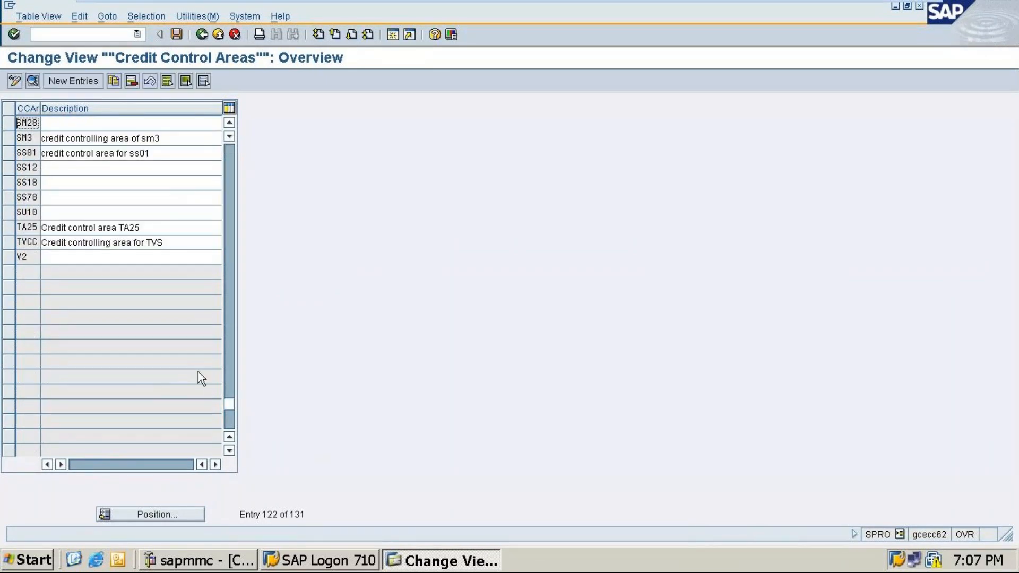
Give credit control area SM28 the description "Credit Control Area SM28" and save the change.
left_click(58, 121)
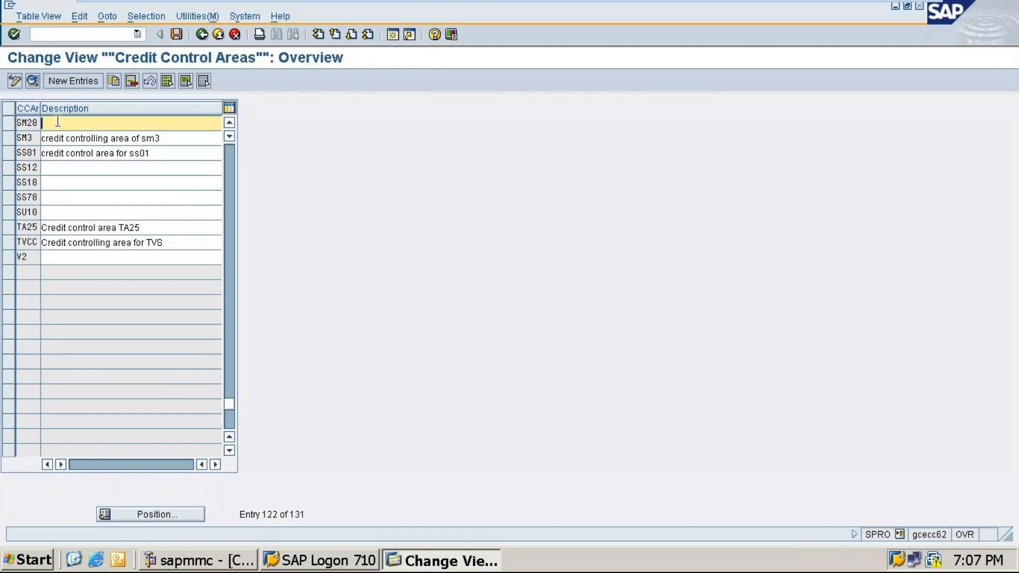
type("Credit Control Area SM28")
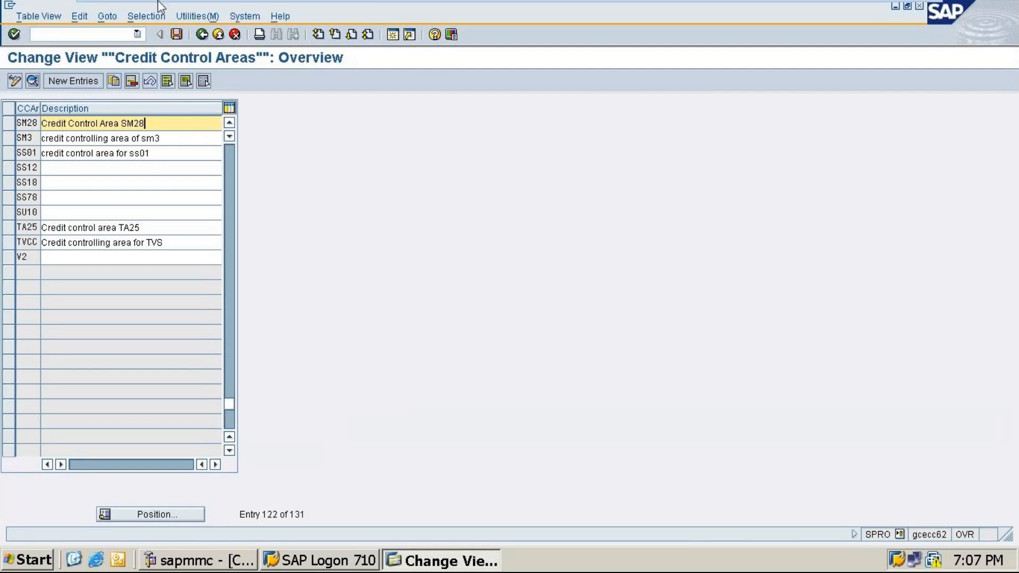
left_click(177, 33)
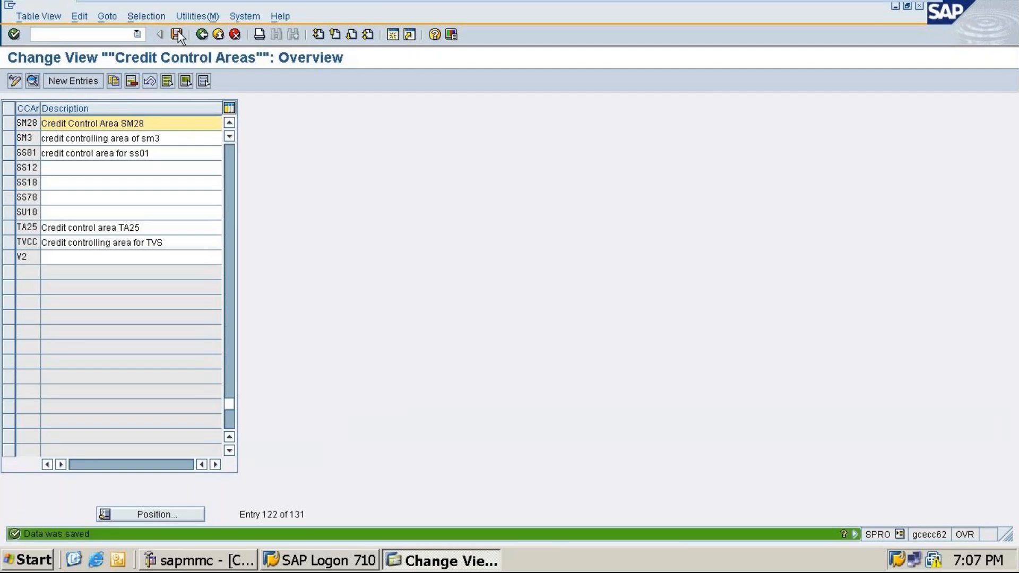
Leave the credit control areas list, reopen the Define Credit Control Area activity, and bring up a blank new entry form.
left_click(205, 33)
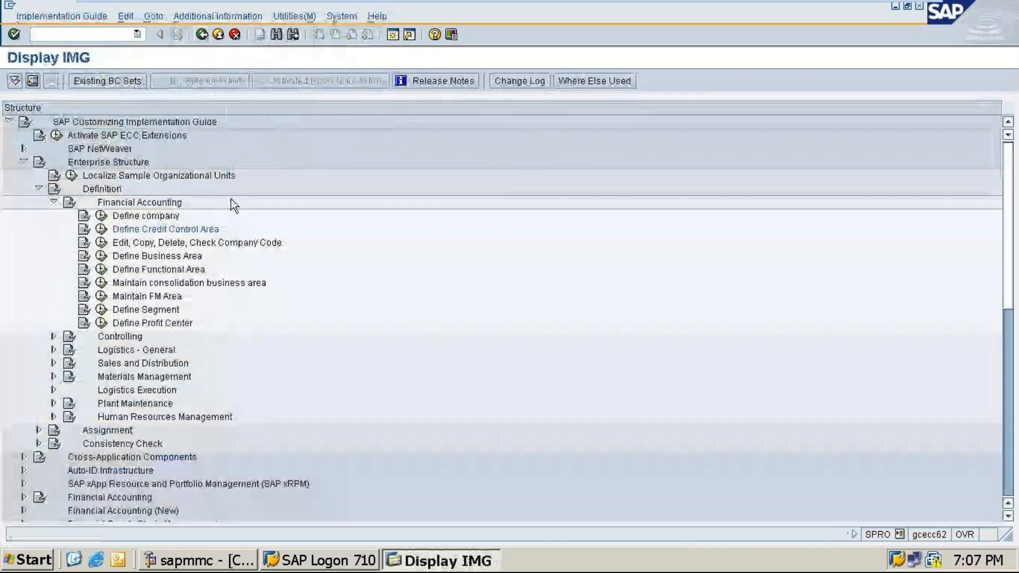
left_click(103, 230)
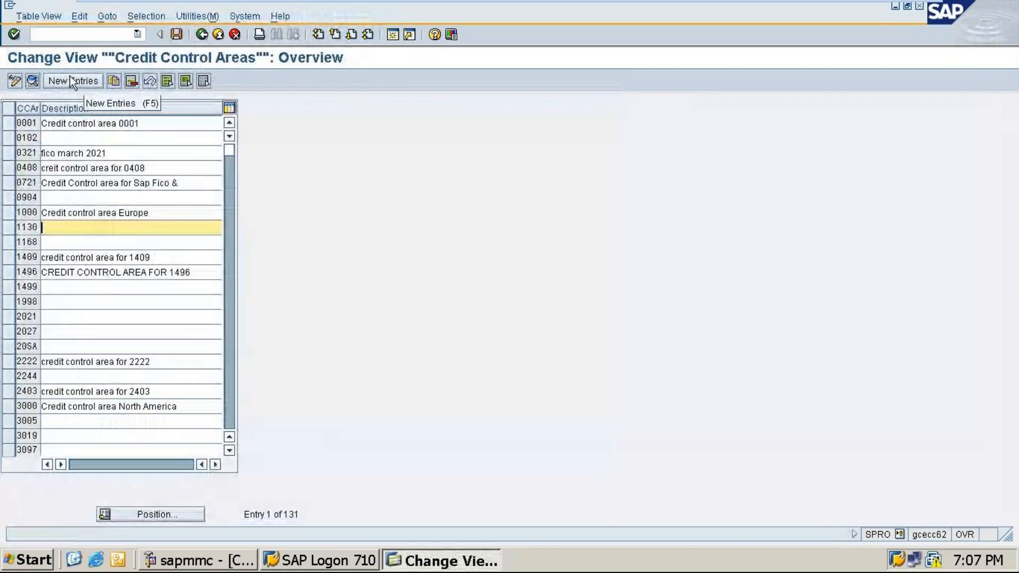
left_click(70, 78)
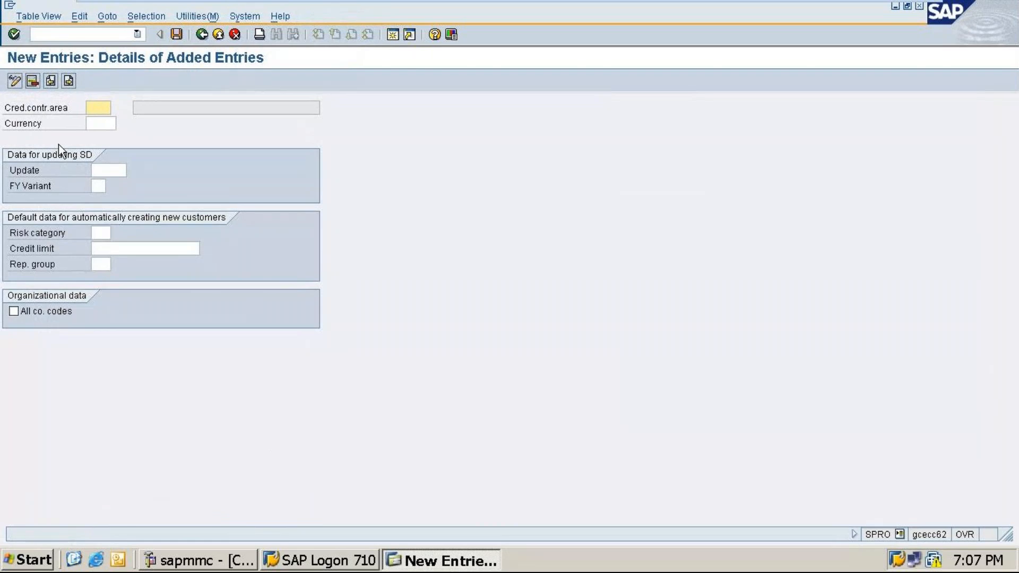
Switch to Notepad and add the line "Cr Cd-Give the Company code(SM28)" below the credit control area path.
mouse_move(863, 1)
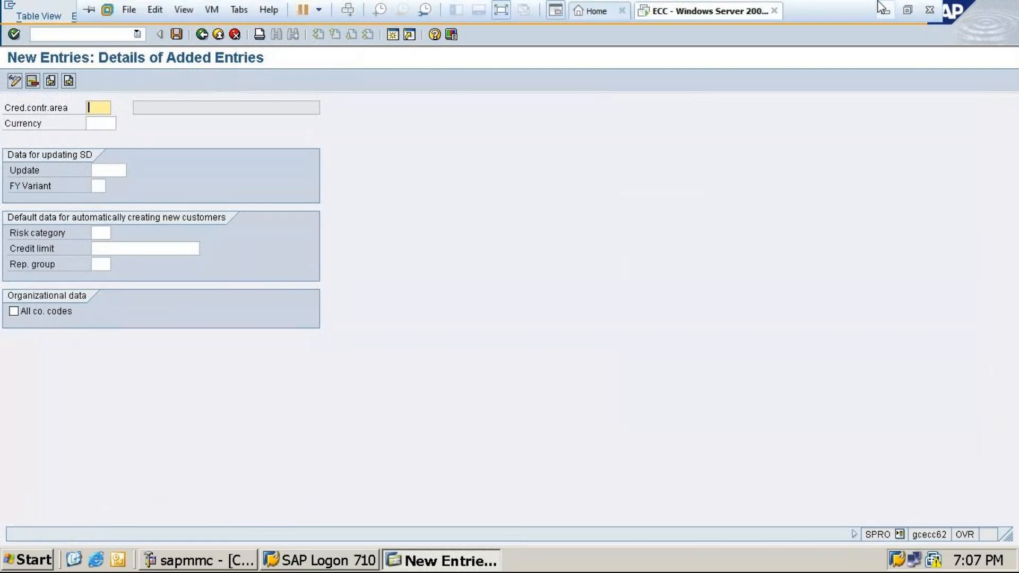
left_click(884, 8)
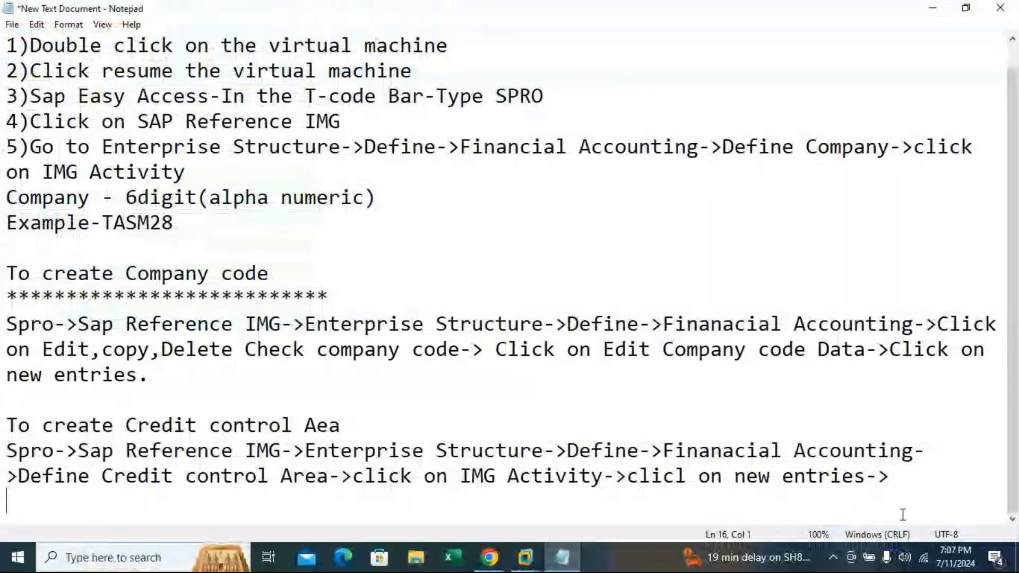
type("Cr ")
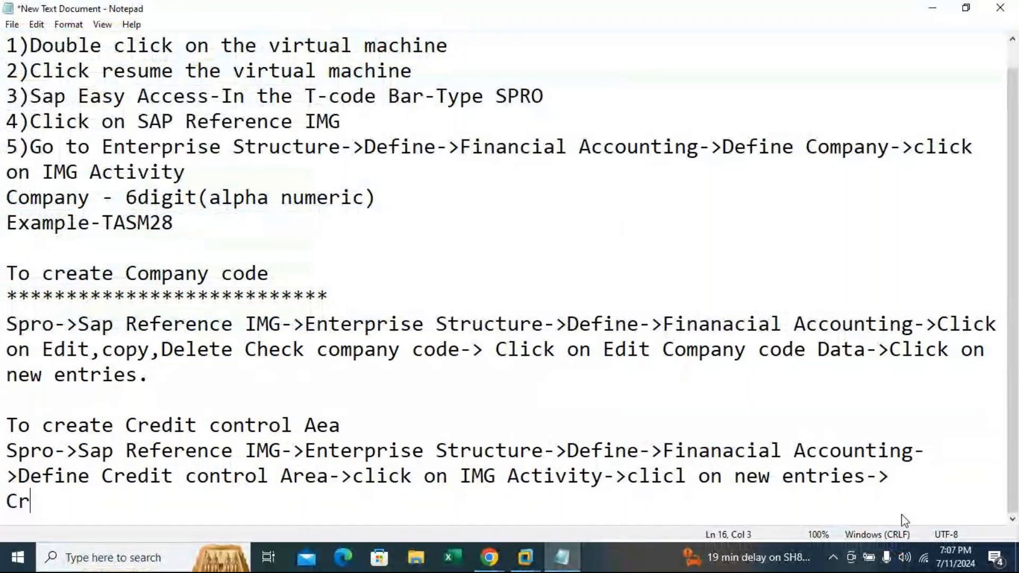
type("Cd-")
key("BackSpace")
type("Give ")
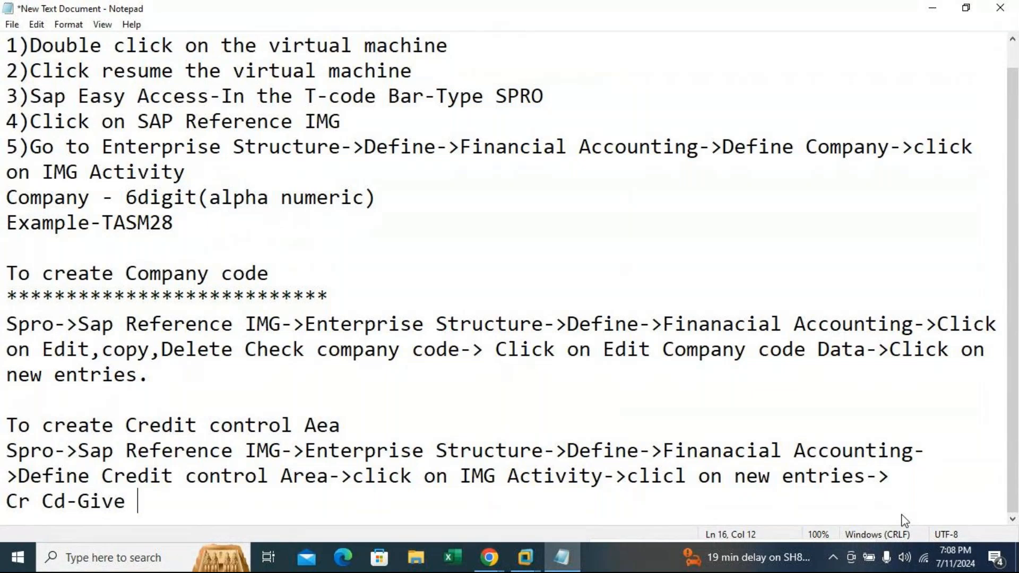
type("the C")
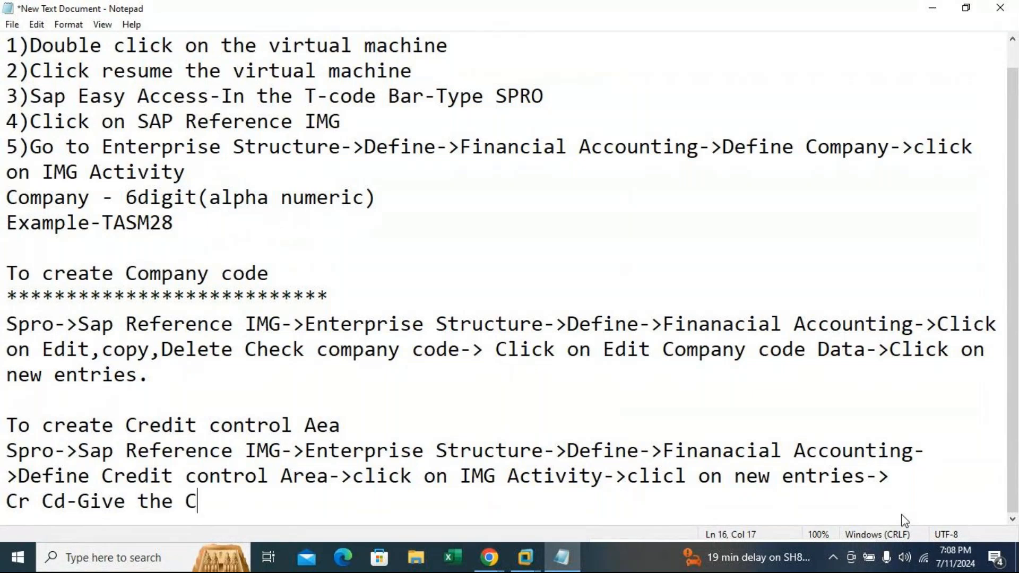
type("ompany co")
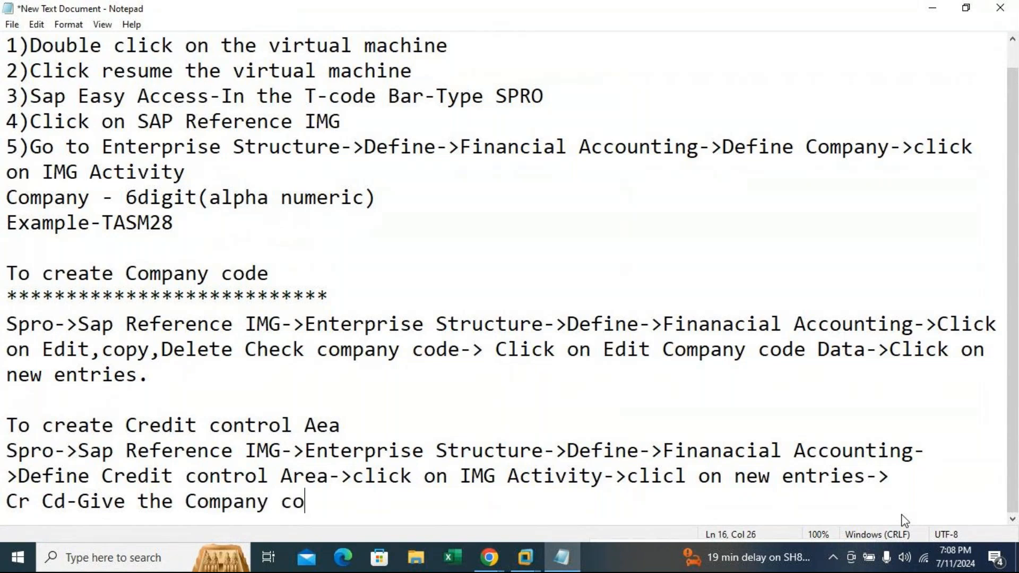
type("de(SM")
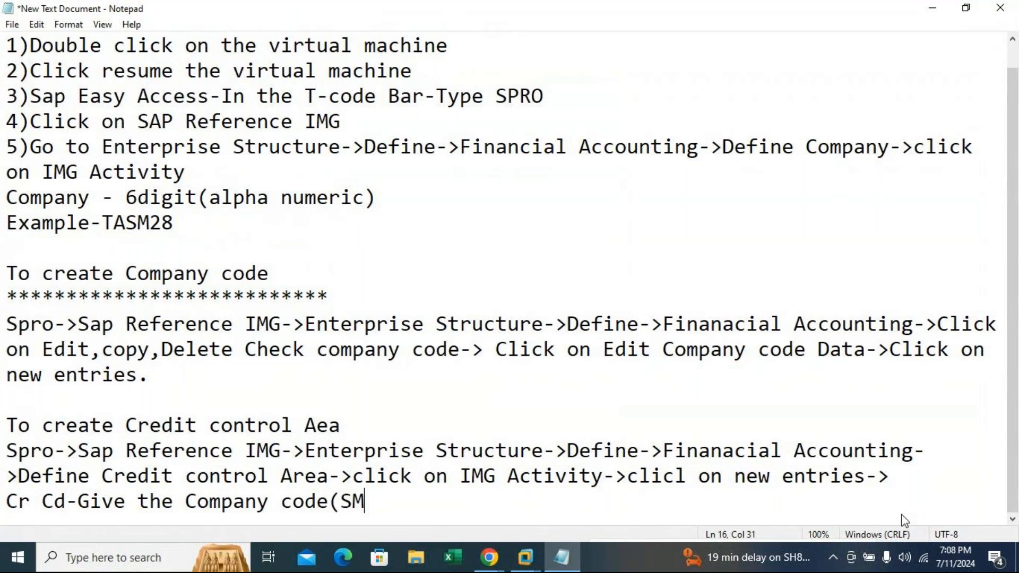
type("28)")
key("Return")
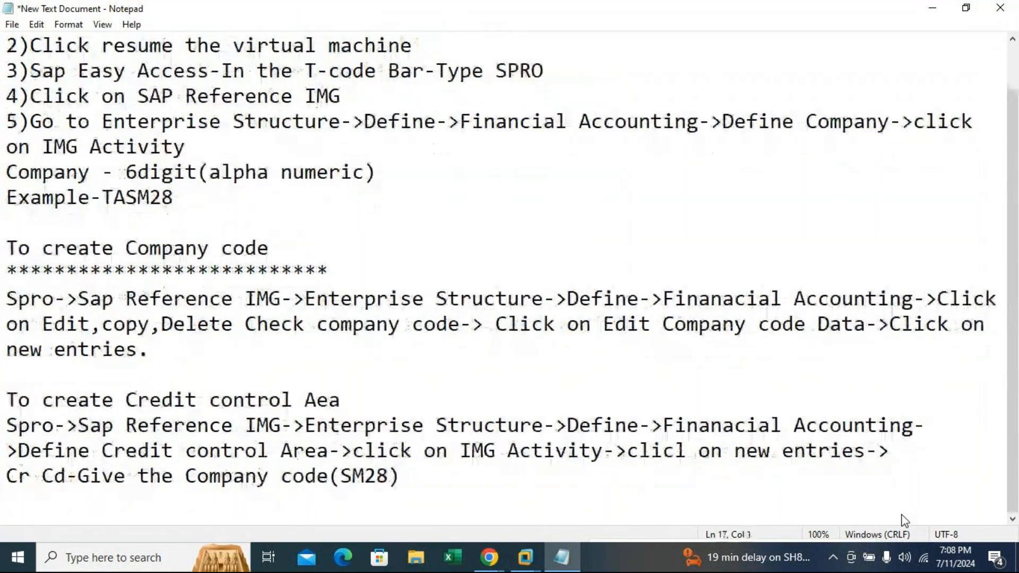
Add the line "Currency->inr" under the company code note.
type("Curren")
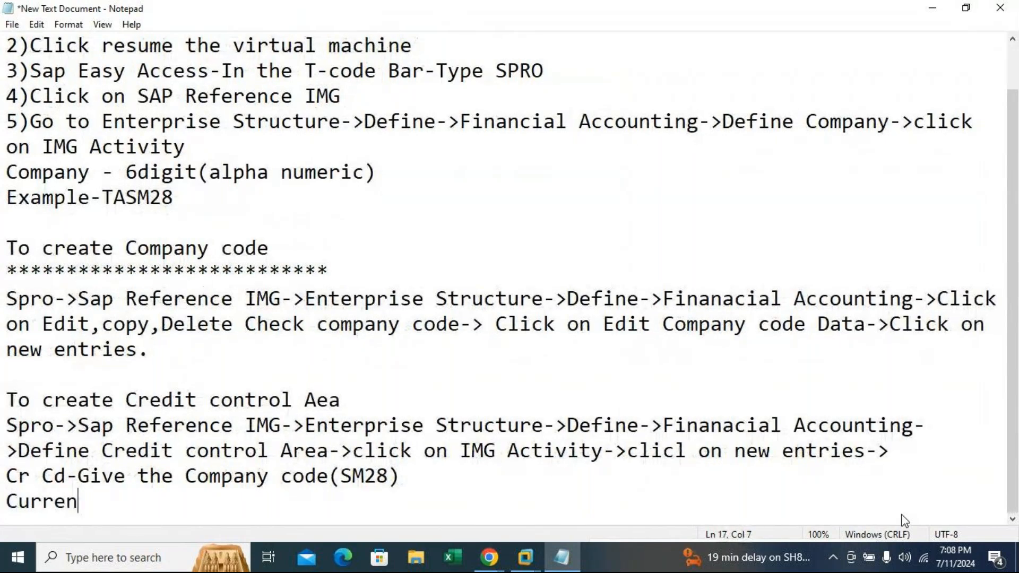
type("cy->inr")
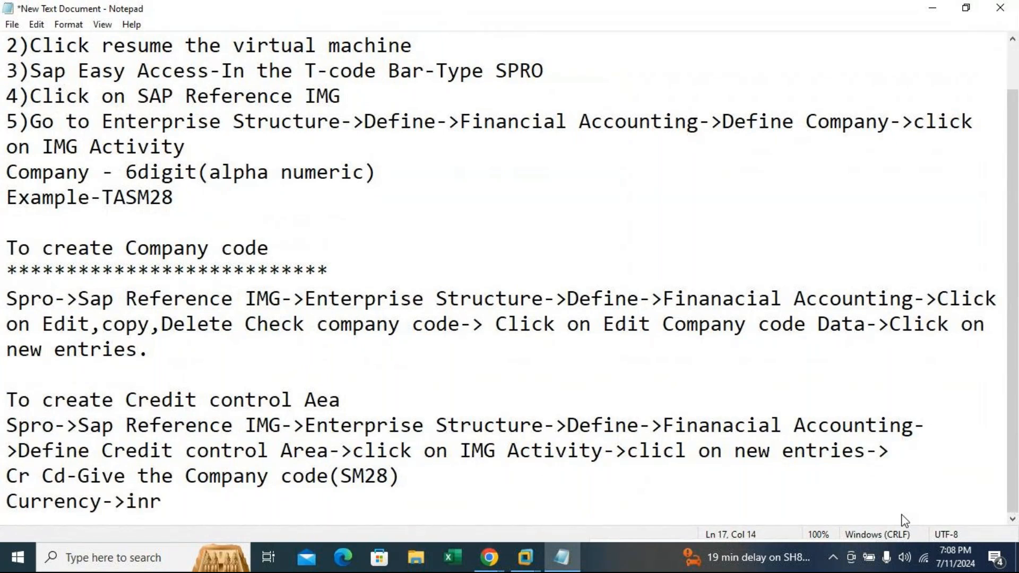
key("Return")
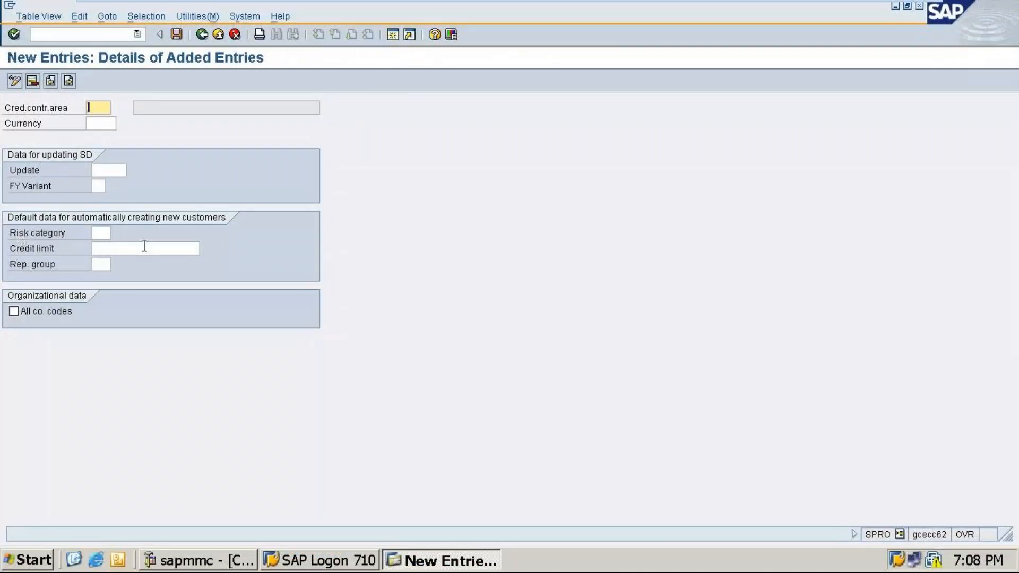
Return to Notepad and add the lines "Credit limit-100000" and "click on save" below the currency note.
left_click(887, 9)
type("Credi")
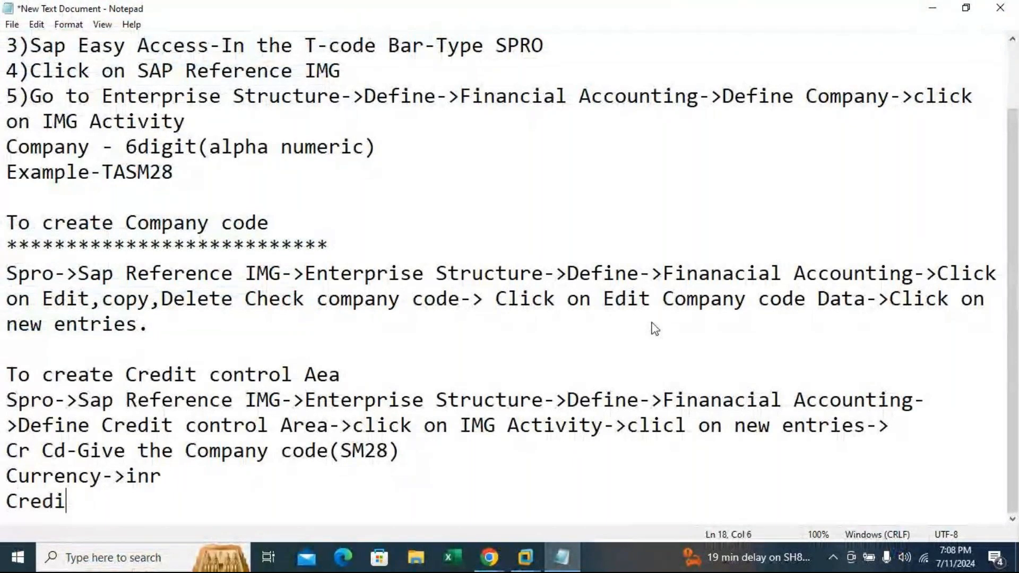
type("t limit")
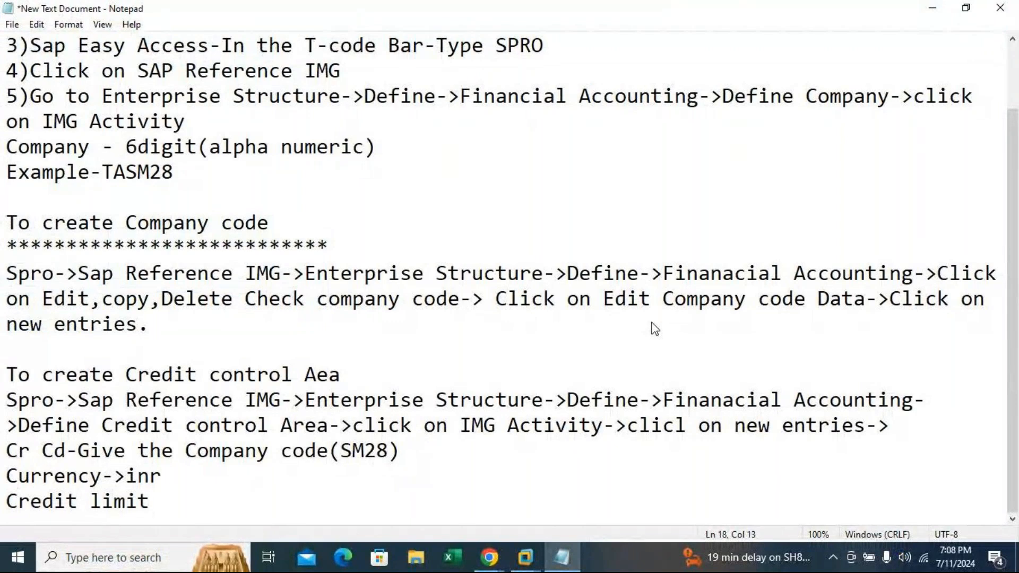
type("-100000")
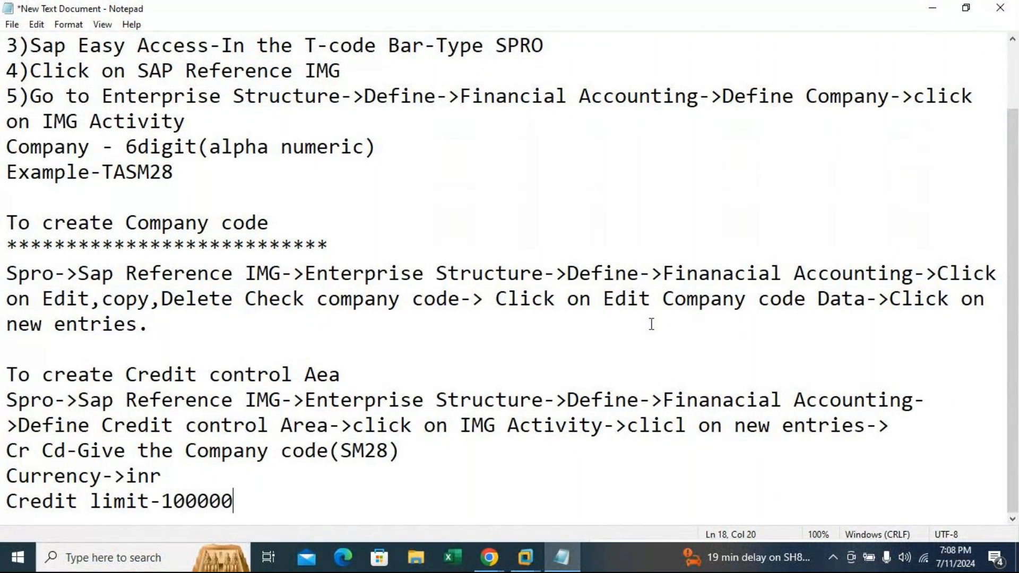
type("c")
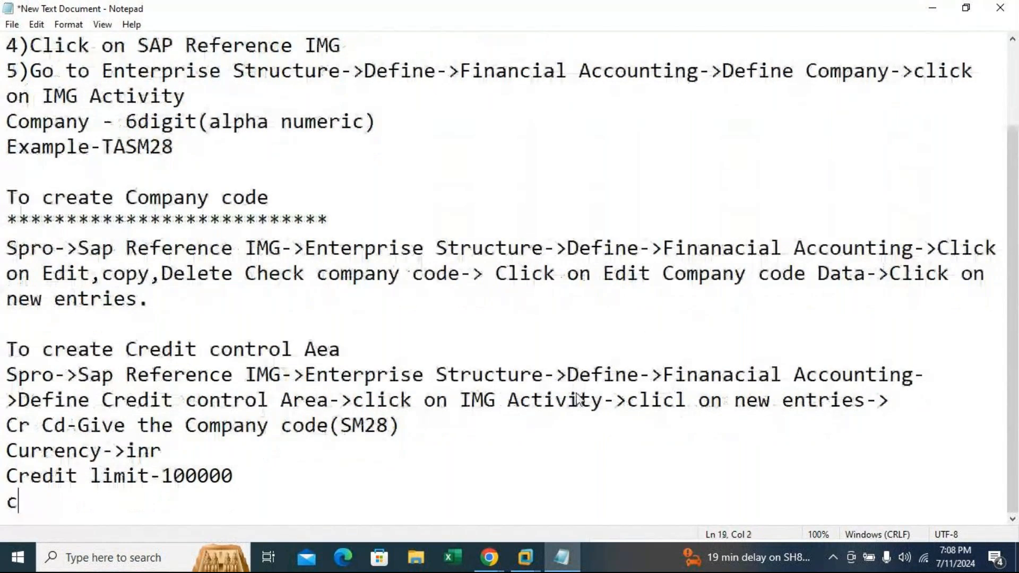
type("lick o")
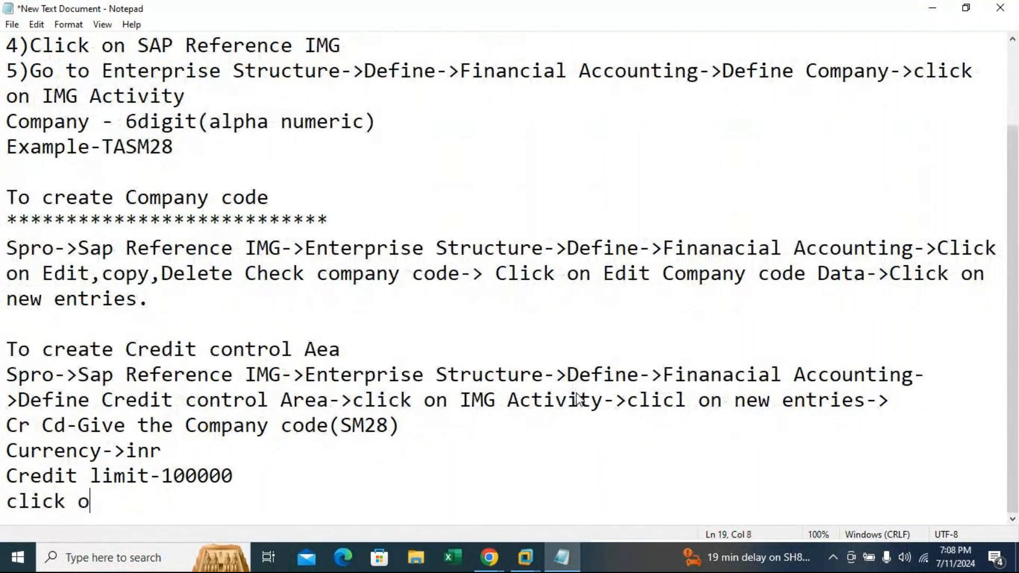
type("n save")
key("Return")
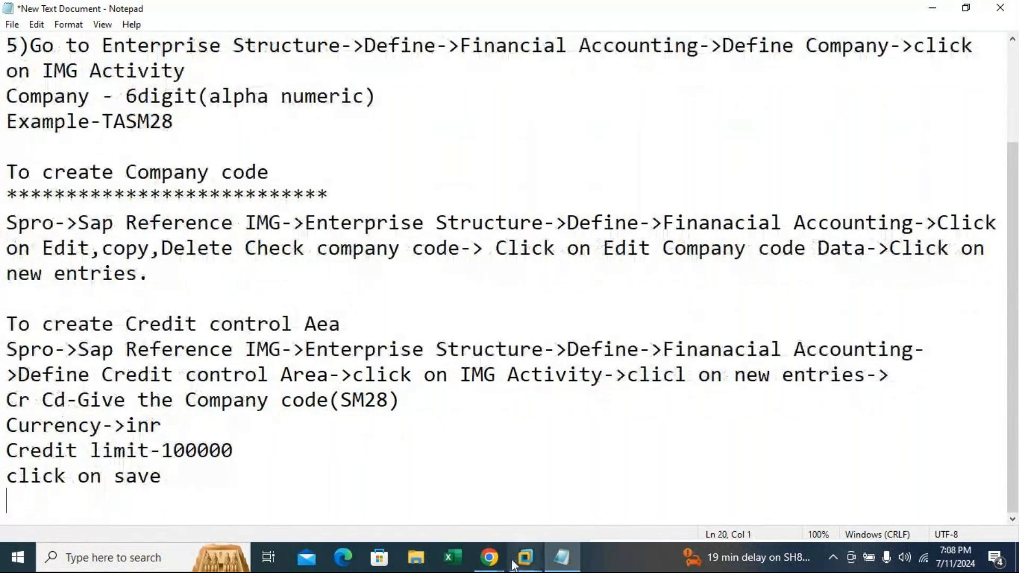
Switch to SAP and go back from the blank new entry form to the credit control areas overview.
mouse_move(525, 560)
left_click(587, 480)
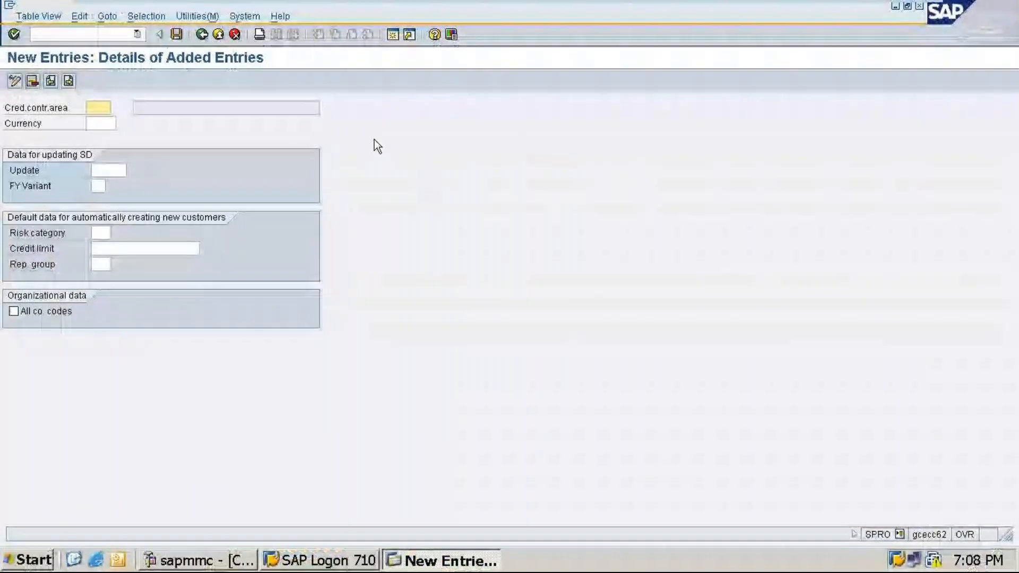
left_click(201, 35)
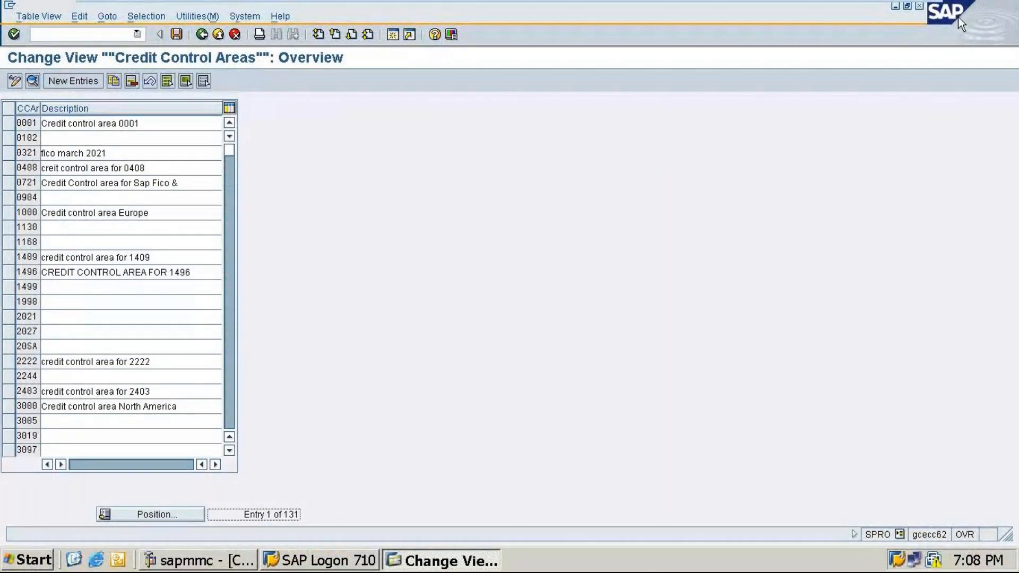
Return to Notepad and write "Click on back button & click on position->" on the line below "click on save".
left_click(886, 9)
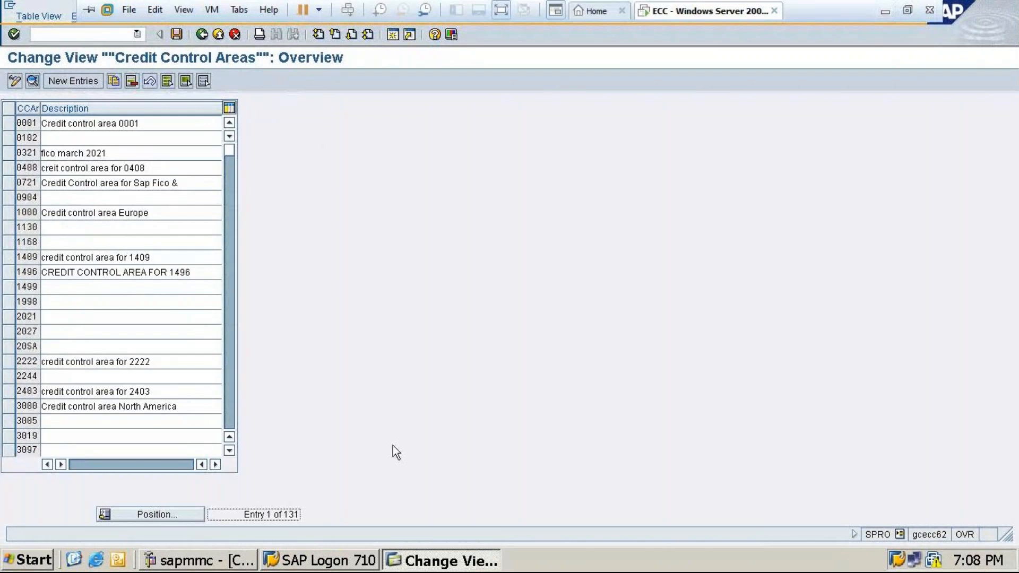
left_click(885, 9)
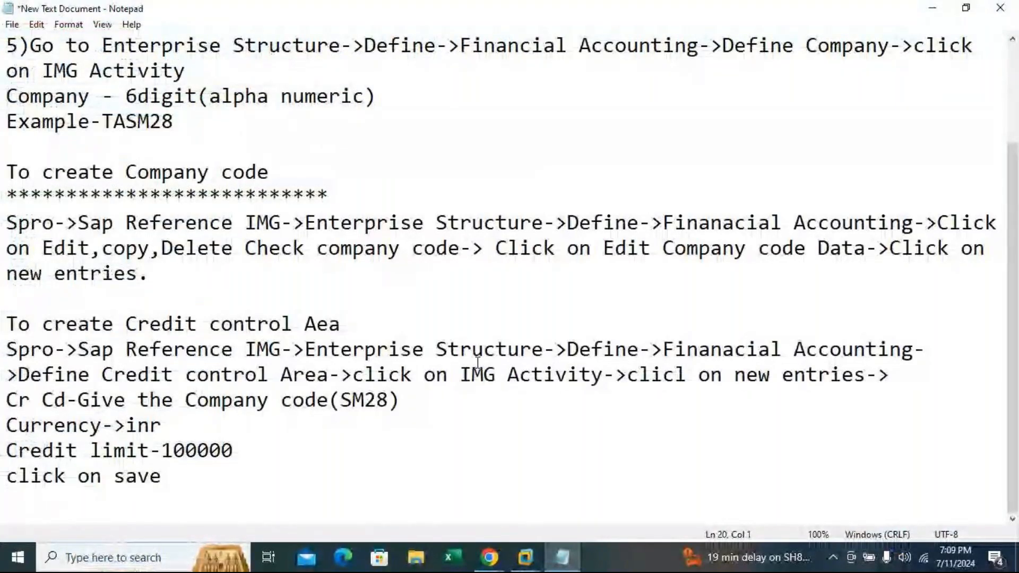
type("Click on back button ")
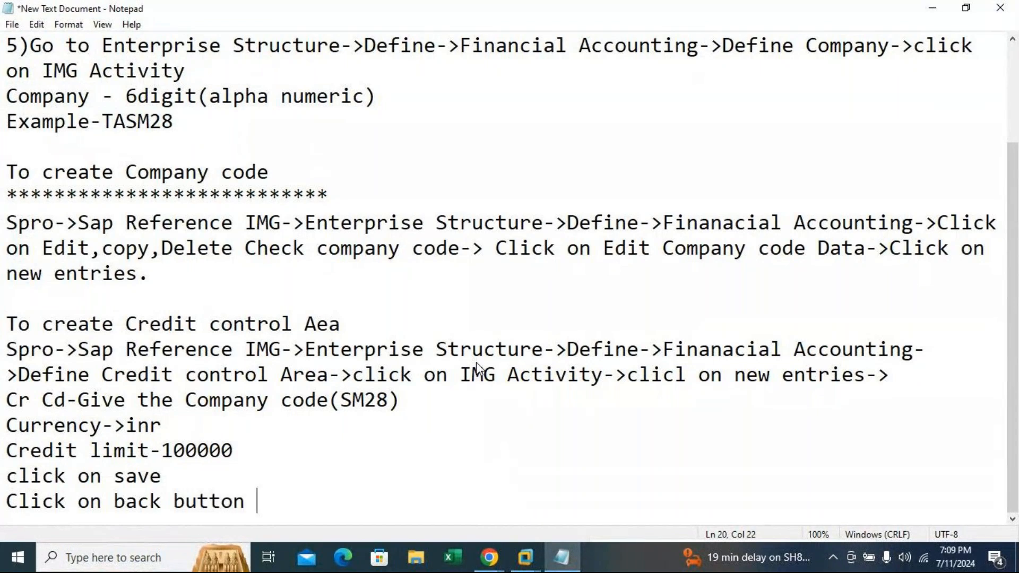
type("& click on position-> gi")
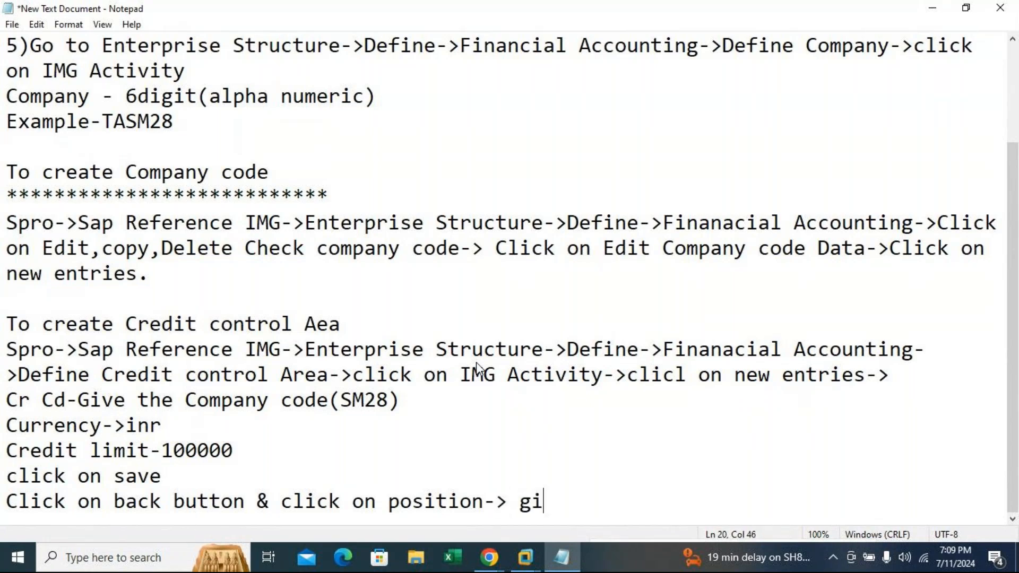
type("ve")
key("BackSpace")
key("BackSpace")
key("BackSpace")
key("BackSpace")
key("BackSpace")
Continue the position note with "Type the name for credit control area".
type("Type y")
type("t")
key("BackSpace")
key("BackSpace")
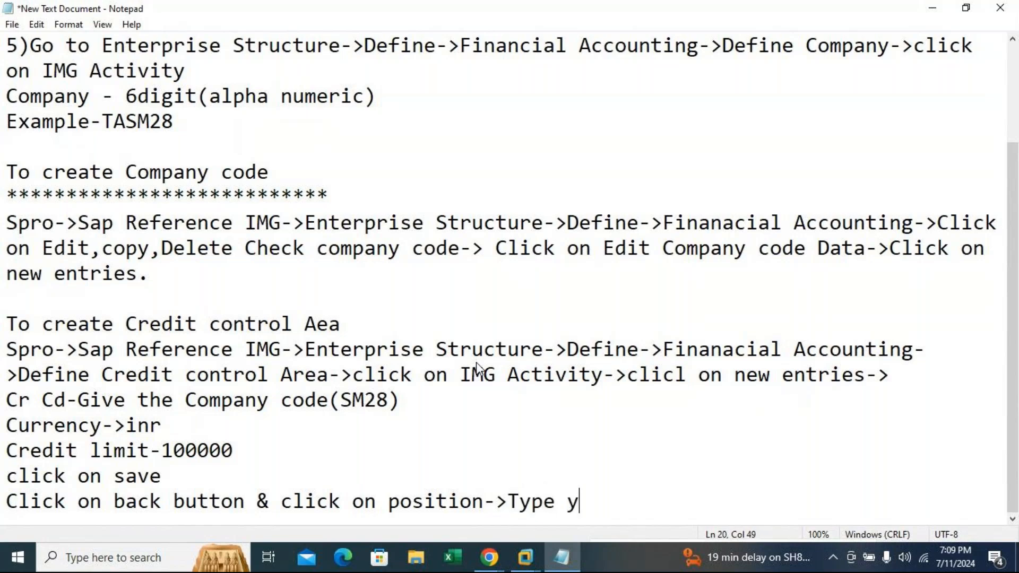
type("the n")
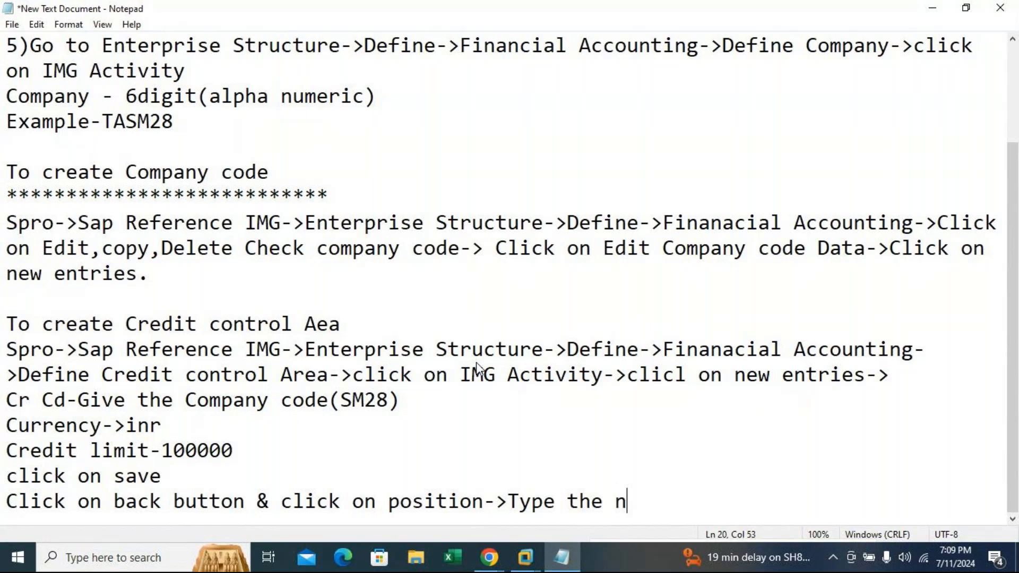
type("ame for cte")
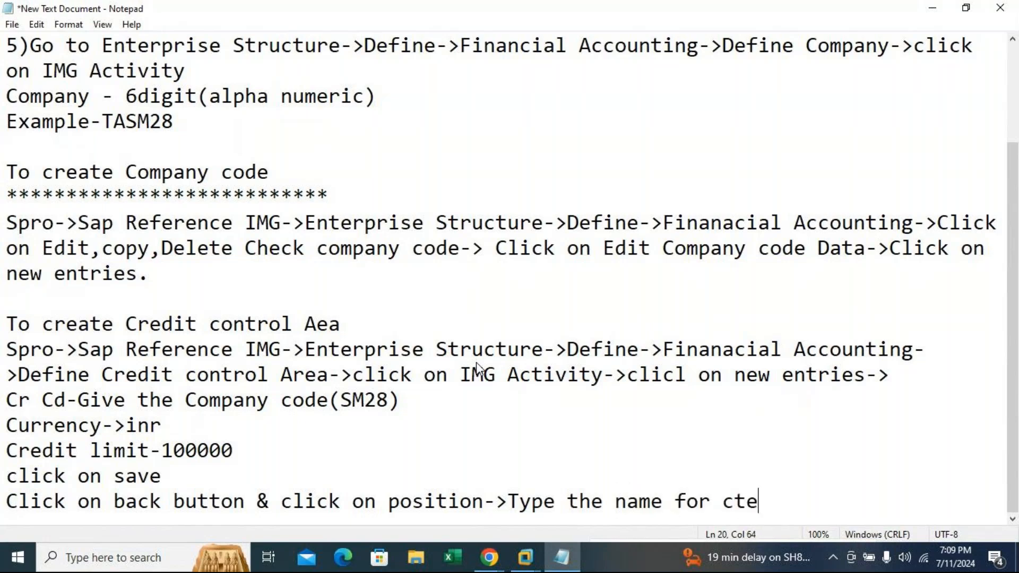
key("BackSpace")
key("BackSpace")
type("redit c")
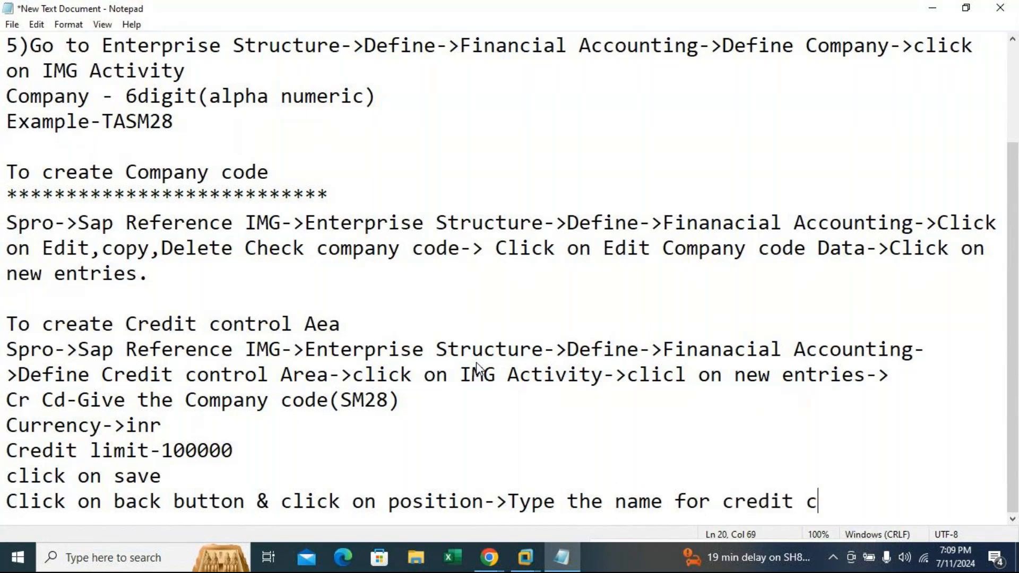
type("ontrol ")
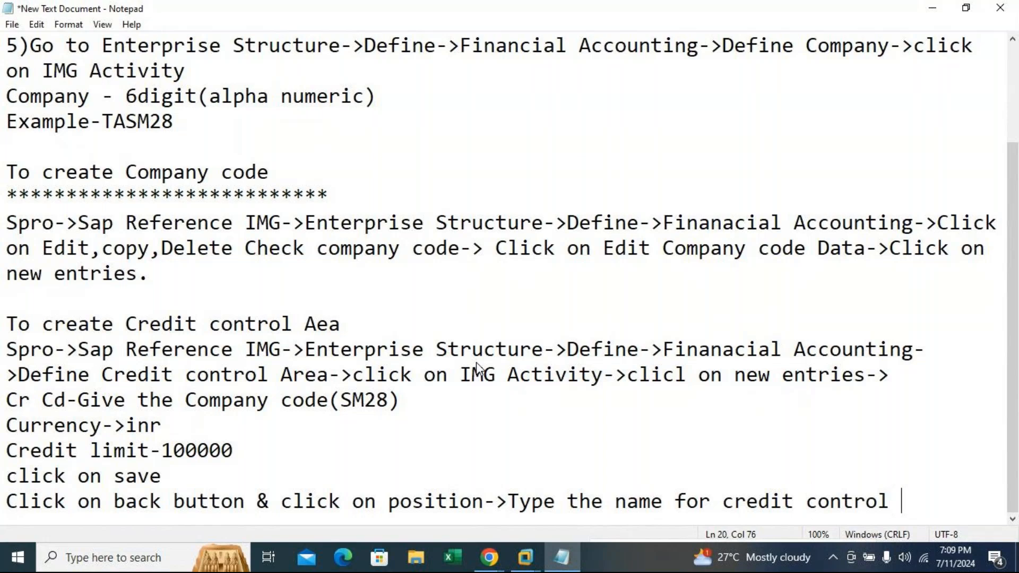
type("area-")
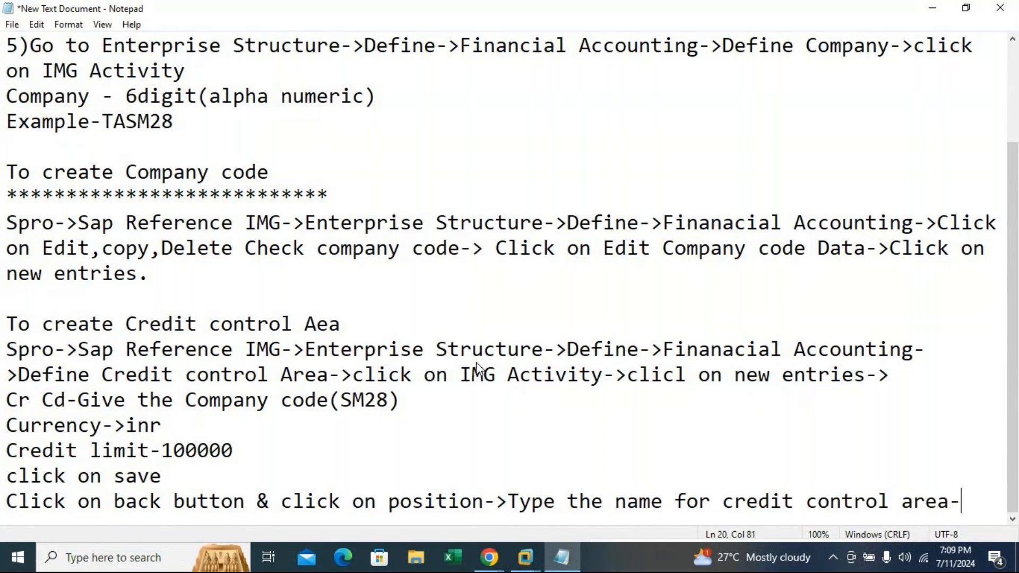
key("BackSpace")
Complete the position note with the example "(Credit control area for SM28)".
type("(")
type("Credit ")
type("contro")
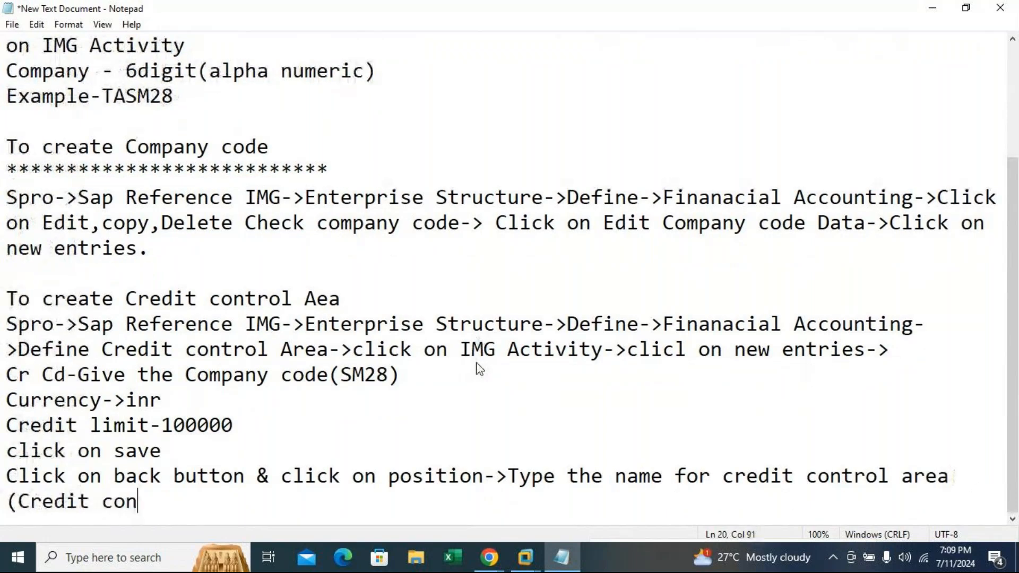
type("l ar")
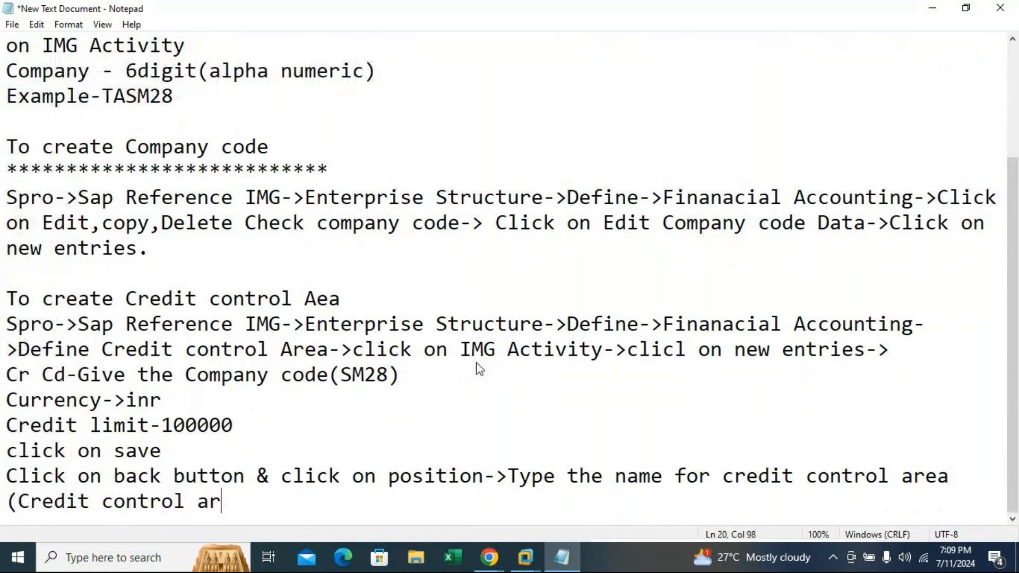
type("ea f")
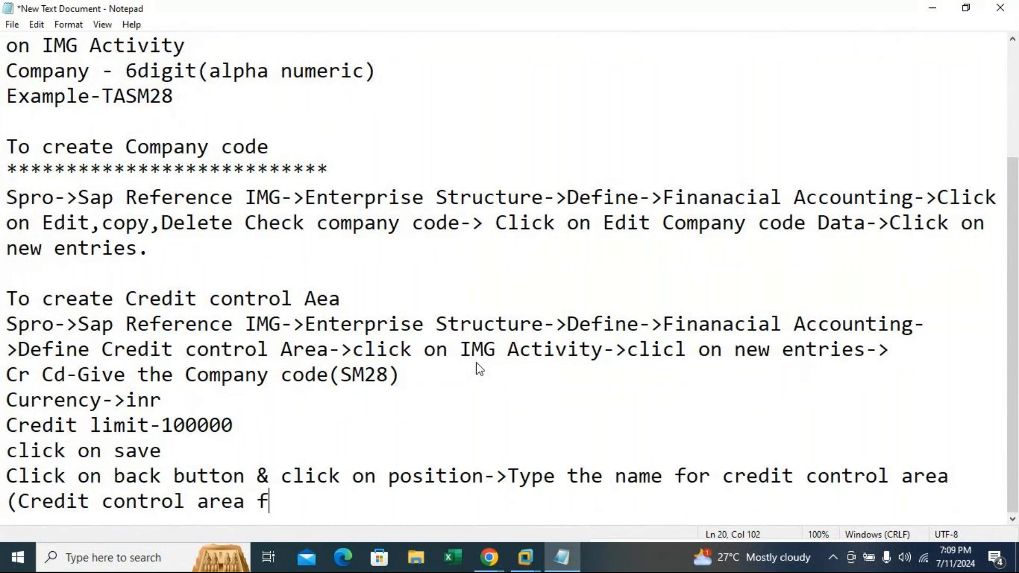
type("or SM")
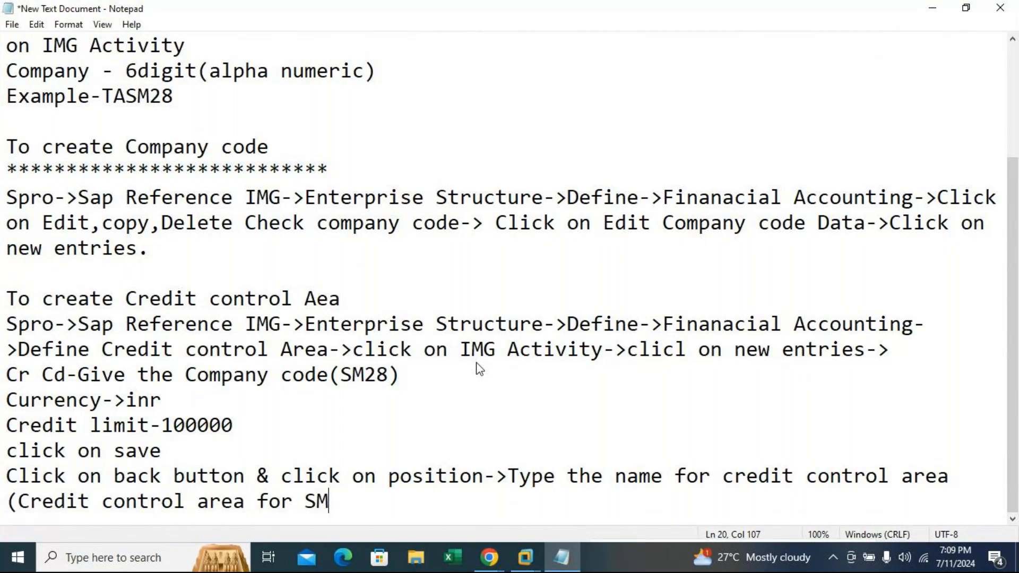
type("28)")
Check the credit control areas overview in SAP, and back in Notepad insert "SM28-" before "Credit control area for SM28" in the bracketed example.
mouse_move(526, 558)
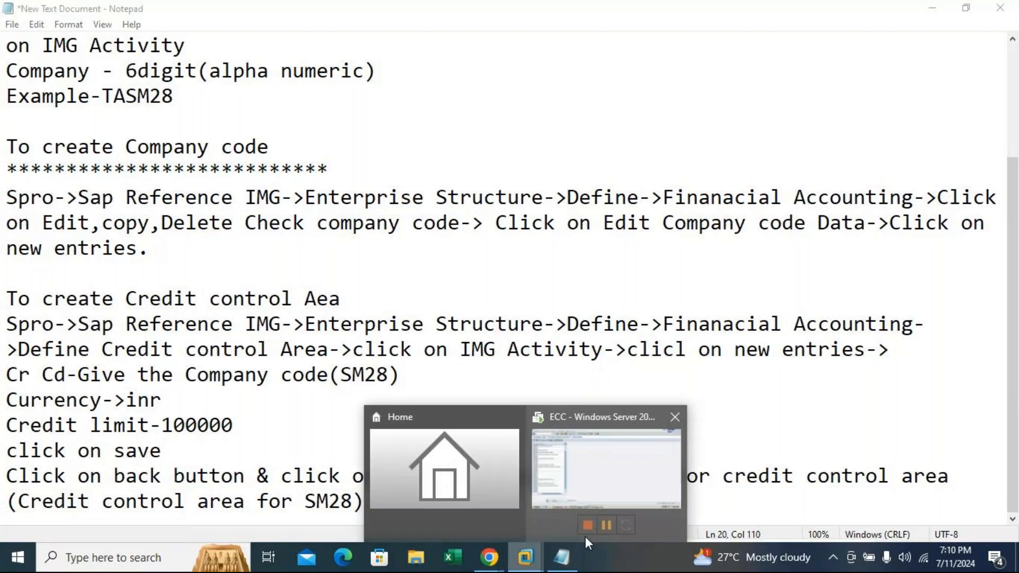
left_click(640, 478)
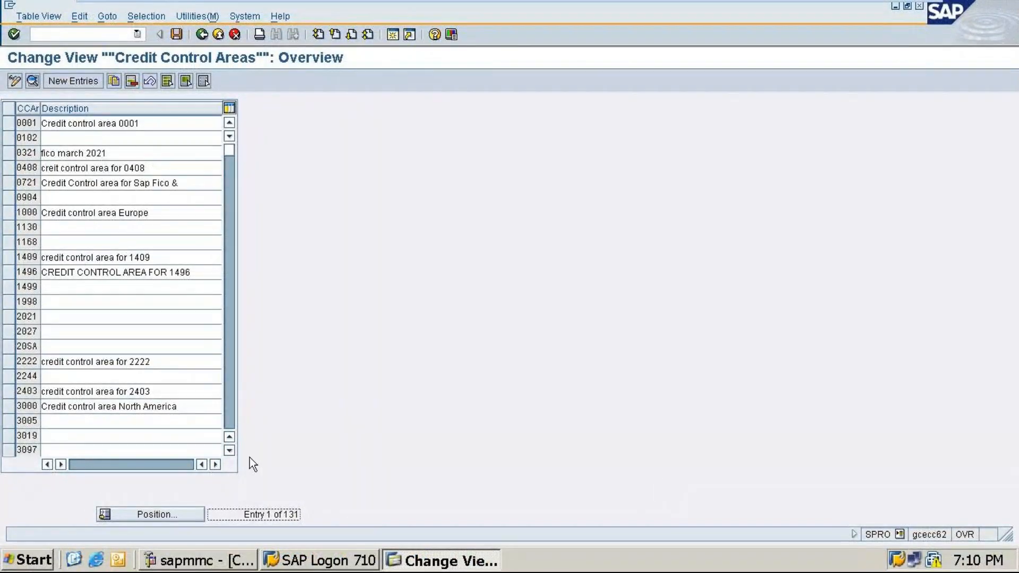
mouse_move(932, 2)
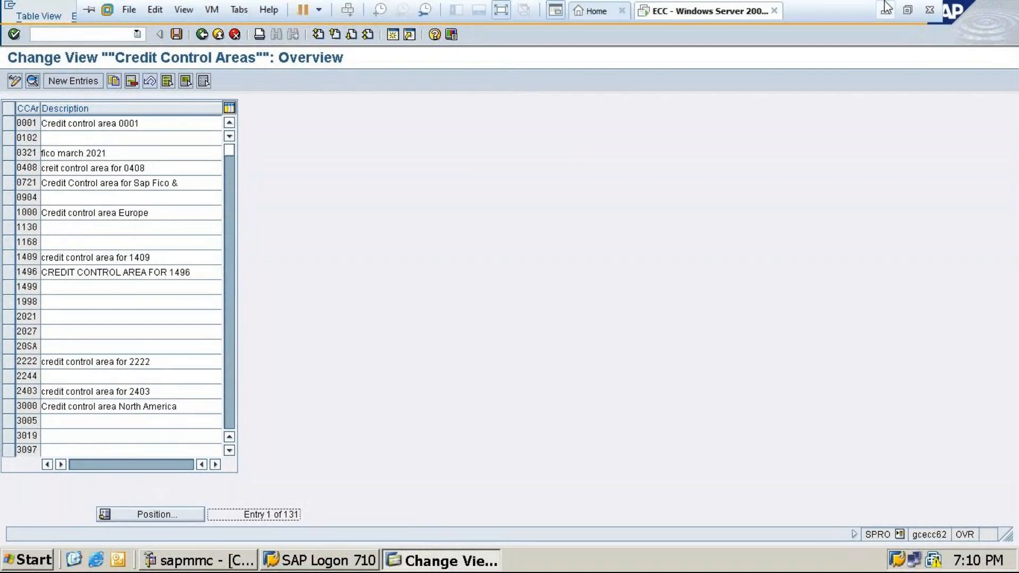
left_click(886, 8)
left_click(16, 501)
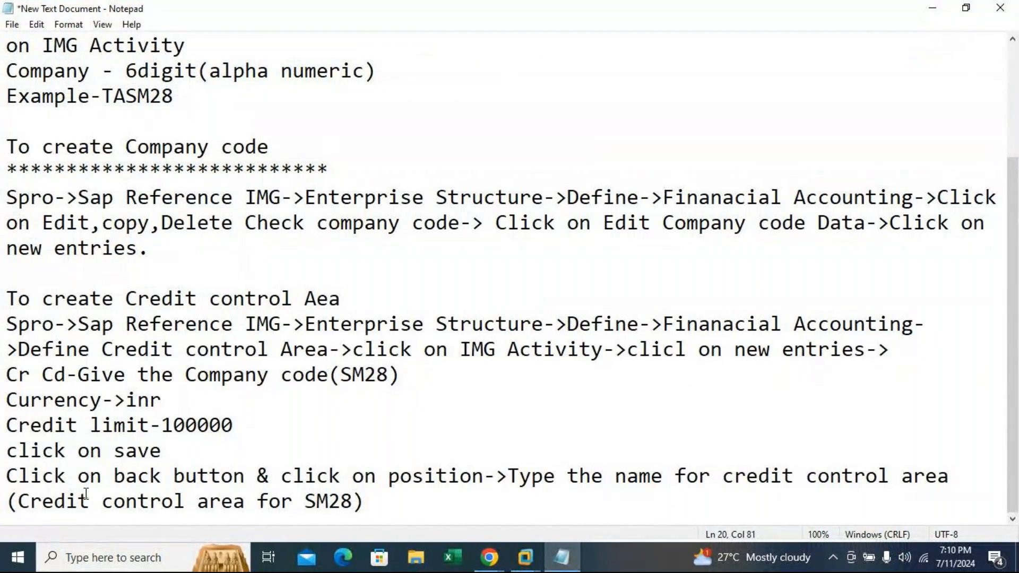
type("SM")
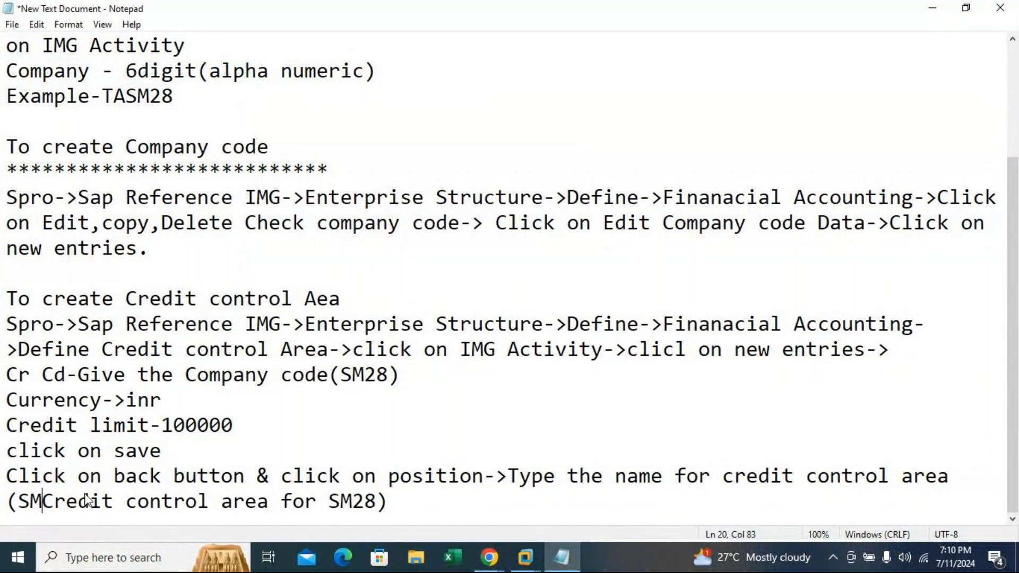
type("1")
key("BackSpace")
type("28")
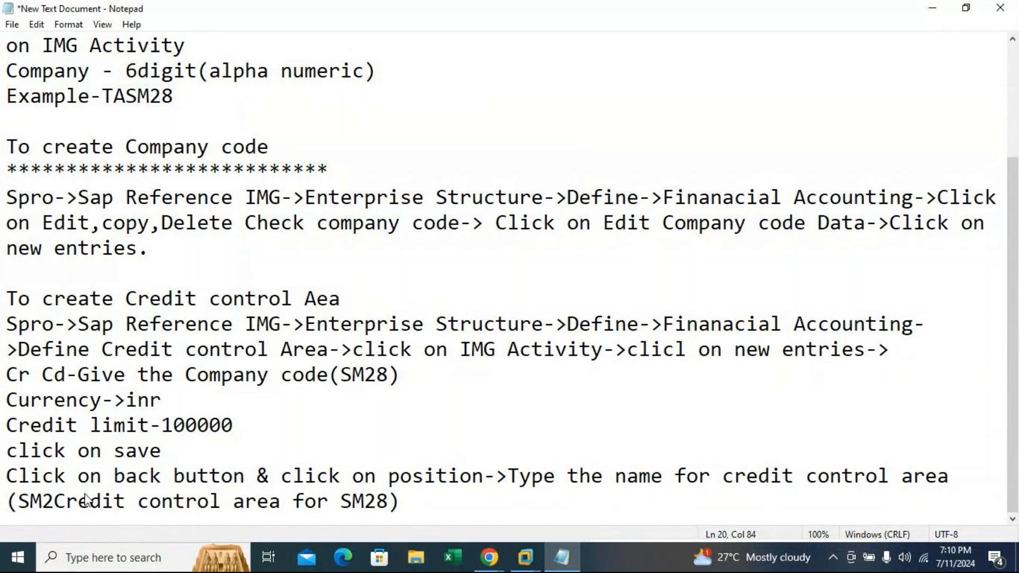
type("-")
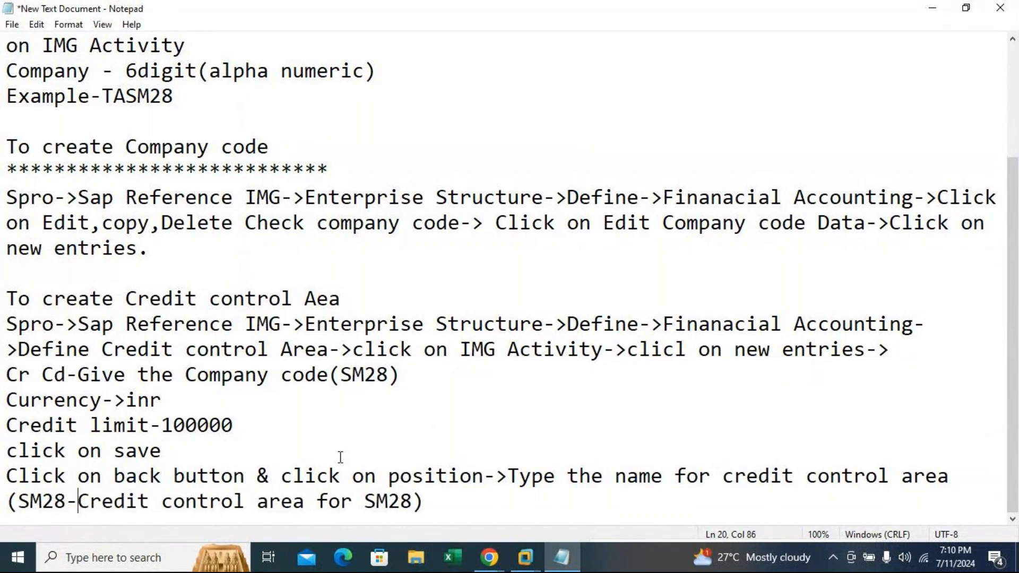
Correct "Aea" to "Area" in the "To create Credit control" heading.
left_click(323, 297)
type("r")
key("Down")
key("Down")
key("Down")
key("Down")
key("Down")
left_click(526, 558)
left_click(617, 489)
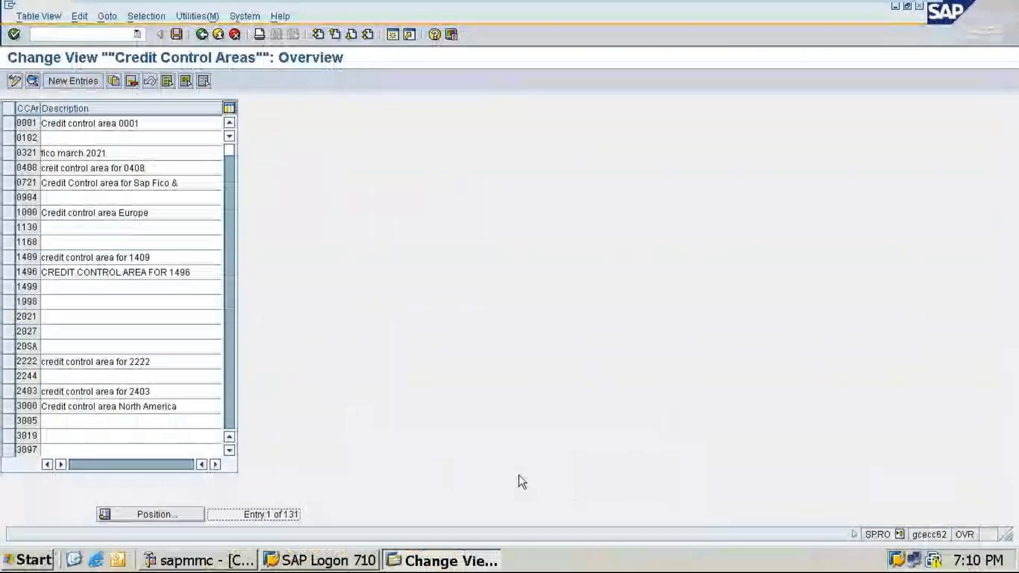
left_click(885, 8)
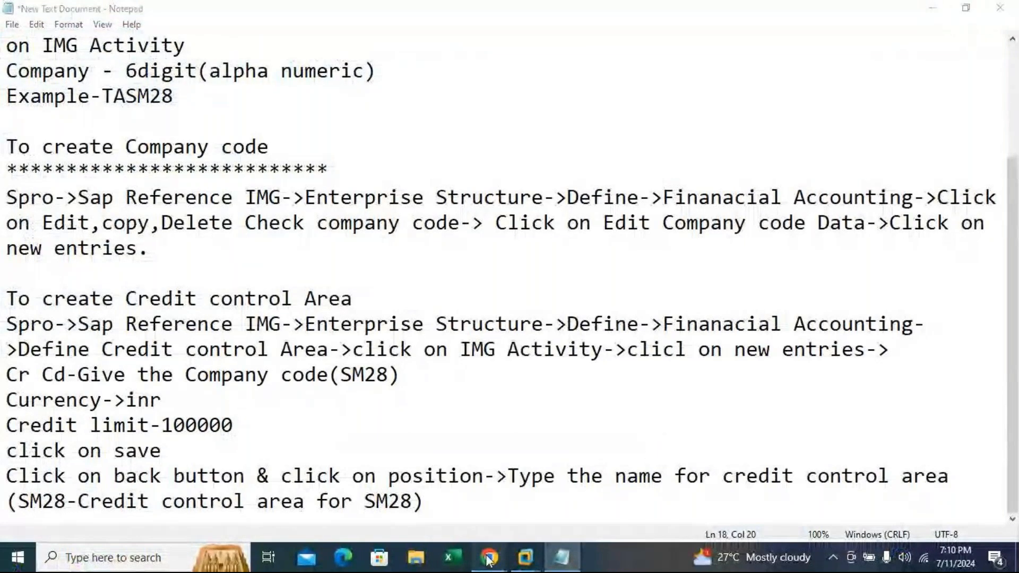
mouse_move(489, 557)
left_click(518, 519)
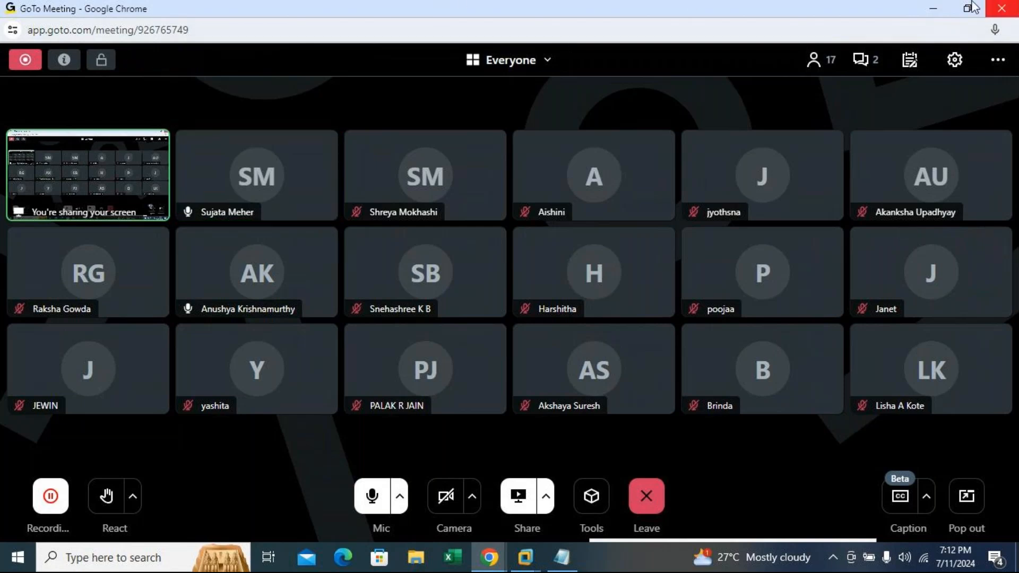
left_click(933, 8)
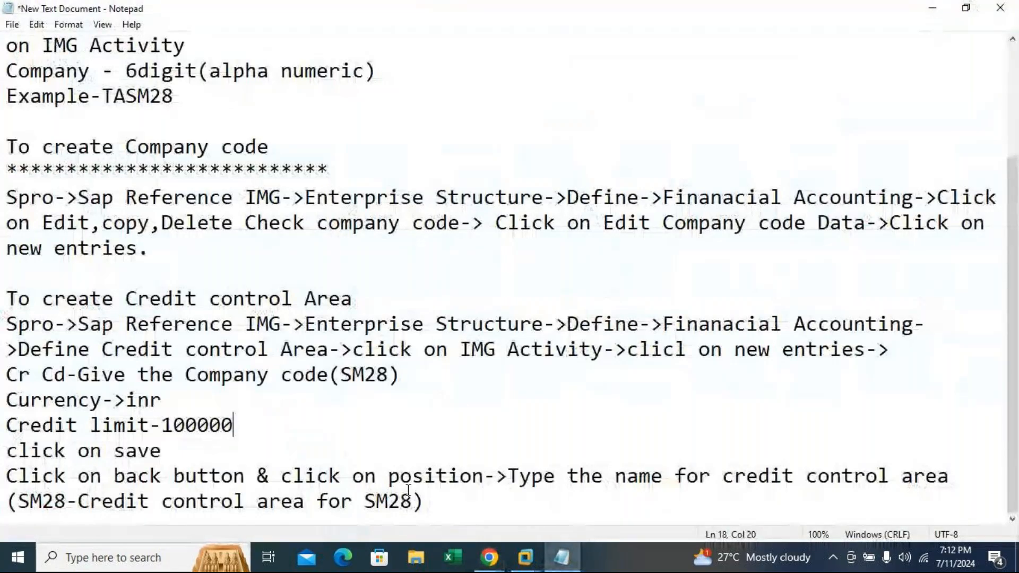
Add the line "Click on save button" below the SM28 credit control area example, followed by a new line.
left_click(436, 509)
key("Return")
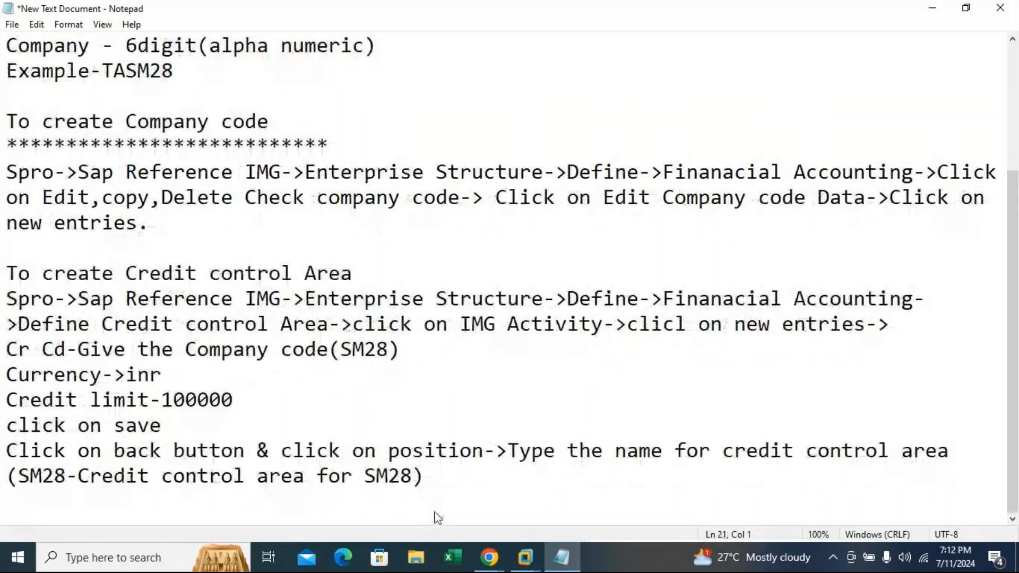
type("Click on ")
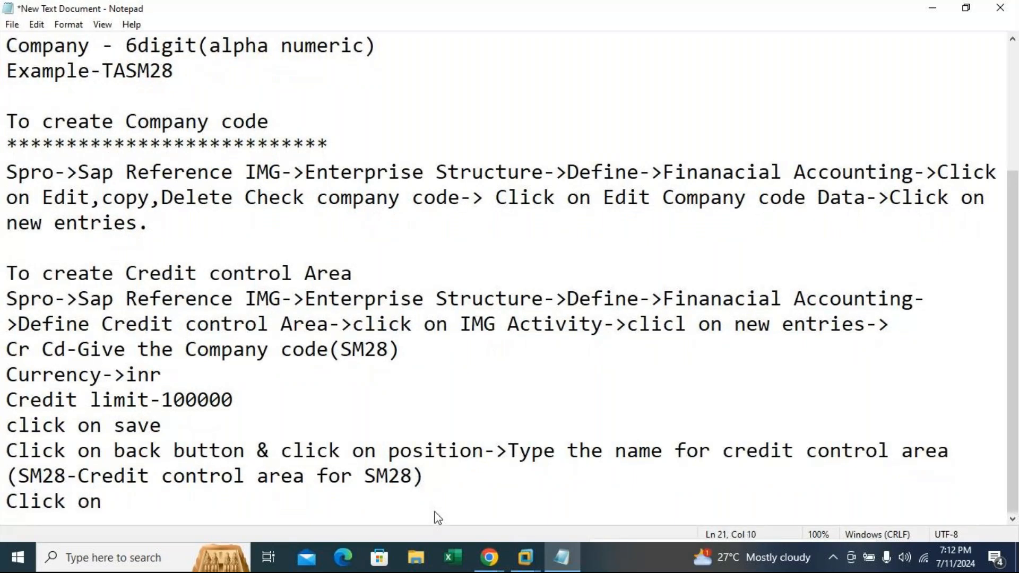
type("save button")
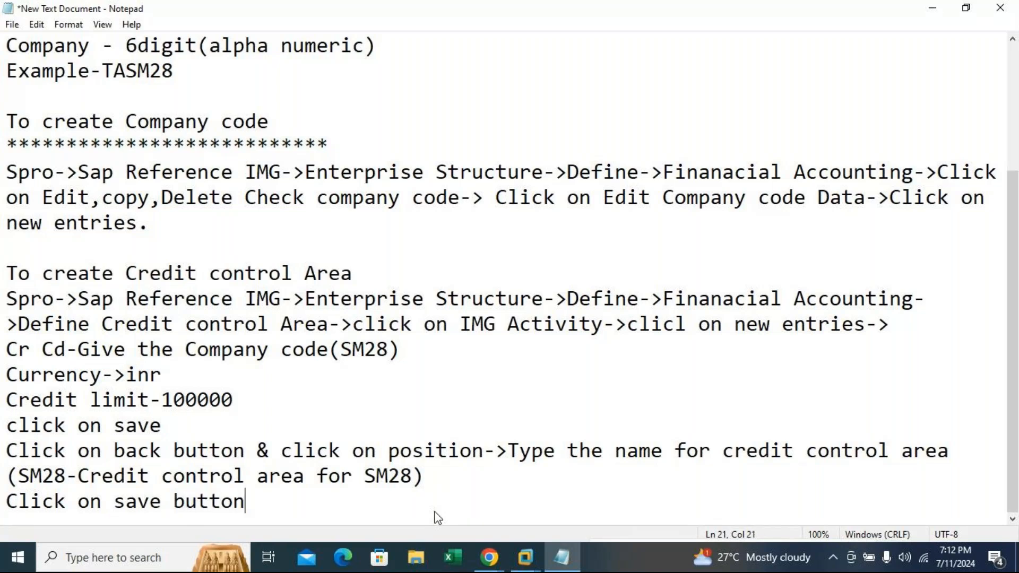
key("Return")
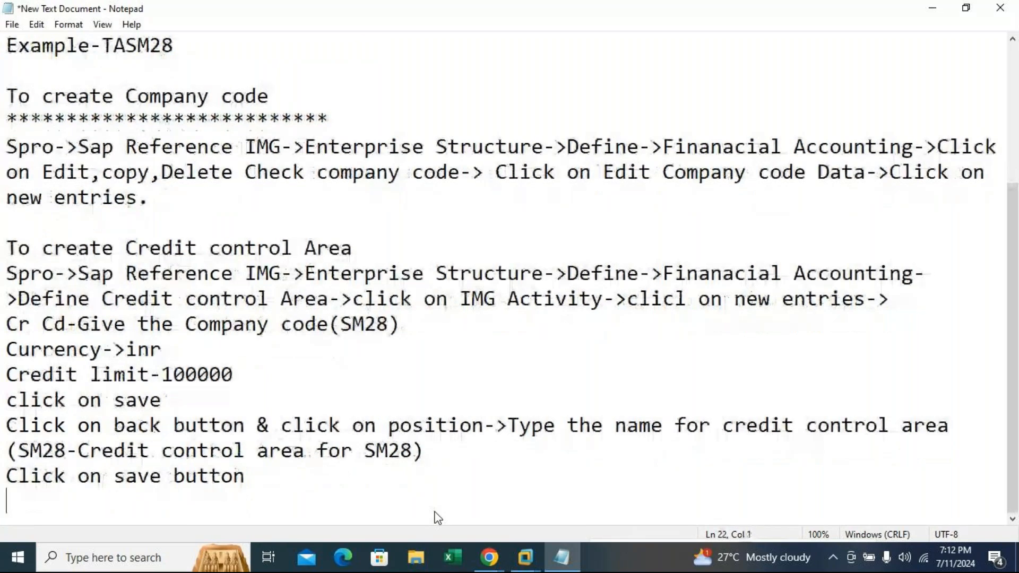
Save the notes as a text document named "Enterprise Structure" on the Desktop.
left_click(12, 24)
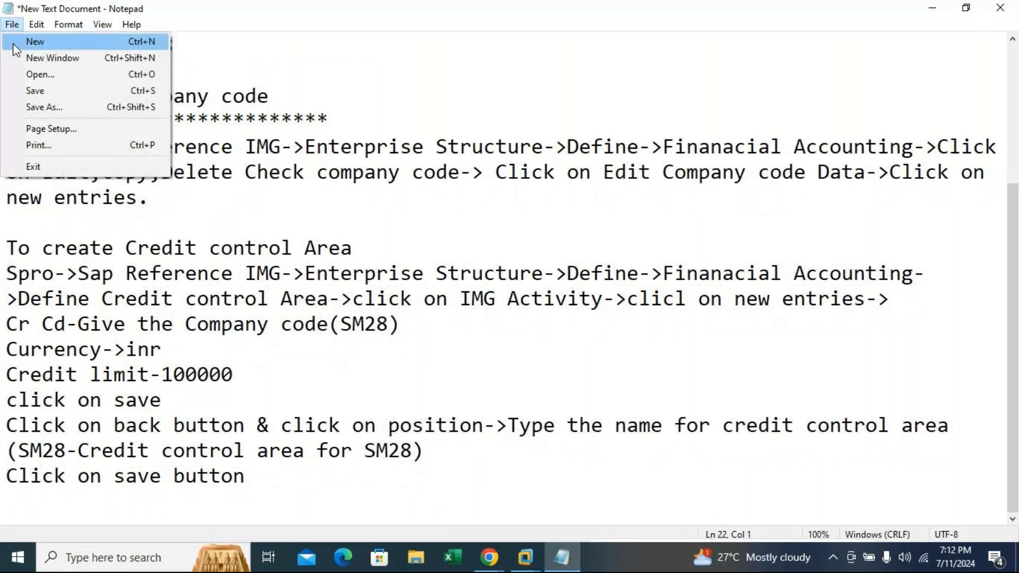
left_click(34, 108)
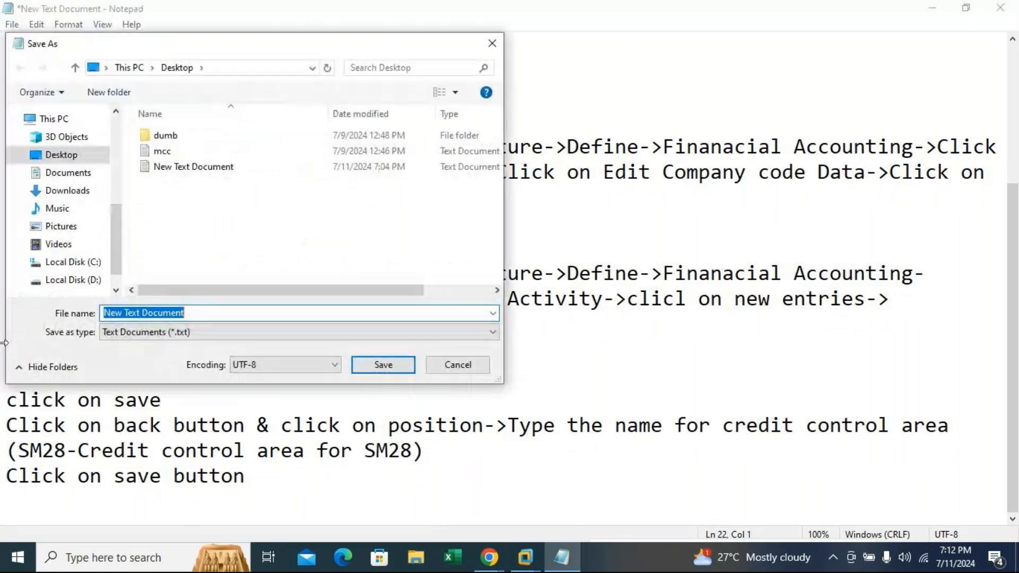
key("BackSpace")
type("En")
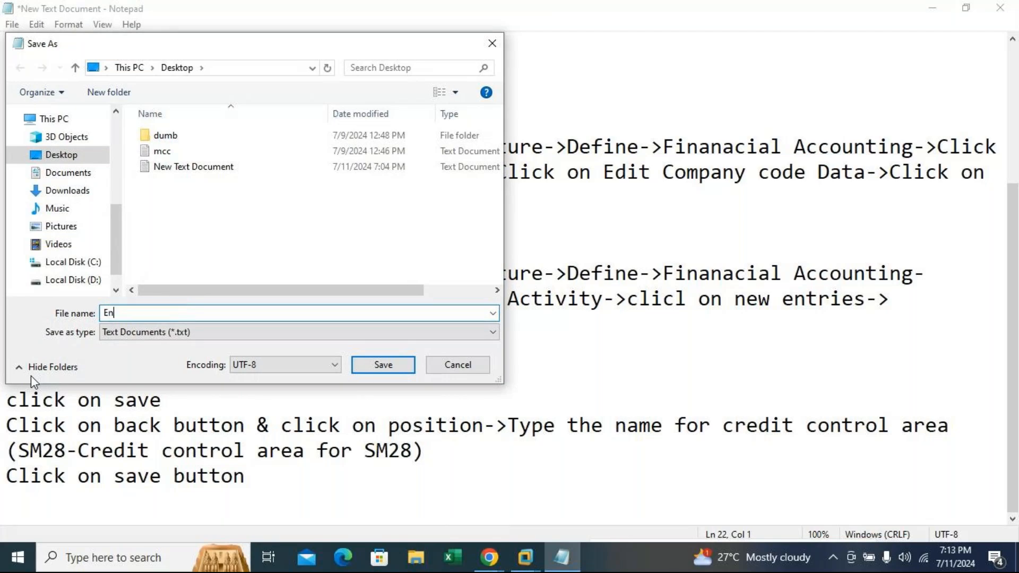
type("terprise Structure")
left_click(386, 365)
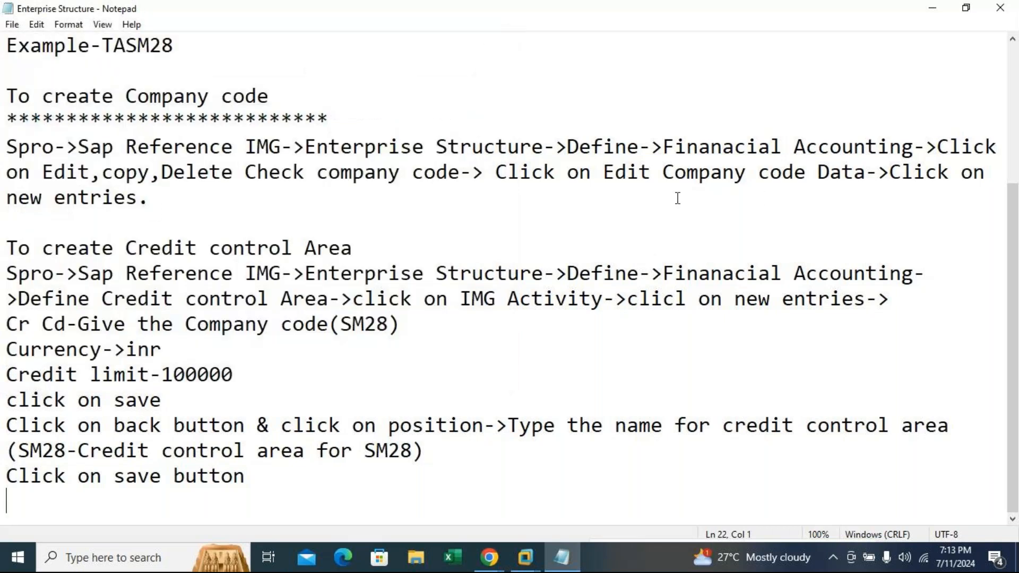
Switch to SAP and position the credit control areas overview at entry SM28.
mouse_move(526, 558)
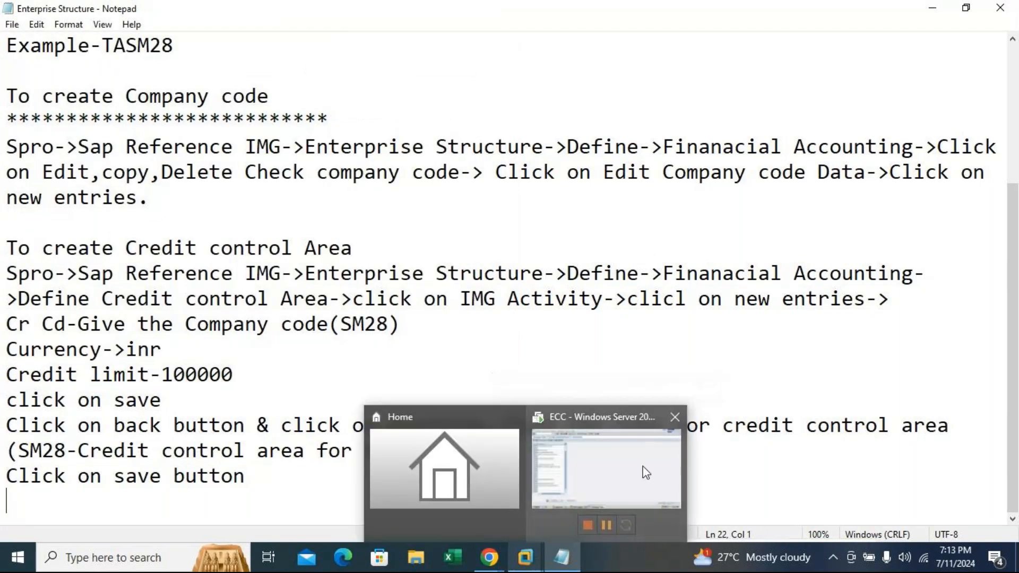
left_click(710, 429)
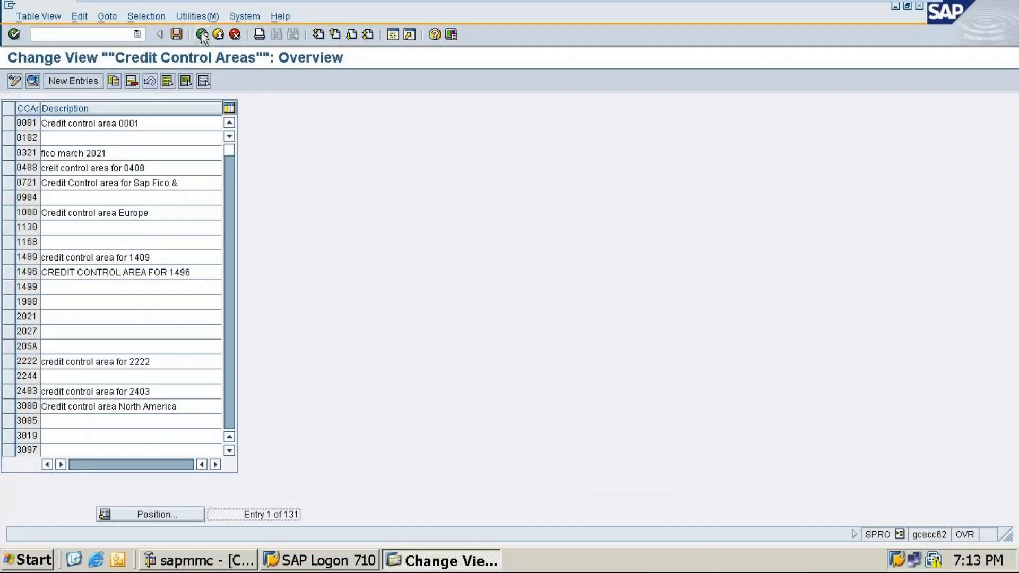
left_click(152, 515)
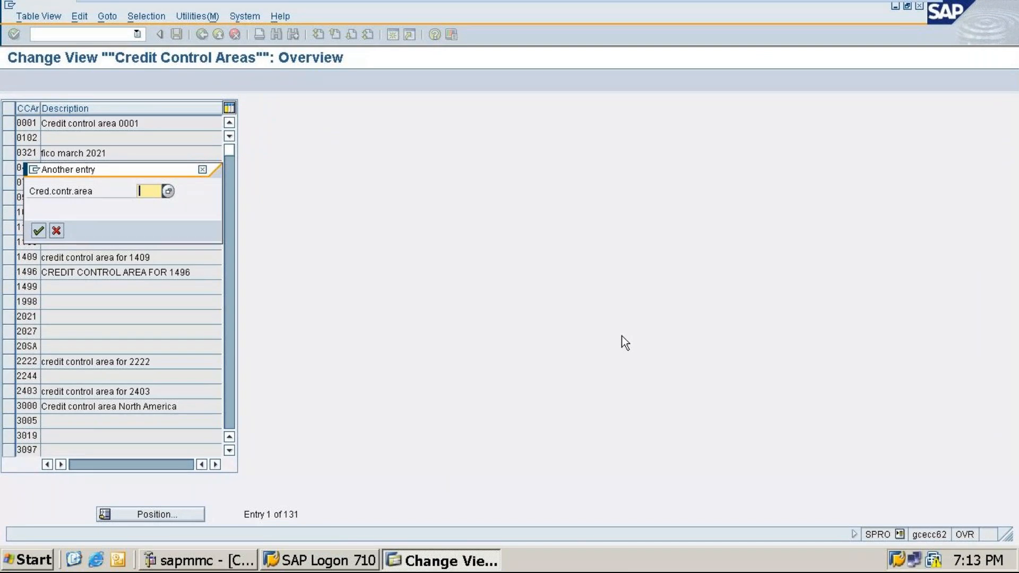
type("Sm")
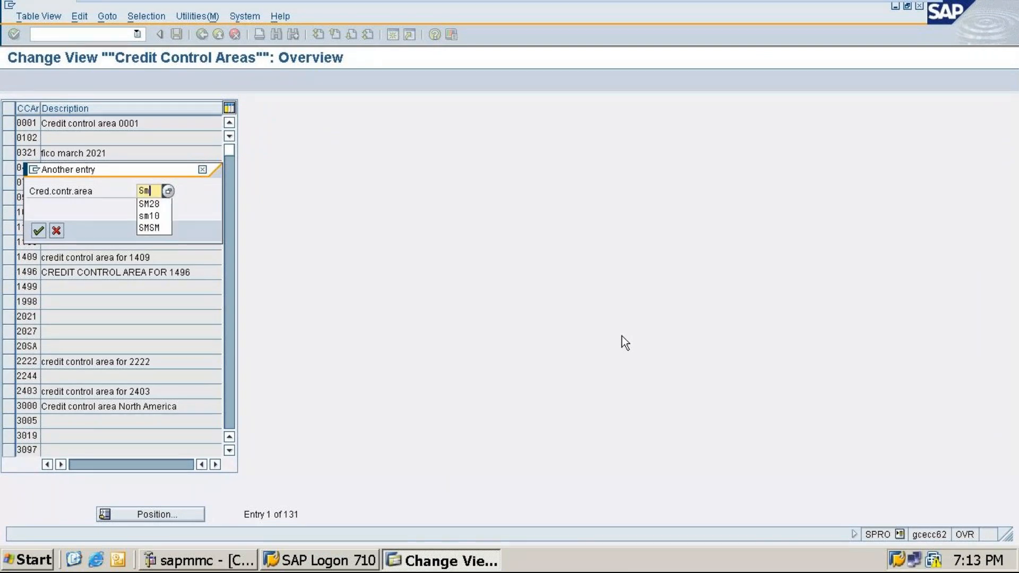
type("28")
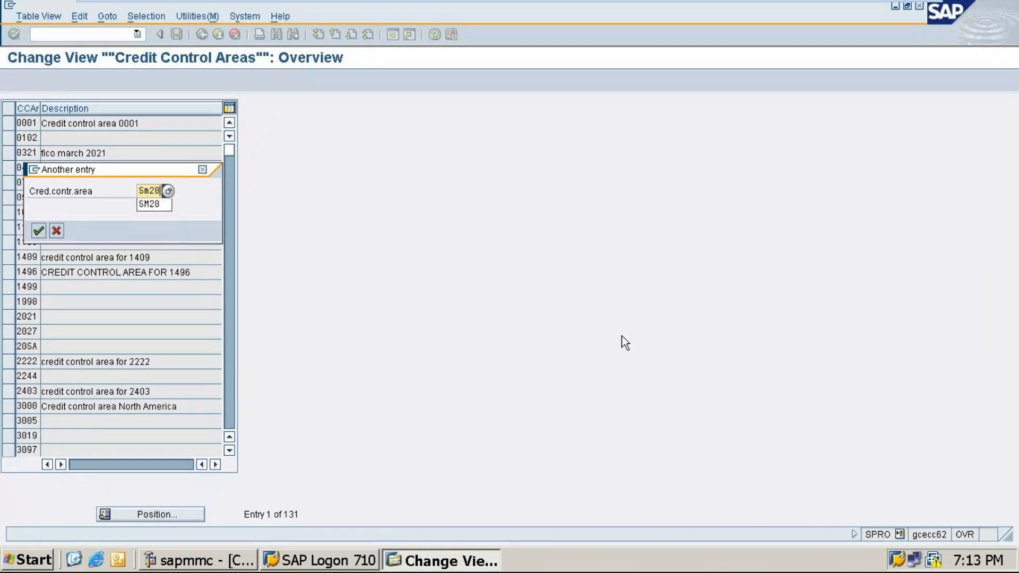
key("Return")
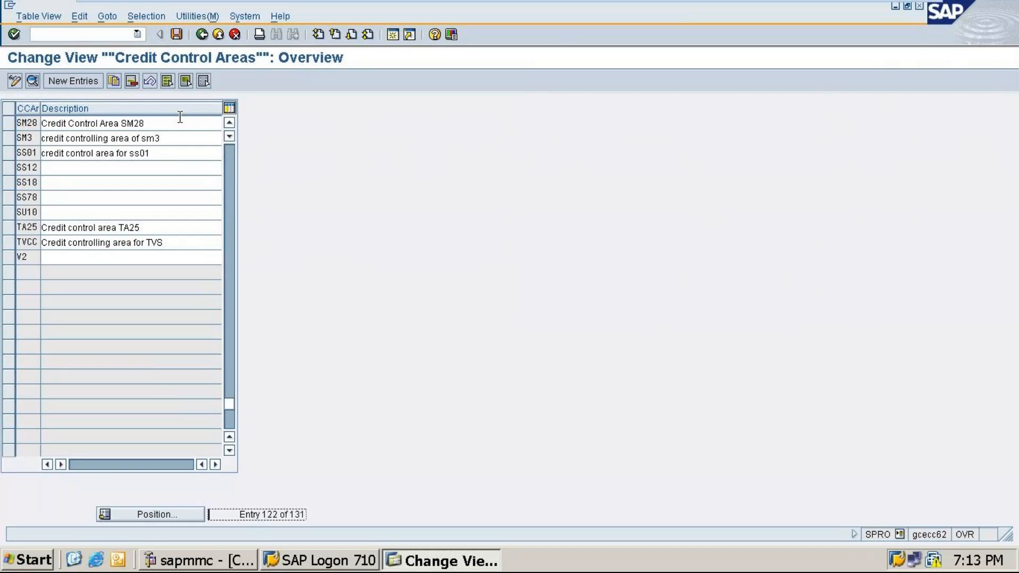
Leave the credit control areas overview for the IMG structure and read the documentation of Define Business Area.
left_click(179, 33)
left_click(201, 34)
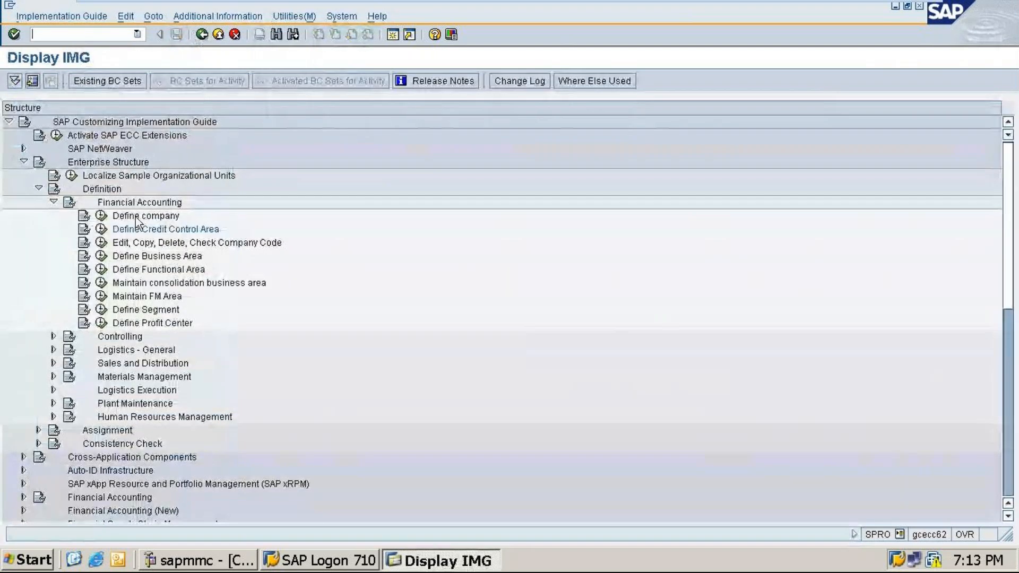
left_click(84, 257)
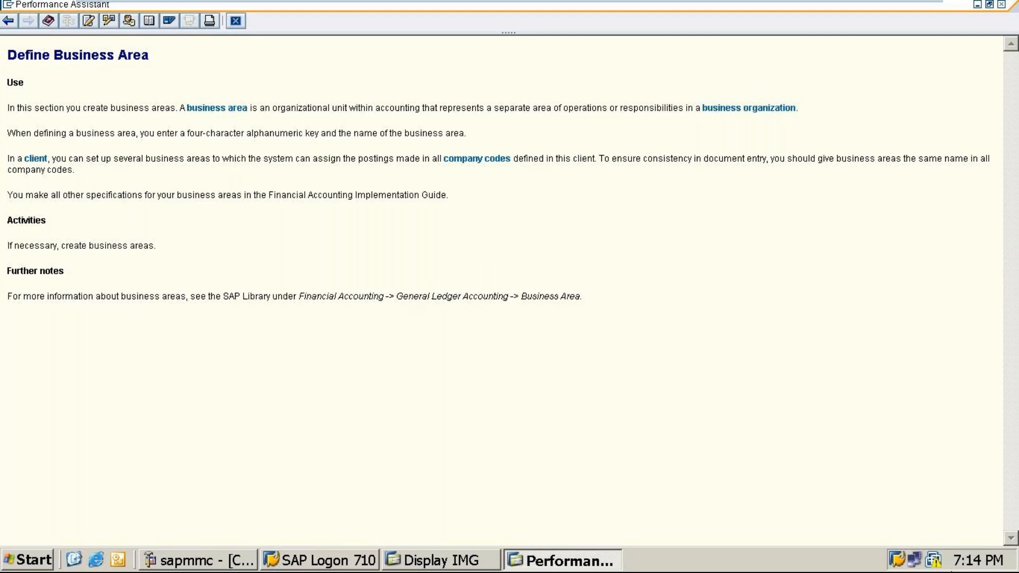
left_click(1002, 5)
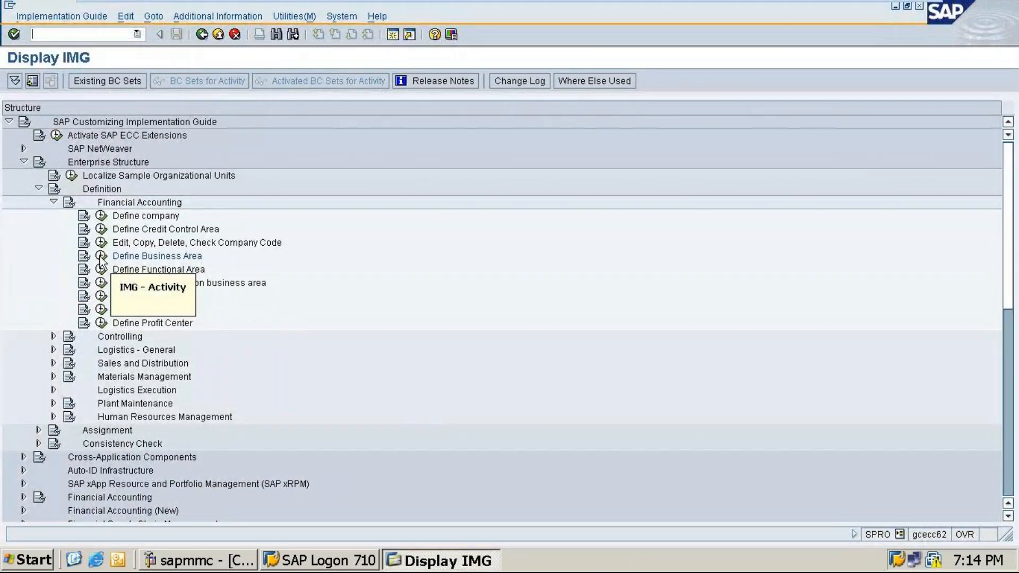
Open the Define Business Area activity in SAP, and switch to the Notepad notes to start a new paragraph after "Click on save button".
left_click(101, 263)
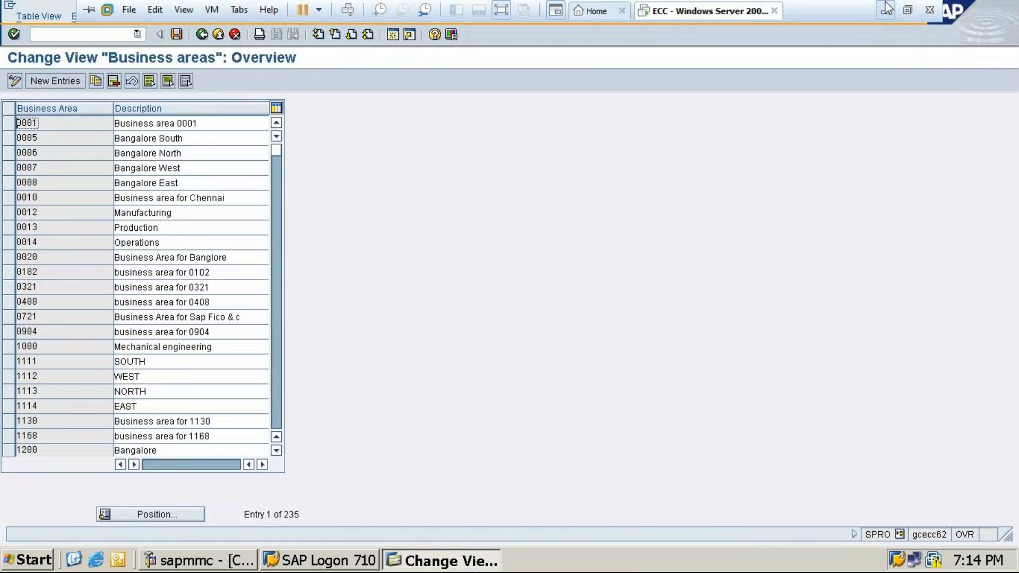
left_click(886, 9)
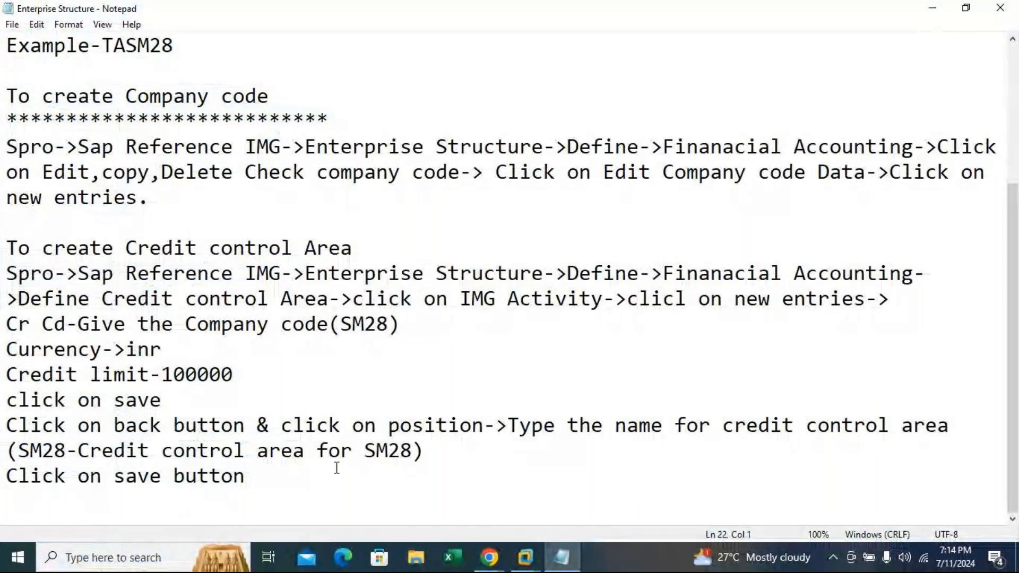
left_click(337, 468)
key("Return")
key("Return")
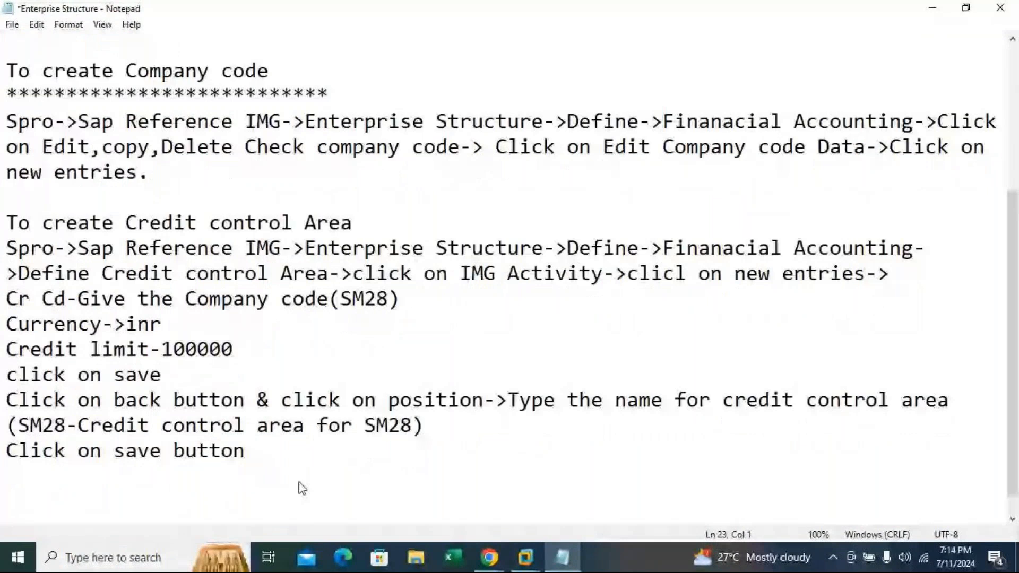
type("Creation")
key("BackSpace")
key("BackSpace")
key("BackSpace")
key("BackSpace")
key("BackSpace")
key("BackSpace")
key("BackSpace")
key("BackSpace")
key("BackSpace")
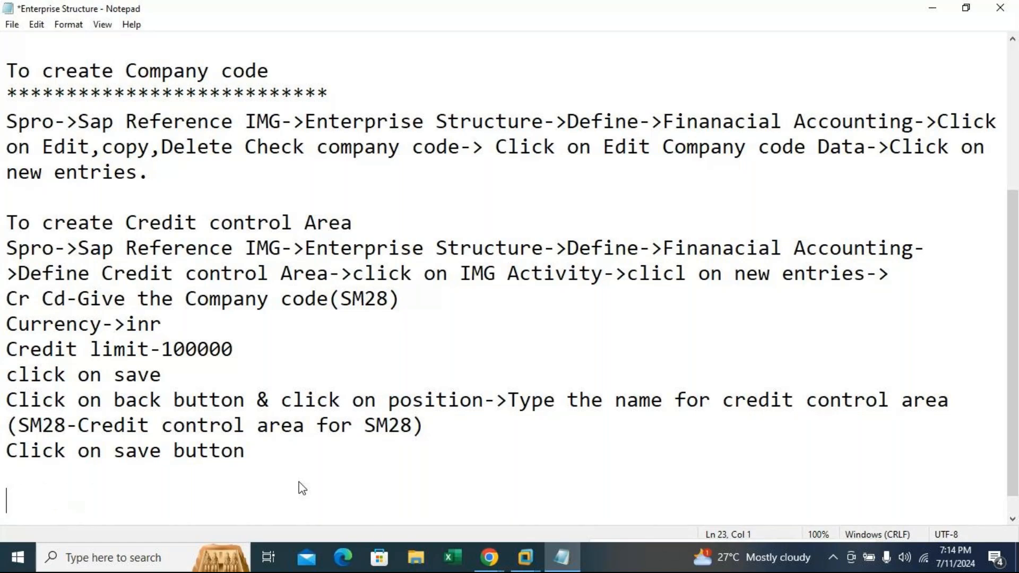
Add the heading "Define Business Area" with a row of asterisks beneath it, and start the following line with "Path".
type("Define ")
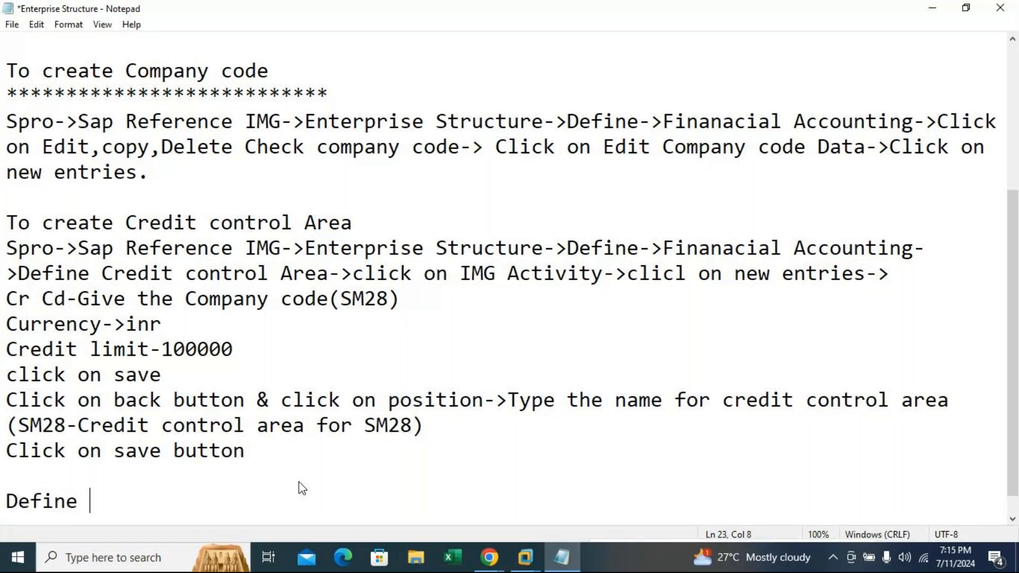
type("Busi")
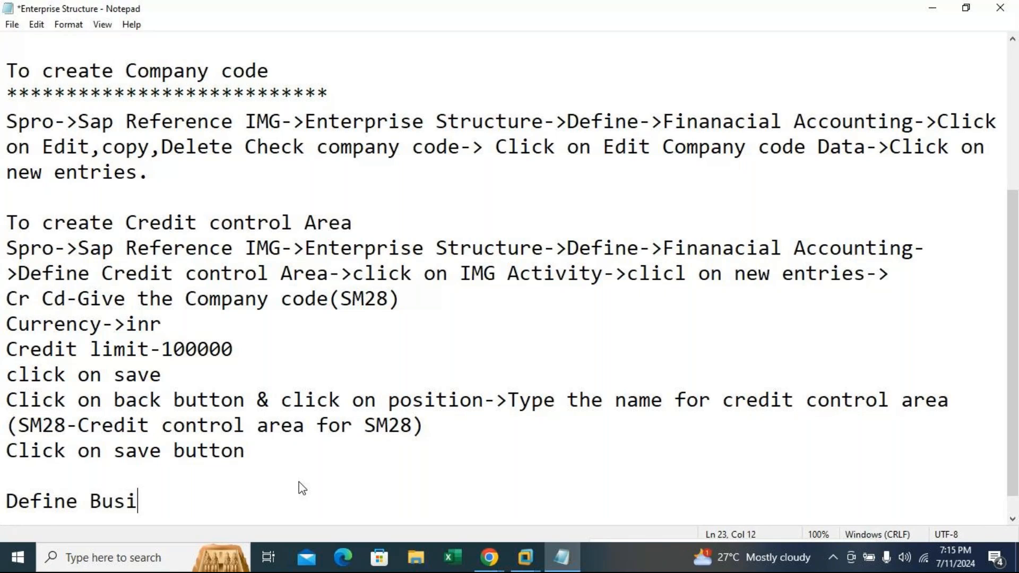
type("ne")
type("ss Area")
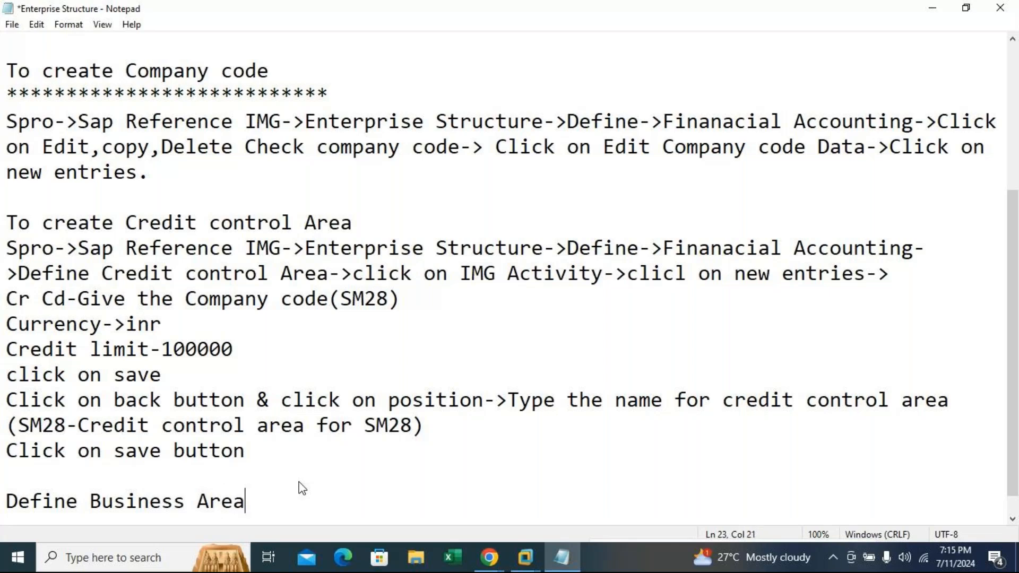
key("Return")
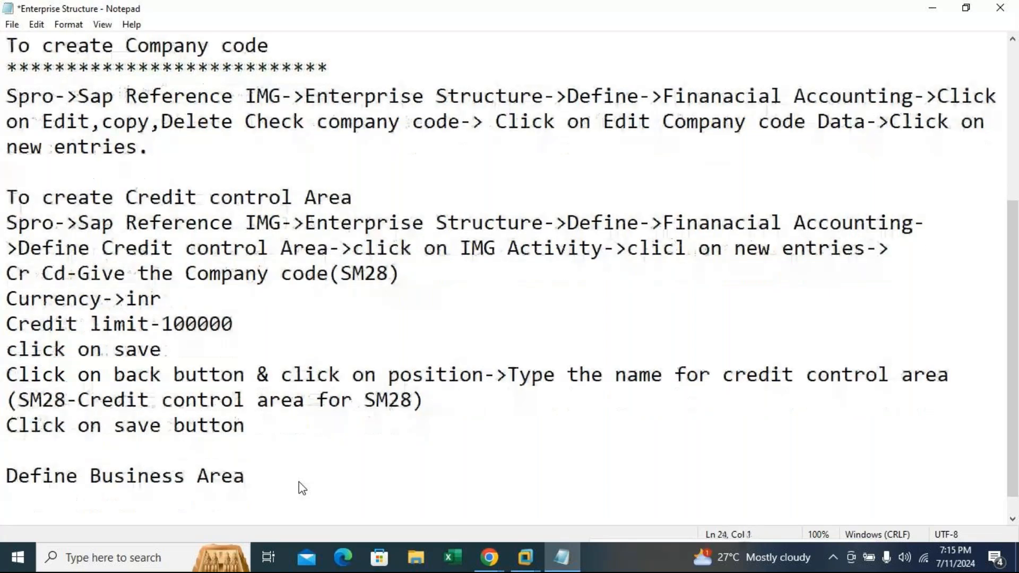
type("***********************************")
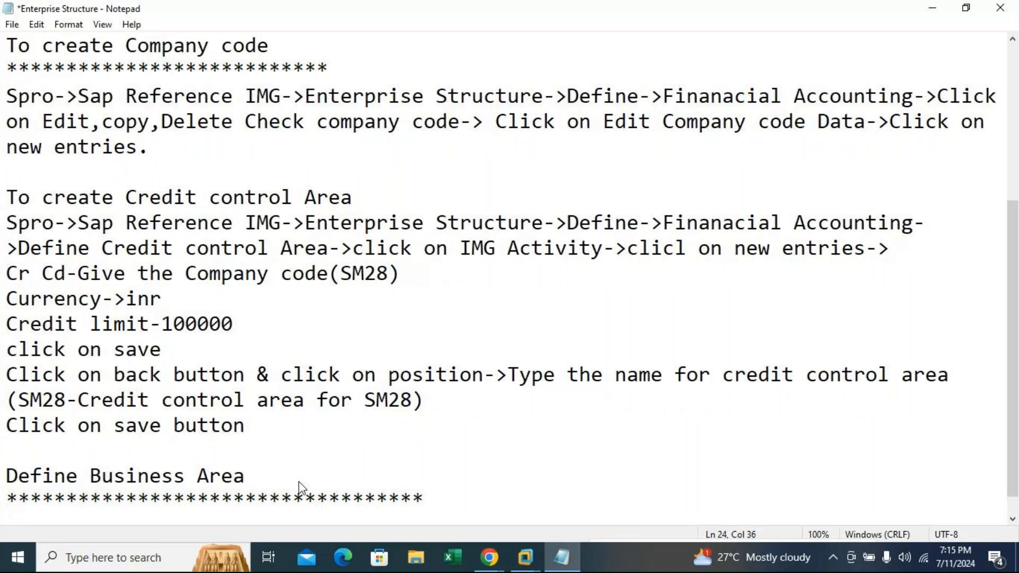
key("Return")
type("Path")
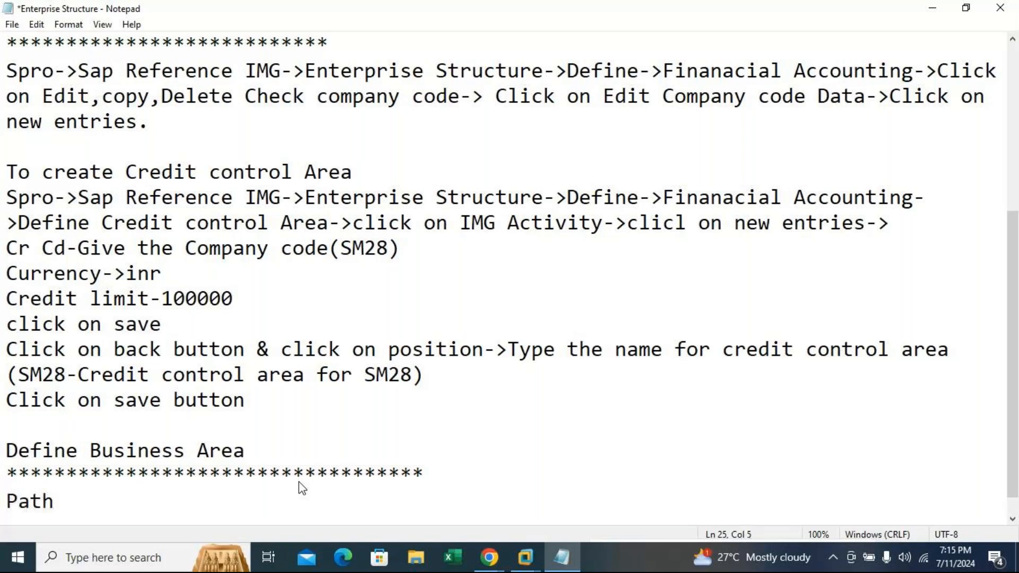
Prefix the navigation path in the credit control area section with "Path:-".
left_click(6, 198)
type("P")
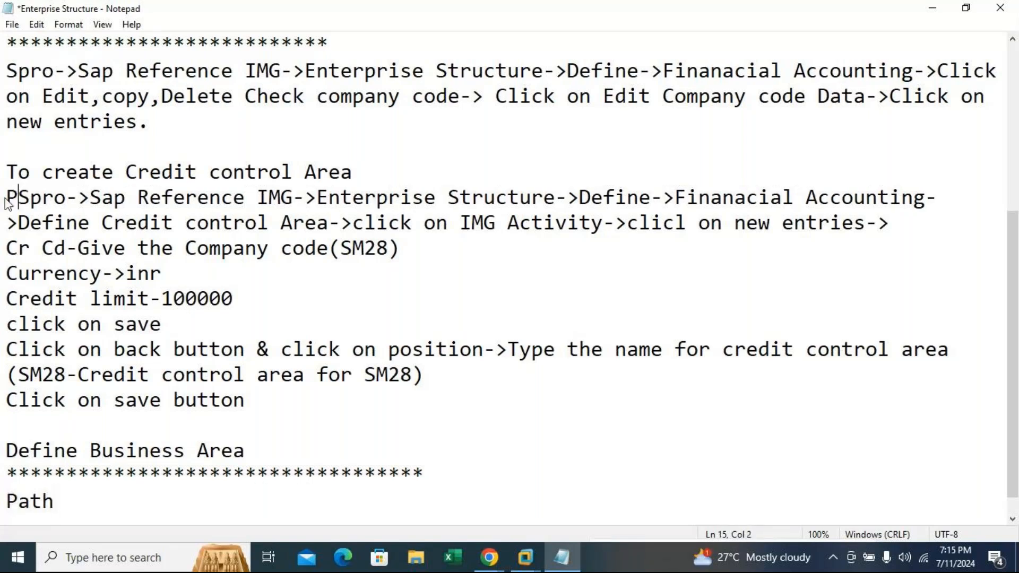
type("ath")
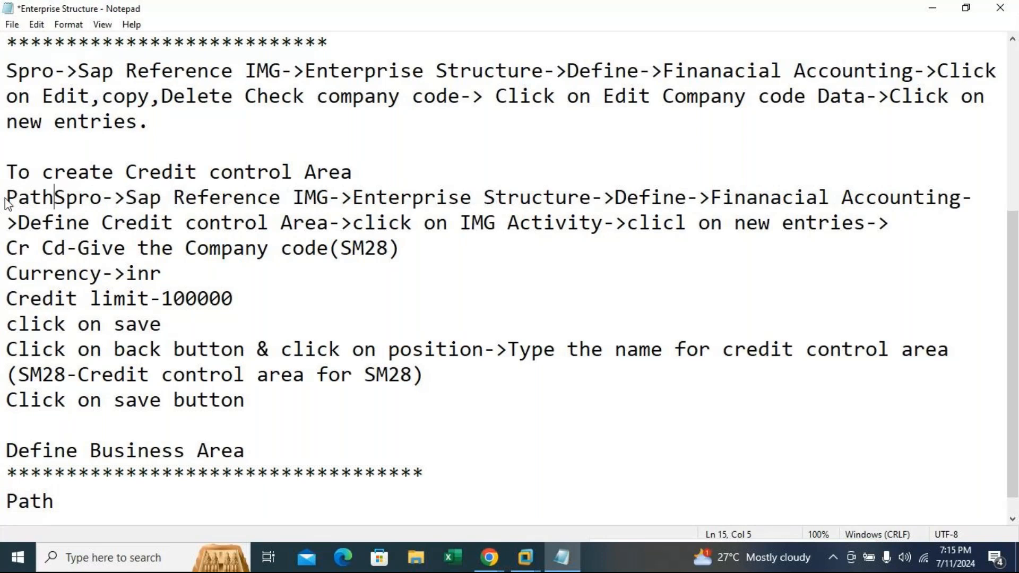
type(":-")
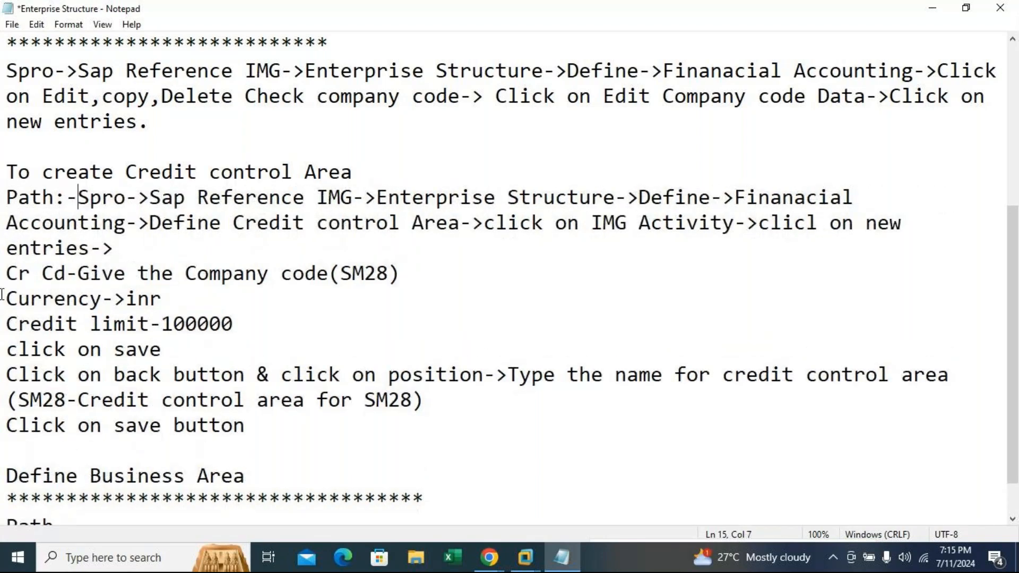
Copy the credit control area path from "Spro" through "Finanacial Accounting" to the business area's "Path" line, separated by ":-".
left_click_drag(79, 197, 128, 225)
key("ctrl+c")
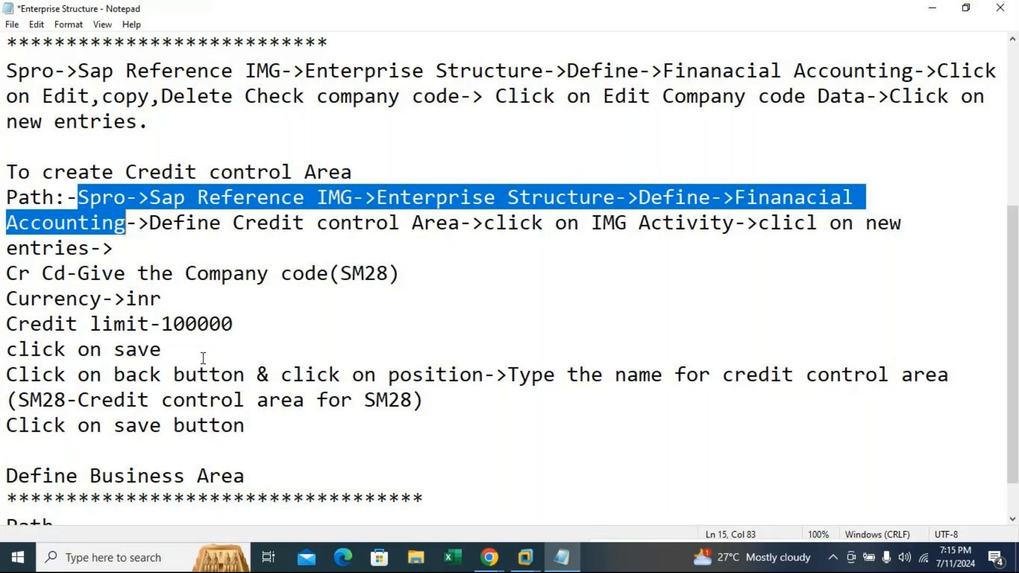
scroll(166, 453, "down", 1)
left_click(68, 476)
key("ctrl+v")
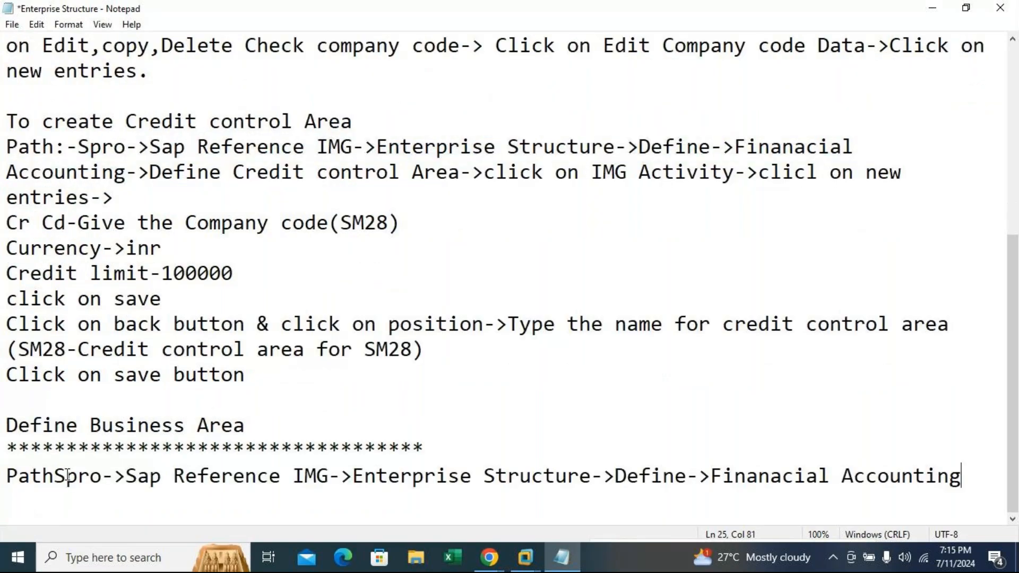
left_click(55, 476)
type(":-")
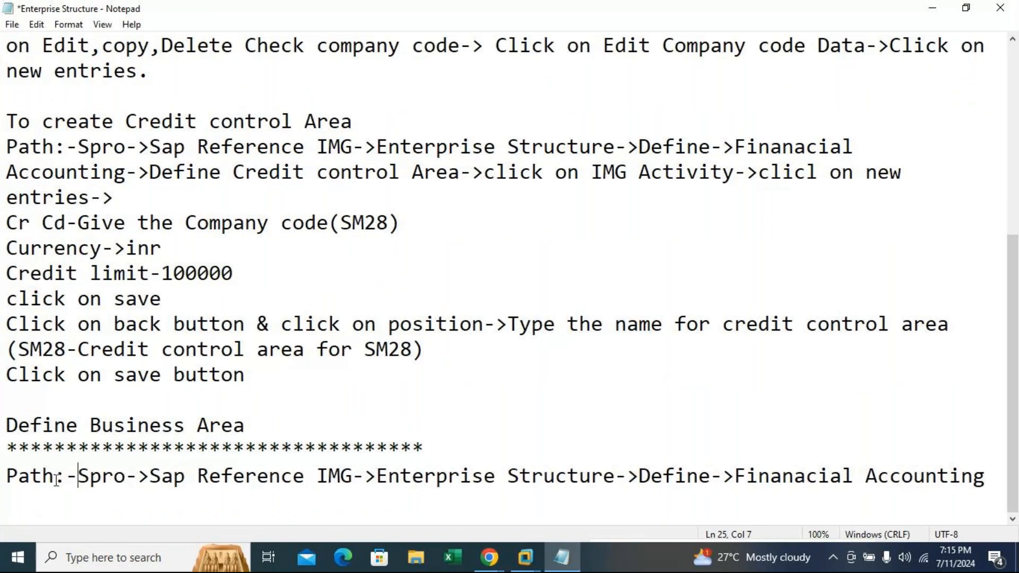
Prefix the navigation path in the company code section with "Path:-".
scroll(56, 480, "up", 4)
scroll(32, 478, "up", 1)
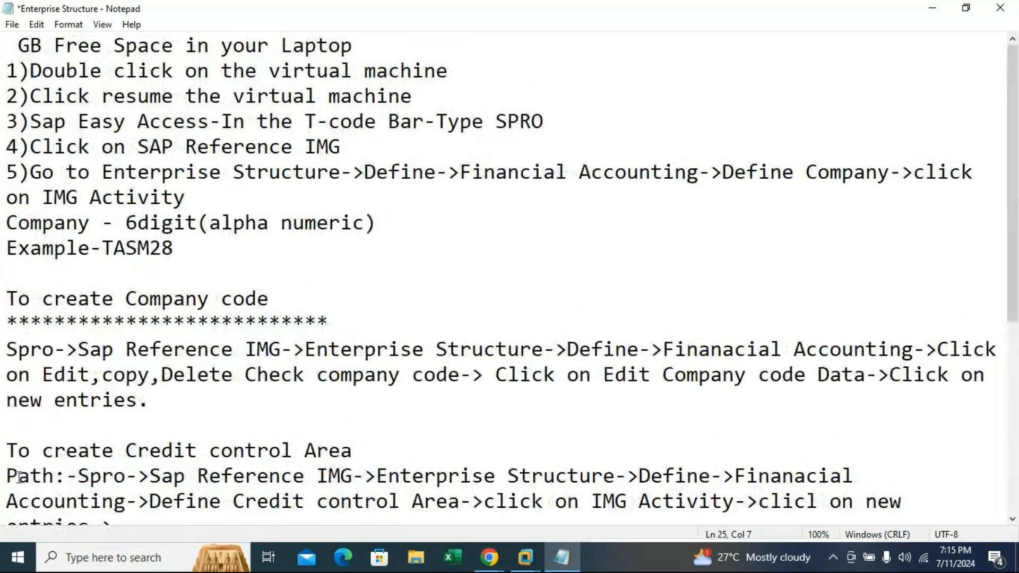
left_click(18, 351)
left_click(4, 351)
type("Pat")
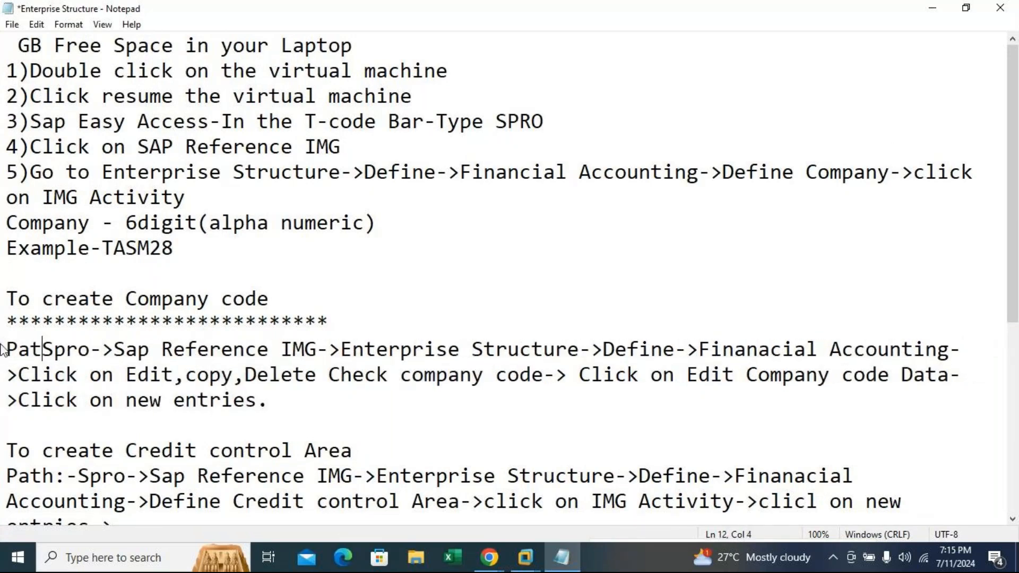
type("h:-")
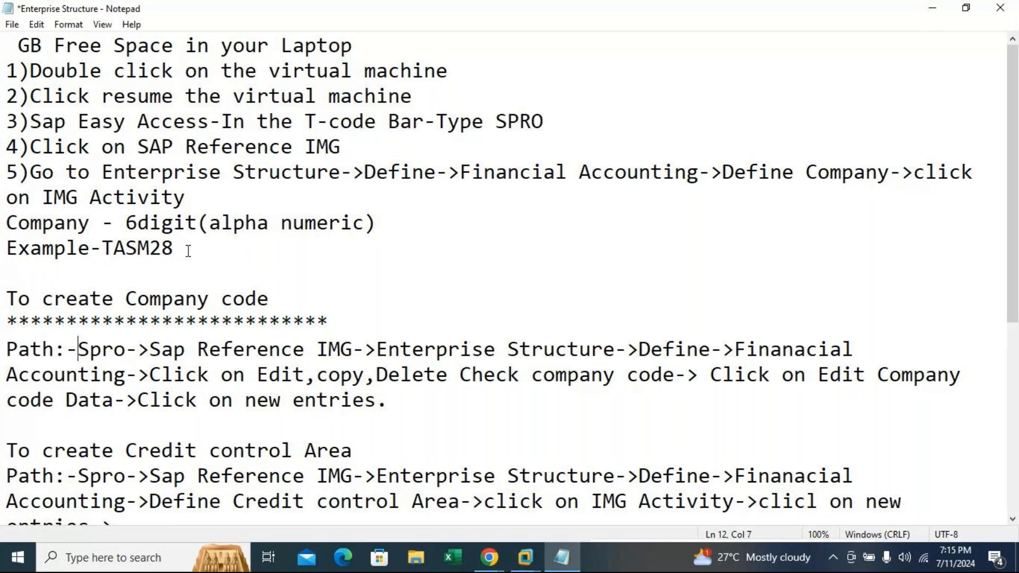
Insert a blank line above "Example-TASM28", and add the heading "To create Company" with a row of asterisks below the example.
left_click(396, 223)
key("Return")
left_click_drag(7, 324, 211, 319)
key("ctrl+c")
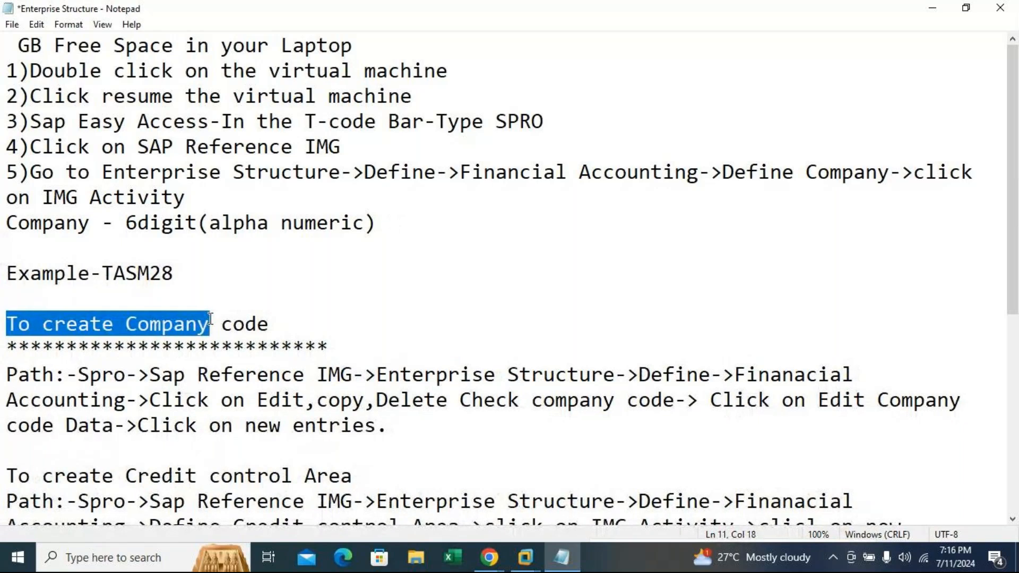
left_click(21, 298)
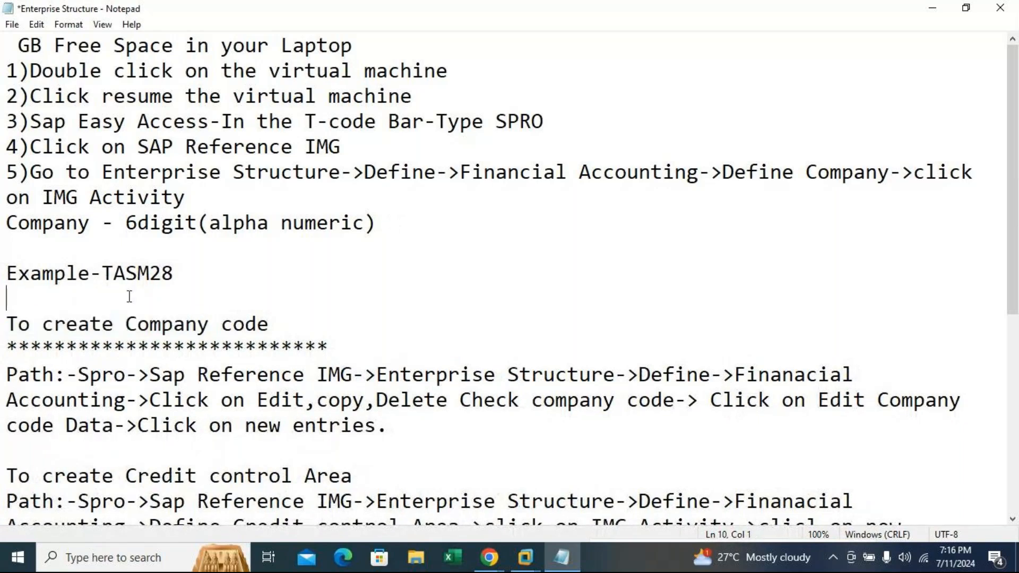
key("ctrl+v")
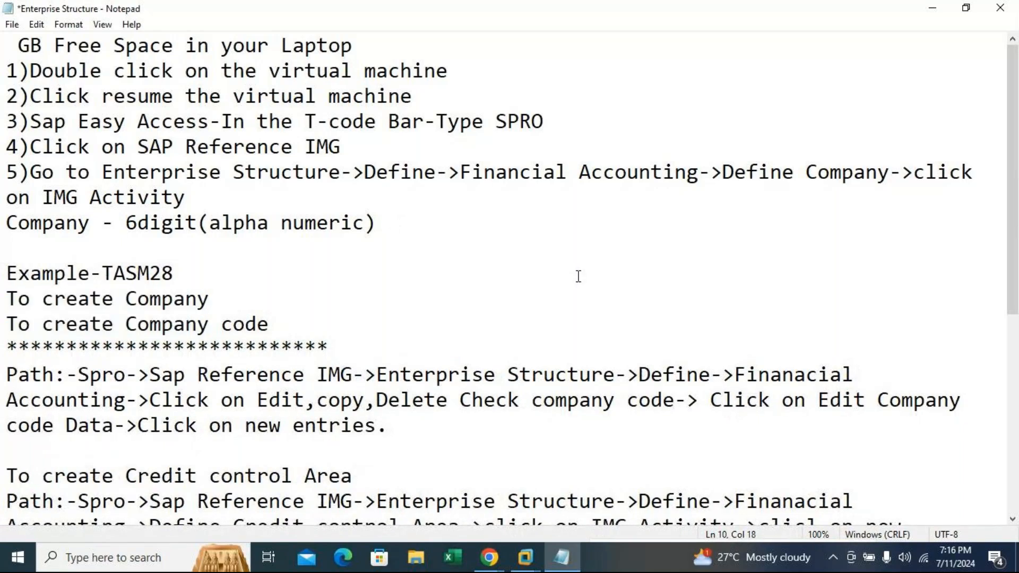
key("Return")
type("************************************")
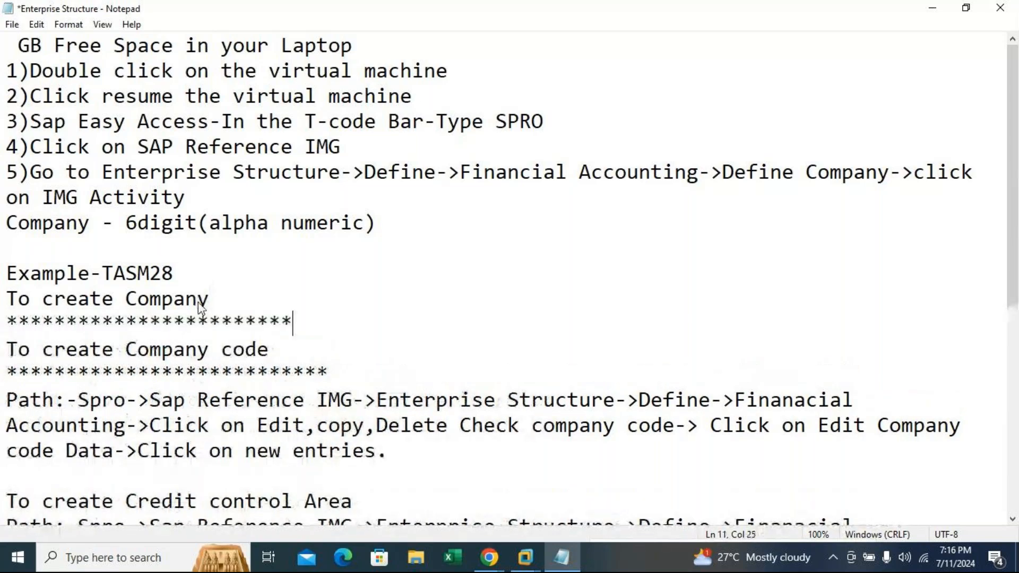
key("Return")
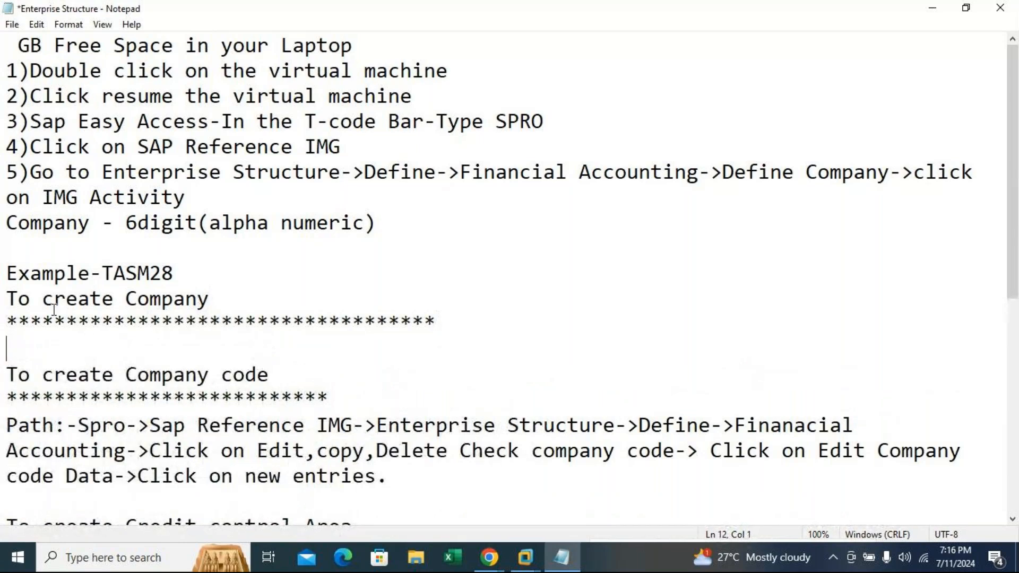
Reword the company heading to "To define Company".
left_click(114, 305)
key("BackSpace")
key("BackSpace")
key("BackSpace")
key("BackSpace")
key("BackSpace")
key("BackSpace")
type("define")
Reword the company code heading to "To define Company code".
left_click(111, 375)
key("BackSpace")
key("BackSpace")
key("BackSpace")
key("BackSpace")
key("BackSpace")
key("BackSpace")
type("def")
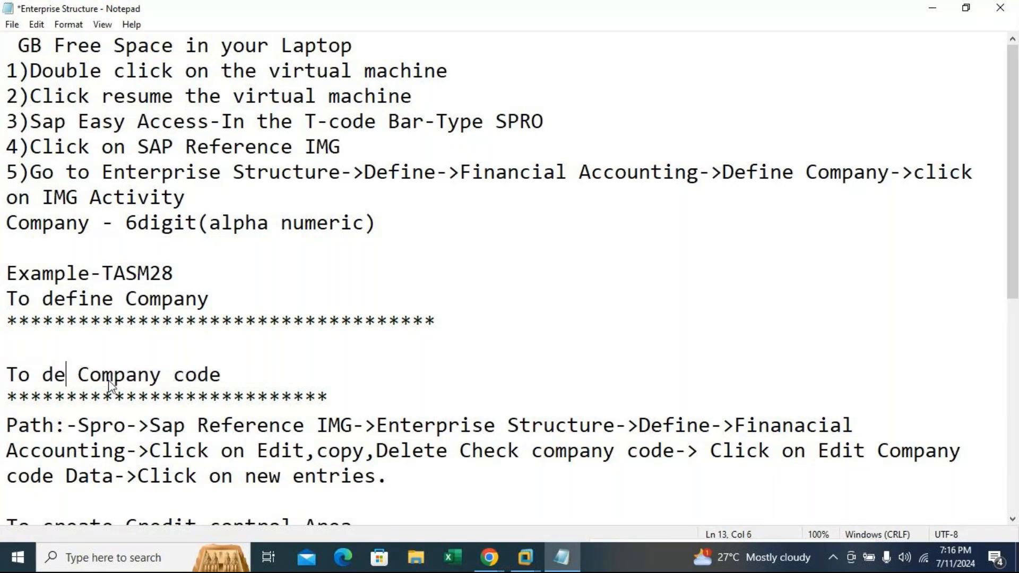
type("ine")
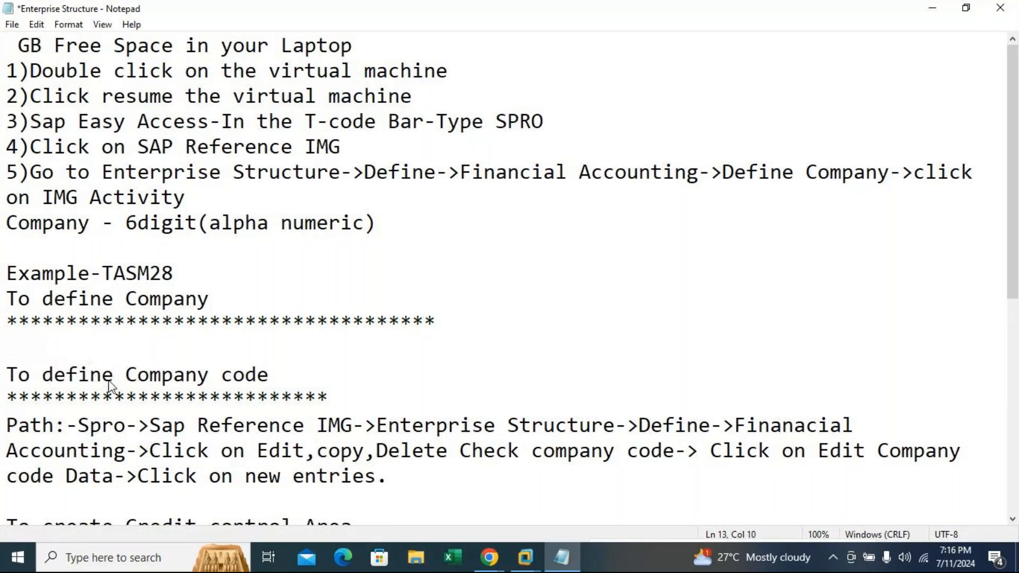
Reword the credit control area heading to "To define Credit control Area".
scroll(224, 419, "down", 1)
scroll(223, 420, "down", 2)
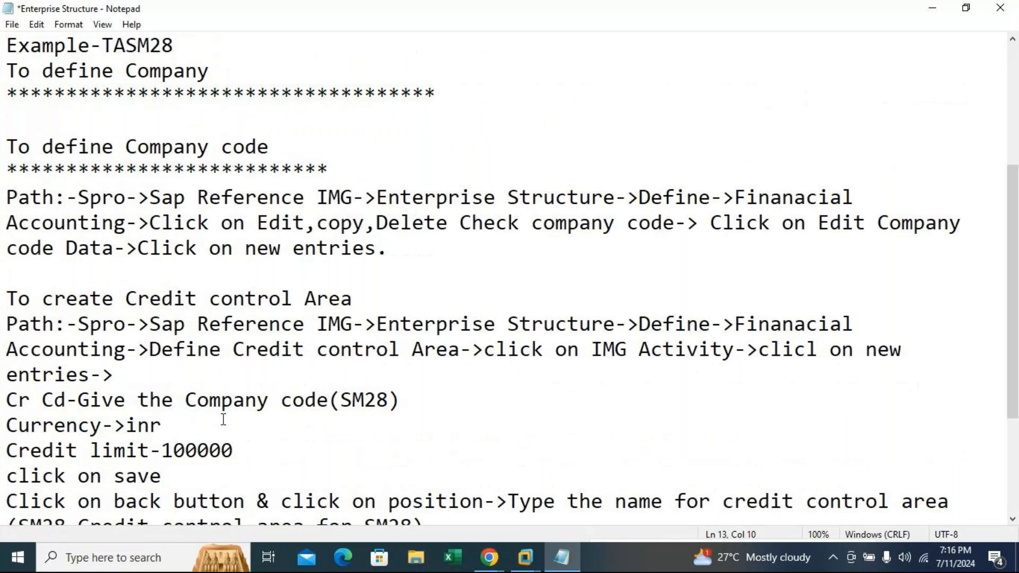
left_click(114, 303)
key("BackSpace")
key("BackSpace")
key("BackSpace")
key("BackSpace")
key("BackSpace")
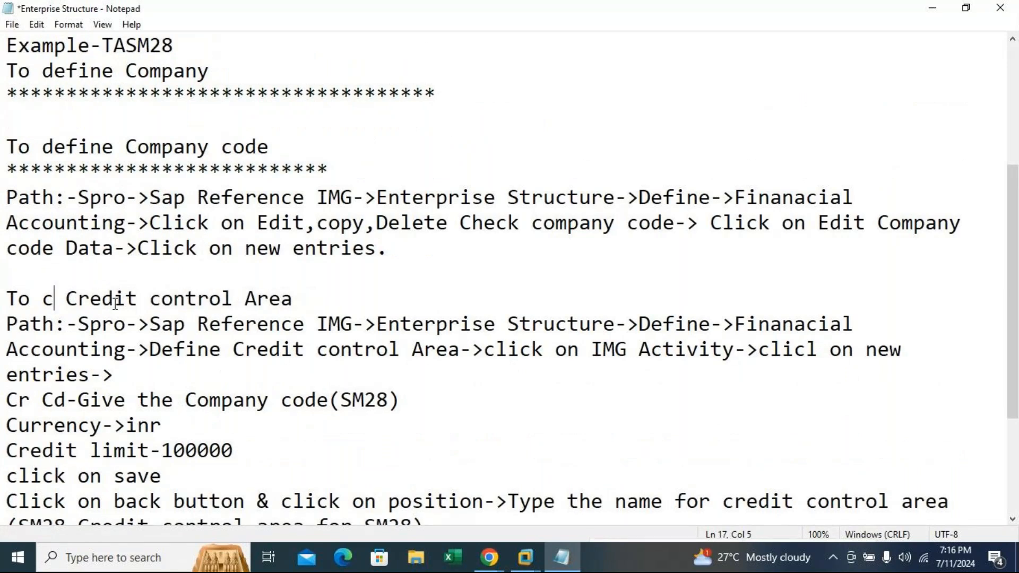
type("efine")
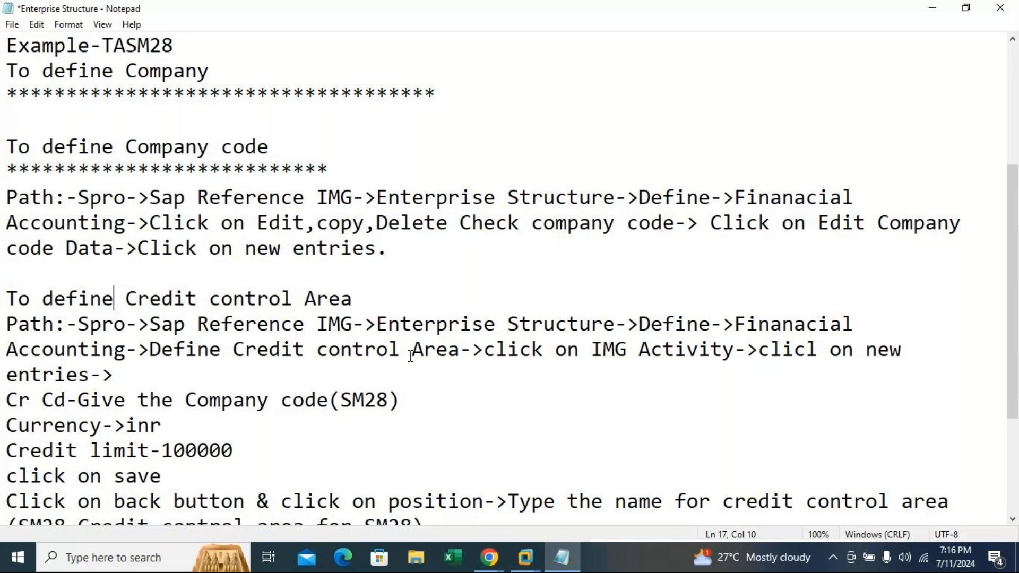
Copy the path from "Path:-Spro" through "Accounting->" in the company code section onto the empty line of the "To define Company" section.
scroll(332, 340, "down", 2)
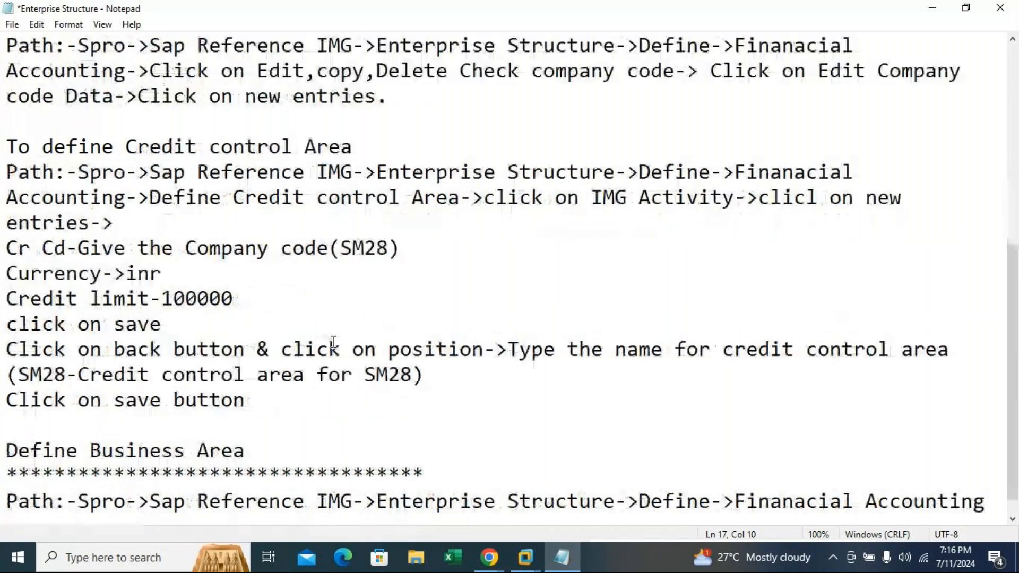
scroll(333, 341, "up", 3)
scroll(333, 341, "up", 1)
scroll(333, 341, "up", 1)
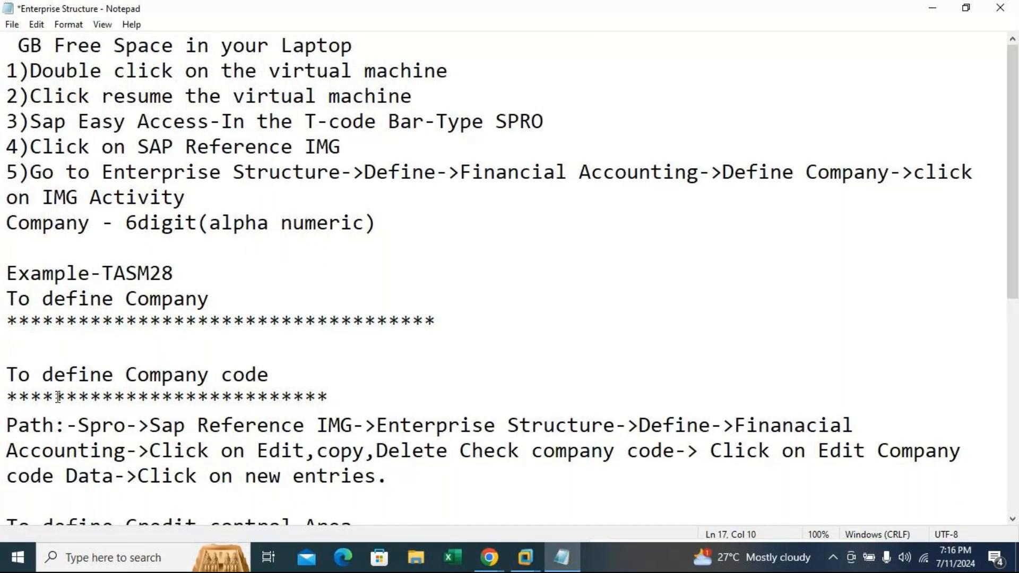
left_click_drag(7, 422, 150, 452)
key("ctrl+c")
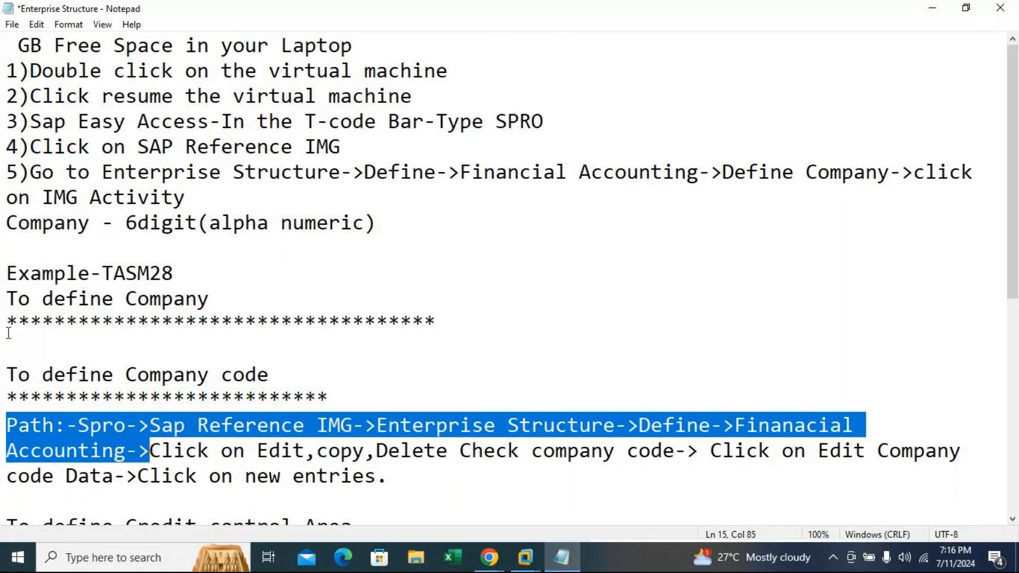
left_click(58, 342)
left_click(39, 350)
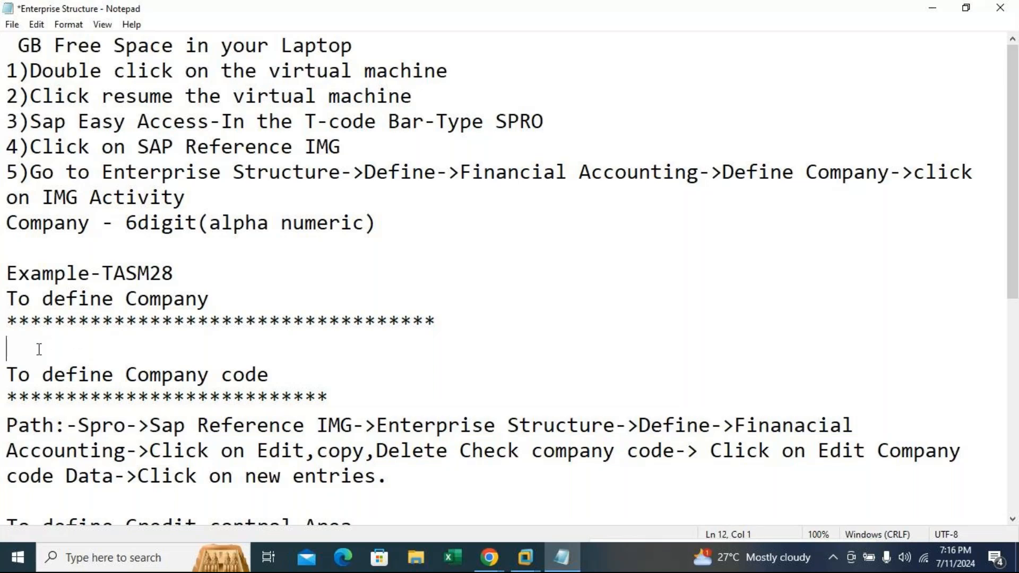
key("ctrl+v")
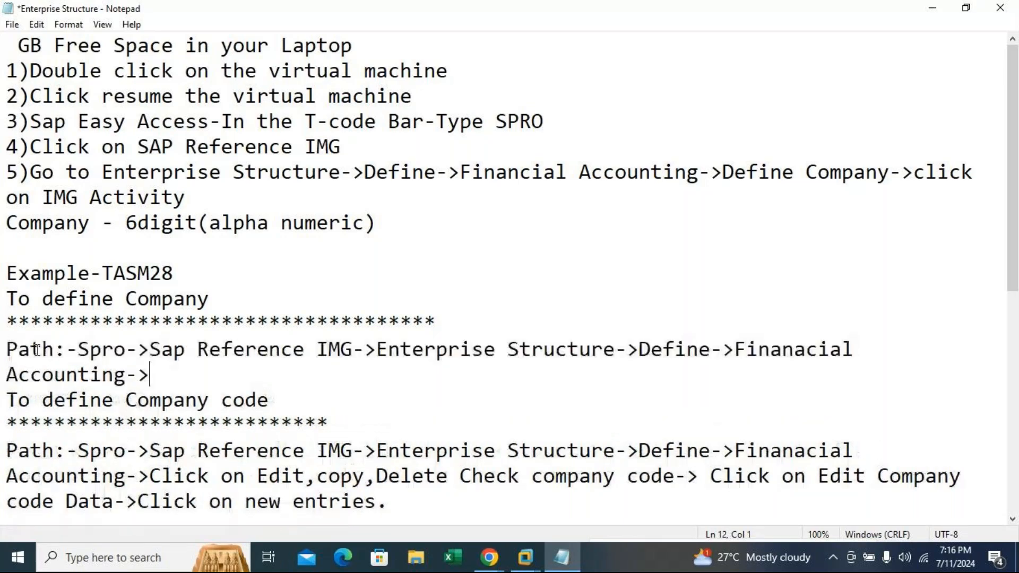
Complete the pasted company path with "Define Company" and add a blank line below it.
type("De")
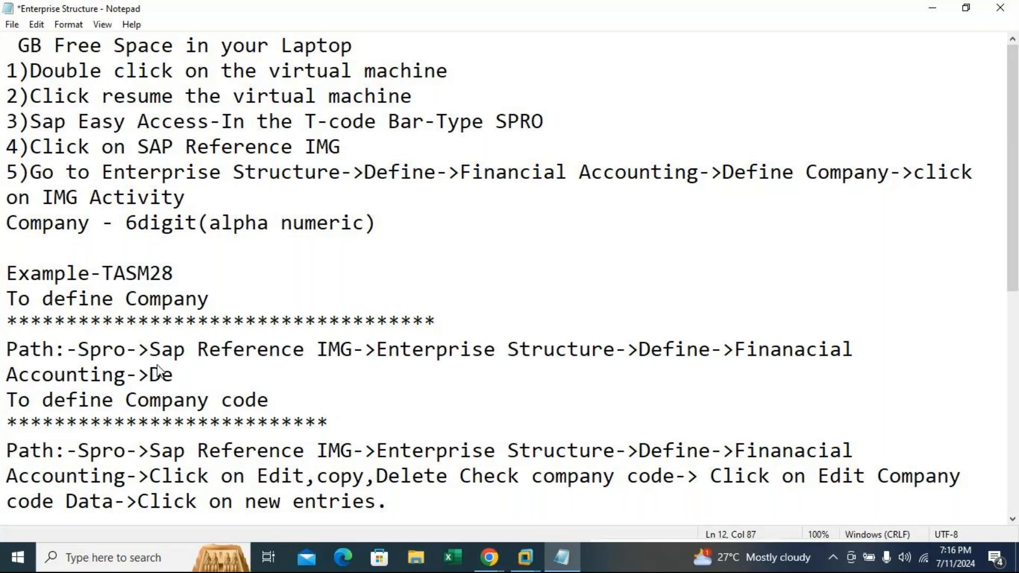
type("fine Company")
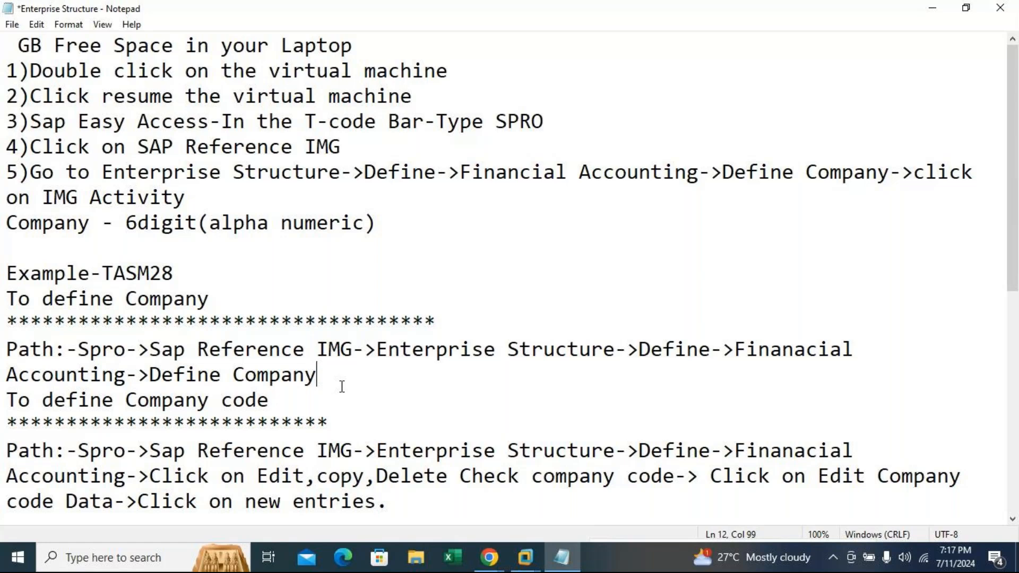
key("Return")
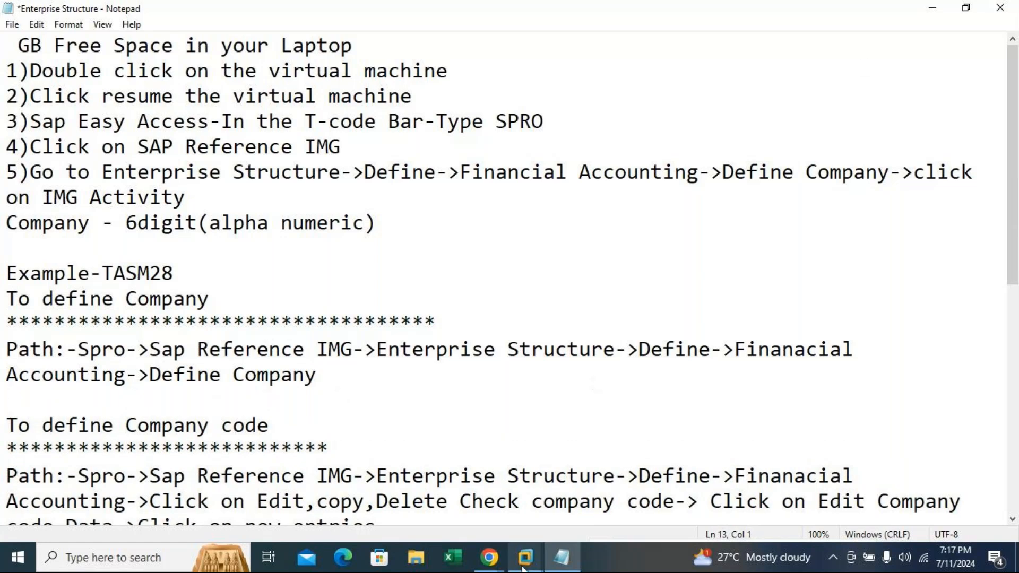
Switch to the GoTo Meeting window, check the chat messages, and return to the Notepad notes.
left_click(489, 557)
left_click(537, 524)
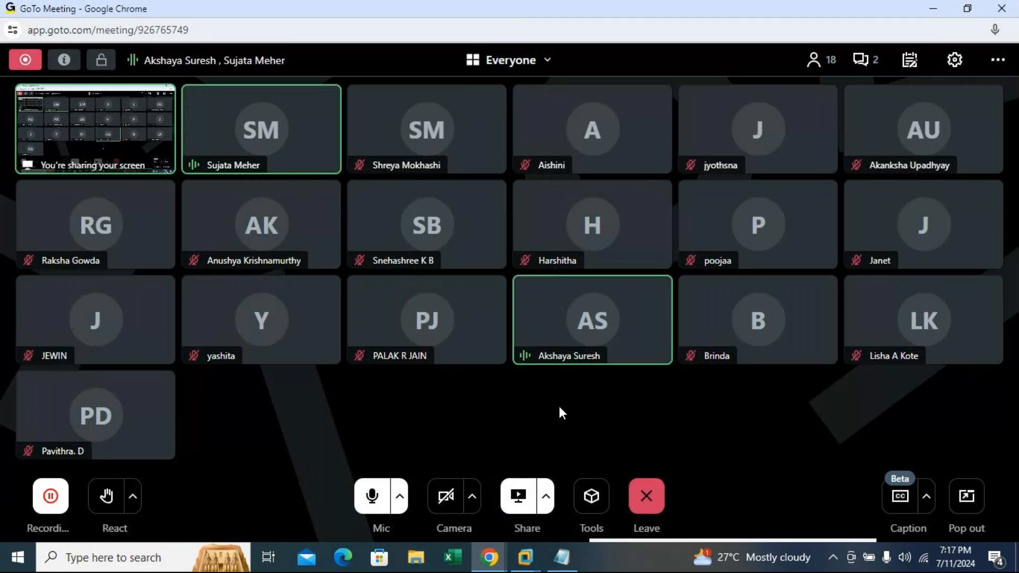
mouse_move(602, 297)
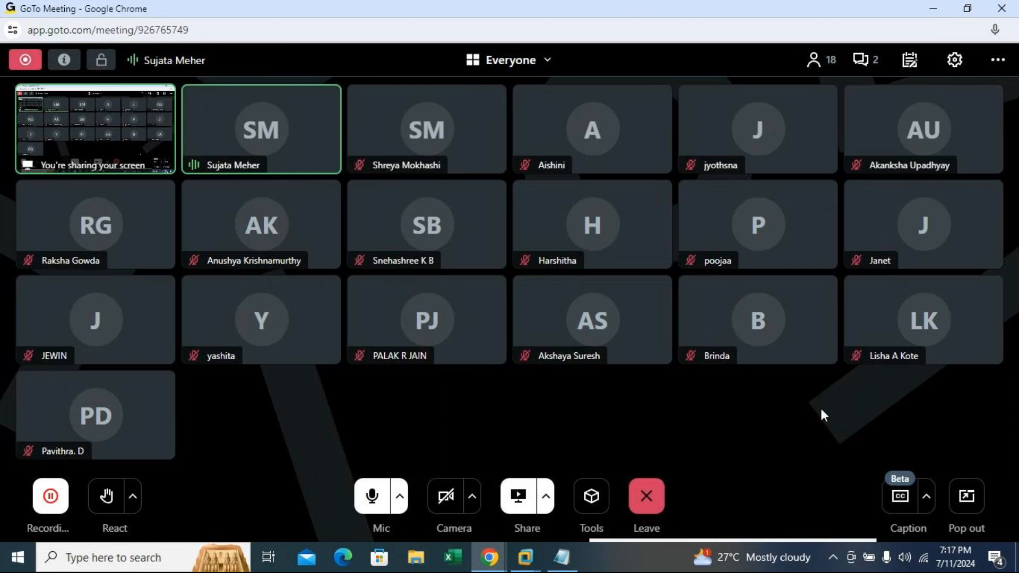
left_click(871, 63)
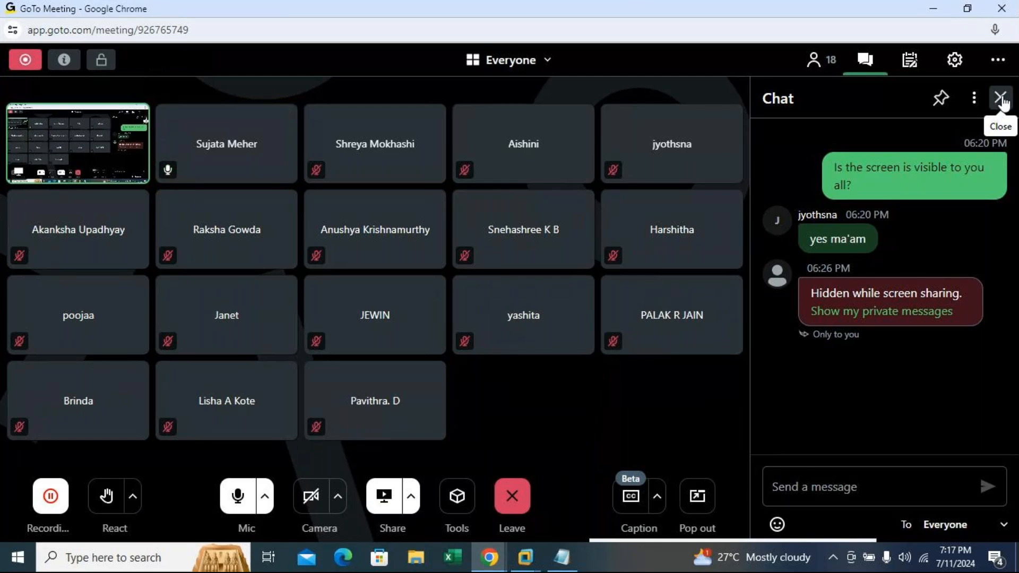
left_click(1001, 99)
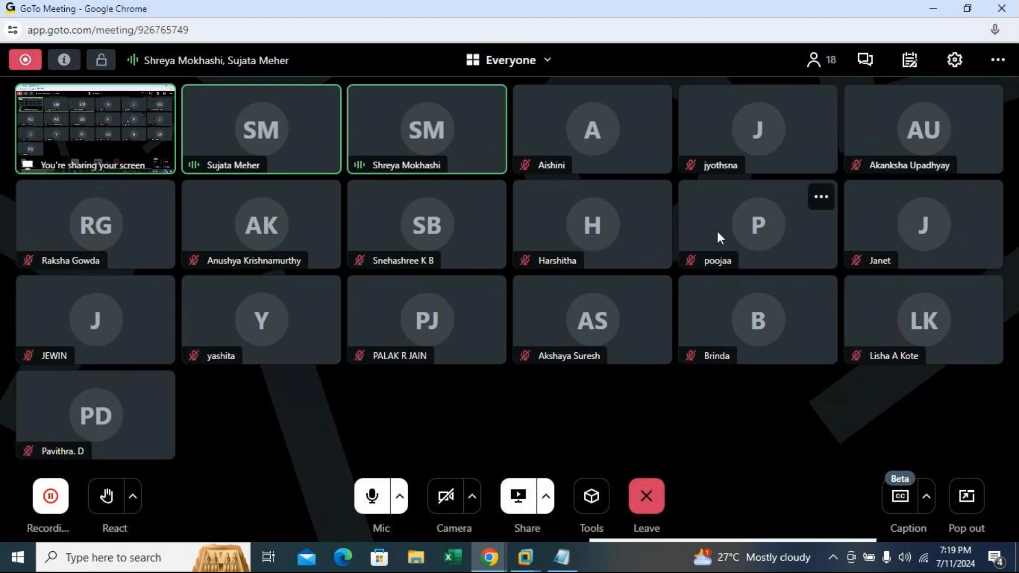
left_click(935, 9)
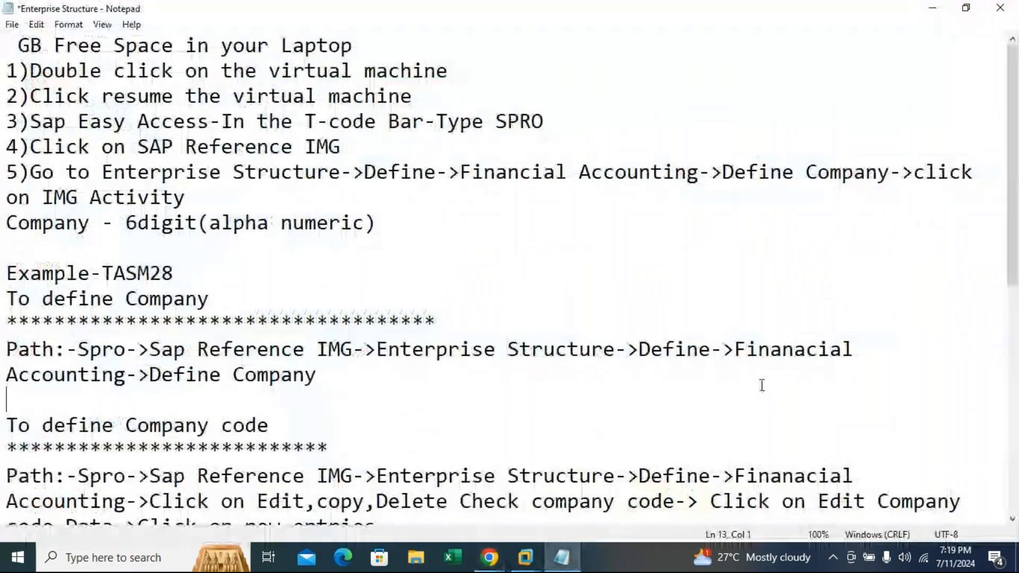
Extend the path in the "Define Business Area" section with "->Define Business Area".
scroll(519, 414, "down", 6)
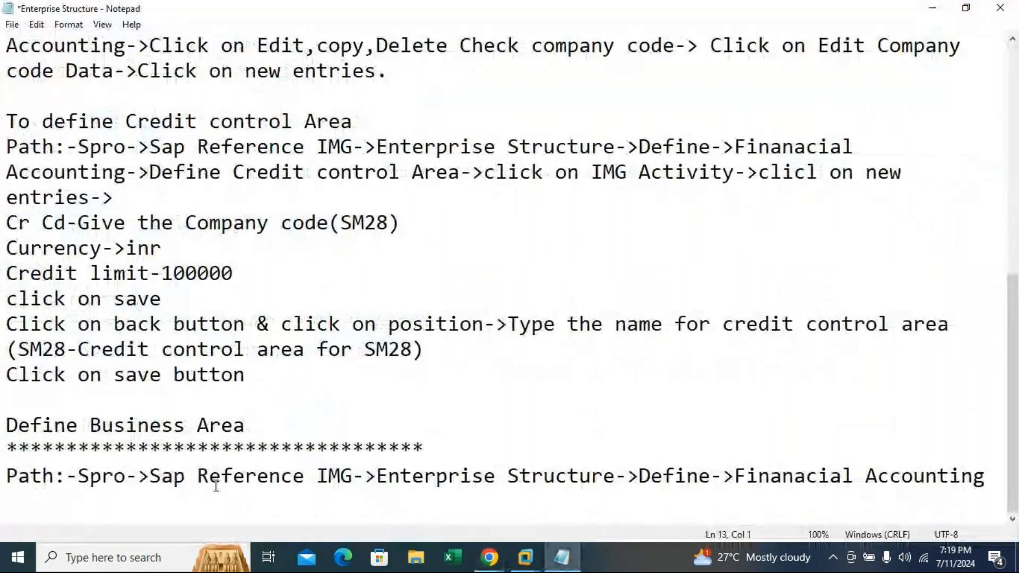
scroll(375, 341, "up", 2)
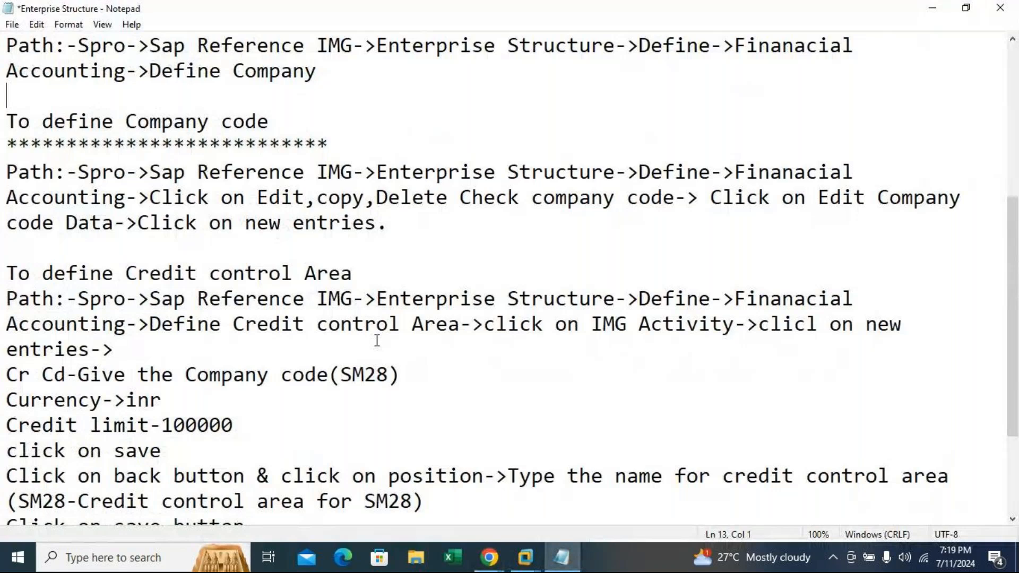
scroll(377, 340, "up", 4)
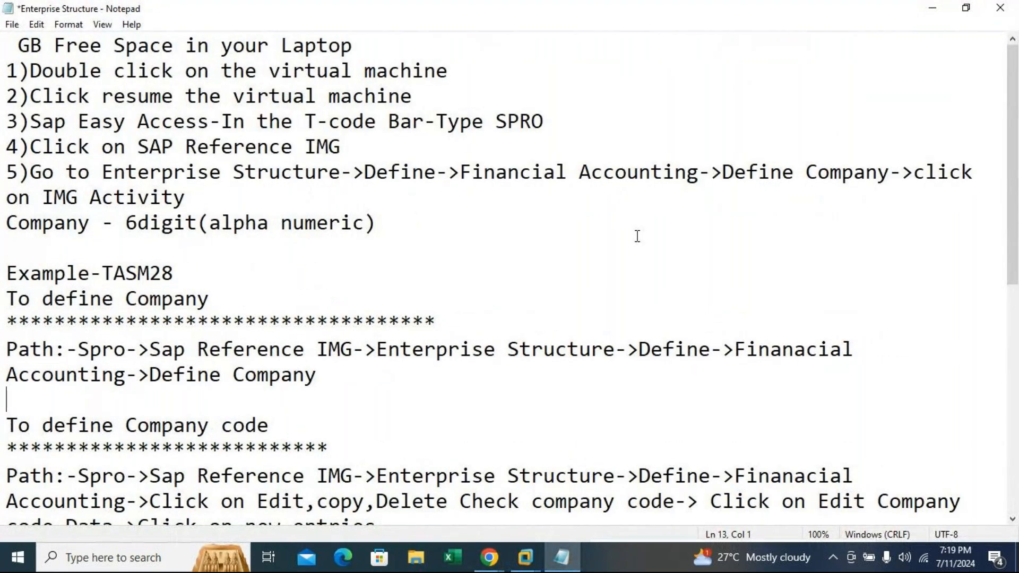
left_click(143, 222)
scroll(448, 303, "down", 6)
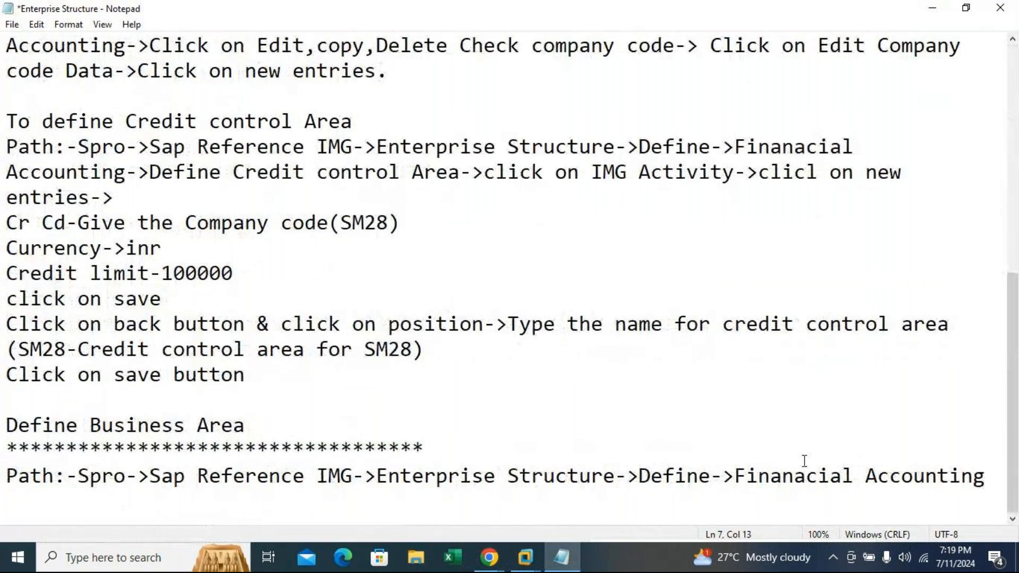
left_click(986, 477)
type("-")
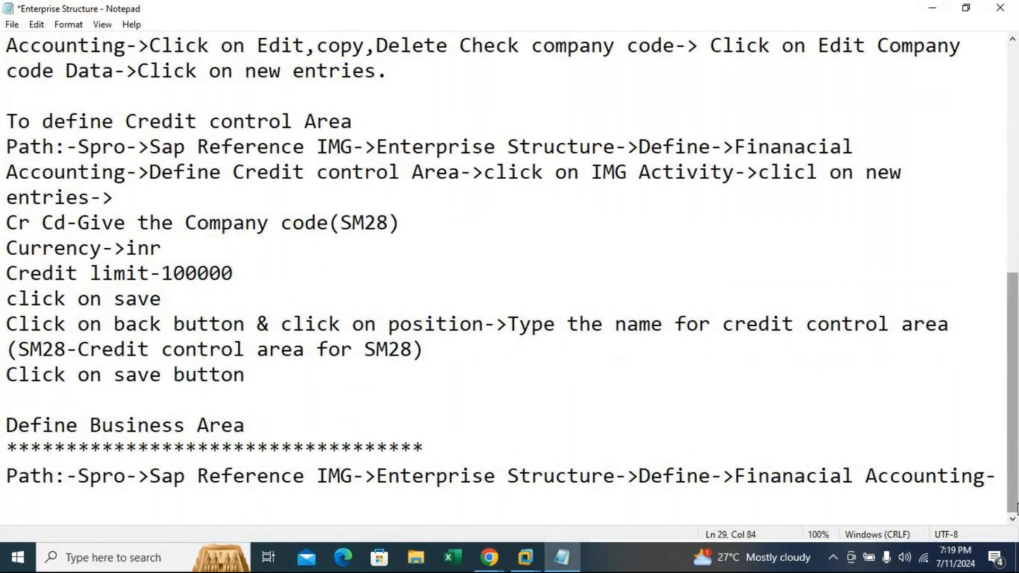
type(">")
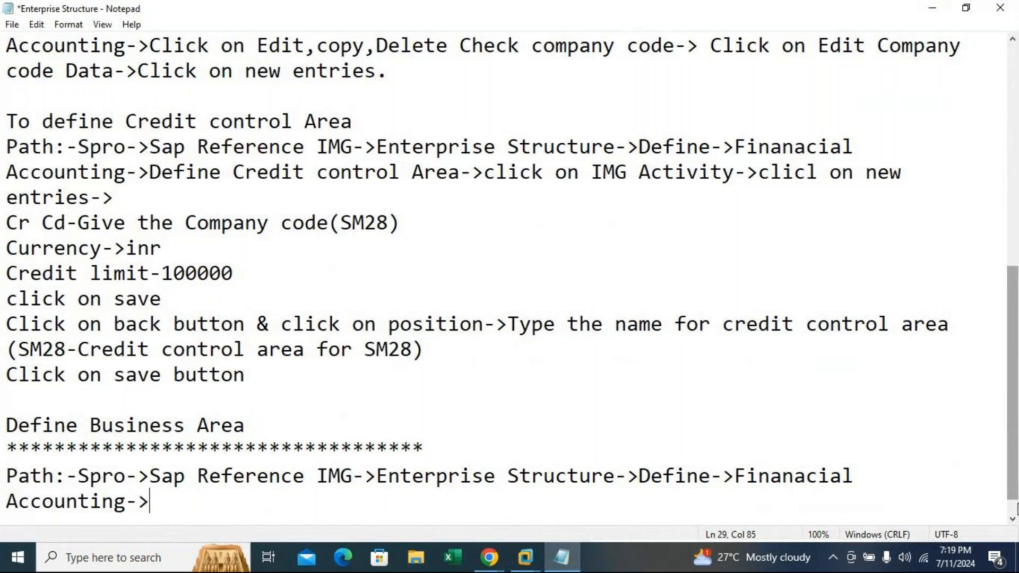
type("Define ")
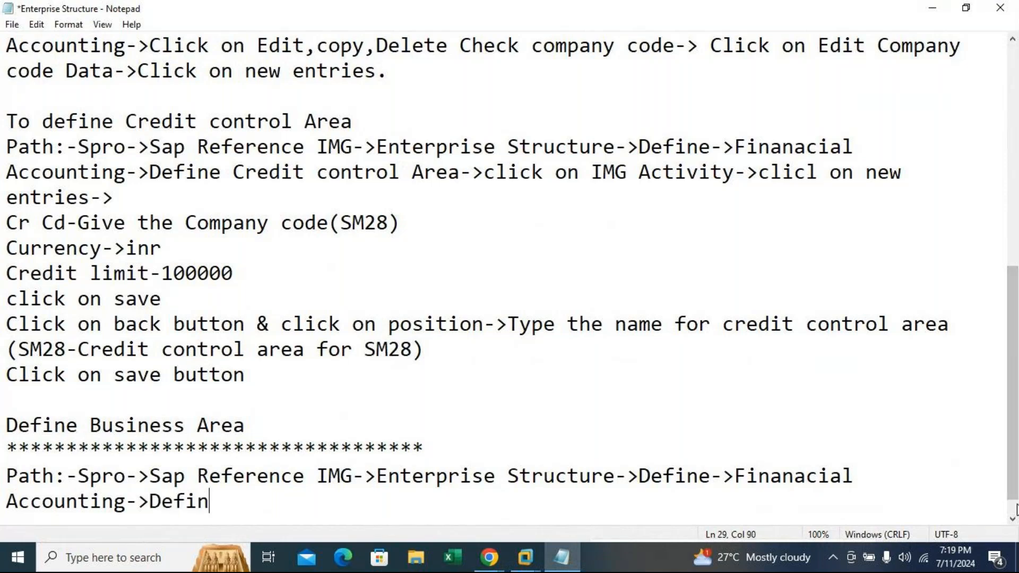
type("By")
key("BackSpace")
type("usi")
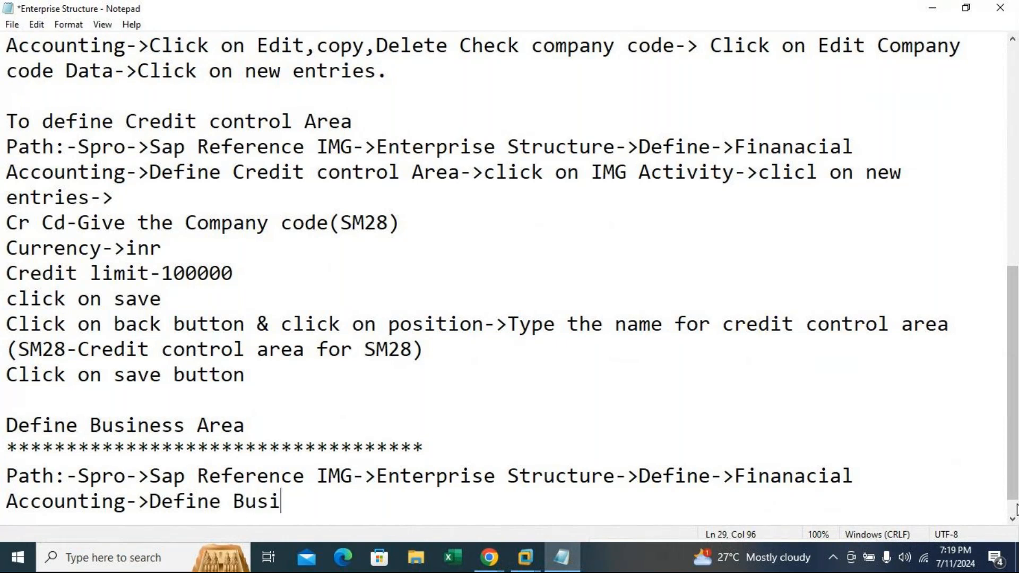
type("ness Area")
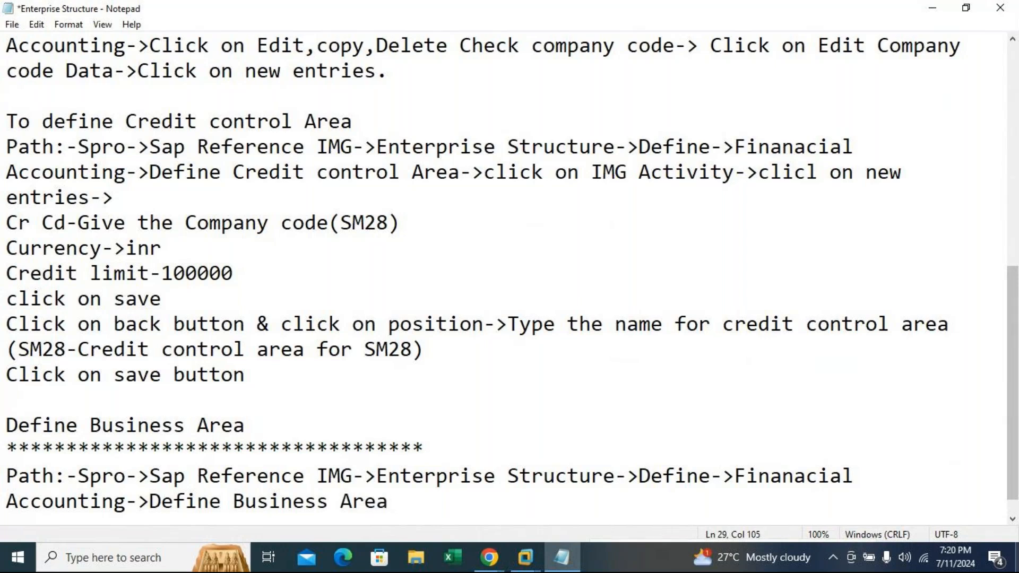
In the SAP virtual machine, reopen the business area definition and enter a new business area SM28 described as "Business area for SM28".
left_click(525, 557)
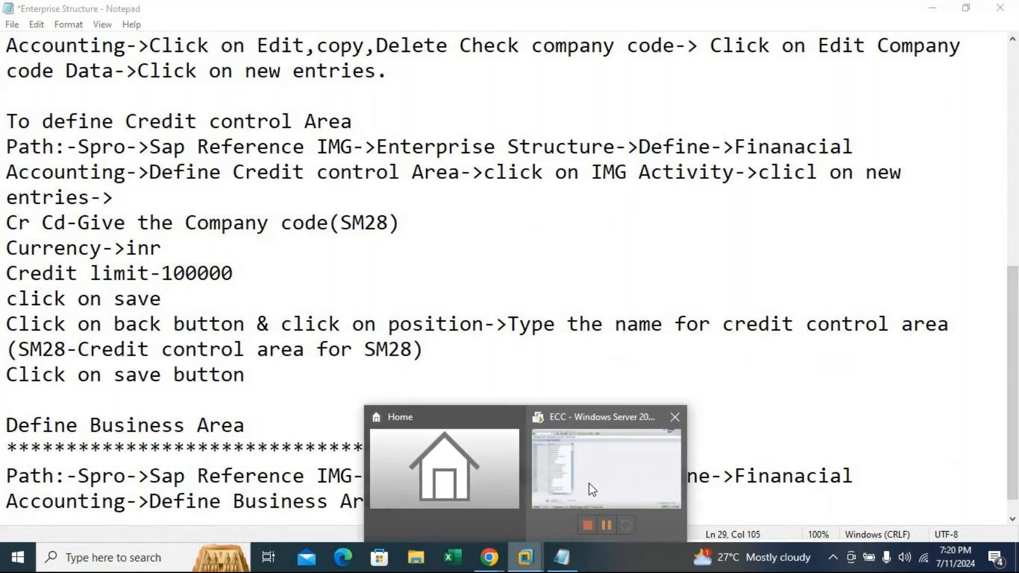
left_click(594, 483)
left_click(201, 35)
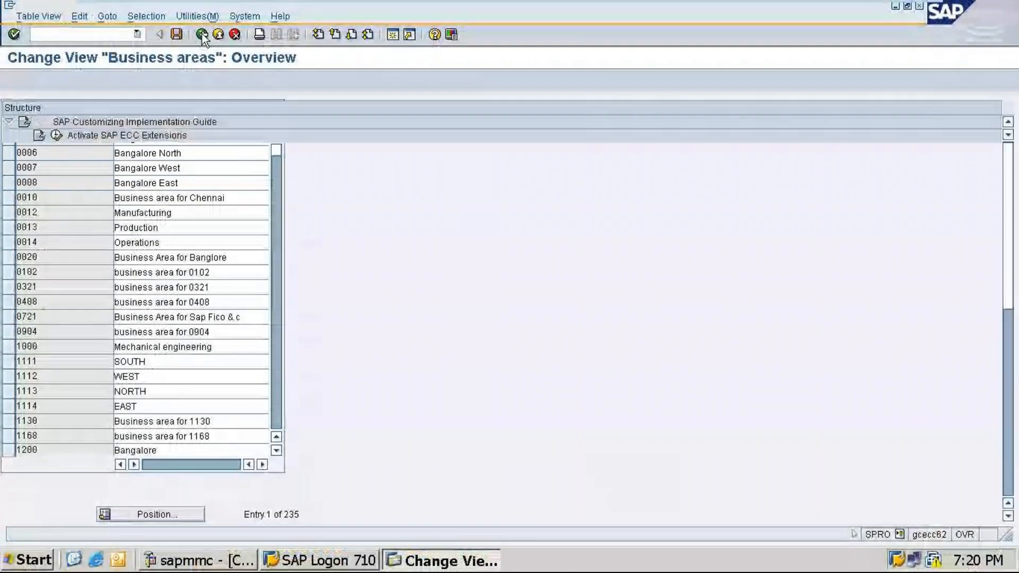
left_click(100, 255)
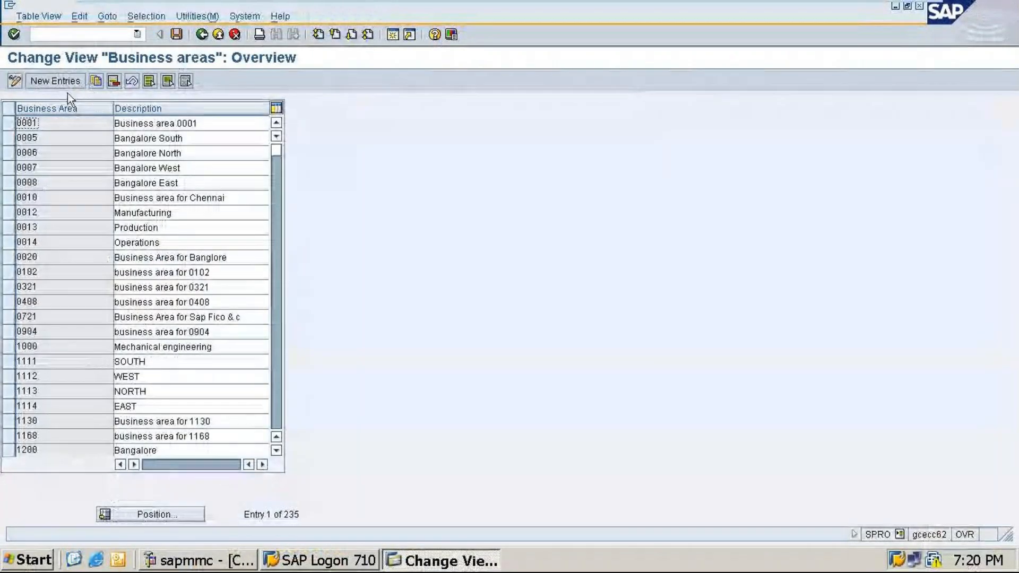
left_click(58, 82)
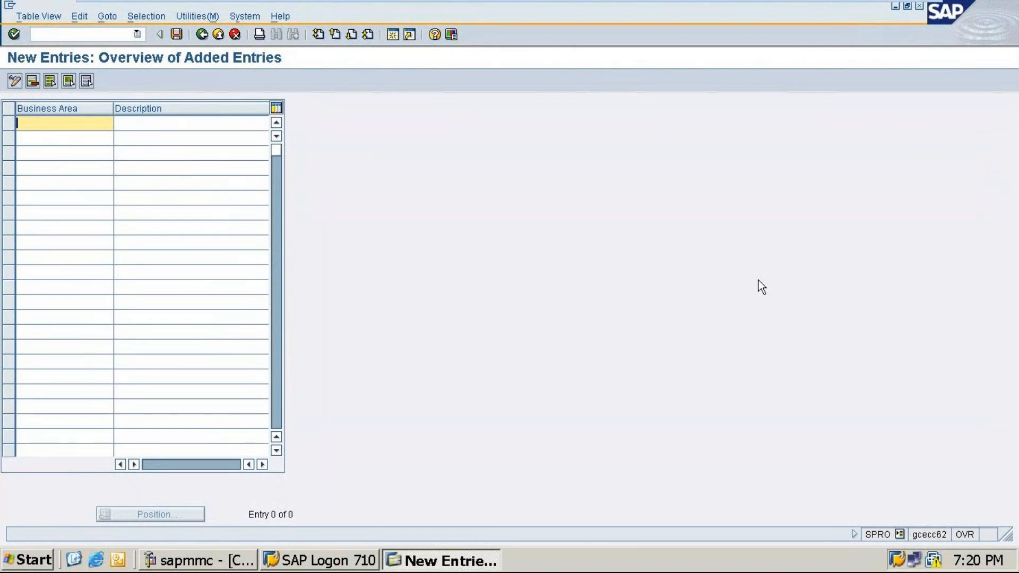
type("SM28")
left_click(189, 128)
type("Business area ")
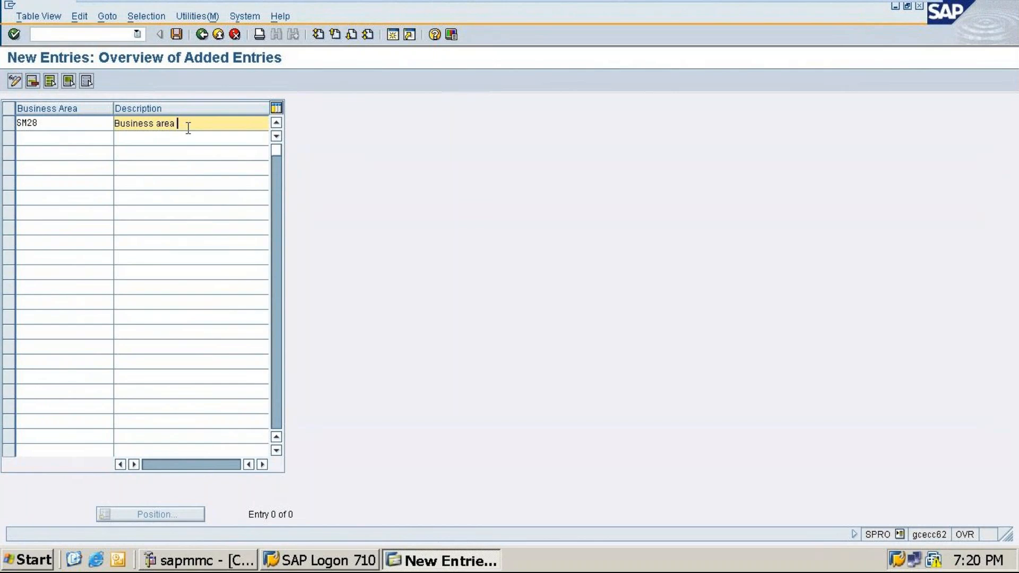
type("for SM28")
Back in the Notepad notes, add the lines "Business area- SM28" and "Description- Business area for SM28" below the business area path.
mouse_move(905, 6)
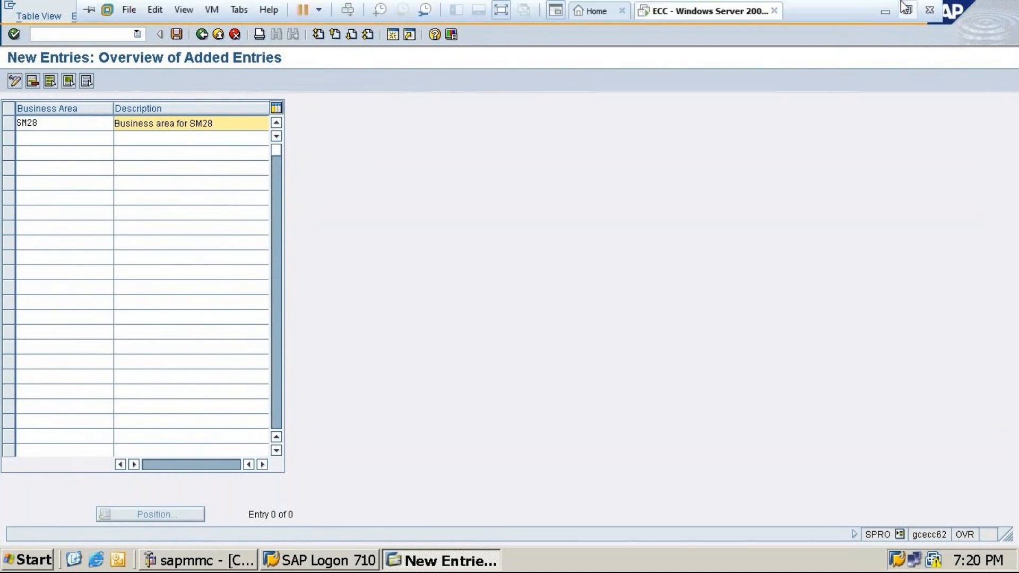
left_click(885, 11)
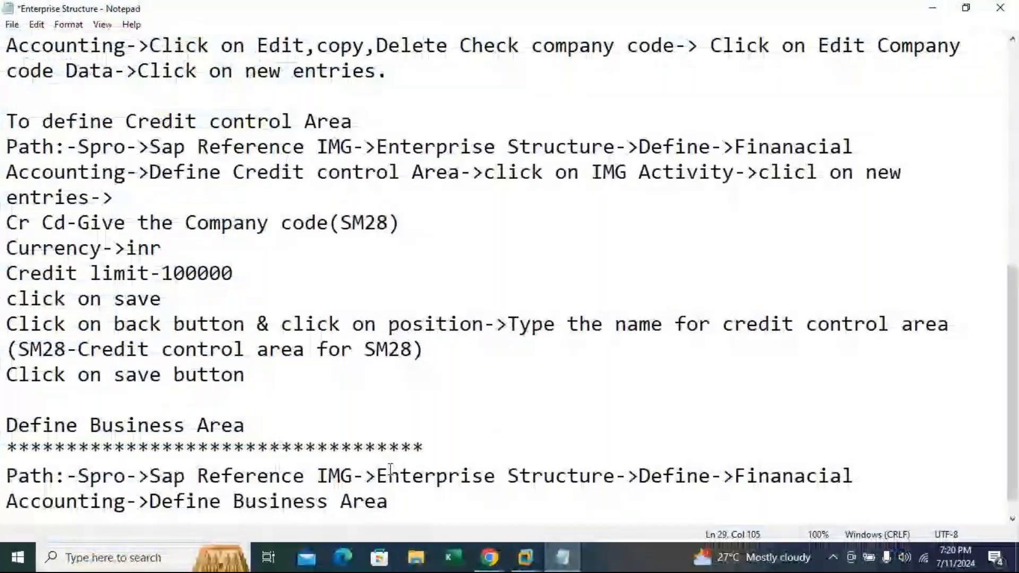
key("Return")
type("Business area- SM28")
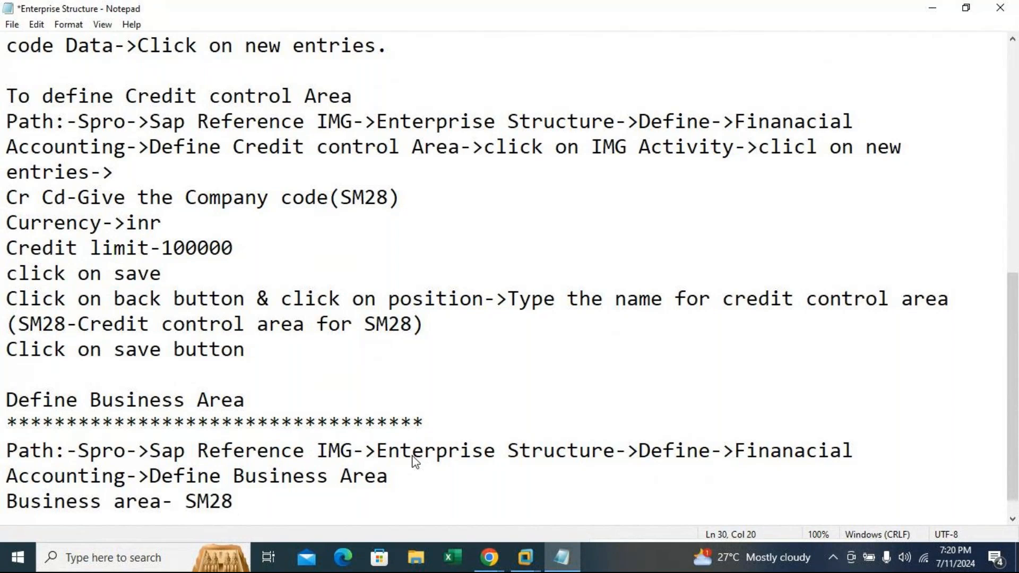
key("Return")
type("De")
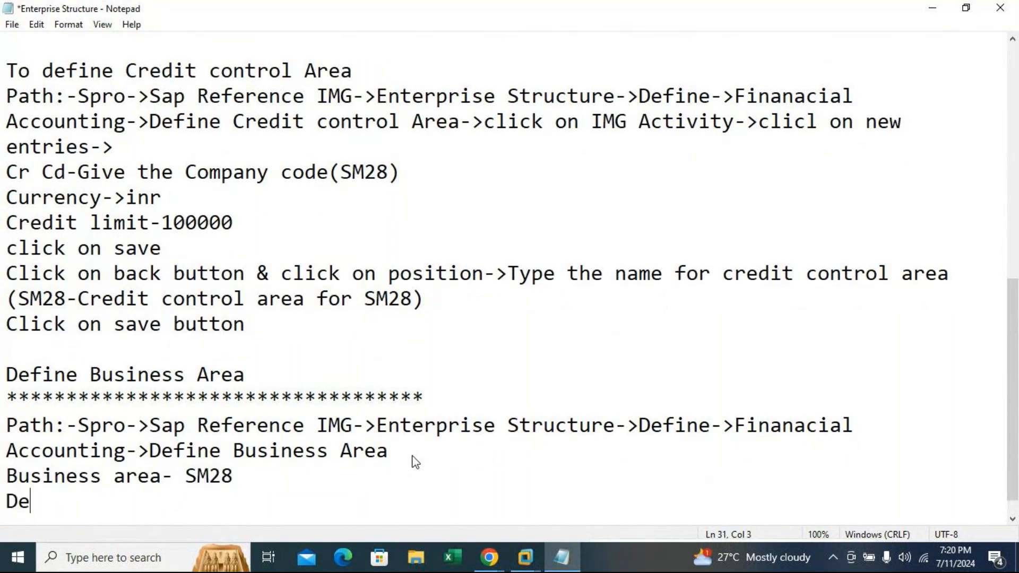
type("scription")
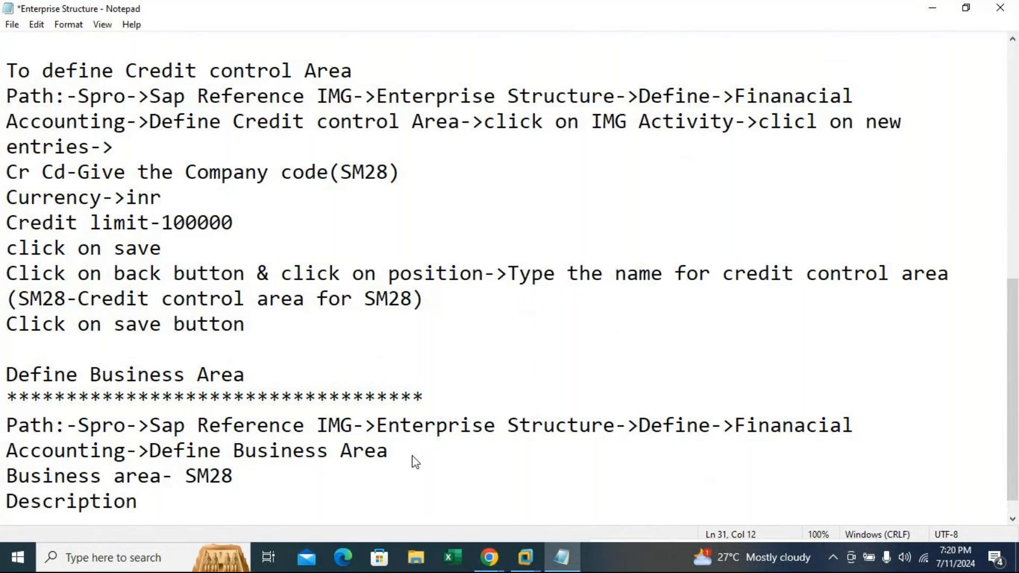
type("- Busine")
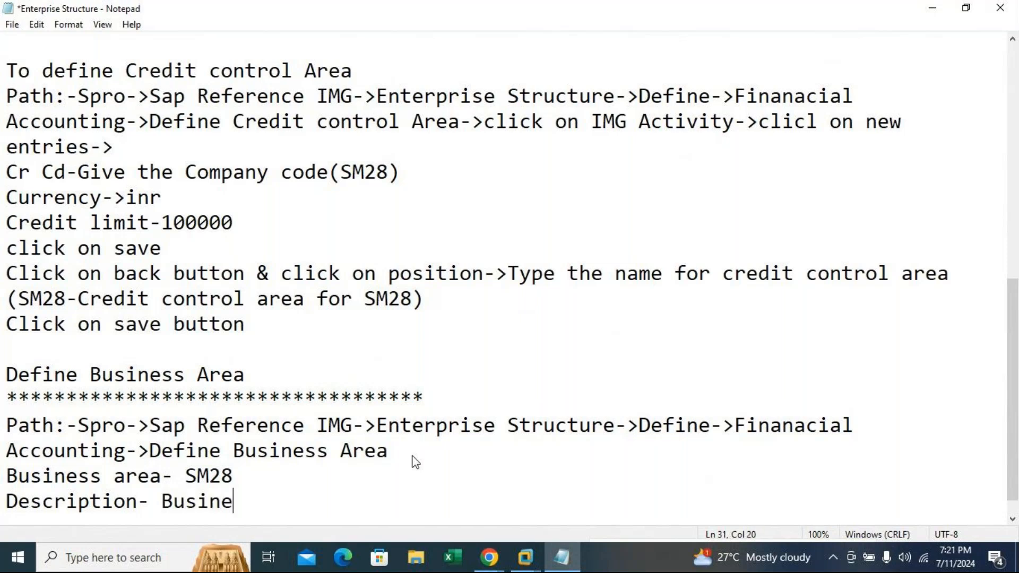
type("ss area ")
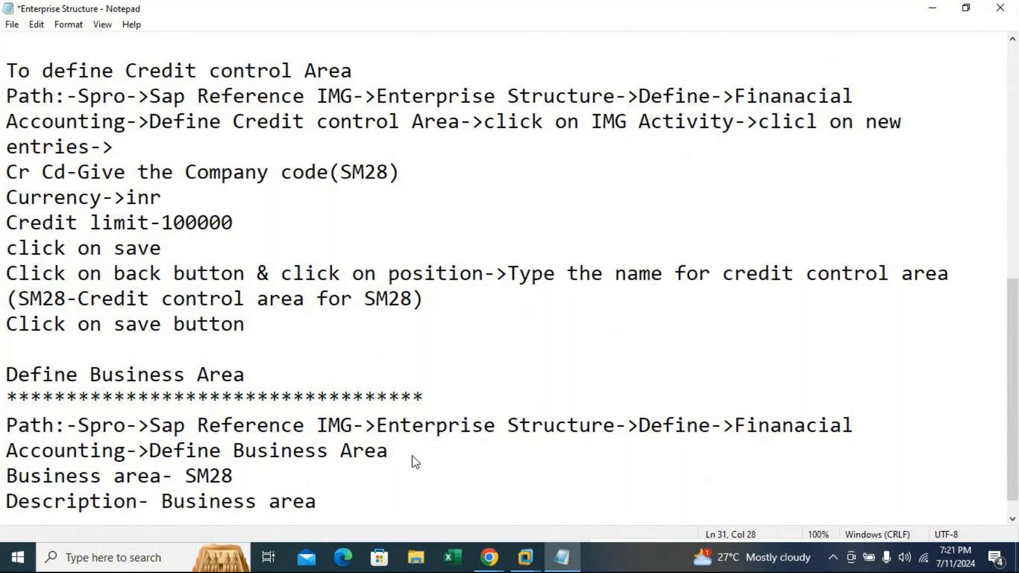
type("for SM28")
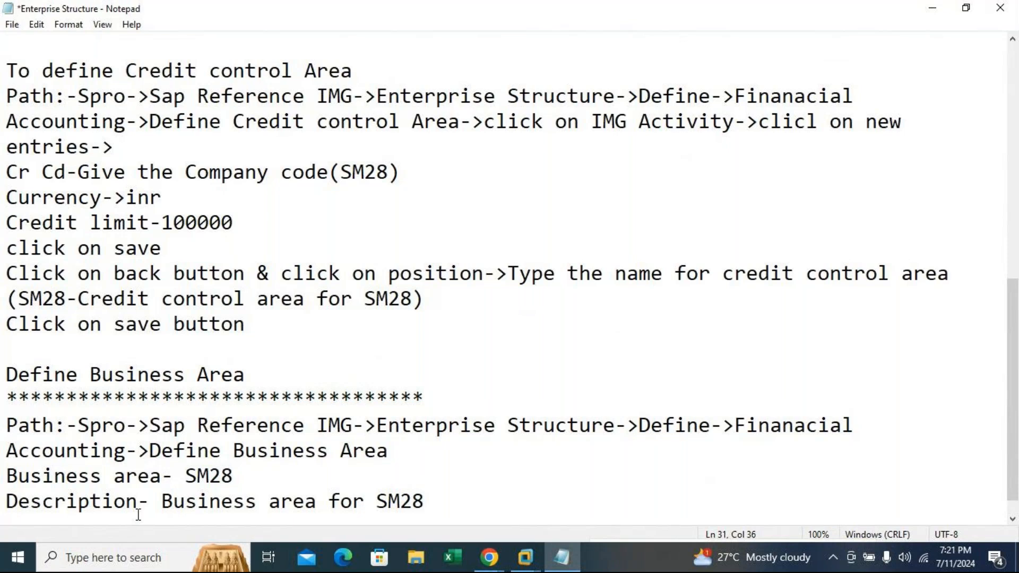
Move the description onto the business area line so it reads "Business area- SM28 Description- Business area for SM28".
left_click(6, 501)
left_click_drag(7, 501, 454, 497)
key("ctrl+c")
key("BackSpace")
key("BackSpace")
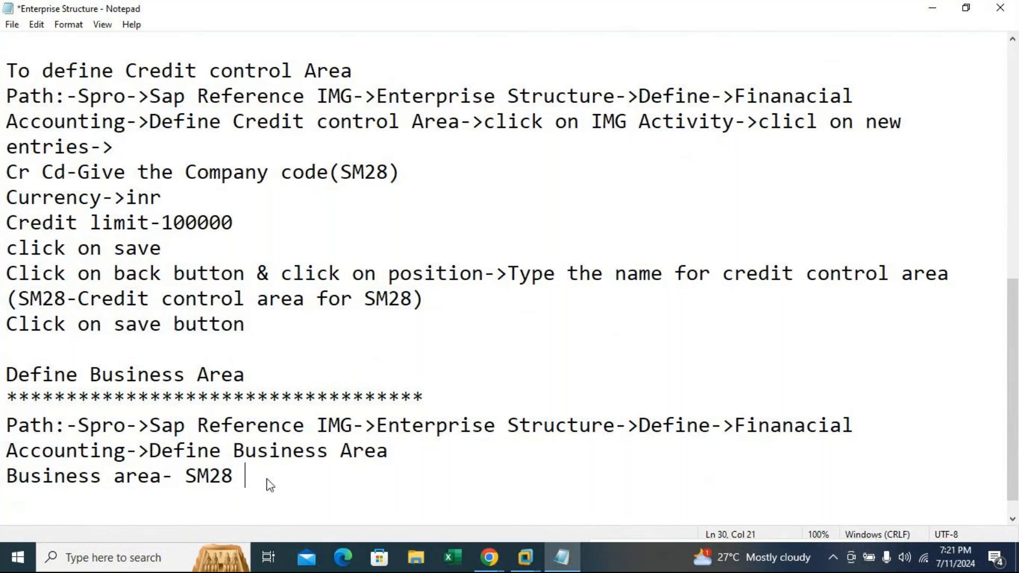
key("ctrl+v")
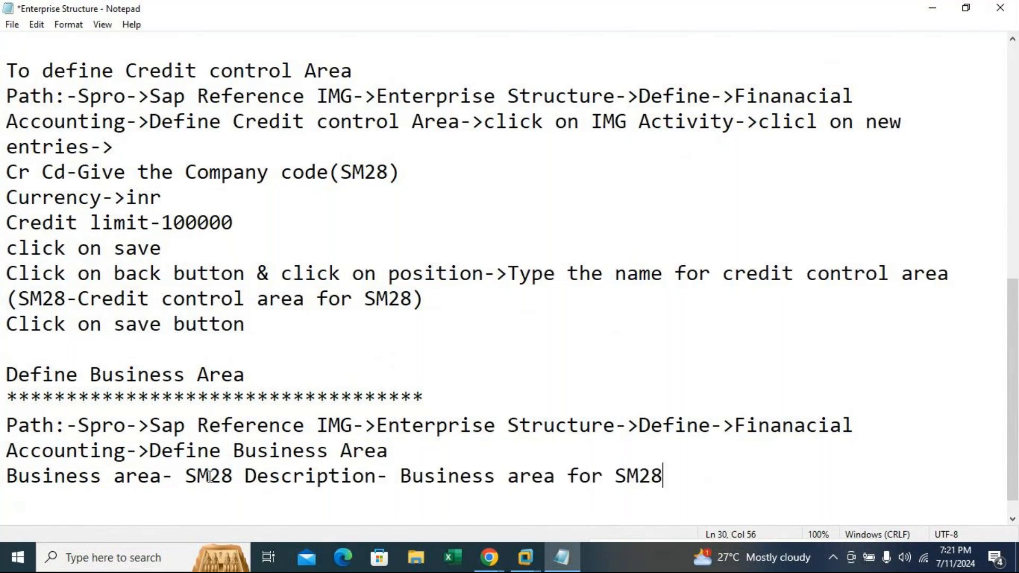
left_click_drag(186, 476, 234, 476)
key("ctrl+c")
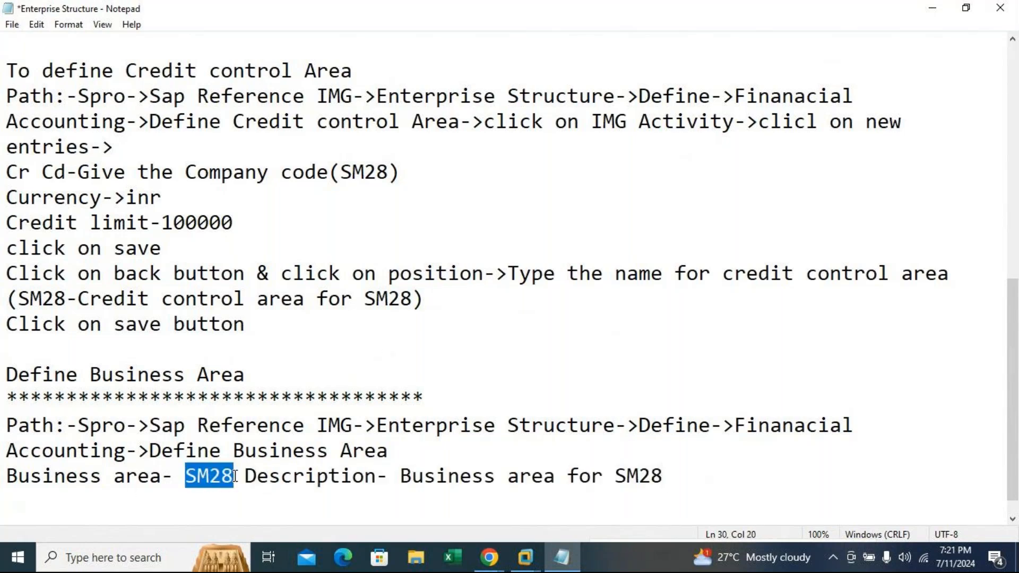
key("Delete")
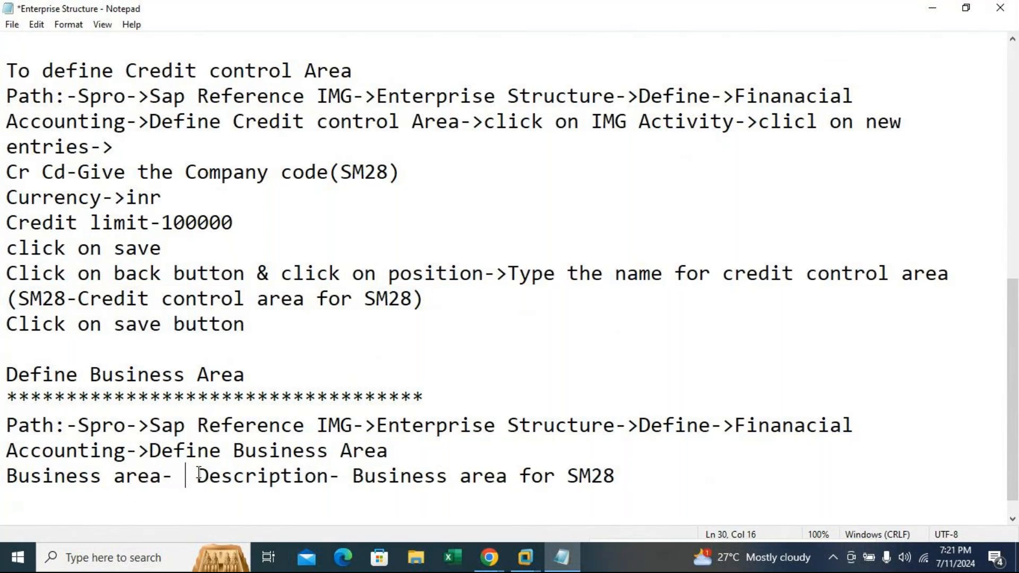
key("ctrl+v")
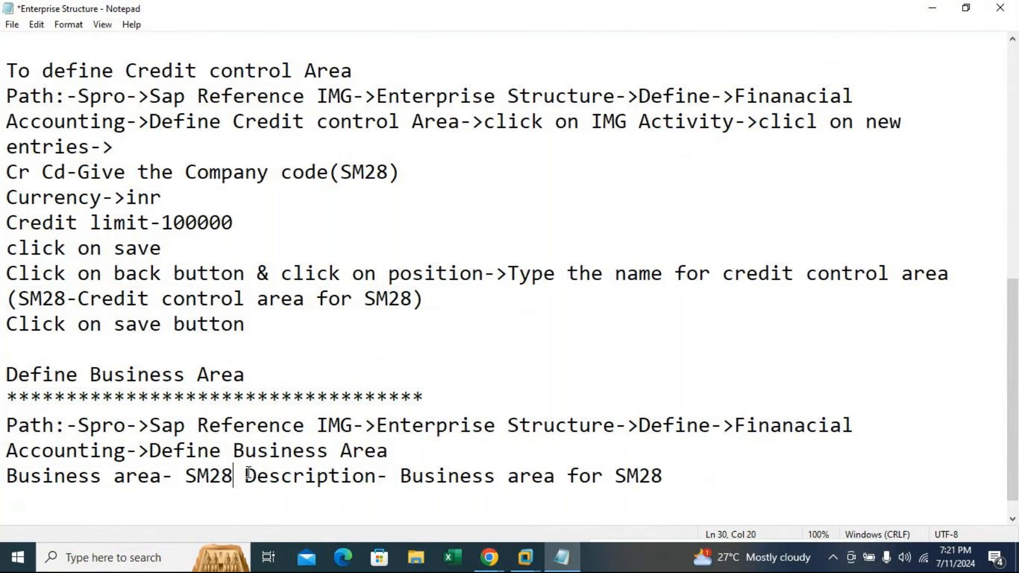
Start a new line below the business area description and save the notes file.
left_click(710, 490)
left_click(673, 479)
key("Return")
key("ctrl+s")
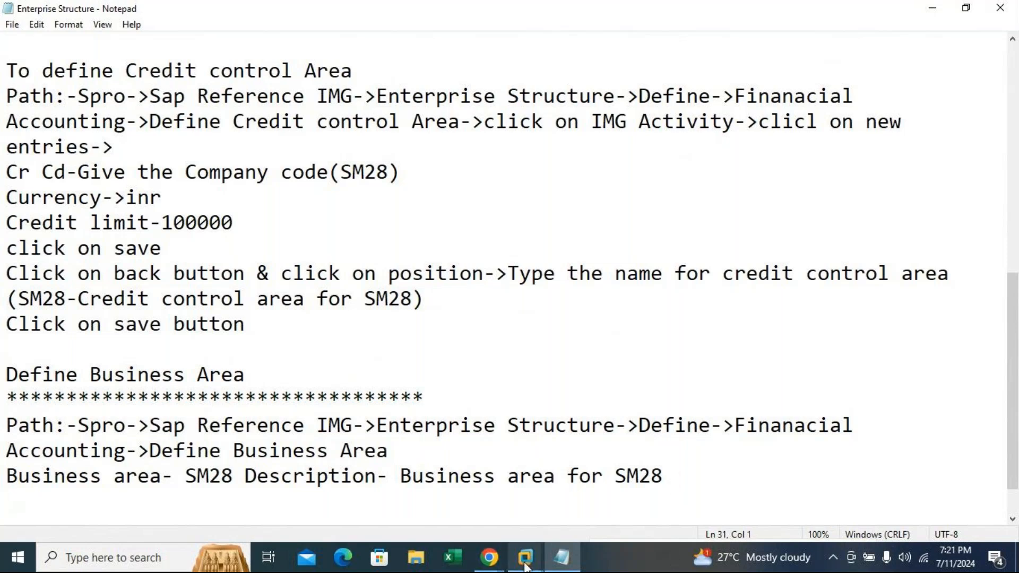
Switch to the SAP virtual machine and save the new business area SM28 with the proposed customizing request.
left_click(537, 547)
left_click(605, 475)
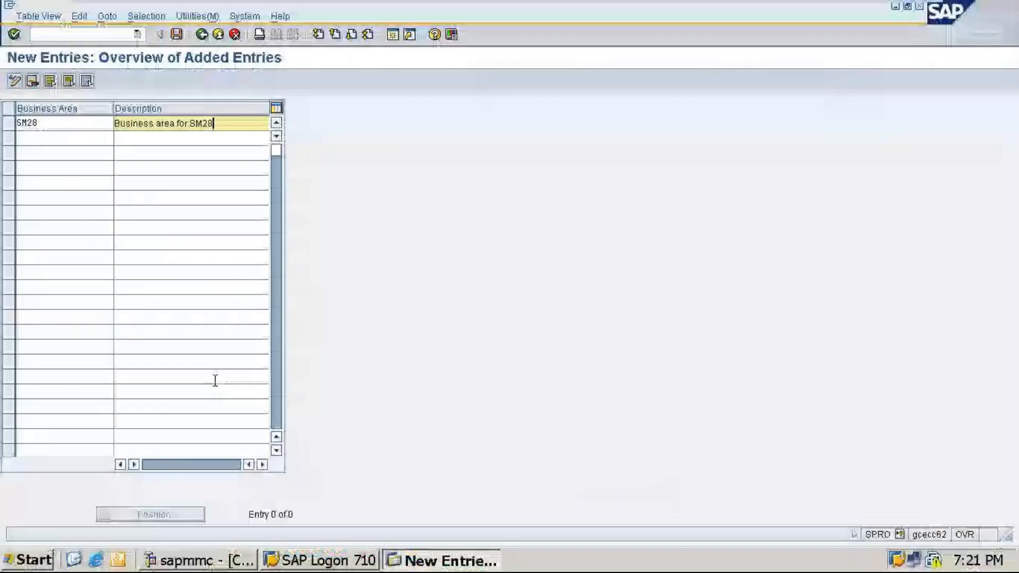
left_click(176, 35)
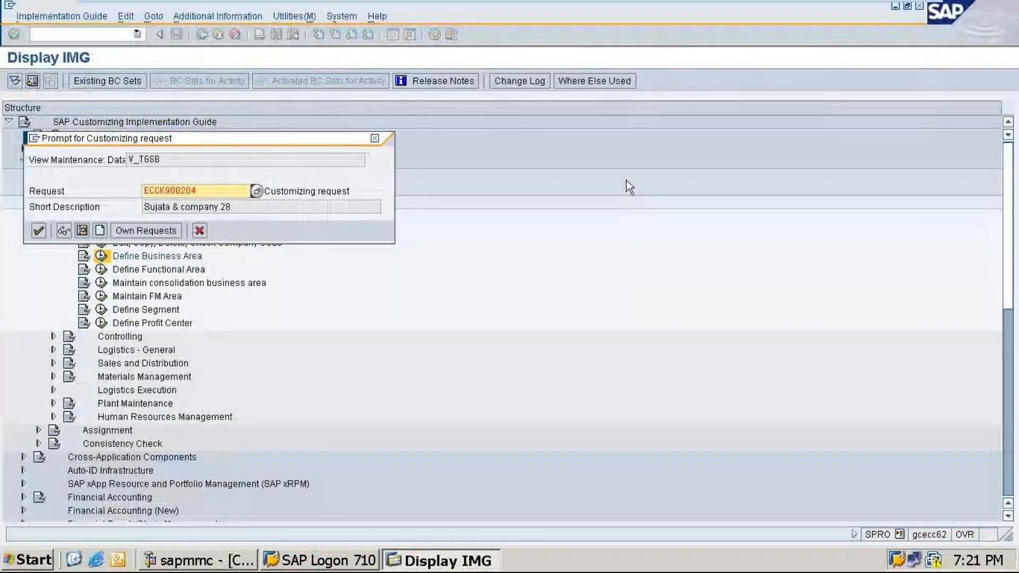
left_click(38, 230)
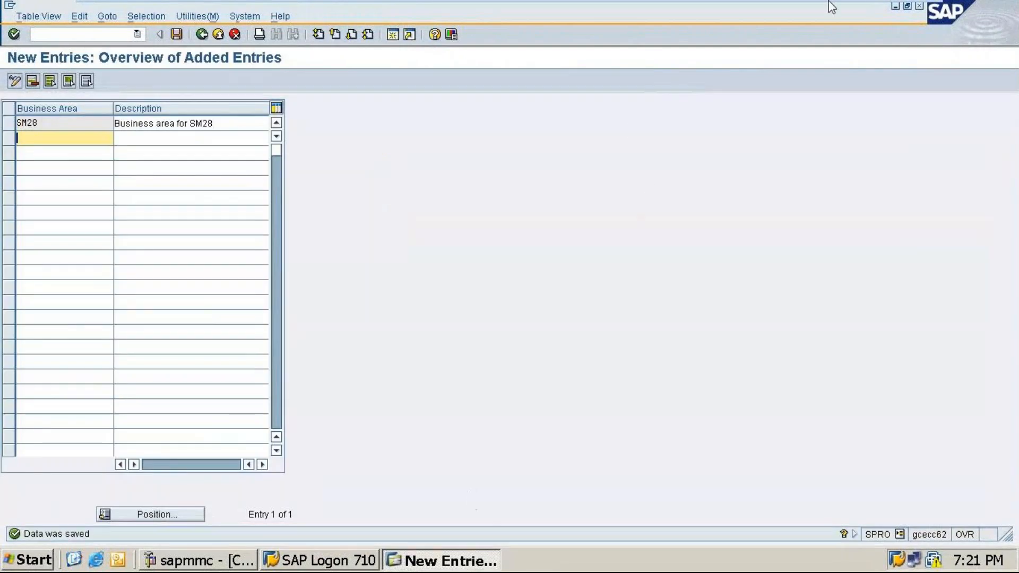
Return to the Notepad notes and add the line "Click on save & save with Customize request(ECCK".
left_click(887, 8)
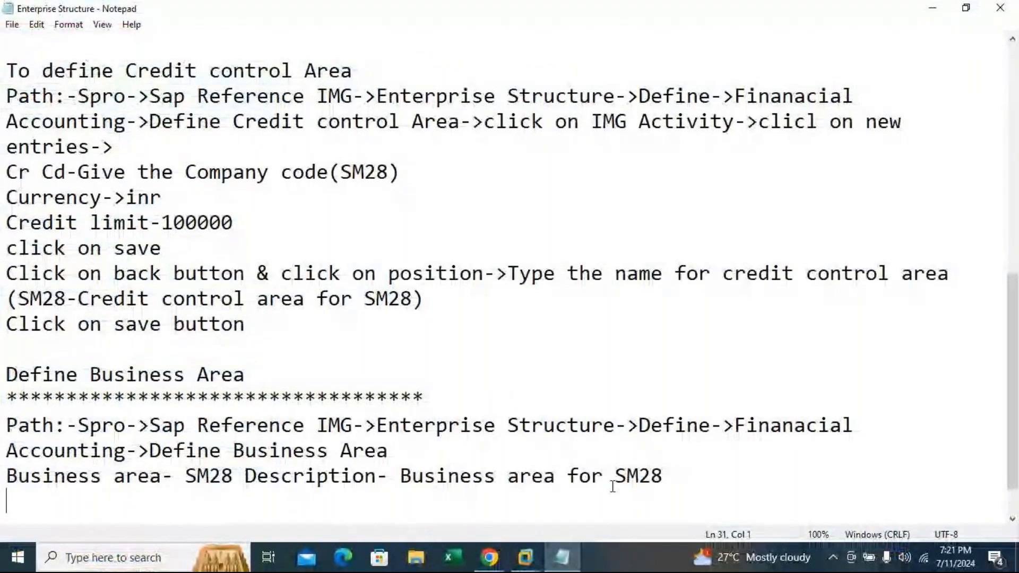
type("Cli")
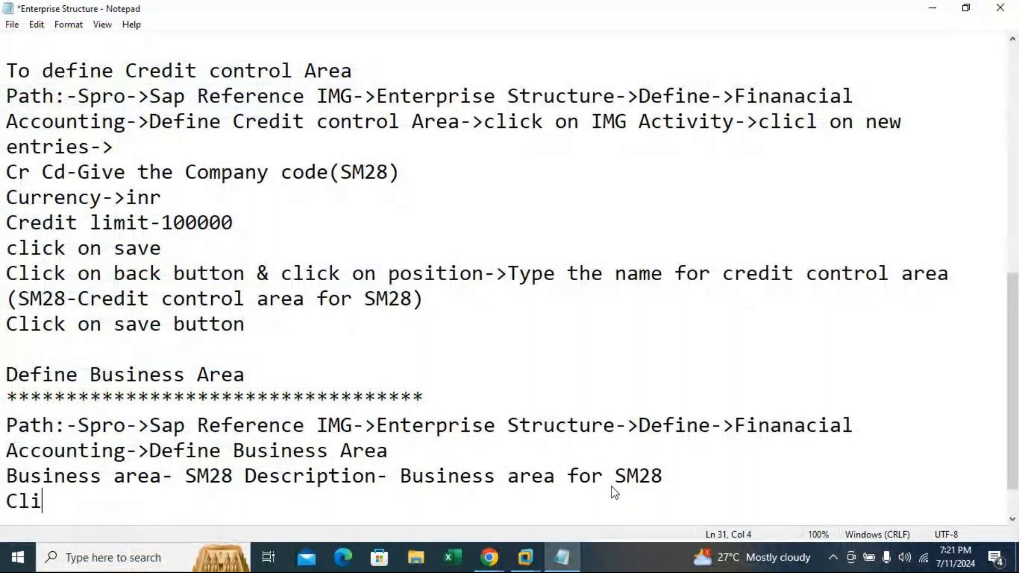
type("ck on sa")
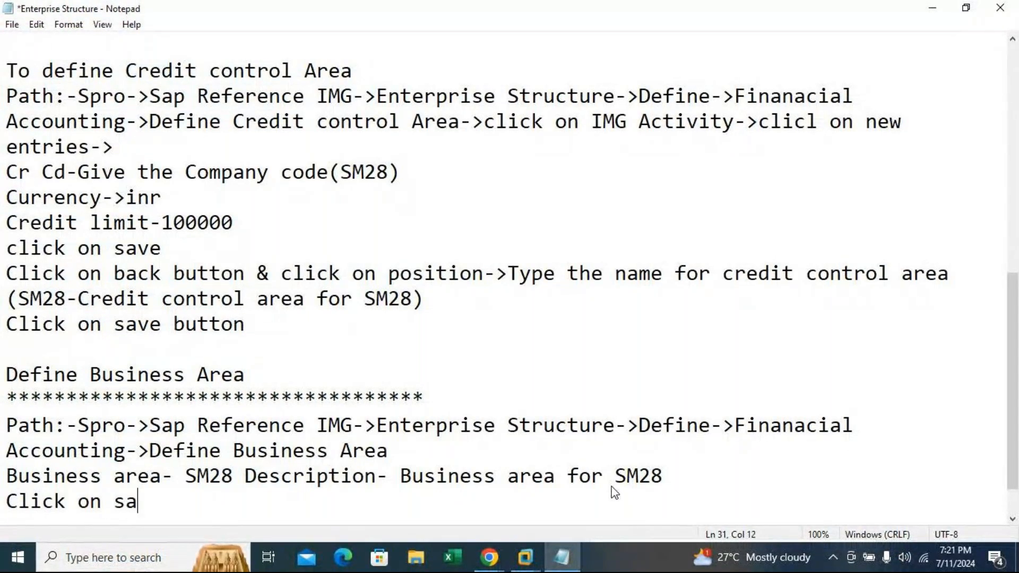
type("ve & s")
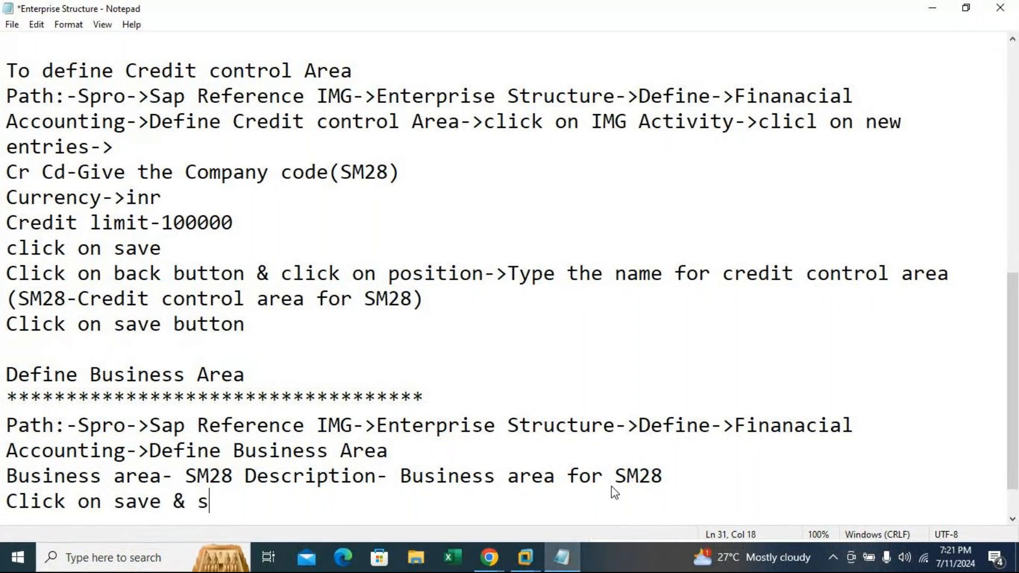
type("ave with")
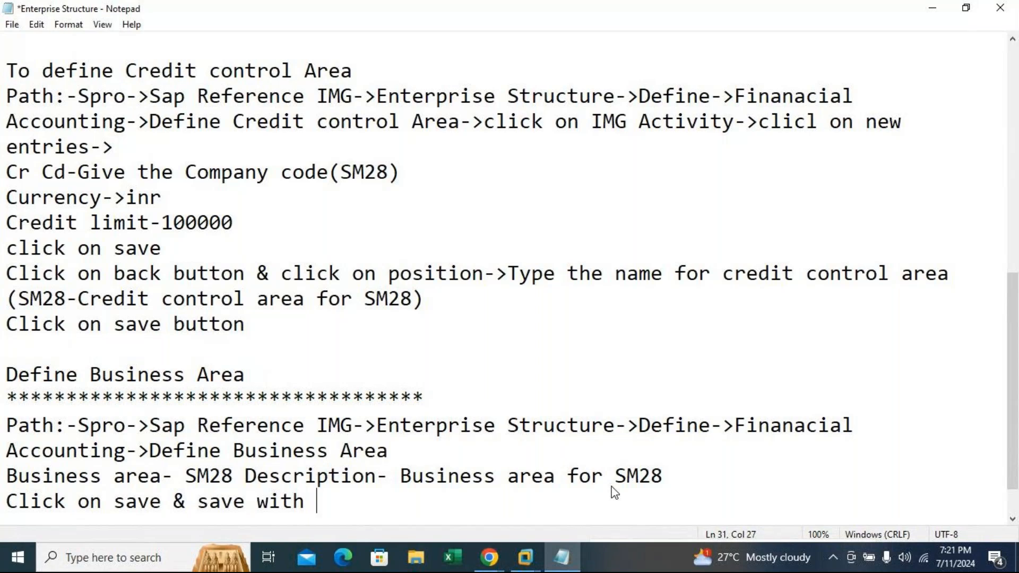
type(" Custom")
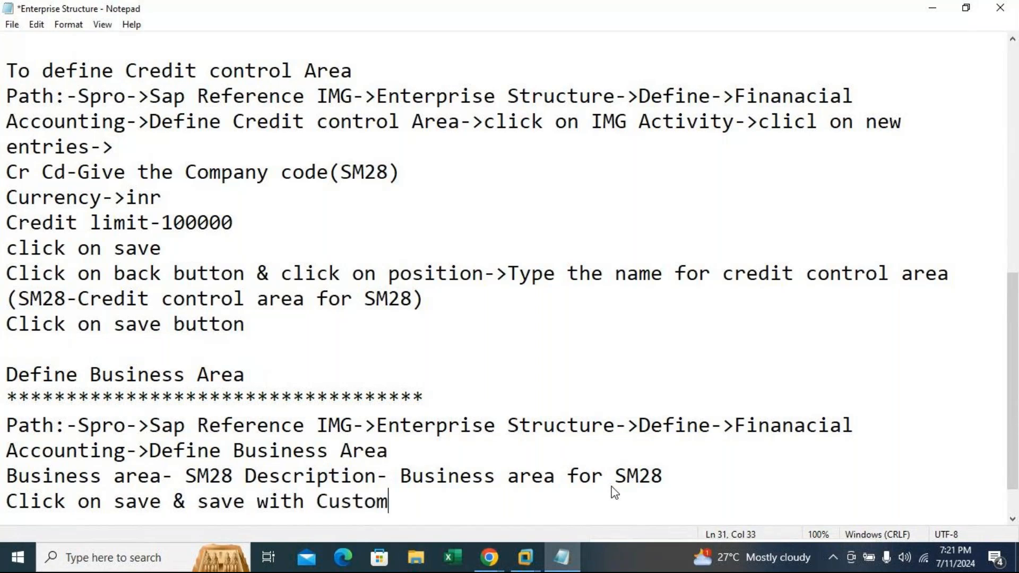
type("ize request")
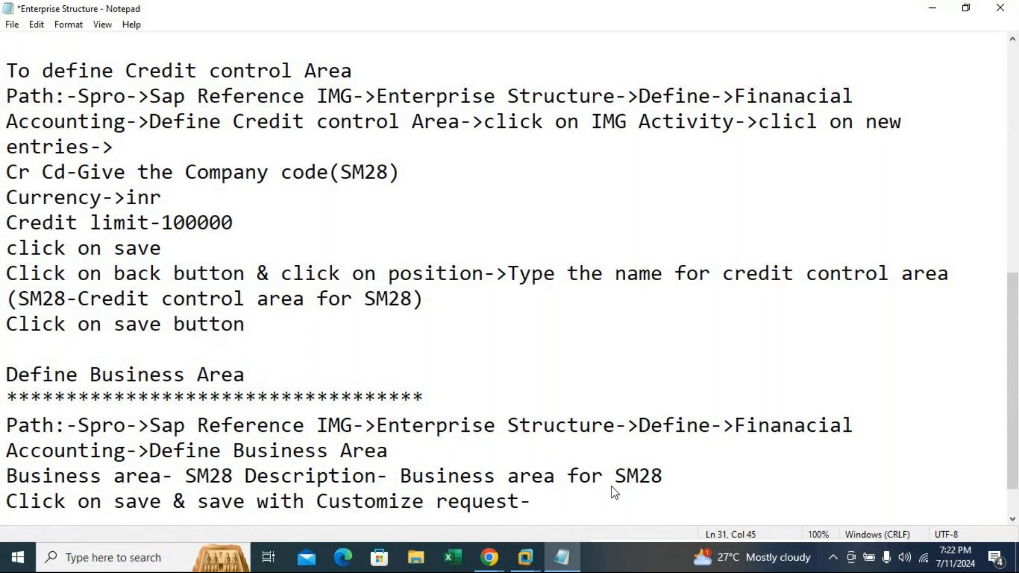
type("(ECCK")
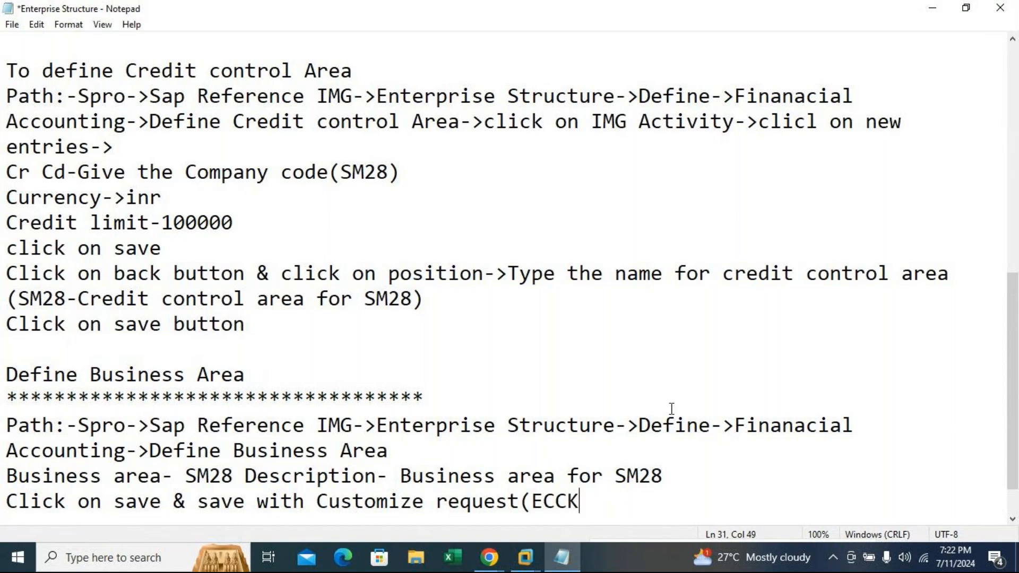
In the SAP virtual machine, open the position prompt from the business areas overview, and return to the Notepad notes.
mouse_move(525, 557)
left_click(603, 496)
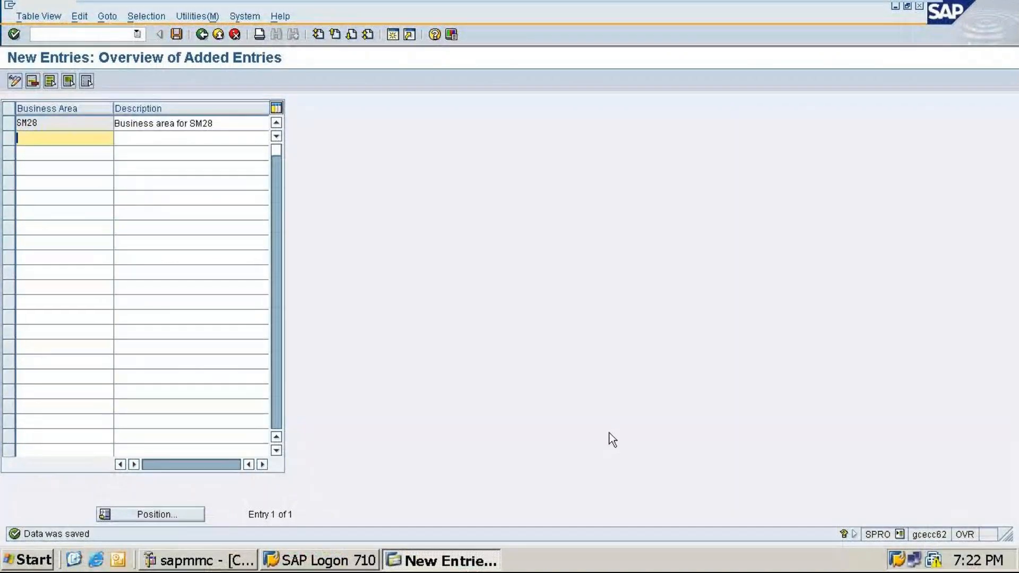
mouse_move(884, 4)
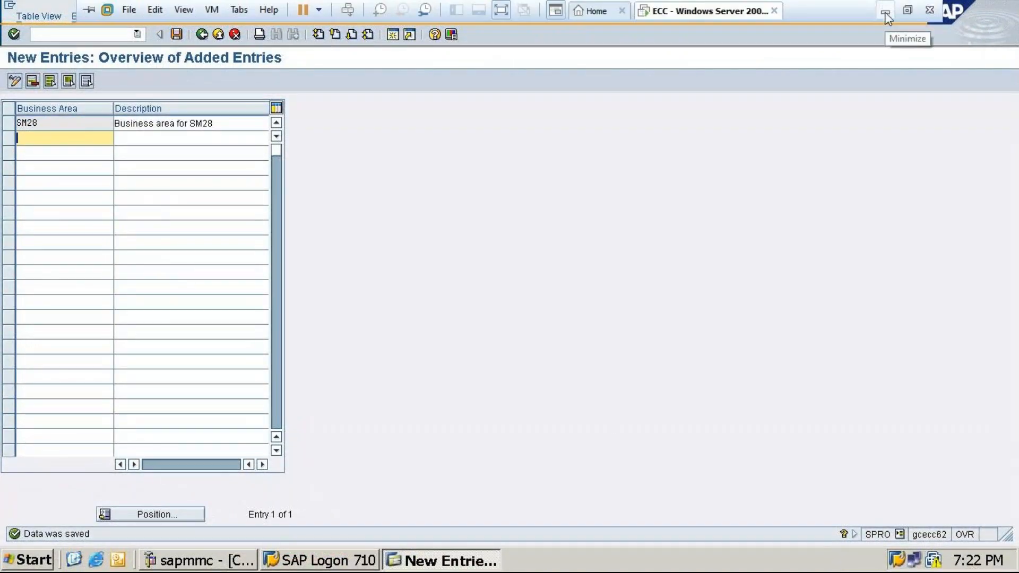
left_click(208, 33)
left_click(138, 515)
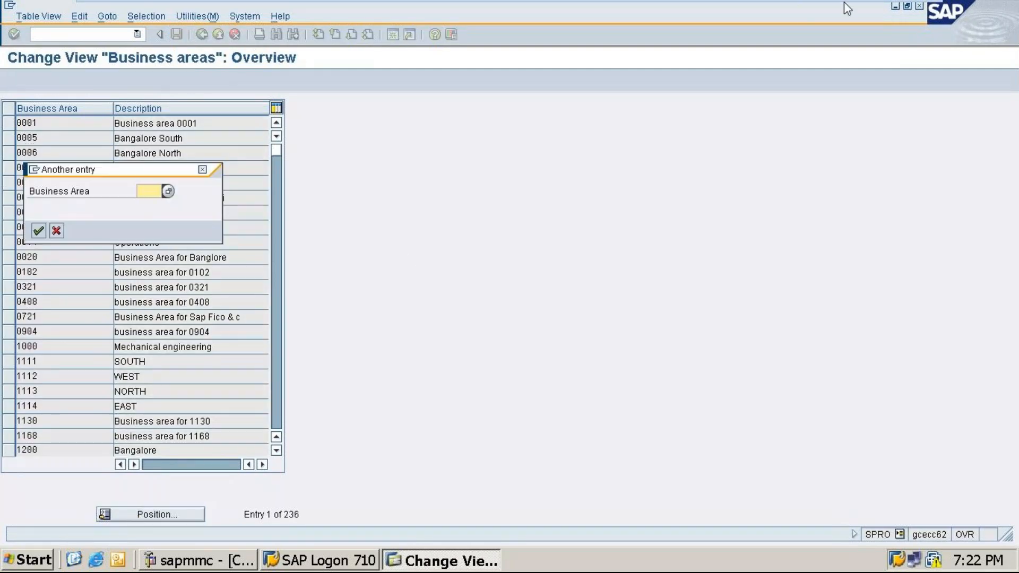
left_click(886, 7)
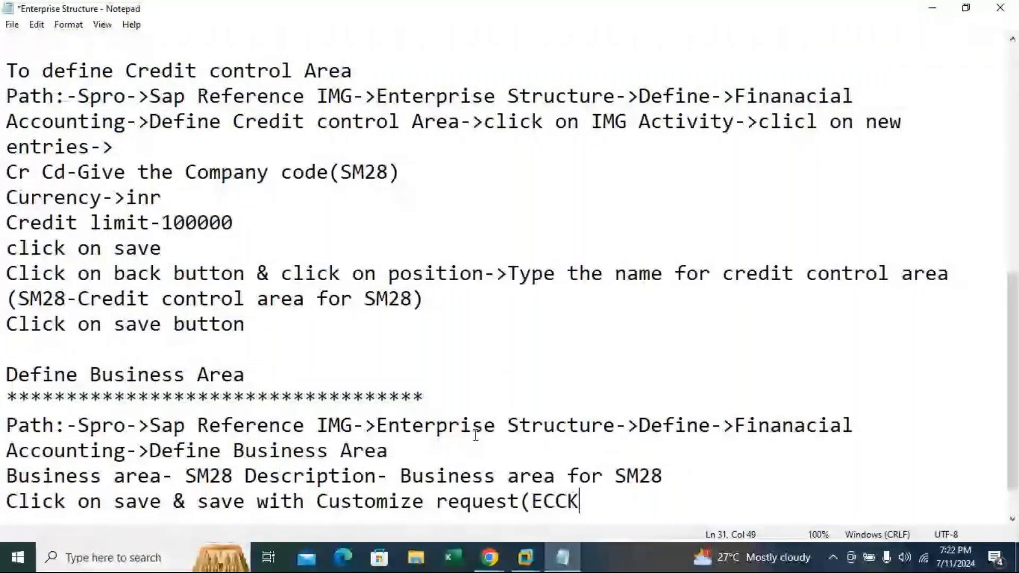
Remove "(ECCK" from the end of the customize request line and start a new line below it.
key("BackSpace")
key("BackSpace")
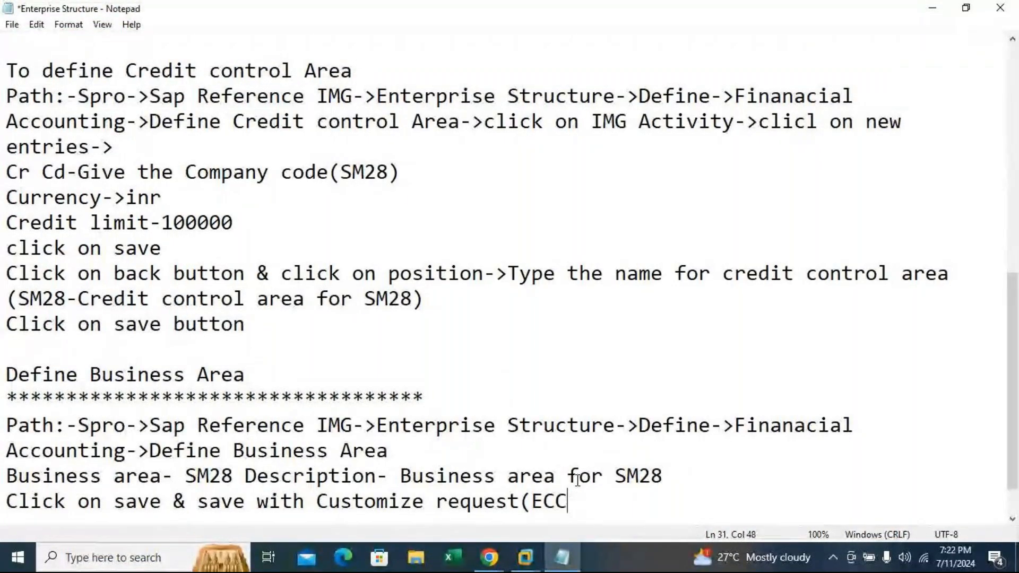
key("BackSpace")
key("BackSpace")
key("BackSpace")
key("Return")
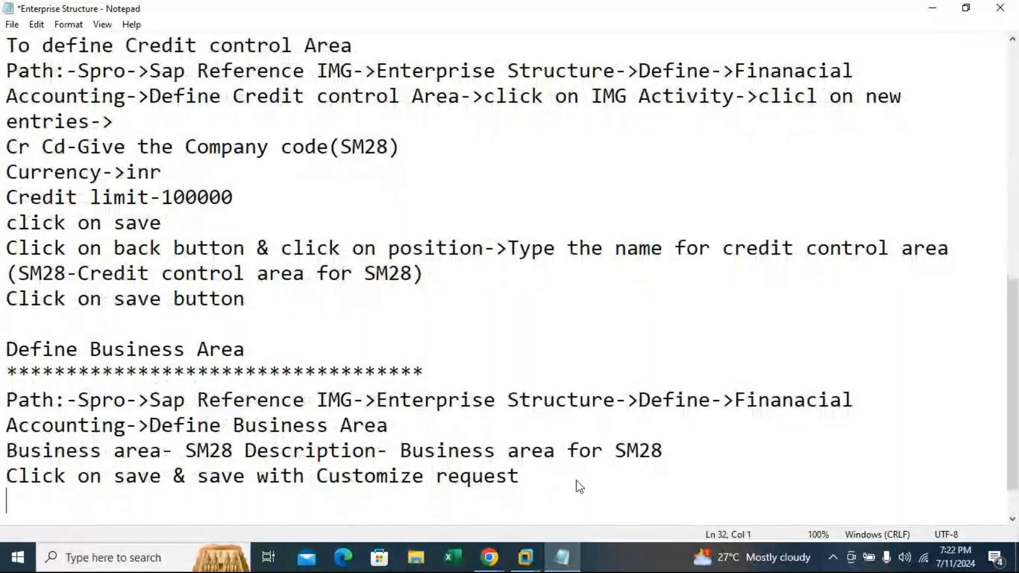
Add "Click on position-" as the next instruction in the "Define Business Area" section.
type("Clic")
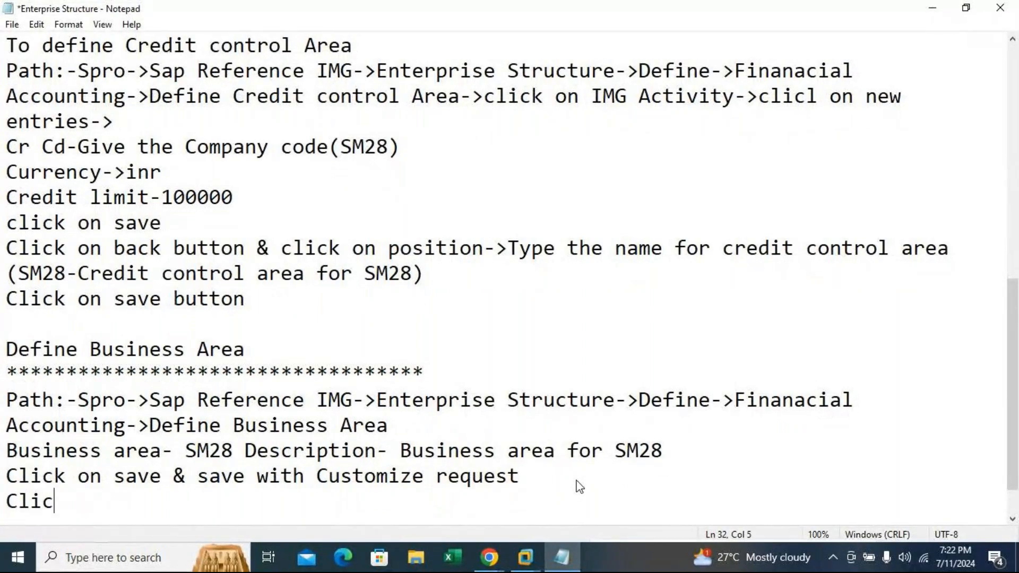
type("k con")
key("BackSpace")
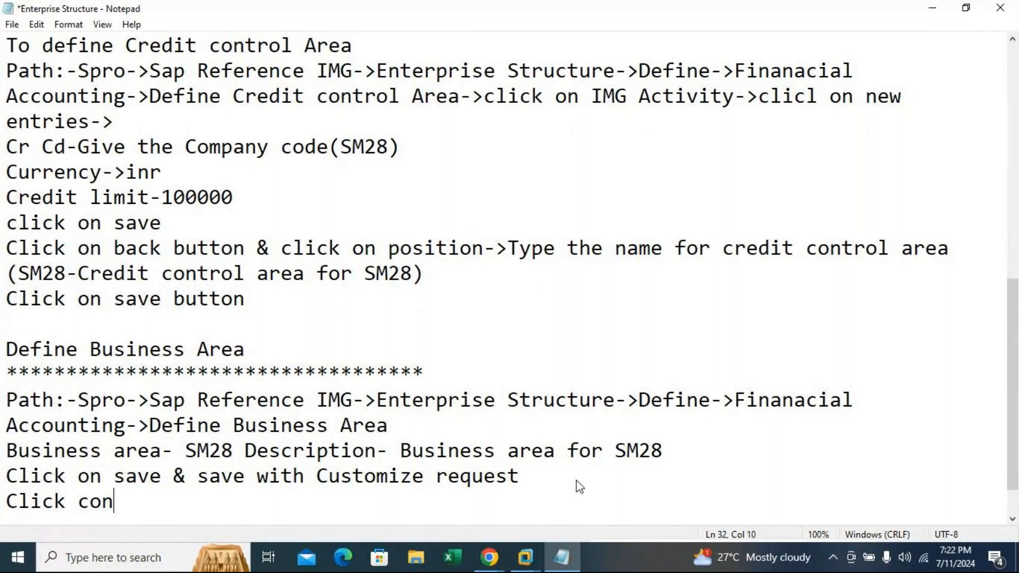
key("BackSpace")
key("BackSpace")
key("BackSpace")
type("on position-")
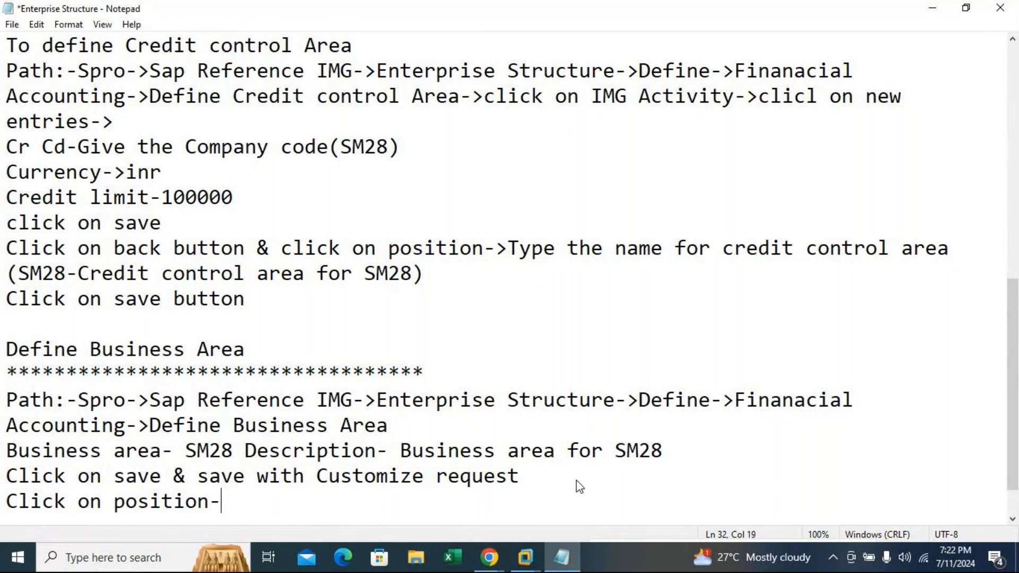
type(" give the")
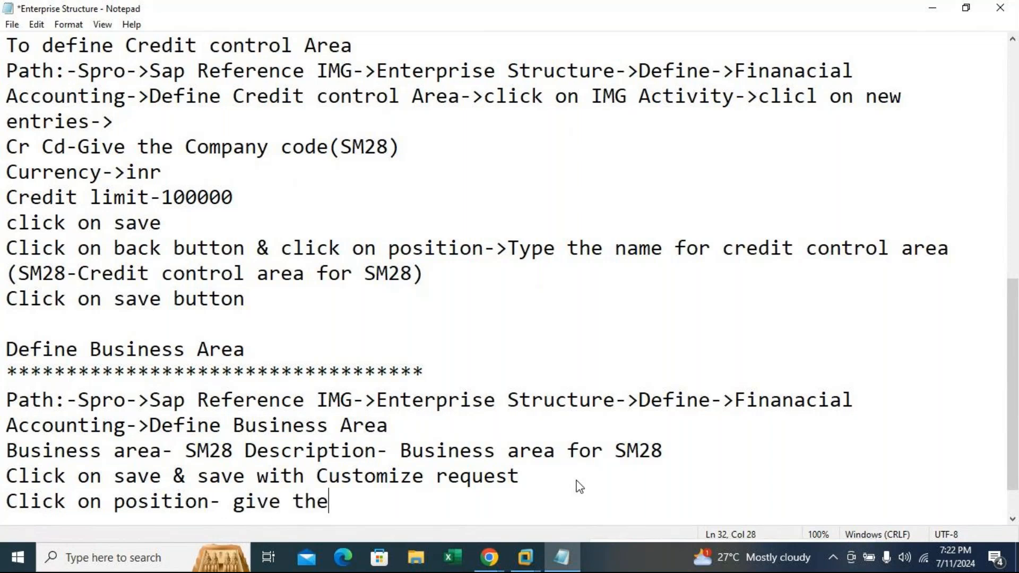
key("BackSpace")
key("BackSpace")
key("BackSpace")
key("BackSpace")
key("BackSpace")
key("BackSpace")
key("BackSpace")
key("BackSpace")
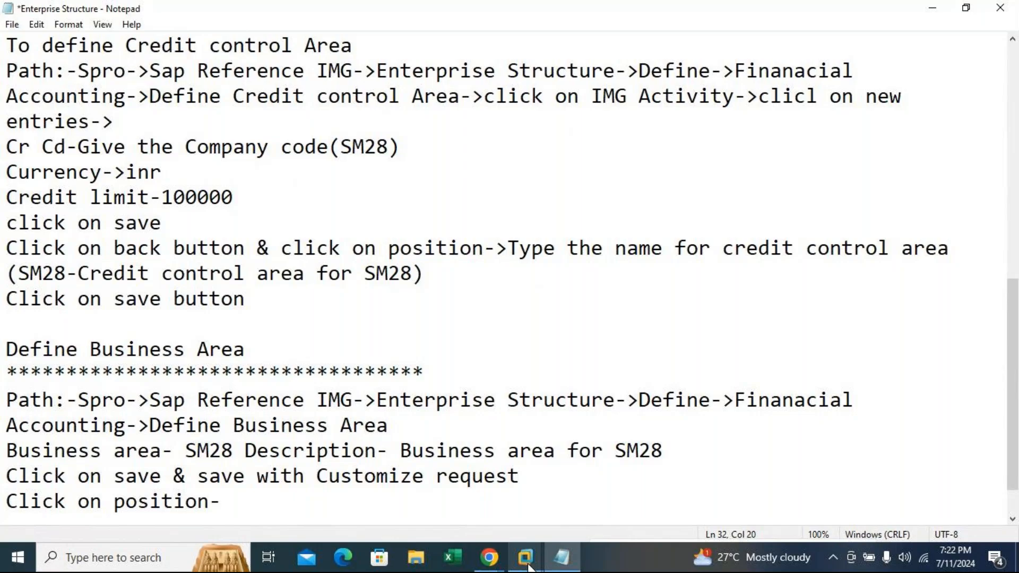
Check the position prompt in SAP, and complete the "Click on position-" line in the notes with "type the business area- SM28".
mouse_move(526, 557)
left_click(623, 462)
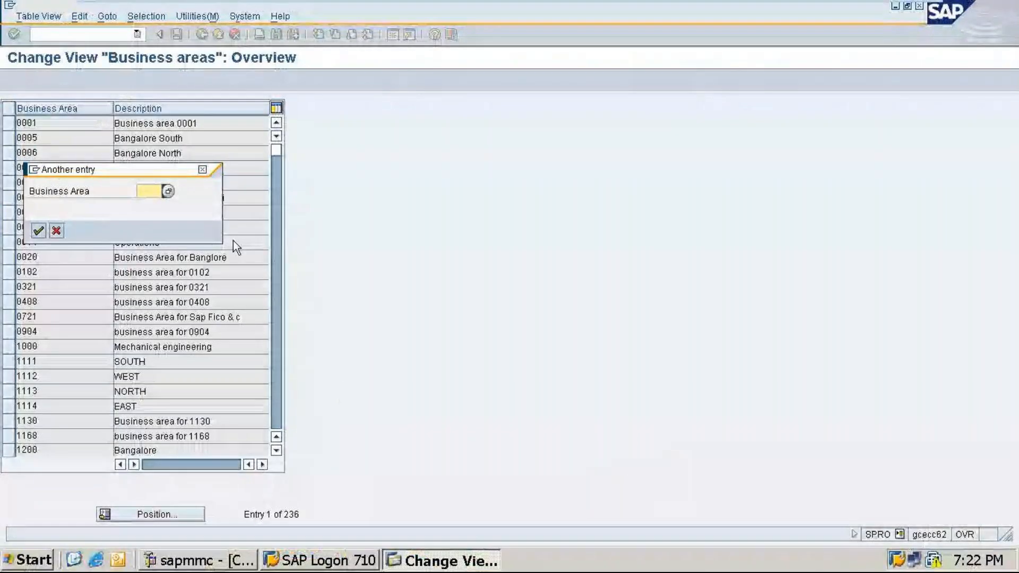
left_click(888, 9)
type("ty")
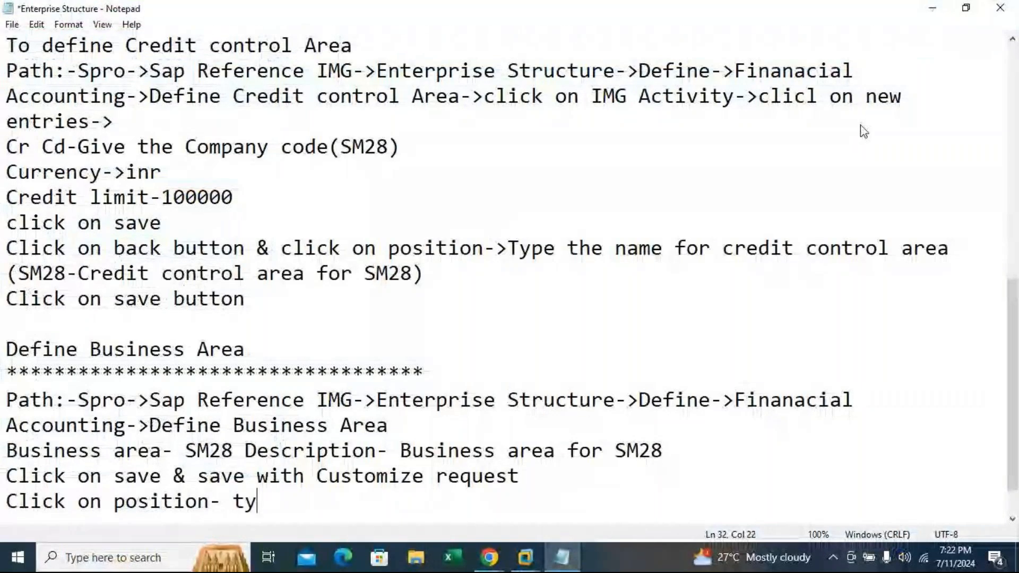
type("pe t")
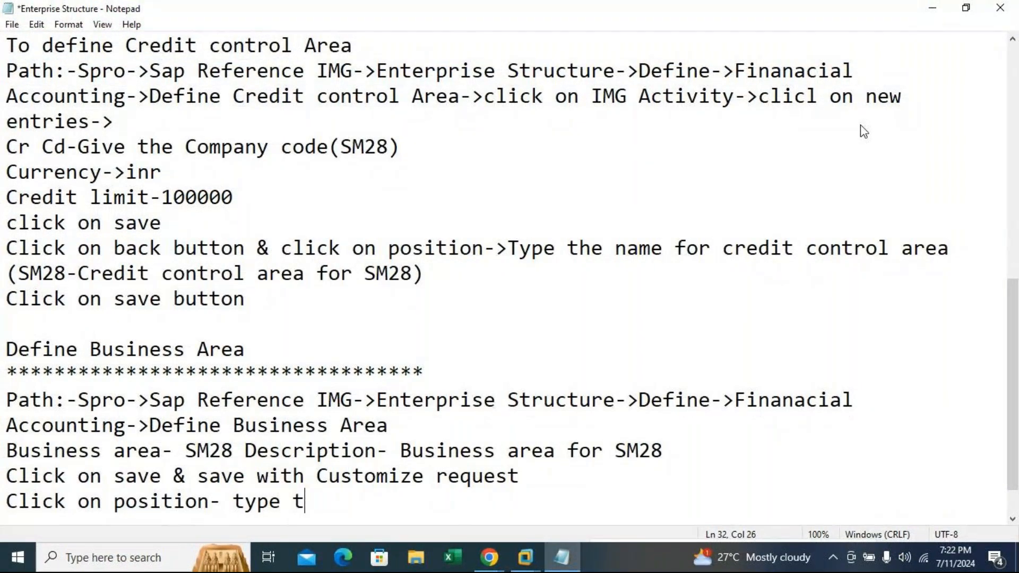
type("he busine")
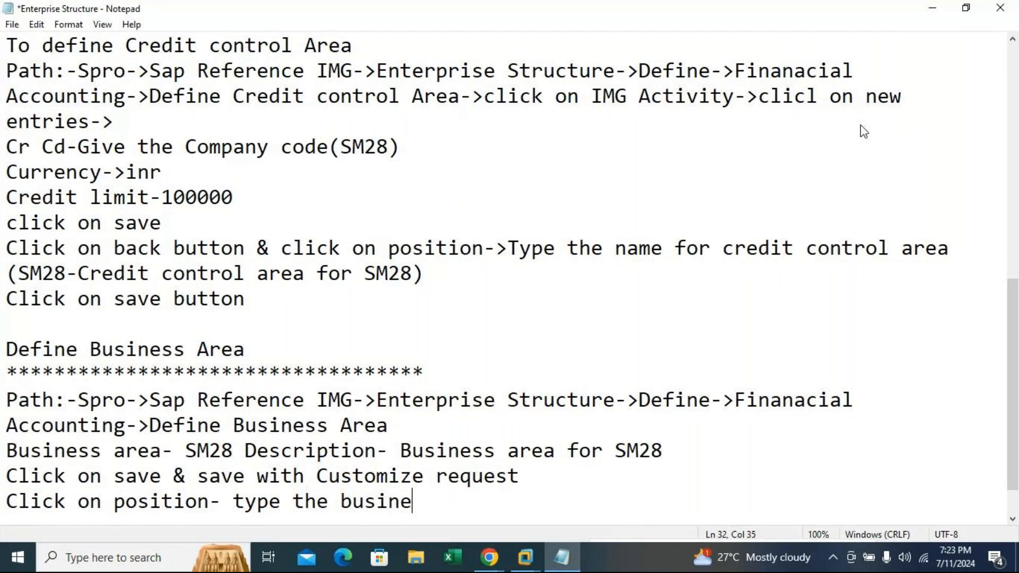
type("ss area- SM28")
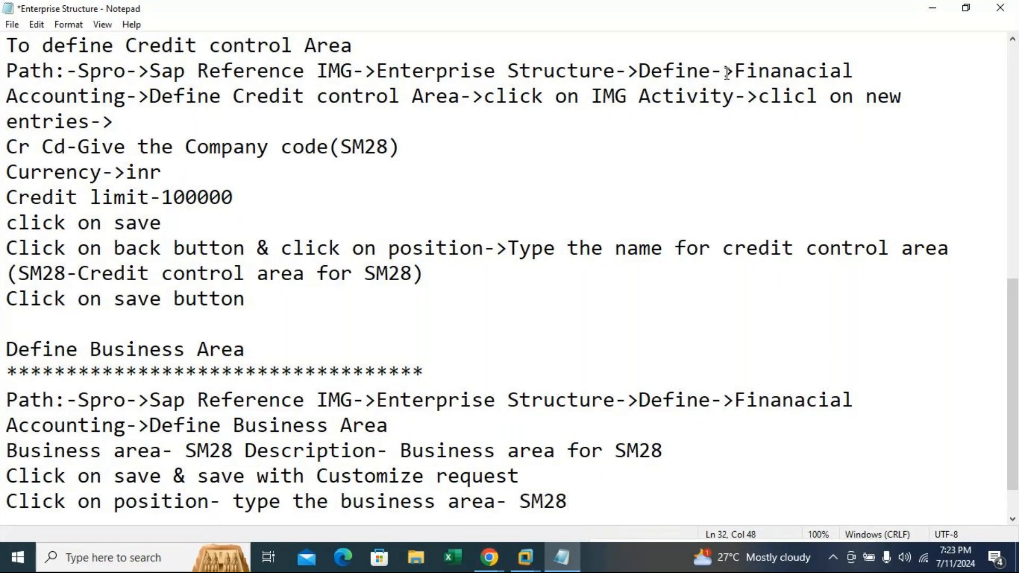
Review the company, company code and credit control area sections of the notes, and save the file.
scroll(576, 289, "up", 5)
scroll(576, 289, "up", 1)
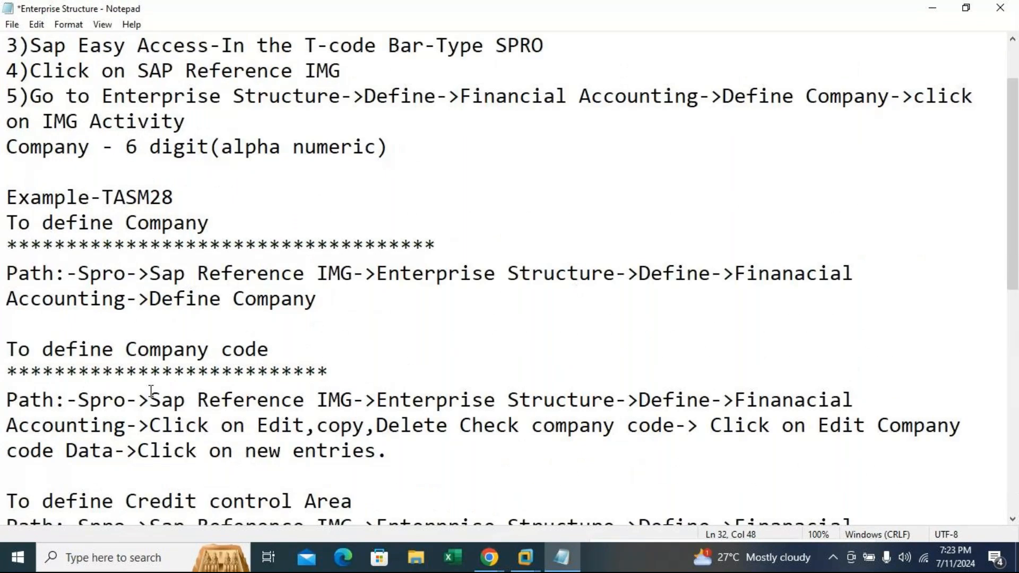
left_click(395, 463)
scroll(661, 319, "down", 4)
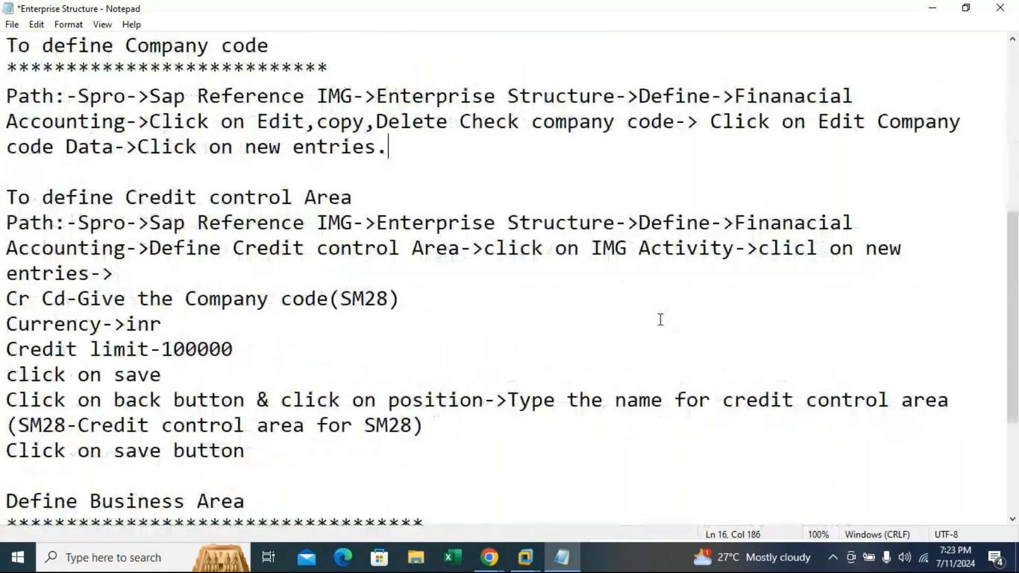
scroll(482, 290, "up", 2)
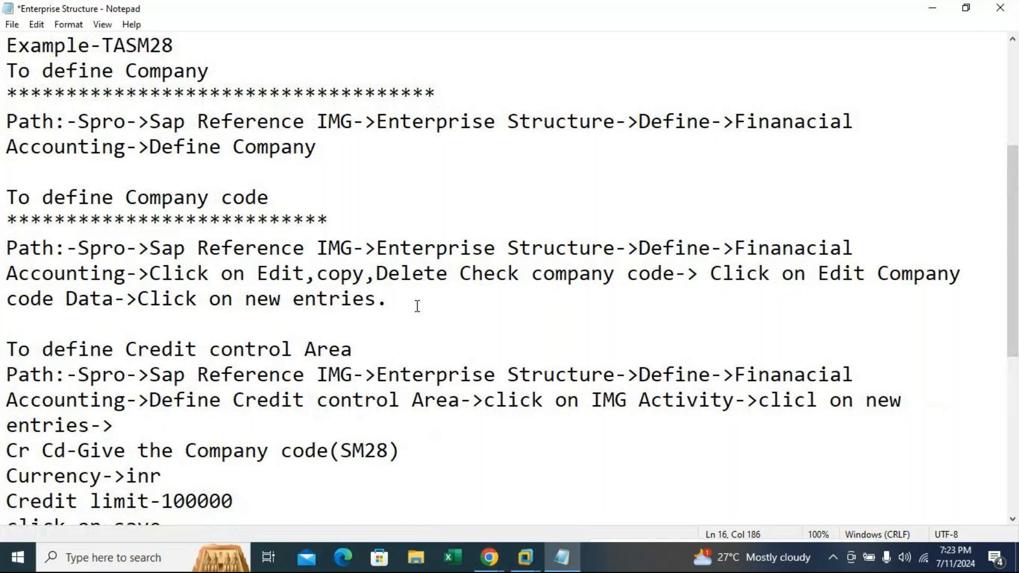
scroll(393, 353, "down", 5)
key("ctrl+s")
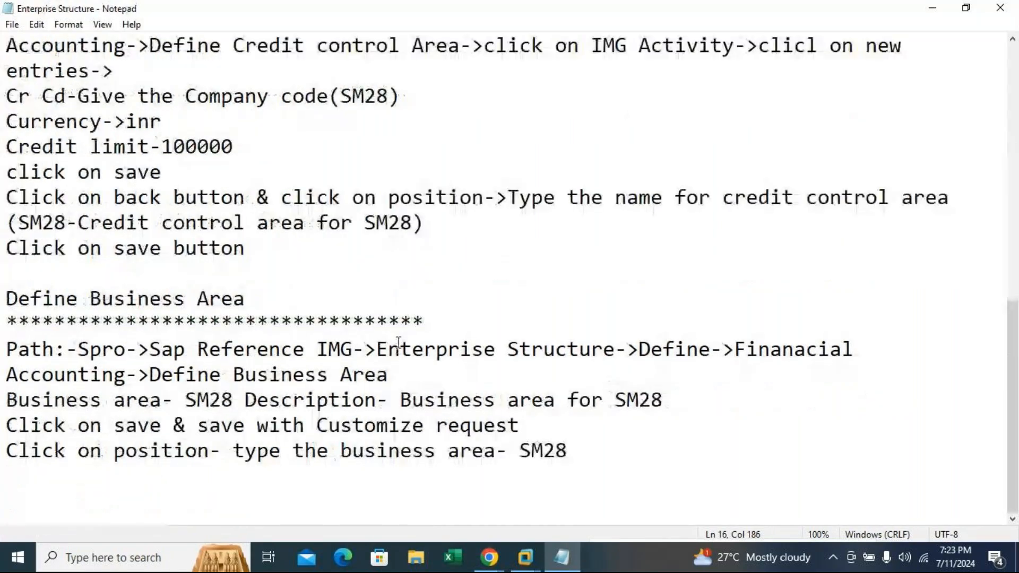
In the SAP virtual machine, position the business areas overview at SM28, and save it before returning to the IMG structure.
left_click(525, 564)
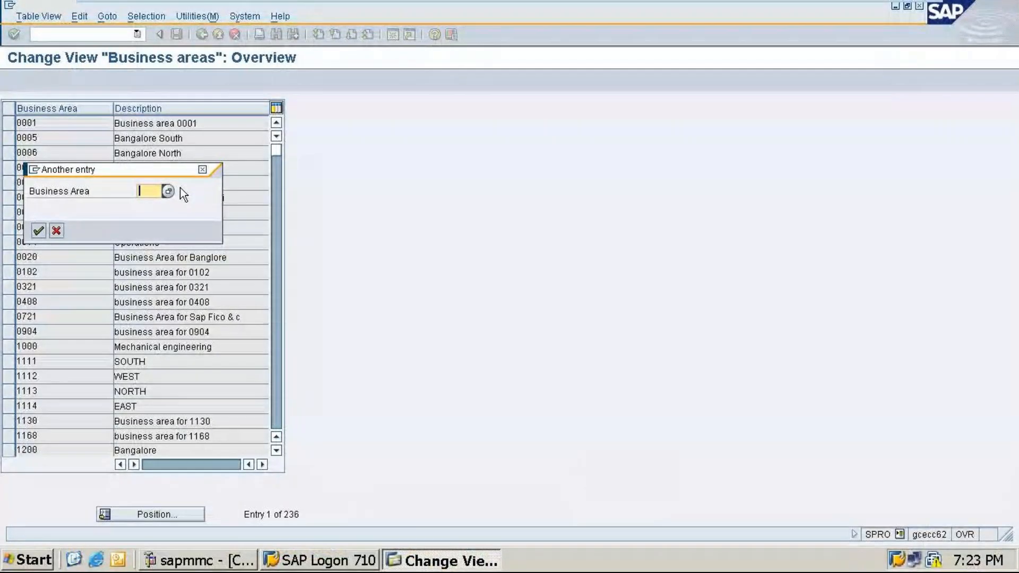
type("sm28")
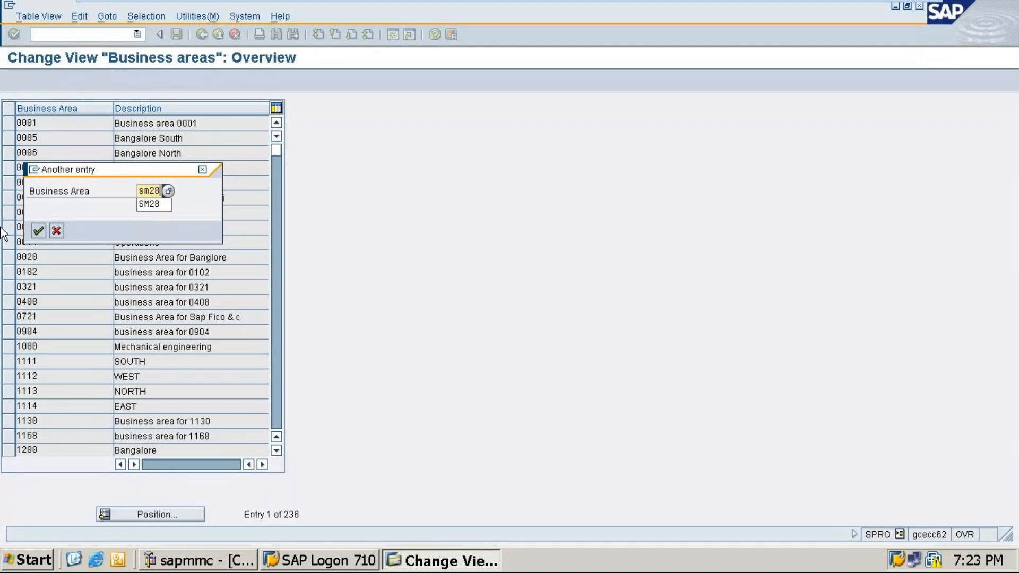
left_click(38, 231)
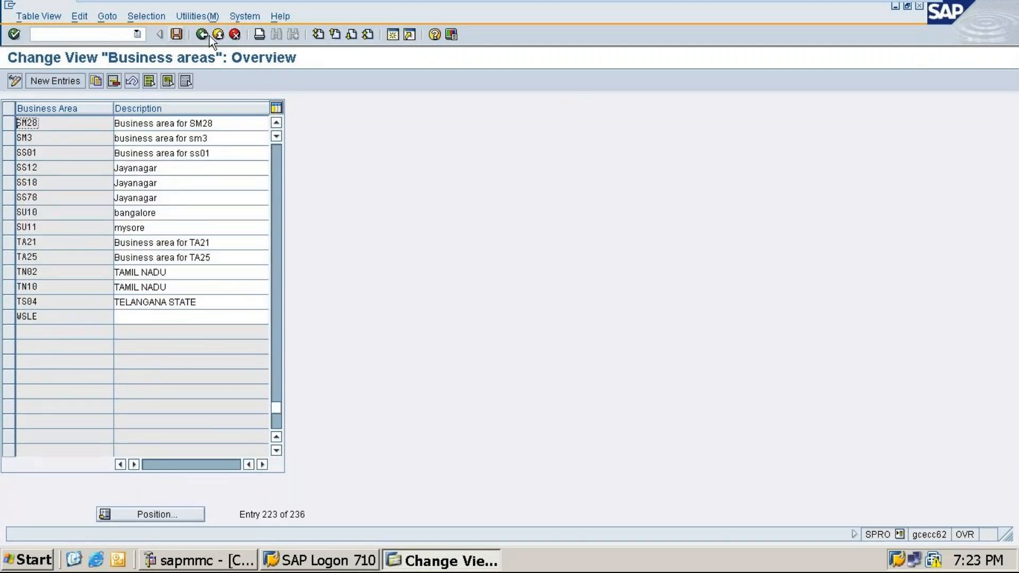
left_click(181, 31)
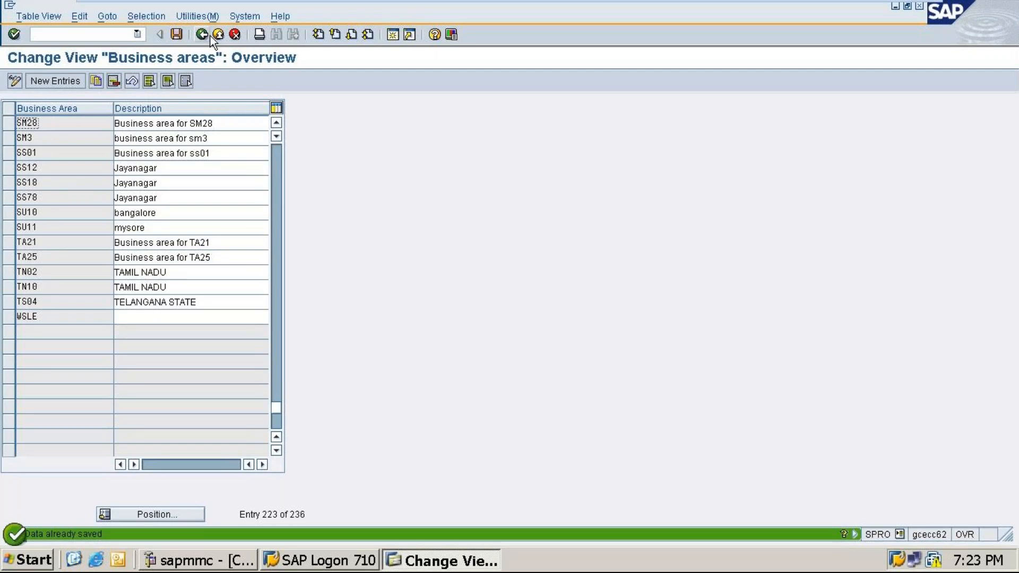
left_click(211, 36)
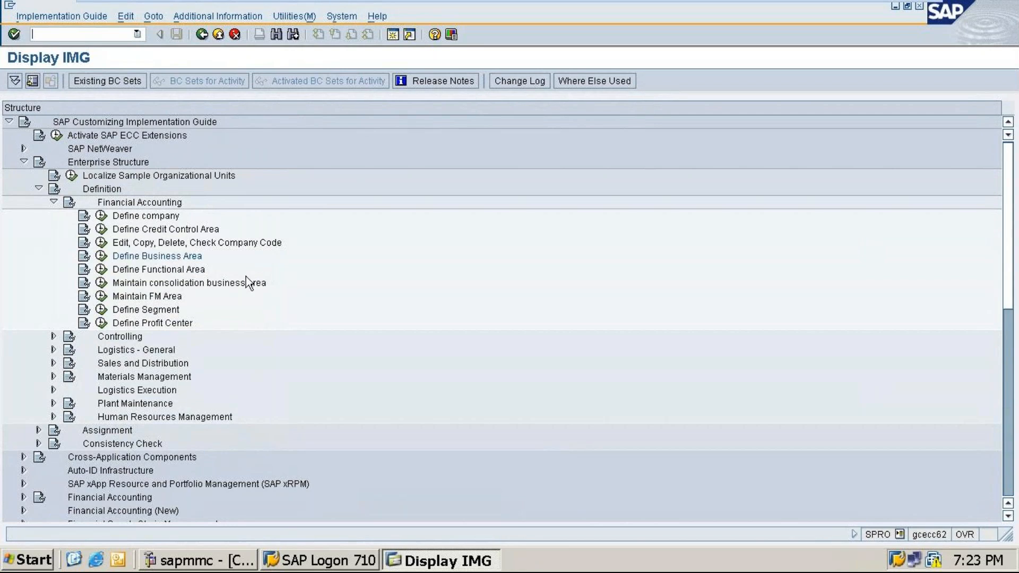
Expand Assignment and its Financial Accounting node under Enterprise Structure, and return to the Notepad notes.
left_click(38, 430)
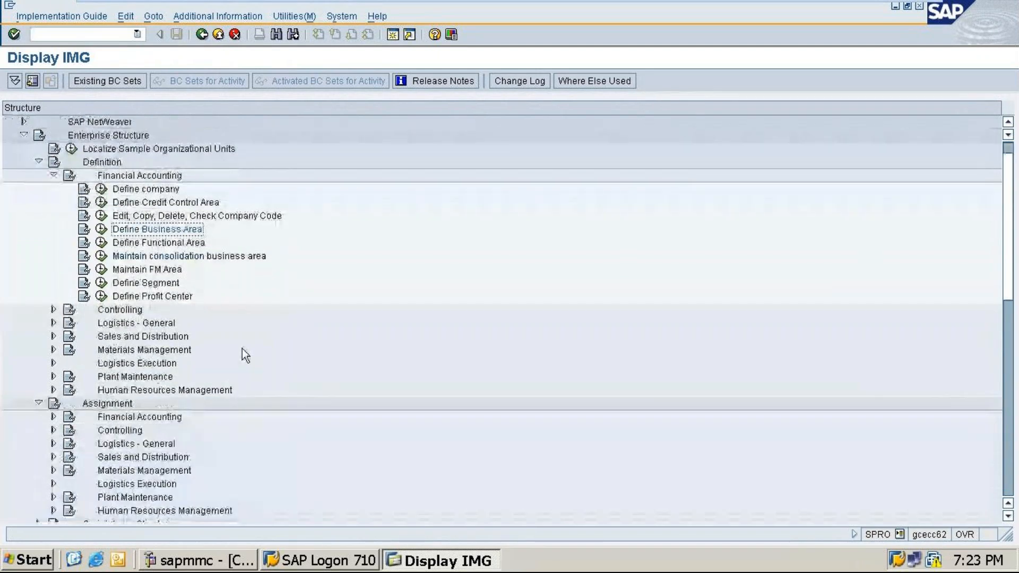
left_click(53, 417)
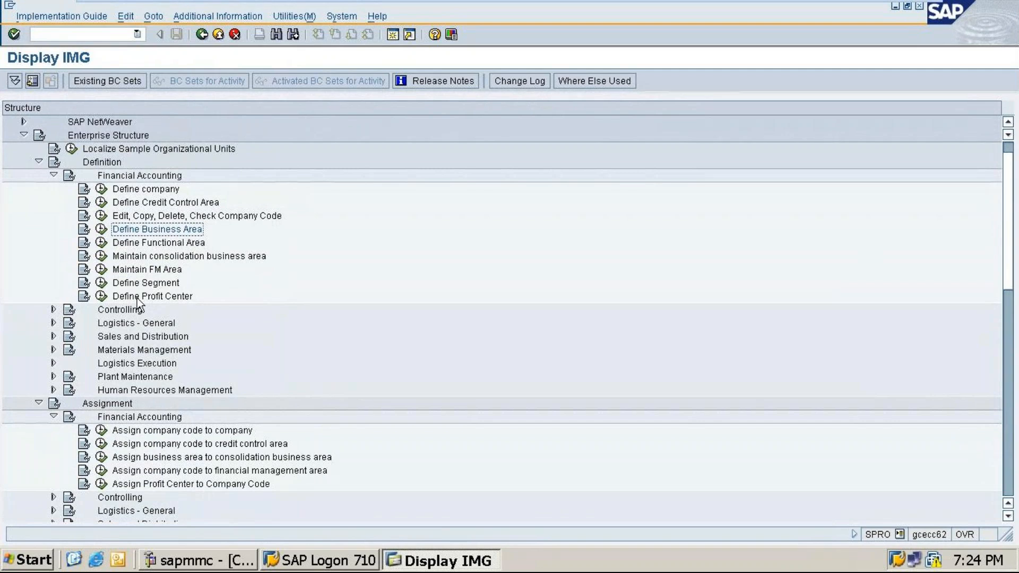
mouse_move(883, 5)
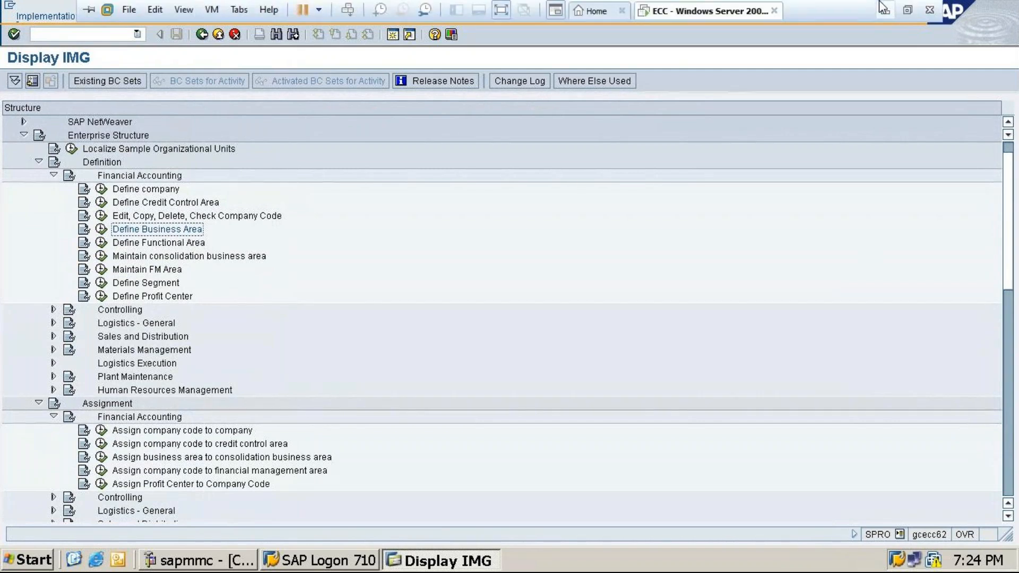
left_click(883, 8)
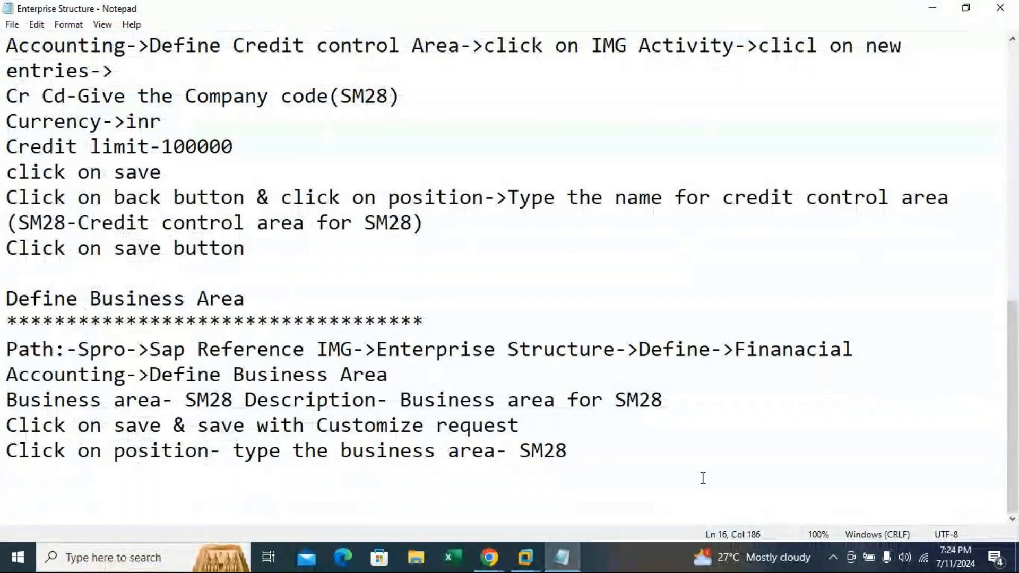
Below the business area notes, add the heading "Assign Company code to Company" with a row of asterisks beneath it.
left_click(616, 470)
left_click(571, 456)
key("Return")
key("Return")
type("A")
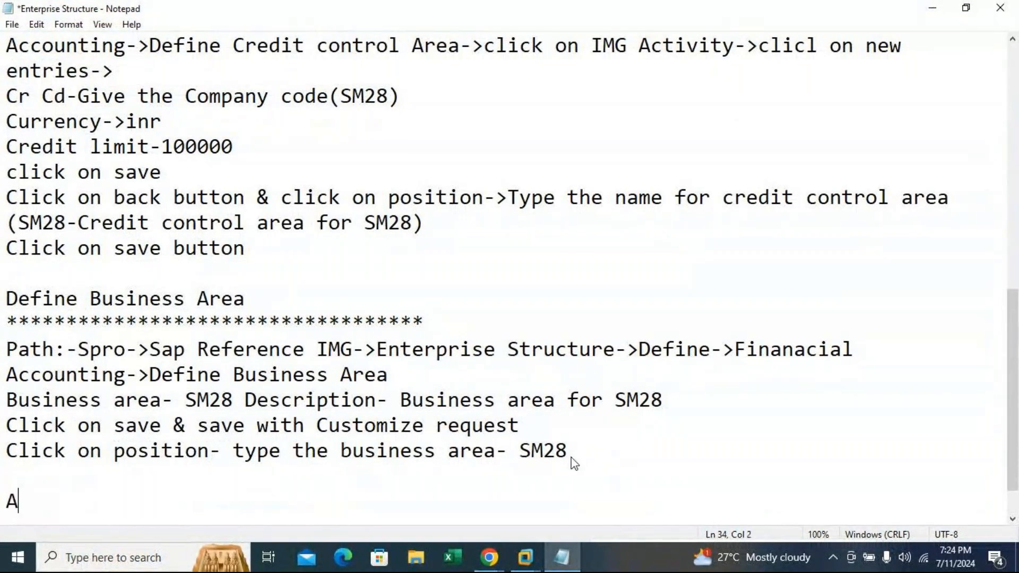
type("ssign Com")
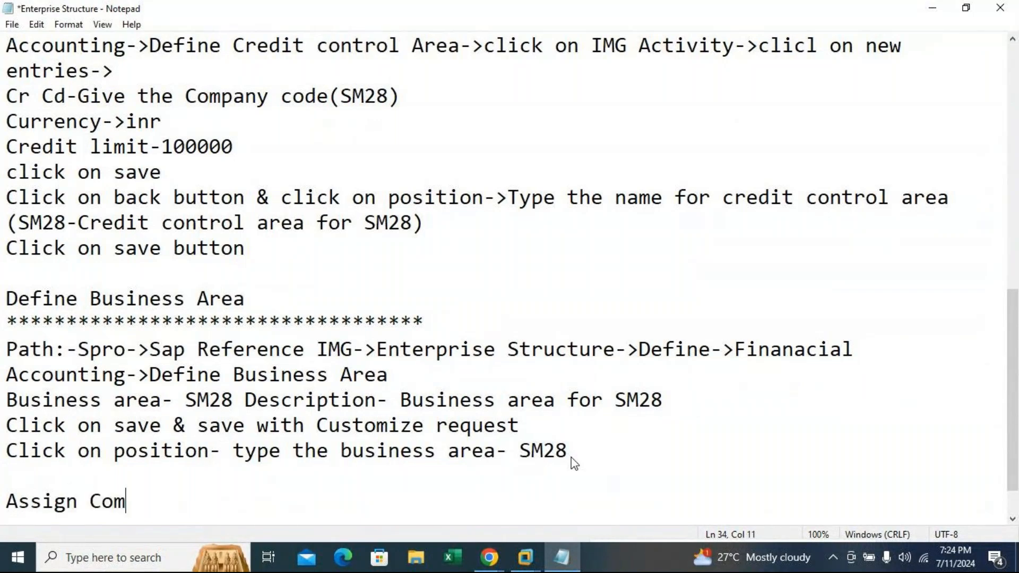
type("pany c")
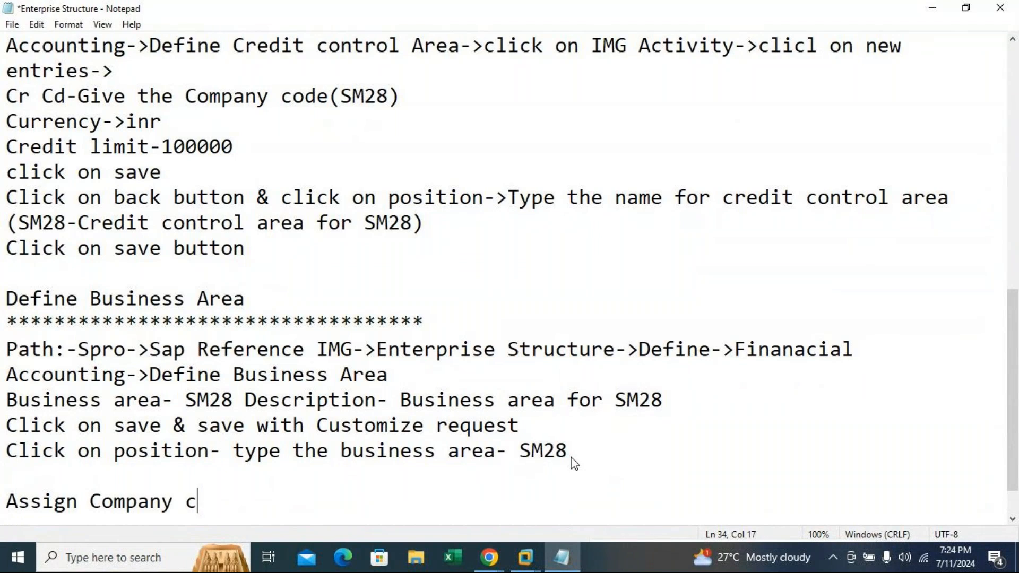
type("ode to Company")
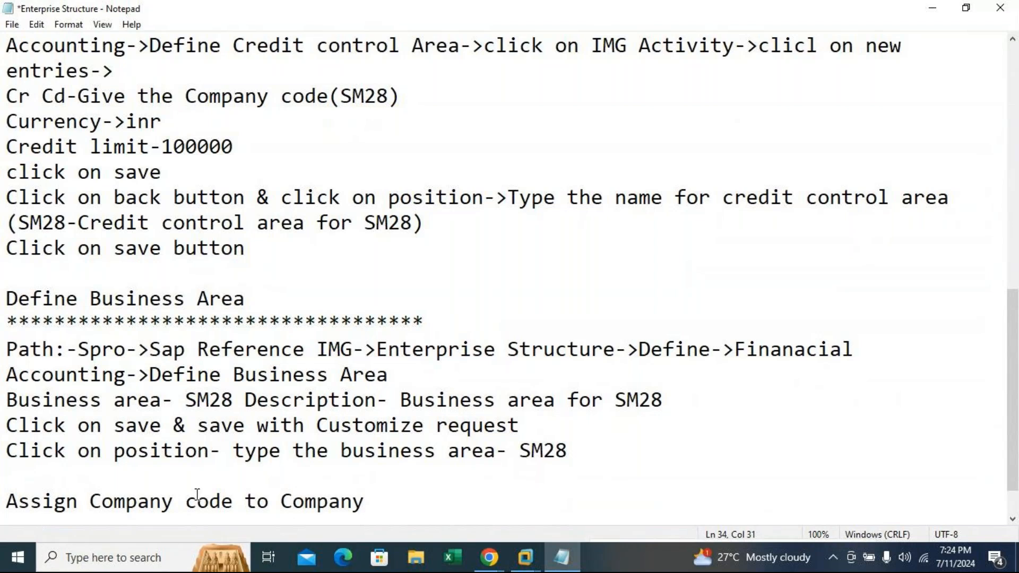
key("Return")
type("*****")
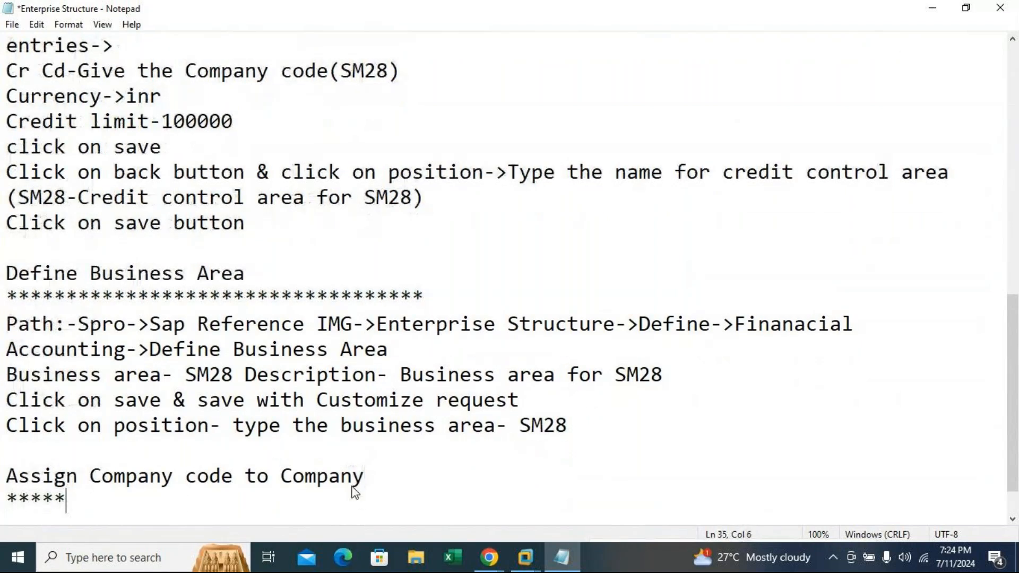
type("*********************************************")
key("Return")
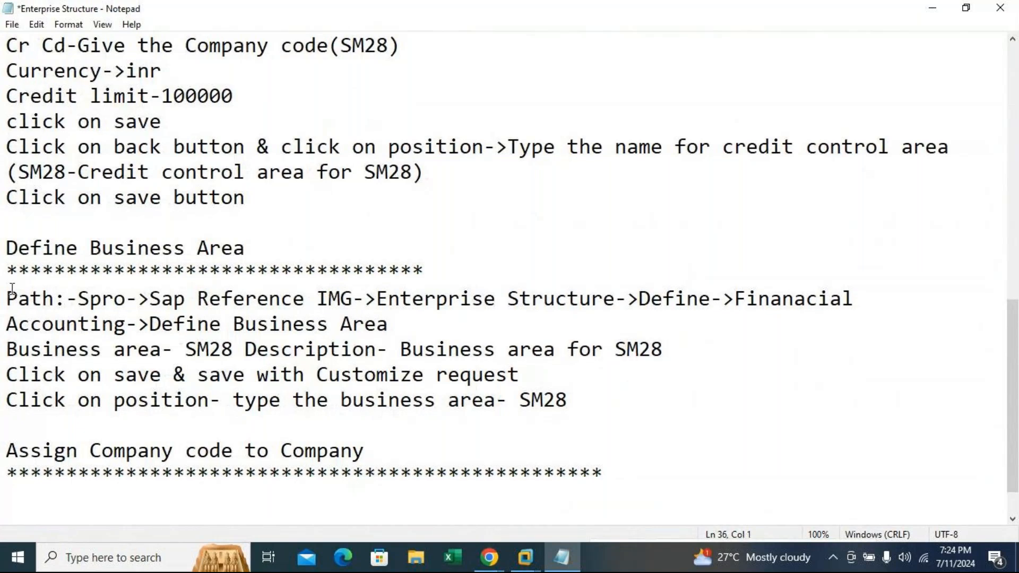
Copy "Path:-Spro->Sap Reference IMG->Enterprise Structure->" from the business area section to the line below the new heading's asterisks.
left_click_drag(6, 298, 636, 293)
key("ctrl+c")
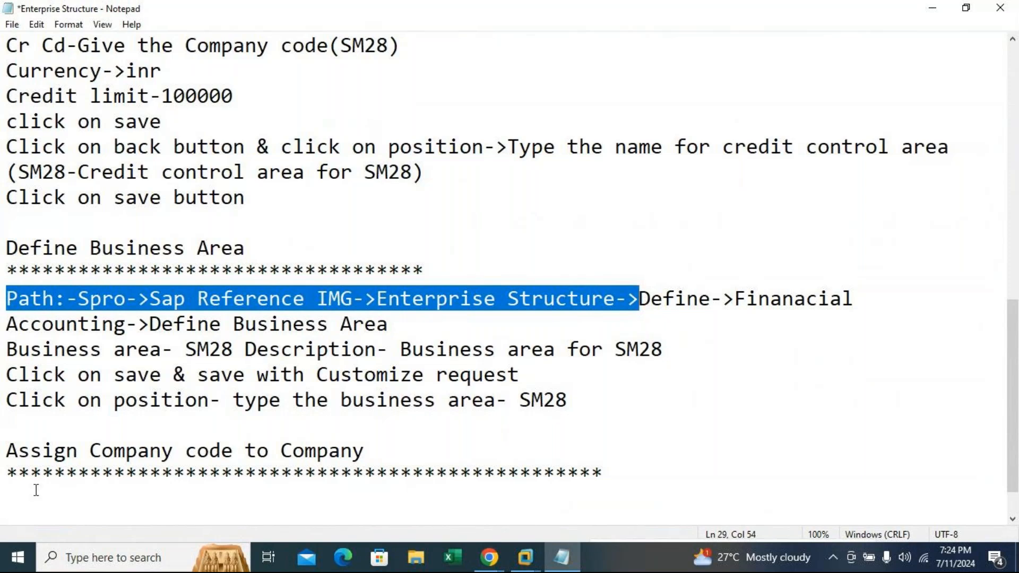
left_click(20, 490)
key("ctrl+v")
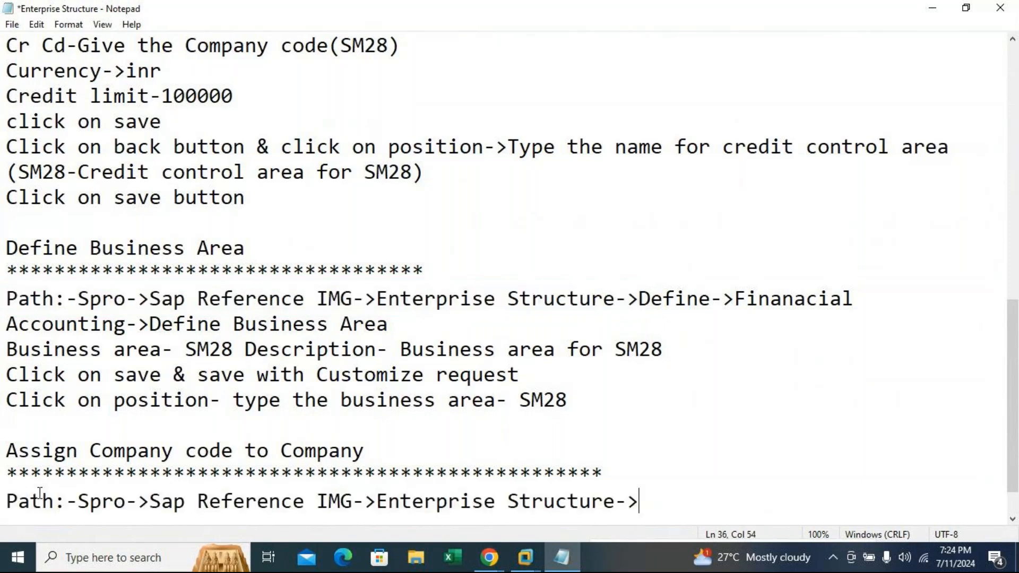
In the SAP virtual machine, collapse the Definition node under Enterprise Structure, leaving the Assignment node expanded.
mouse_move(526, 558)
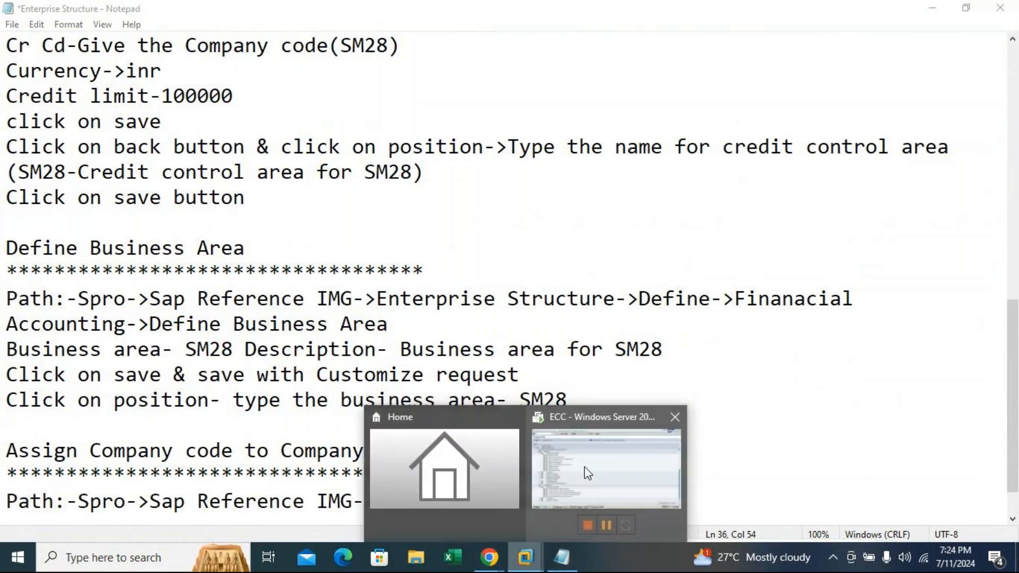
left_click(585, 467)
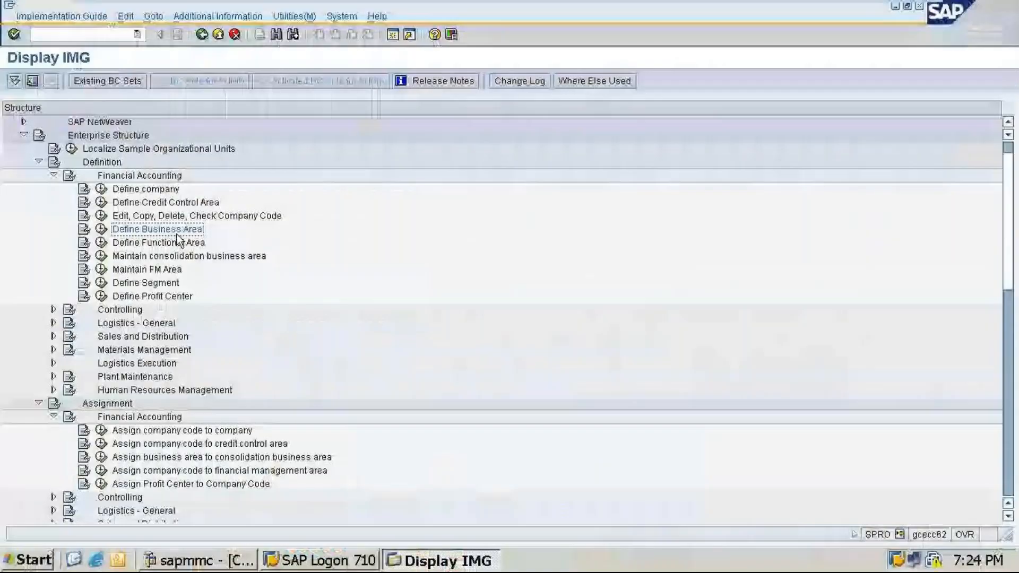
left_click(40, 160)
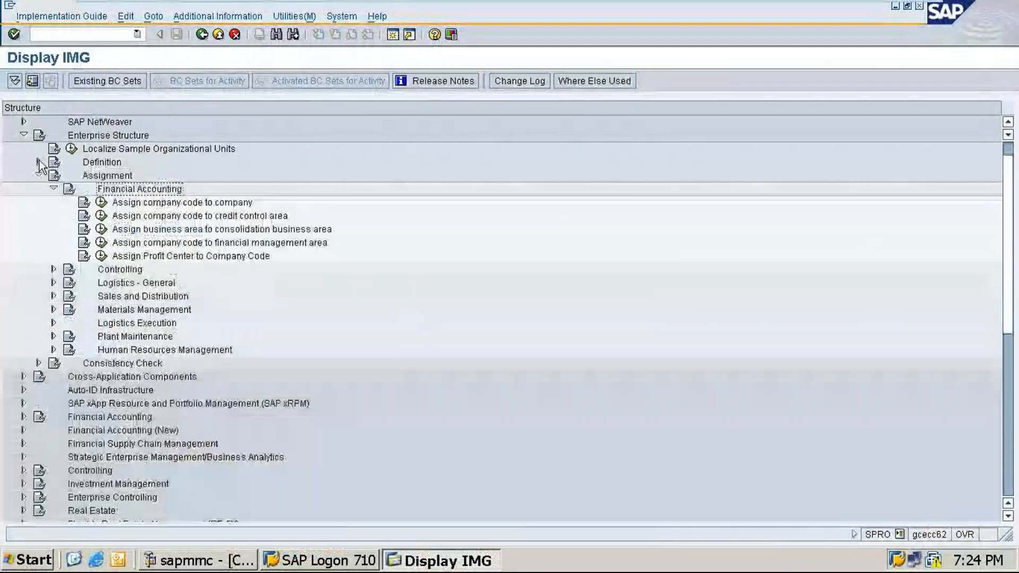
left_click(24, 135)
left_click(24, 136)
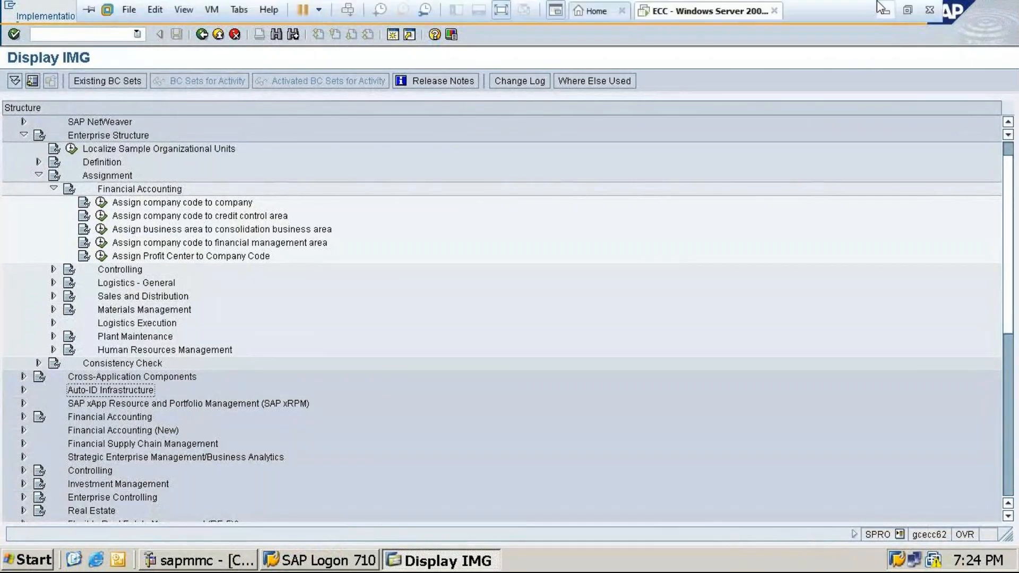
Return to the Notepad notes and extend the new path with "Assignment->".
left_click(881, 7)
type("Assignment")
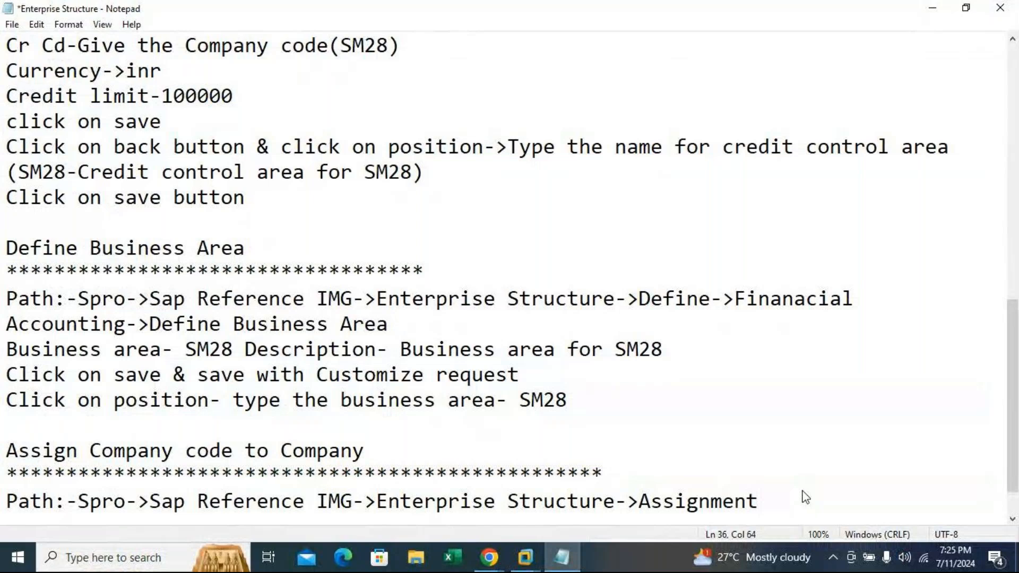
type("->")
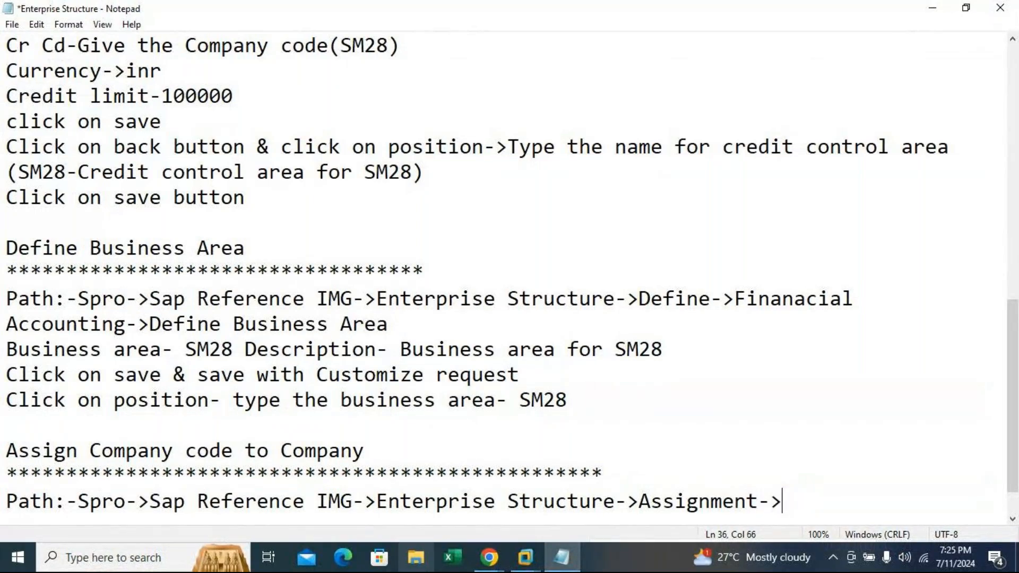
Check the Assignment branch in SAP, and copy "Finanacial Accounting" from the business area path to the end of the new path in Notepad.
mouse_move(524, 560)
left_click(605, 489)
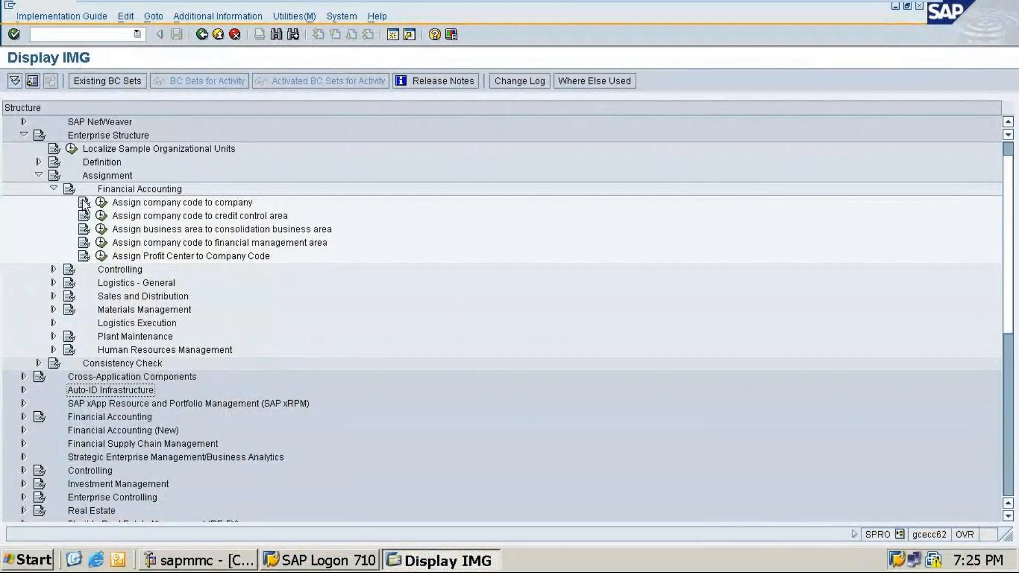
mouse_move(771, 4)
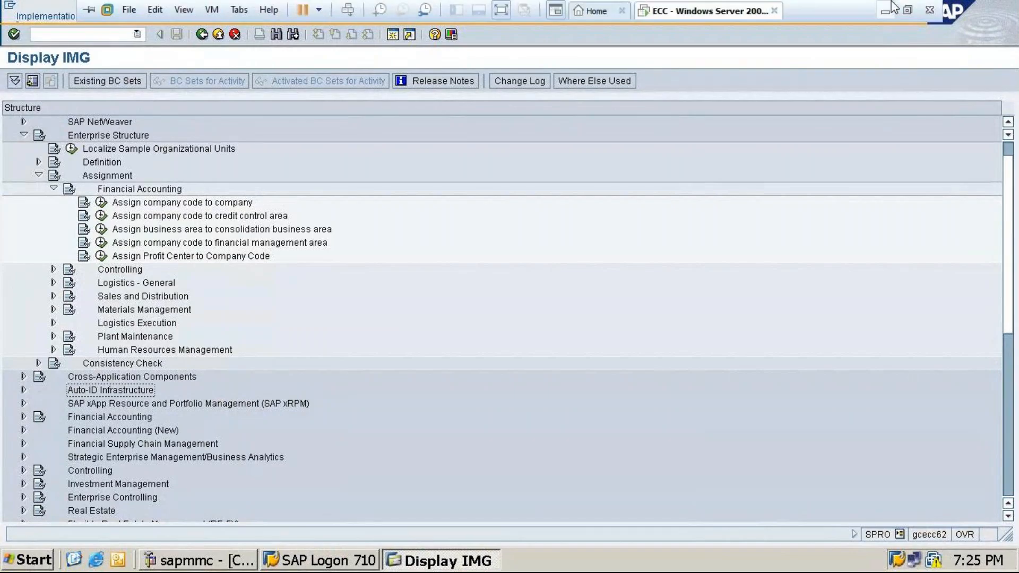
left_click(888, 8)
left_click_drag(735, 299, 129, 332)
key("ctrl+c")
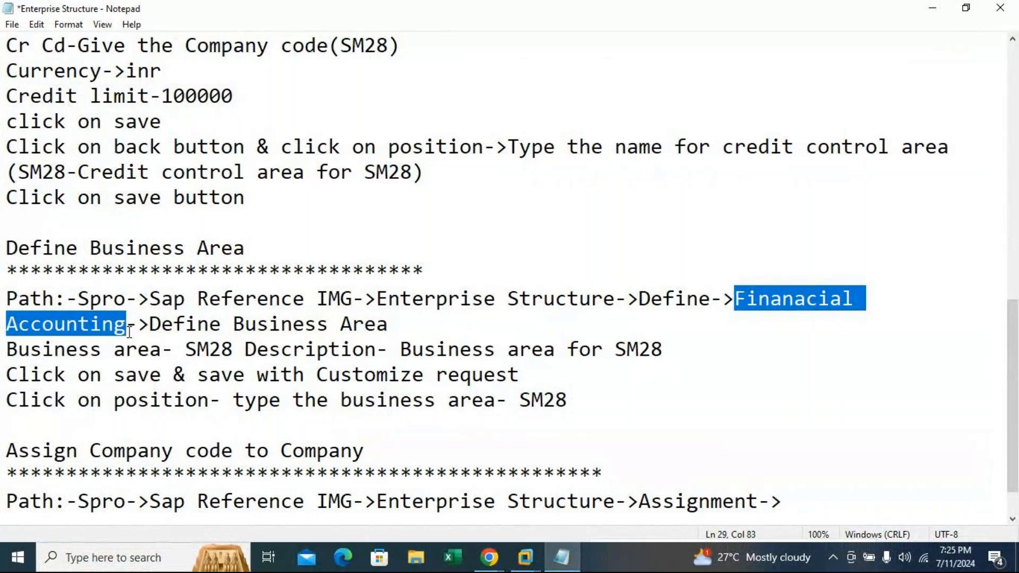
left_click(789, 488)
key("ctrl+v")
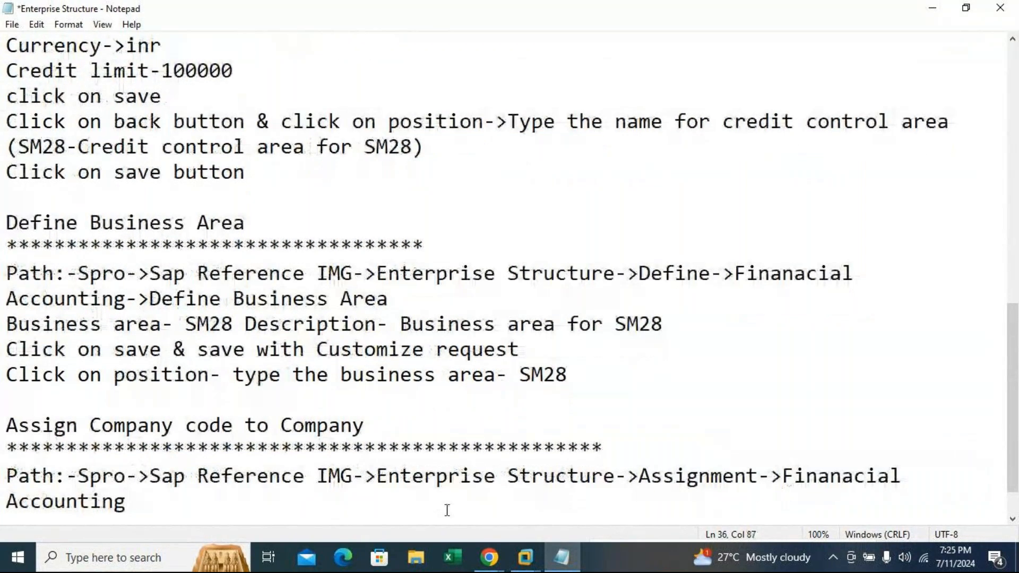
Continue the path with "->Assign company code to company->".
type("->Assign c")
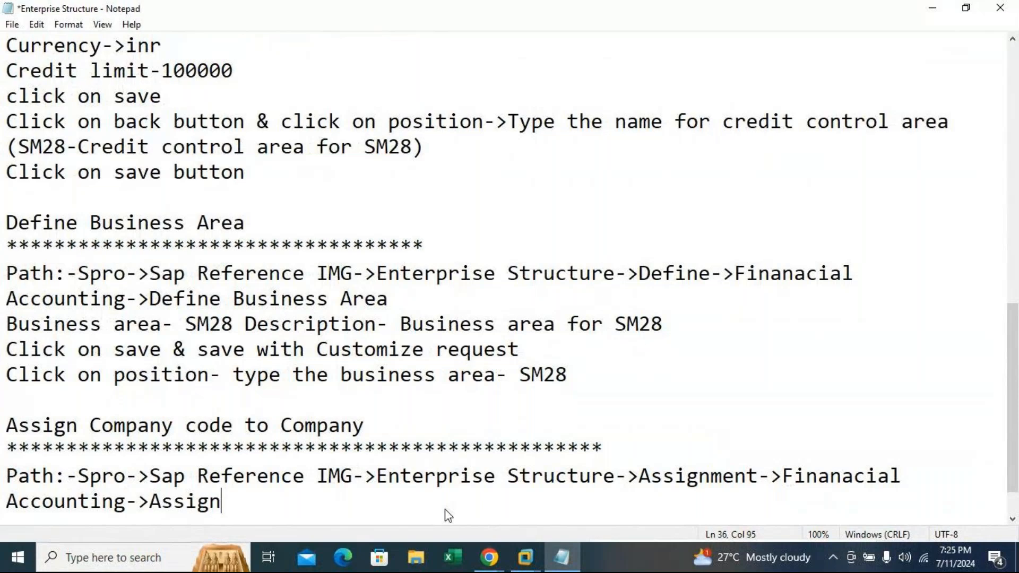
type("ompant")
key("BackSpace")
type("y")
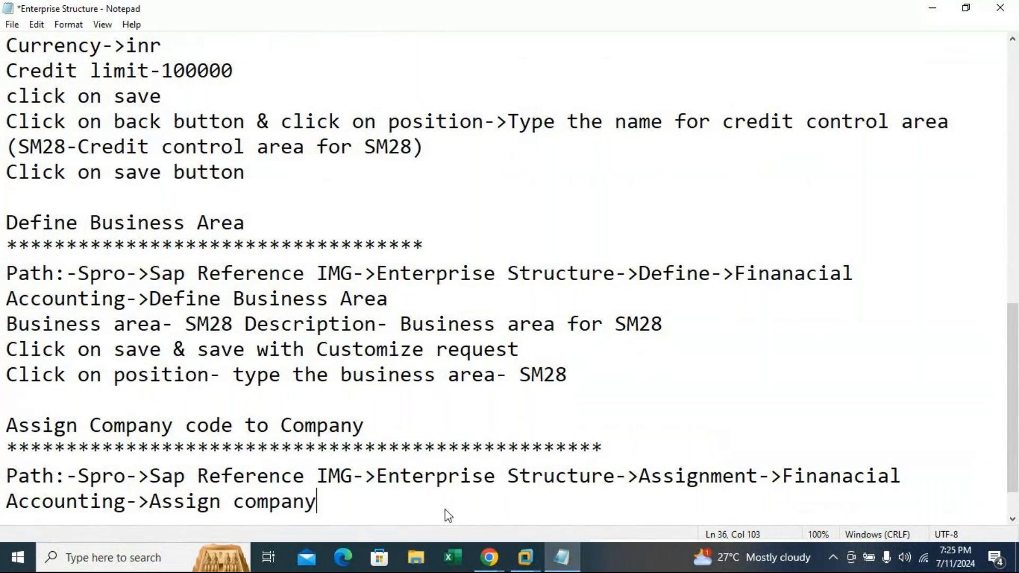
type(" code t")
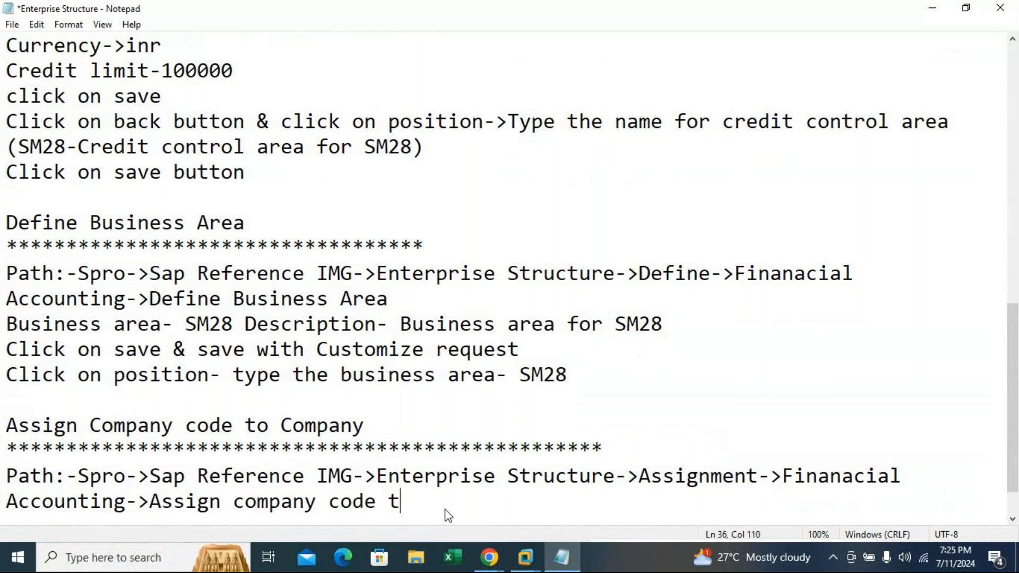
type("o company->")
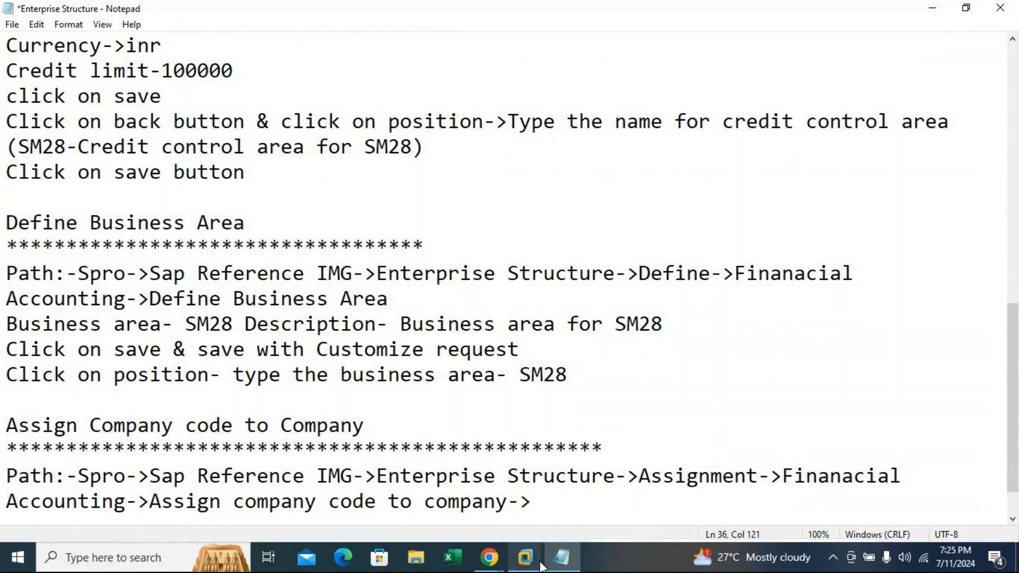
Switch to the SAP virtual machine, open the Assign company code to company activity, and bring up its company code position prompt.
mouse_move(525, 557)
left_click(592, 480)
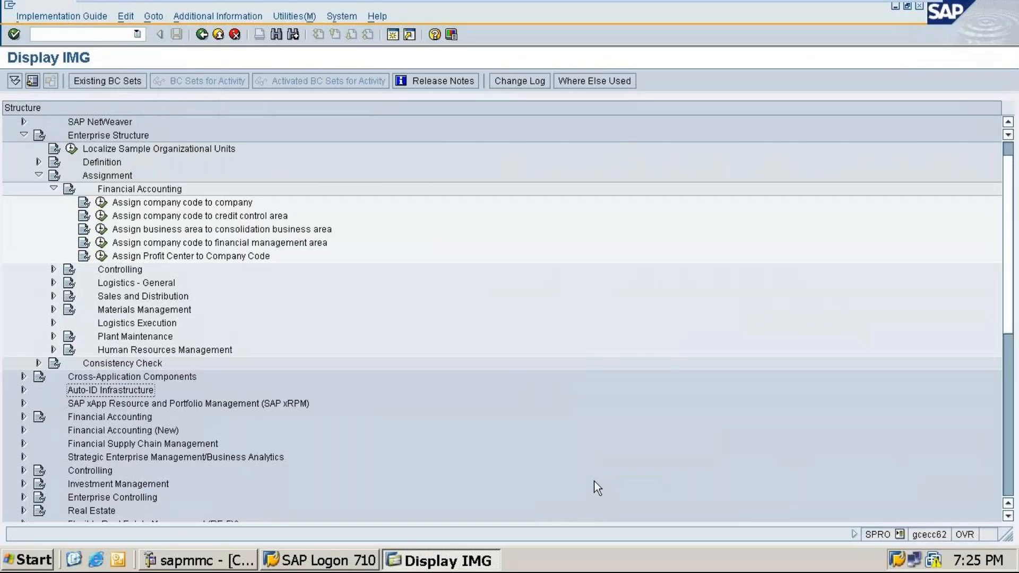
left_click(102, 204)
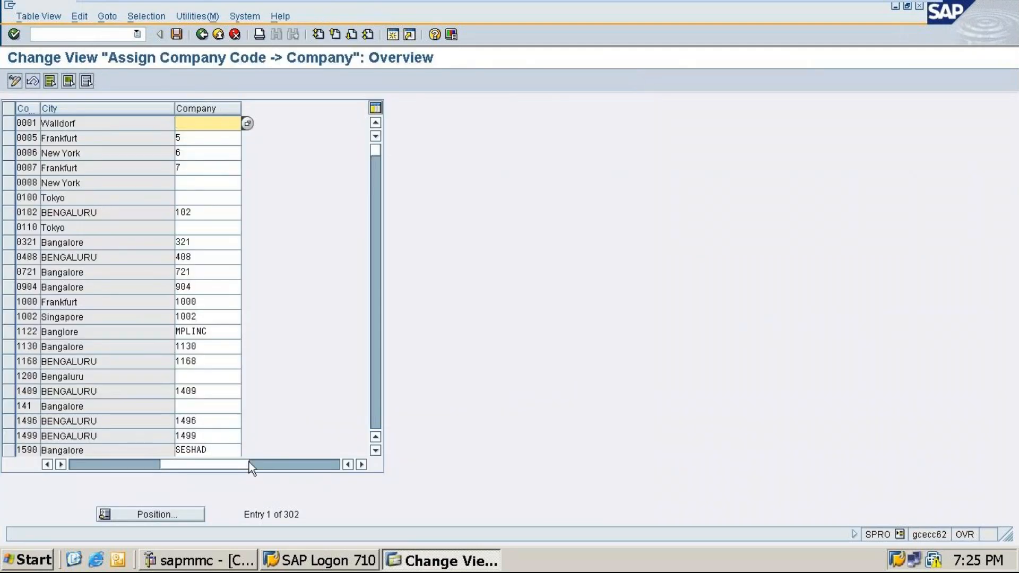
left_click(154, 515)
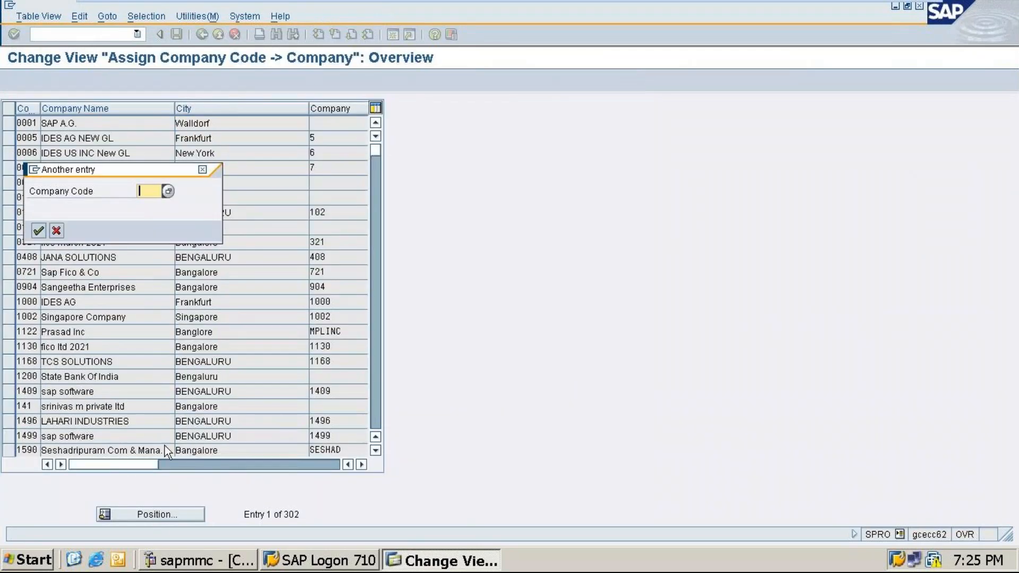
Return to the Notepad notes and extend the assignment path with "Click on position->".
left_click(885, 7)
type("C")
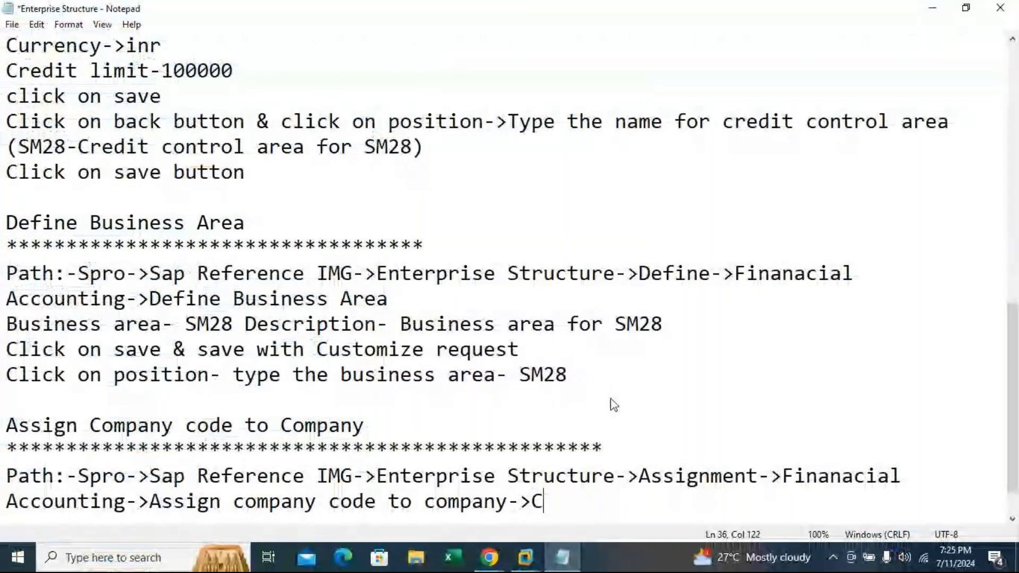
type("lick ")
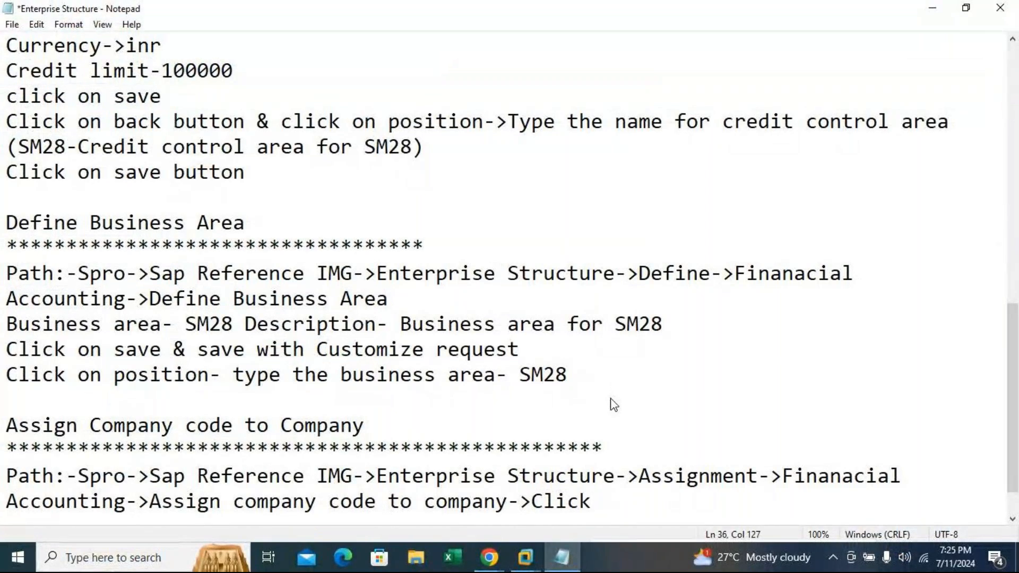
type("on posit")
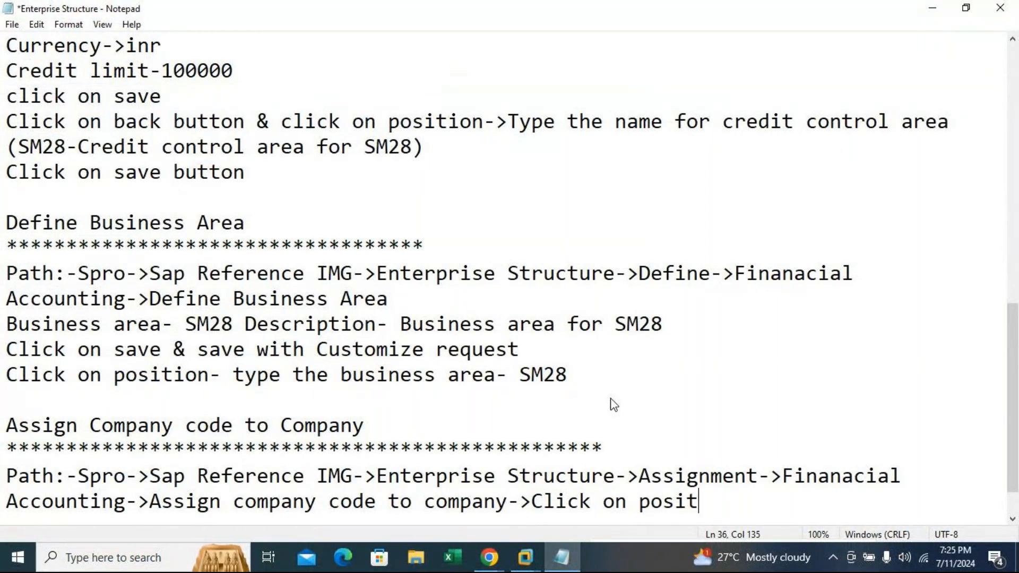
type("ion->")
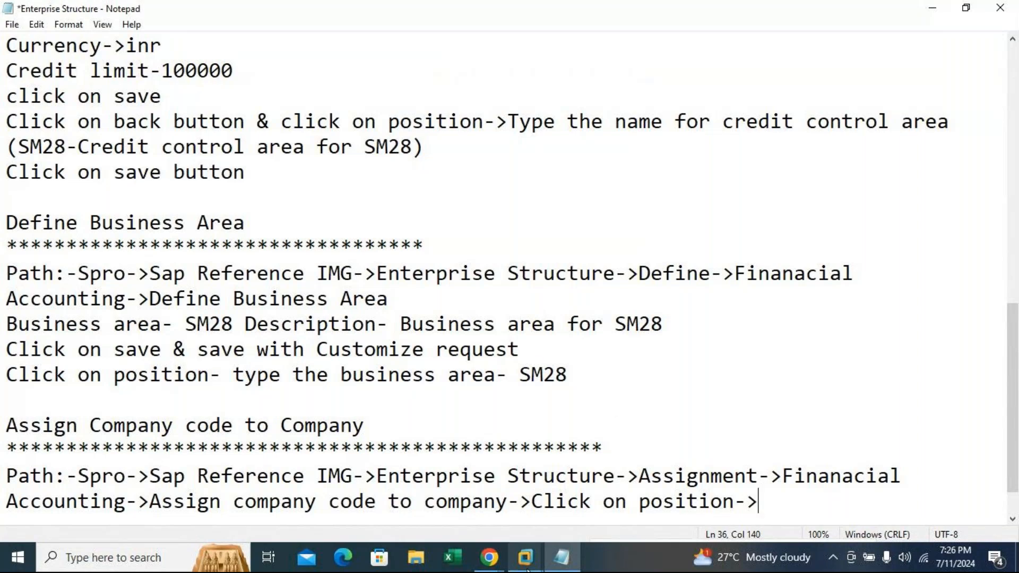
Back in SAP, position the company assignment table at company code SM28.
mouse_move(525, 557)
left_click(619, 446)
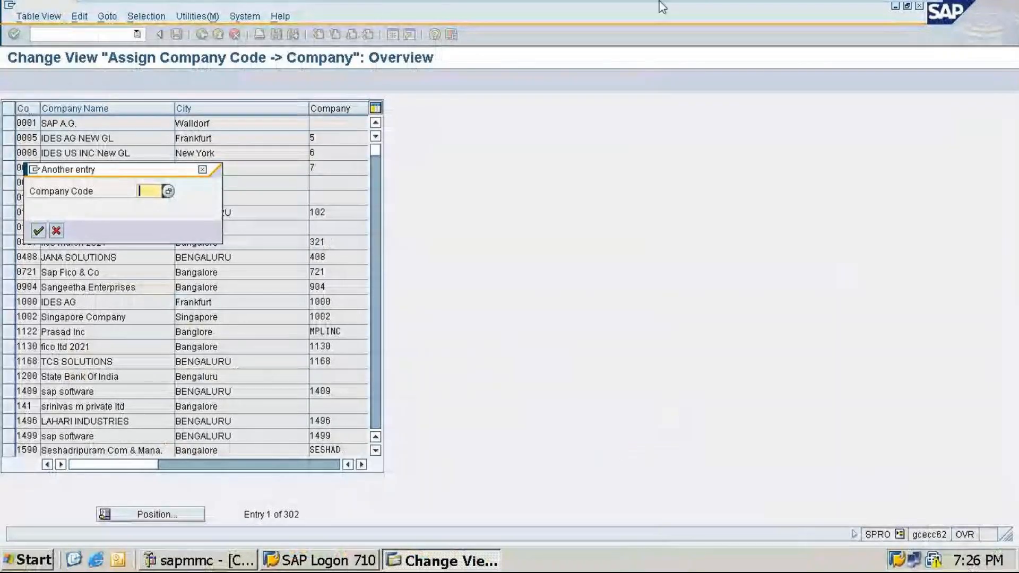
type("SM28")
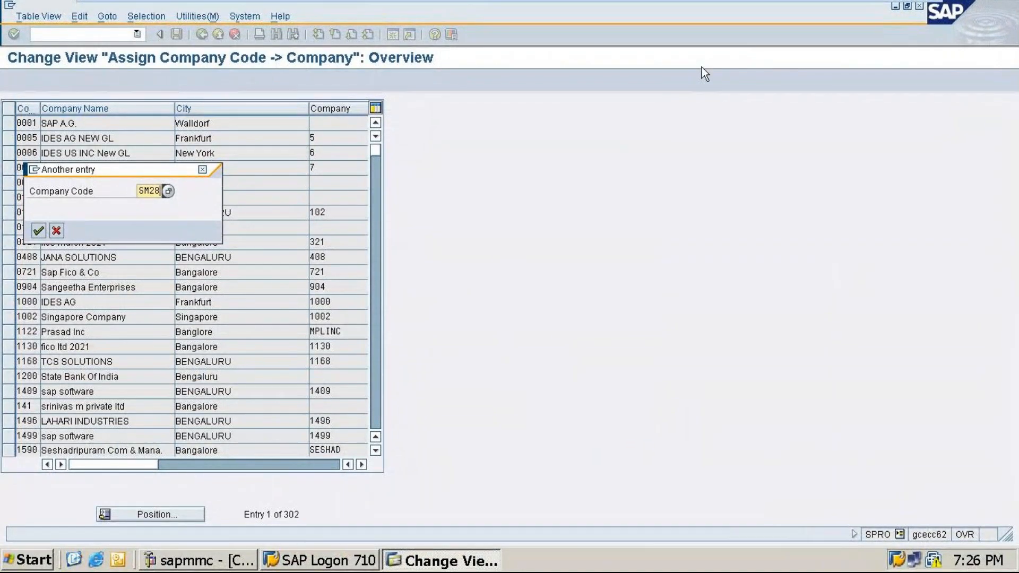
left_click(38, 230)
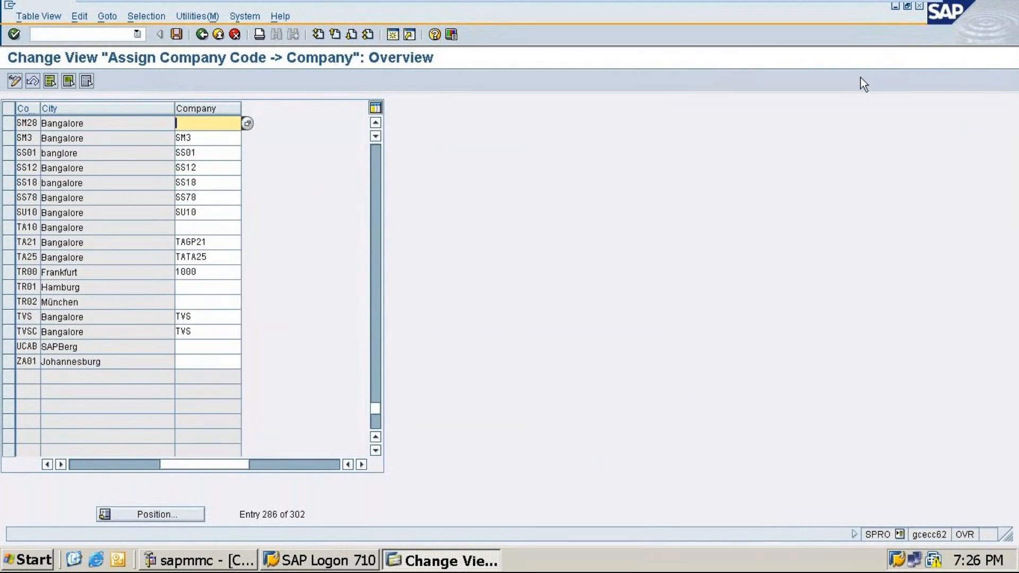
Begin the company entry for company code SM28 with "SU", look through the list of available companies, and close the list without choosing one.
type("Su")
key("BackSpace")
type("U")
left_click(247, 123)
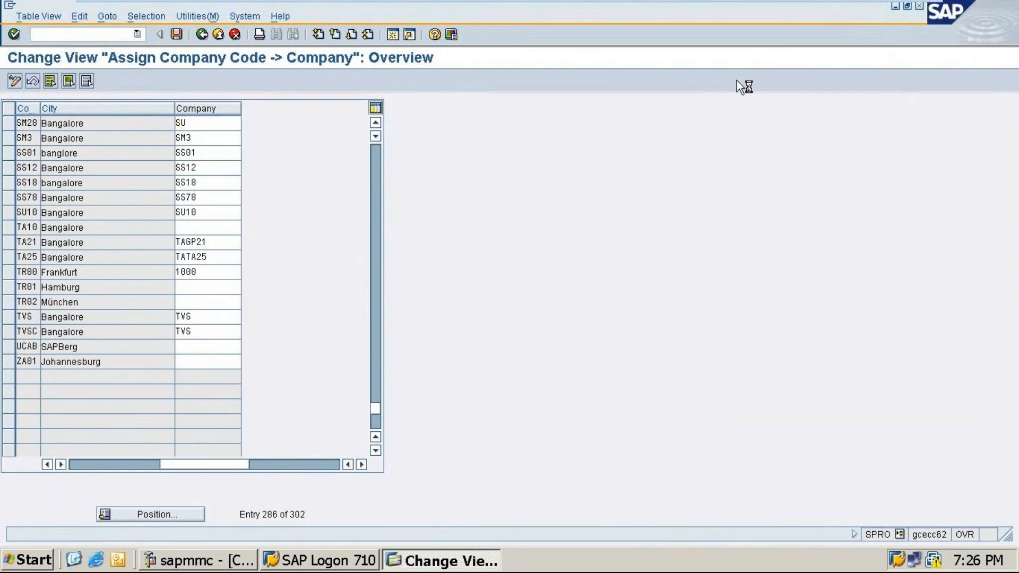
scroll(141, 280, "down", 8)
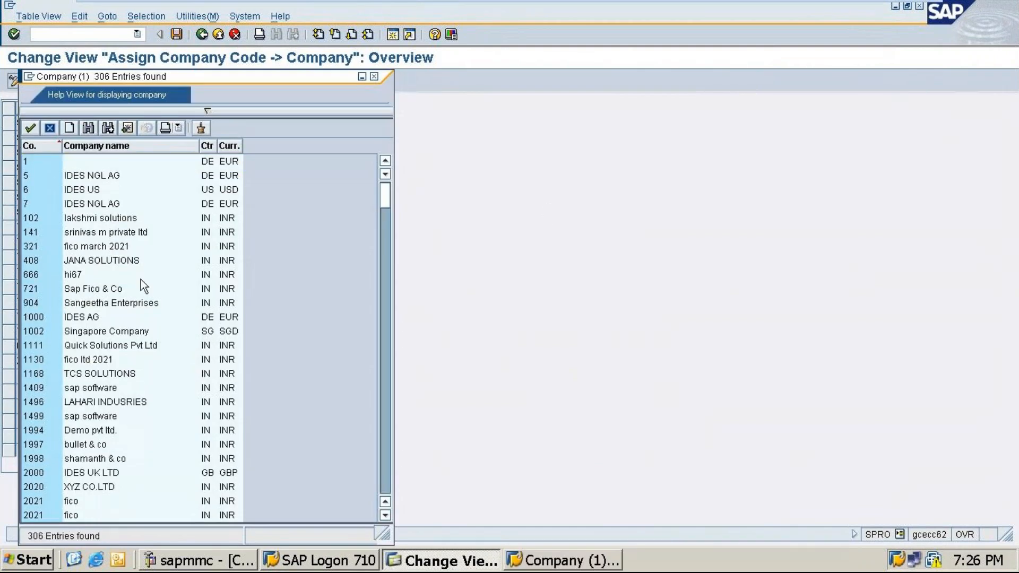
scroll(146, 283, "down", 6)
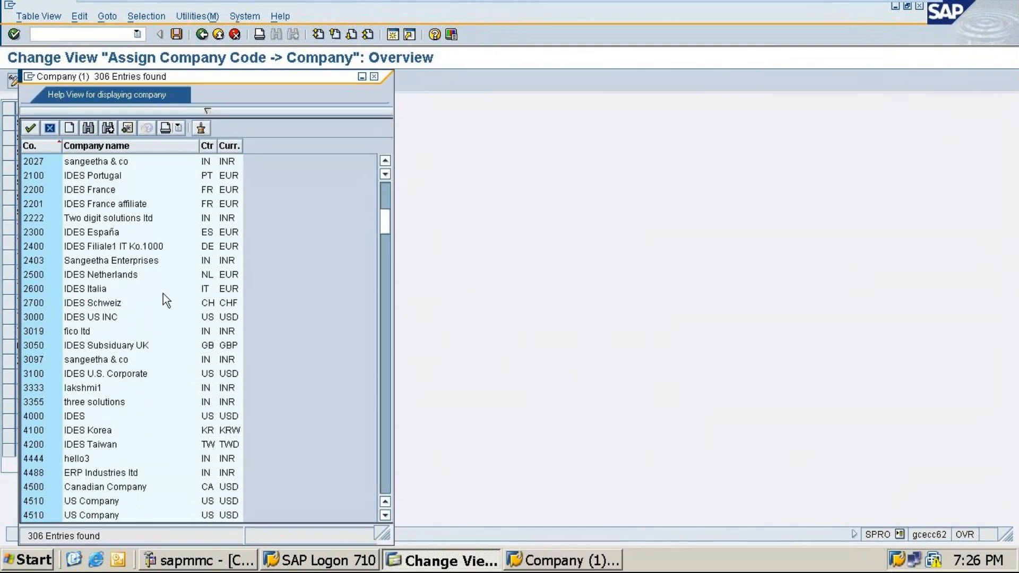
scroll(320, 203, "down", 8)
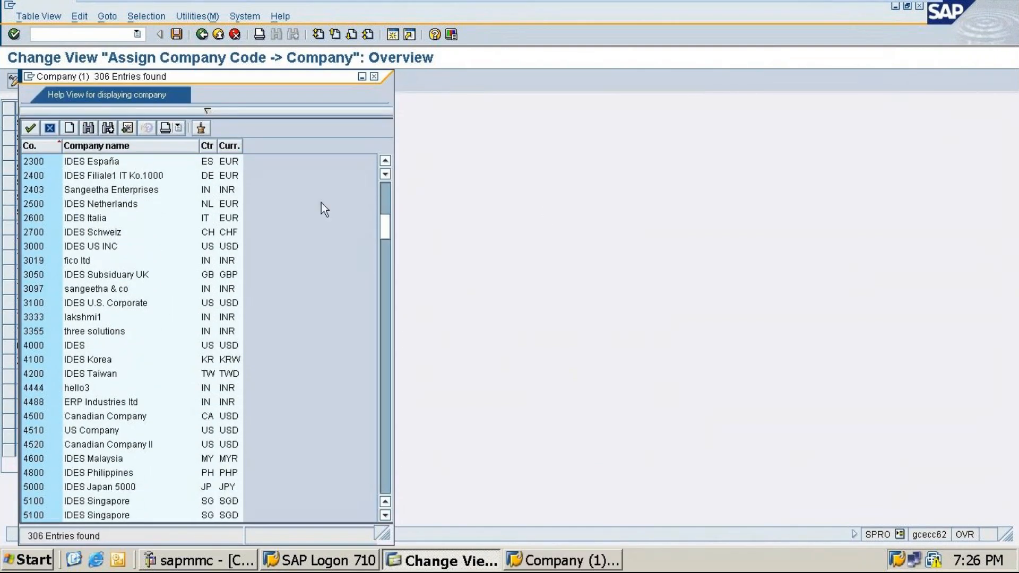
scroll(384, 272, "down", 7)
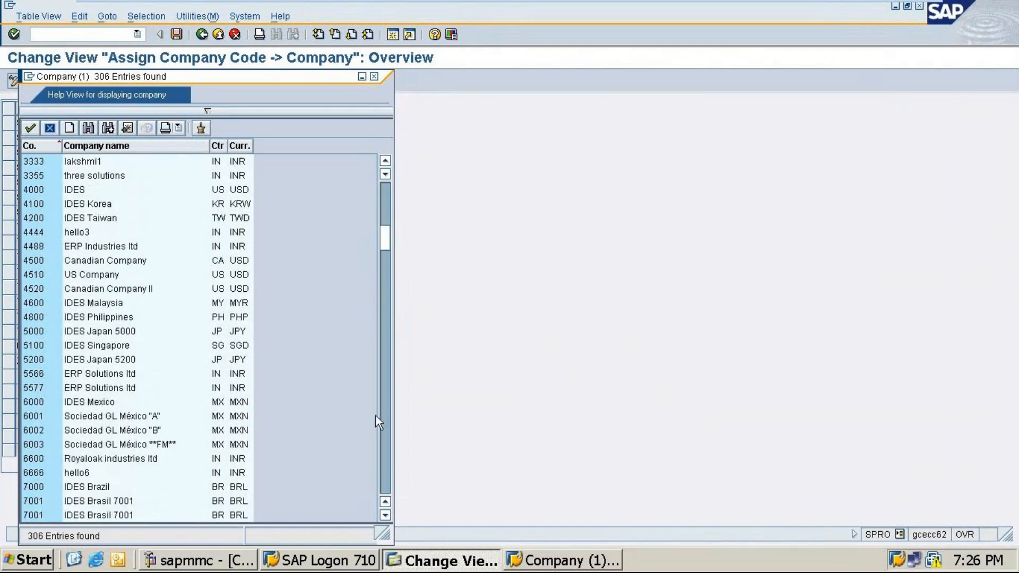
scroll(384, 246, "down", 3)
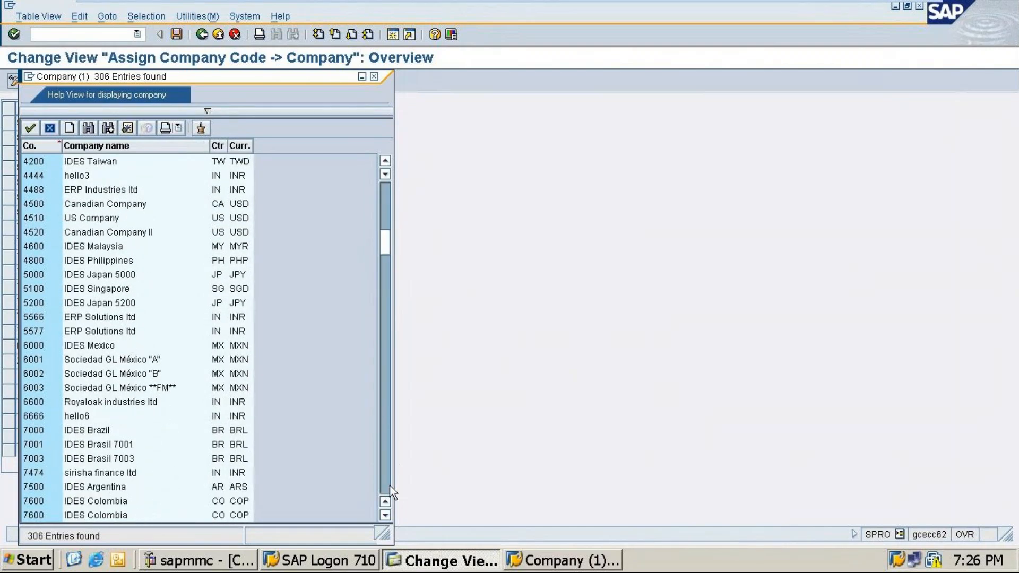
scroll(384, 76, "down", 1)
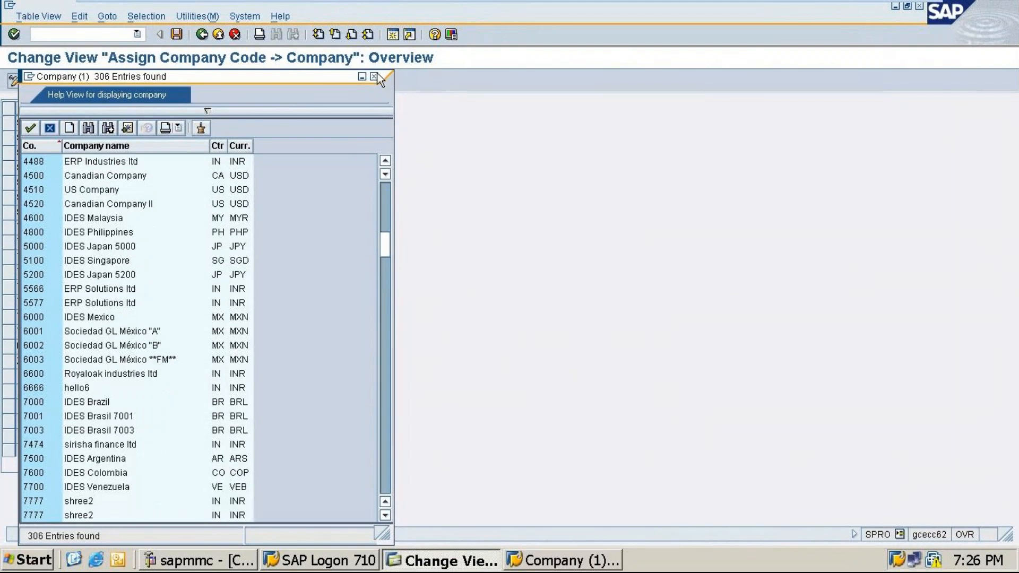
left_click(373, 77)
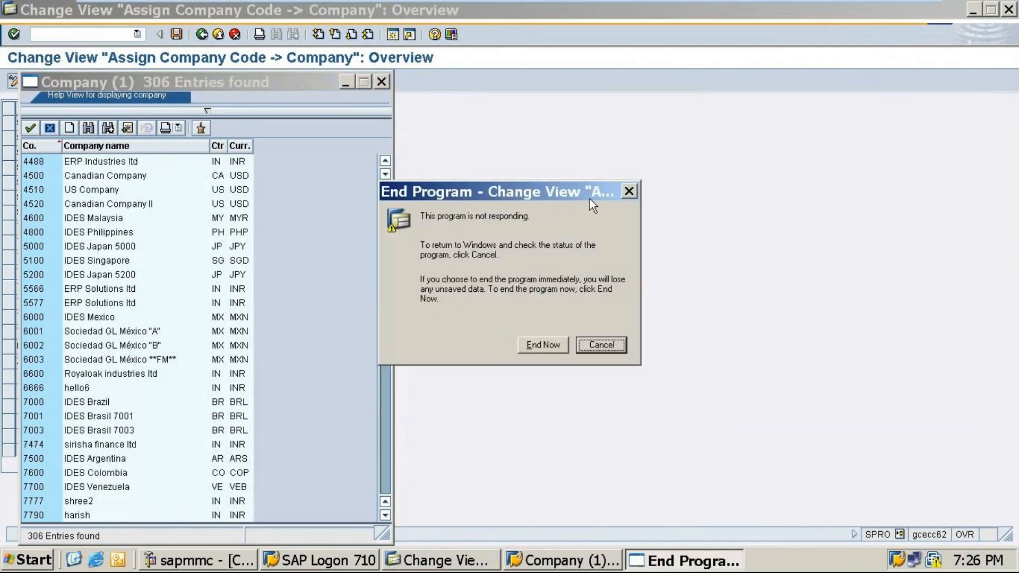
left_click(634, 190)
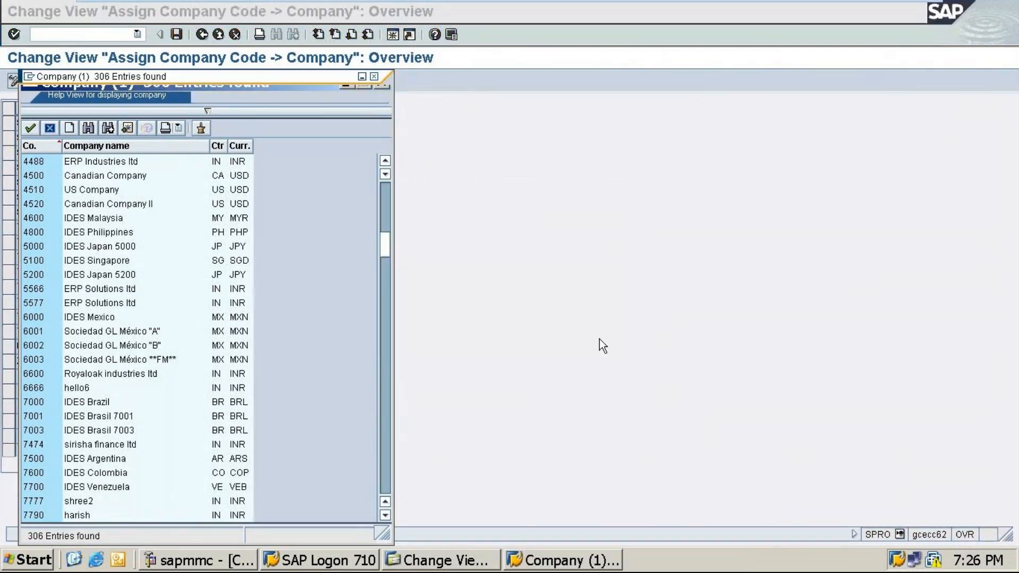
left_click(374, 76)
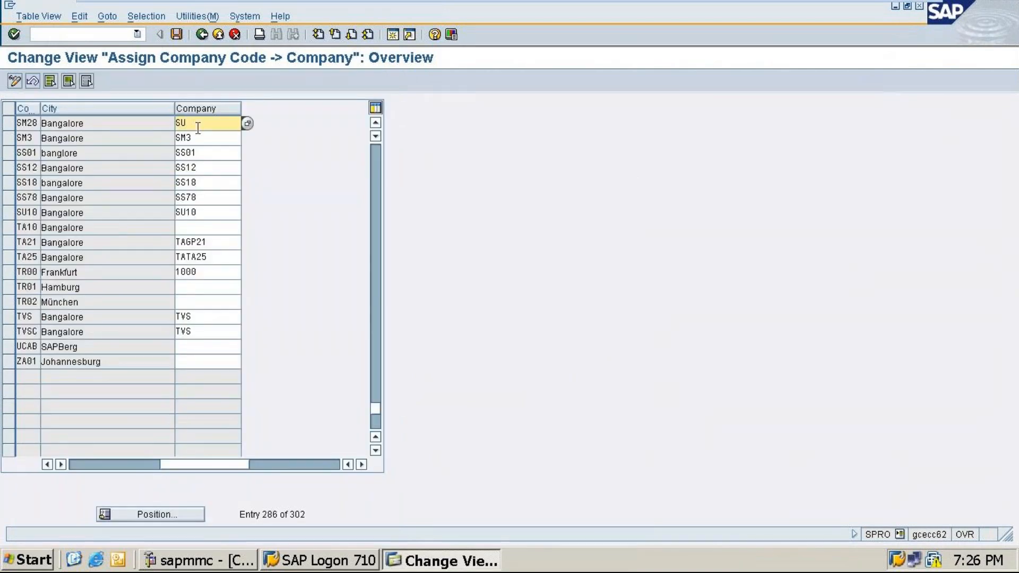
Try company SUSM28 for company code SM28, discard the entry, and go back to the IMG structure.
type("SM28")
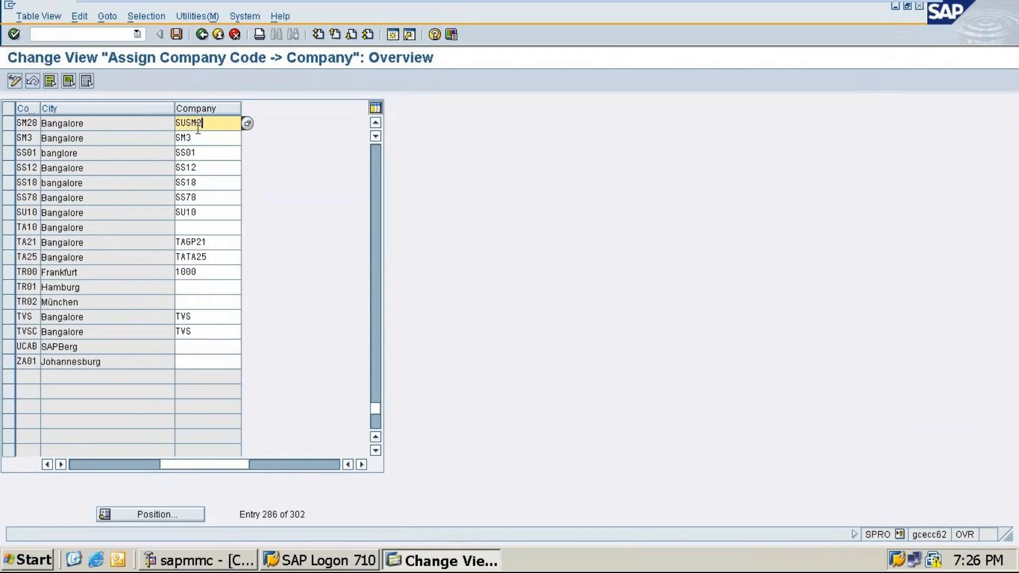
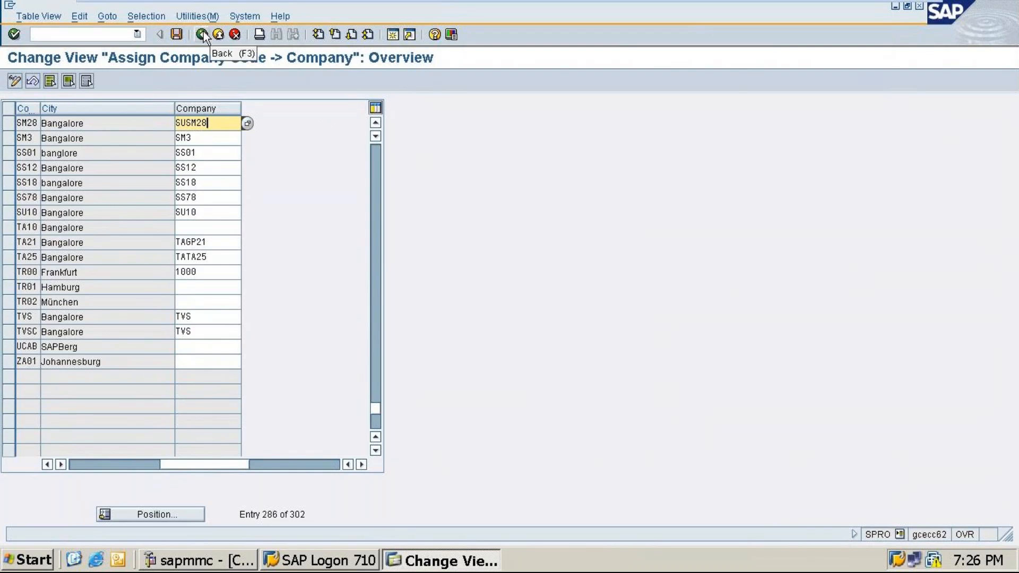
left_click(235, 35)
left_click(187, 255)
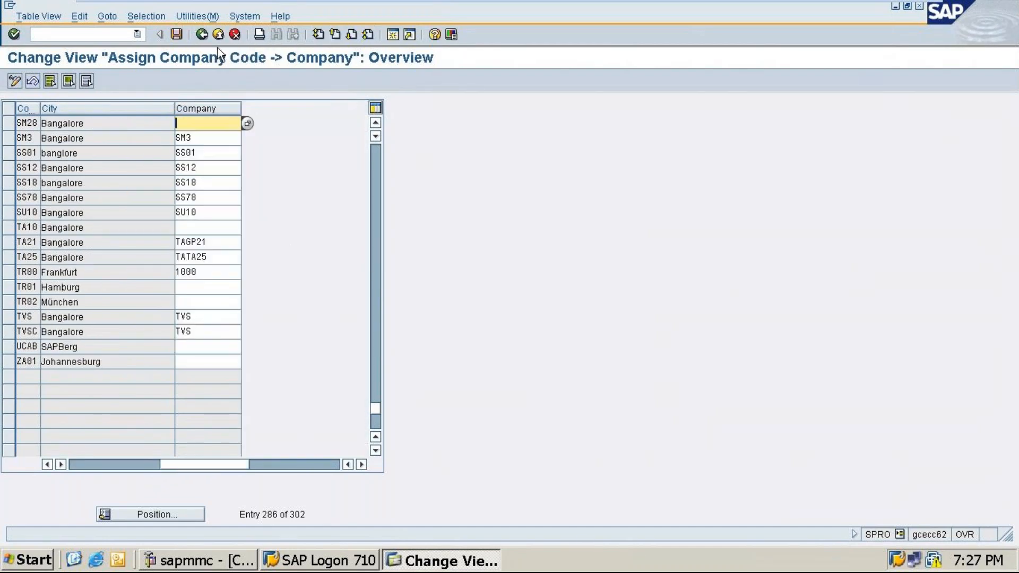
left_click(212, 37)
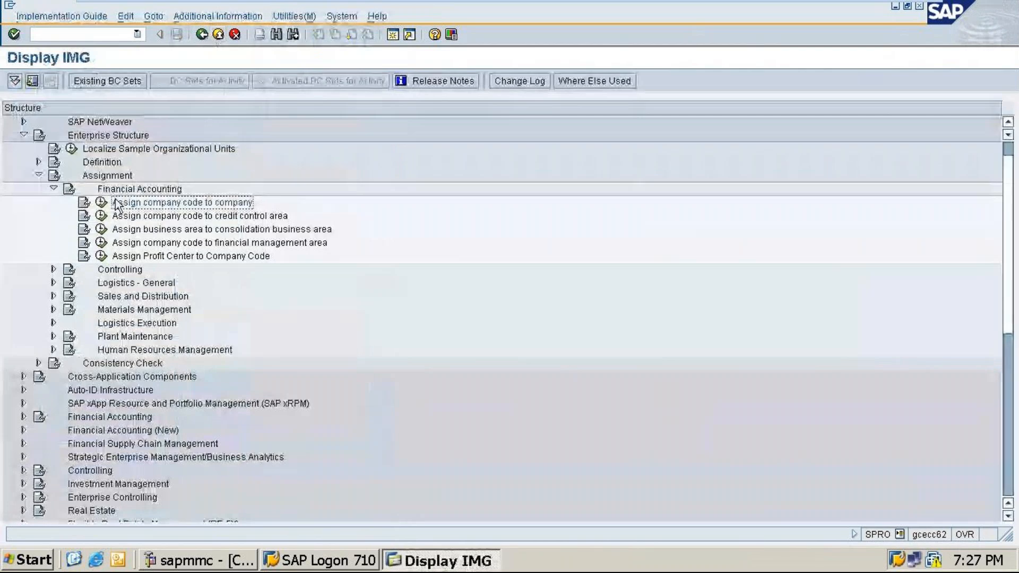
Expand the Definition node, check the earlier company keys in the position prompt of Define company, and return to the IMG structure.
left_click(38, 162)
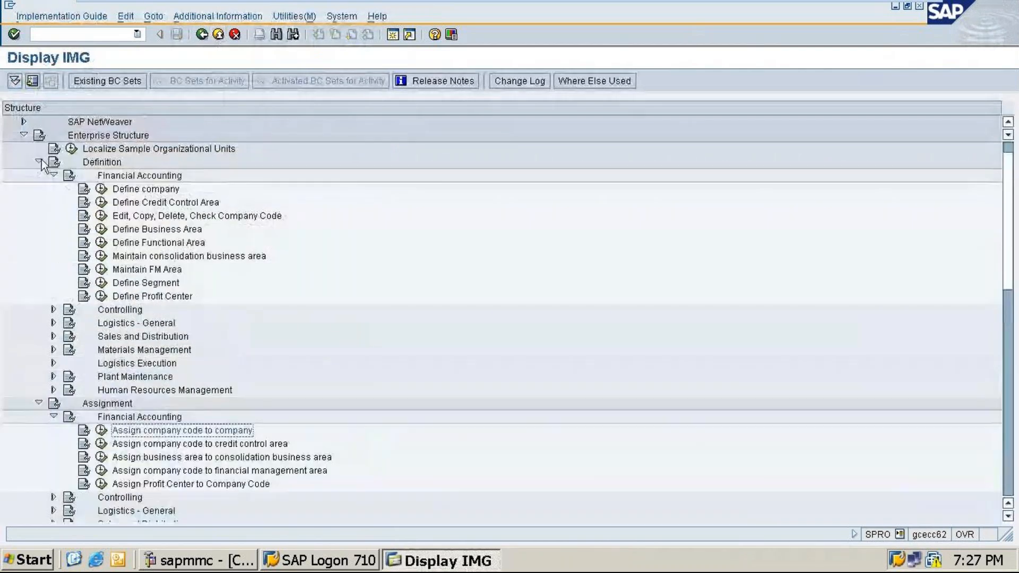
left_click(101, 190)
left_click(217, 404)
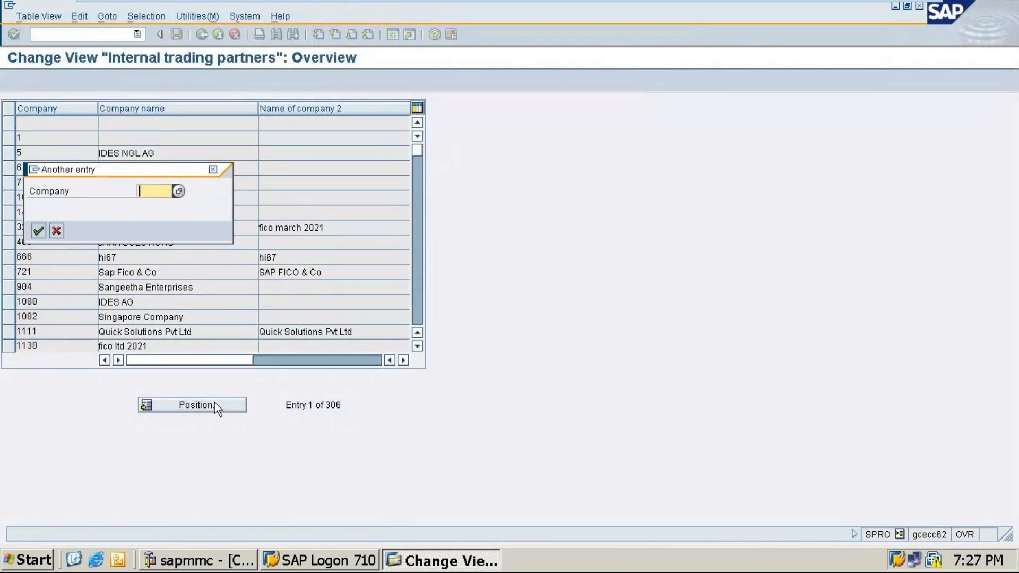
type("su")
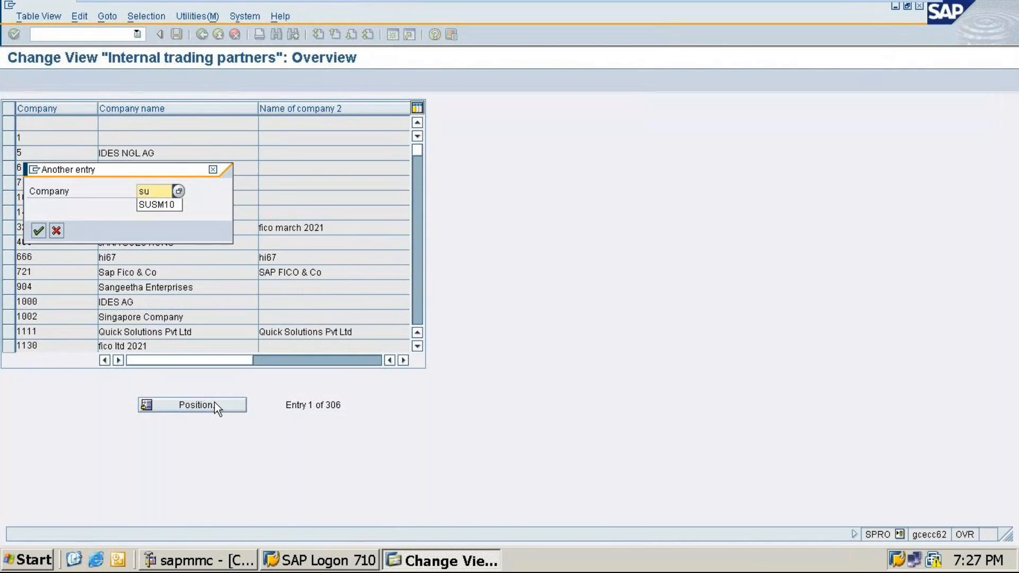
key("BackSpace")
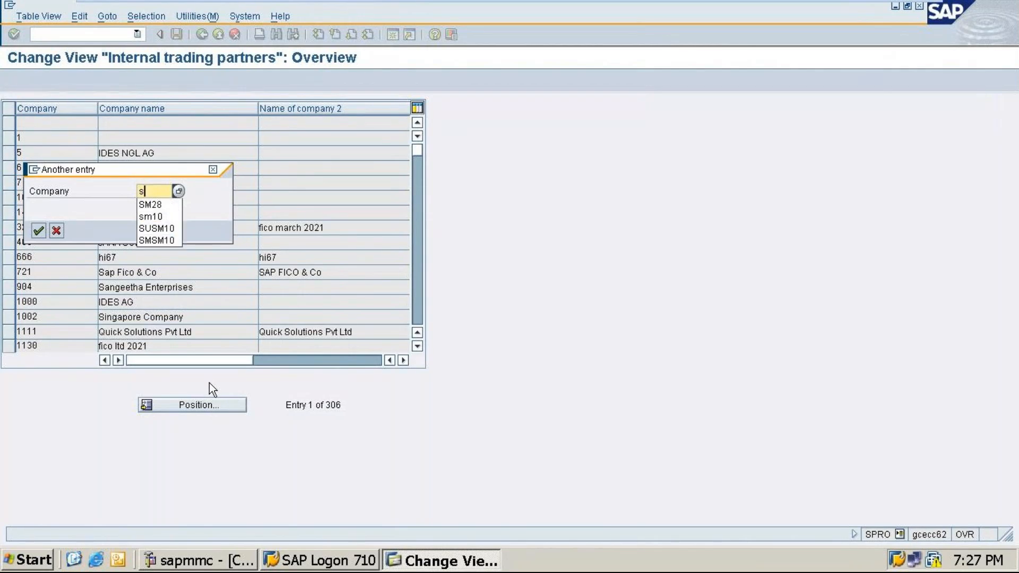
key("BackSpace")
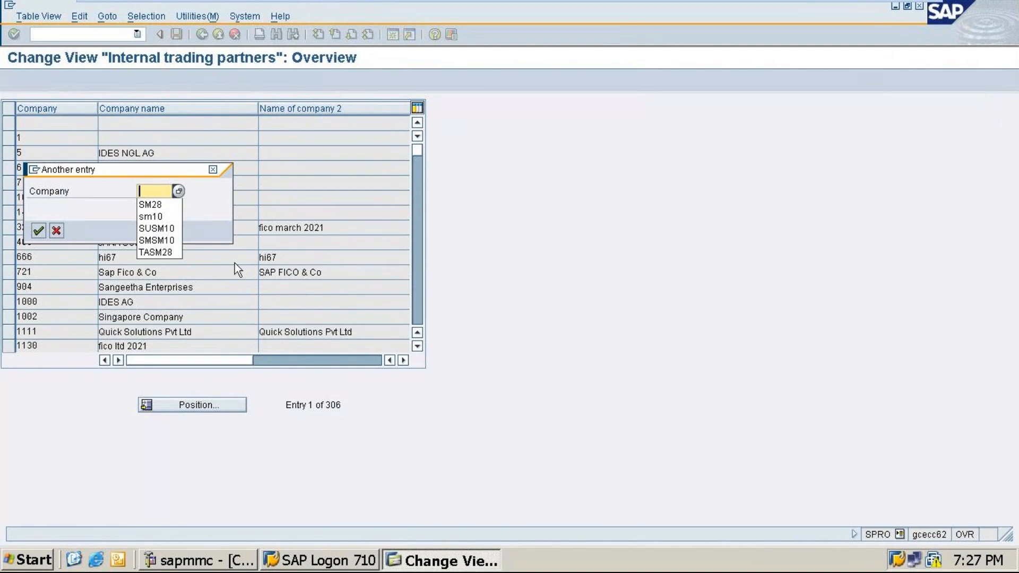
left_click(213, 169)
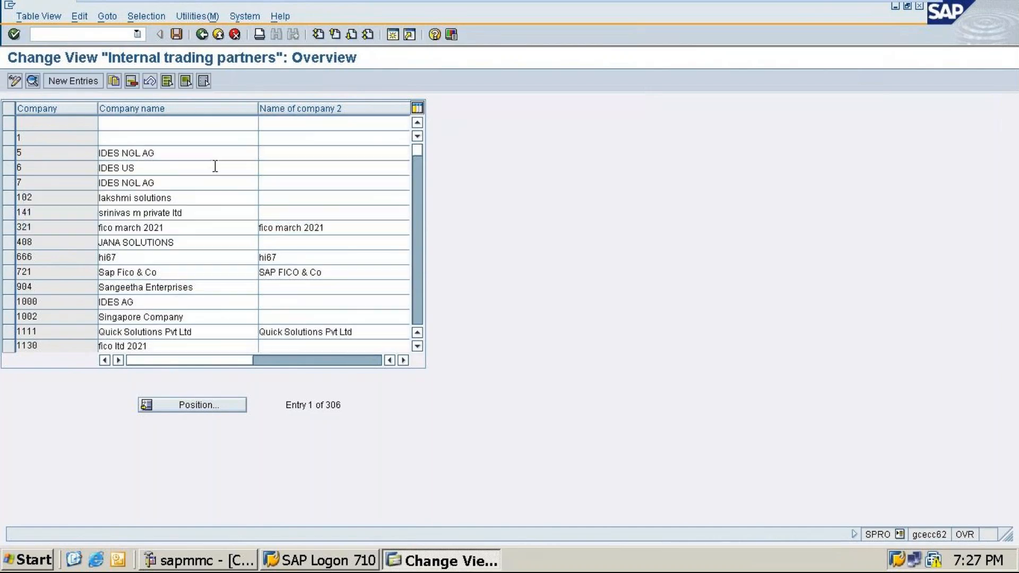
left_click(202, 34)
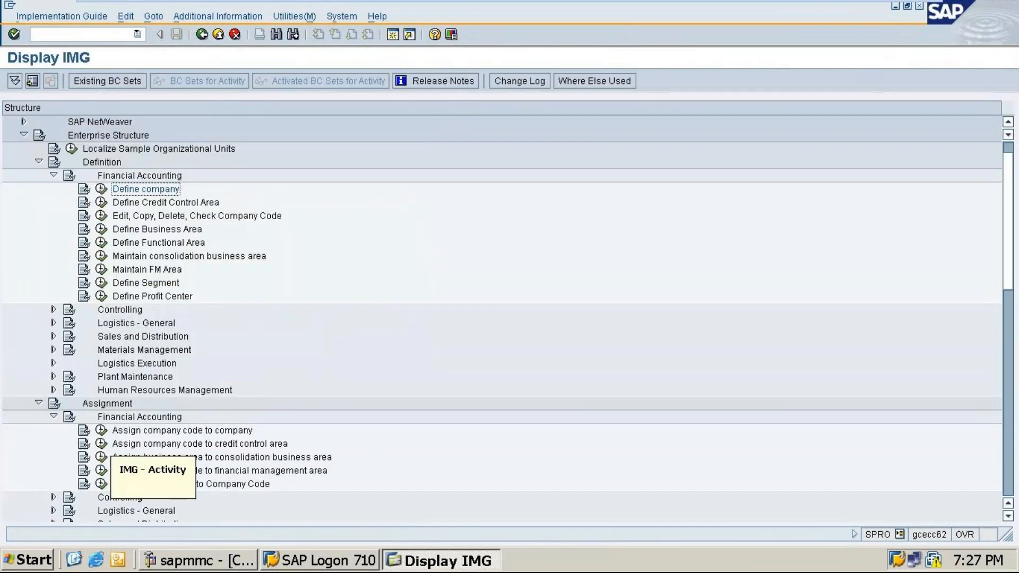
Reopen the Assign company code to company activity and position the table at company code SM28.
left_click(101, 430)
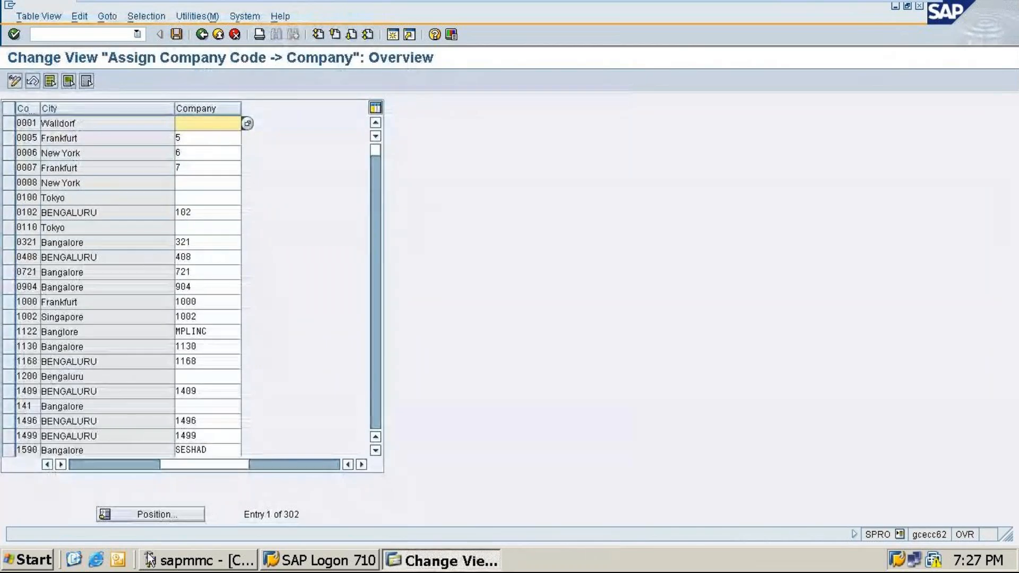
left_click(150, 515)
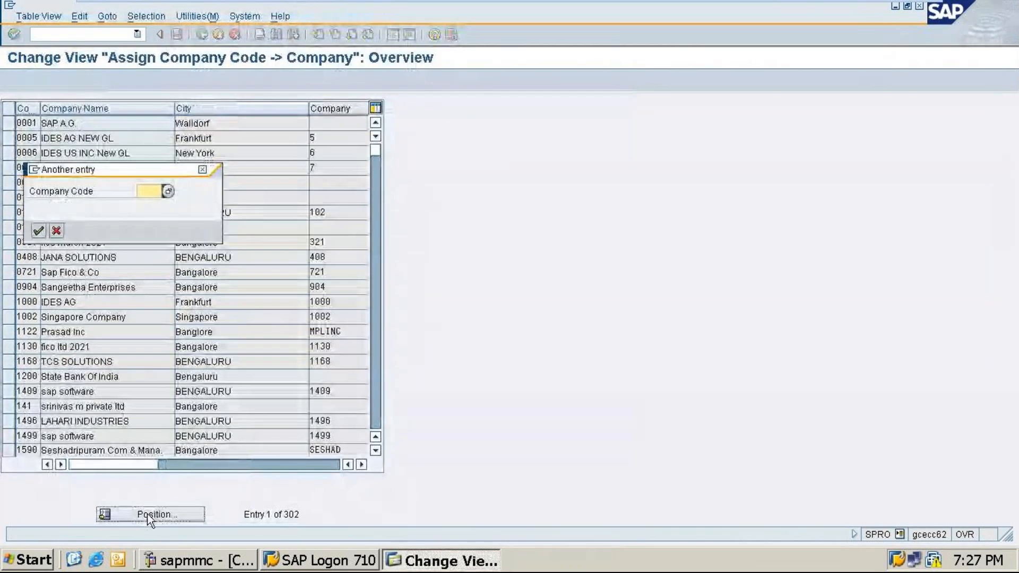
type("sm")
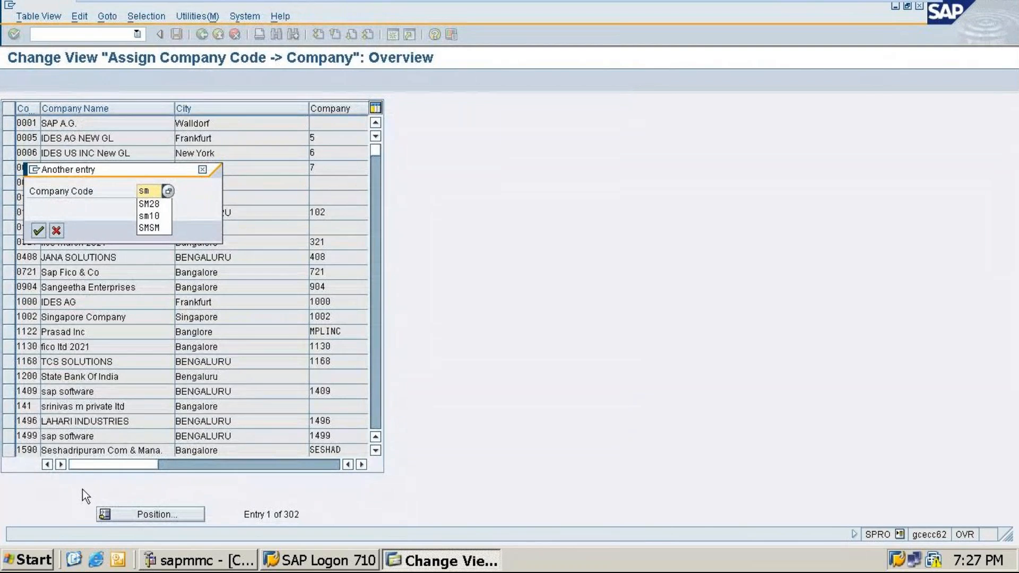
left_click(151, 204)
left_click(39, 231)
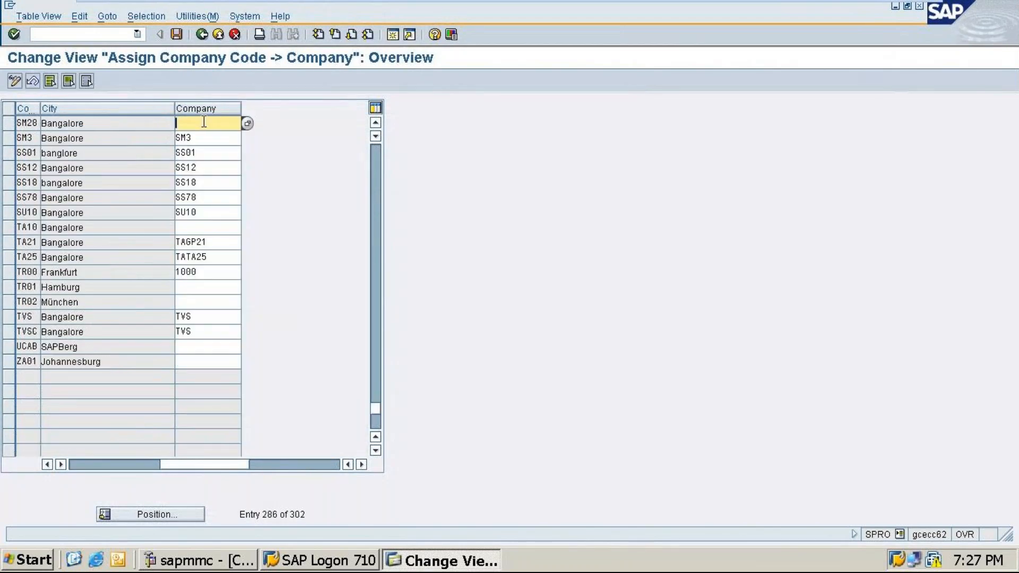
Assign company TASM28 to company code SM28 and save the entry with the proposed customizing request.
type("TASM28")
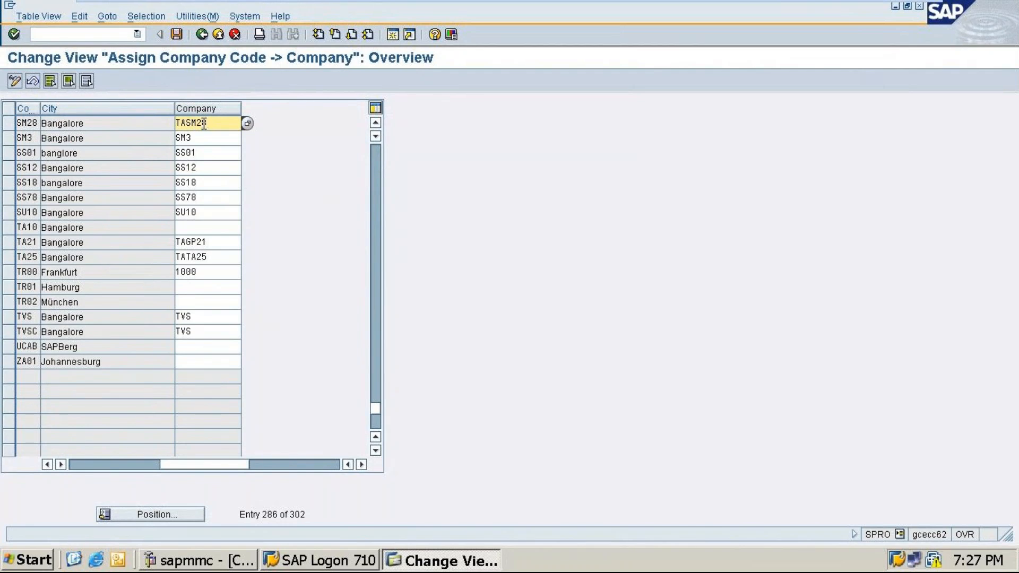
left_click(176, 36)
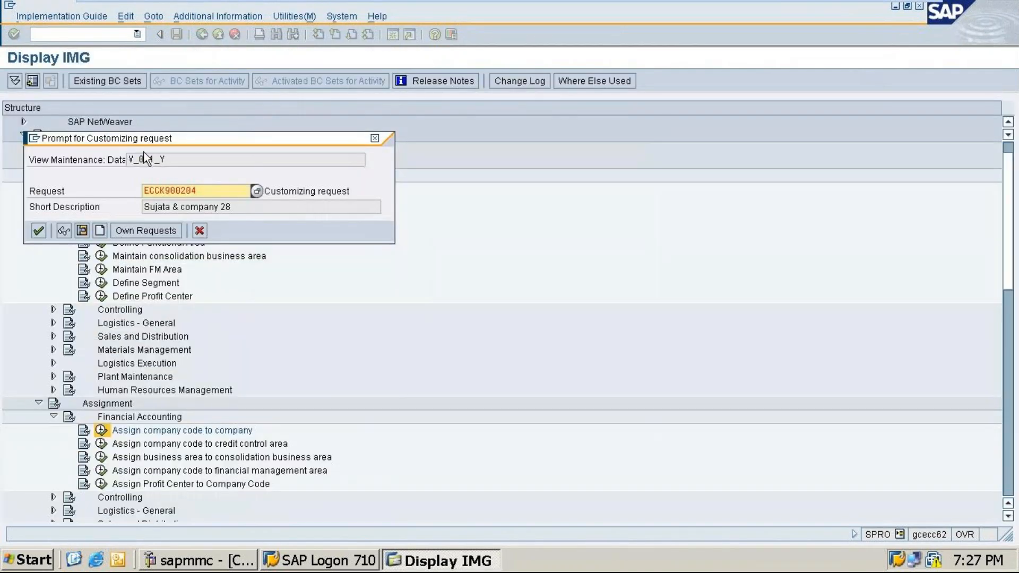
left_click(38, 230)
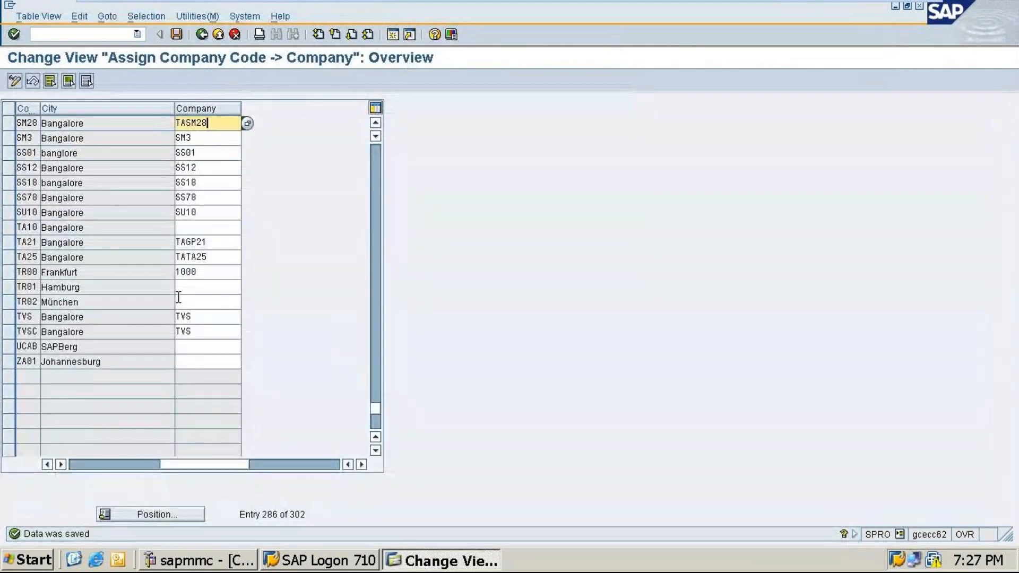
Switch to Notepad and add the line "Company code-SM28" below the path under Assign Company code to Company.
left_click(889, 7)
scroll(501, 412, "down", 1)
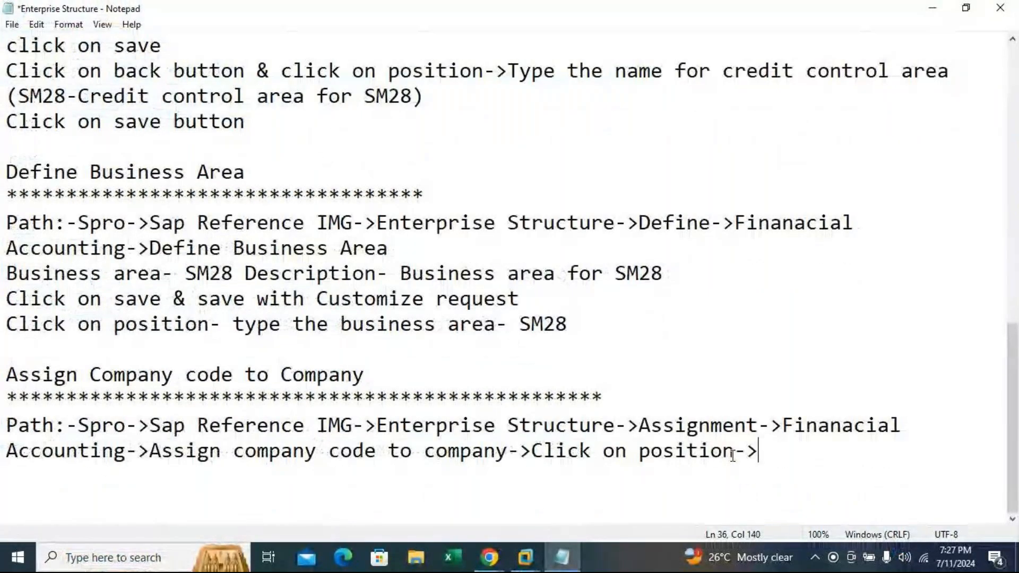
key("Return")
type("Compa")
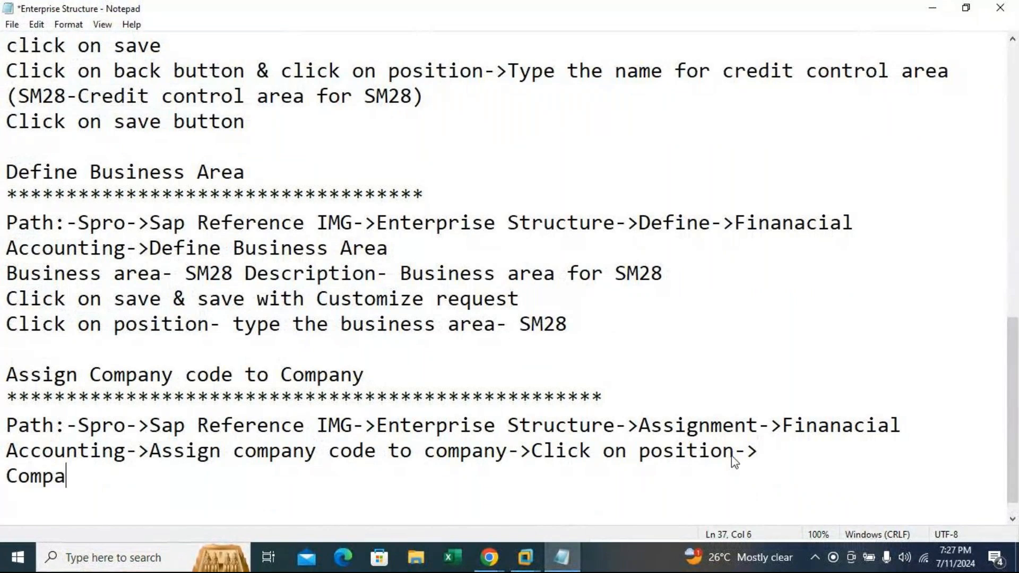
type("ny code")
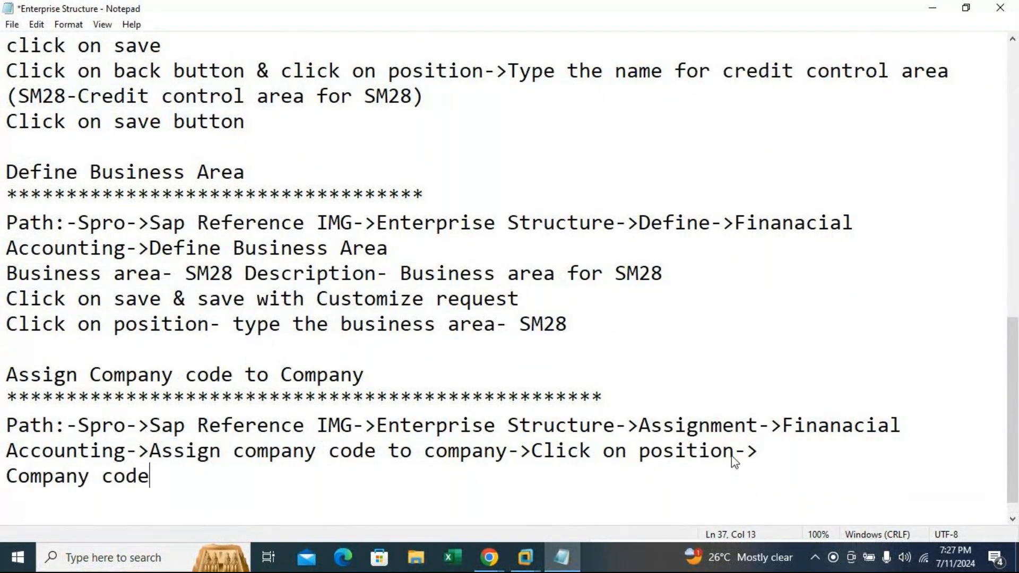
type("-SM28")
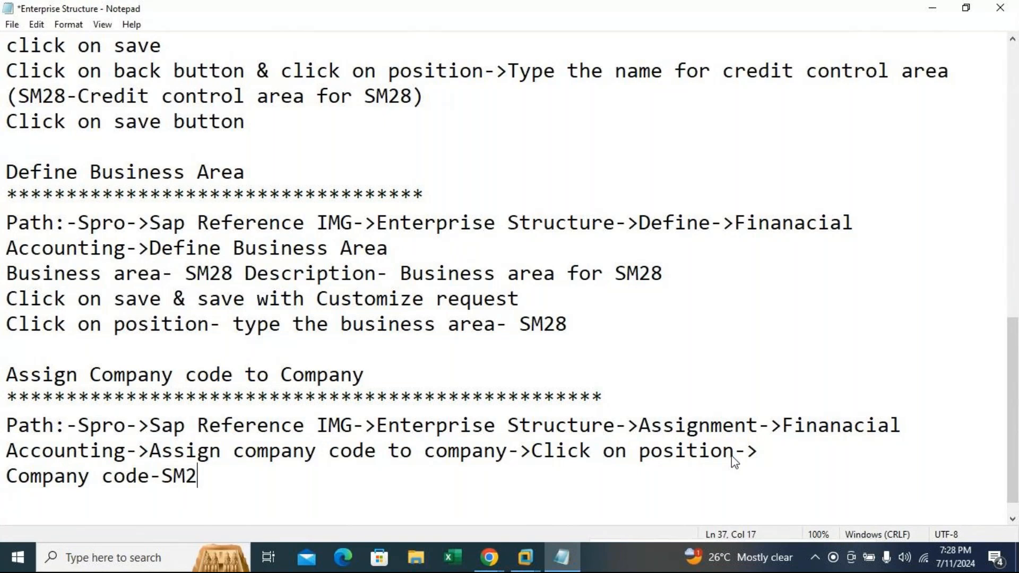
key("Return")
Check the assignment table in SAP and add the line "Code-SM28" to the Notepad notes.
mouse_move(526, 558)
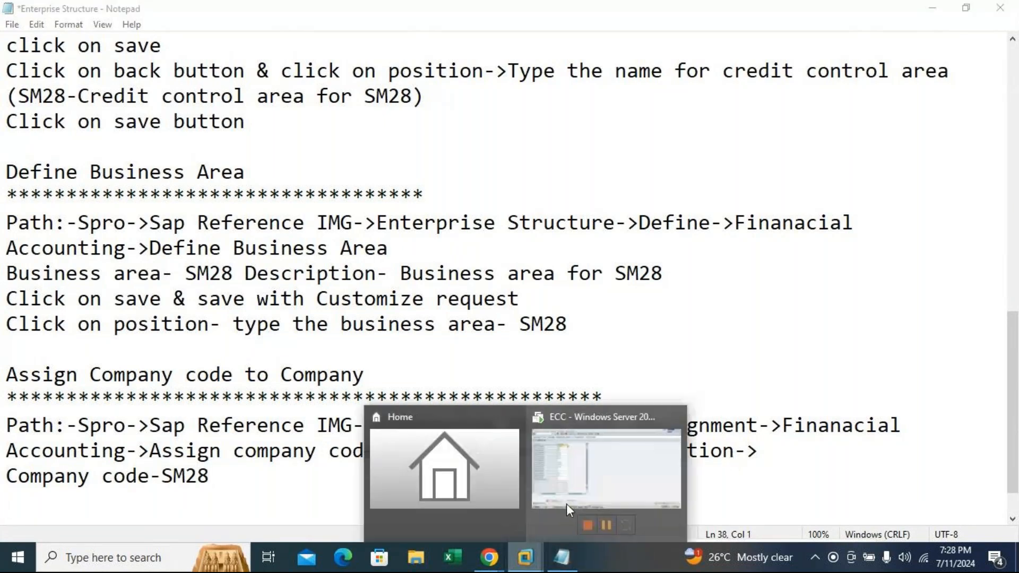
left_click(624, 474)
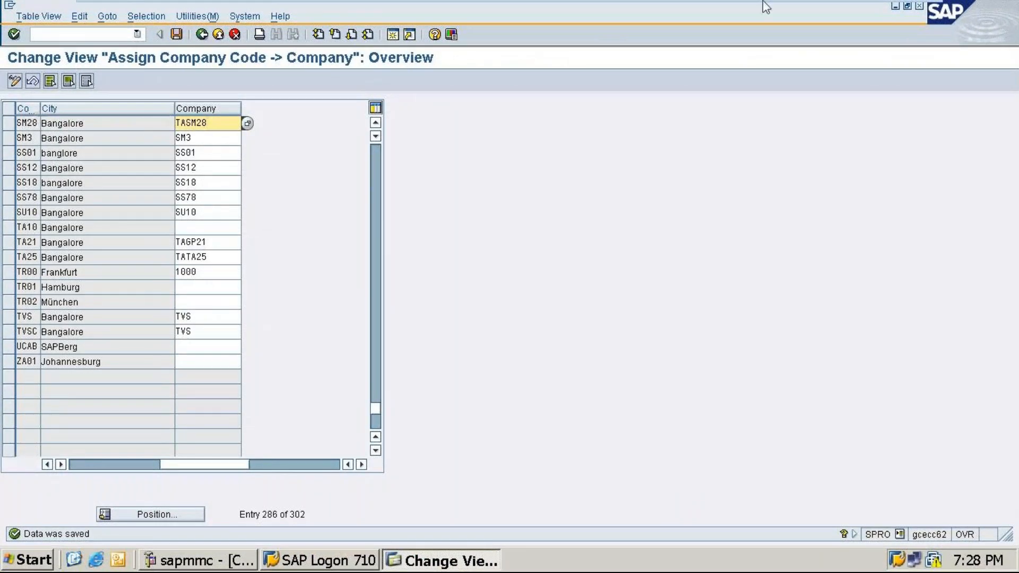
left_click(885, 8)
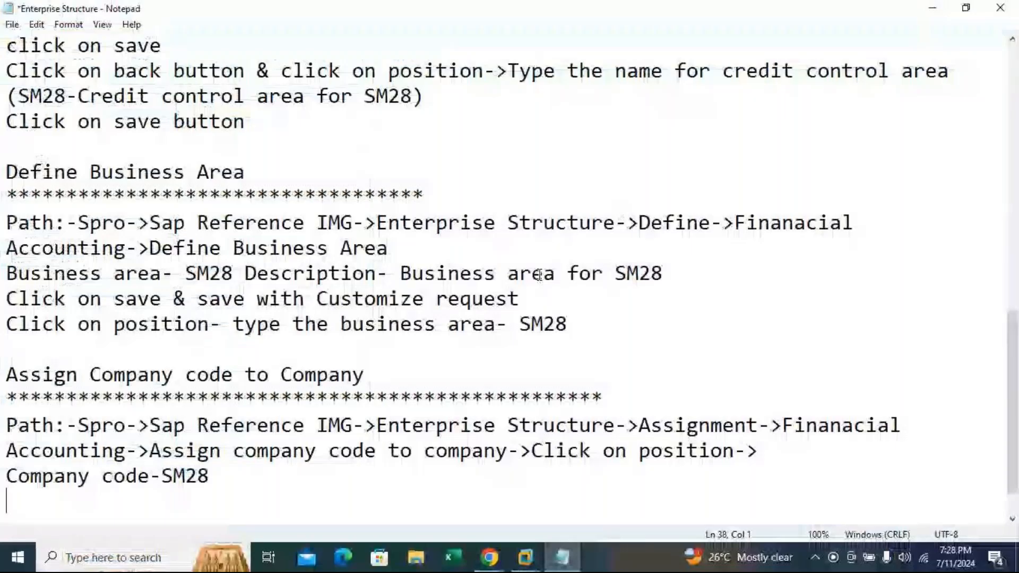
type("C")
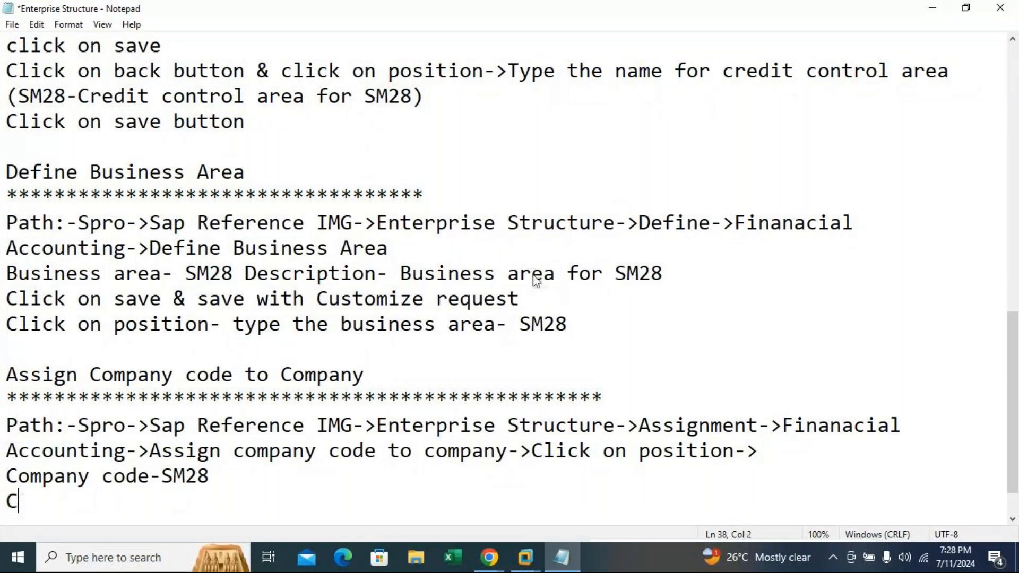
type("ode-")
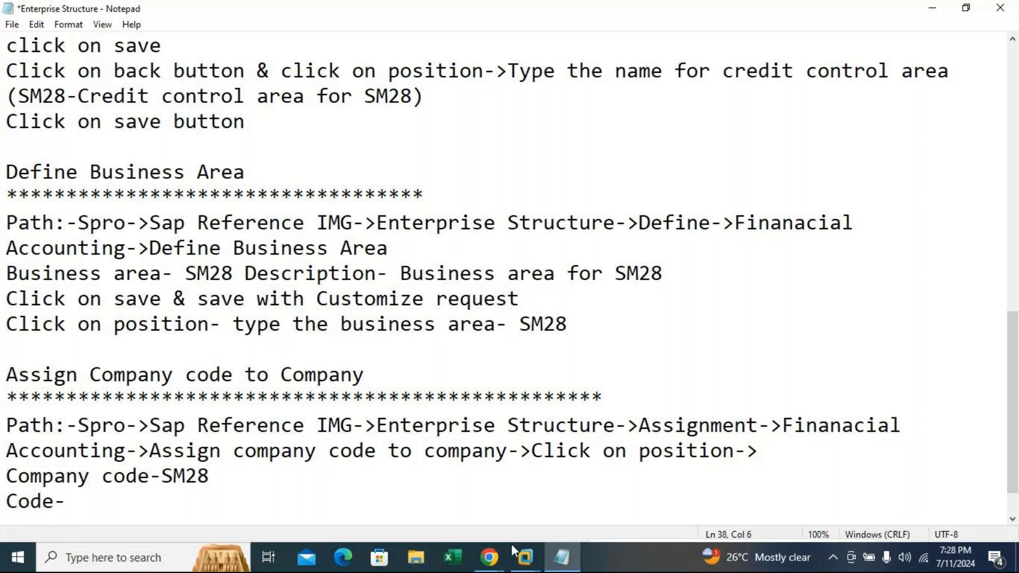
mouse_move(512, 546)
left_click(611, 485)
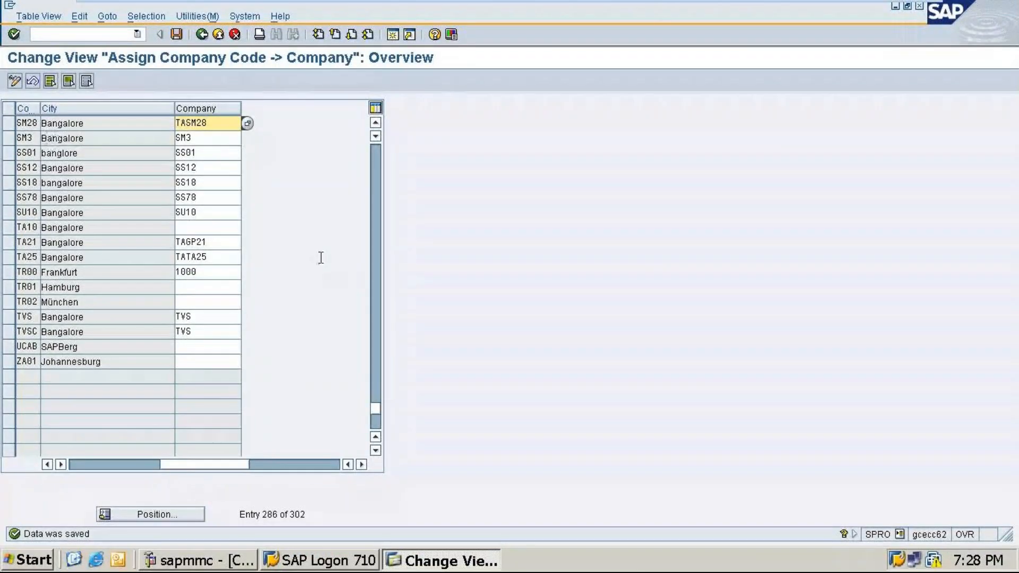
mouse_move(807, 7)
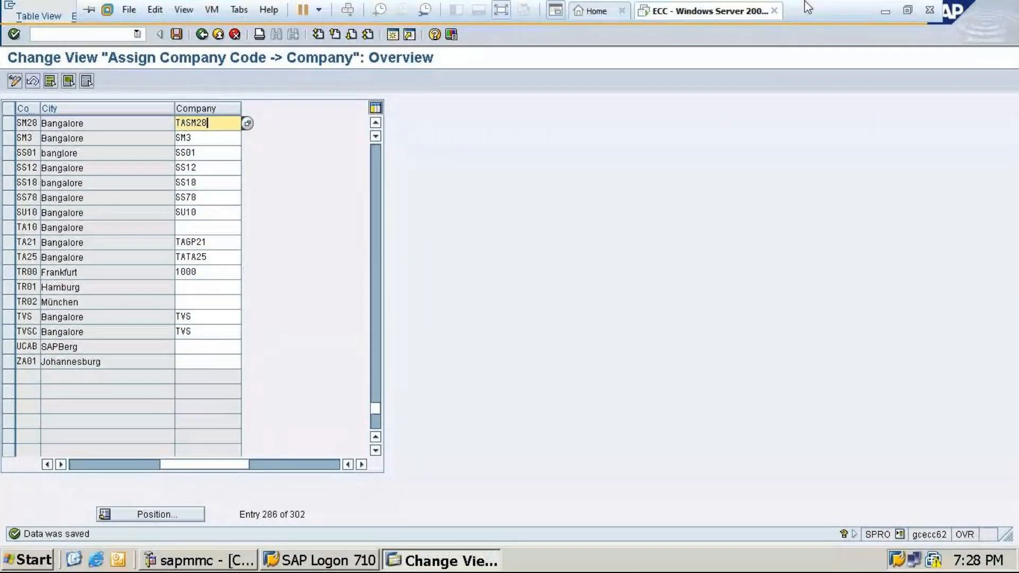
left_click(885, 11)
type("S")
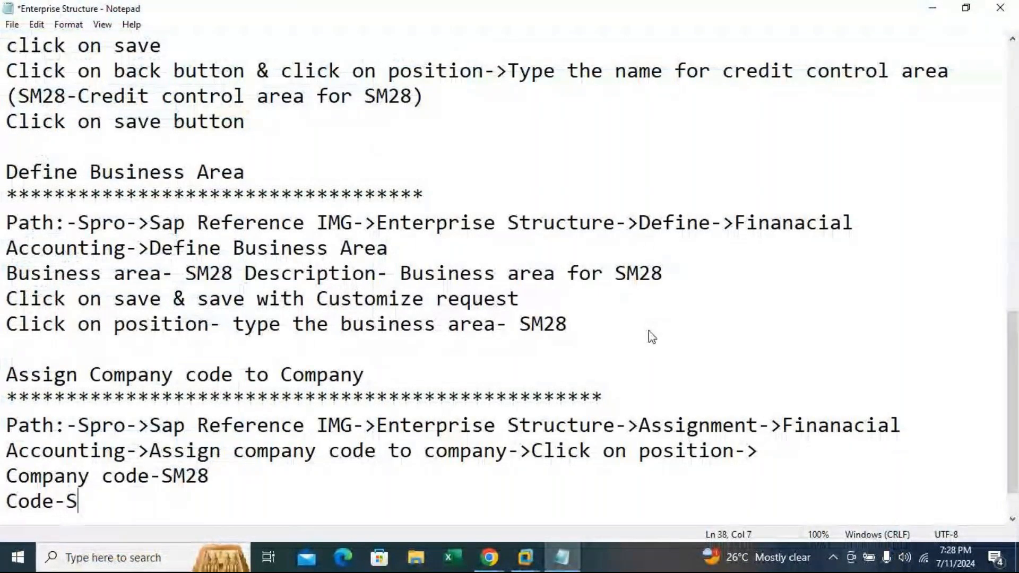
type("M28")
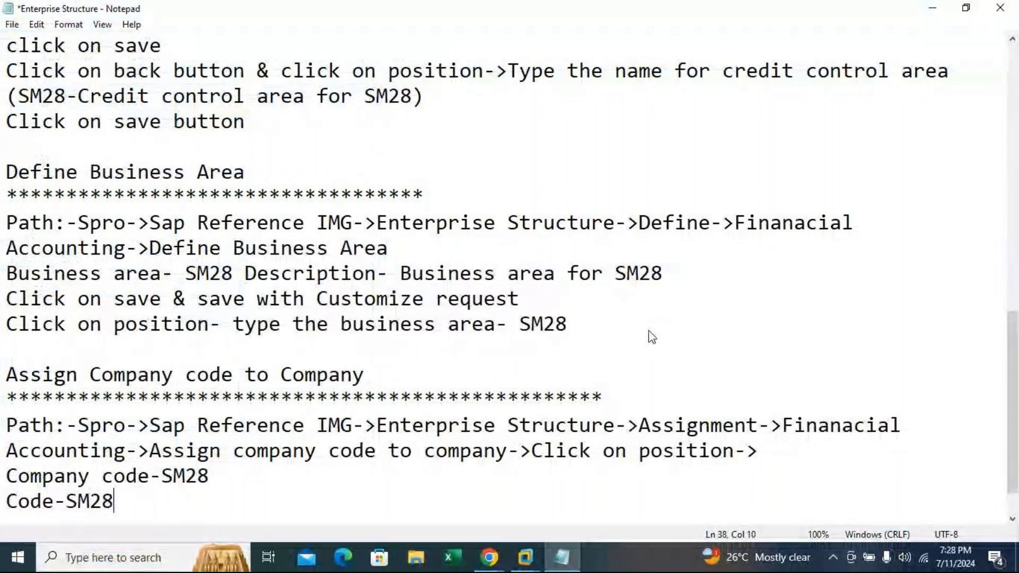
key("Return")
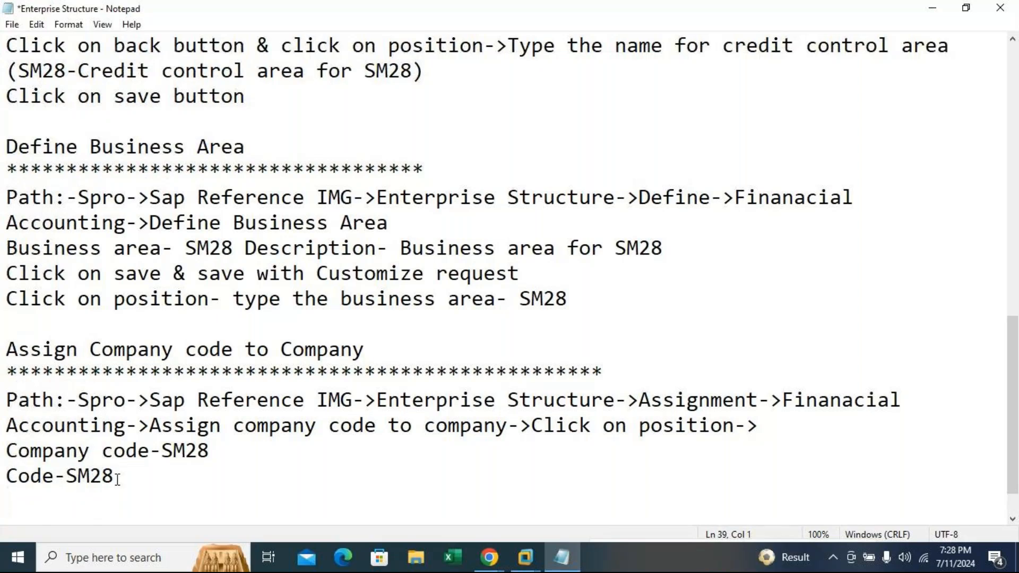
Add the lines "City-Bangalore" and "Company-TASM28" to the assignment notes.
type("City-Bangalore")
key("Return")
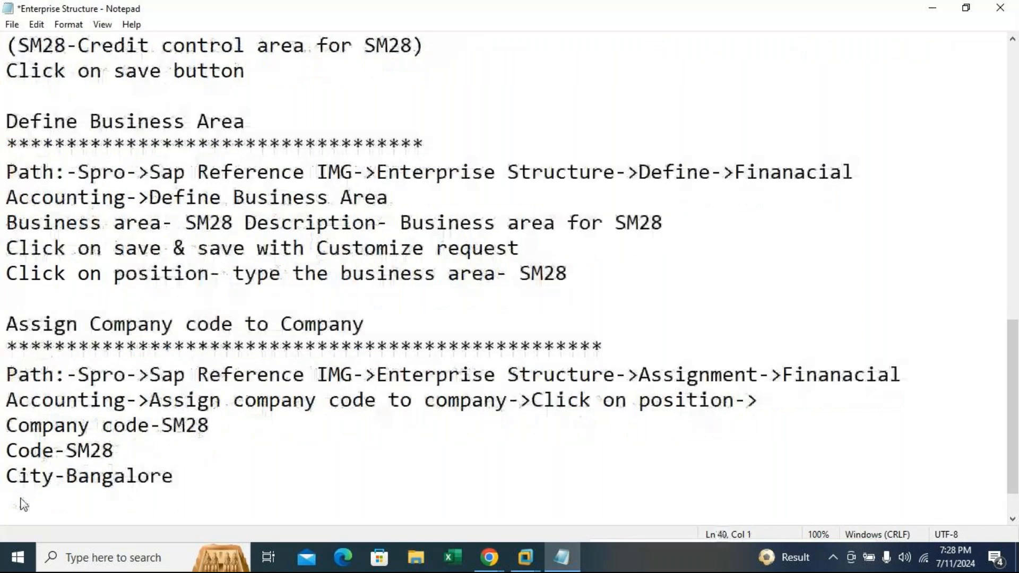
type("Co")
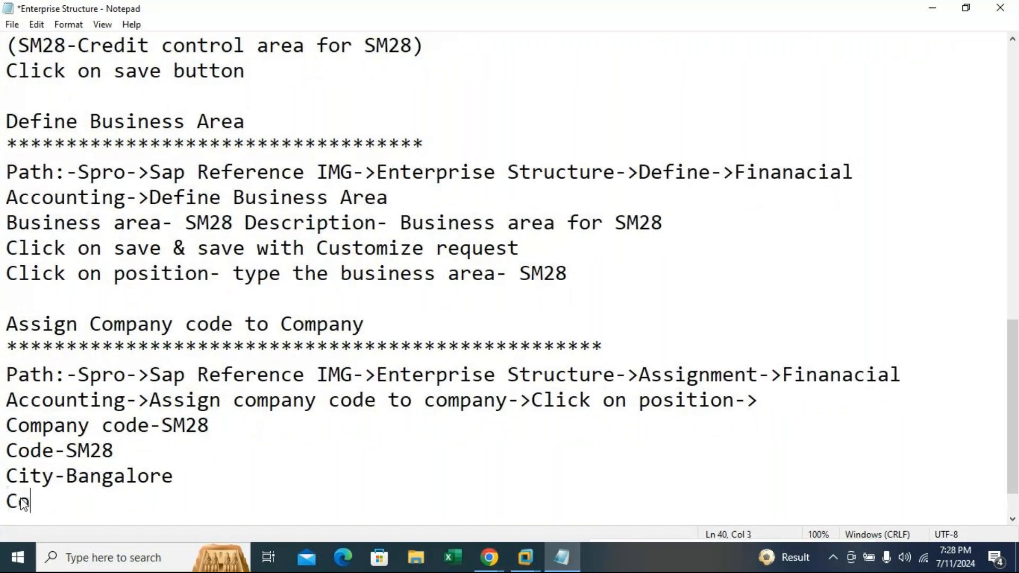
type("mpany")
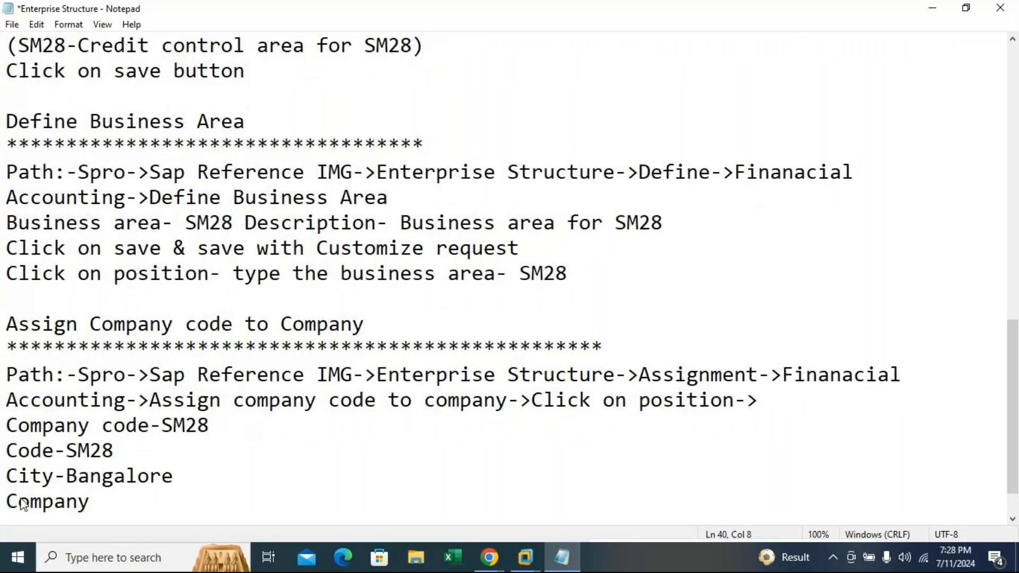
type("TASM28")
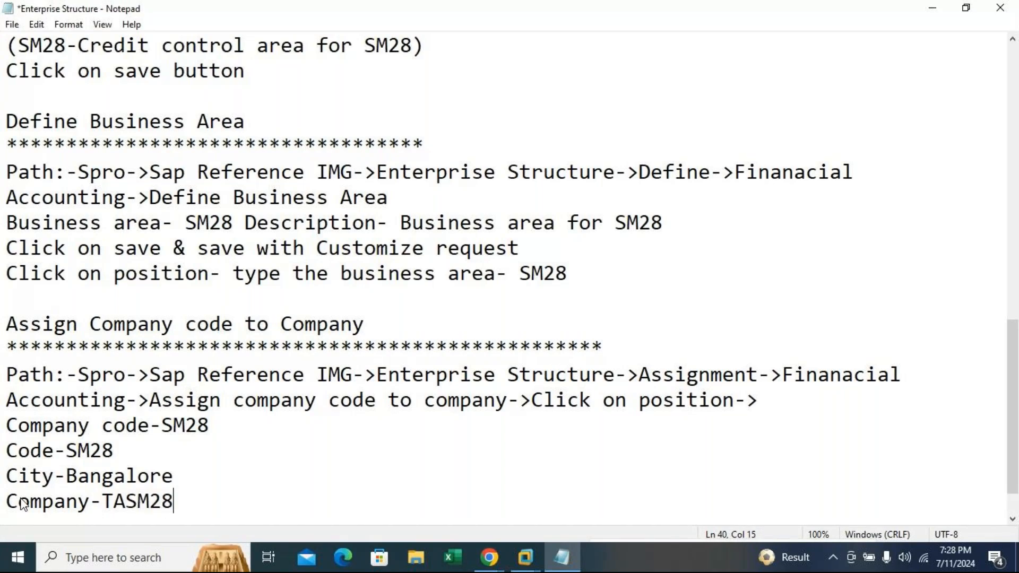
Finish the notes section with the line "Click on save" and save the Enterprise Structure file.
key("Return")
type("Clic")
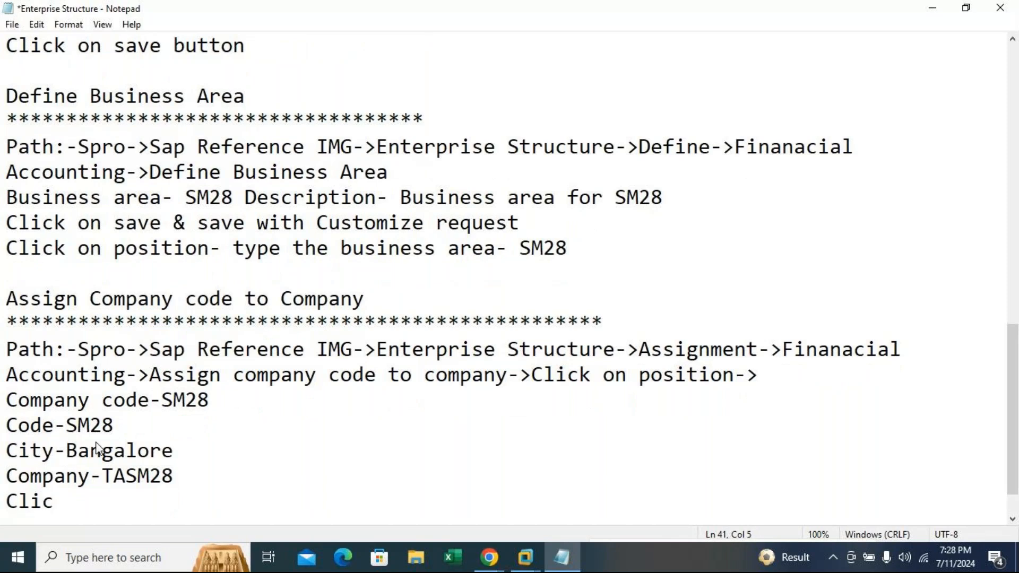
type("k on save")
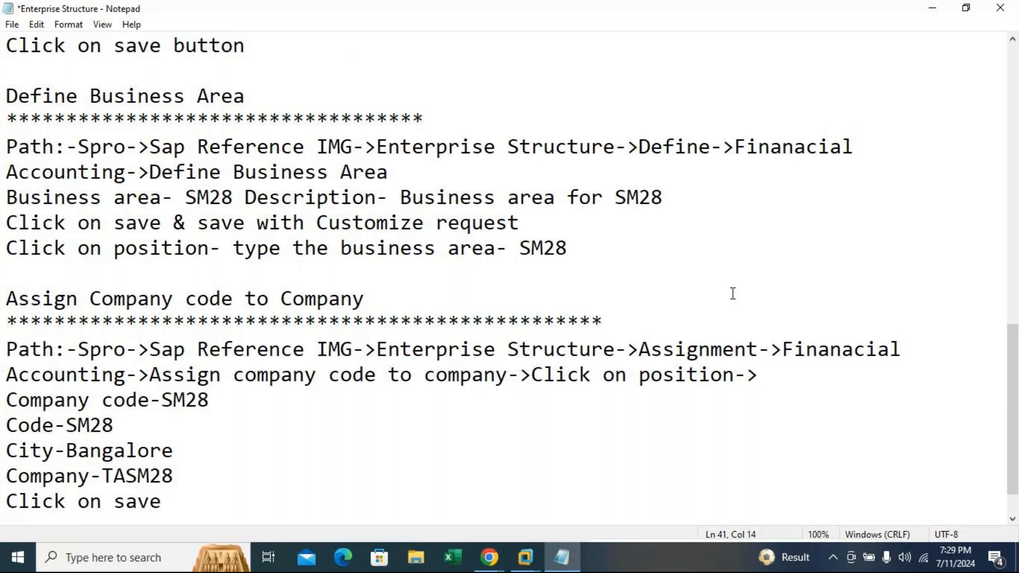
key("ctrl+s")
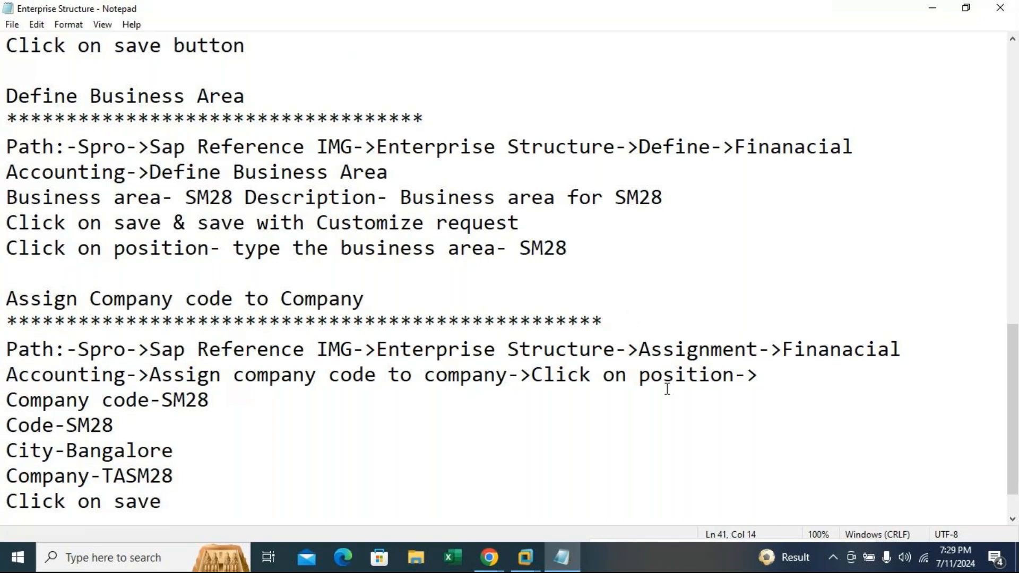
Switch to SAP, save the company assignment table again, and go back to the IMG structure.
scroll(667, 389, "down", 1)
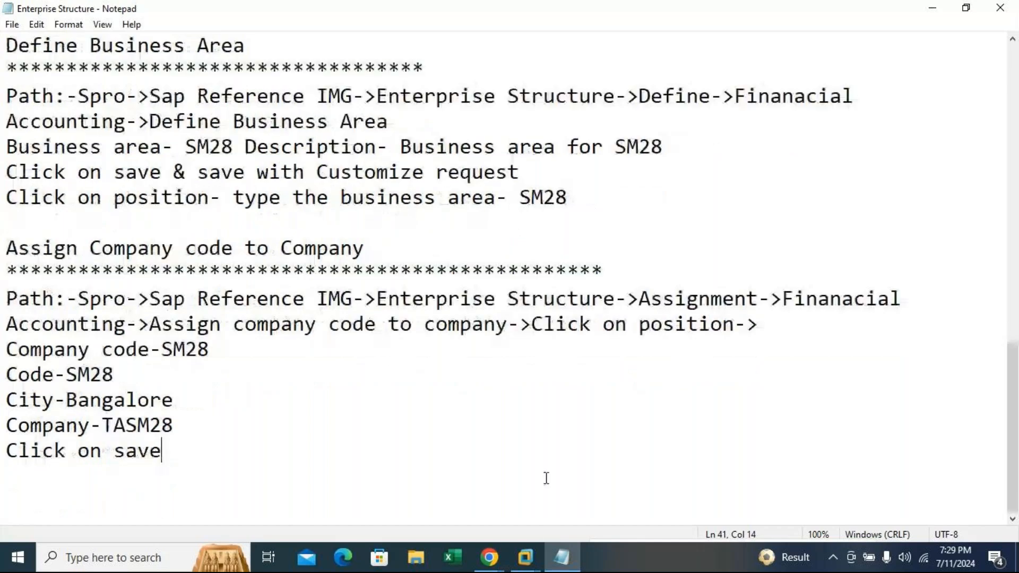
left_click(526, 558)
left_click(649, 469)
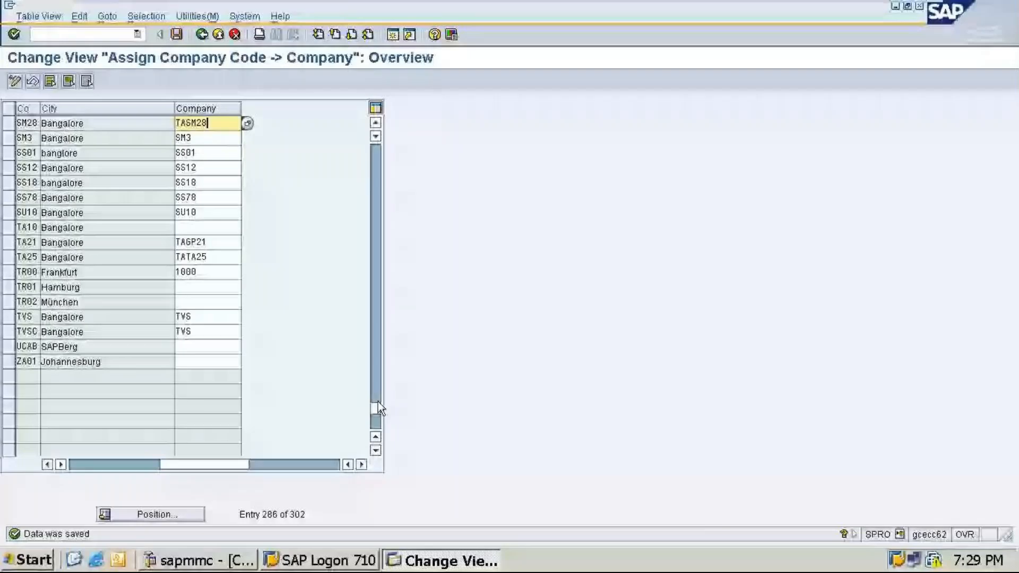
left_click(174, 36)
left_click(202, 34)
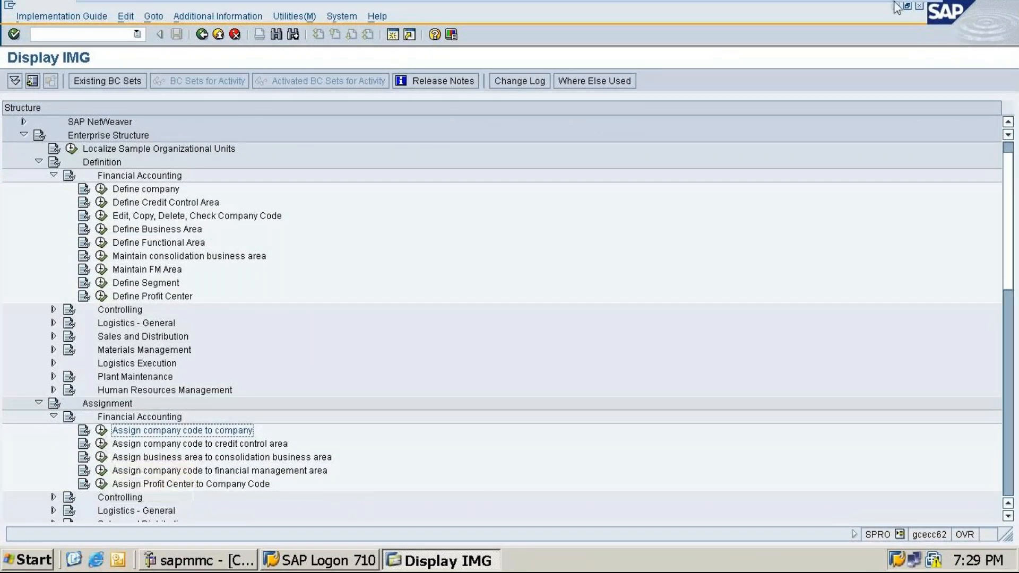
Return to Notepad and copy the heading "Assign Company code to Company" to the end of the notes after a blank line.
left_click(724, 9)
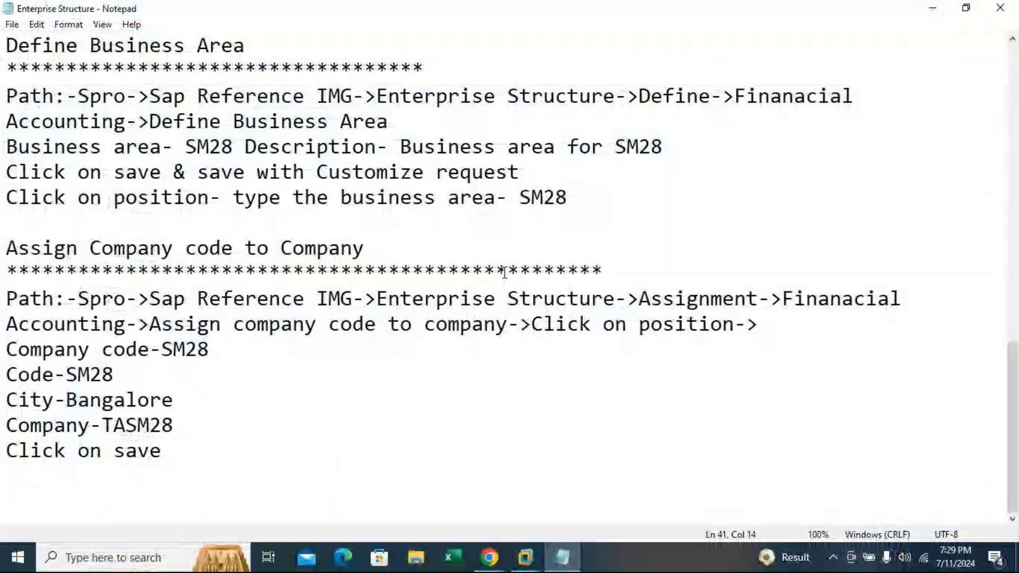
left_click_drag(6, 222, 373, 242)
key("ctrl+c")
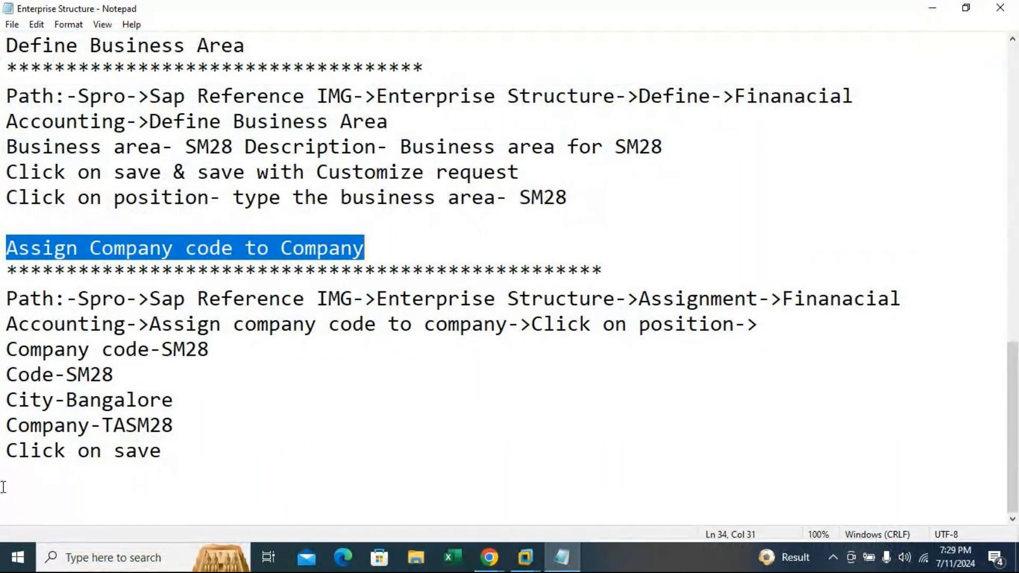
left_click(39, 476)
key("Return")
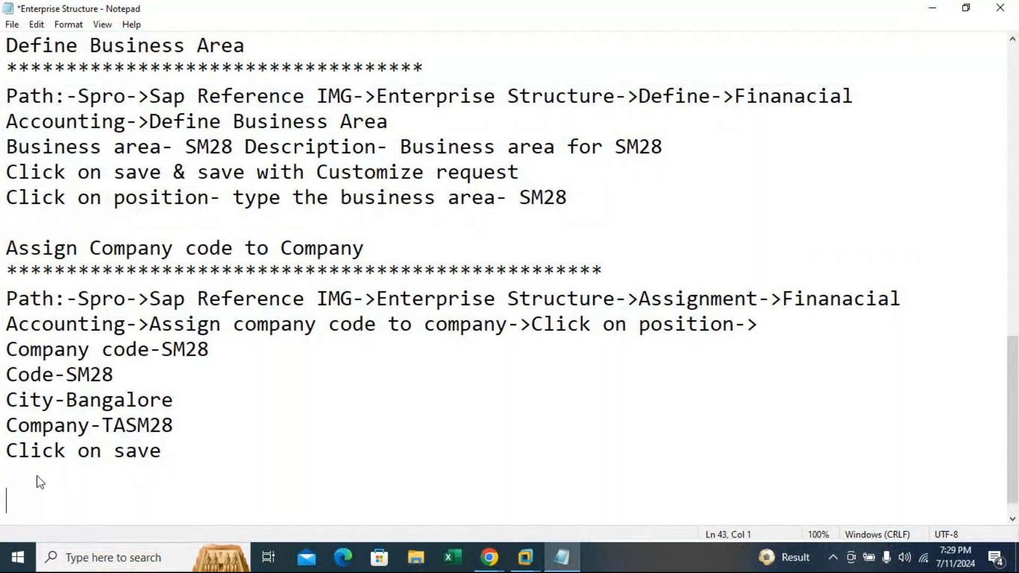
key("ctrl+v")
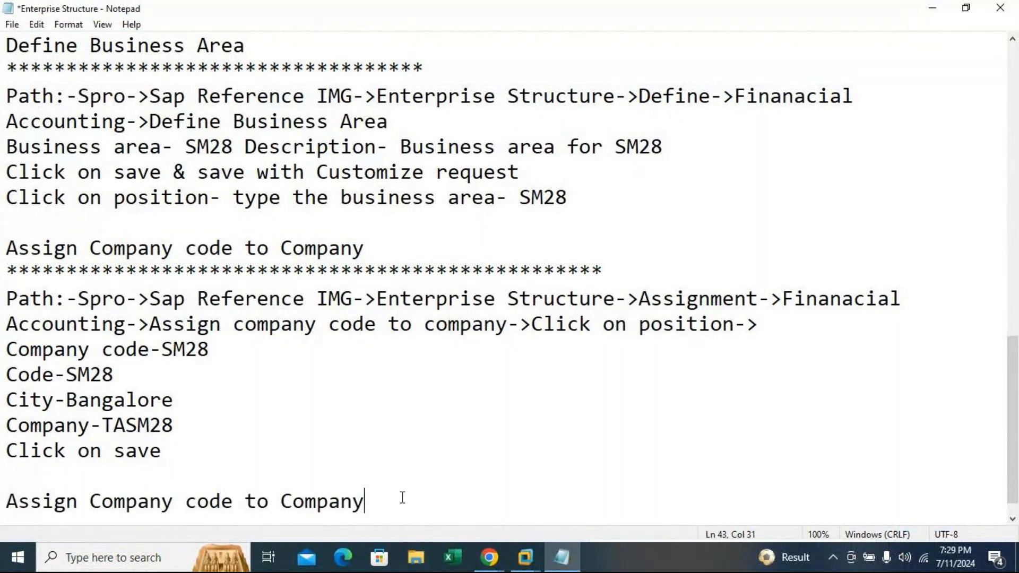
Change the copied heading to "Assign Company code to Credit control area" and underline it with a row of asterisks.
key("BackSpace")
key("BackSpace")
key("BackSpace")
key("BackSpace")
key("BackSpace")
key("BackSpace")
type("red")
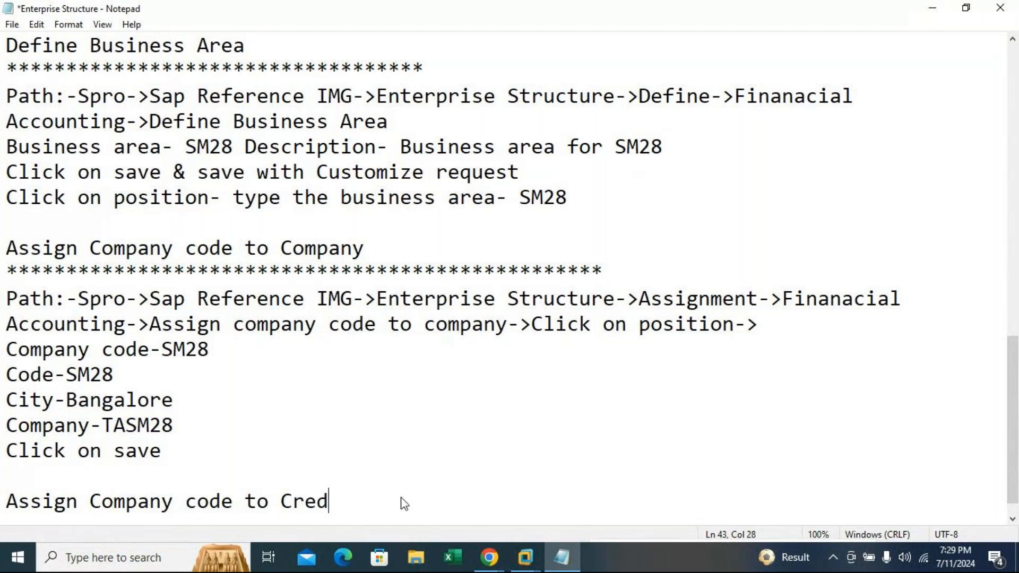
type("it control area")
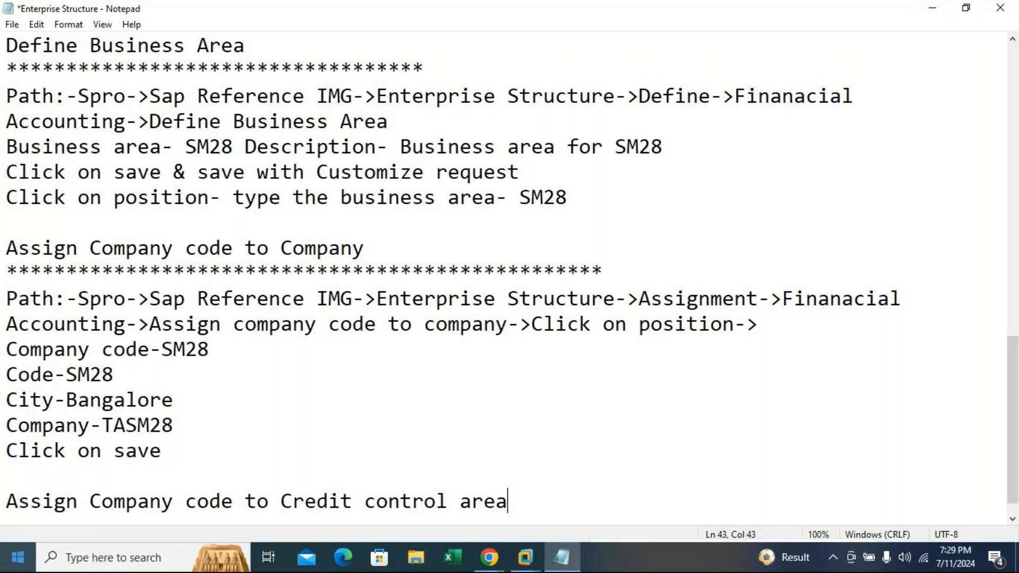
key("Return")
type("************")
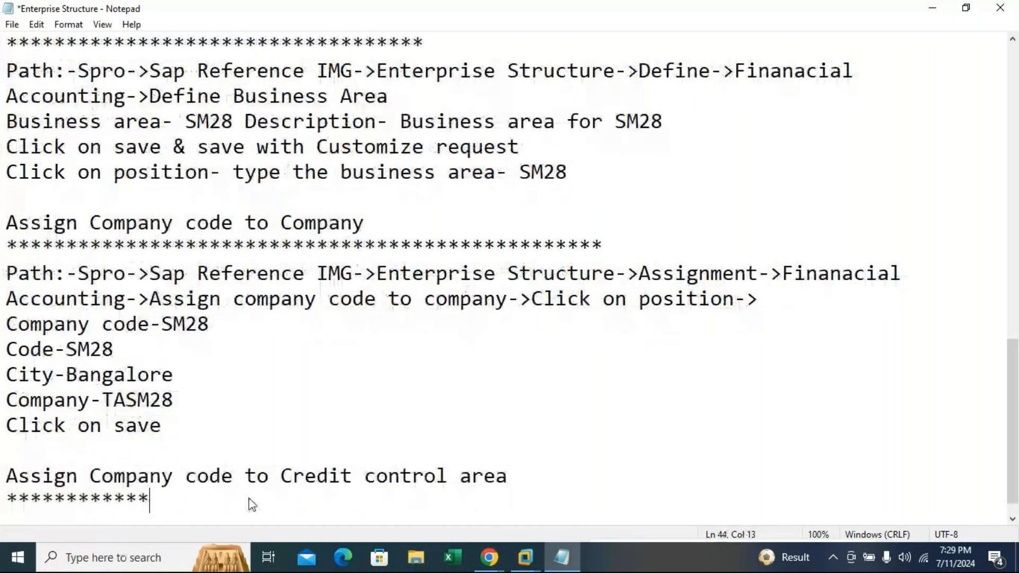
type("***************************************")
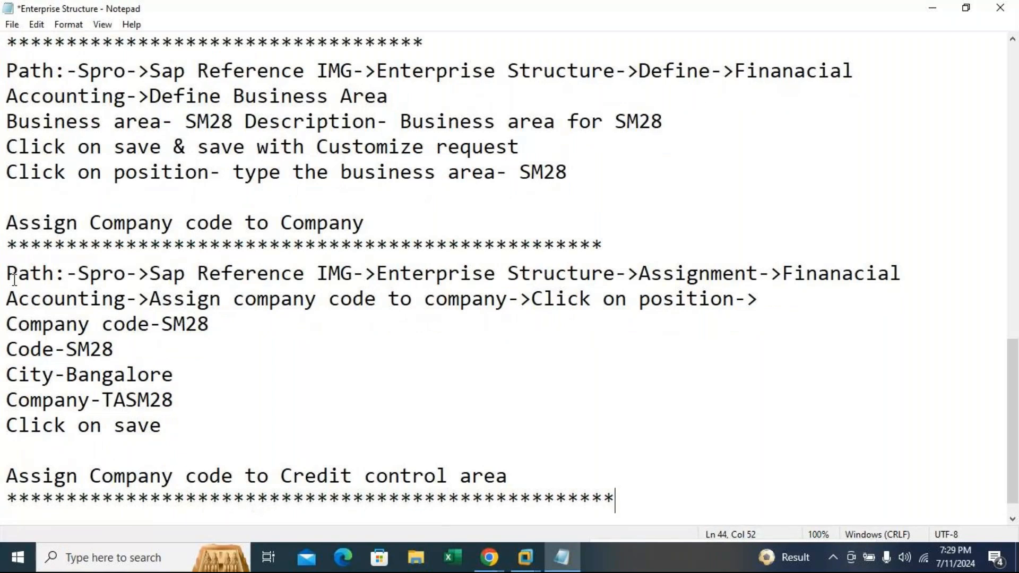
Copy the two-line path from the company assignment section and paste it beneath the credit control area heading.
left_click_drag(6, 278, 761, 310)
key("ctrl+c")
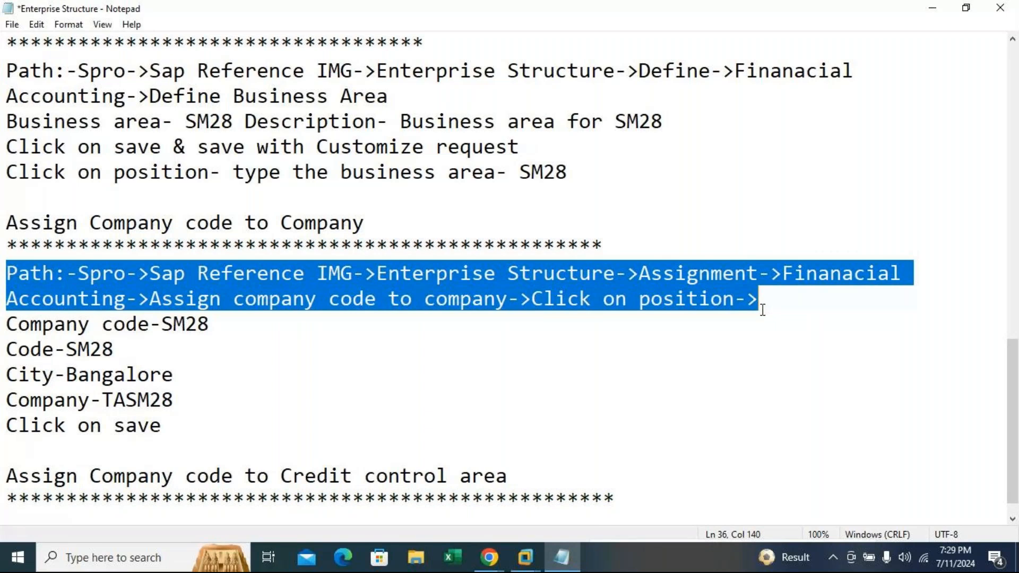
left_click(647, 514)
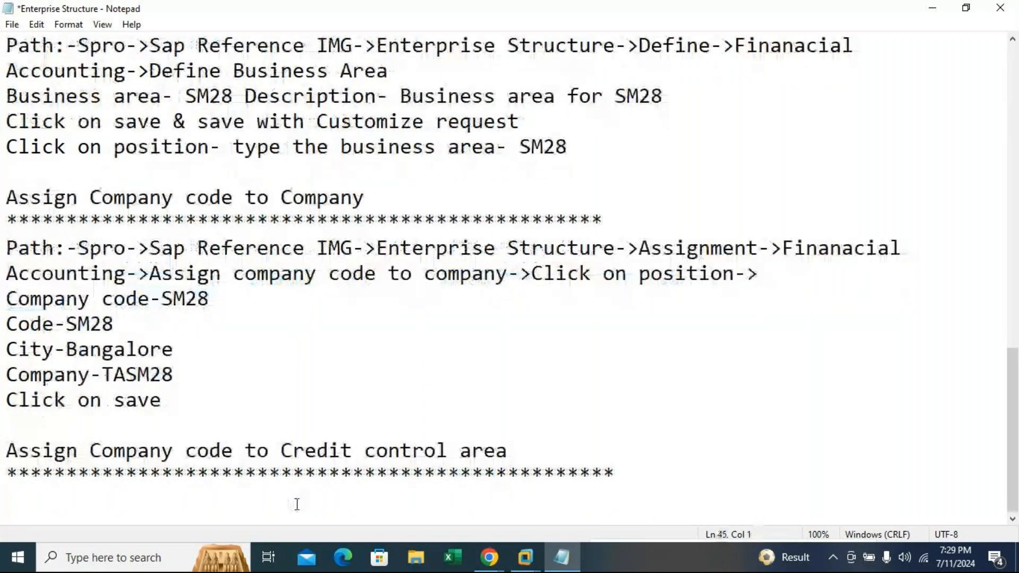
key("ctrl+v")
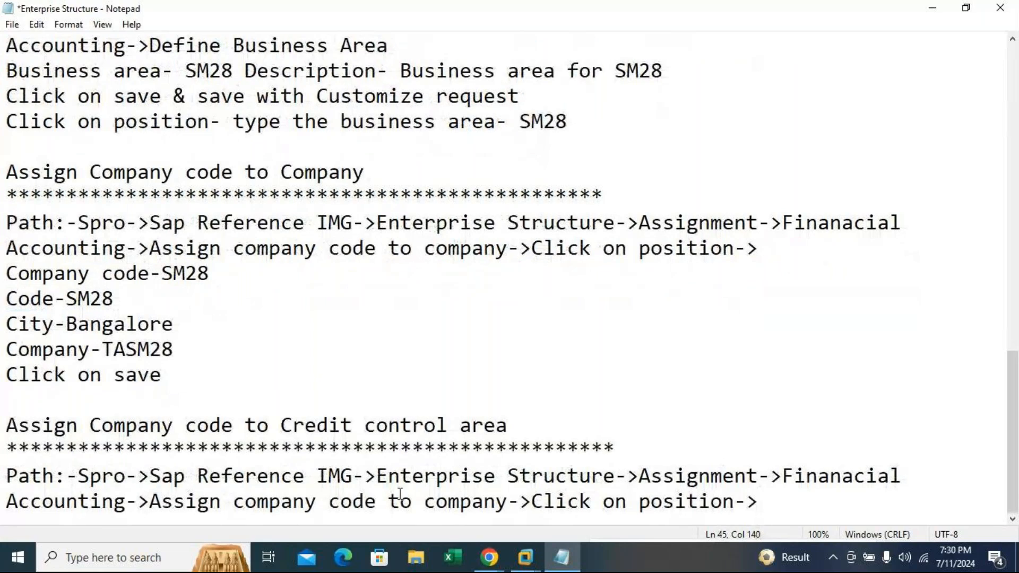
Change the destination in the pasted path so it reads "Assign company code to credit control area".
left_click(509, 500)
key("BackSpace")
key("BackSpace")
key("BackSpace")
key("BackSpace")
key("BackSpace")
key("BackSpace")
type("red")
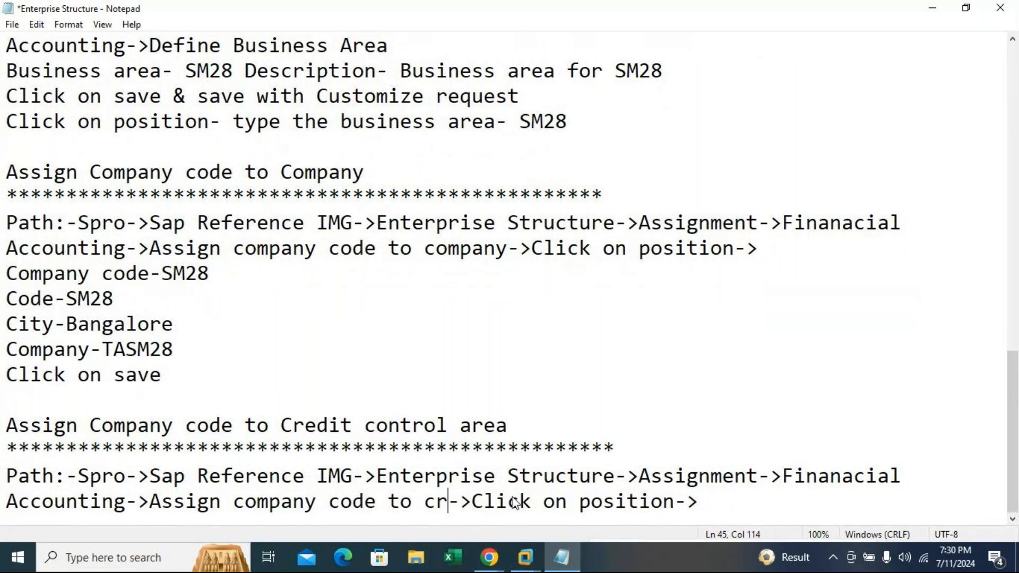
type("it cont")
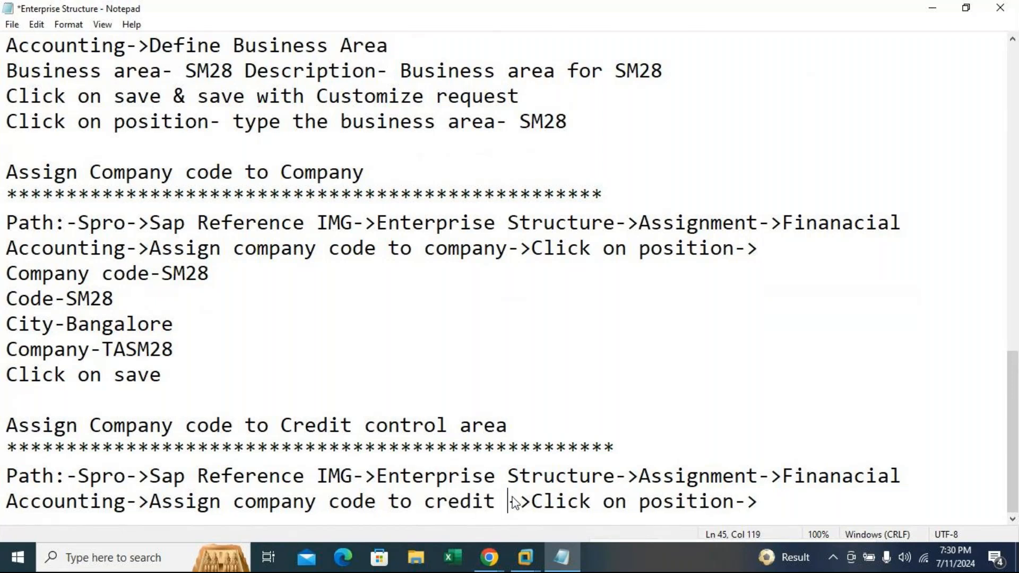
type("rol ")
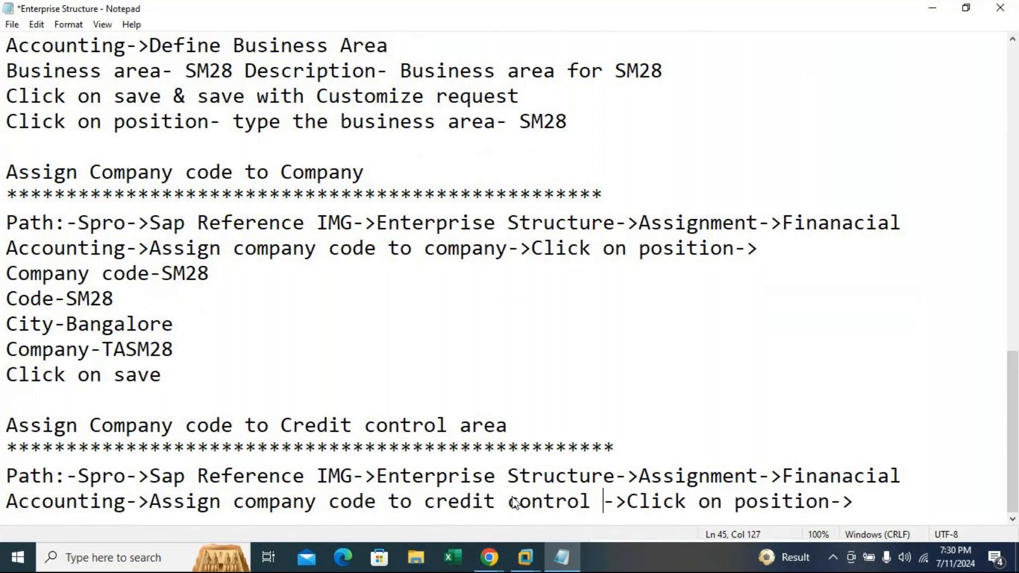
type("area")
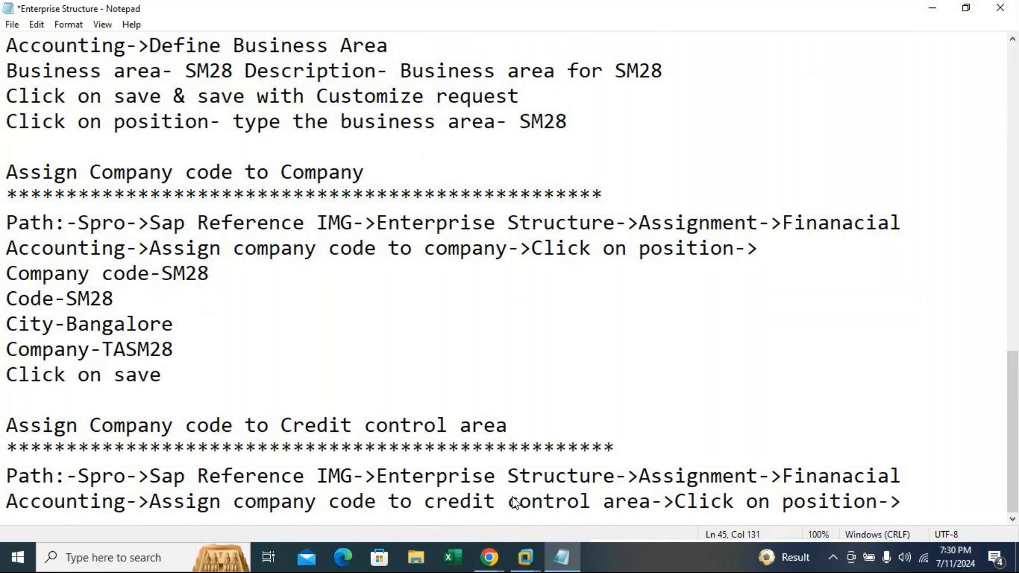
Switch to SAP, open the activity Assign company code to credit control area, and position the table on company code SM28.
left_click(526, 558)
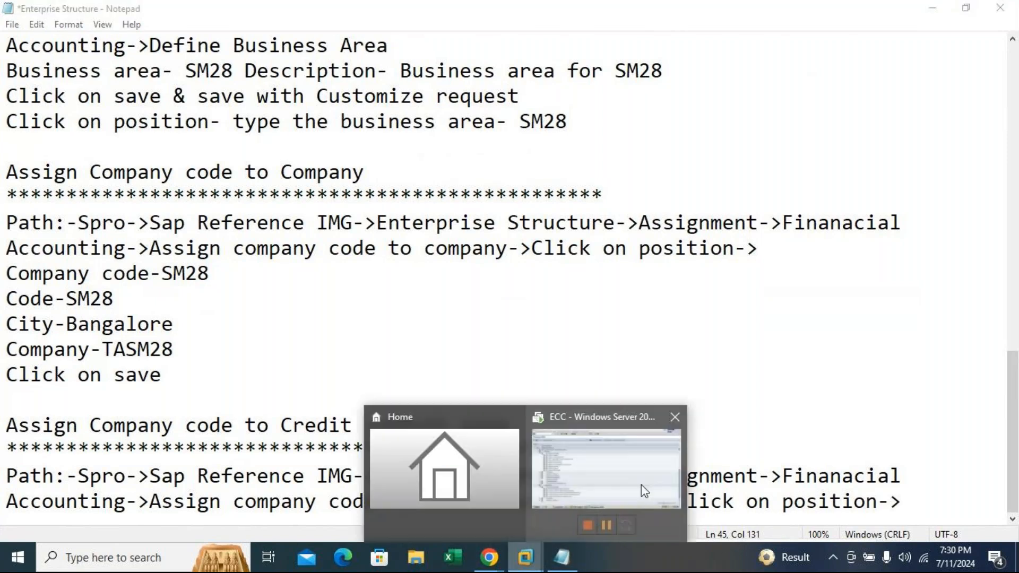
left_click(641, 485)
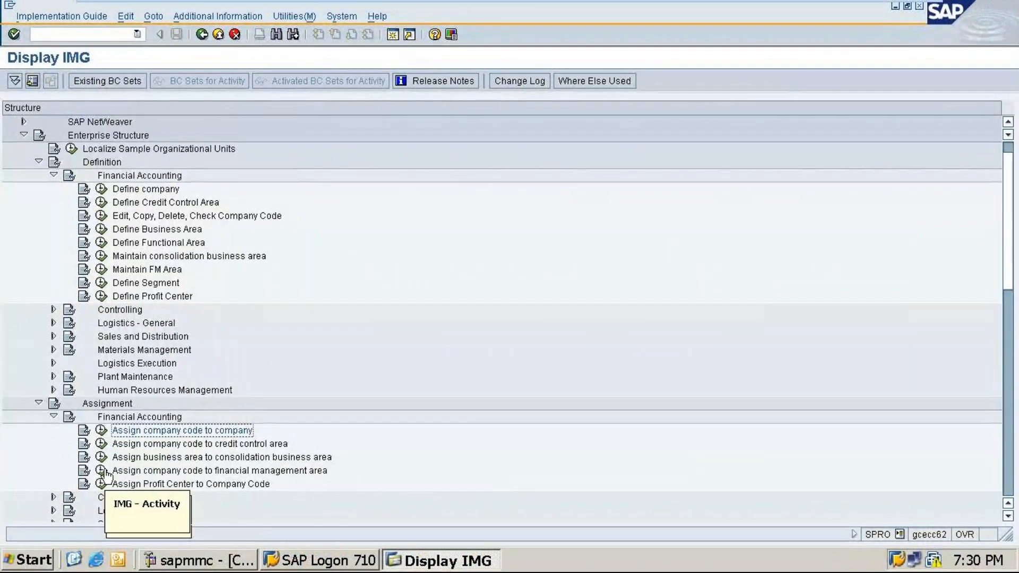
left_click(101, 443)
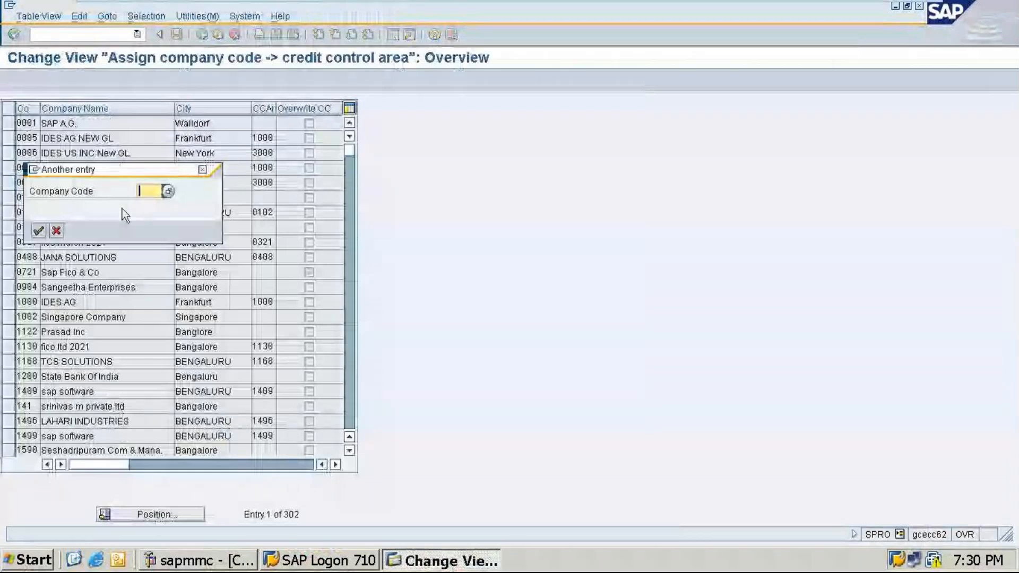
type("SM28")
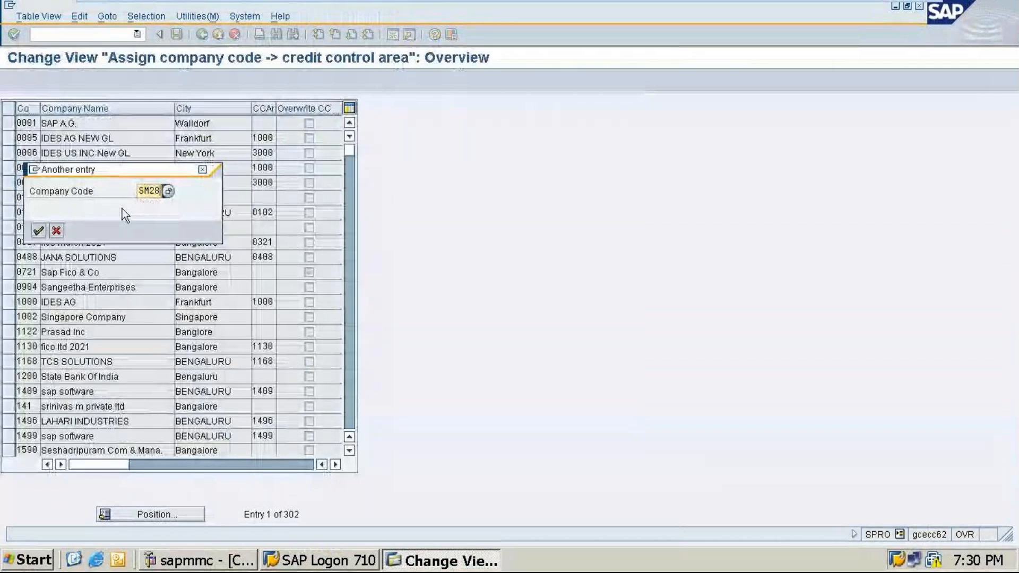
left_click(39, 230)
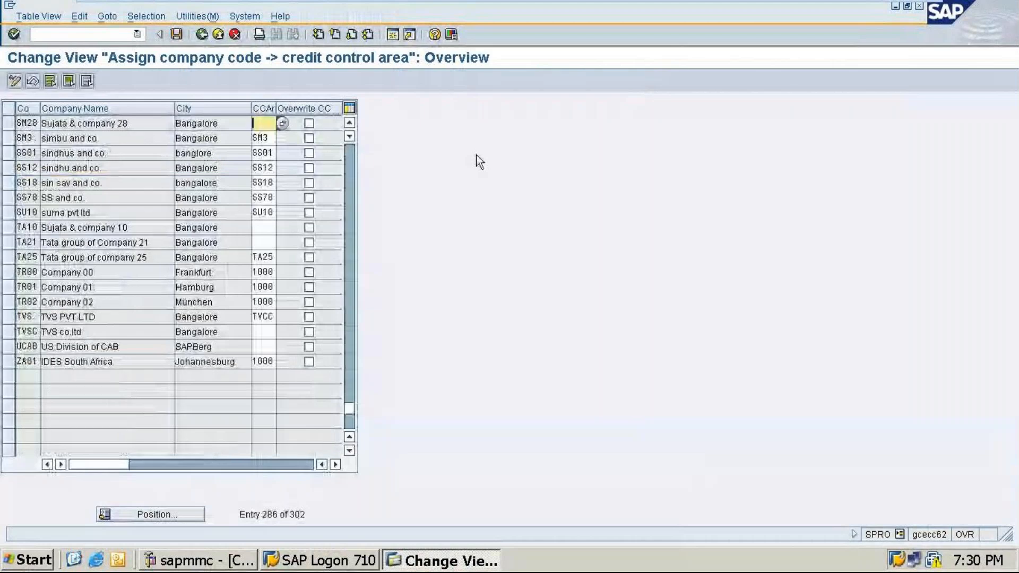
Assign credit control area SM28 to company code SM28 and save with the proposed customizing request.
type("SM")
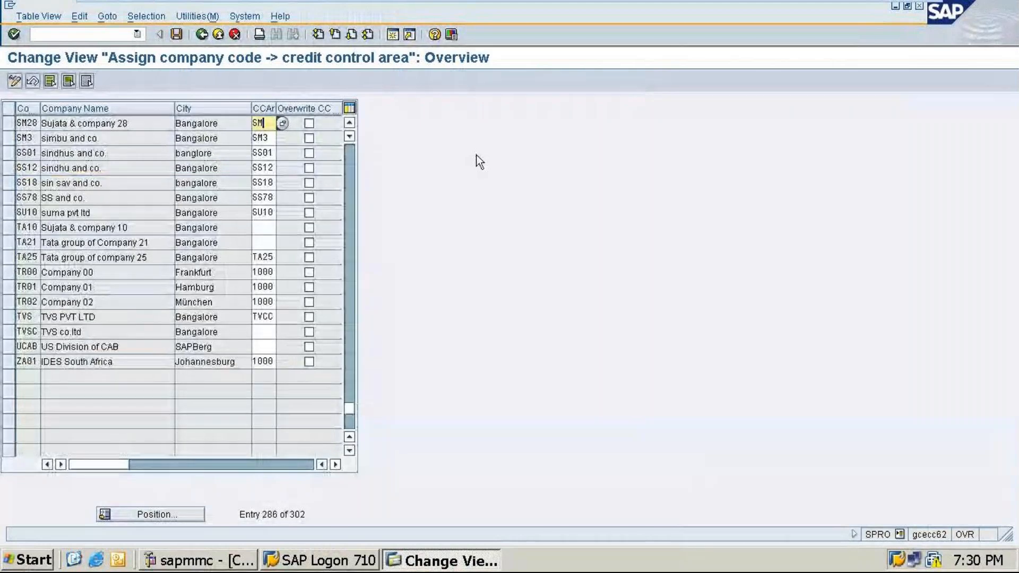
type("28")
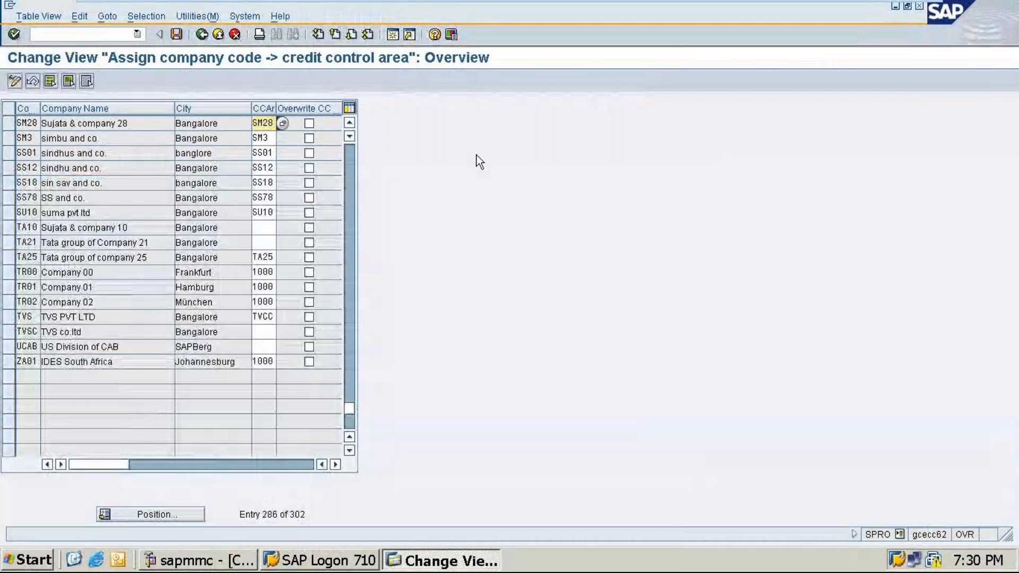
left_click(176, 35)
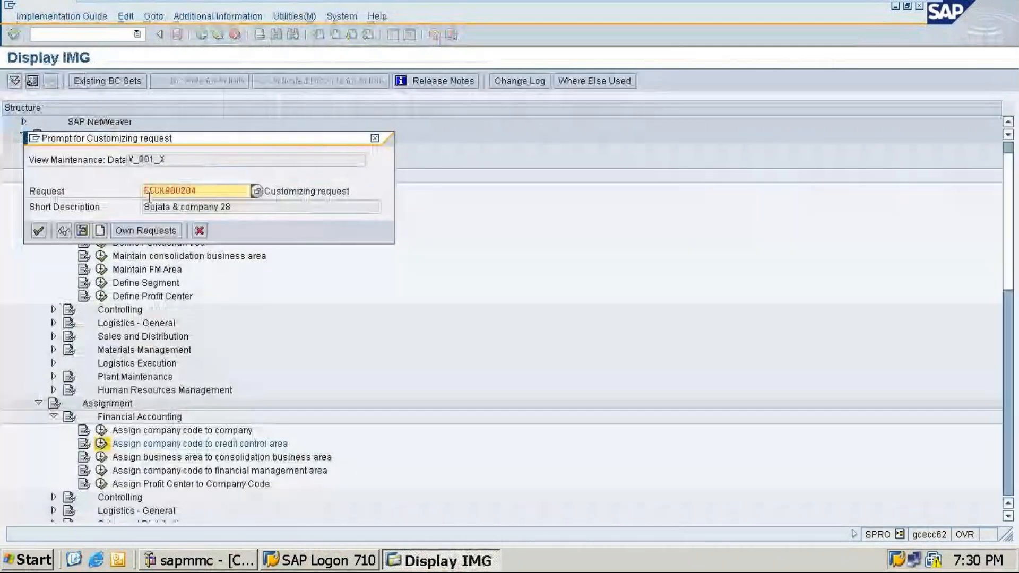
key("Return")
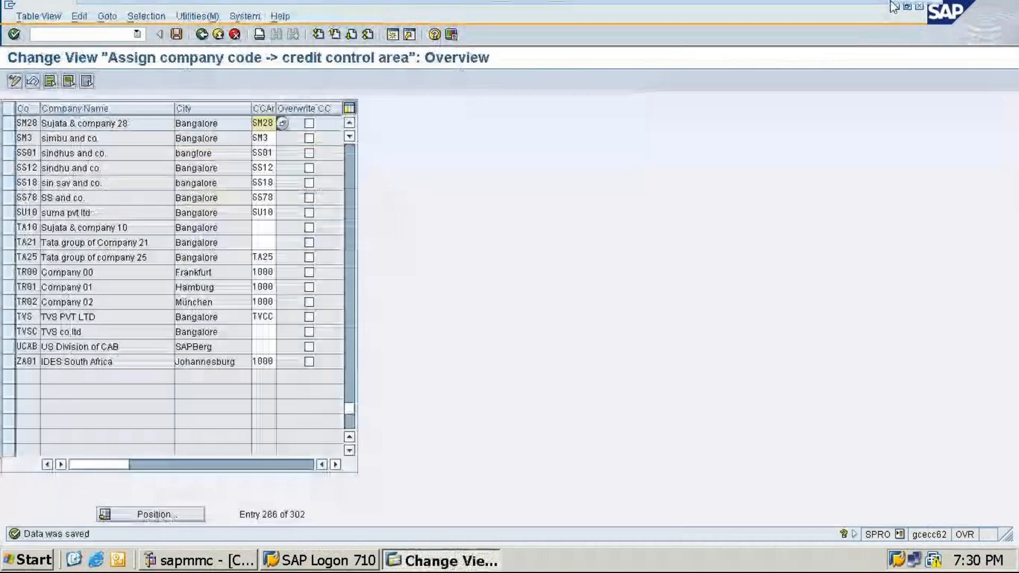
Return to Notepad and copy the line "Company code-SM28" to the end of the credit control area section.
left_click(893, 5)
left_click(909, 499)
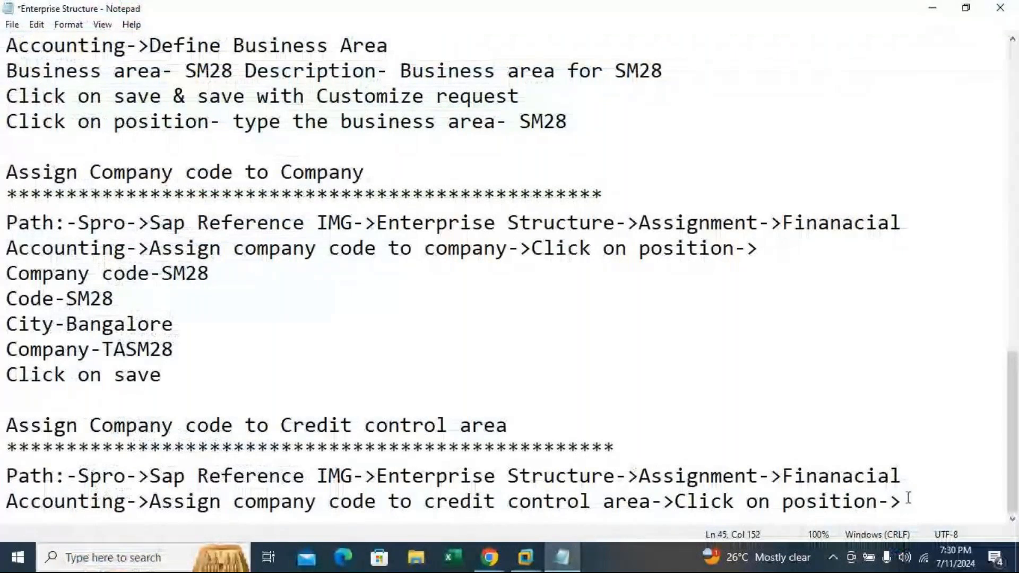
scroll(7, 295, "down", 1)
left_click_drag(6, 247, 229, 250)
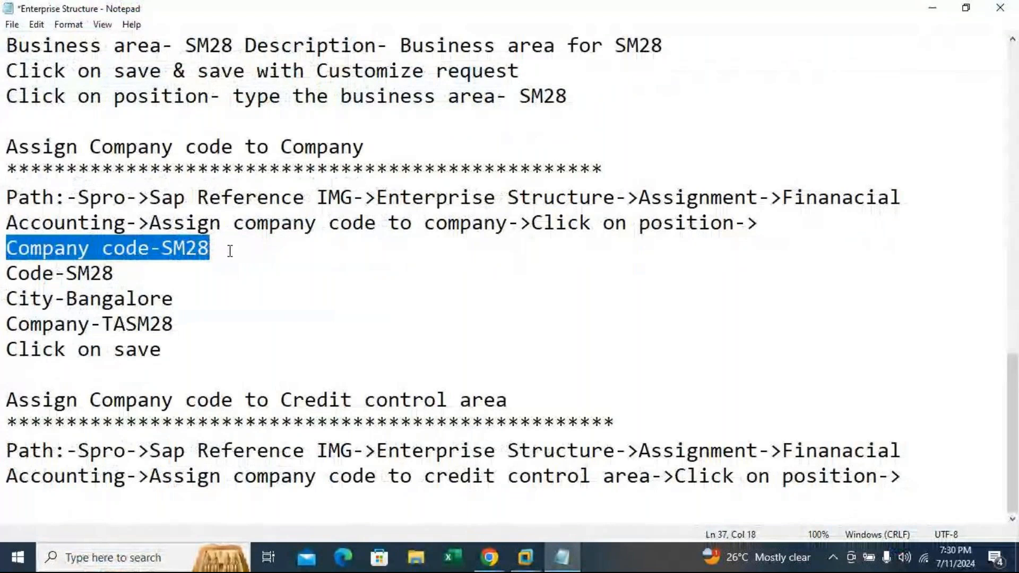
key("ctrl+c")
key("ctrl+End")
key("ctrl+v")
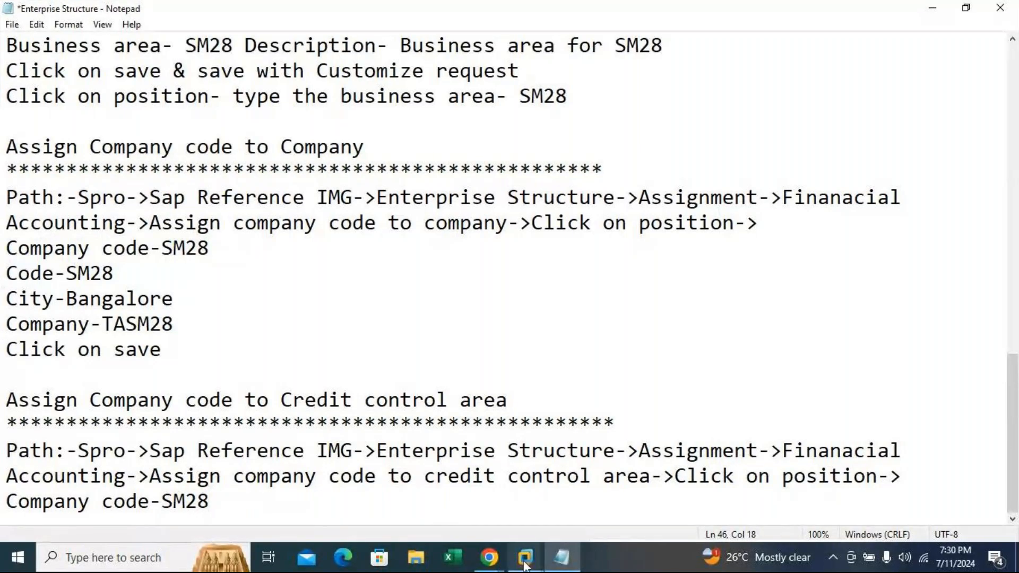
Check the table columns in SAP, return to Notepad, and copy the Code, City and Company lines beneath the last company code line.
mouse_move(525, 564)
left_click(610, 476)
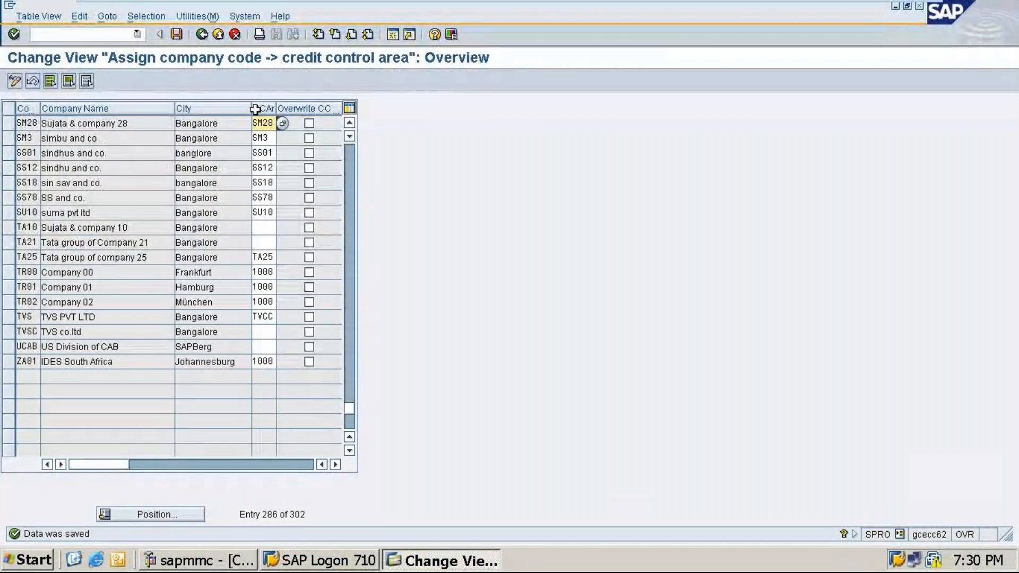
mouse_move(915, 2)
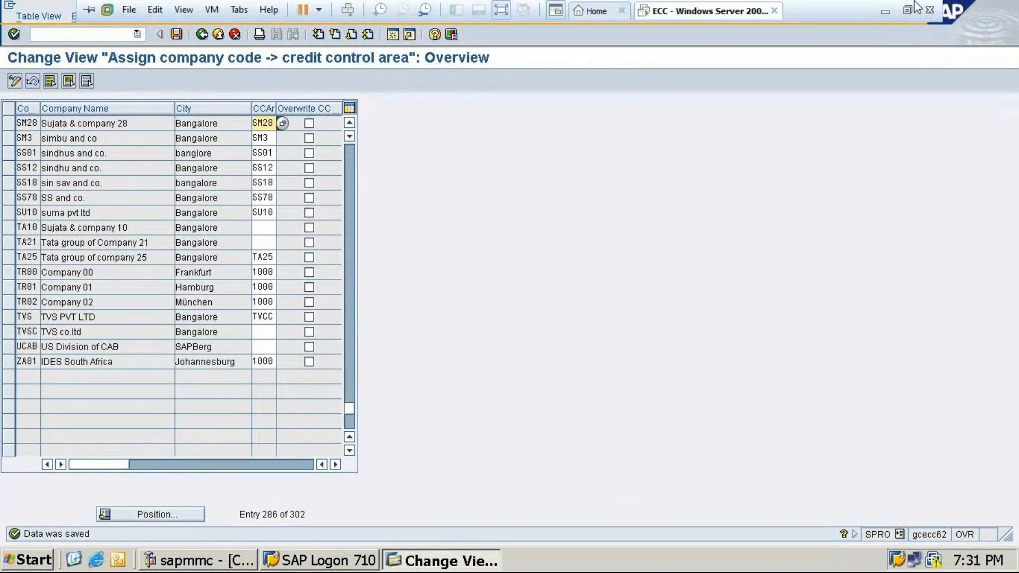
left_click(886, 17)
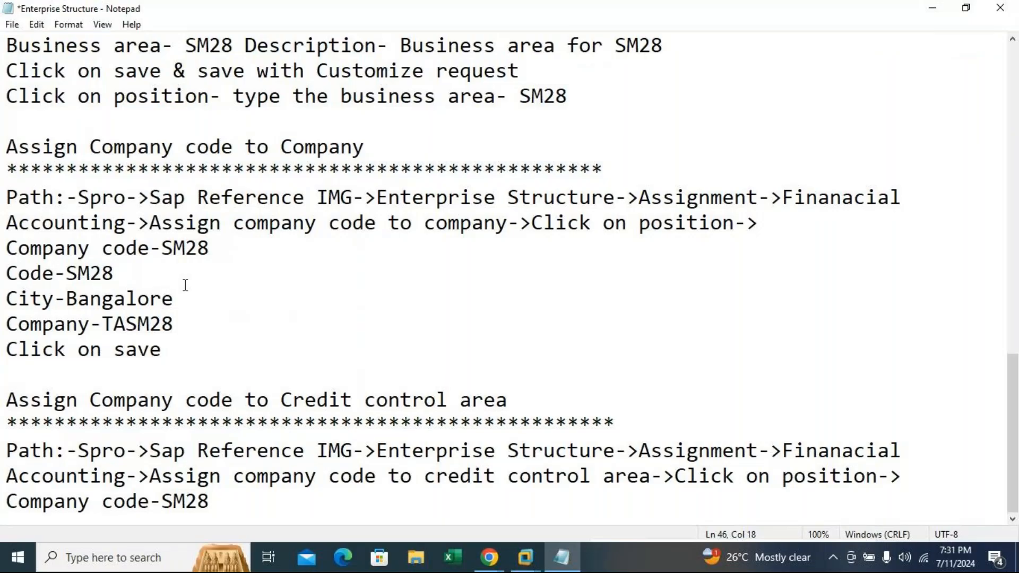
left_click_drag(6, 272, 189, 325)
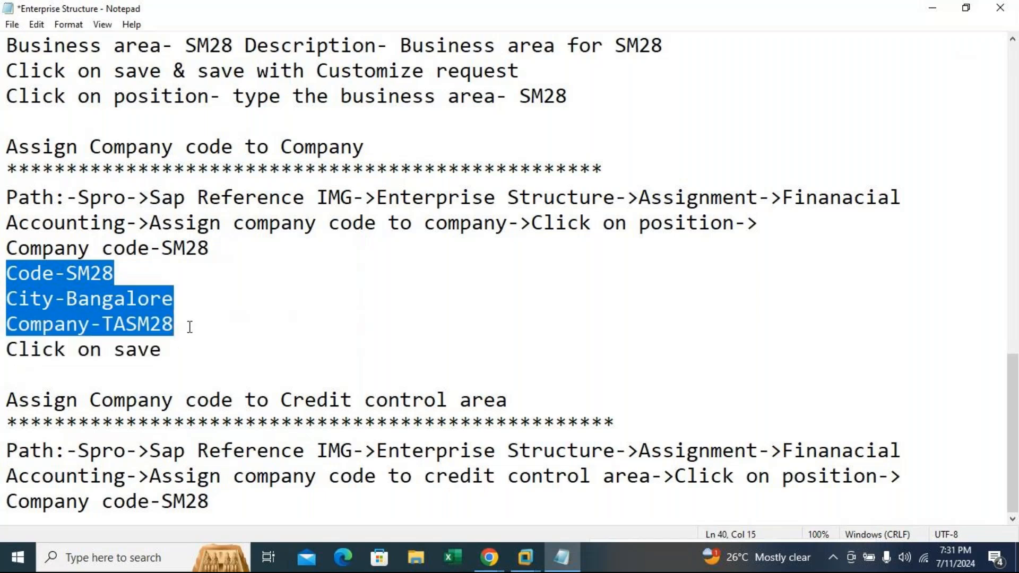
left_click(247, 501)
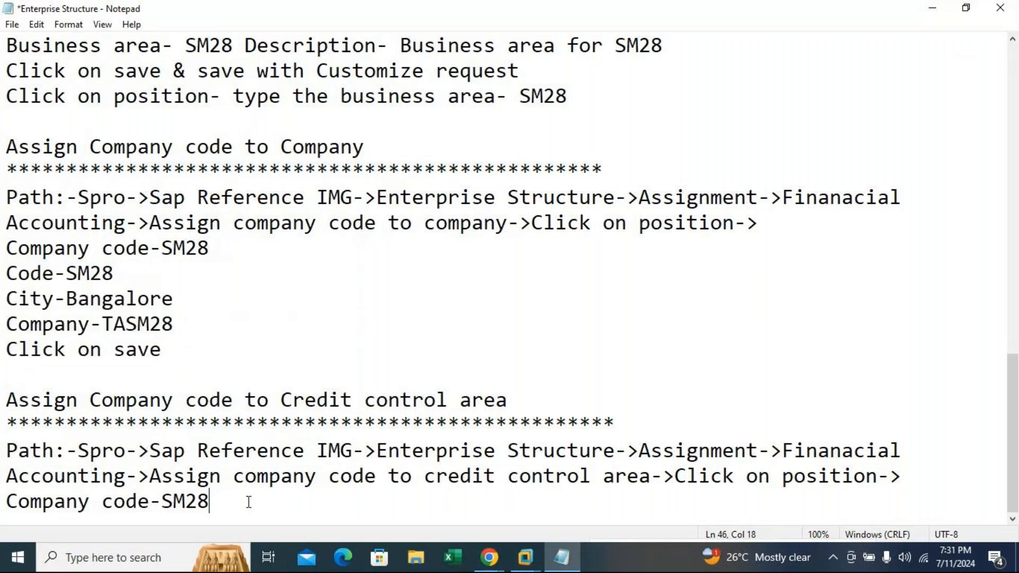
key("Return")
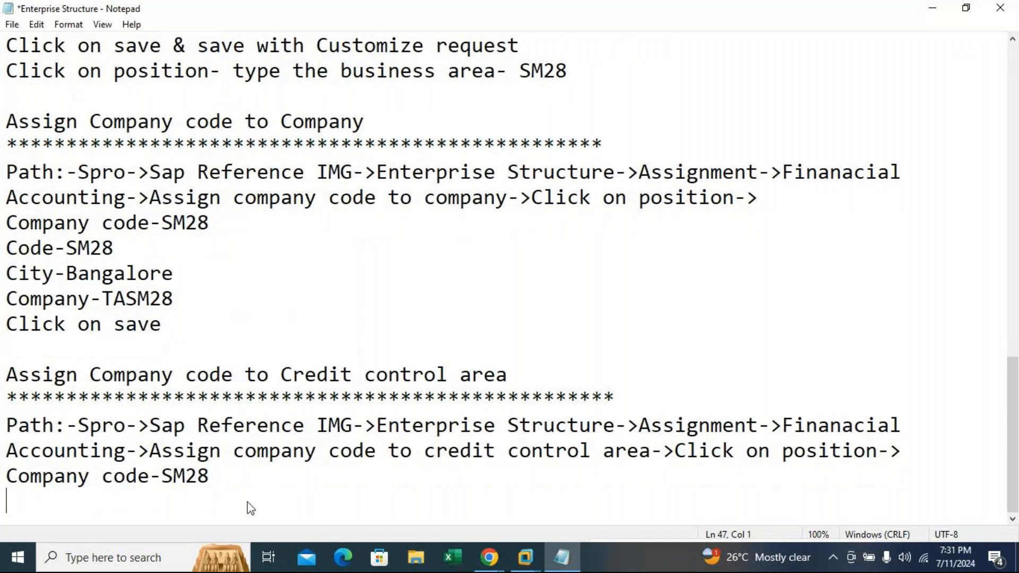
key("ctrl+v")
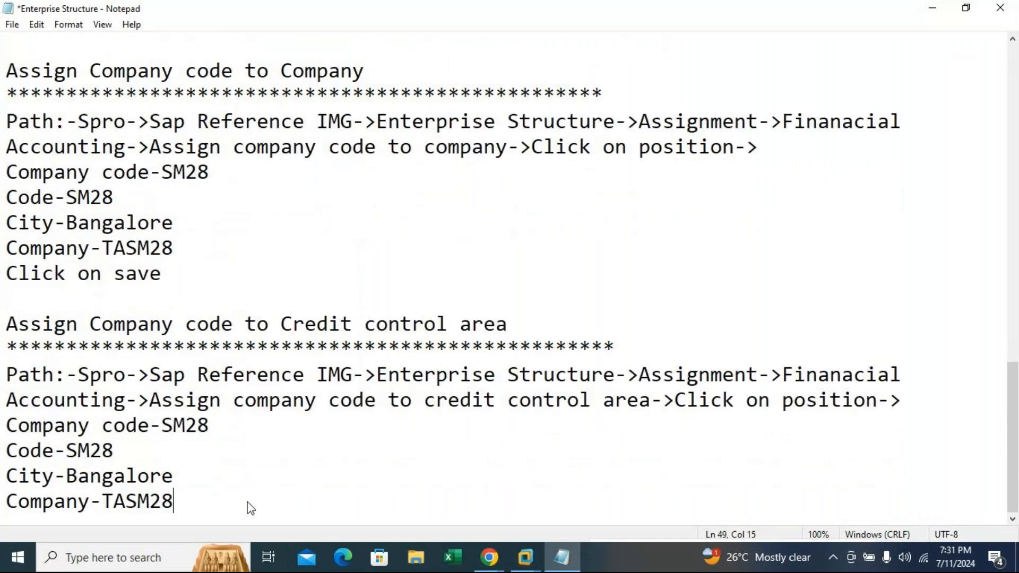
In the credit control area section, change the "City" label to "Company" and delete the value "Bangalore" after its hyphen.
left_click(55, 477)
key("BackSpace")
key("BackSpace")
key("BackSpace")
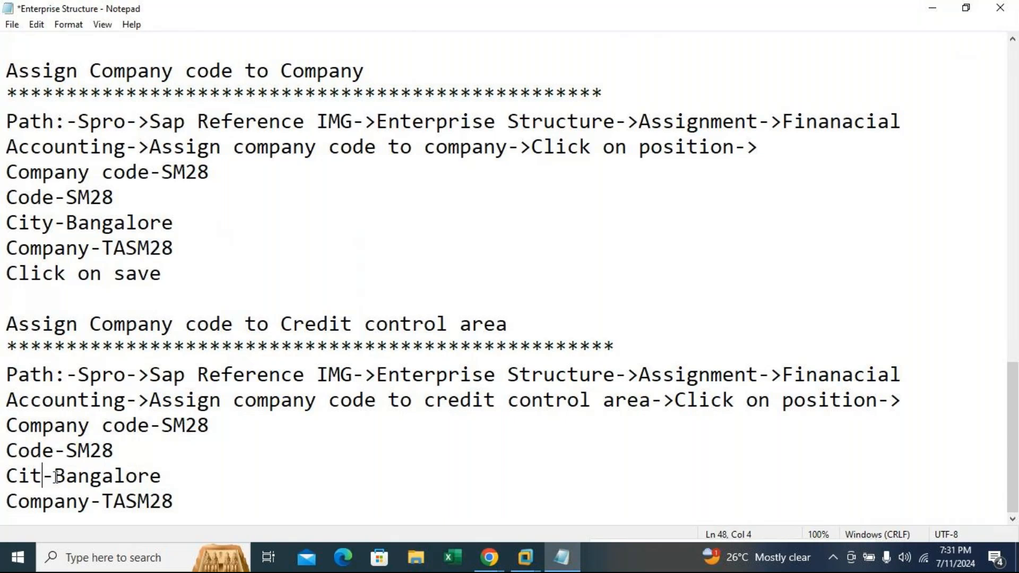
type("ompany")
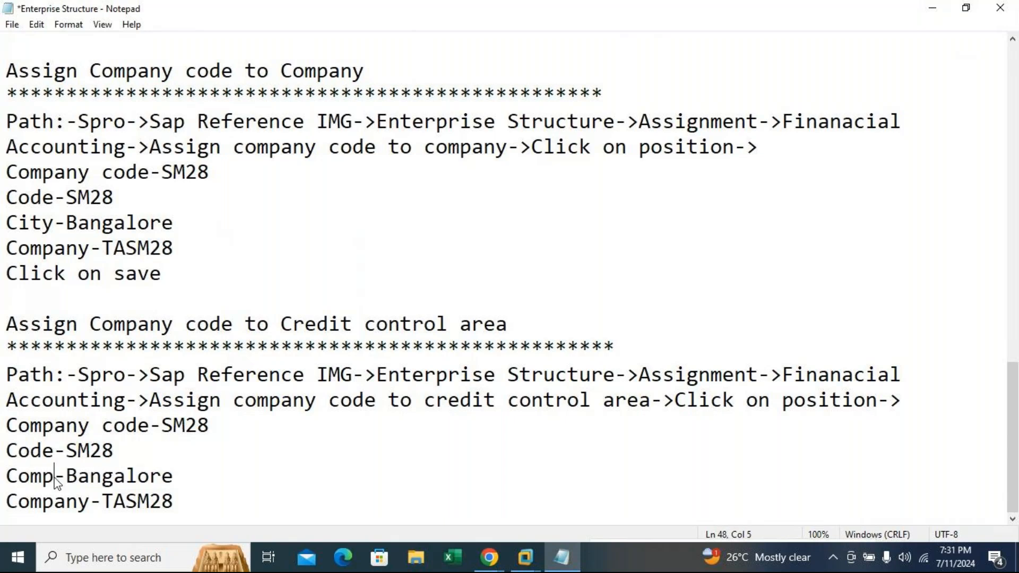
left_click(213, 476)
key("BackSpace")
key("BackSpace")
key("BackSpace")
key("BackSpace")
key("BackSpace")
key("BackSpace")
key("BackSpace")
key("BackSpace")
key("BackSpace")
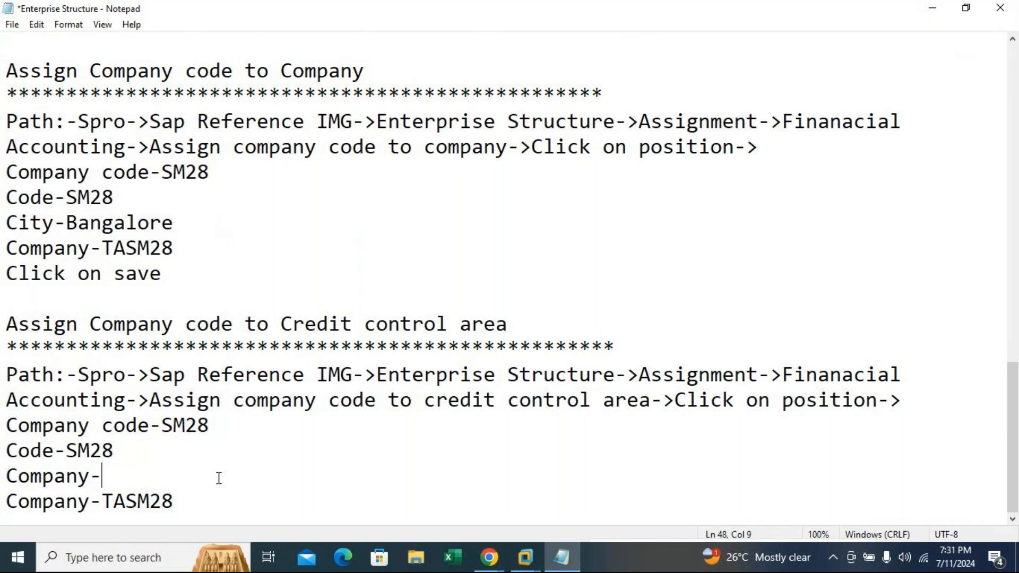
Check the SM28 company name in SAP and enter "sujata & company" after "Company-" in the Notepad notes.
mouse_move(526, 558)
left_click(566, 495)
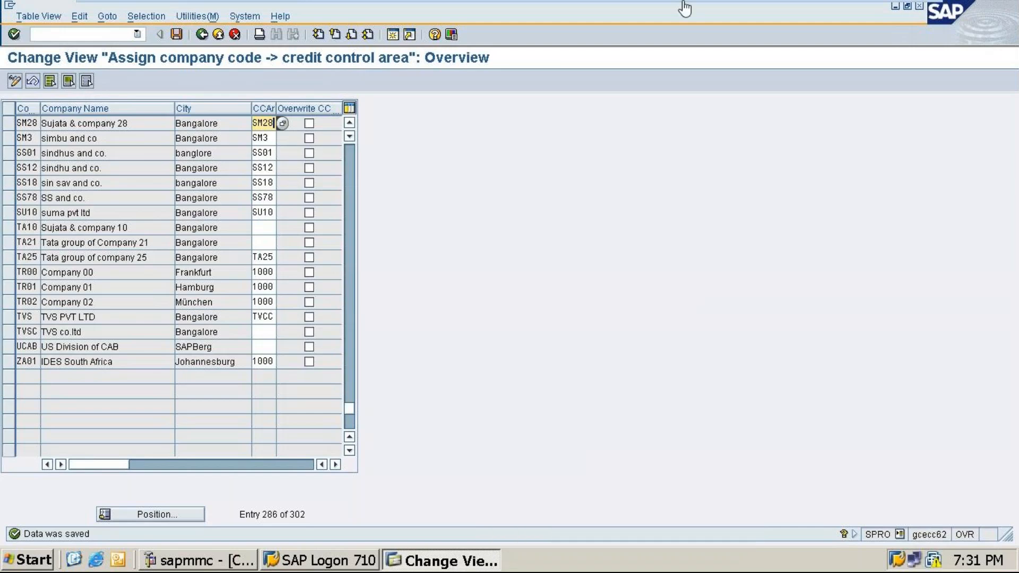
left_click(885, 6)
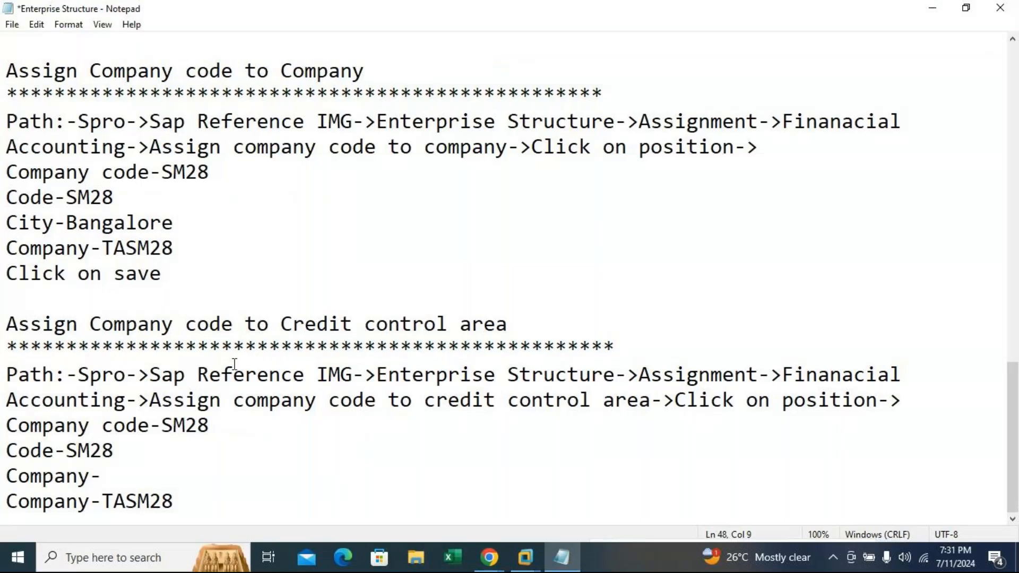
type("g")
key("BackSpace")
type("sujata & company")
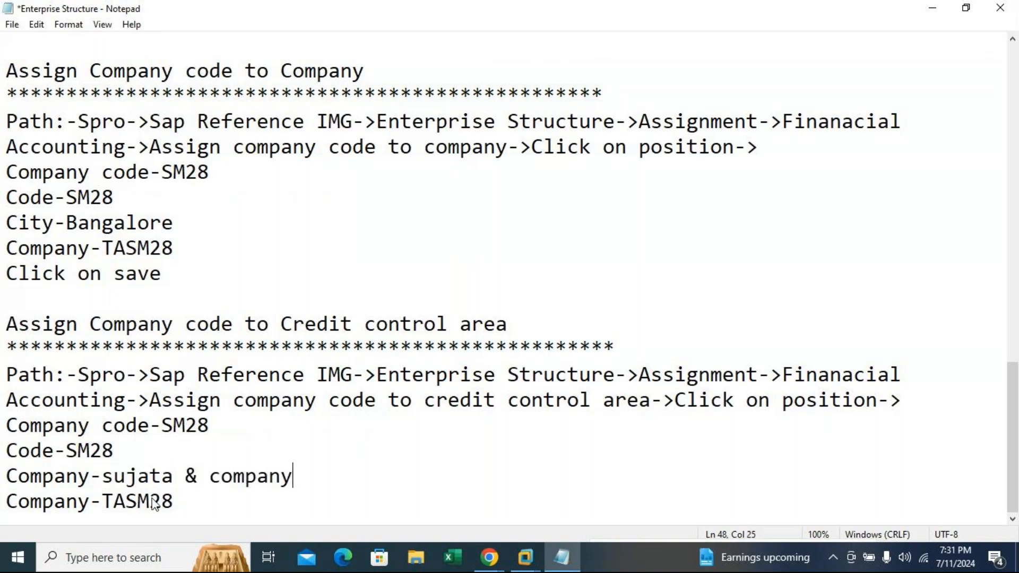
Check the city column in SAP, return to Notepad, and copy the line "City-Bangalore" beneath the Company line in the credit control area section.
key("Return")
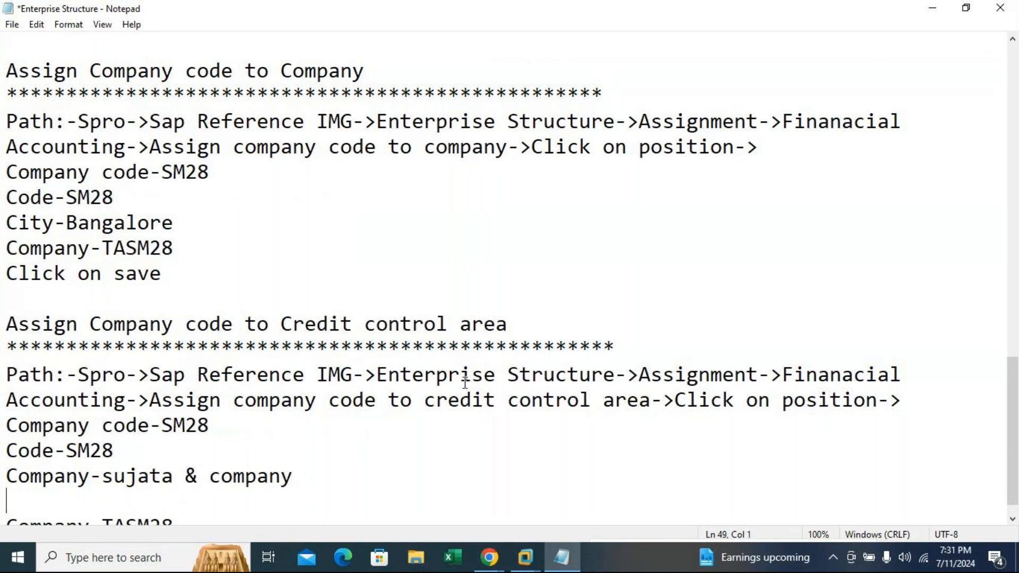
mouse_move(526, 557)
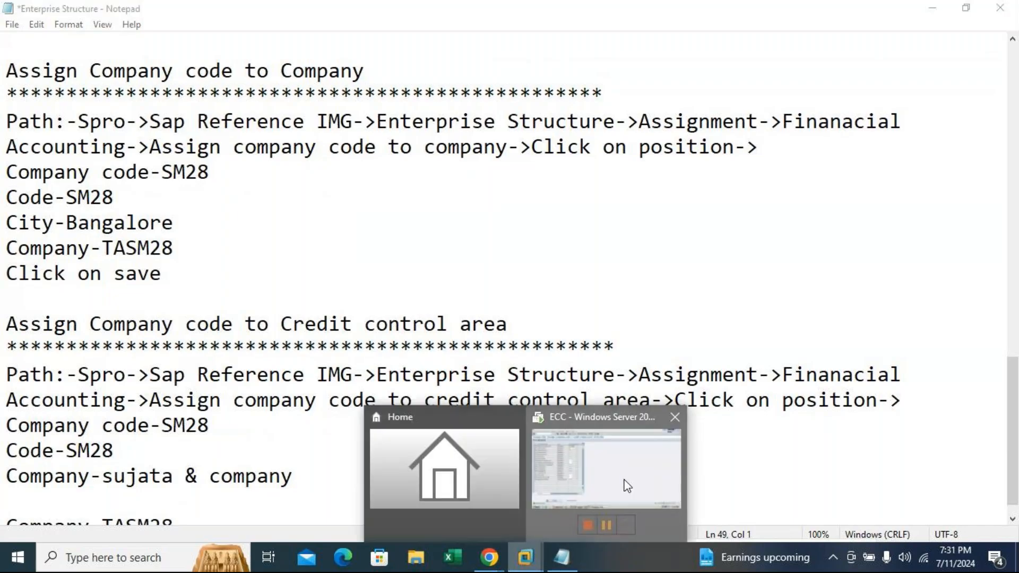
left_click(628, 485)
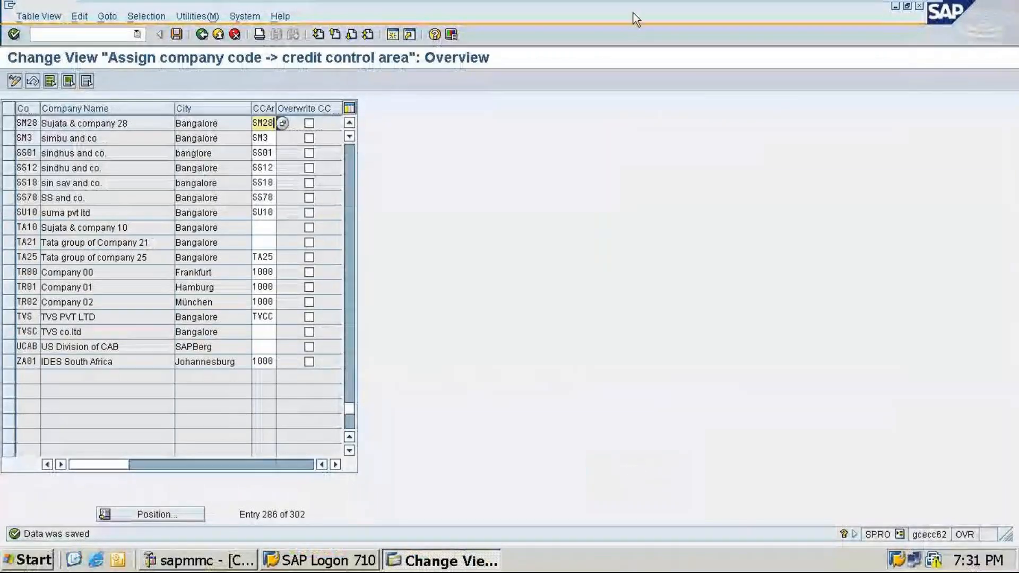
left_click(886, 8)
key("Return")
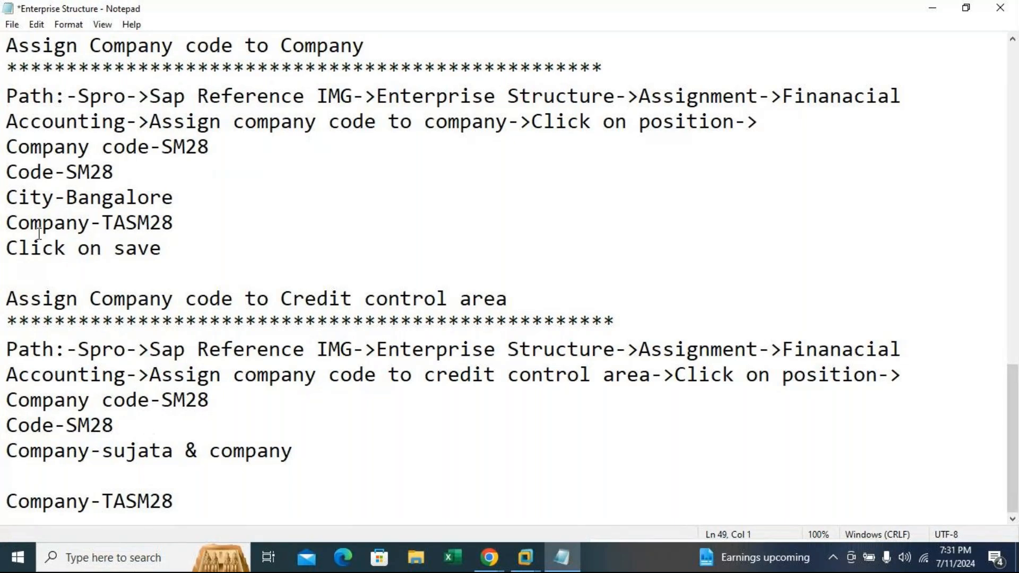
left_click_drag(6, 198, 180, 193)
key("ctrl+c")
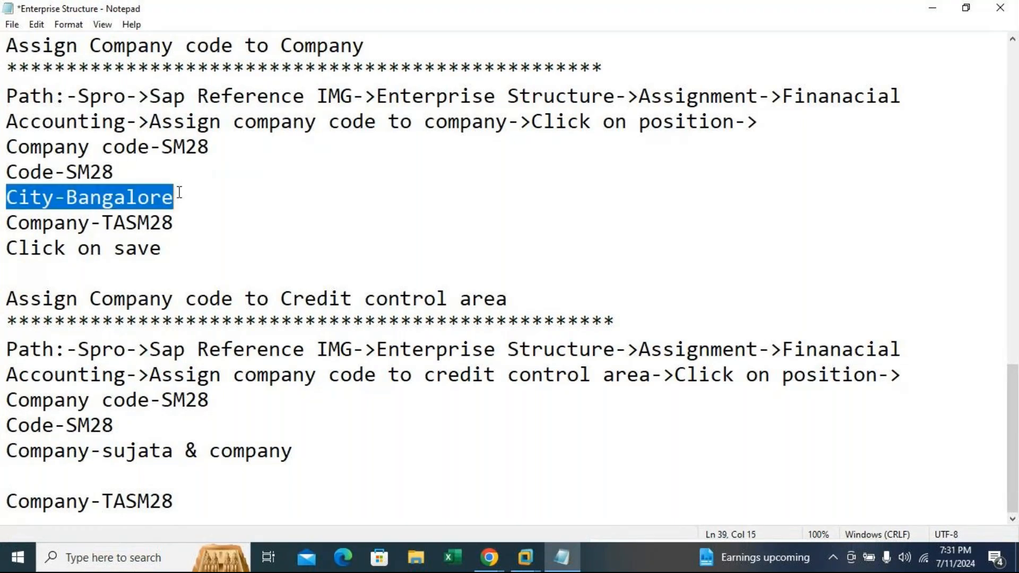
left_click(16, 464)
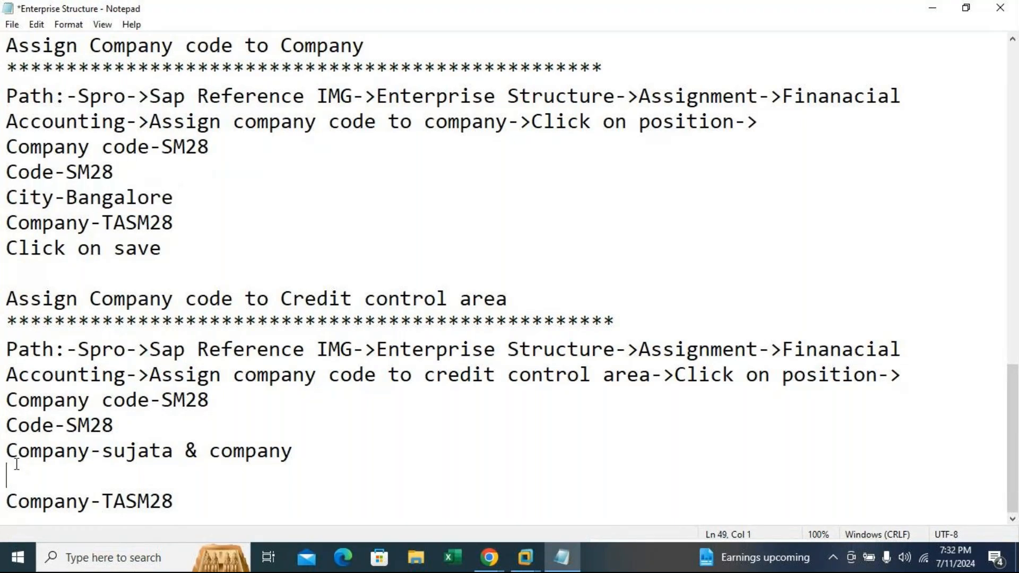
key("ctrl+v")
Replace the last line of the credit control area section with "Ccar-SM28" and save the notes.
left_click(198, 495)
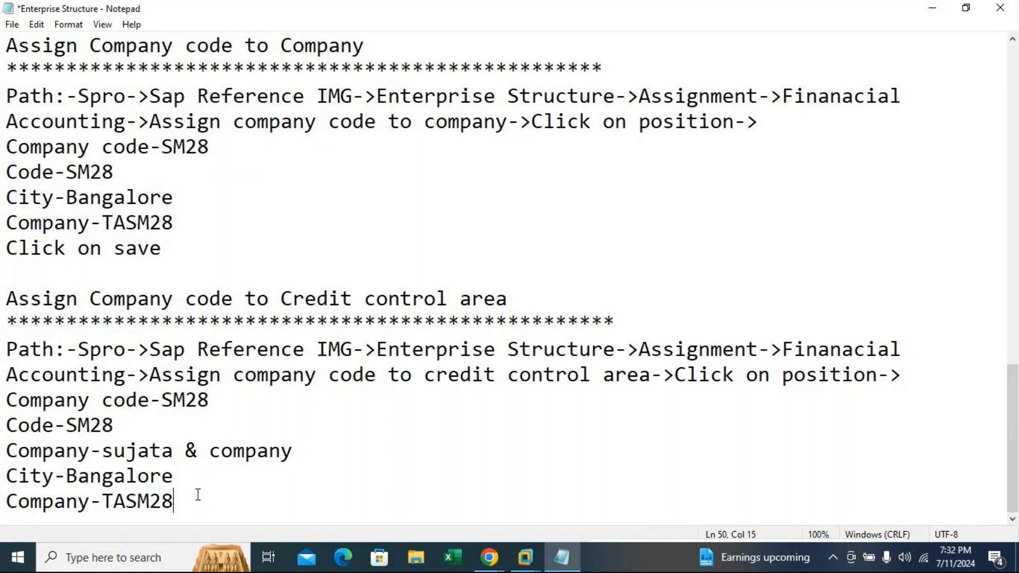
key("BackSpace")
key("BackSpace")
key("BackSpace")
key("BackSpace")
key("BackSpace")
key("BackSpace")
key("BackSpace")
key("BackSpace")
key("BackSpace")
key("BackSpace")
key("BackSpace")
key("BackSpace")
type("car")
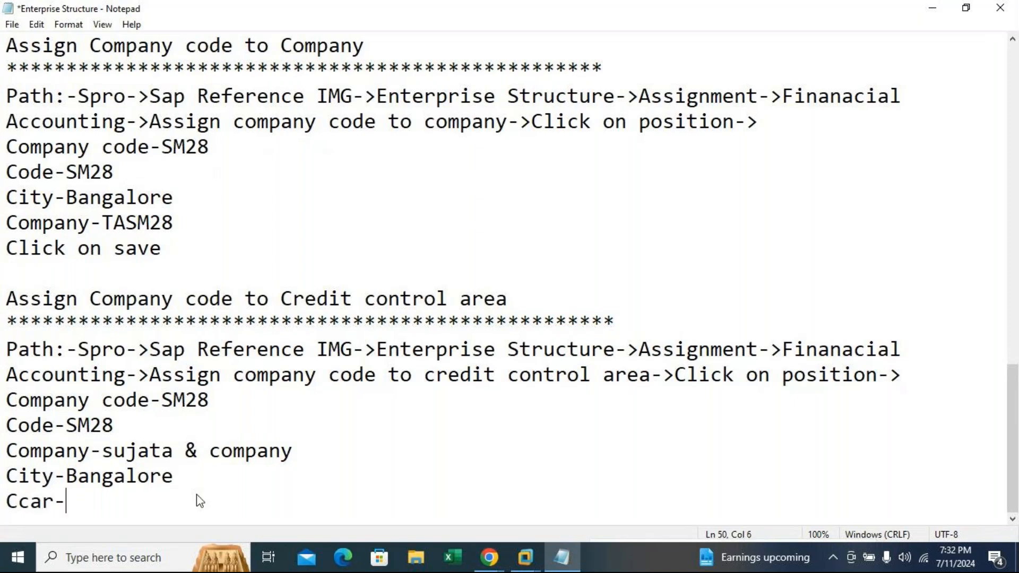
type("-SM28")
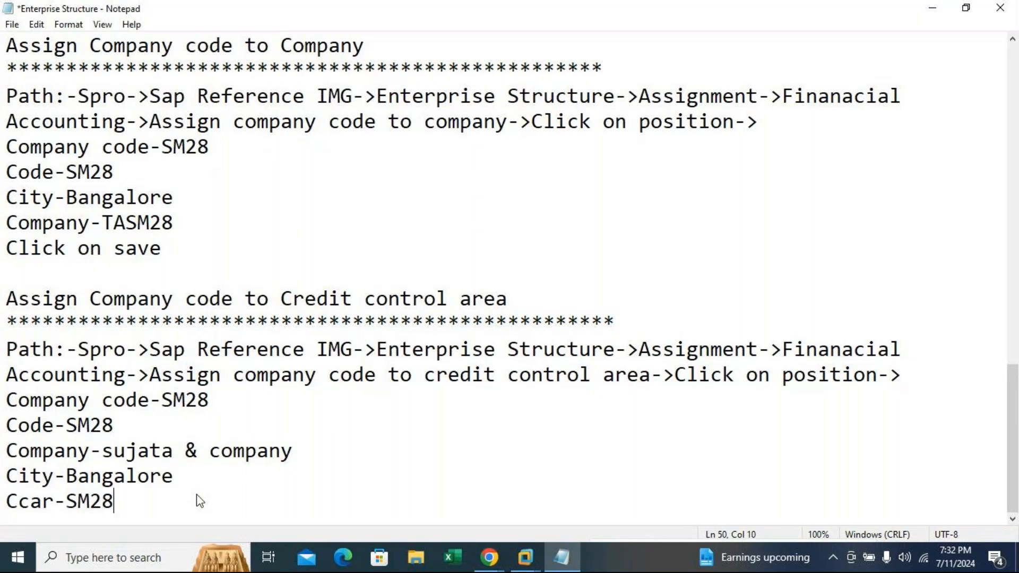
key("ctrl+s")
Add the closing line "Click on save button" at the end of the credit control area section.
scroll(476, 313, "up", 1)
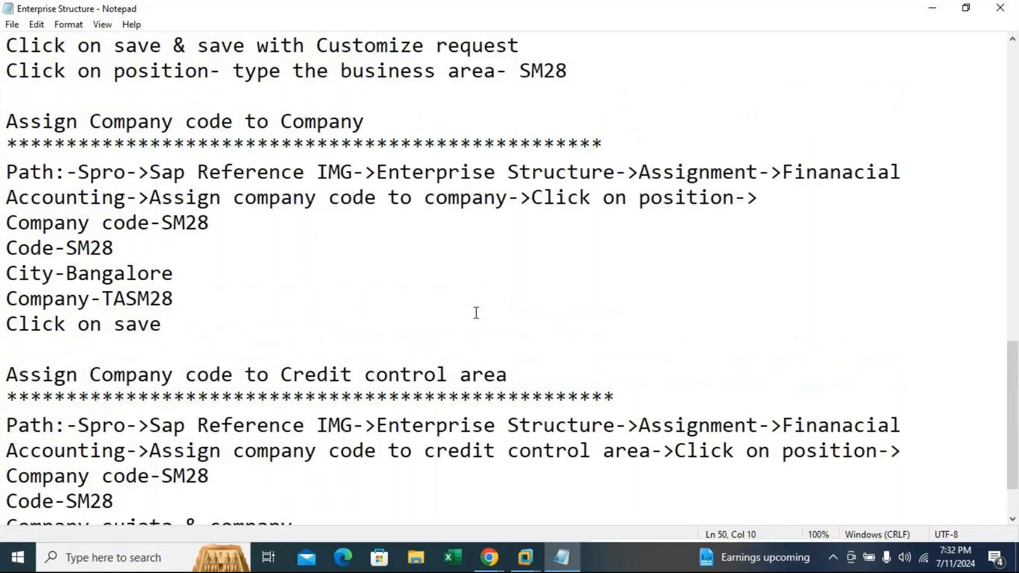
scroll(476, 312, "down", 1)
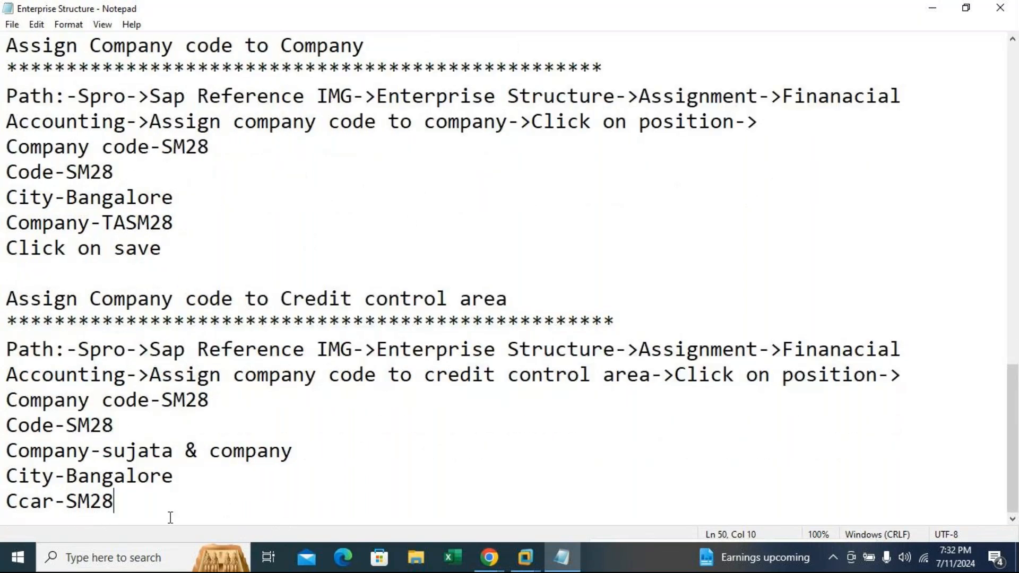
key("Return")
type("Cli")
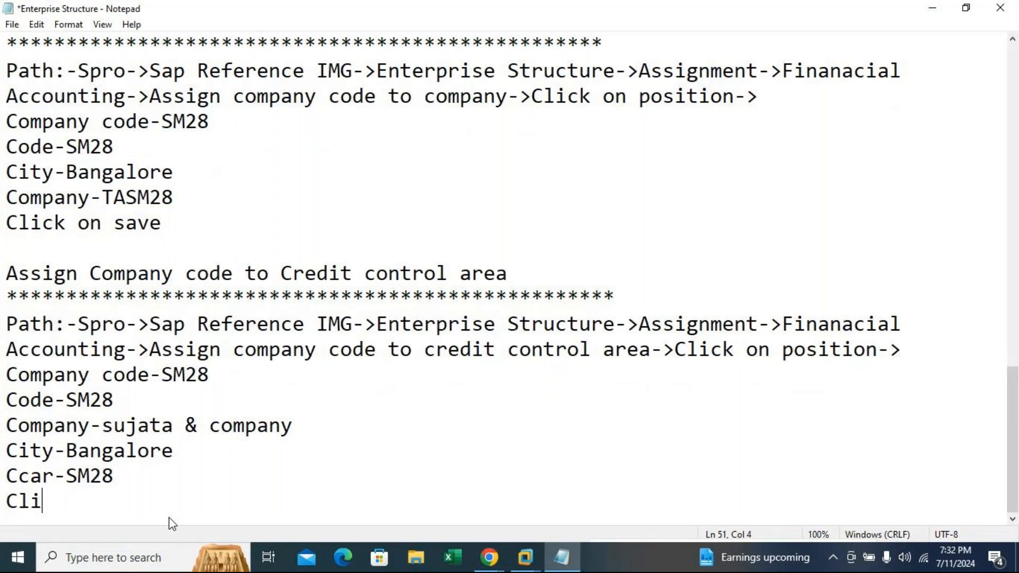
type("ck on s")
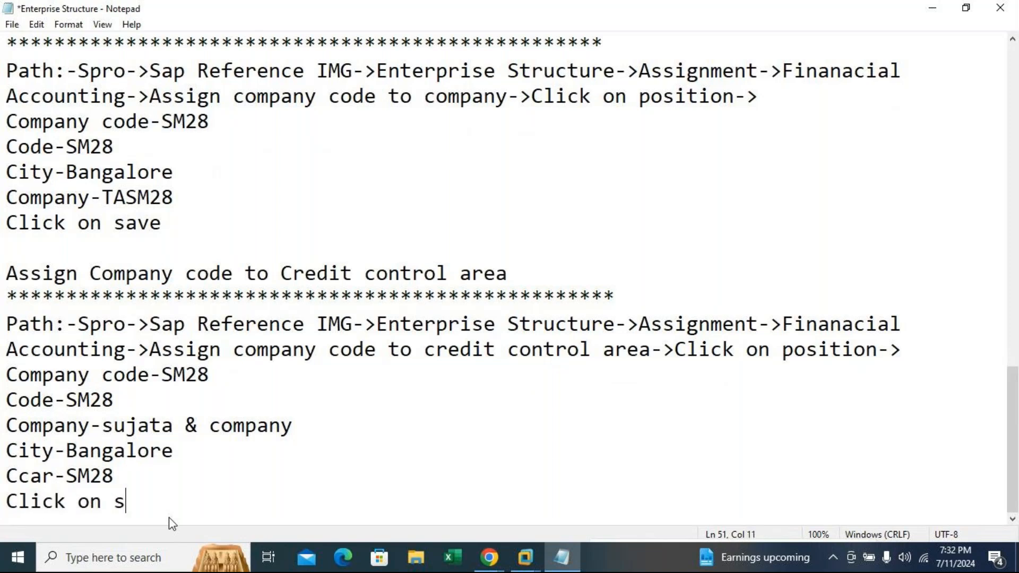
type("ave button")
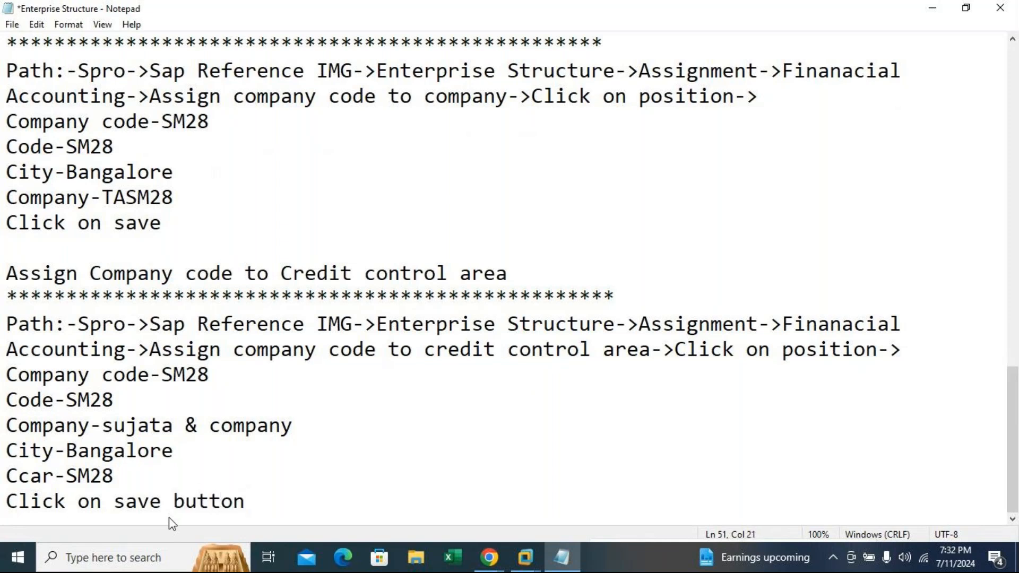
Change the value after "Company-" in the credit control area section to "company name" and save the notes.
left_click_drag(101, 425, 295, 416)
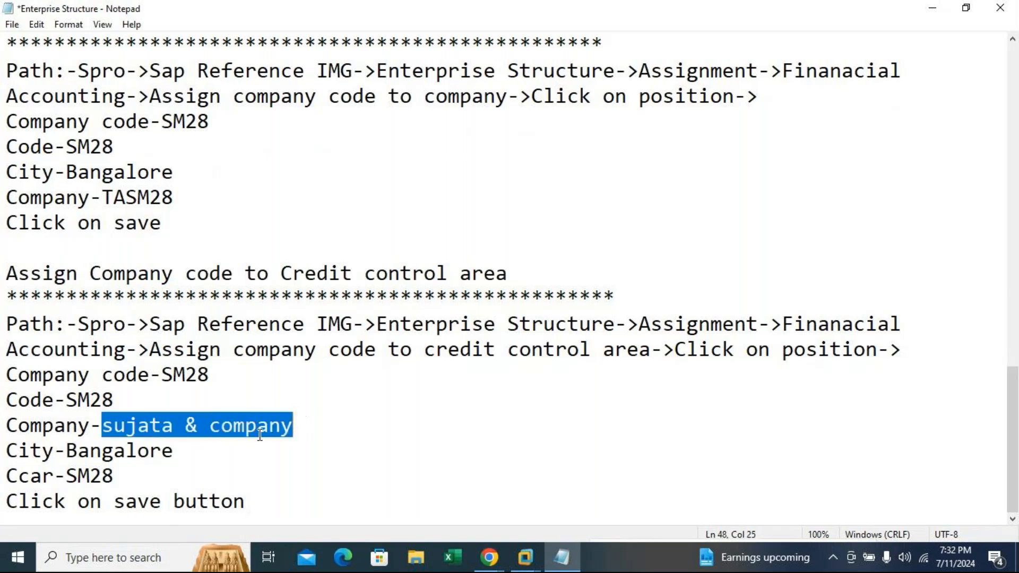
left_click(219, 418)
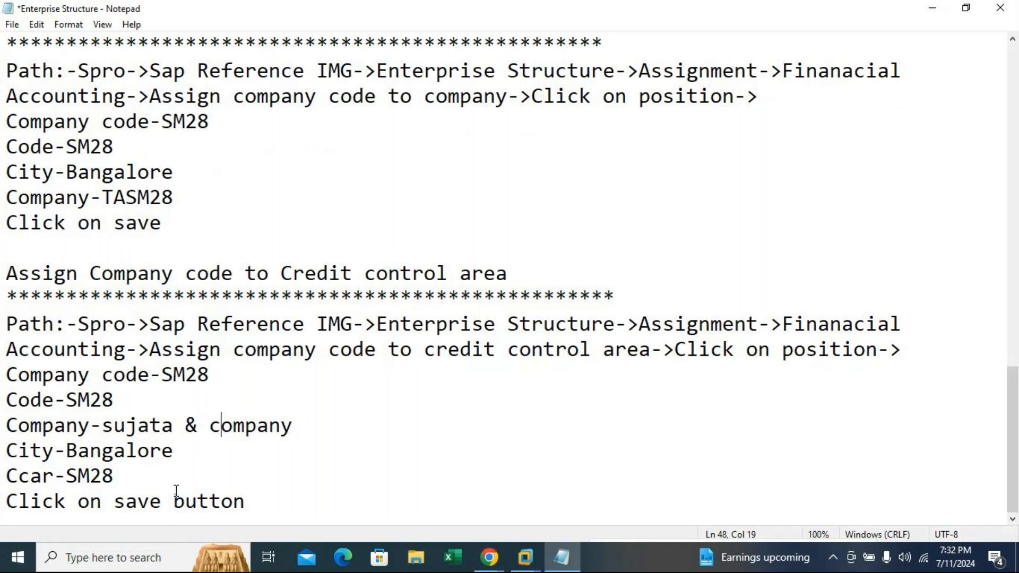
left_click(205, 419)
key("BackSpace")
key("BackSpace")
key("BackSpace")
key("BackSpace")
key("BackSpace")
key("BackSpace")
key("BackSpace")
key("BackSpace")
key("BackSpace")
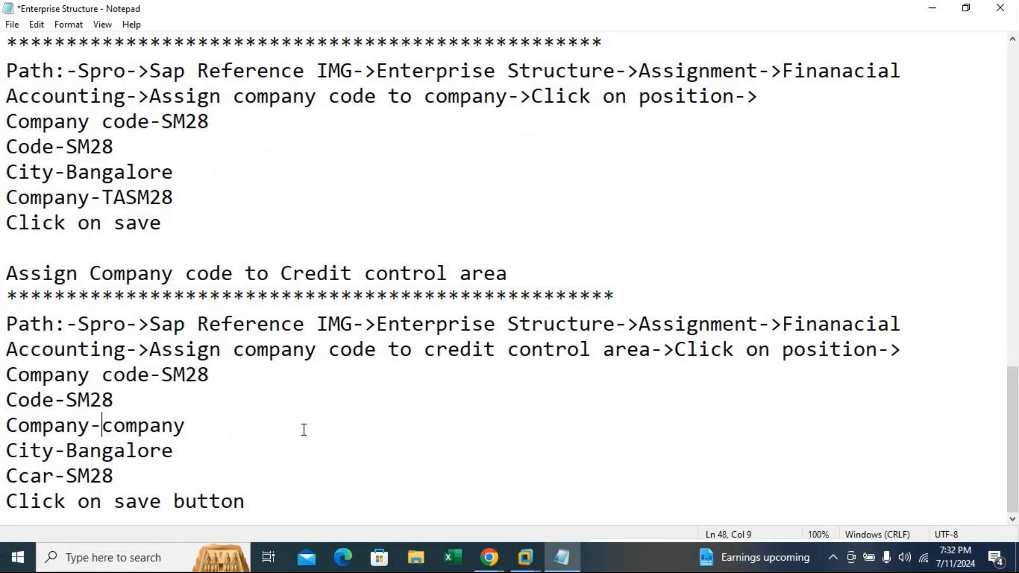
left_click(206, 426)
type("name")
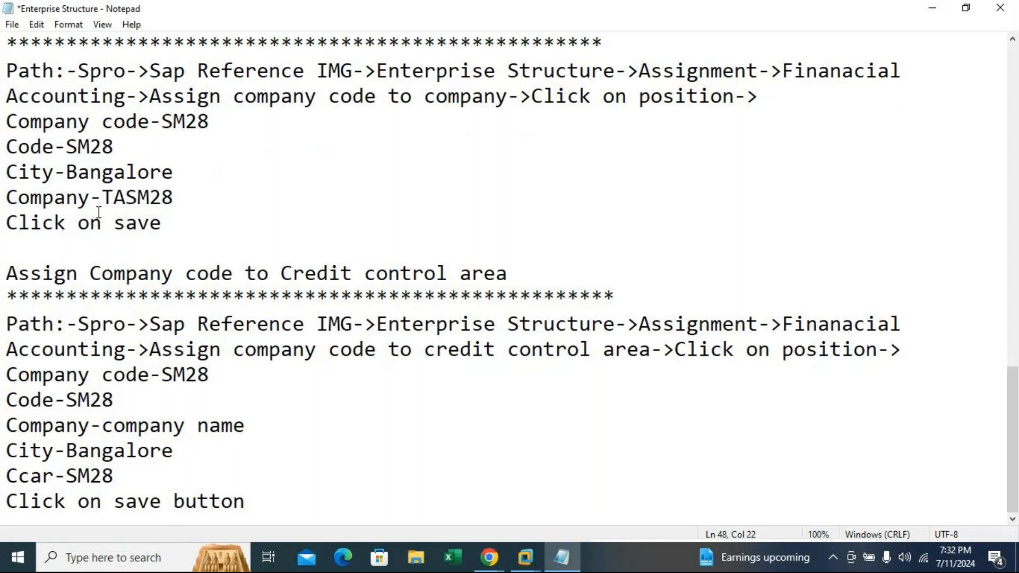
key("ctrl+s")
Switch to SAP, save the company code to credit control area assignment, and go back to the SAP Easy Access screen.
left_click(526, 558)
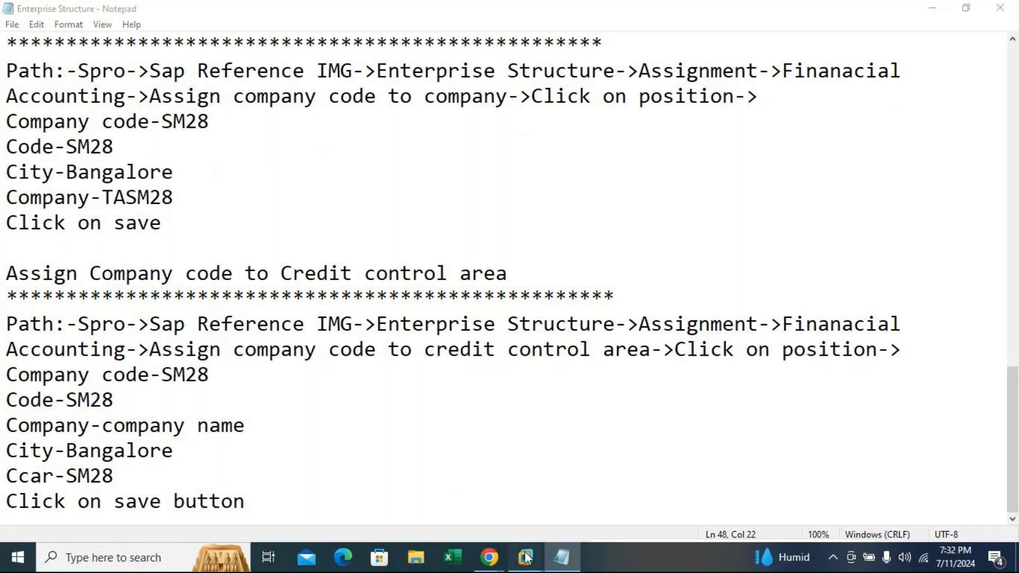
left_click(620, 467)
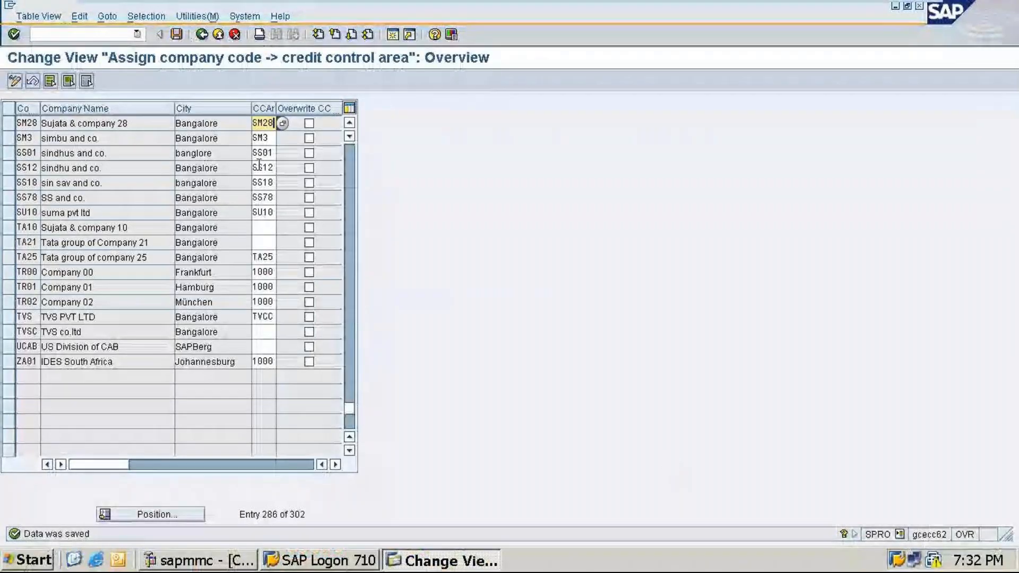
left_click(176, 33)
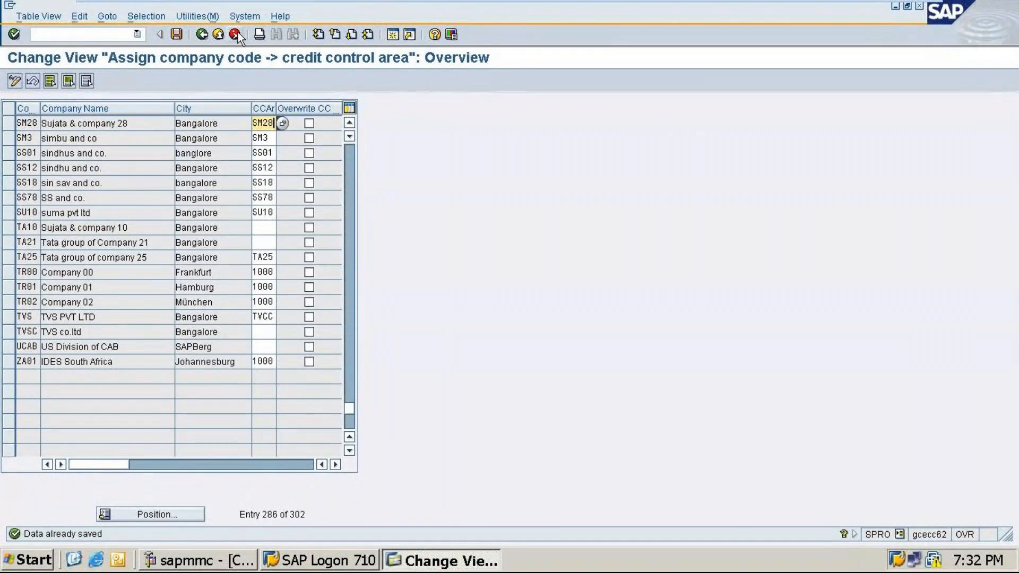
left_click(202, 36)
left_click(203, 36)
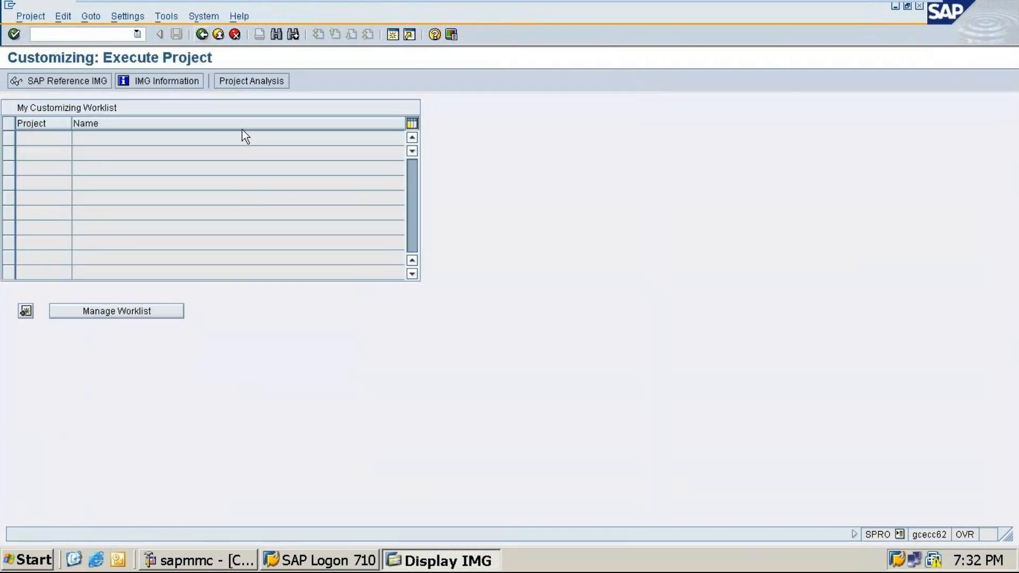
left_click(200, 36)
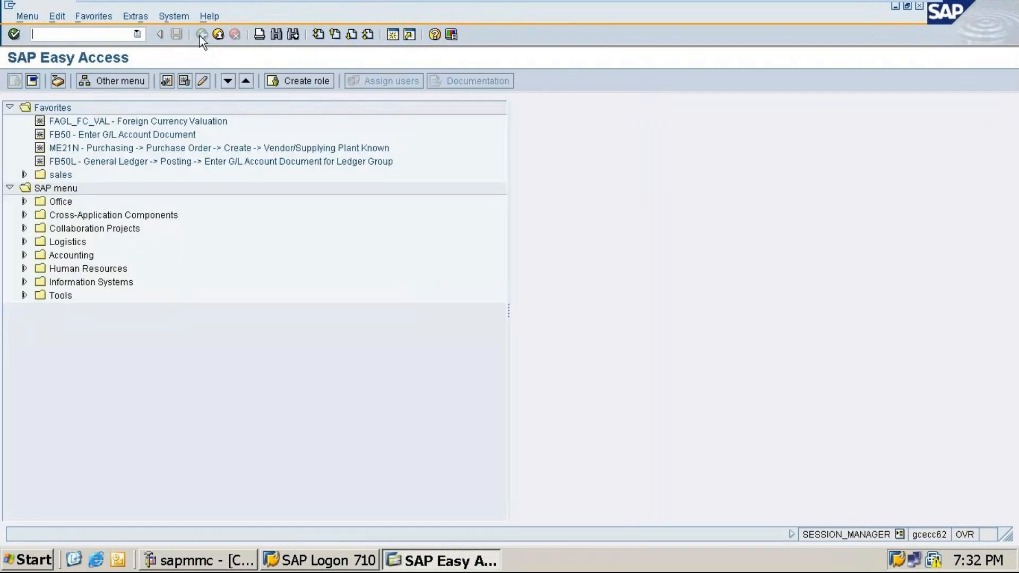
Leave the SAP window and switch to the GoTo Meeting window in Chrome.
left_click(884, 9)
mouse_move(490, 557)
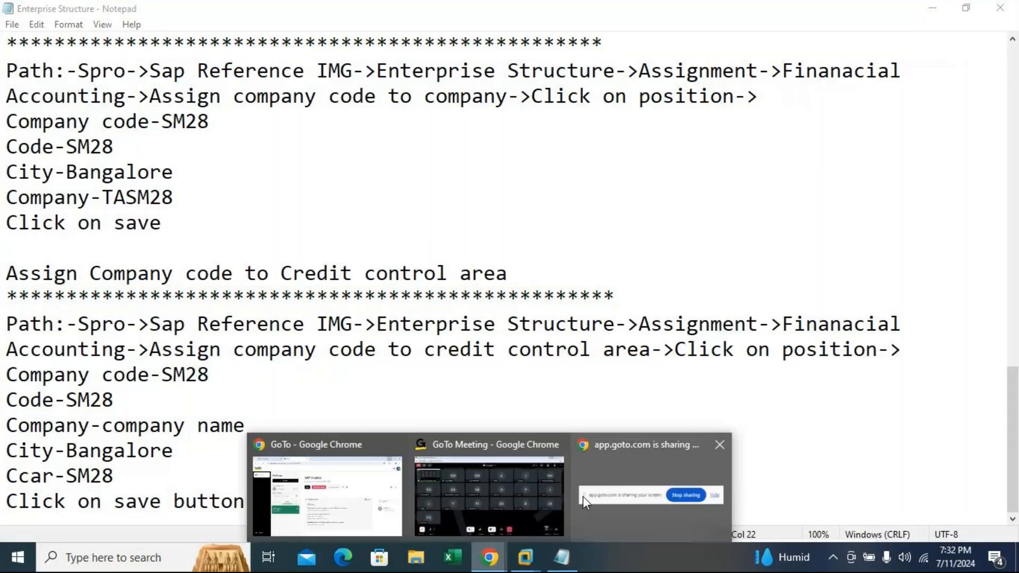
left_click(530, 513)
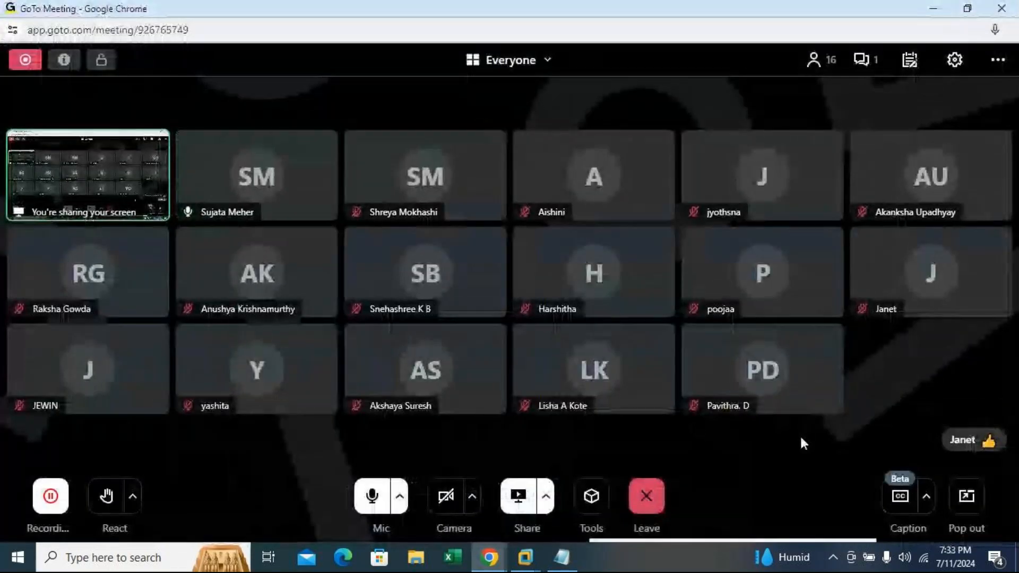